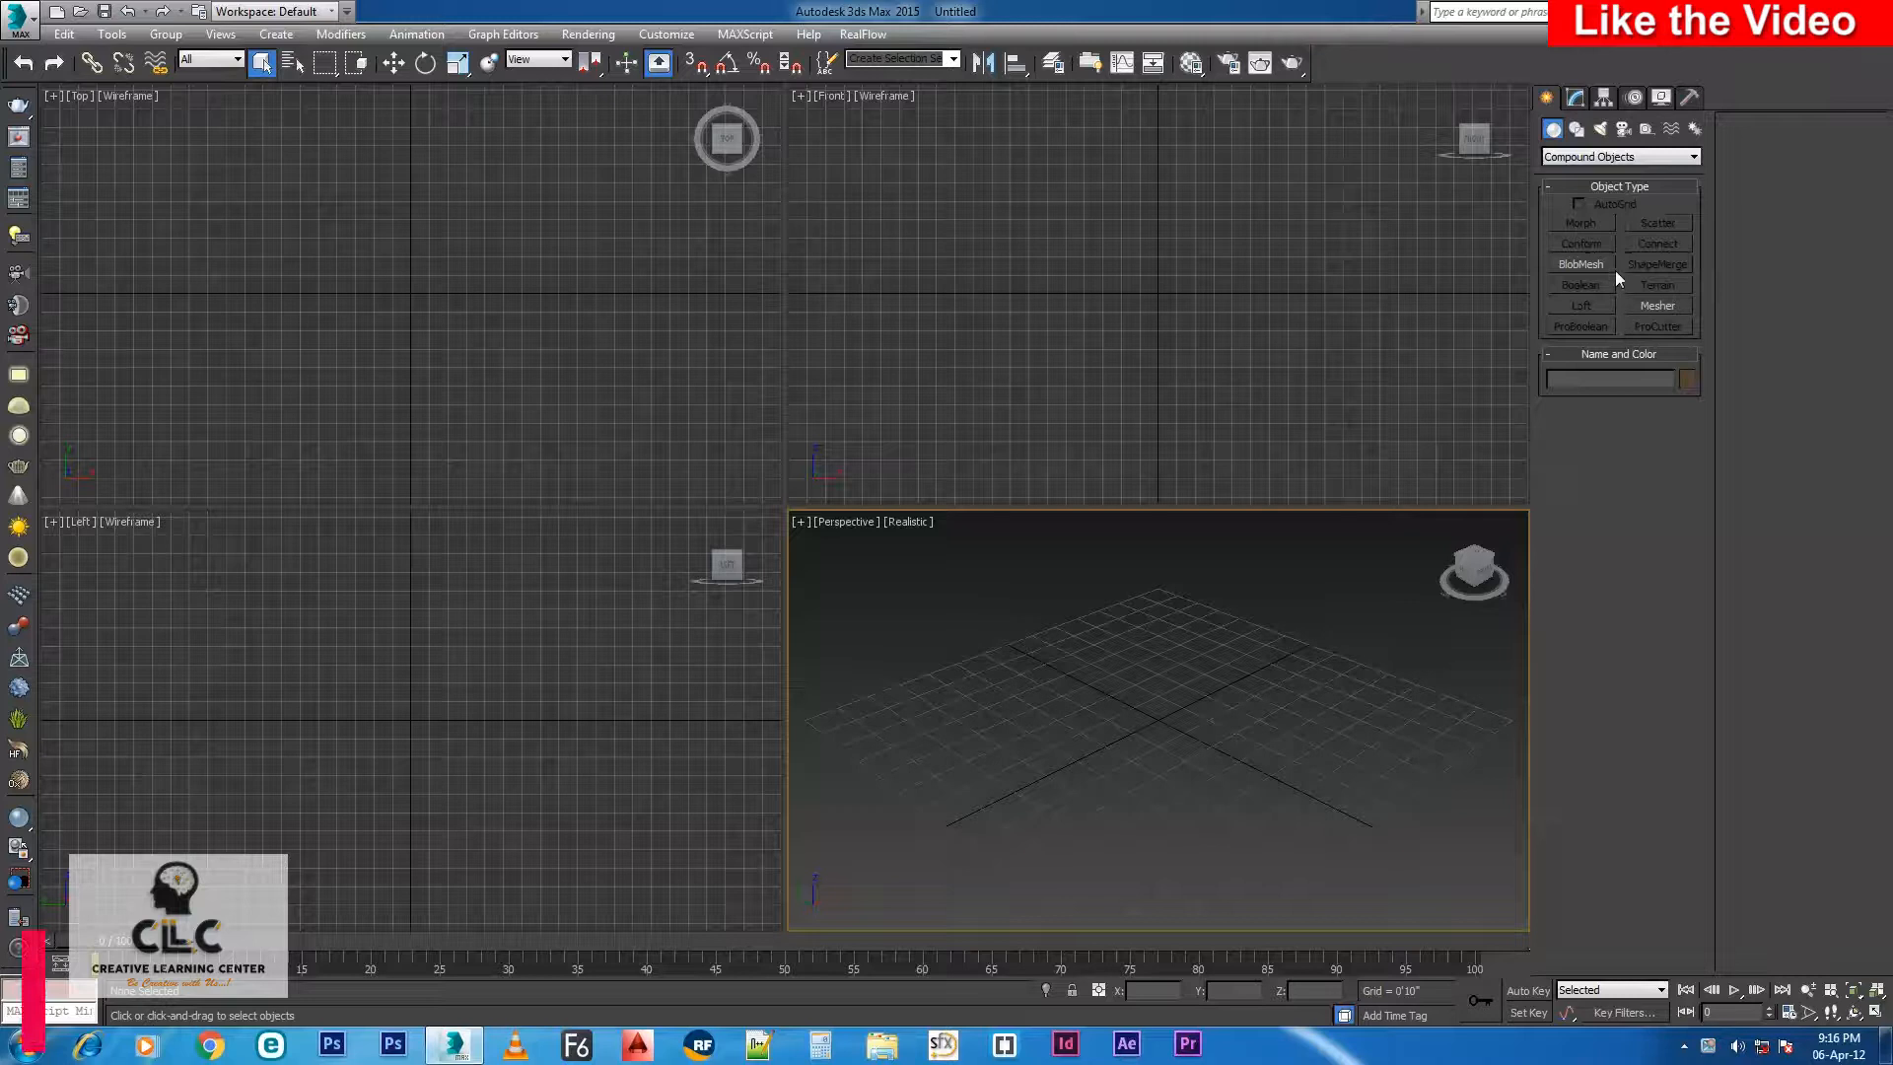
Create a thin floor slab in the Perspective view as a box about 11'8" square and 2" high.
{"action": "middle_click_drag", "start_coordinate": [1253, 806], "coordinate": [1188, 804], "text": "alt"}
{"action": "key", "text": "alt+w"}
{"action": "middle_click_drag", "start_coordinate": [938, 701], "coordinate": [899, 639], "text": "alt"}
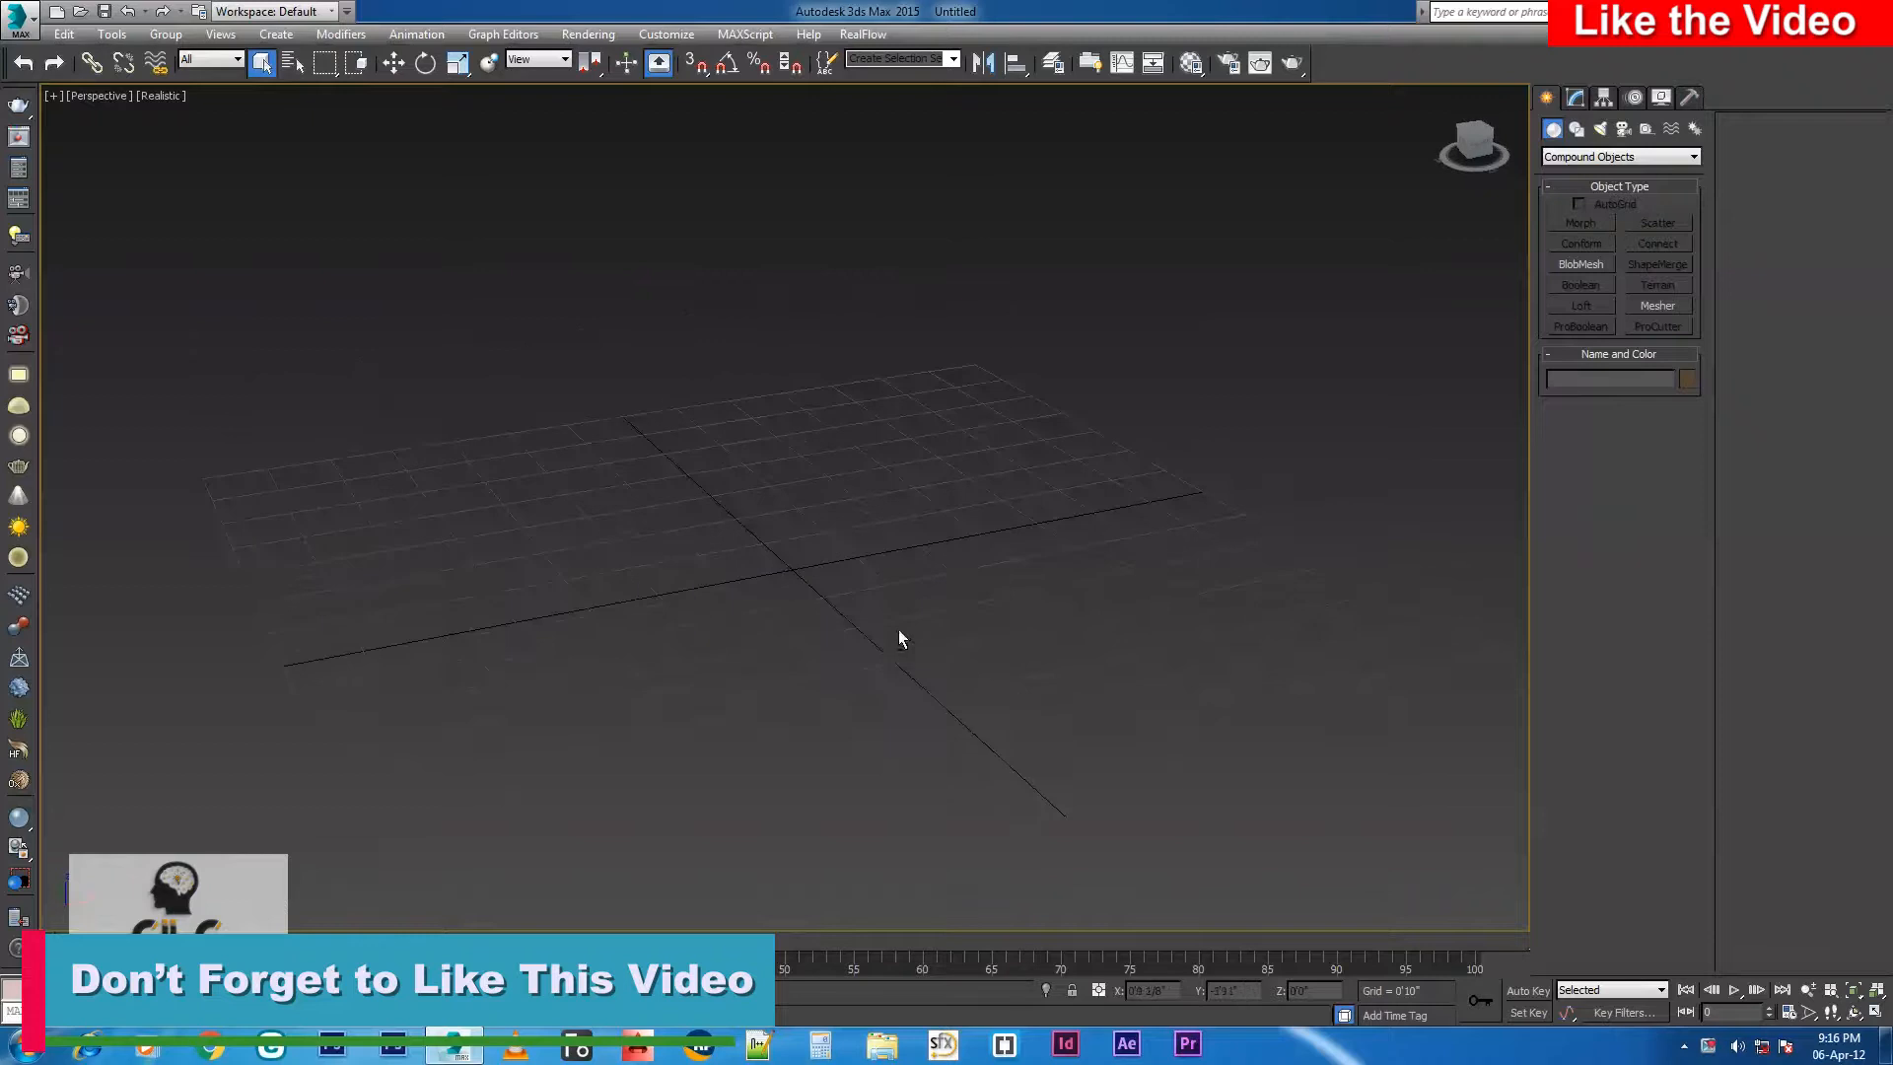
{"action": "left_click", "coordinate": [1582, 156]}
{"action": "left_click", "coordinate": [1582, 168]}
{"action": "left_click", "coordinate": [1594, 222]}
{"action": "left_click_drag", "start_coordinate": [225, 450], "coordinate": [1529, 756]}
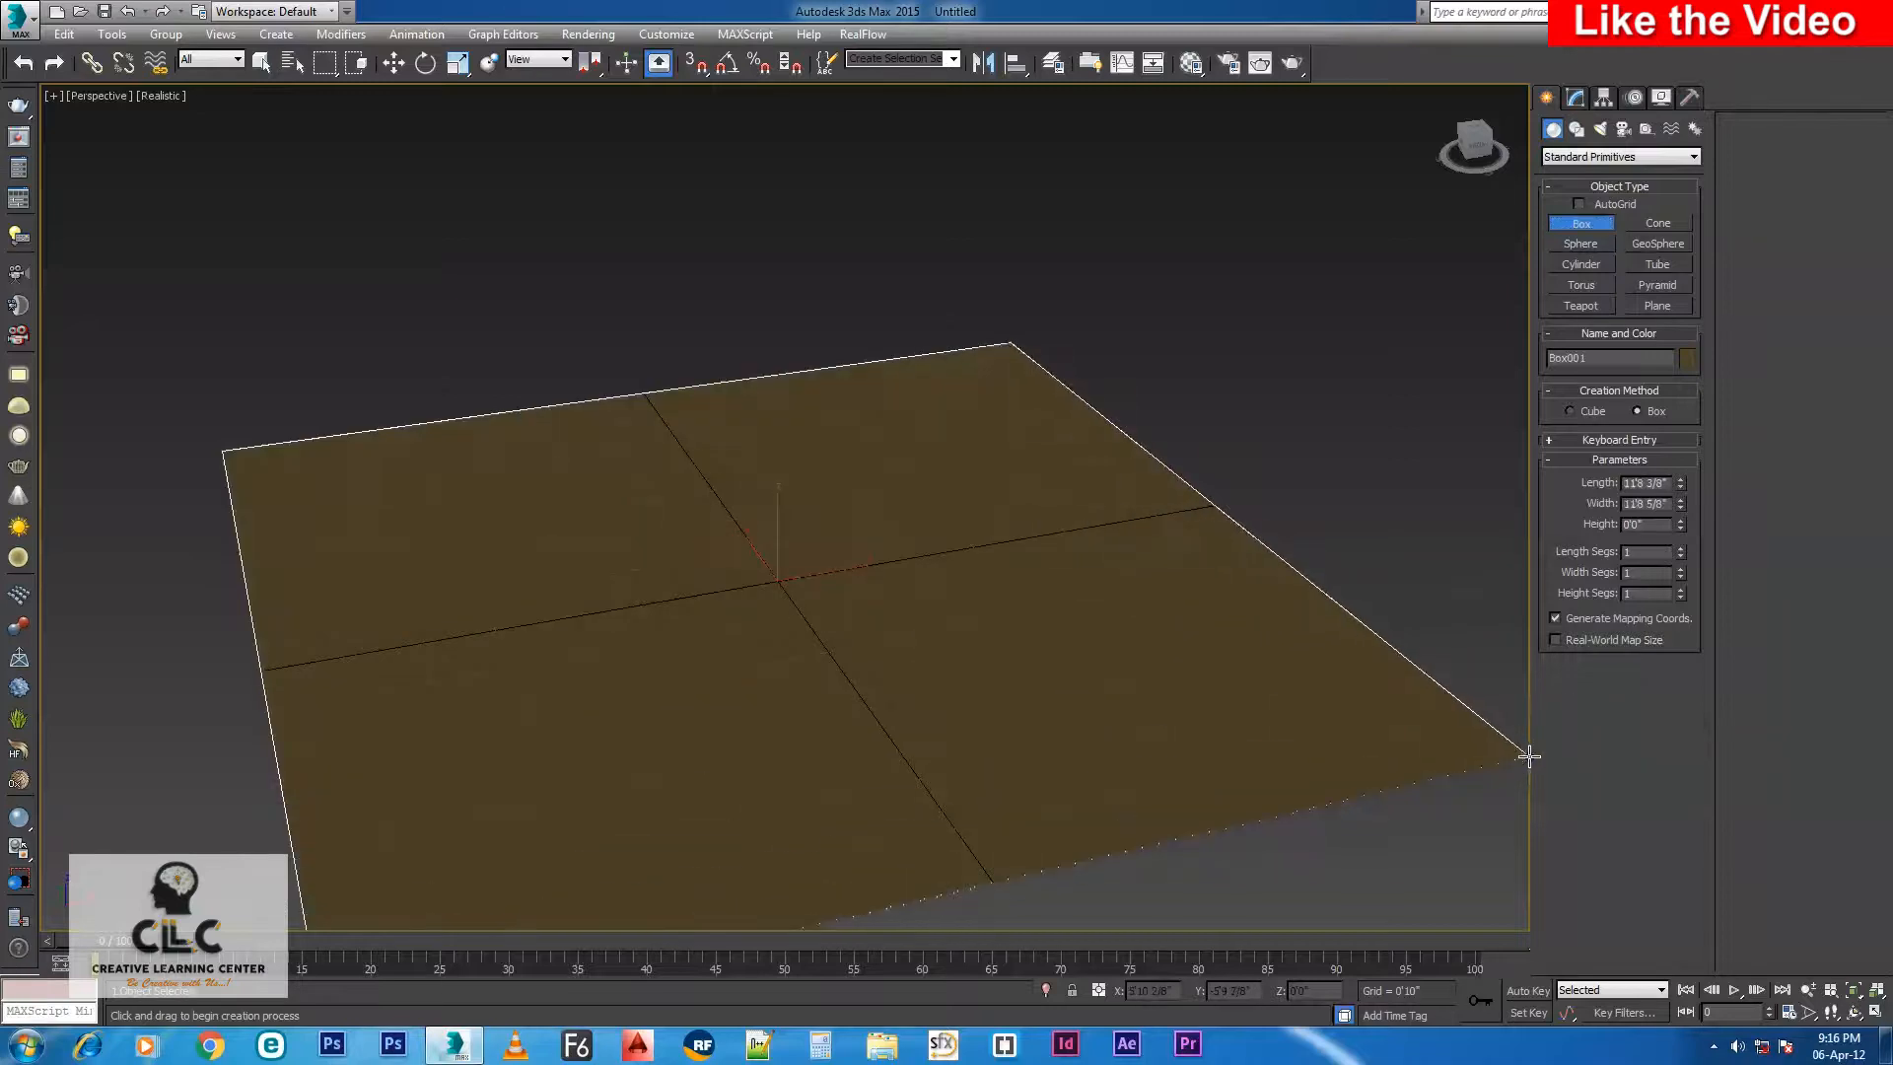
{"action": "left_click", "coordinate": [1525, 745]}
{"action": "scroll", "coordinate": [795, 621], "scroll_direction": "down", "scroll_amount": 4}
{"action": "middle_click_drag", "start_coordinate": [795, 621], "coordinate": [723, 680], "text": "alt"}
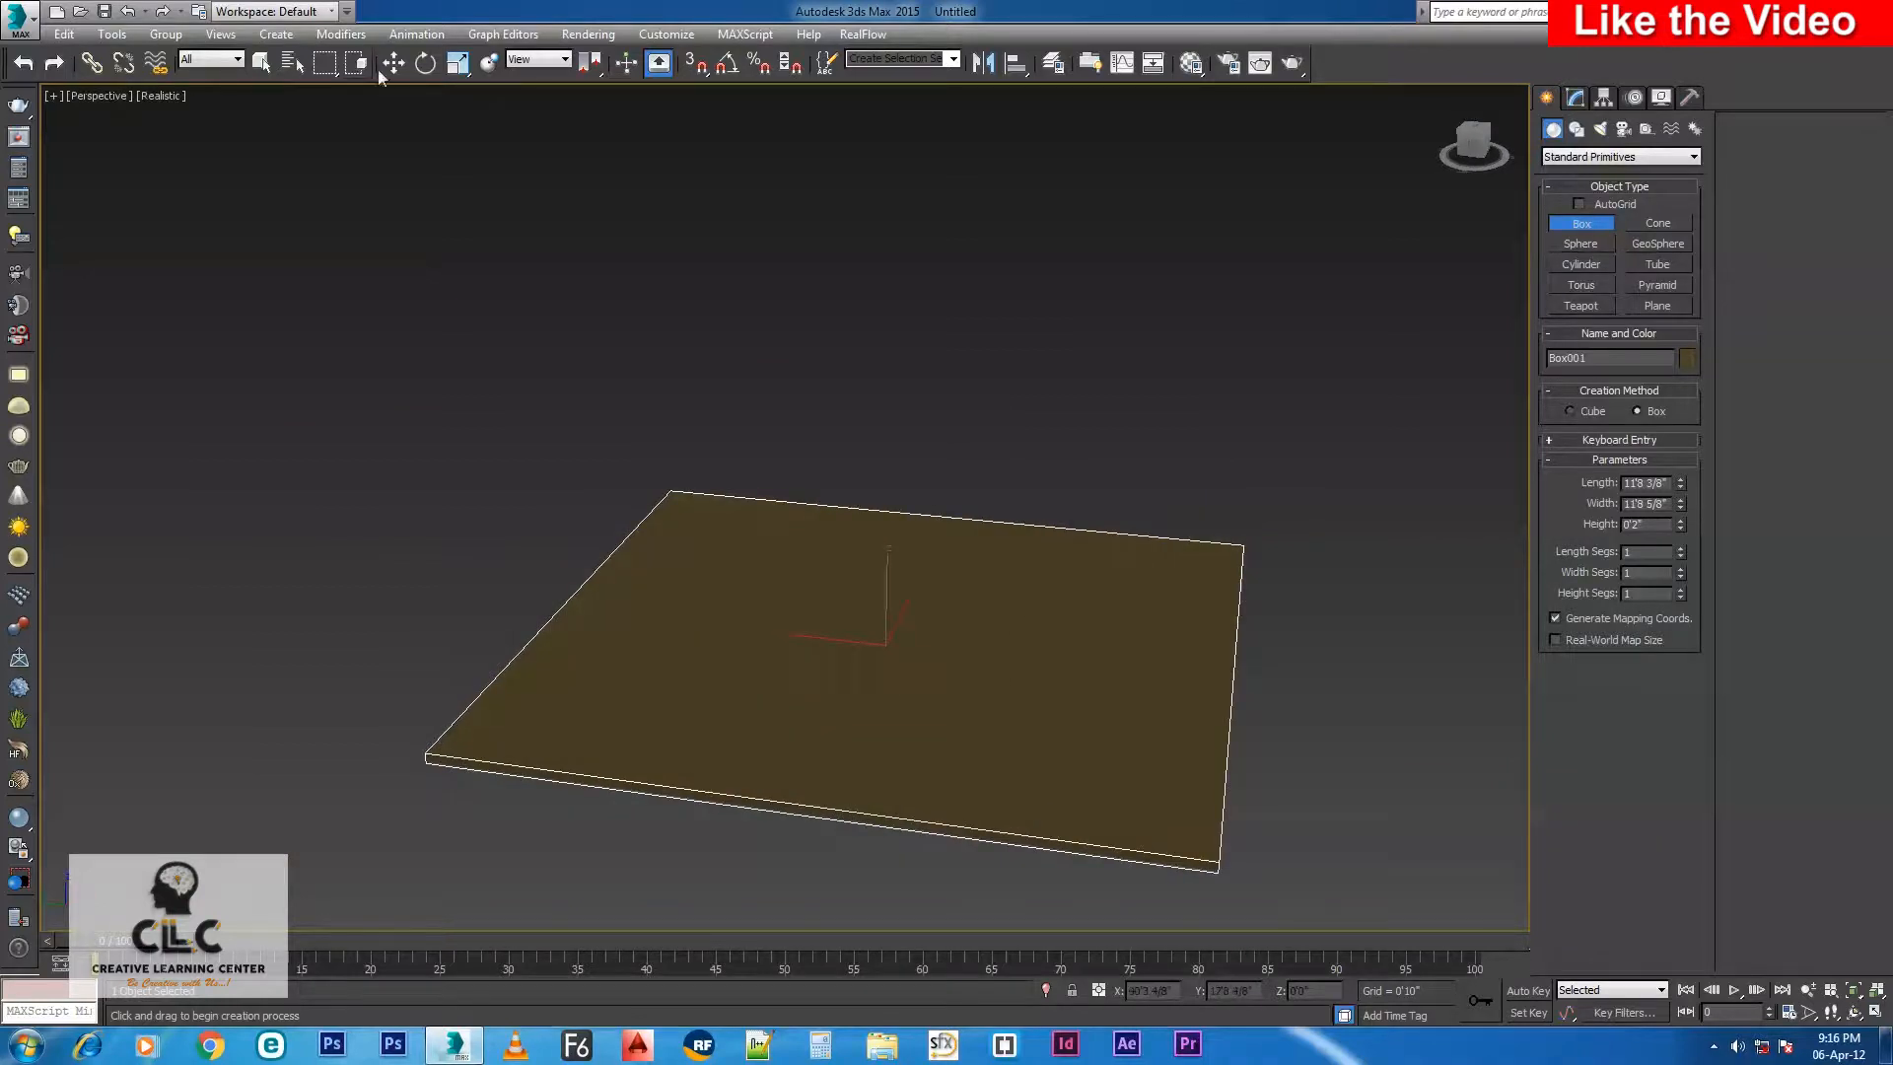
Clone the floor slab in place as an independent copy.
{"action": "key", "text": "w"}
{"action": "key", "text": "ctrl+v"}
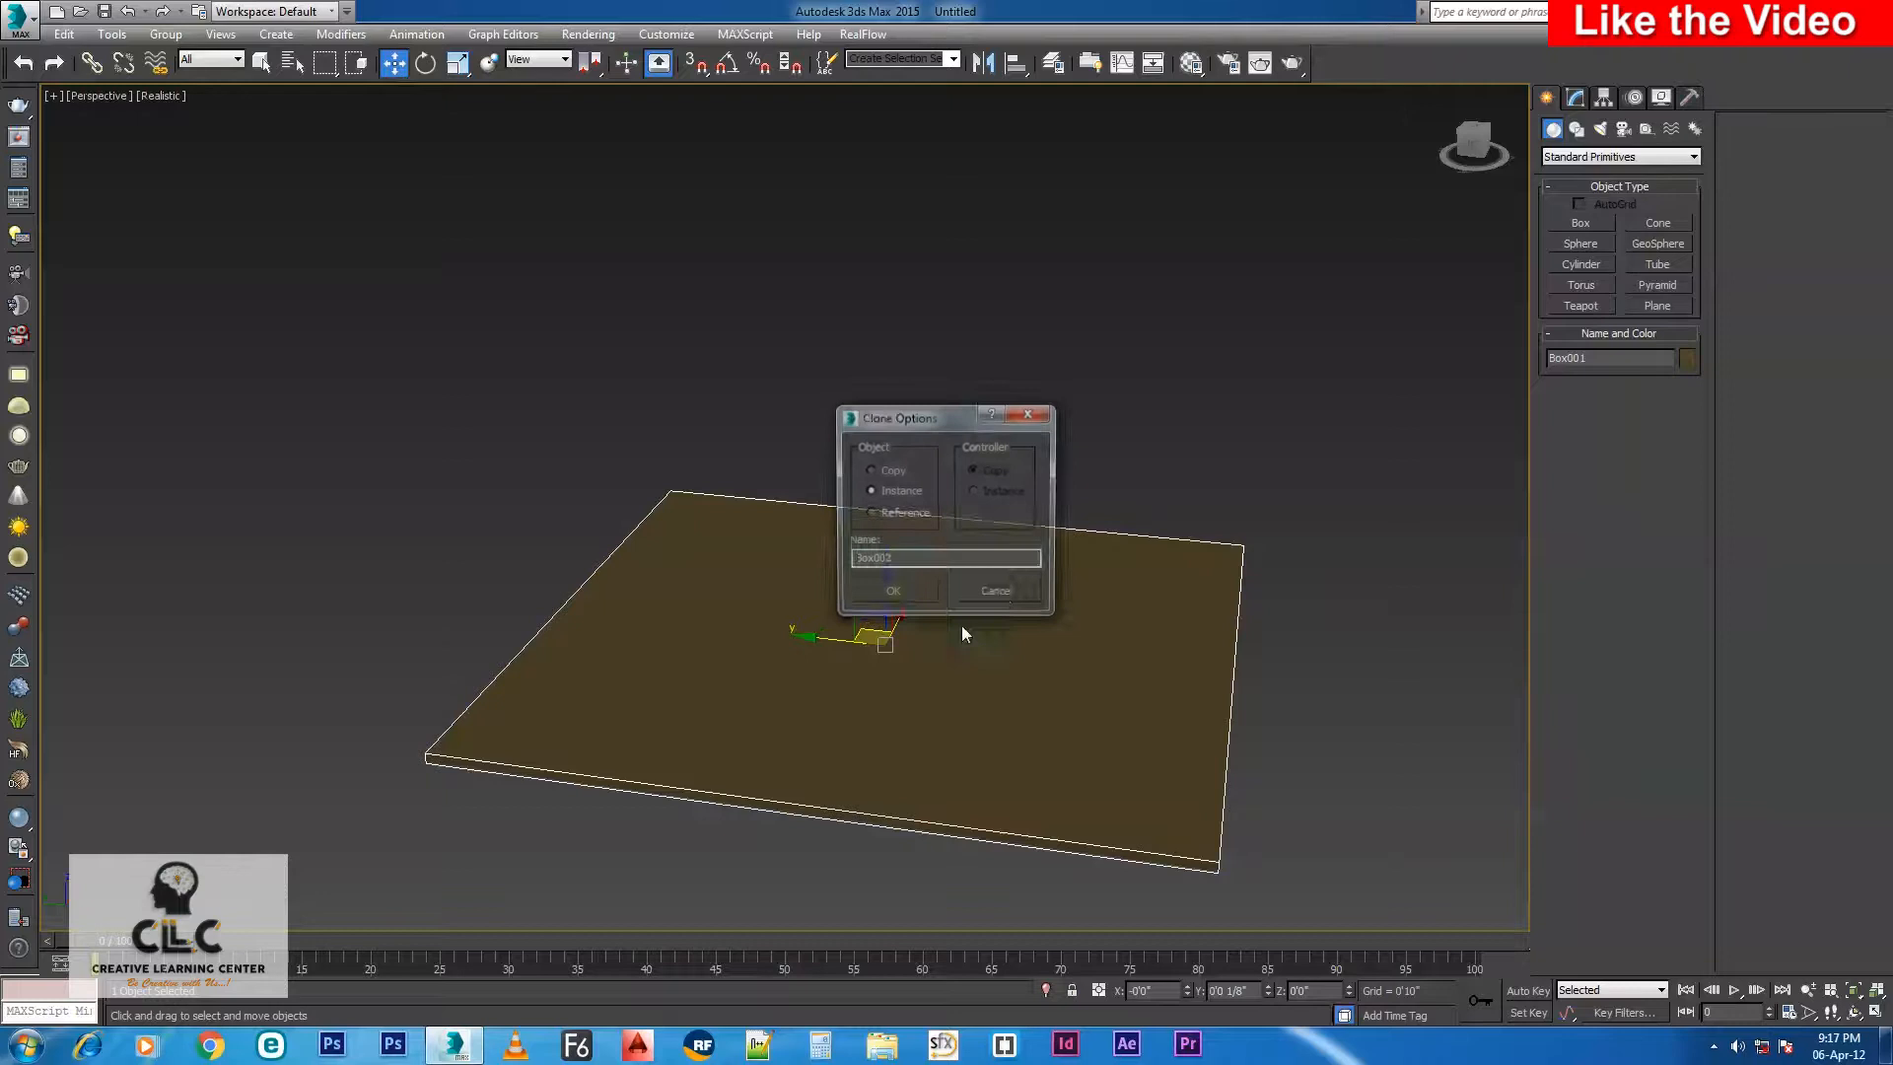
{"action": "left_click", "coordinate": [891, 593]}
{"action": "middle_click_drag", "start_coordinate": [1055, 654], "coordinate": [1142, 666], "text": "alt"}
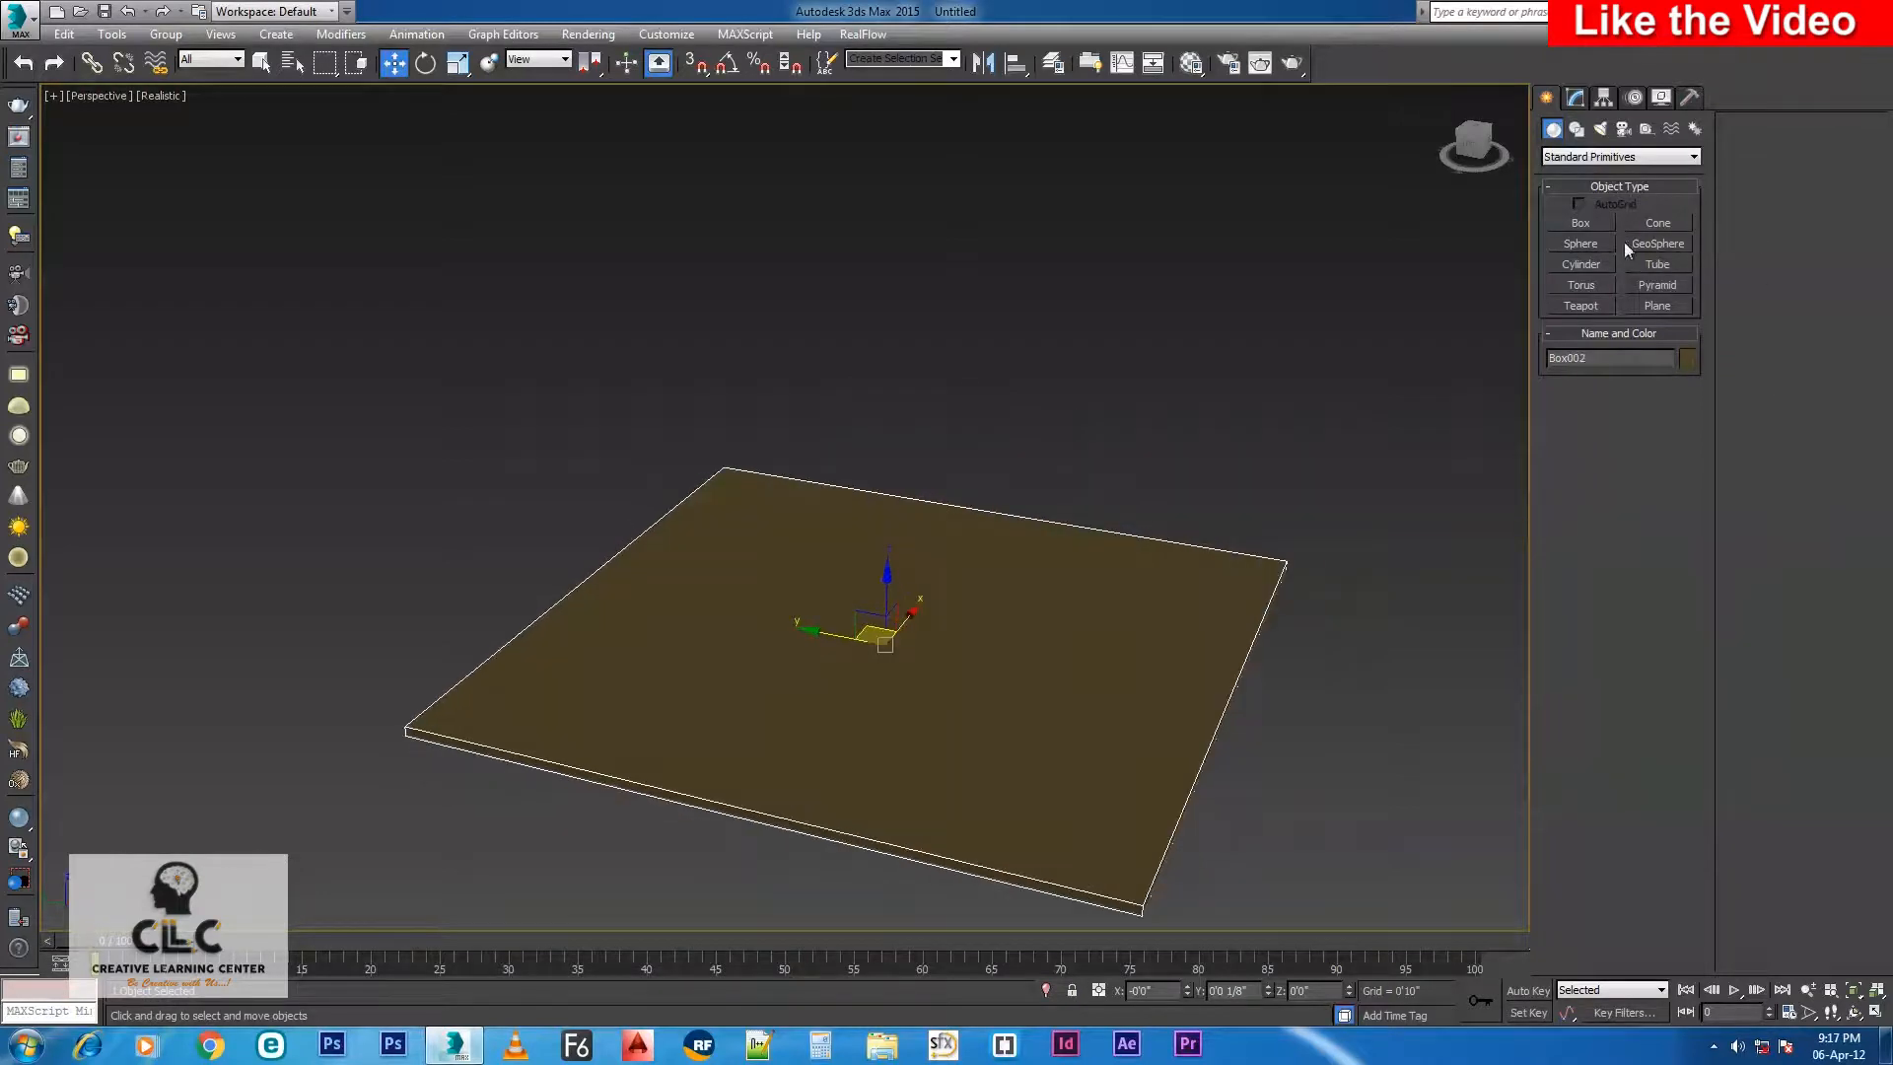
Set the cloned slab's width to 5" and move the strip along X to the floor's negative-X edge.
{"action": "left_click", "coordinate": [1576, 96]}
{"action": "left_click_drag", "start_coordinate": [1683, 398], "coordinate": [1691, 490]}
{"action": "middle_click_drag", "start_coordinate": [1078, 631], "coordinate": [956, 623], "text": "alt"}
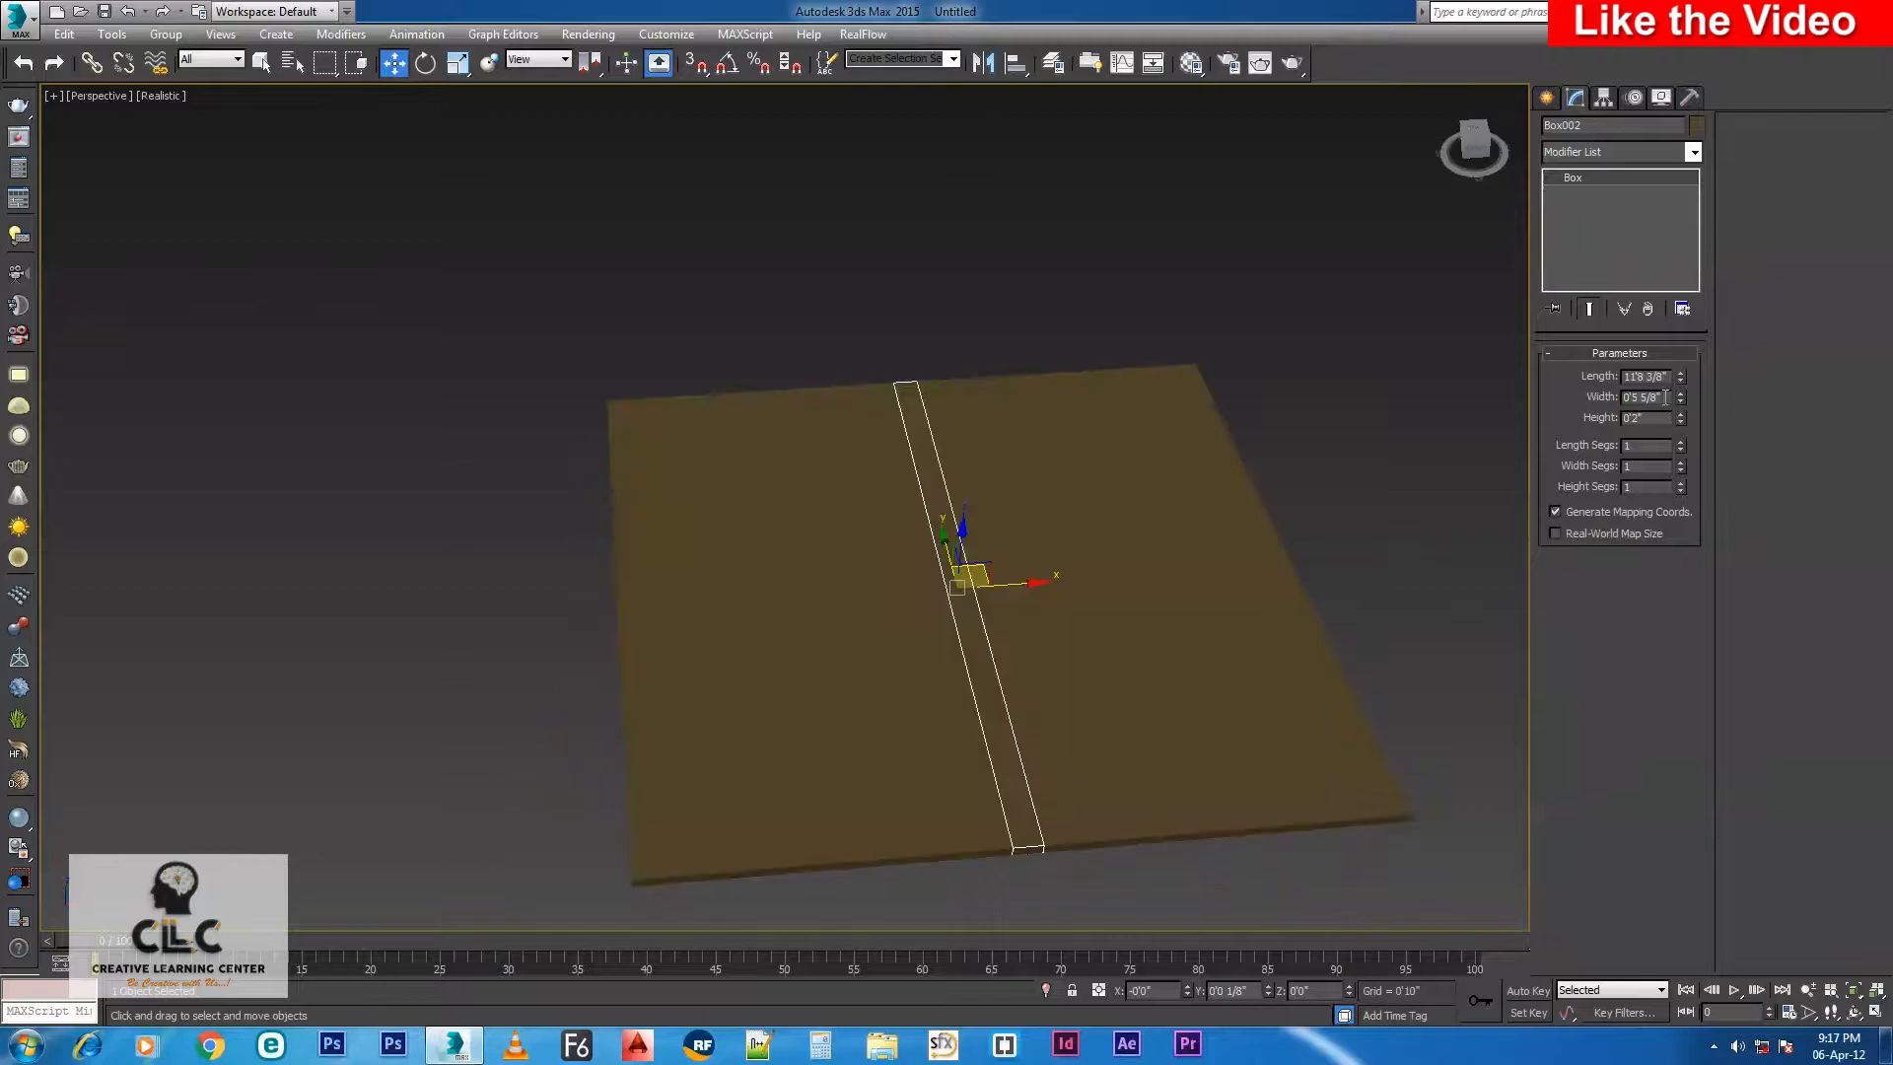
{"action": "left_click_drag", "start_coordinate": [1666, 397], "coordinate": [1573, 390]}
{"action": "type", "text": "5"}
{"action": "key", "text": "Return"}
{"action": "middle_click_drag", "start_coordinate": [977, 623], "coordinate": [1049, 602], "text": "alt"}
{"action": "left_click_drag", "start_coordinate": [1035, 587], "coordinate": [710, 577]}
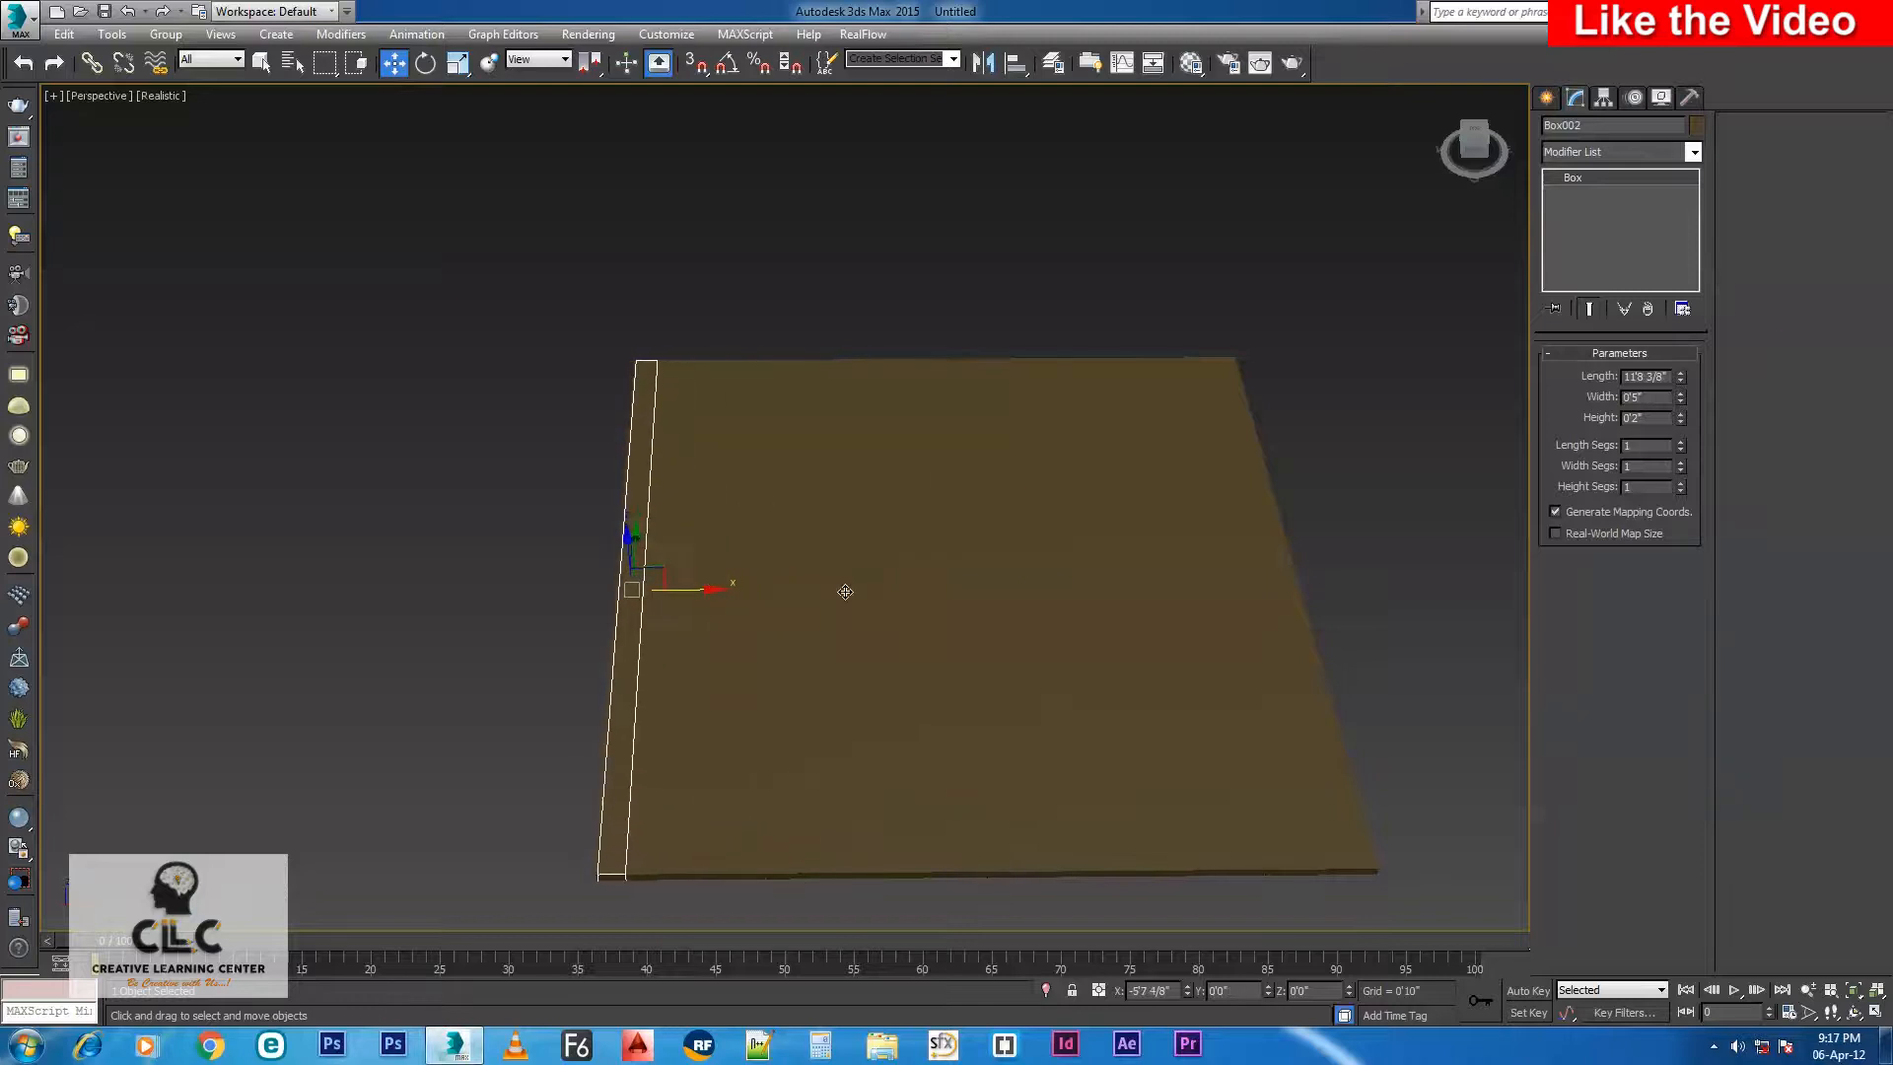
Clone the original floor slab again in place as a copy for a second wall.
{"action": "mouse_move", "coordinate": [947, 593]}
{"action": "middle_mouse_down", "text": "alt"}
{"action": "mouse_move", "coordinate": [811, 664]}
{"action": "mouse_move", "coordinate": [983, 575]}
{"action": "mouse_move", "coordinate": [845, 651]}
{"action": "mouse_move", "coordinate": [887, 565]}
{"action": "mouse_move", "coordinate": [947, 561]}
{"action": "middle_mouse_up", "text": "alt"}
{"action": "left_click", "coordinate": [945, 564]}
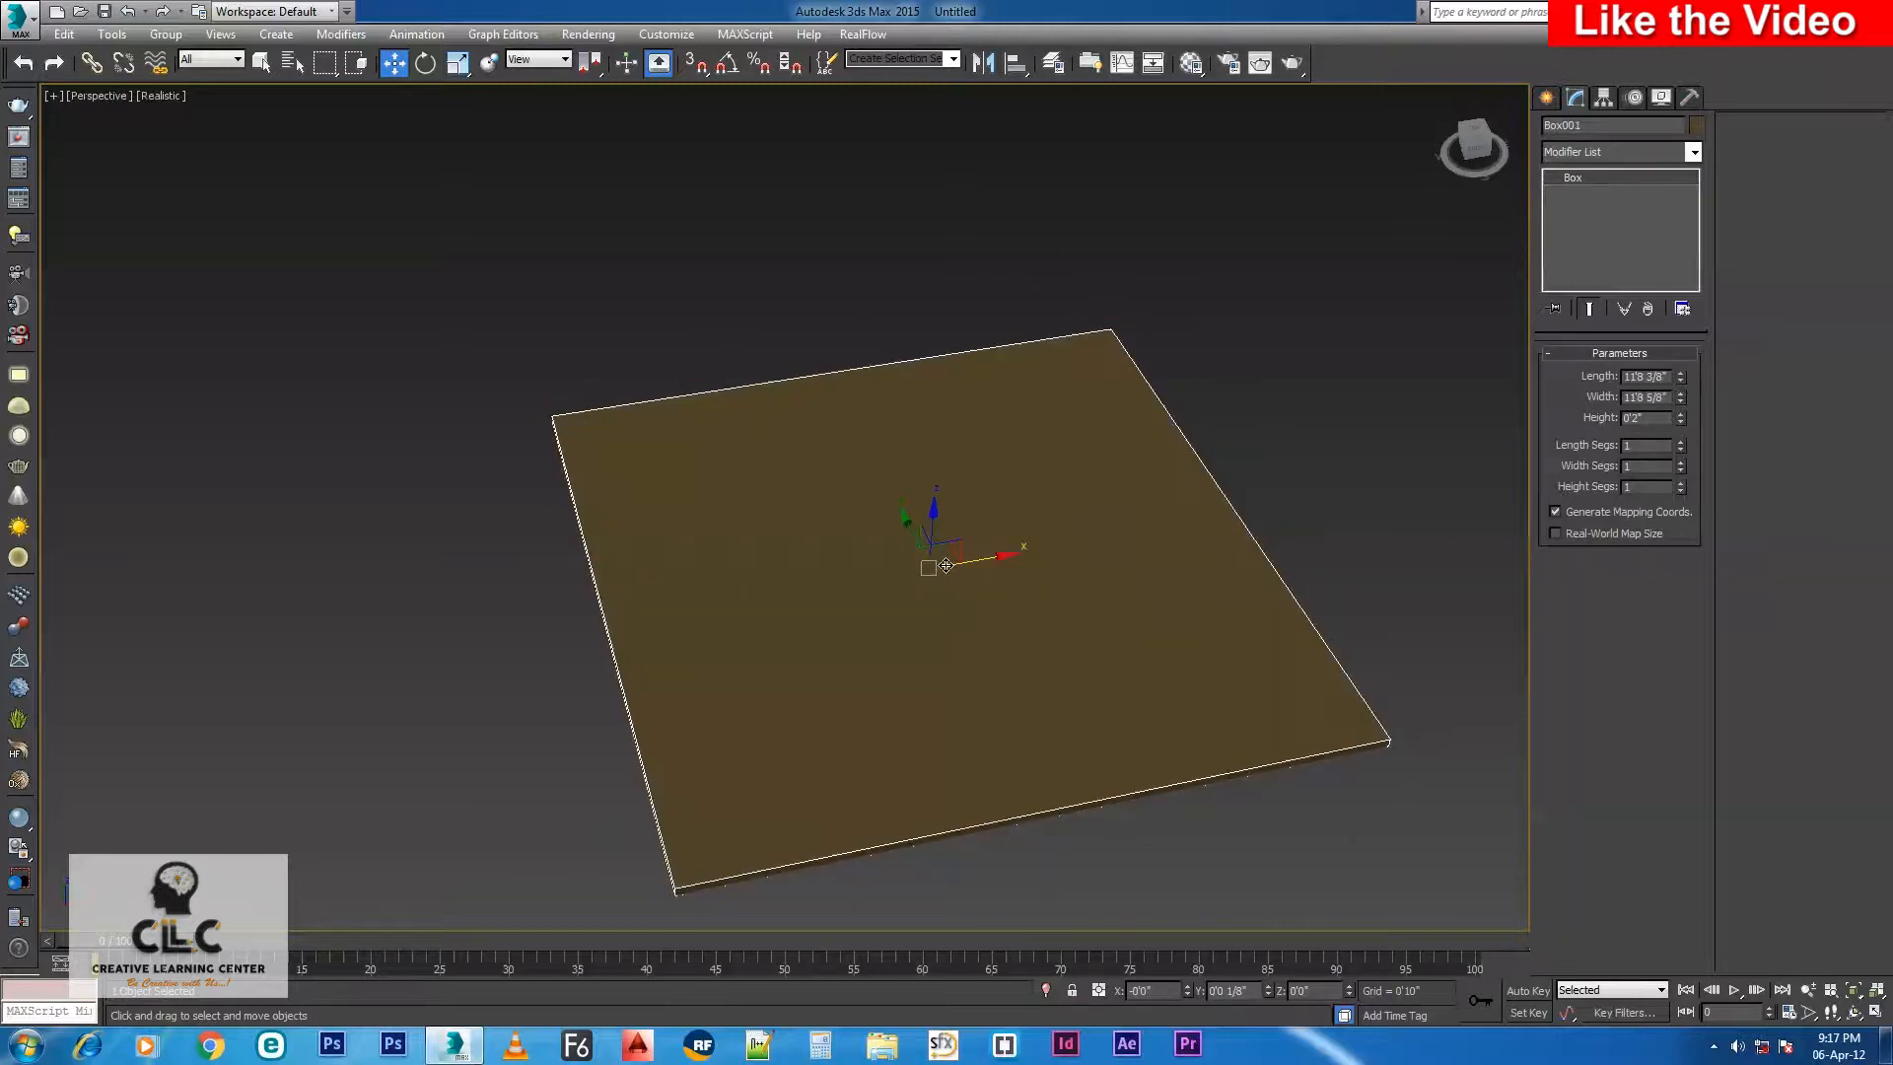
{"action": "key", "text": "ctrl+v"}
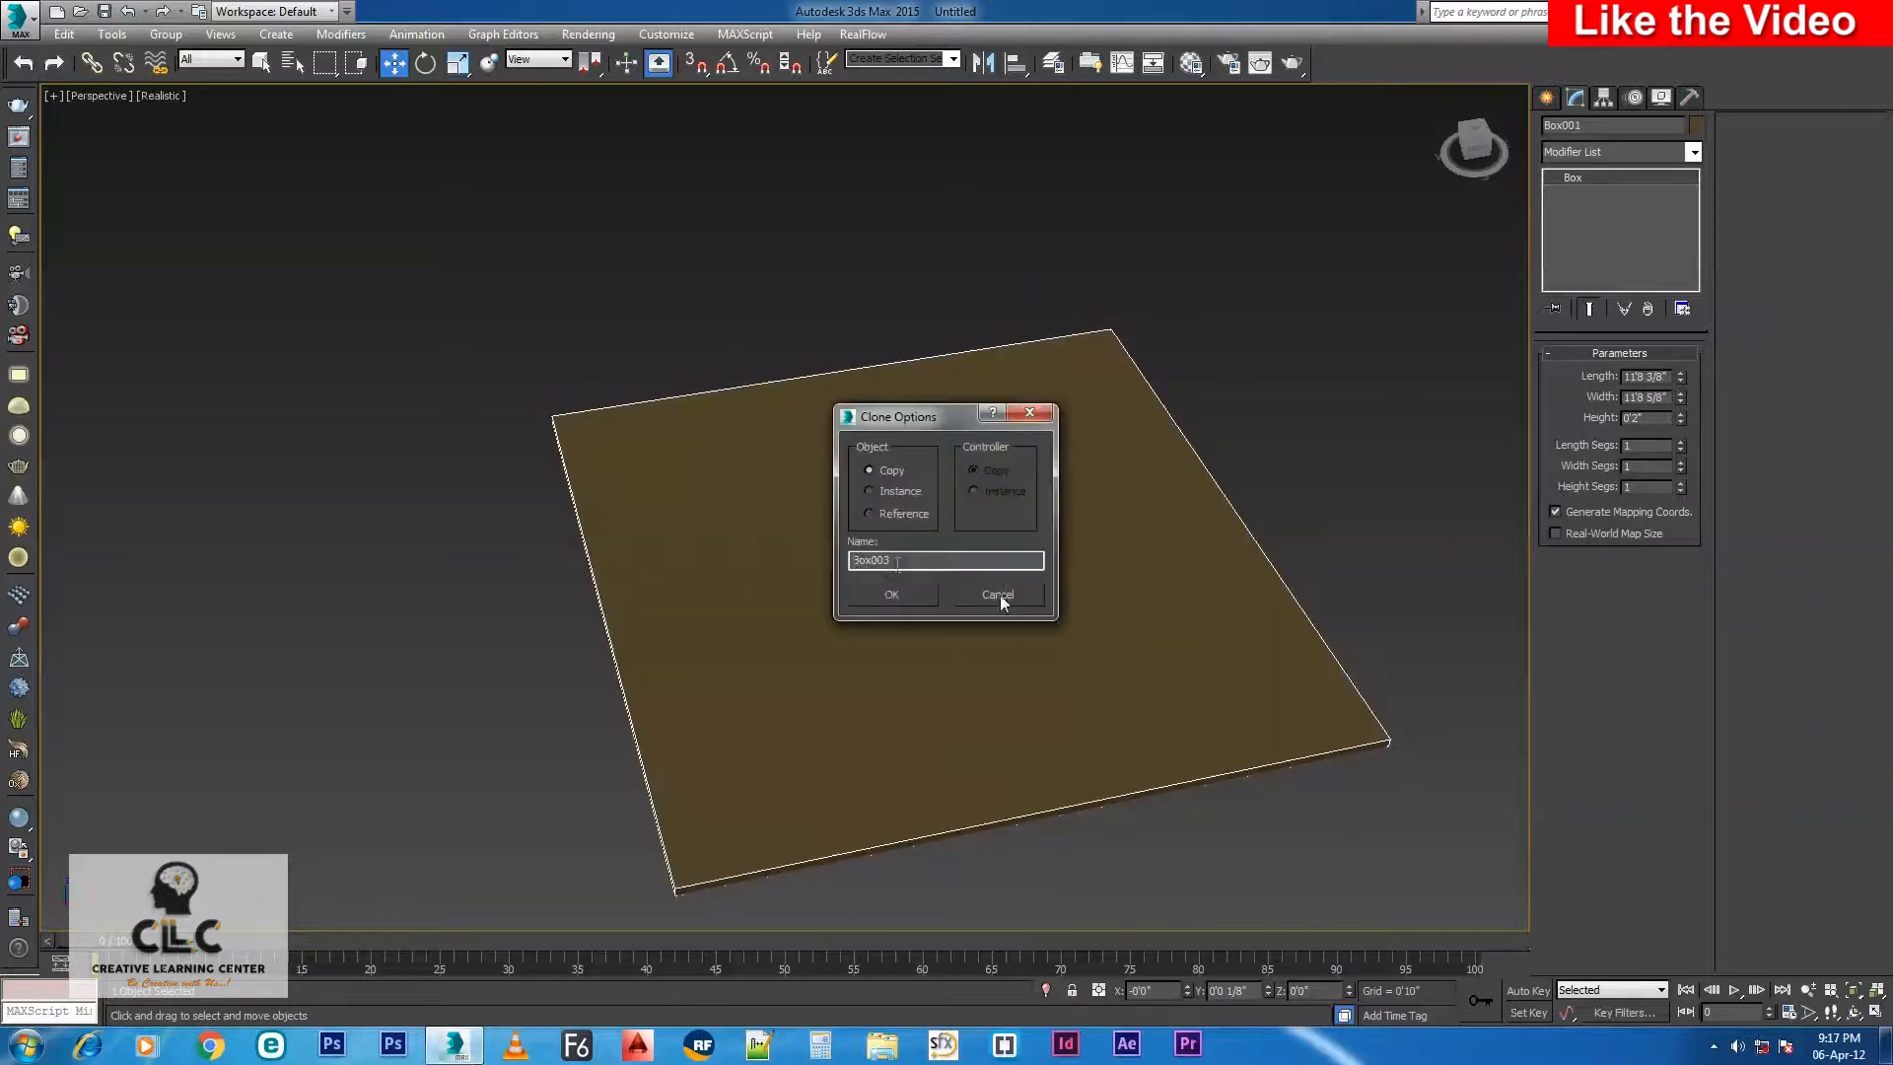
{"action": "left_click", "coordinate": [891, 595]}
Set the second clone's length to 5" and move the strip along Y to the floor's back edge.
{"action": "left_click_drag", "start_coordinate": [1683, 378], "coordinate": [1649, 379]}
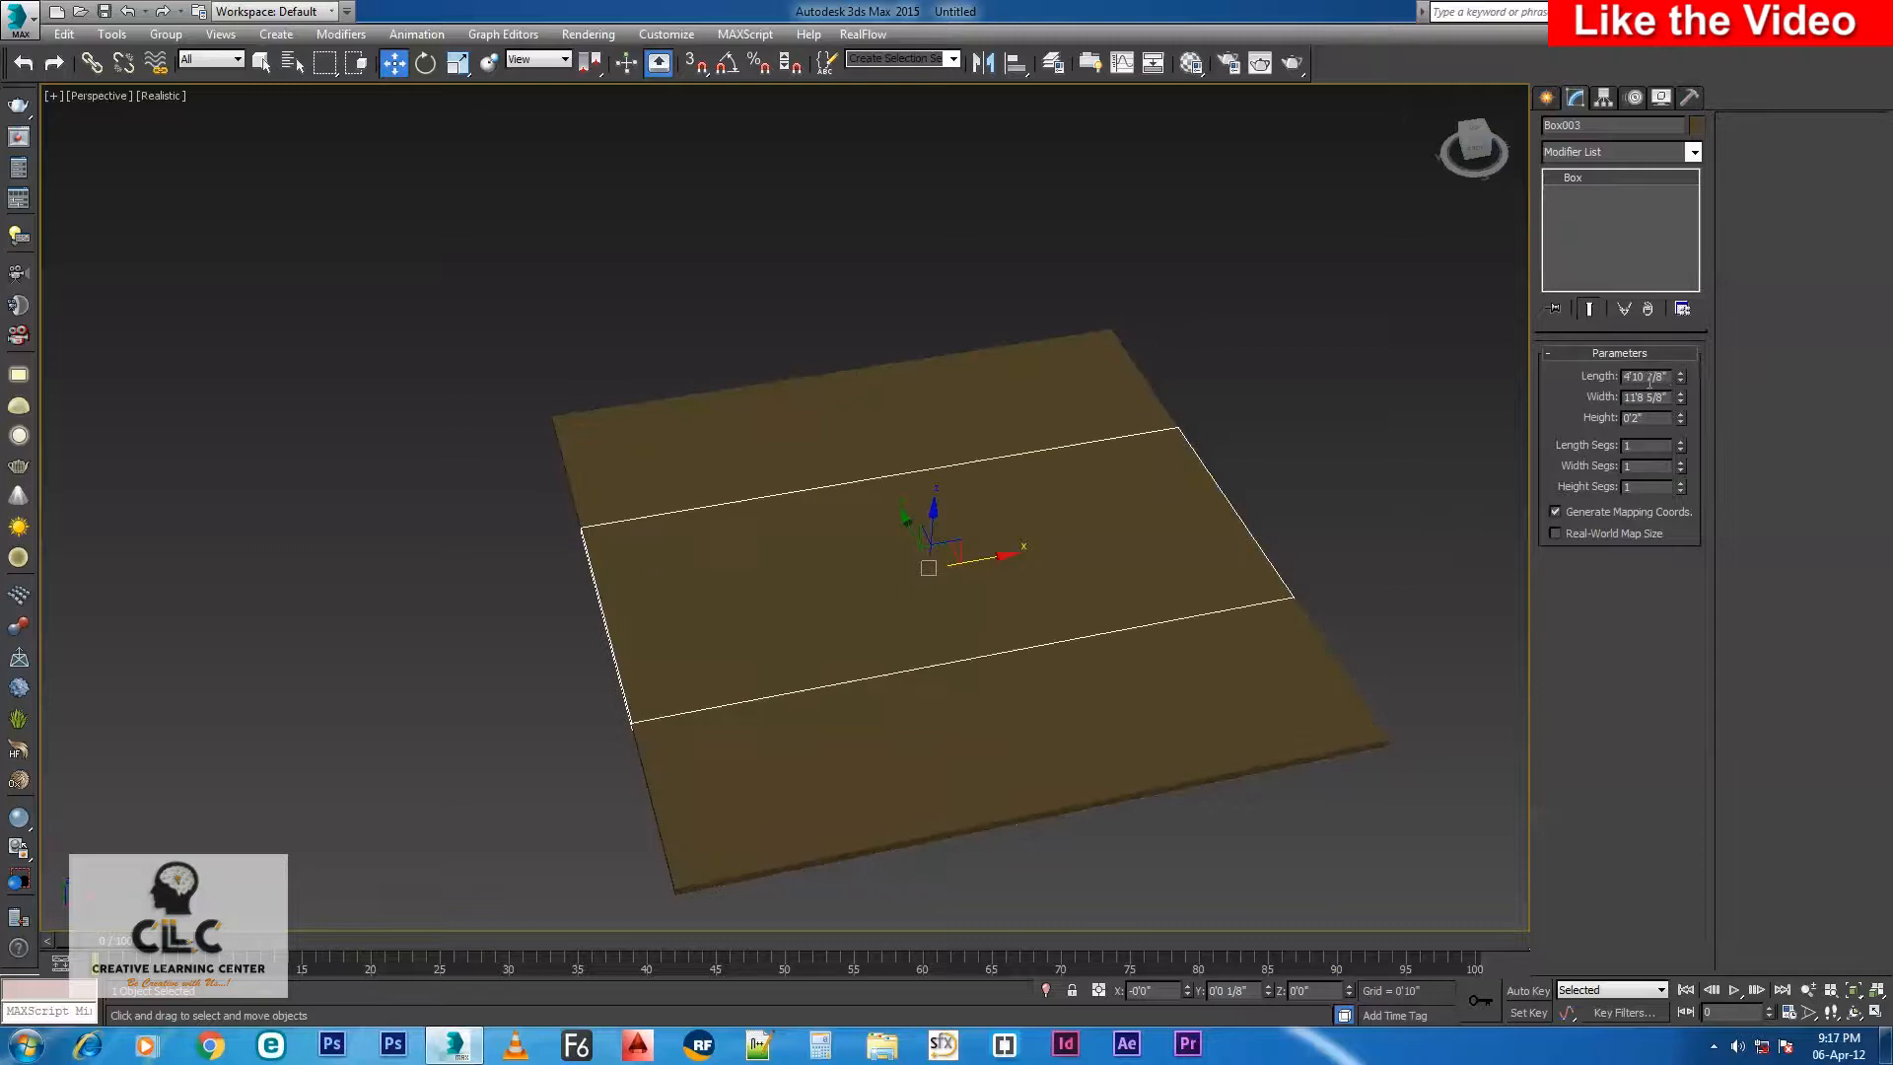
{"action": "double_click", "coordinate": [1670, 375]}
{"action": "type", "text": "5"}
{"action": "key", "text": "Return"}
{"action": "middle_click_drag", "start_coordinate": [824, 666], "coordinate": [913, 648], "text": "alt"}
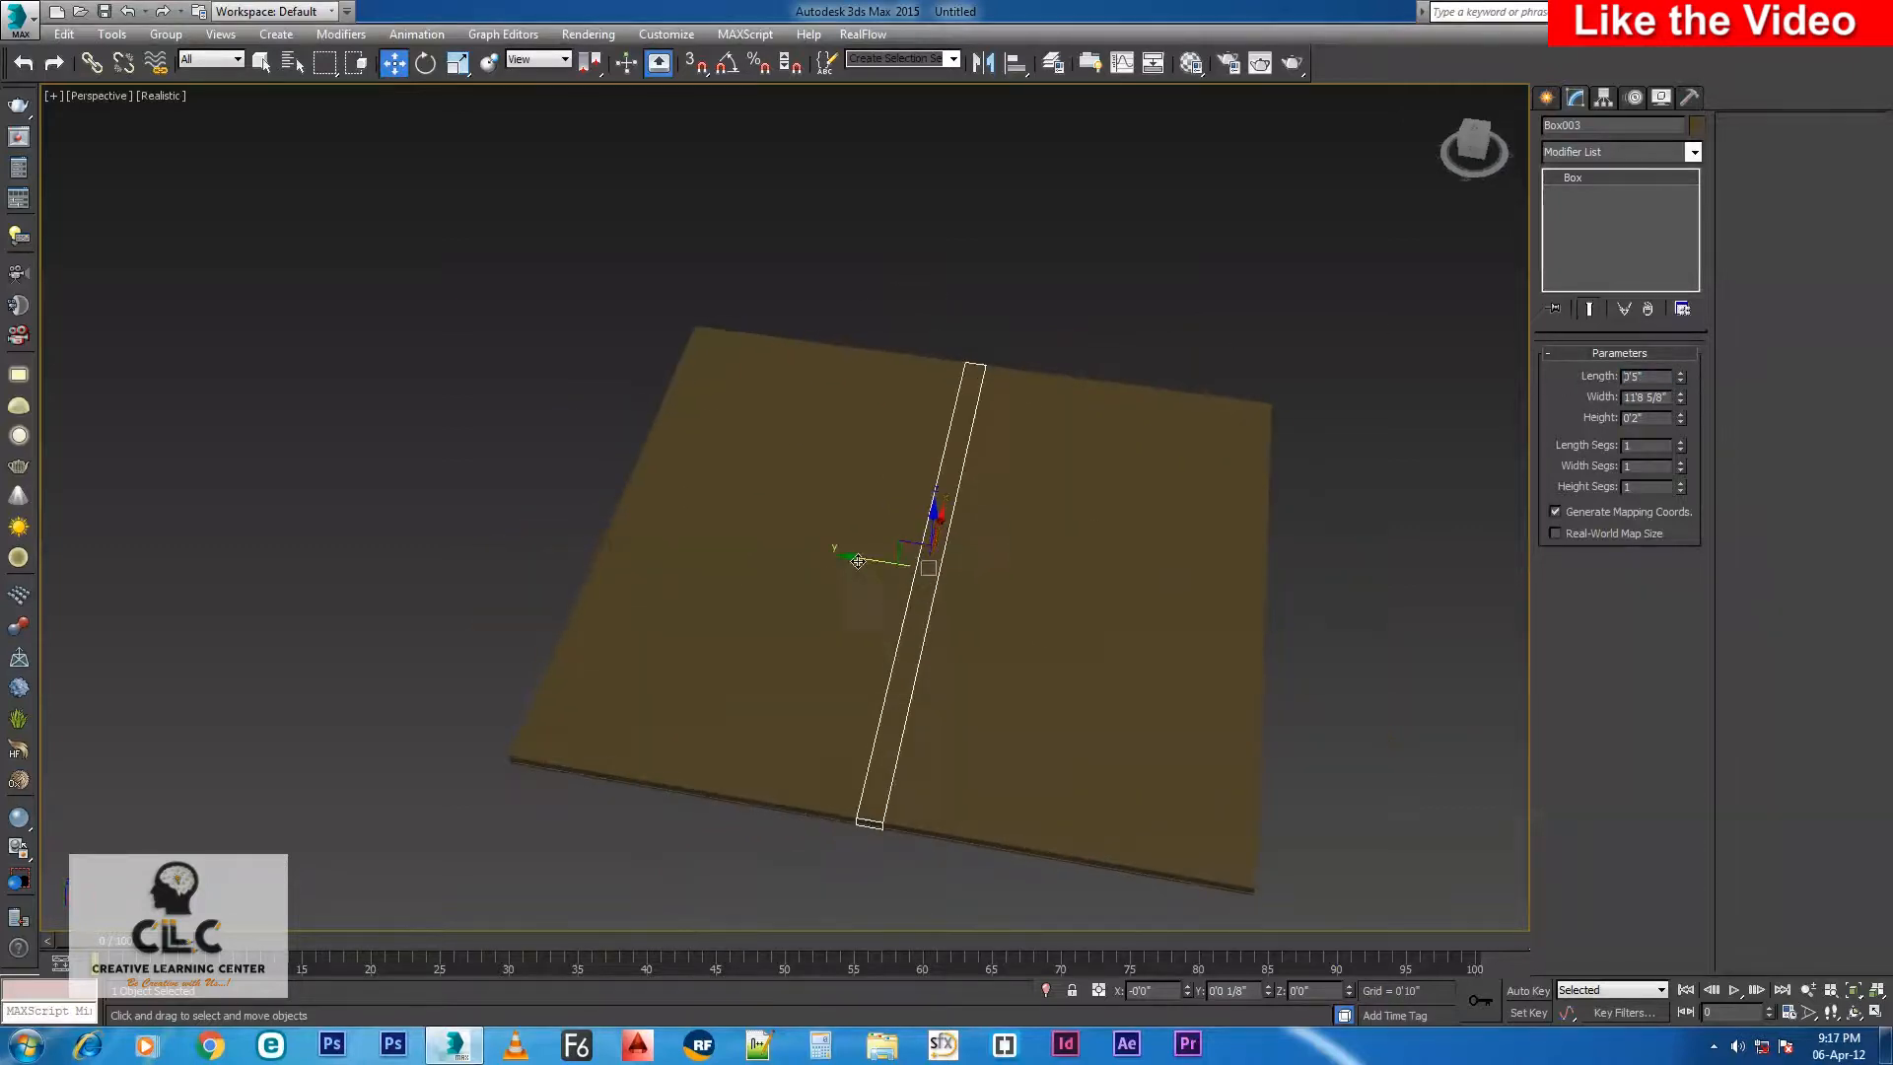
{"action": "left_click_drag", "start_coordinate": [850, 556], "coordinate": [545, 513]}
Set the height of the back strip and of the side strip to 10' to make walls.
{"action": "middle_click_drag", "start_coordinate": [1008, 642], "coordinate": [932, 622], "text": "alt"}
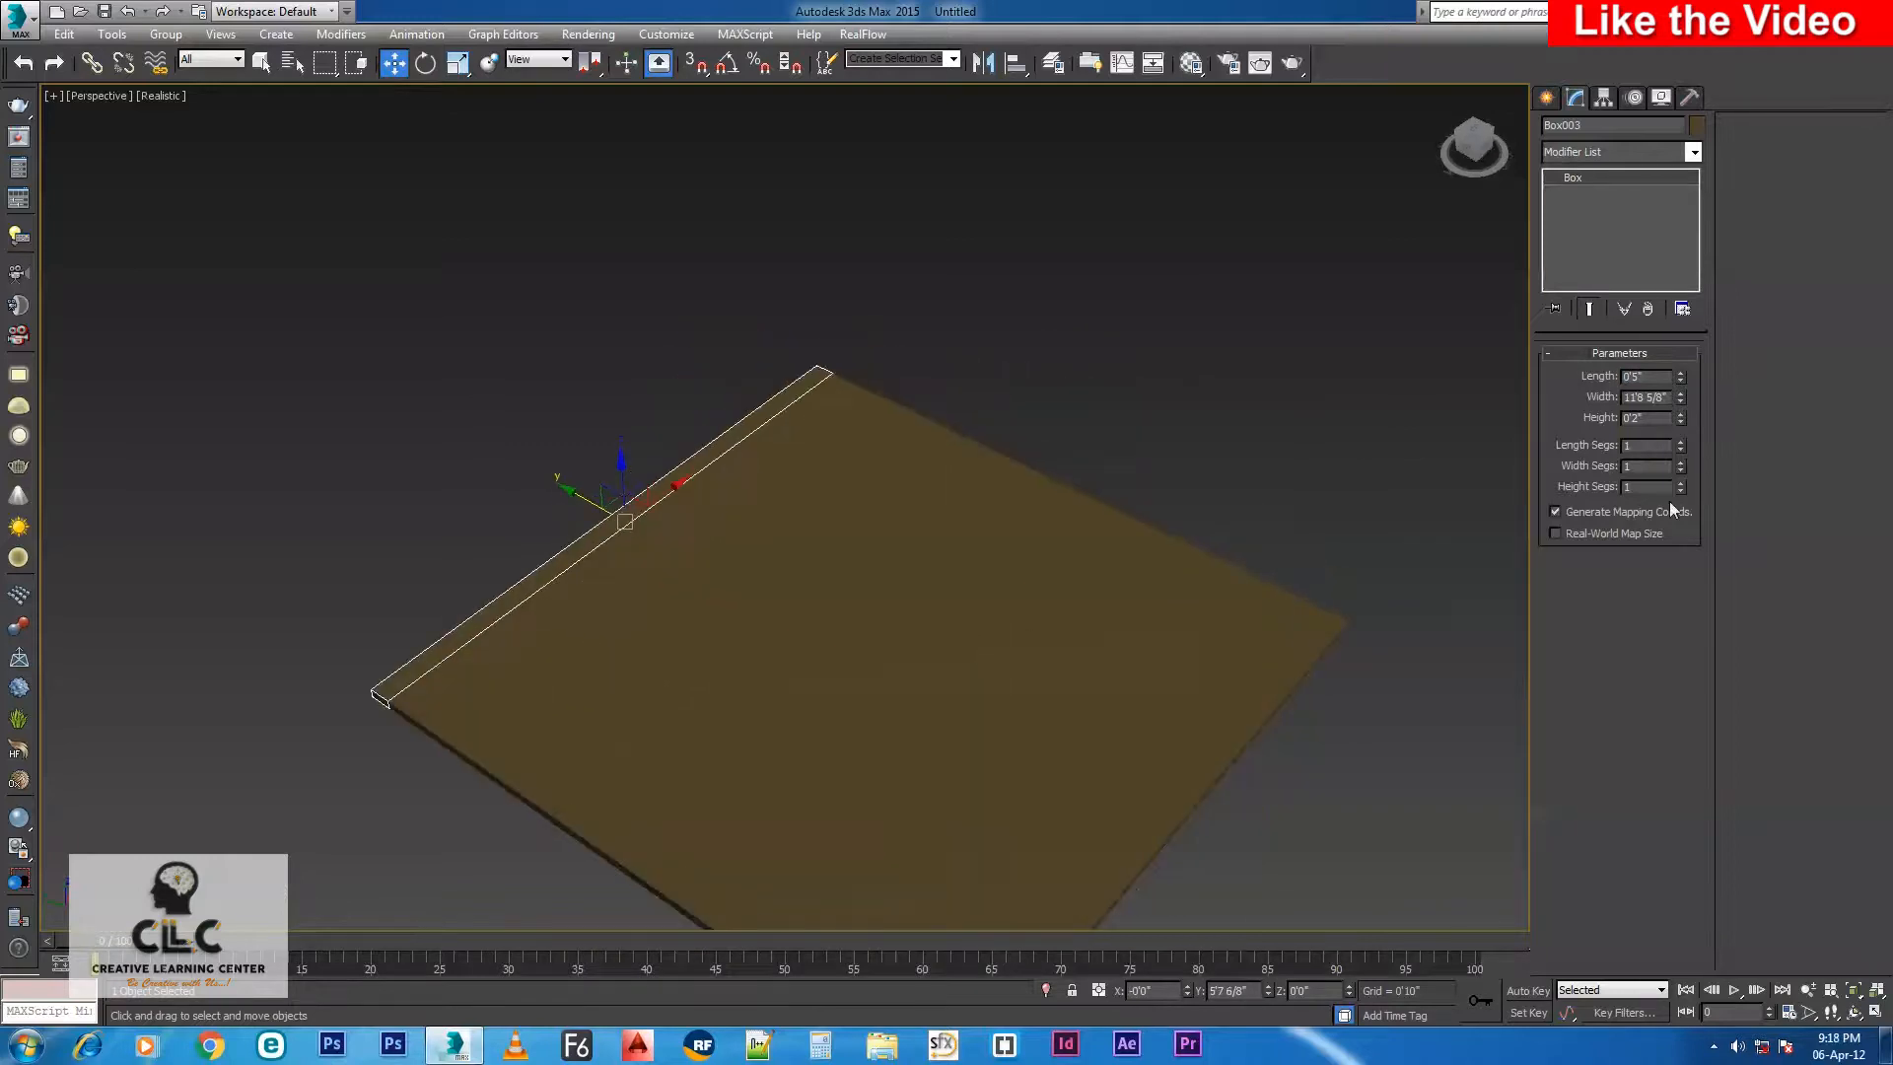
{"action": "type", "text": "10"}
{"action": "key", "text": "Return"}
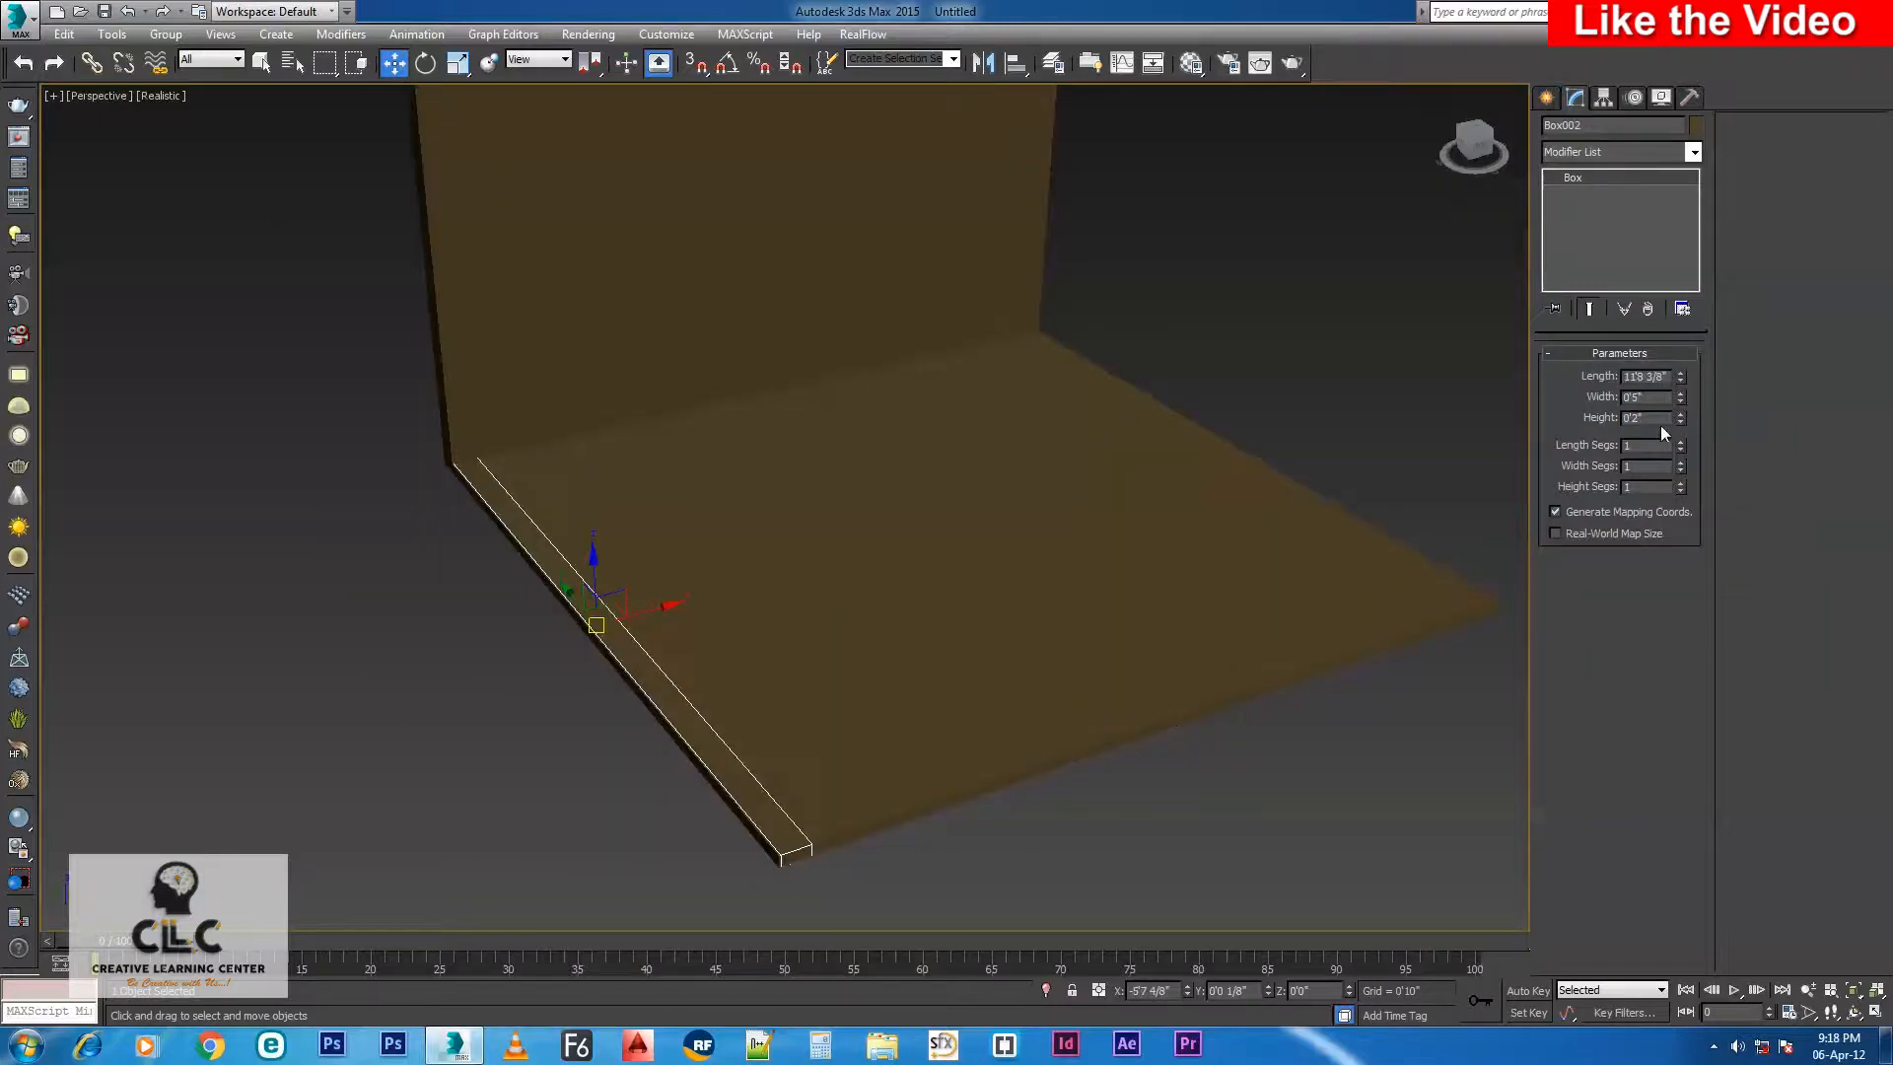
{"action": "type", "text": "10"}
{"action": "key", "text": "Return"}
Select both walls and change their object color to light turquoise.
{"action": "middle_click_drag", "start_coordinate": [1049, 645], "coordinate": [954, 606], "text": "alt"}
{"action": "scroll", "coordinate": [1065, 578], "scroll_direction": "down", "scroll_amount": 4}
{"action": "middle_click_drag", "start_coordinate": [1065, 578], "coordinate": [809, 362], "text": "alt"}
{"action": "left_click_drag", "start_coordinate": [1348, 511], "coordinate": [1348, 513]}
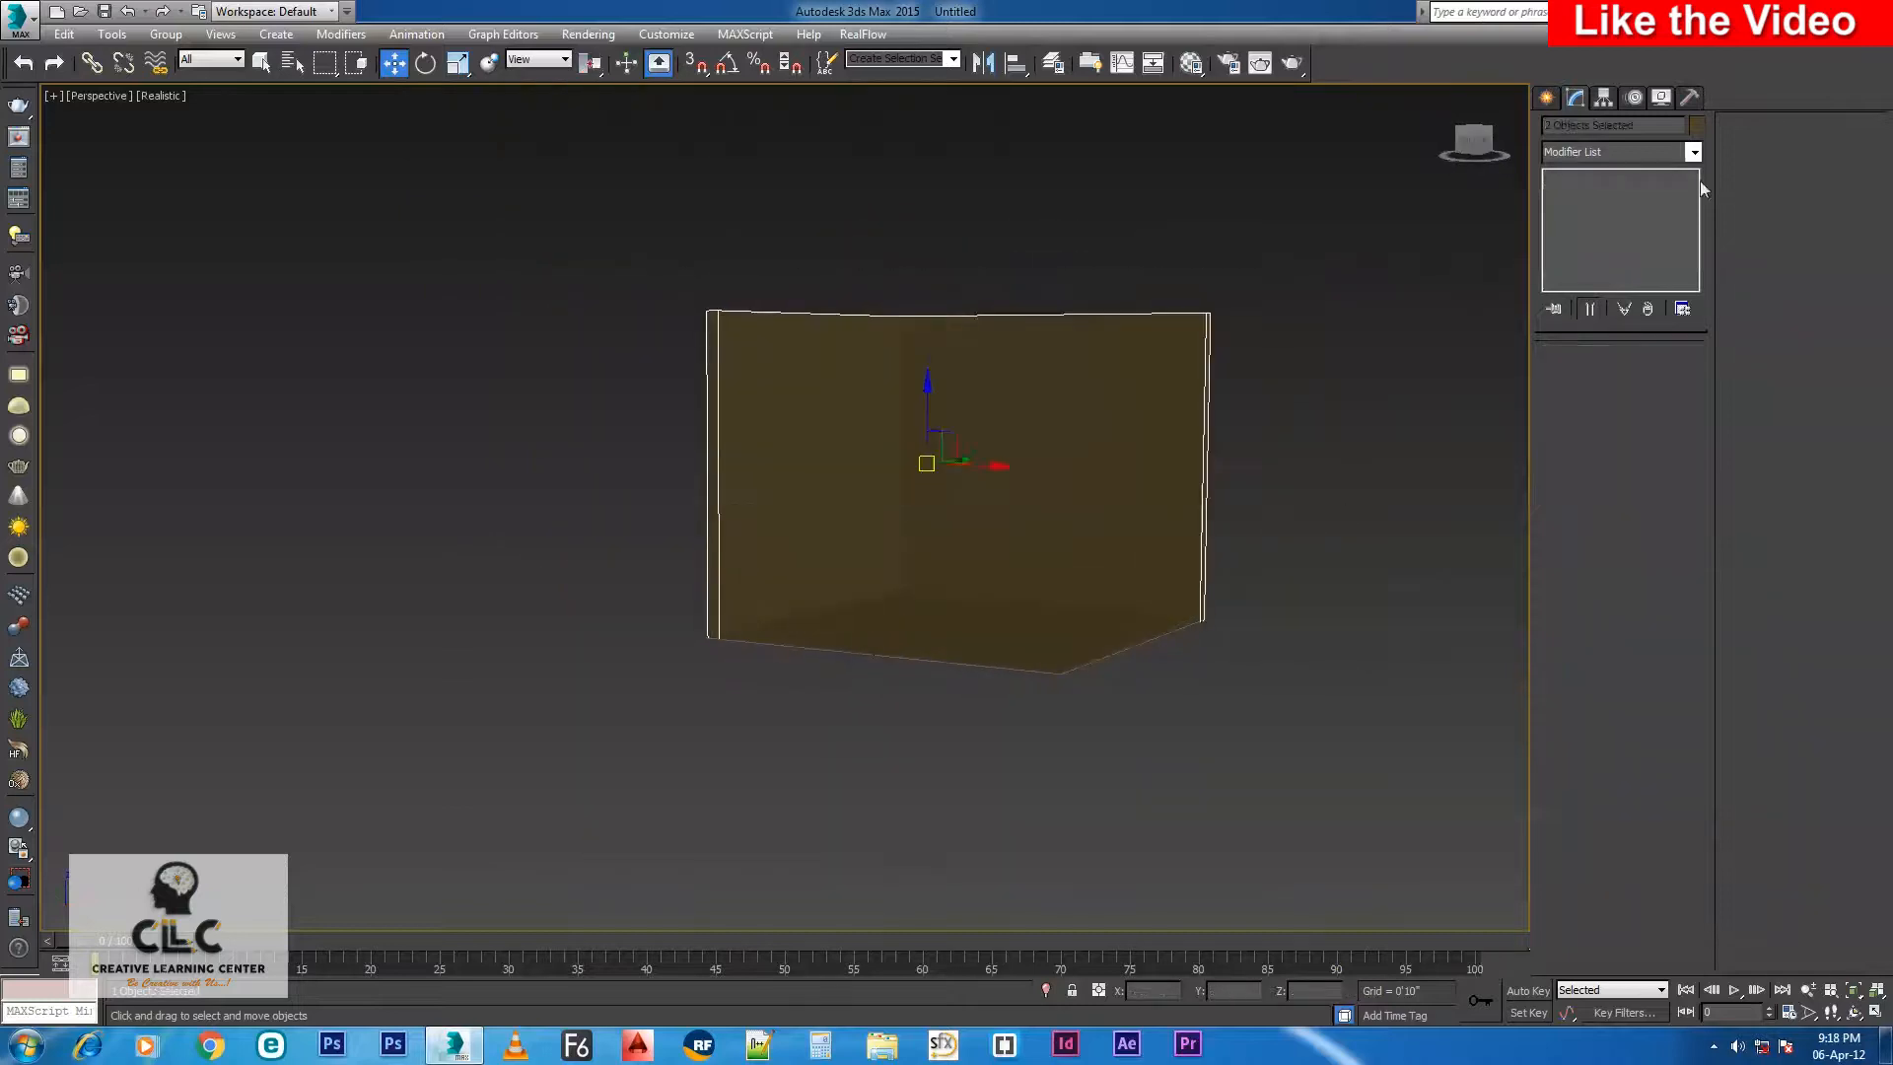
{"action": "left_click", "coordinate": [1696, 127]}
{"action": "left_click", "coordinate": [955, 465]}
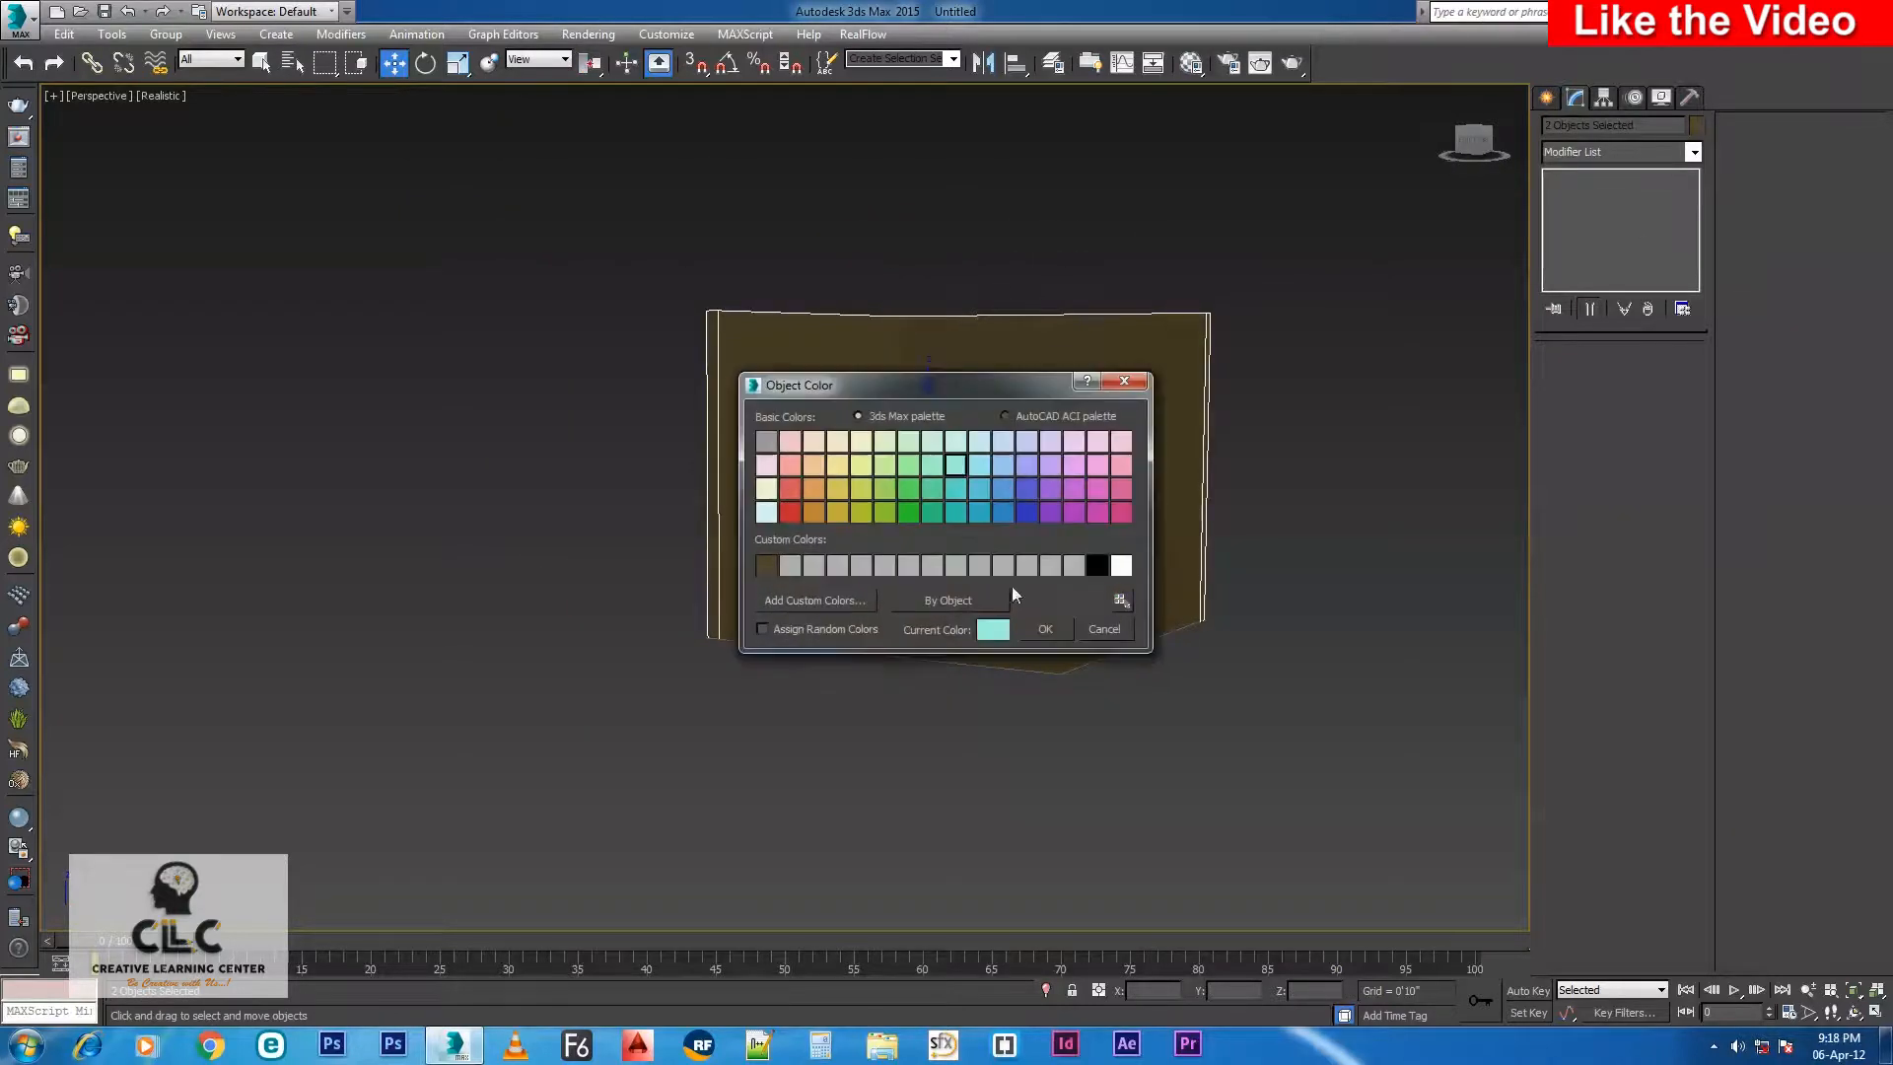
{"action": "left_click", "coordinate": [1049, 628]}
{"action": "left_click", "coordinate": [1239, 209]}
Select both walls and set their object color to dark orange from the 3ds Max palette.
{"action": "middle_click_drag", "start_coordinate": [988, 485], "coordinate": [929, 568], "text": "alt"}
{"action": "scroll", "coordinate": [928, 568], "scroll_direction": "up", "scroll_amount": 5}
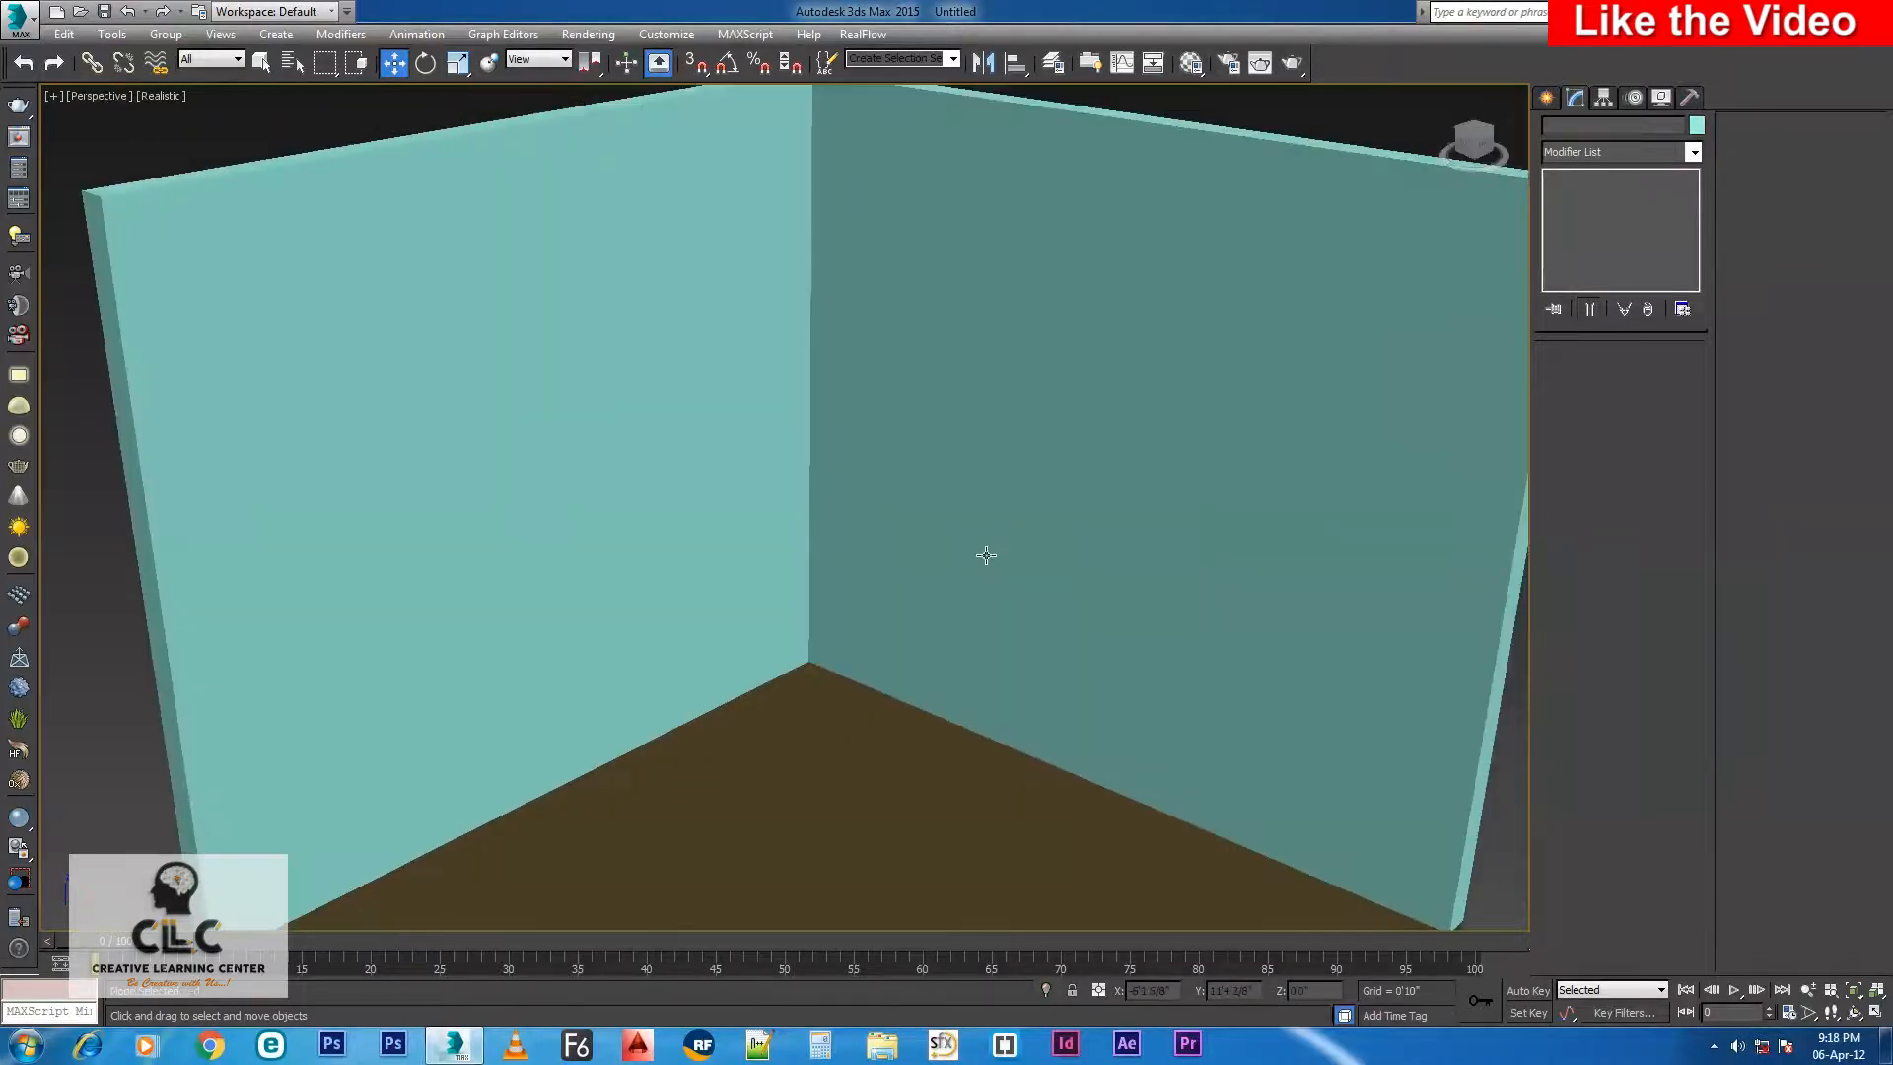
{"action": "scroll", "coordinate": [985, 553], "scroll_direction": "down", "scroll_amount": 4}
{"action": "left_click_drag", "start_coordinate": [1324, 207], "coordinate": [720, 389]}
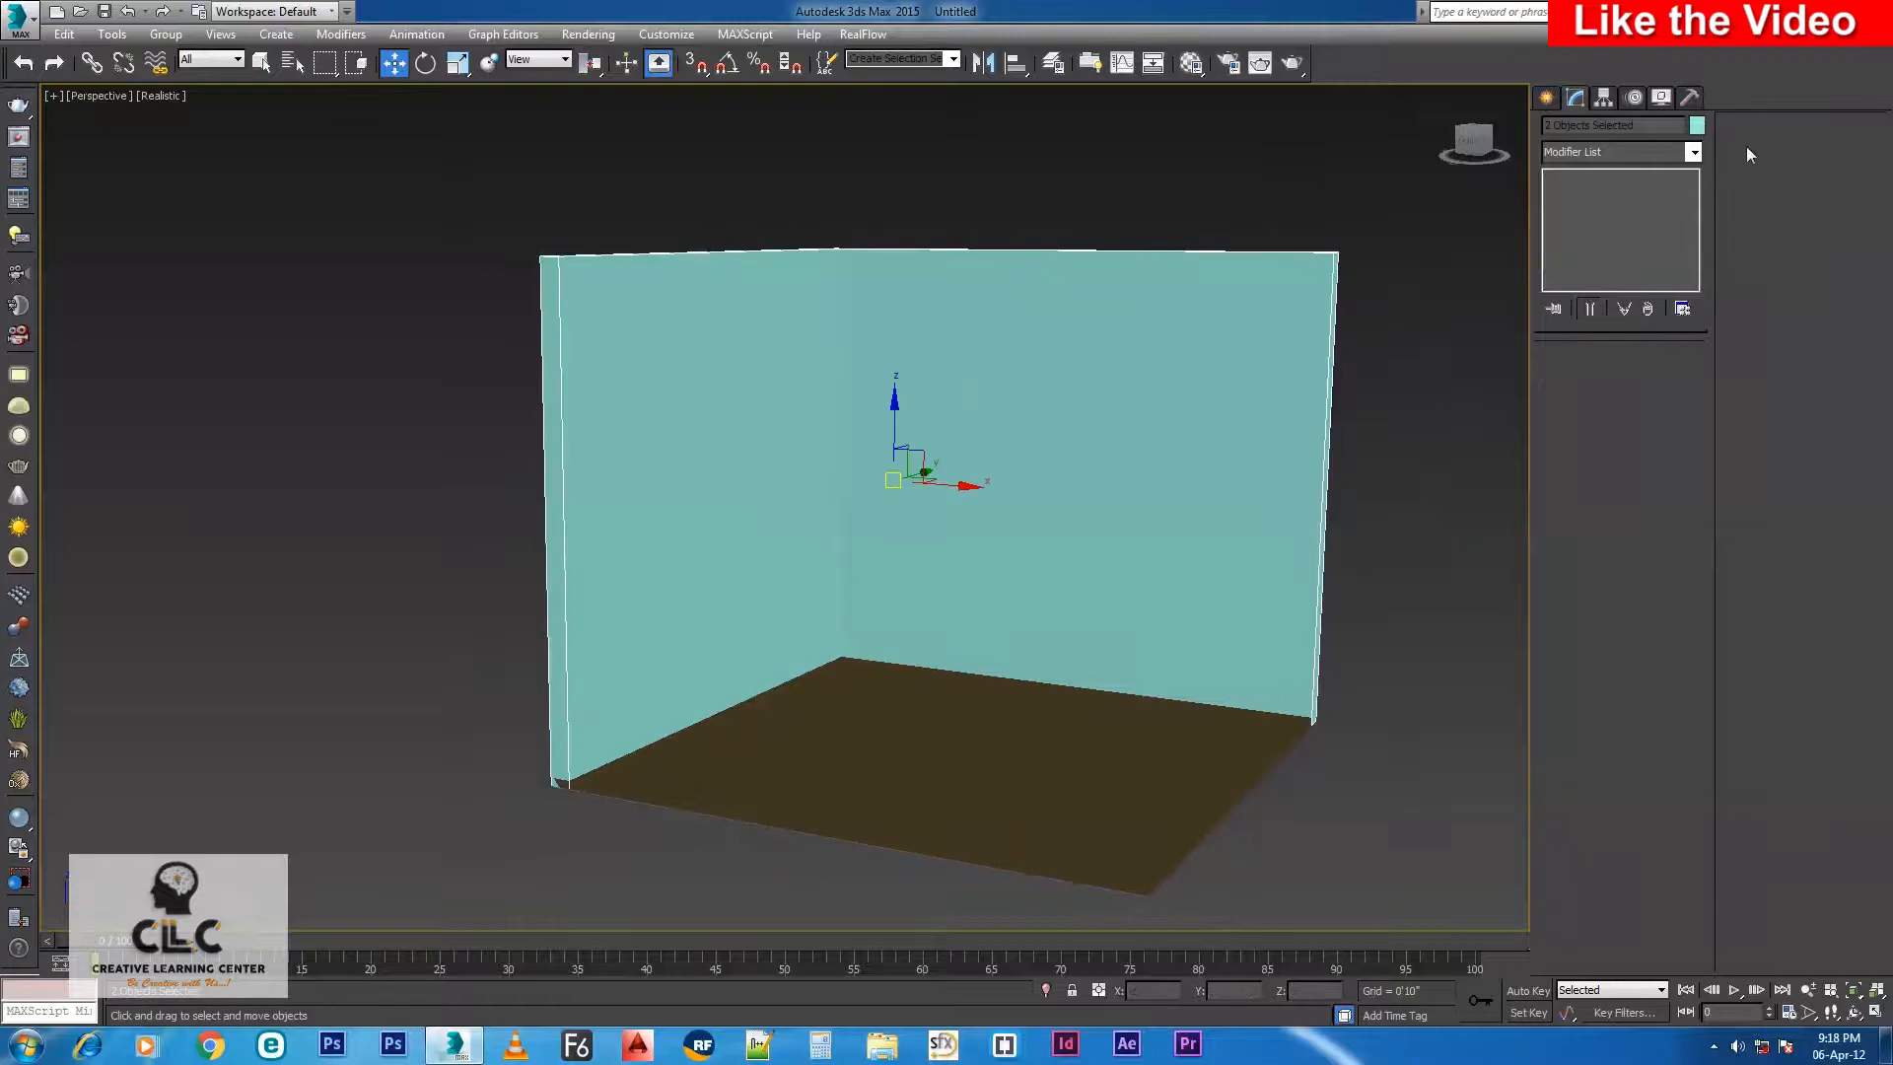
{"action": "left_click", "coordinate": [1696, 125]}
{"action": "left_click", "coordinate": [810, 510]}
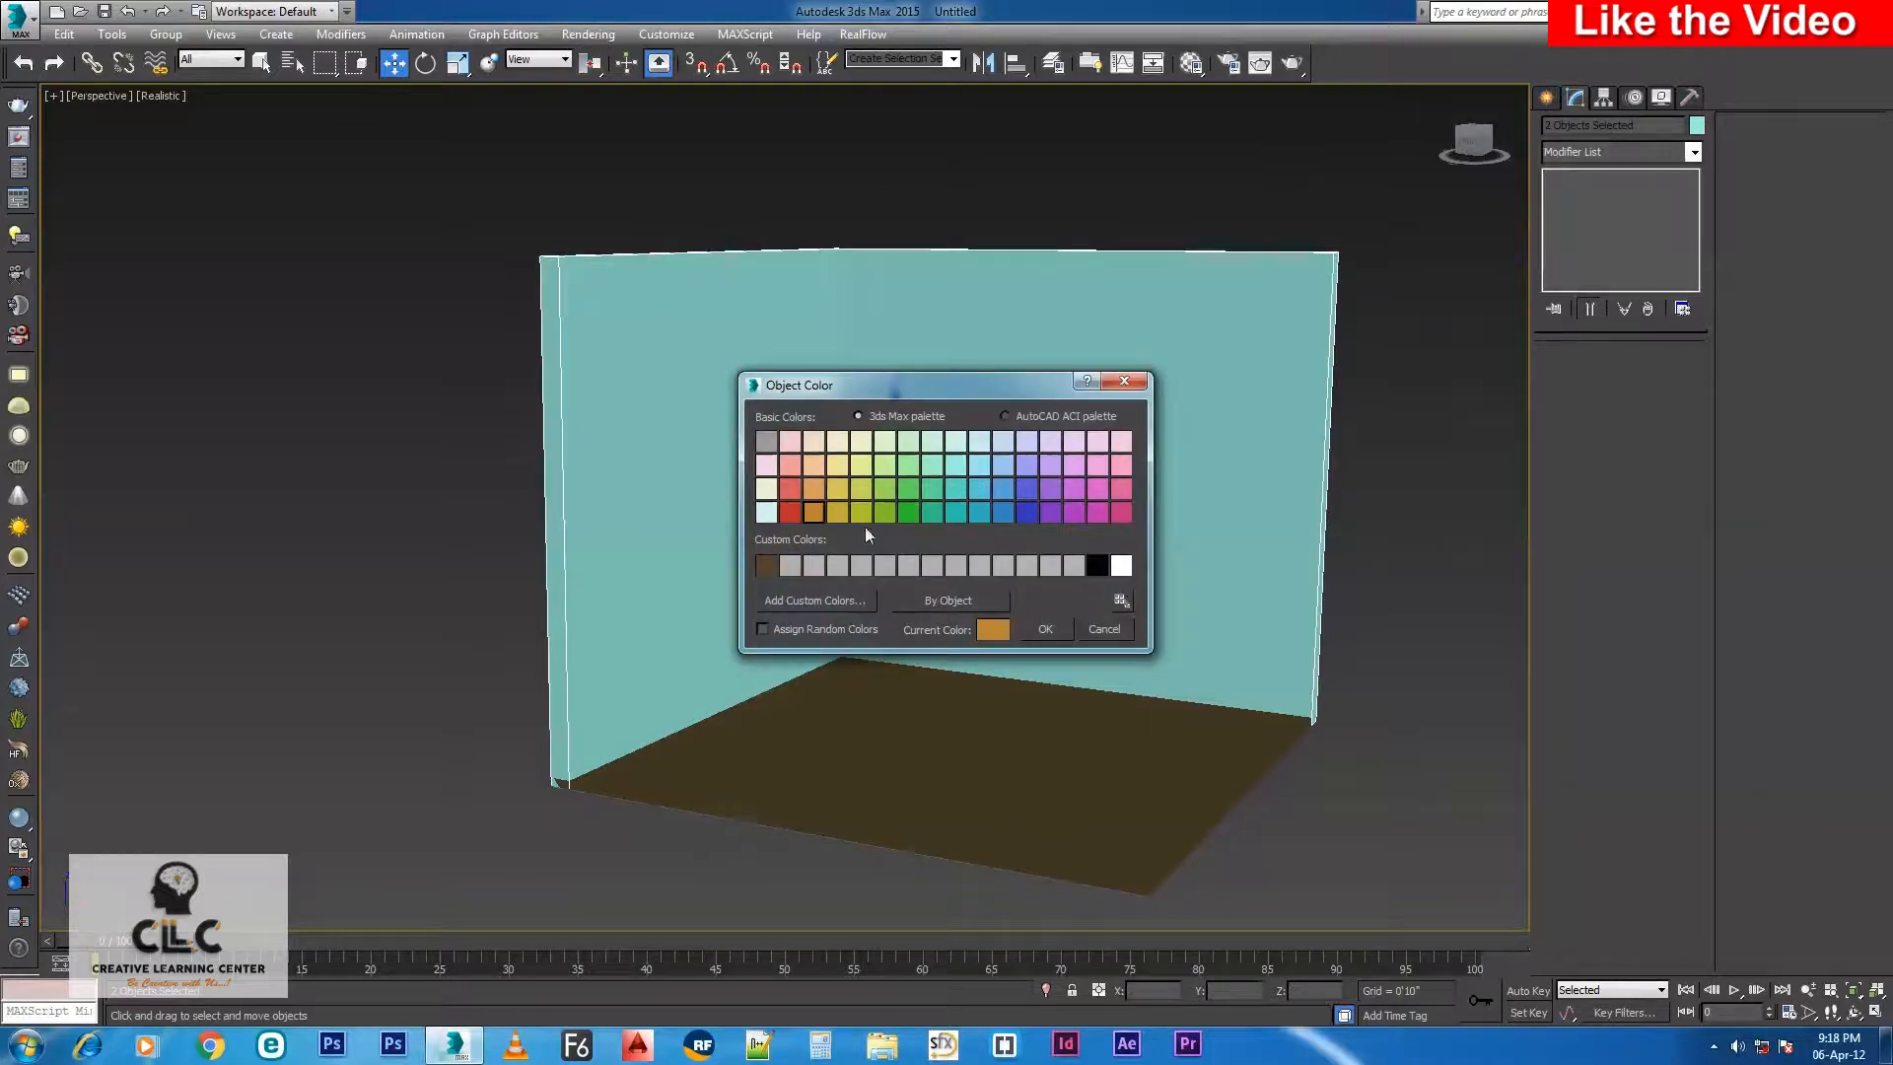
{"action": "left_click", "coordinate": [1045, 629]}
{"action": "middle_click_drag", "start_coordinate": [1119, 456], "coordinate": [845, 625], "text": "alt"}
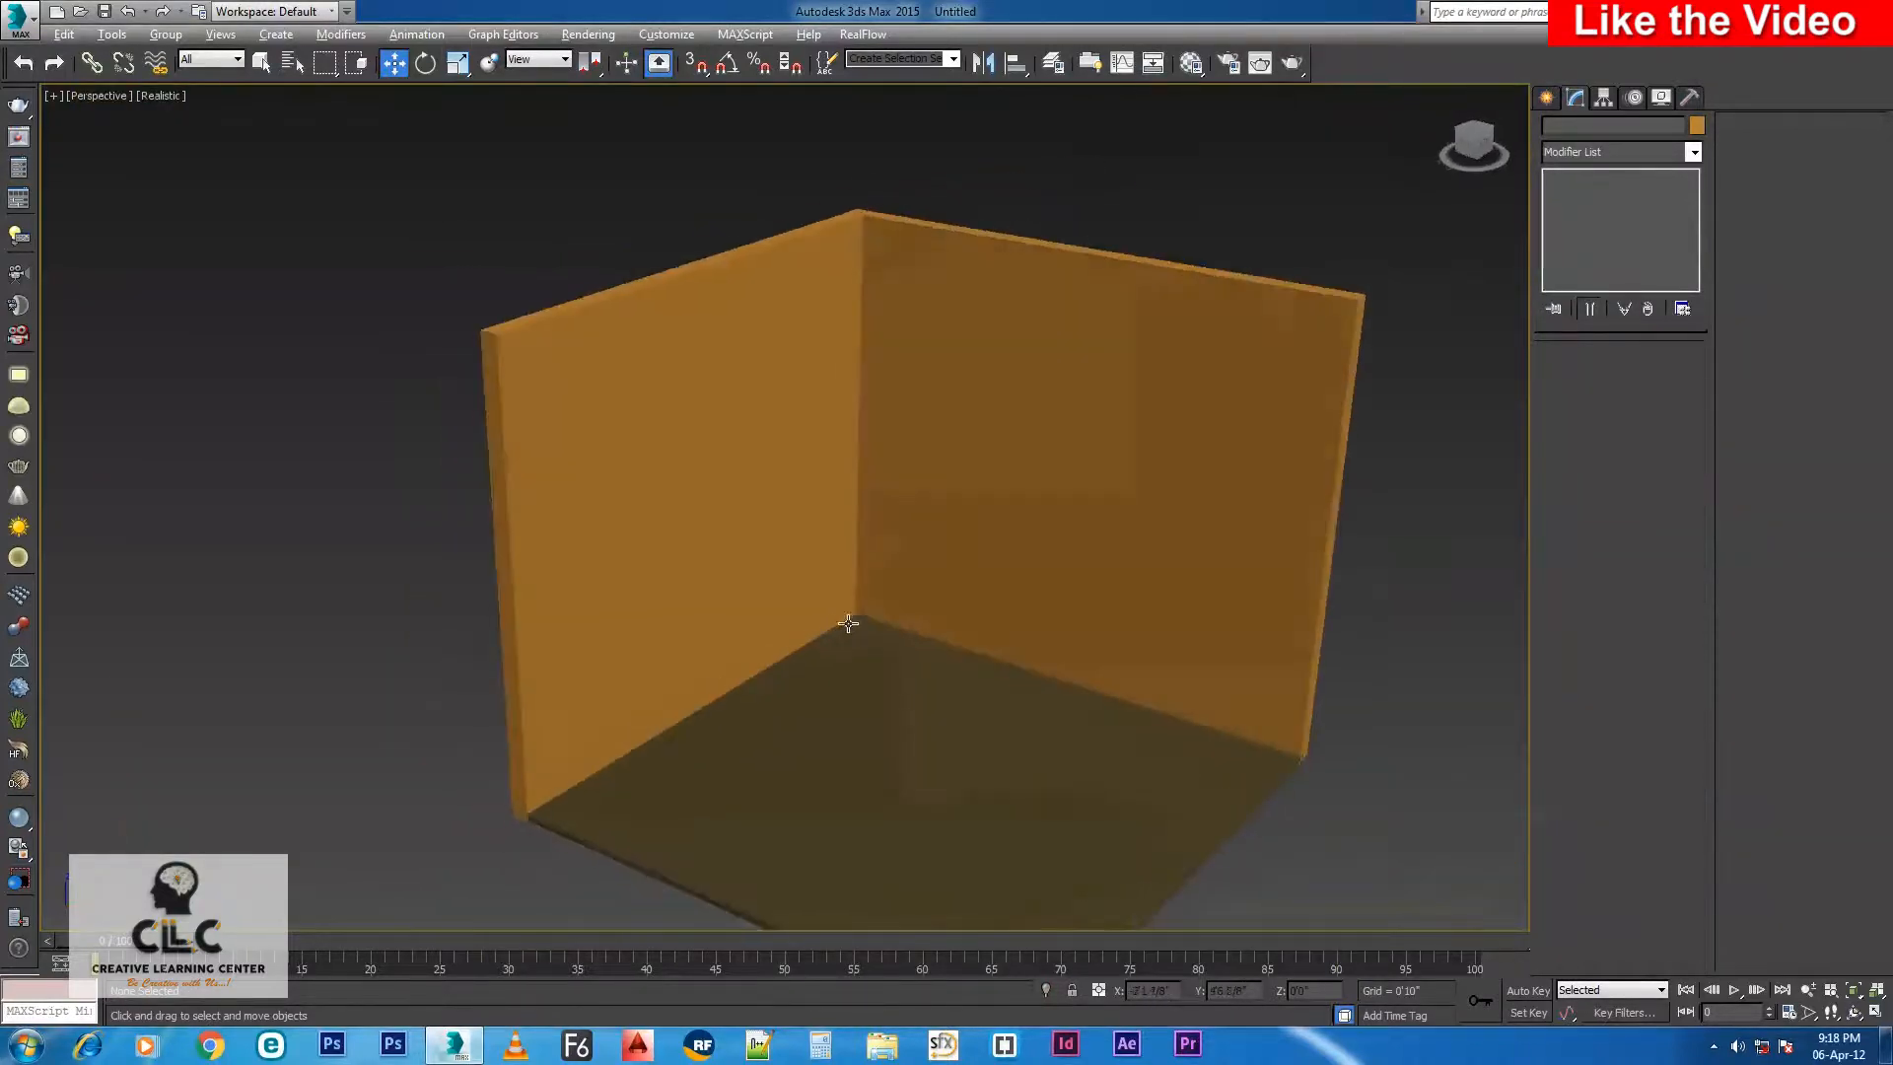
Clone the side wall along X to the opposite side of the floor.
{"action": "scroll", "coordinate": [847, 623], "scroll_direction": "up", "scroll_amount": 5}
{"action": "middle_click_drag", "start_coordinate": [1004, 619], "coordinate": [789, 670]}
{"action": "scroll", "coordinate": [1010, 507], "scroll_direction": "down", "scroll_amount": 5}
{"action": "left_click", "coordinate": [540, 570]}
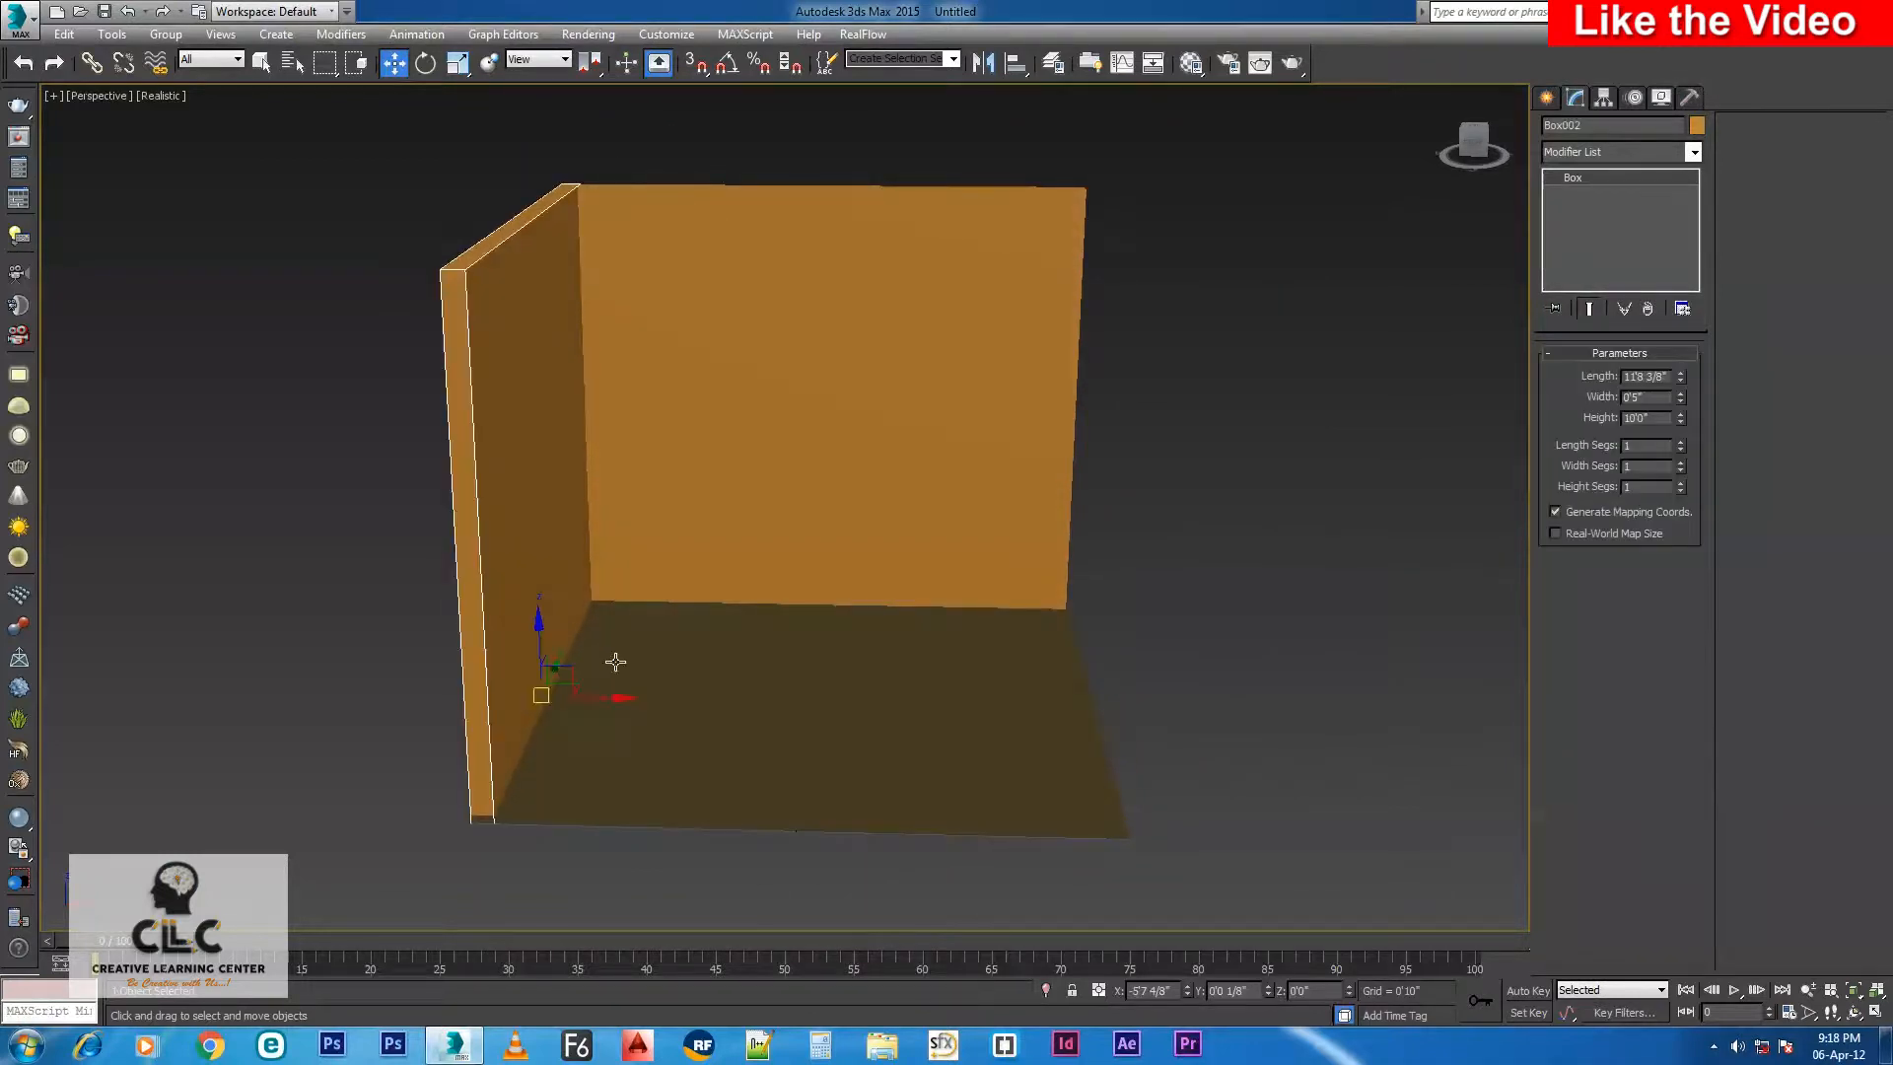
{"action": "left_click_drag", "start_coordinate": [609, 700], "coordinate": [1181, 717], "text": "shift"}
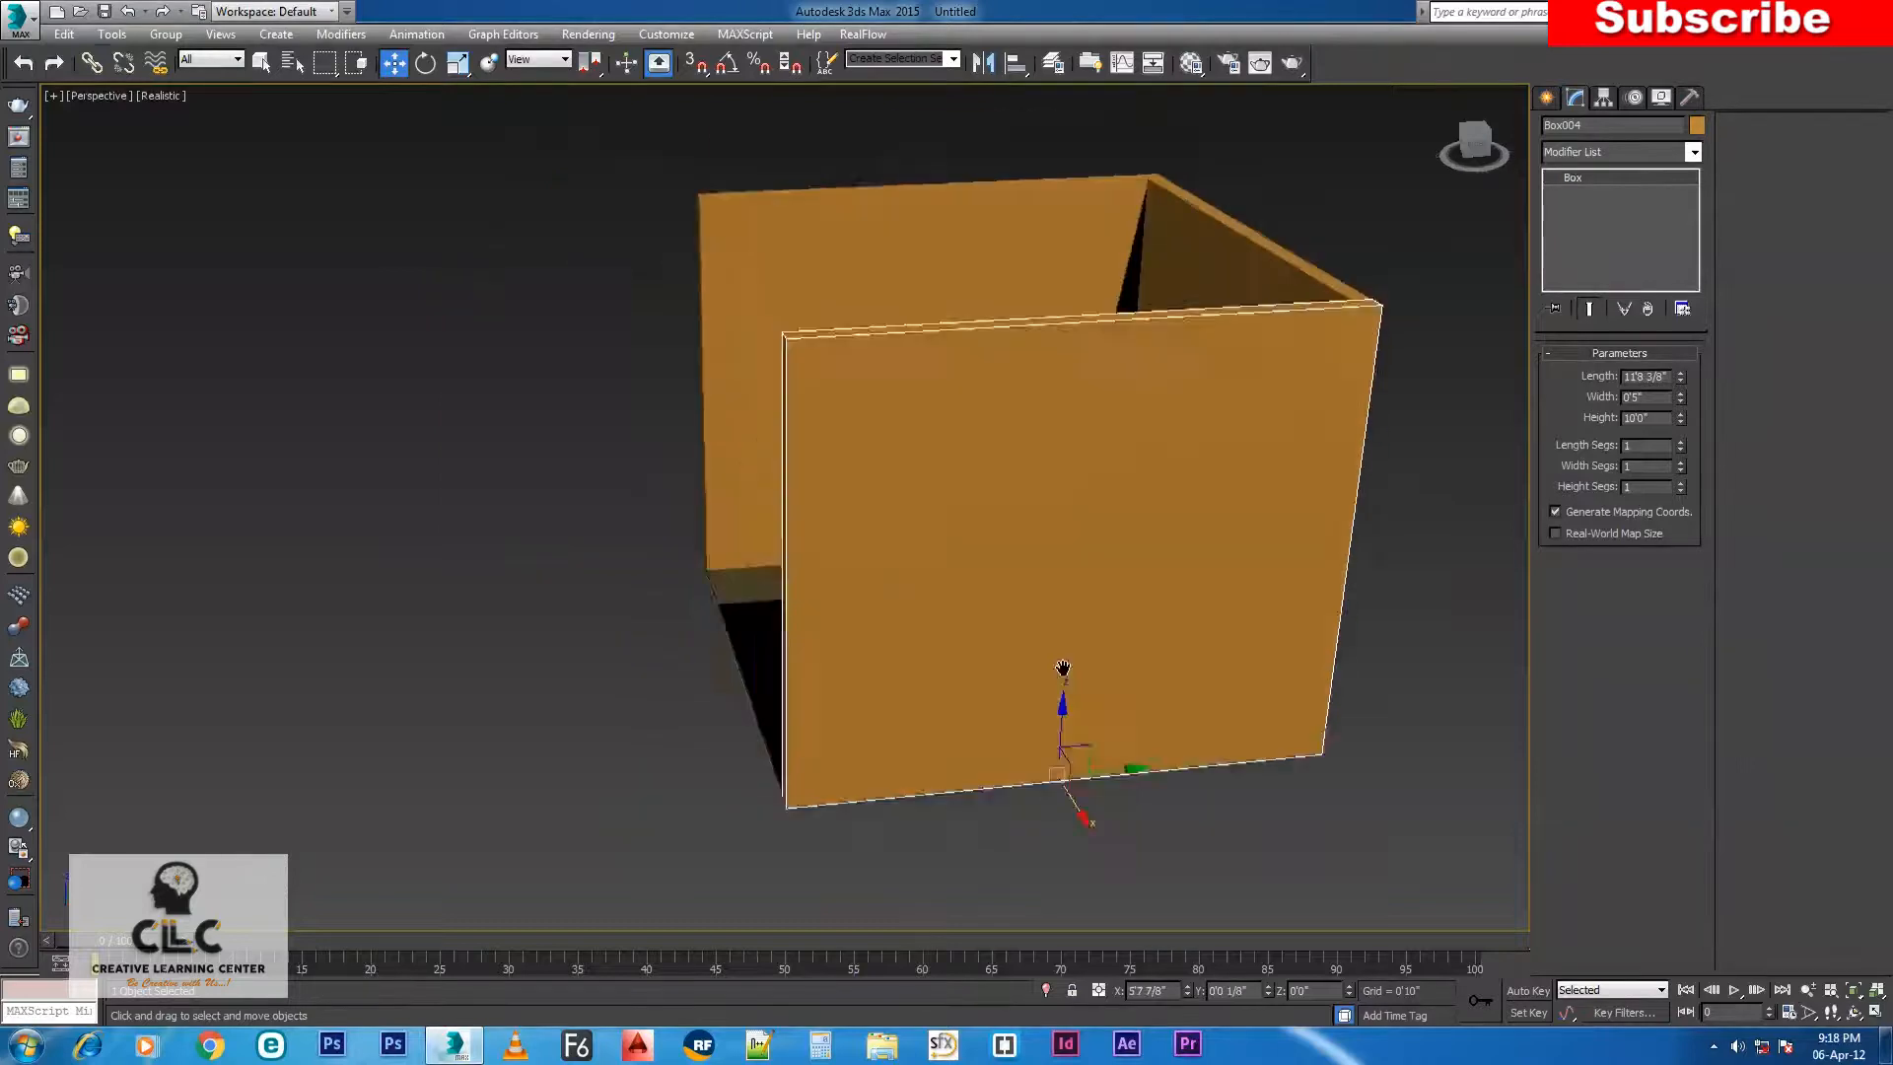
Clone the back wall along Y to the front edge of the floor to enclose the room.
{"action": "middle_click_drag", "start_coordinate": [887, 690], "coordinate": [815, 787], "text": "alt"}
{"action": "left_click_drag", "start_coordinate": [815, 786], "coordinate": [815, 786], "text": "shift"}
{"action": "left_click", "coordinate": [939, 605]}
{"action": "mouse_move", "coordinate": [552, 665]}
{"action": "middle_mouse_down", "text": "alt"}
{"action": "mouse_move", "coordinate": [666, 619]}
{"action": "mouse_move", "coordinate": [856, 645]}
{"action": "mouse_move", "coordinate": [796, 665]}
{"action": "middle_mouse_up", "text": "alt"}
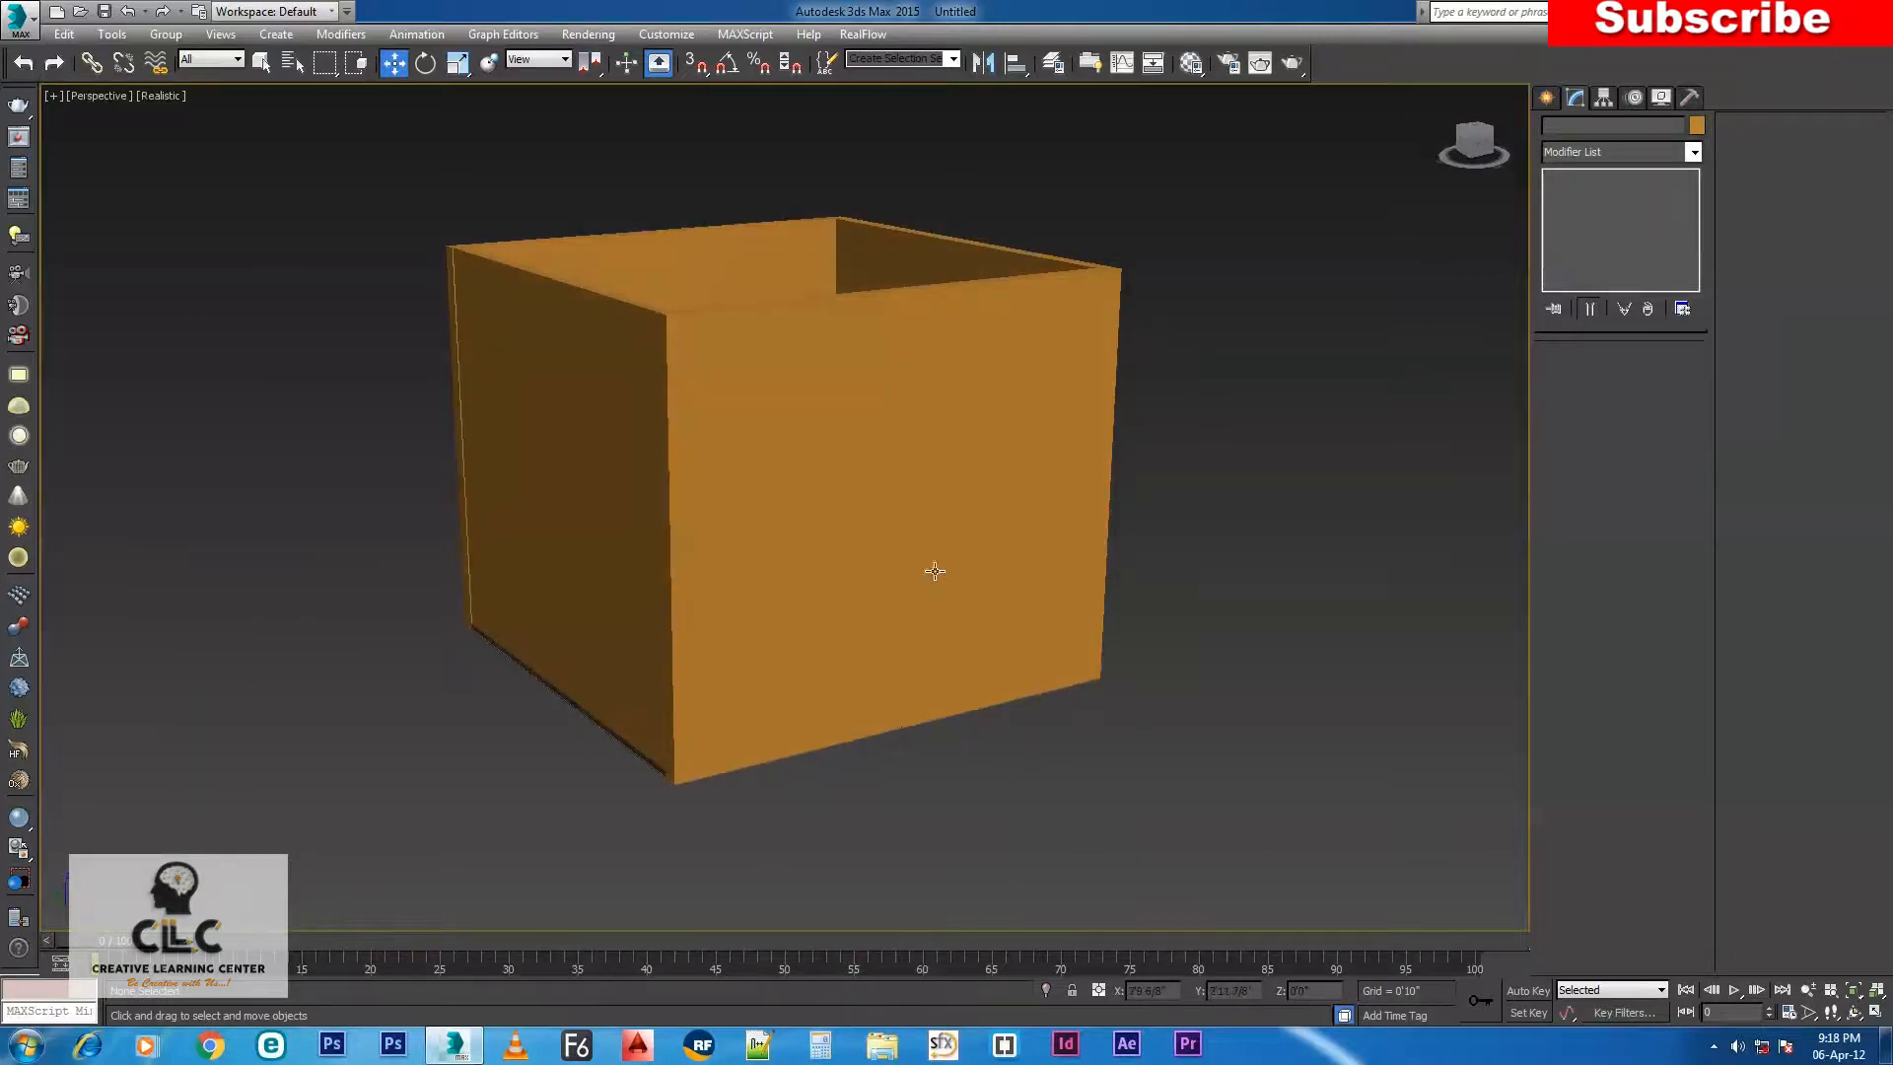
Nudge the original side wall slightly along X to line it up with the front wall's corner.
{"action": "middle_click_drag", "start_coordinate": [935, 571], "coordinate": [616, 491], "text": "alt"}
{"action": "scroll", "coordinate": [616, 490], "scroll_direction": "up", "scroll_amount": 4}
{"action": "left_click", "coordinate": [620, 489]}
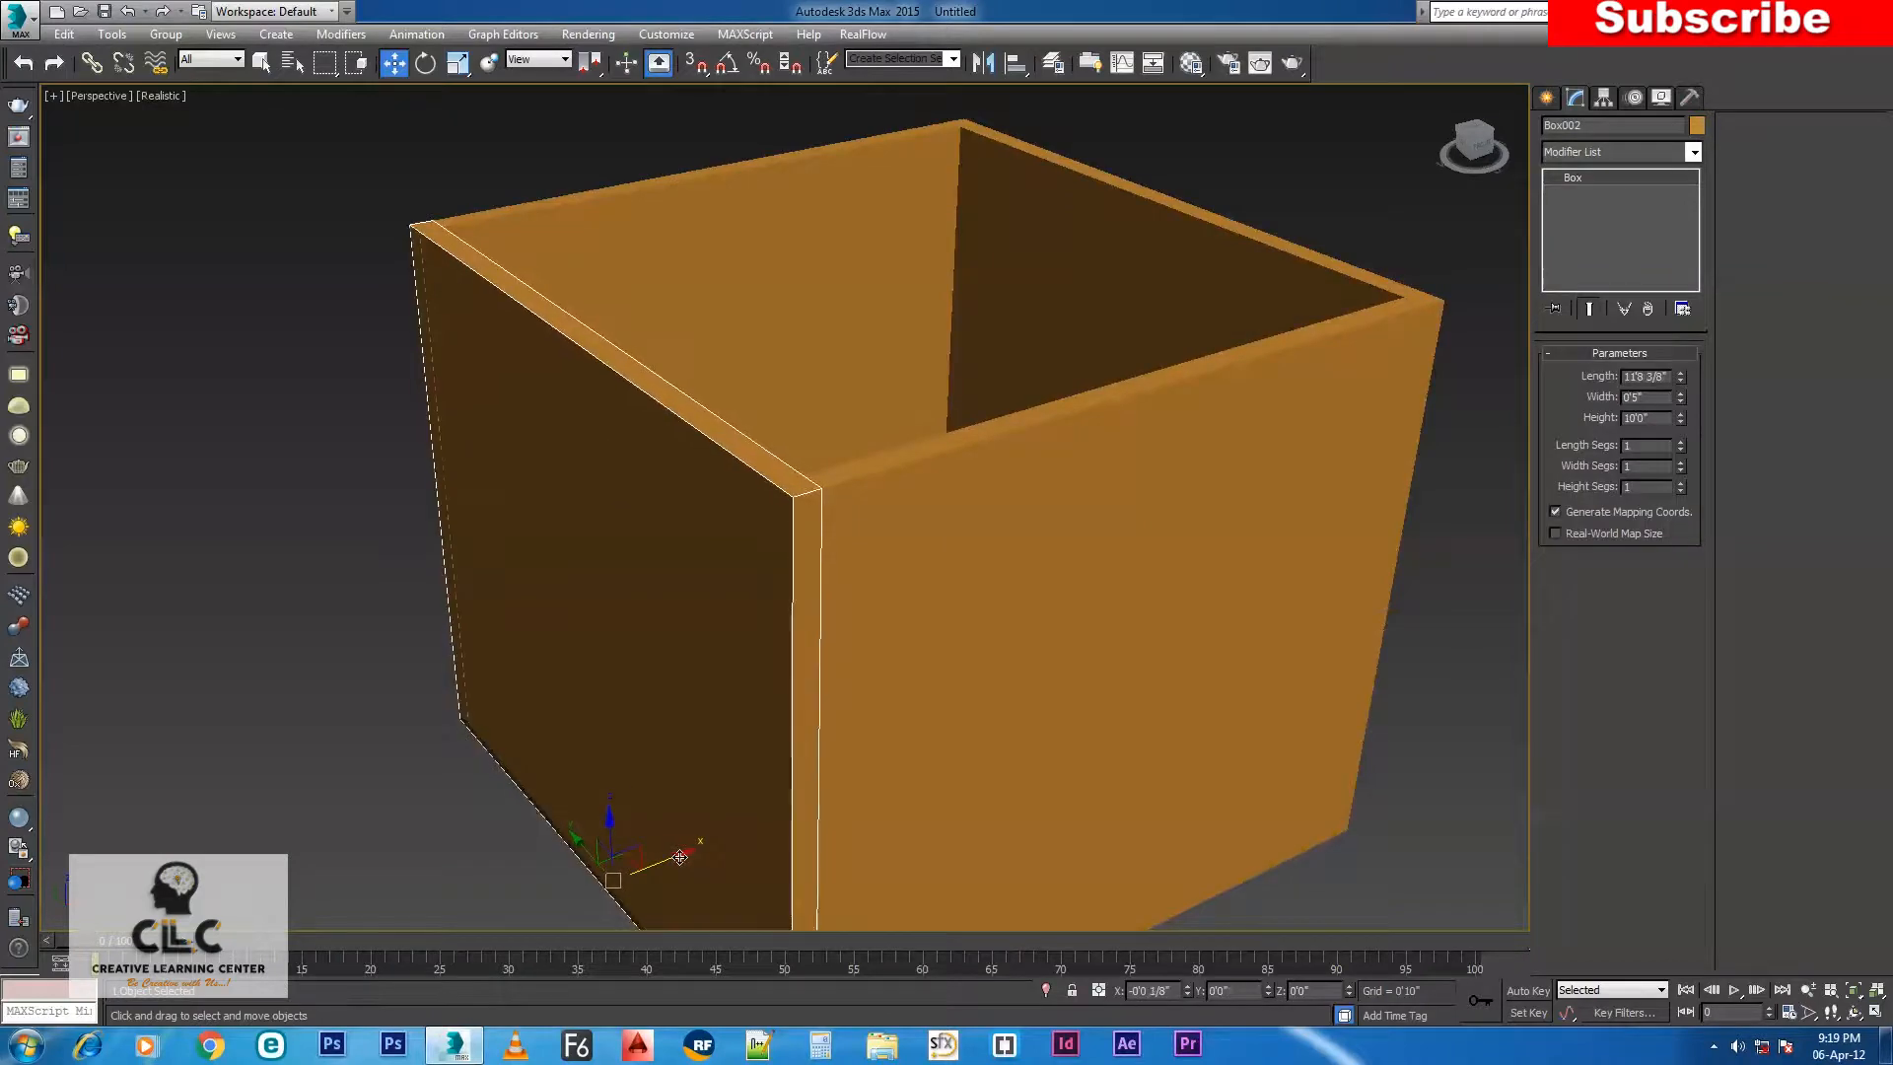
{"action": "left_click", "coordinate": [385, 717]}
{"action": "scroll", "coordinate": [499, 562], "scroll_direction": "down", "scroll_amount": 5}
{"action": "middle_click_drag", "start_coordinate": [735, 621], "coordinate": [742, 552], "text": "alt"}
{"action": "scroll", "coordinate": [741, 601], "scroll_direction": "up", "scroll_amount": 2}
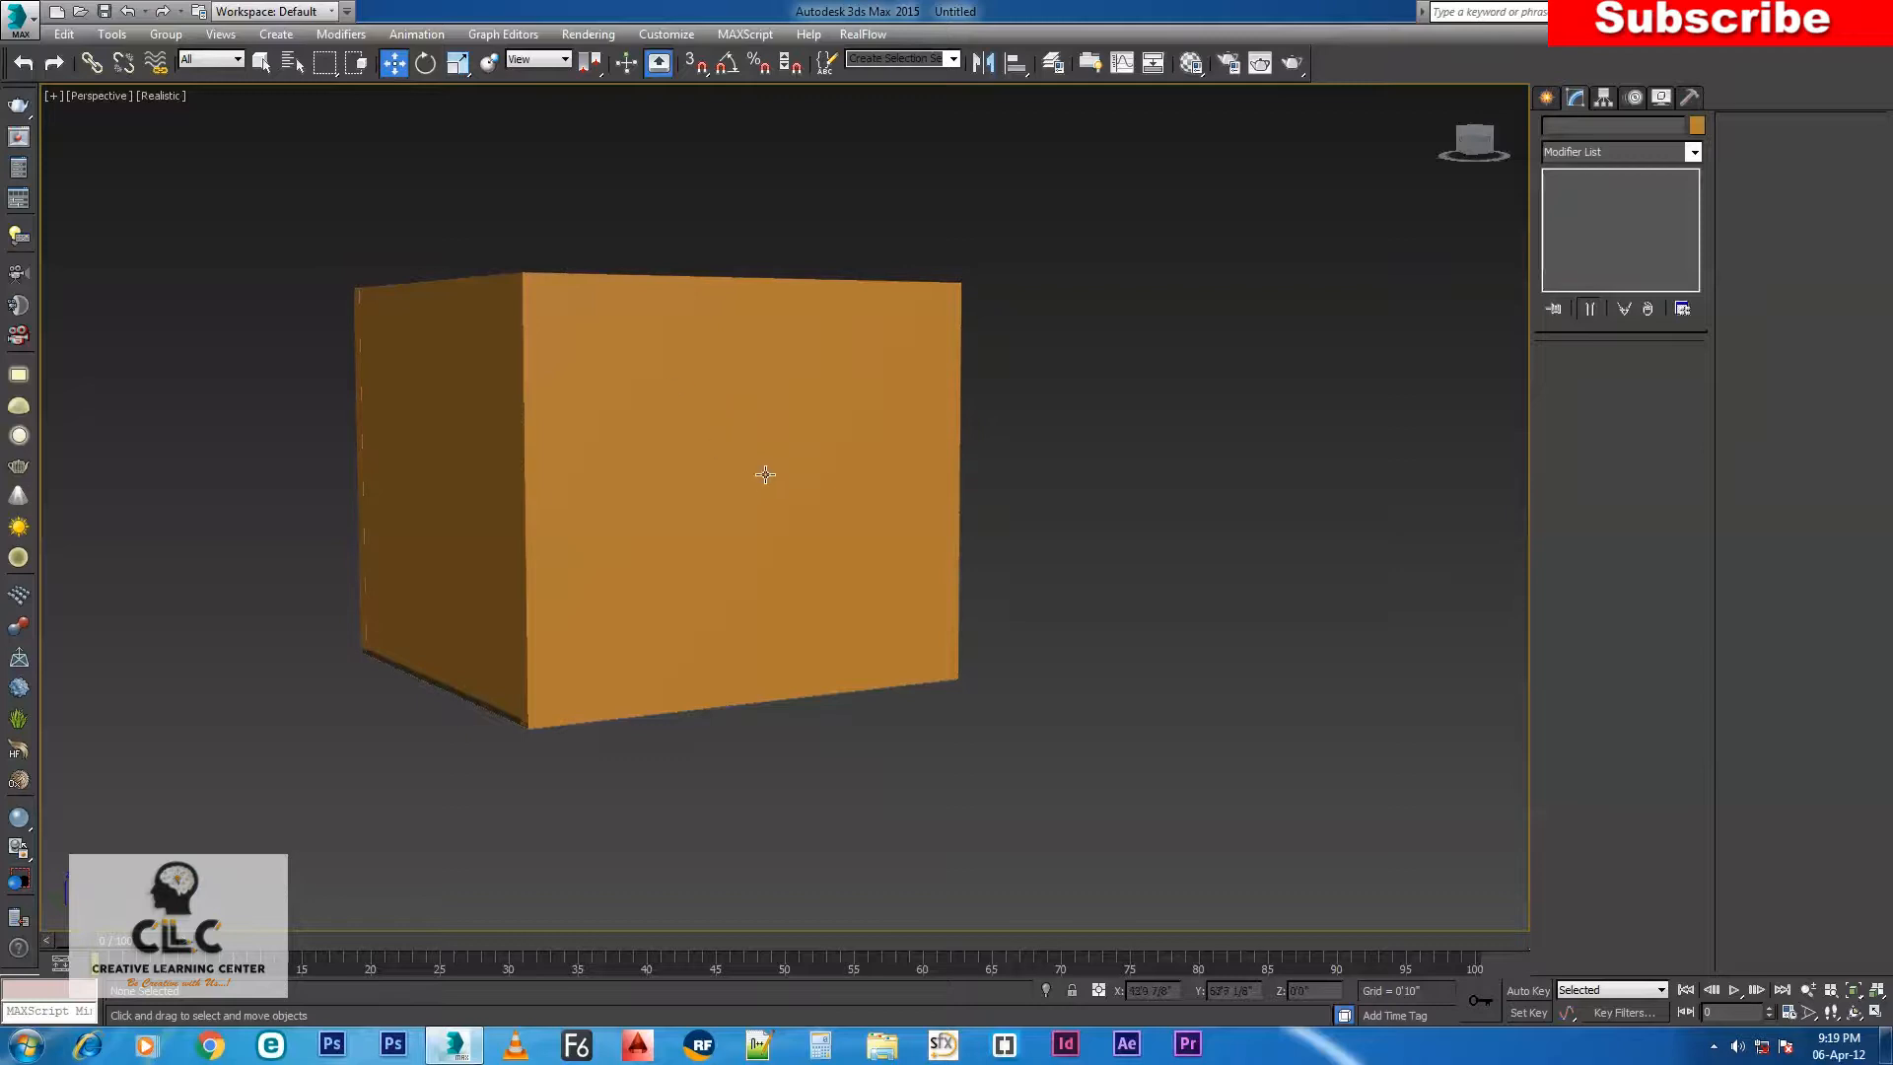
{"action": "scroll", "coordinate": [765, 474], "scroll_direction": "down", "scroll_amount": 2}
Return to the four-view layout and draw a box across the front wall, about 3'6" wide, 1'4" deep and 4'4" high.
{"action": "key", "text": "alt+w"}
{"action": "scroll", "coordinate": [477, 351], "scroll_direction": "up", "scroll_amount": 4}
{"action": "middle_click_drag", "start_coordinate": [477, 409], "coordinate": [534, 363]}
{"action": "scroll", "coordinate": [534, 363], "scroll_direction": "down", "scroll_amount": 2}
{"action": "left_click", "coordinate": [473, 313]}
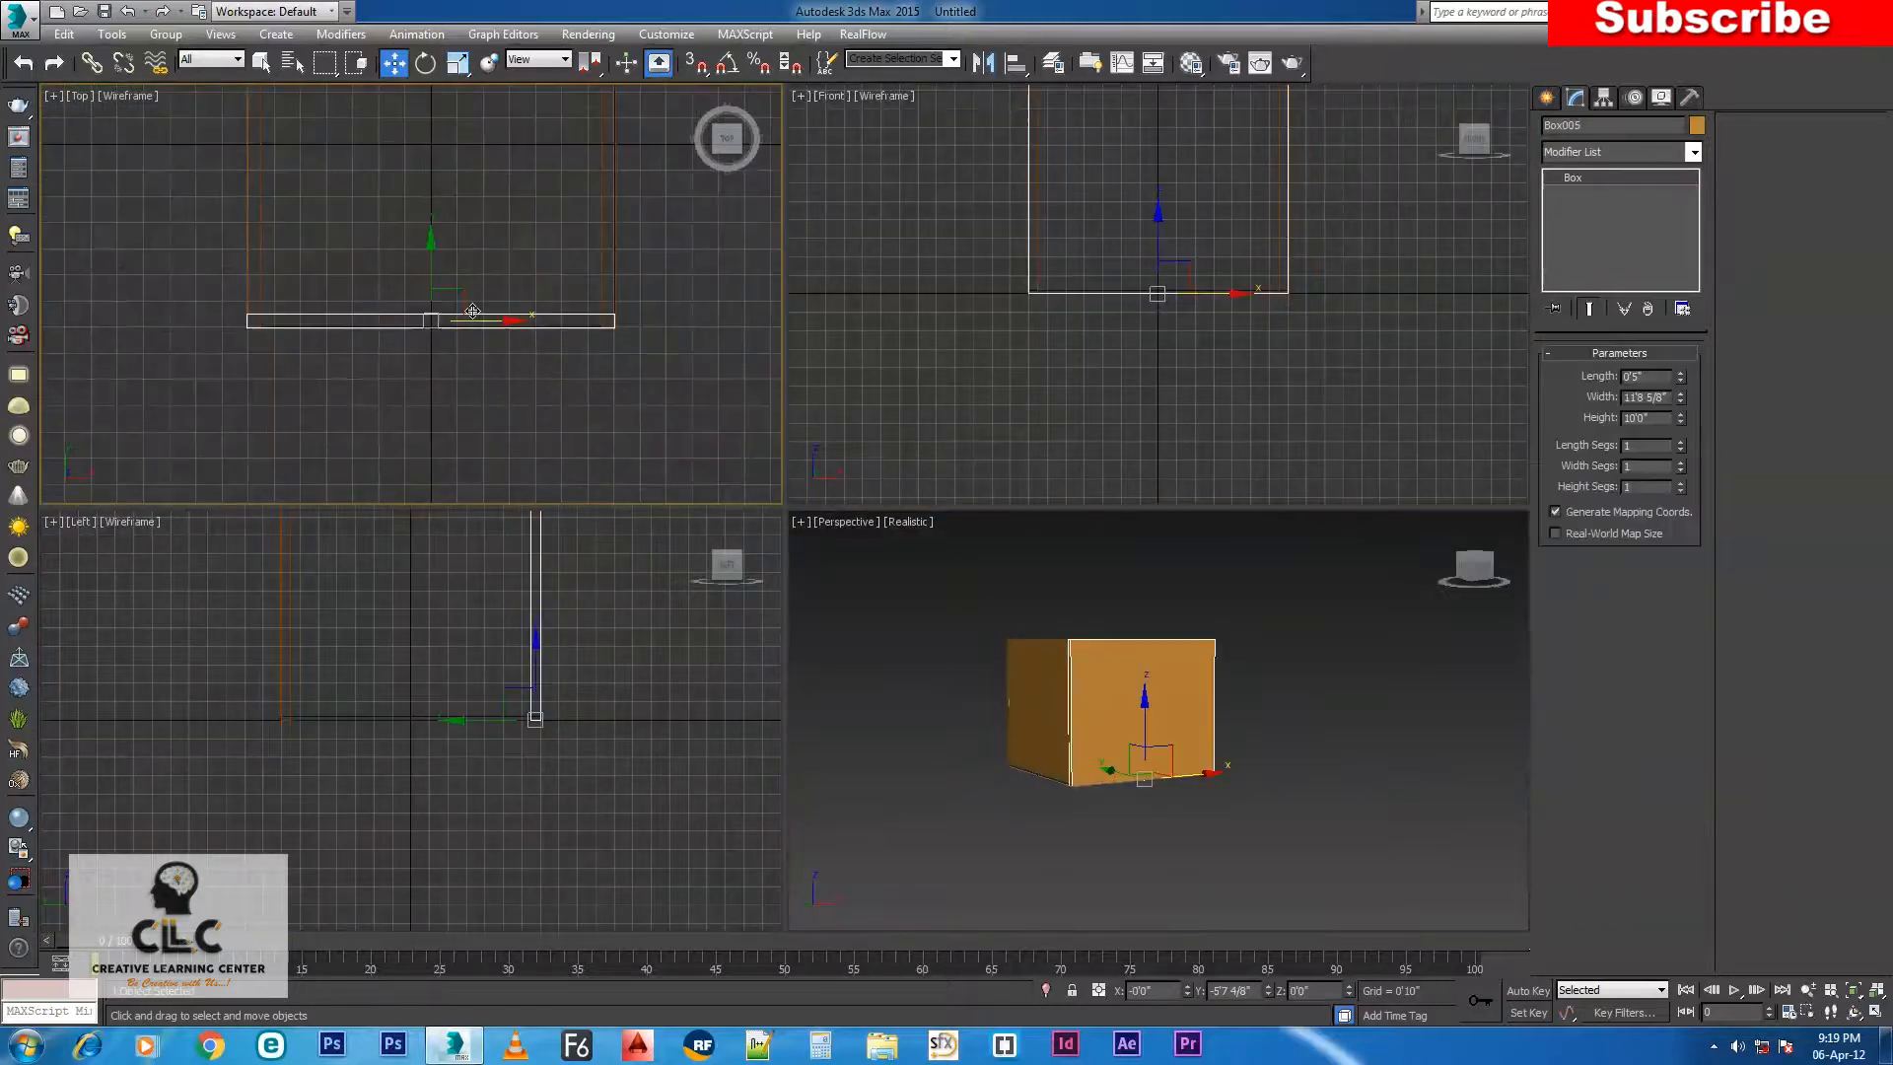
{"action": "scroll", "coordinate": [506, 354], "scroll_direction": "up", "scroll_amount": 2}
{"action": "left_click", "coordinate": [524, 358]}
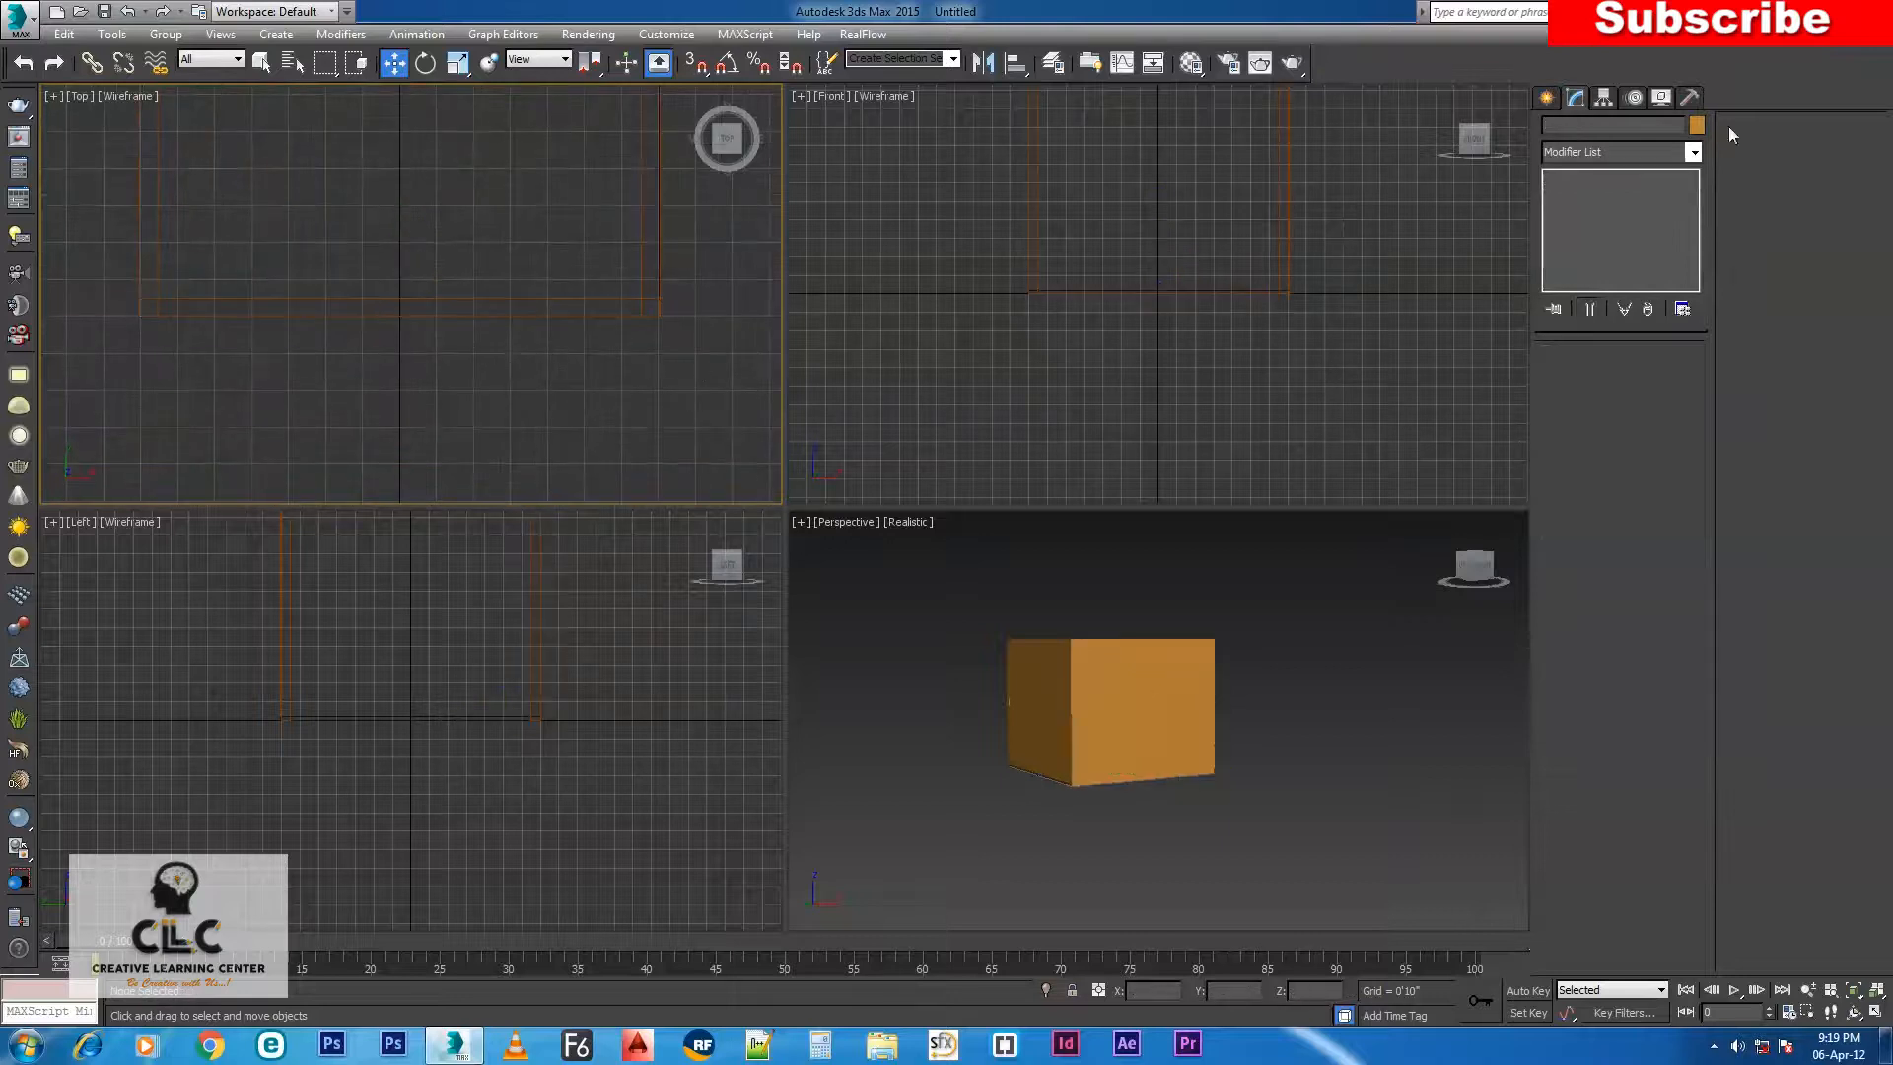
{"action": "left_click", "coordinate": [1548, 99]}
{"action": "left_click", "coordinate": [1580, 224]}
{"action": "left_click_drag", "start_coordinate": [464, 280], "coordinate": [620, 341]}
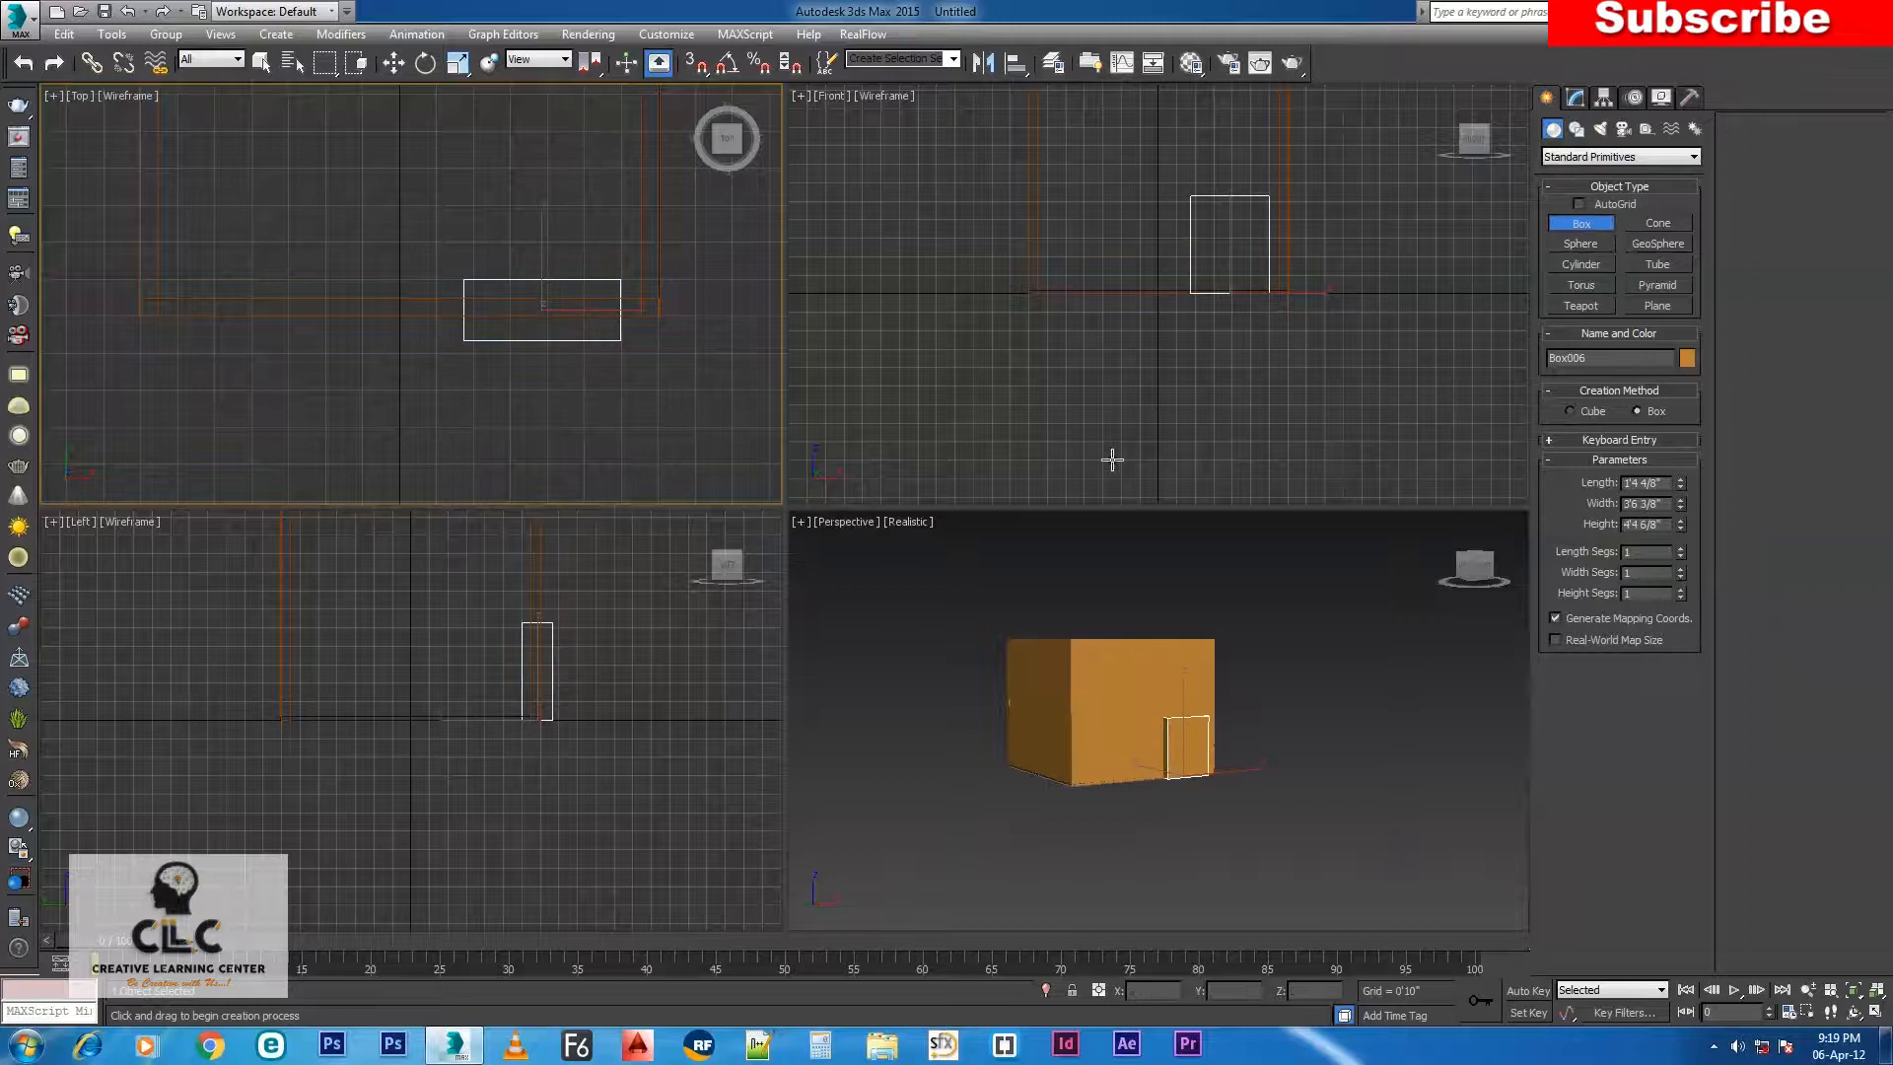
Set the new box's height to 6' and its width to 4' for the door opening.
{"action": "scroll", "coordinate": [1139, 779], "scroll_direction": "up", "scroll_amount": 3}
{"action": "middle_click_drag", "start_coordinate": [1248, 723], "coordinate": [1217, 728], "text": "alt"}
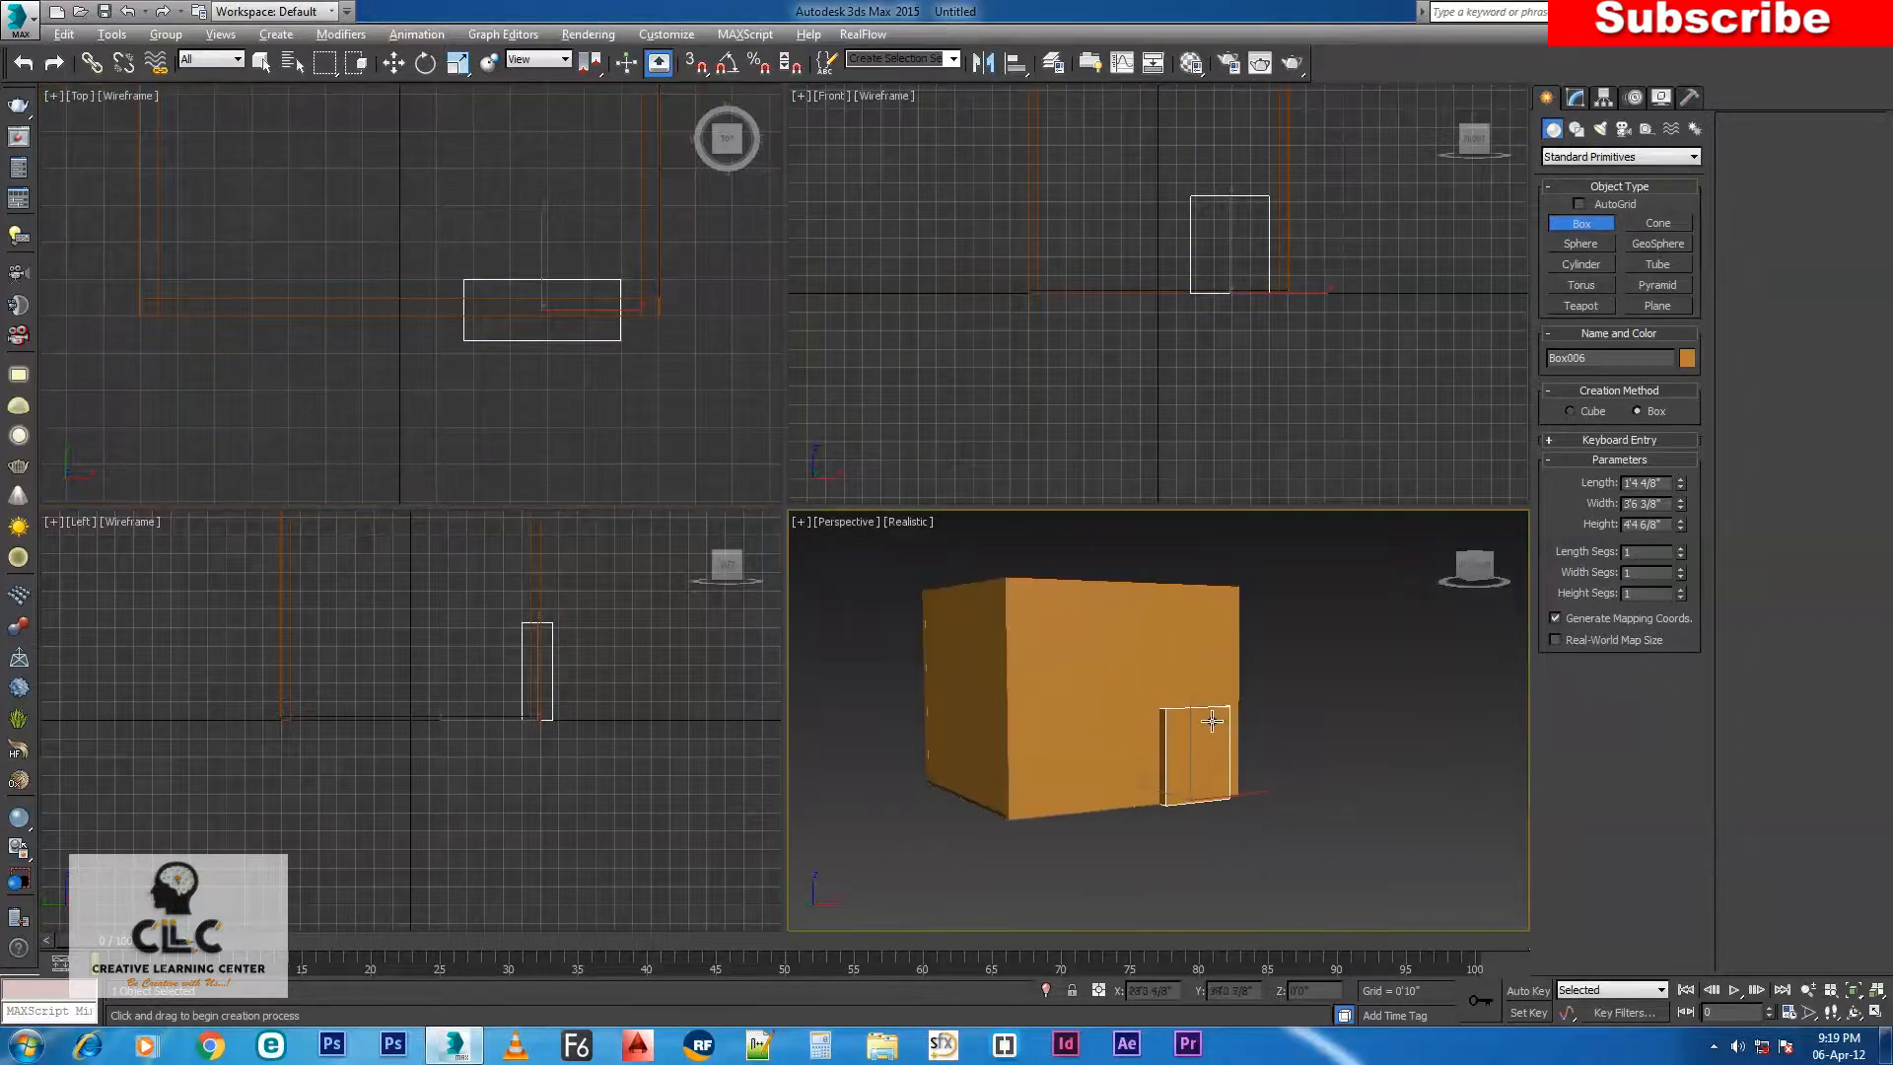
{"action": "left_click_drag", "start_coordinate": [1672, 530], "coordinate": [1558, 534]}
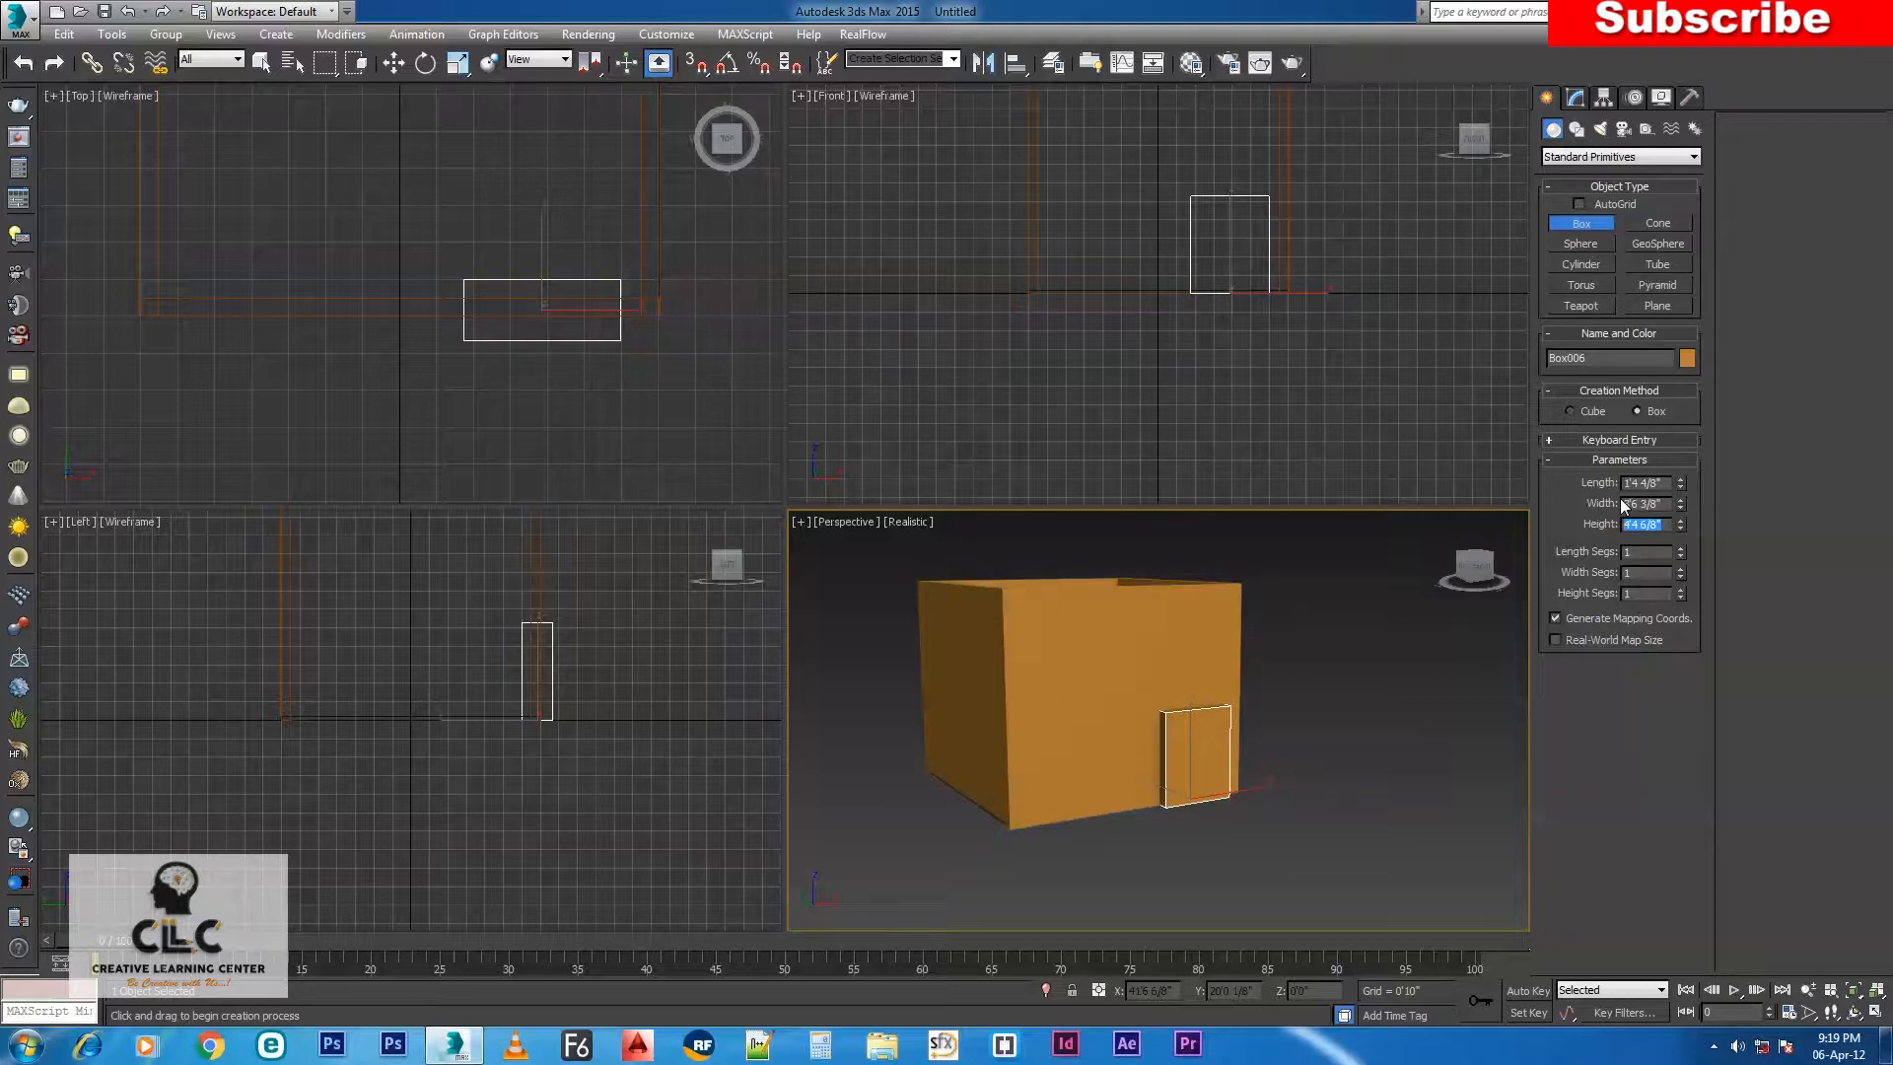
{"action": "type", "text": "6"}
{"action": "key", "text": "Return"}
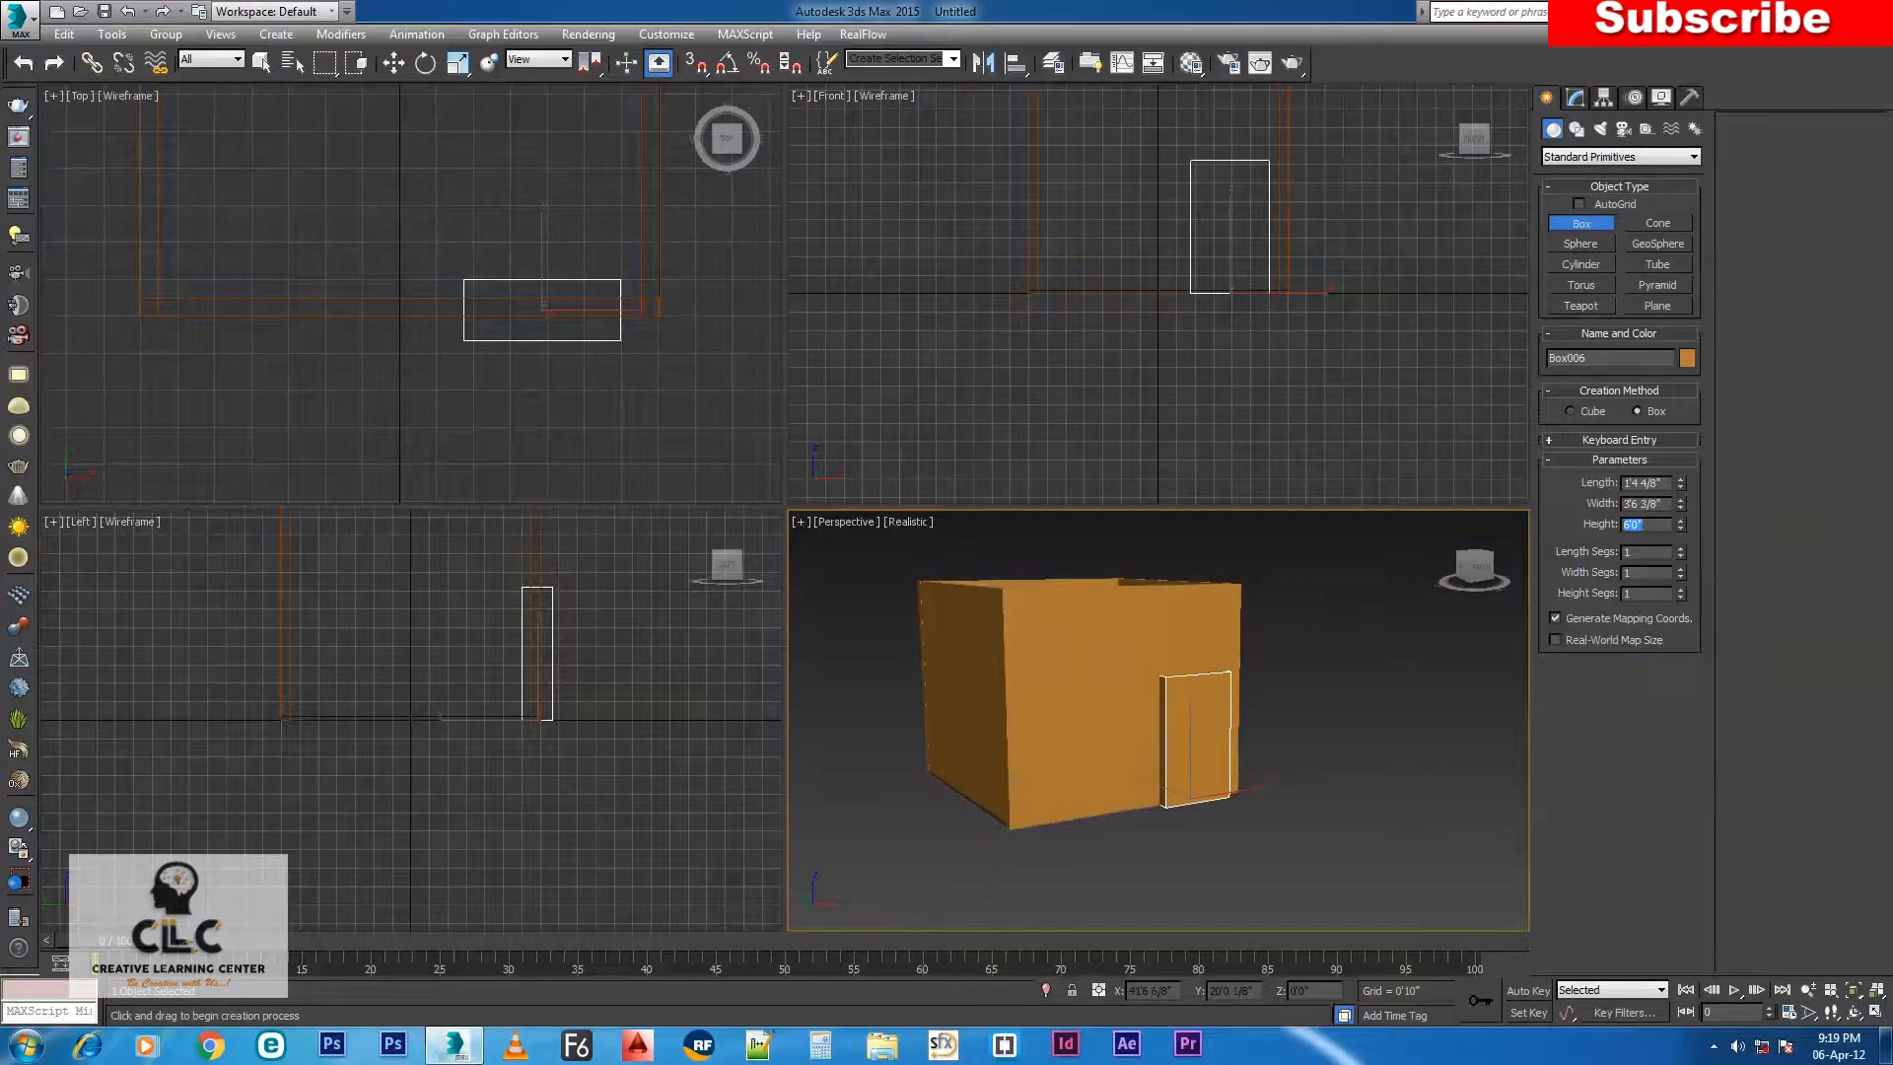
{"action": "left_click_drag", "start_coordinate": [1680, 501], "coordinate": [1680, 484]}
{"action": "double_click", "coordinate": [1668, 502]}
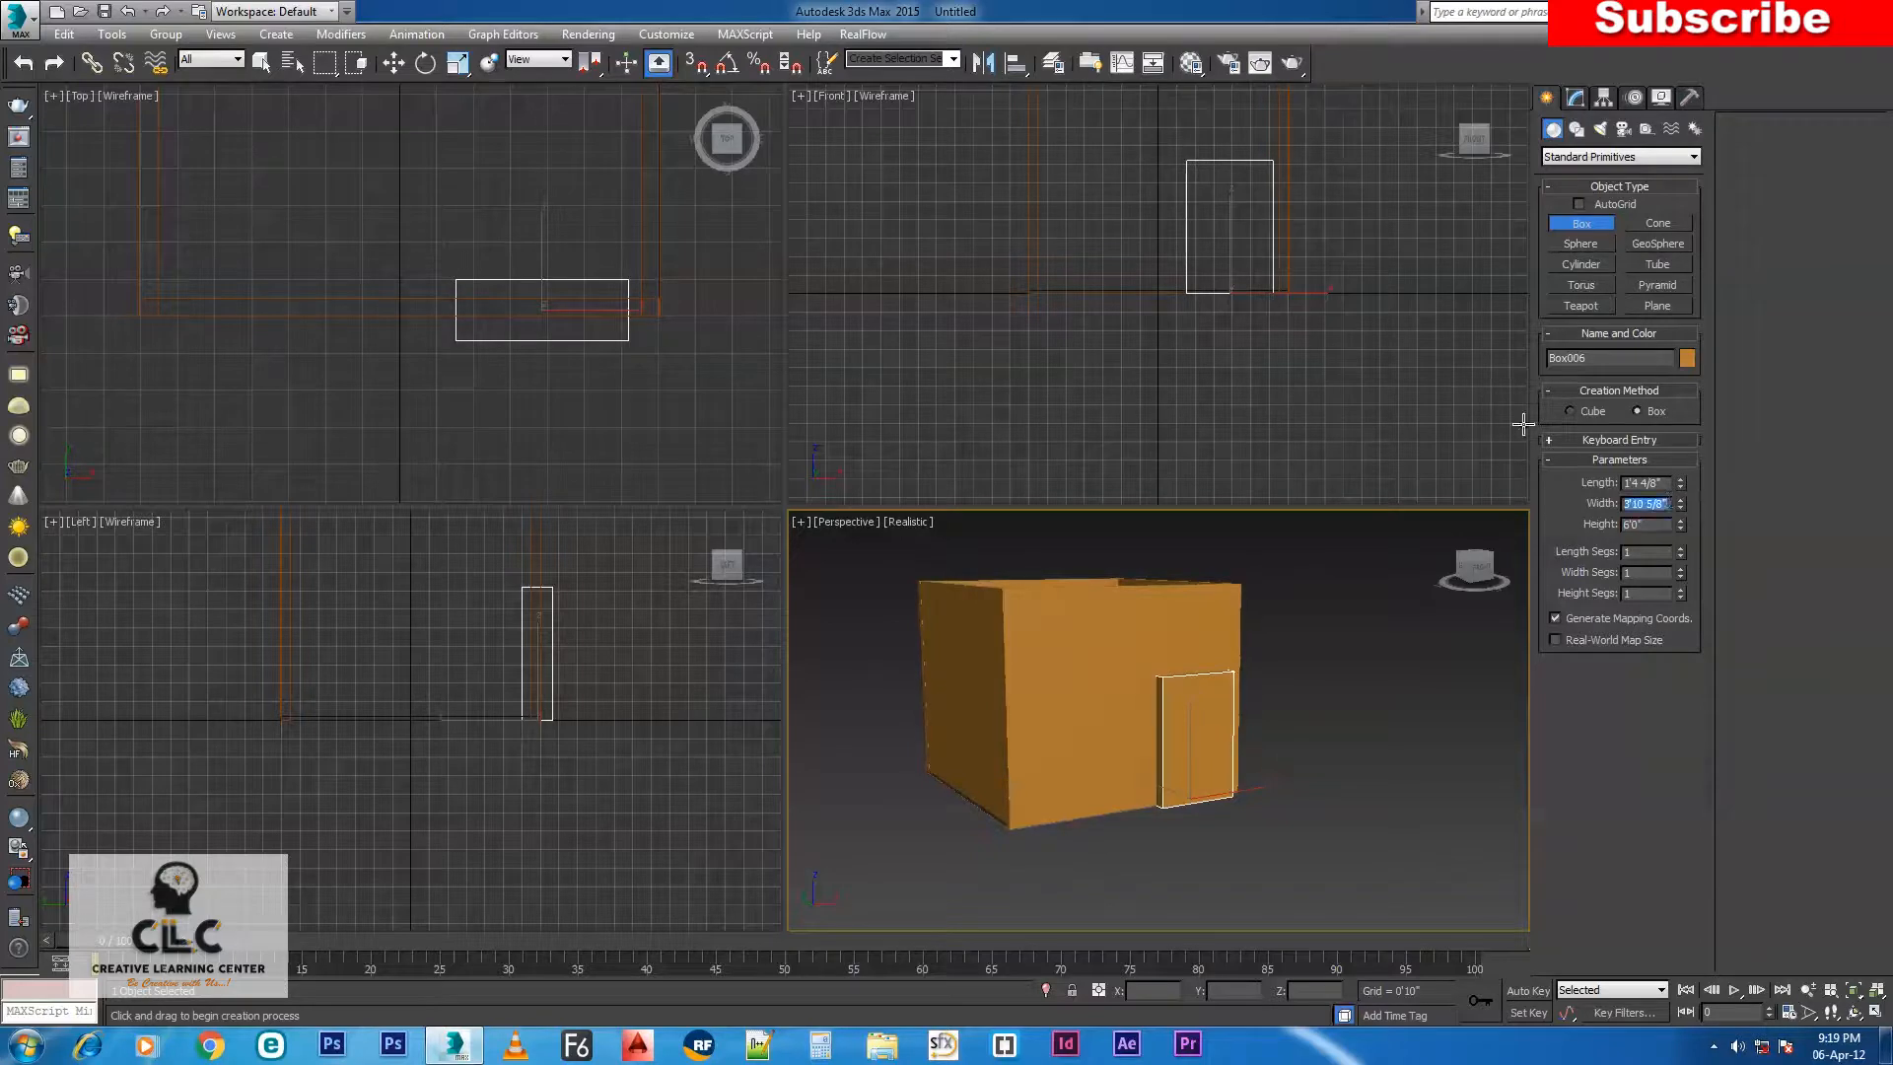
{"action": "type", "text": "4"}
{"action": "key", "text": "Return"}
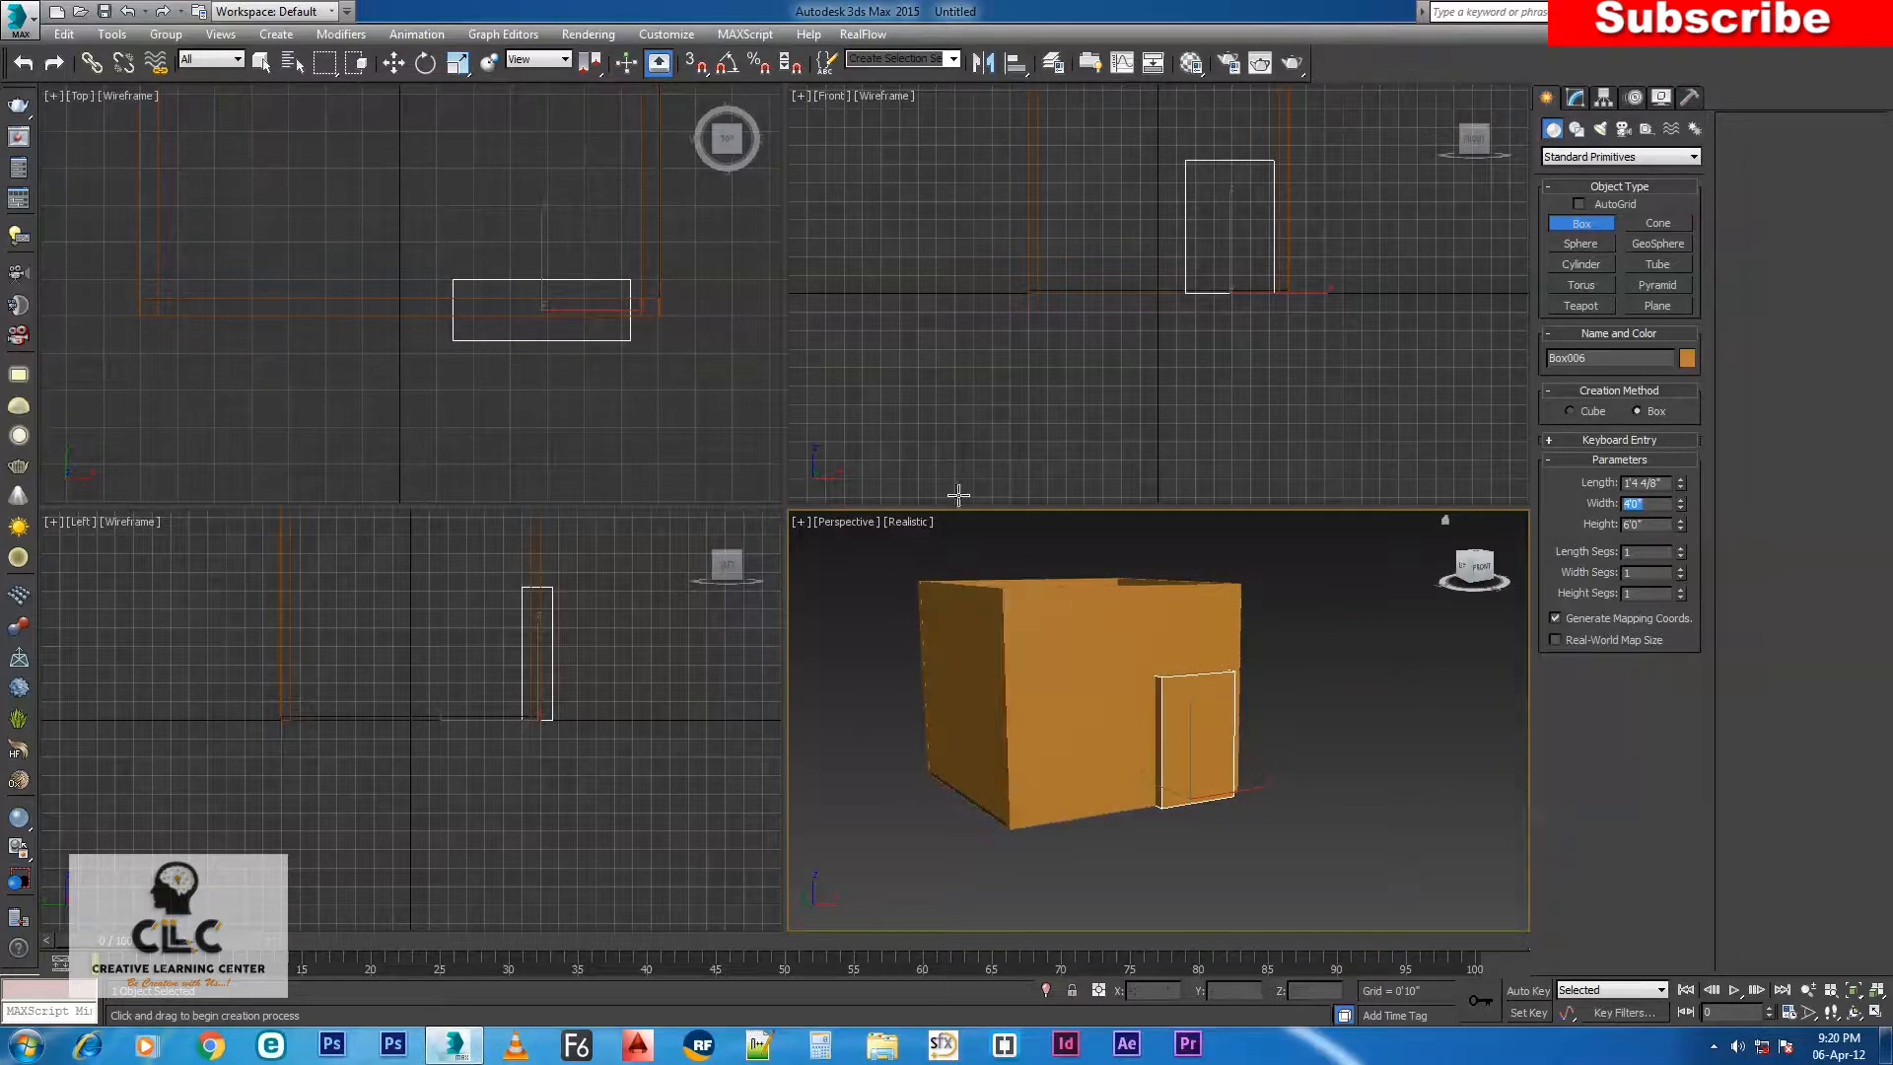
Select the floor, walls and door block together in the Front view and move them slightly upward.
{"action": "key", "text": "w"}
{"action": "middle_click_drag", "start_coordinate": [1267, 307], "coordinate": [1315, 339]}
{"action": "scroll", "coordinate": [1168, 317], "scroll_direction": "up", "scroll_amount": 2}
{"action": "scroll", "coordinate": [1187, 342], "scroll_direction": "up", "scroll_amount": 1}
{"action": "scroll", "coordinate": [1187, 342], "scroll_direction": "down", "scroll_amount": 1}
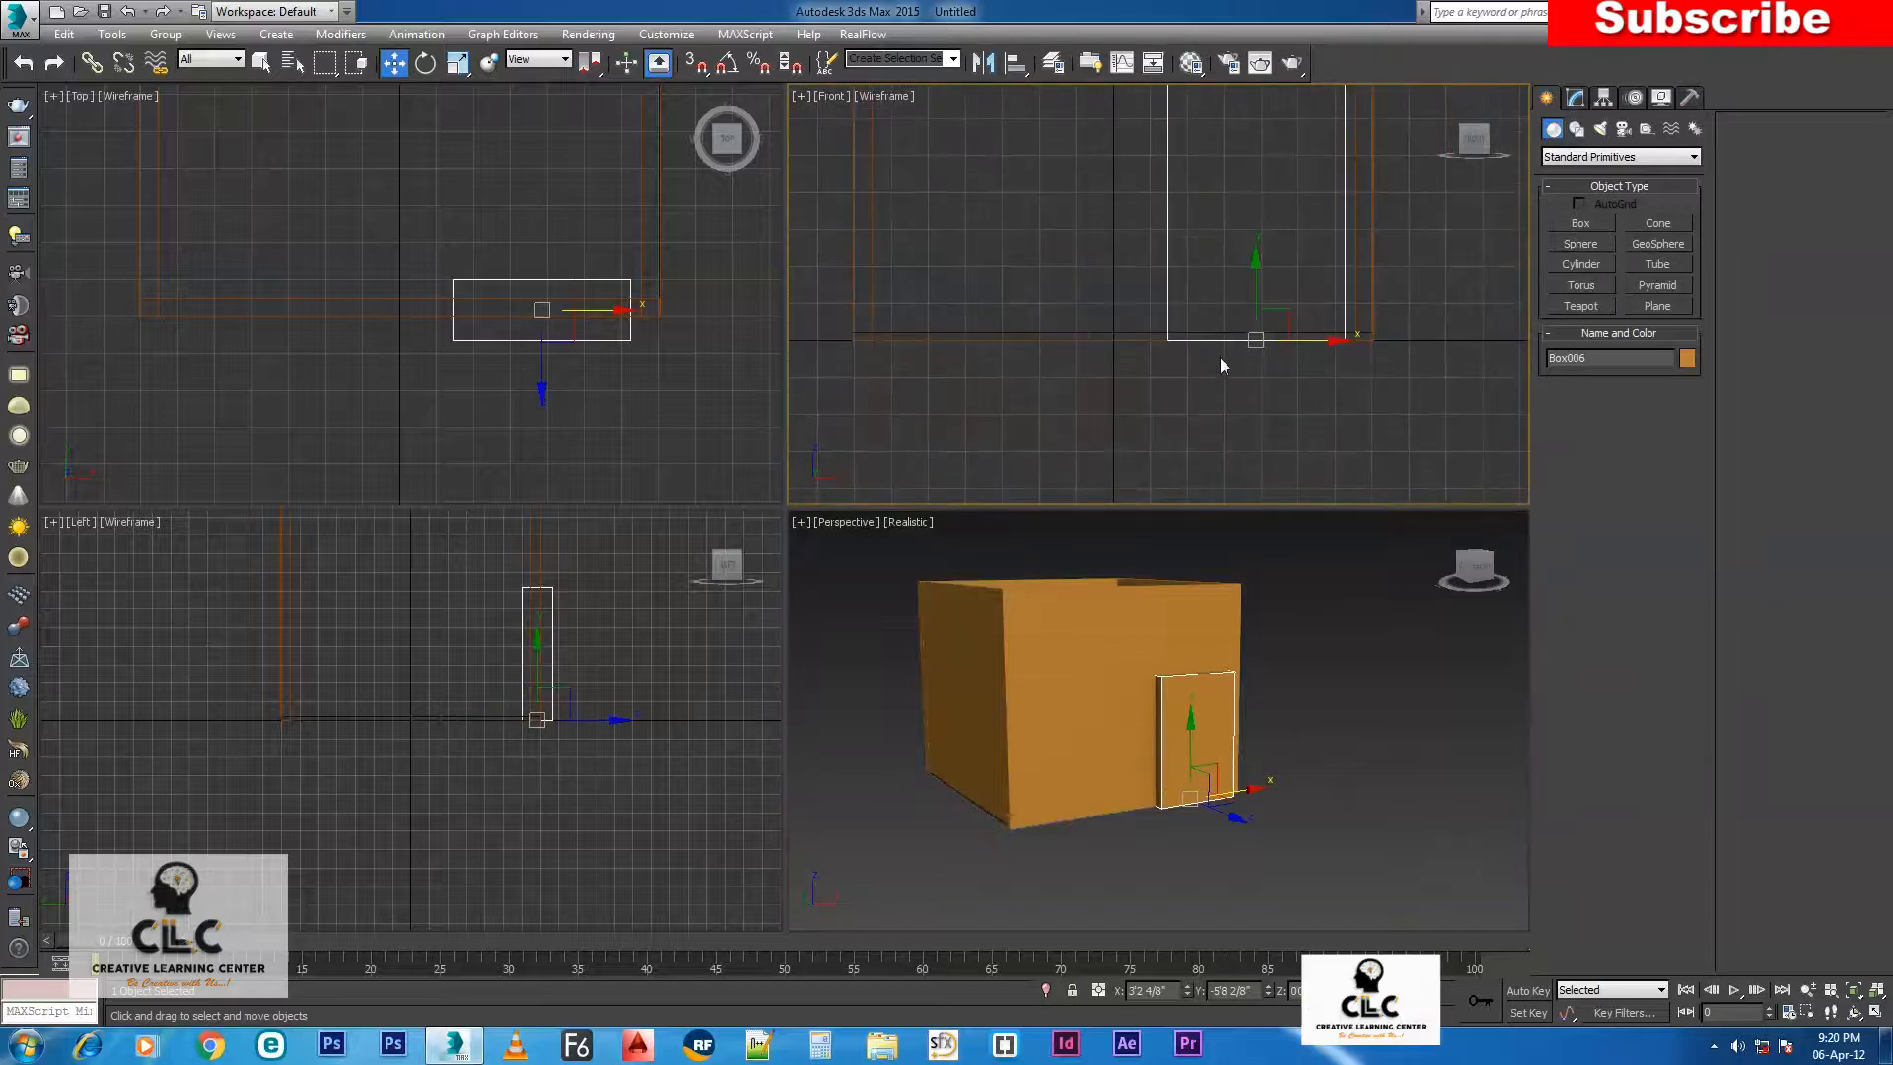
{"action": "scroll", "coordinate": [1128, 346], "scroll_direction": "down", "scroll_amount": 1}
{"action": "left_click_drag", "start_coordinate": [1356, 380], "coordinate": [938, 310]}
{"action": "scroll", "coordinate": [1031, 342], "scroll_direction": "up", "scroll_amount": 1}
{"action": "scroll", "coordinate": [1031, 342], "scroll_direction": "up", "scroll_amount": 1}
{"action": "scroll", "coordinate": [1173, 274], "scroll_direction": "down", "scroll_amount": 1}
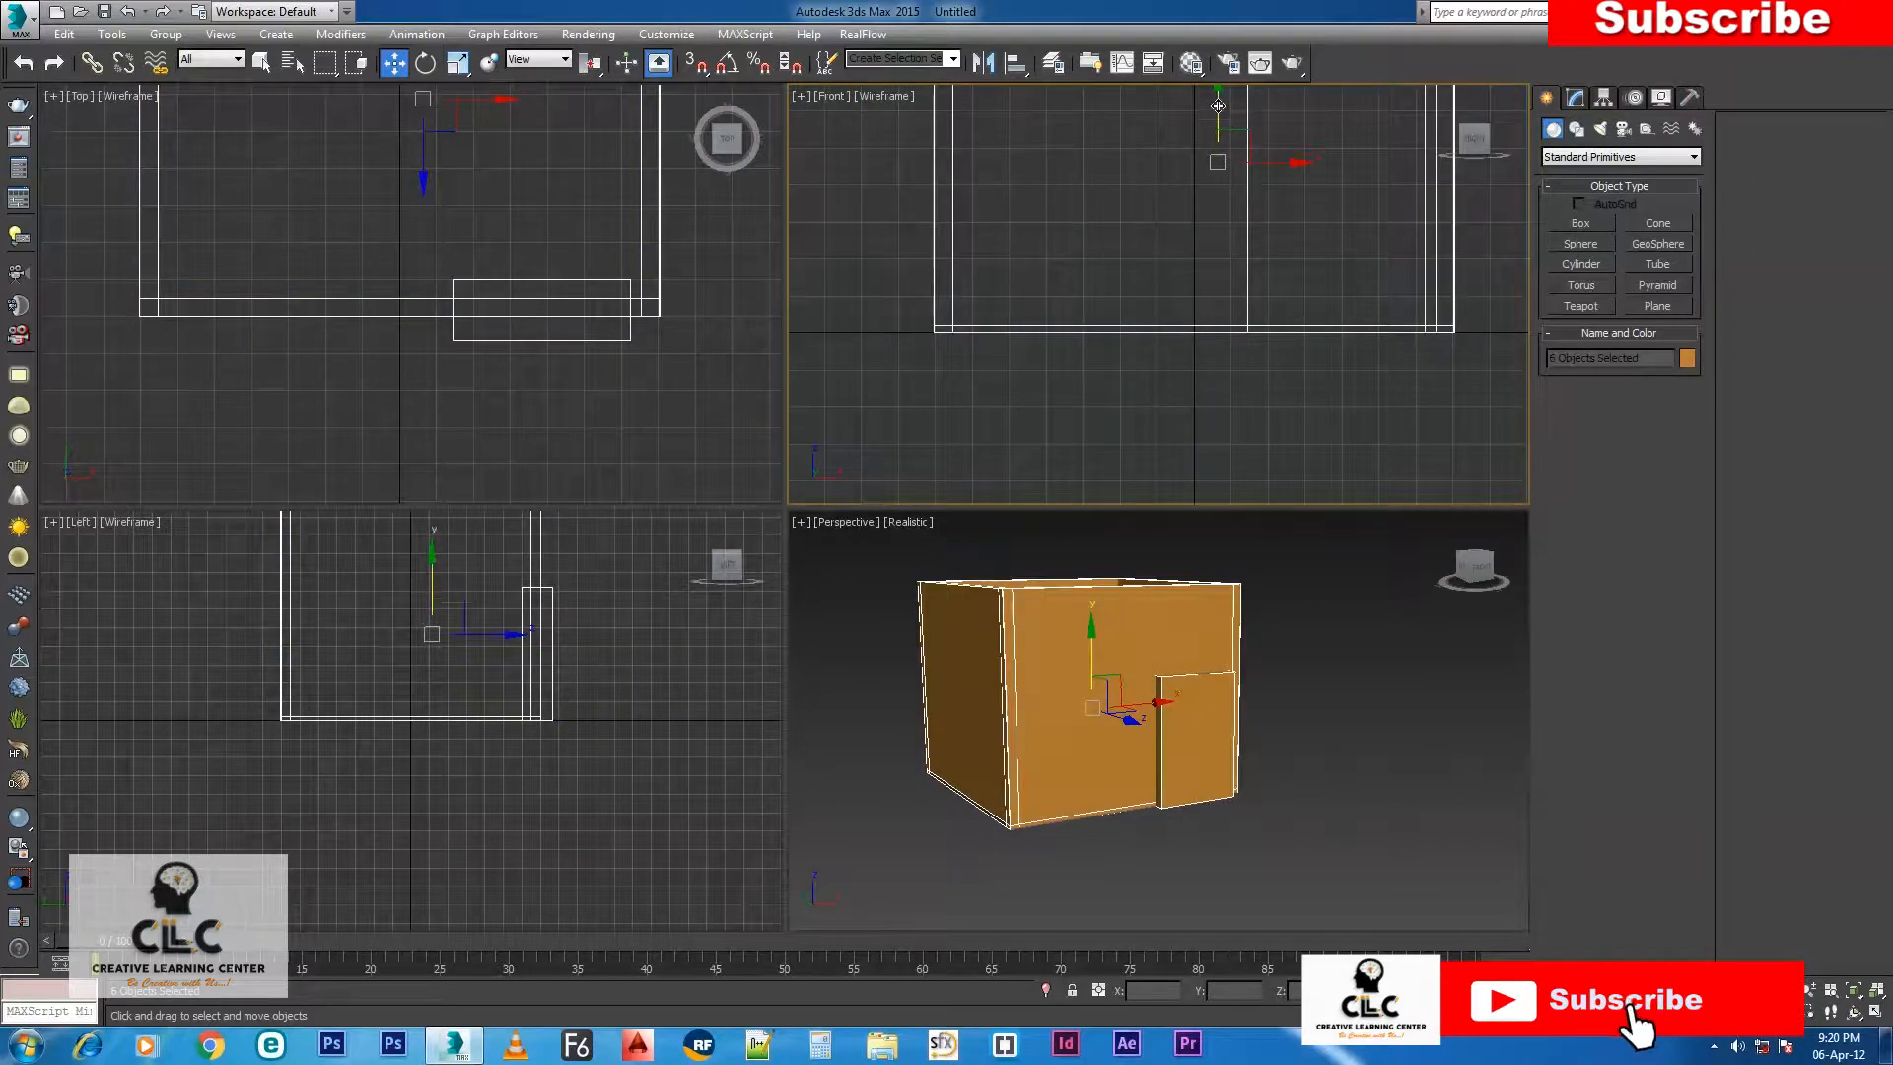
{"action": "left_click_drag", "start_coordinate": [1218, 102], "coordinate": [1218, 96]}
{"action": "left_click", "coordinate": [1212, 401]}
Raise the door block in the Front view to rest on the floor slab's top surface, at a height of about 2 6/8".
{"action": "middle_click_drag", "start_coordinate": [1318, 365], "coordinate": [1274, 381]}
{"action": "scroll", "coordinate": [1272, 378], "scroll_direction": "down", "scroll_amount": 1}
{"action": "left_click", "coordinate": [1255, 242]}
{"action": "scroll", "coordinate": [1271, 385], "scroll_direction": "up", "scroll_amount": 1}
{"action": "scroll", "coordinate": [1271, 391], "scroll_direction": "up", "scroll_amount": 2}
{"action": "mouse_move", "coordinate": [1273, 241]}
{"action": "left_mouse_down"}
{"action": "mouse_move", "coordinate": [1273, 224]}
{"action": "mouse_move", "coordinate": [1310, 242]}
{"action": "left_mouse_up"}
{"action": "scroll", "coordinate": [1237, 302], "scroll_direction": "up", "scroll_amount": 3}
{"action": "scroll", "coordinate": [1269, 323], "scroll_direction": "down", "scroll_amount": 4}
{"action": "scroll", "coordinate": [1269, 323], "scroll_direction": "down", "scroll_amount": 2}
{"action": "middle_click_drag", "start_coordinate": [1269, 323], "coordinate": [1262, 376]}
{"action": "scroll", "coordinate": [1309, 359], "scroll_direction": "up", "scroll_amount": 2}
{"action": "middle_click_drag", "start_coordinate": [1244, 601], "coordinate": [1236, 656], "text": "alt"}
{"action": "scroll", "coordinate": [1236, 655], "scroll_direction": "up", "scroll_amount": 4}
{"action": "scroll", "coordinate": [1323, 365], "scroll_direction": "up", "scroll_amount": 3}
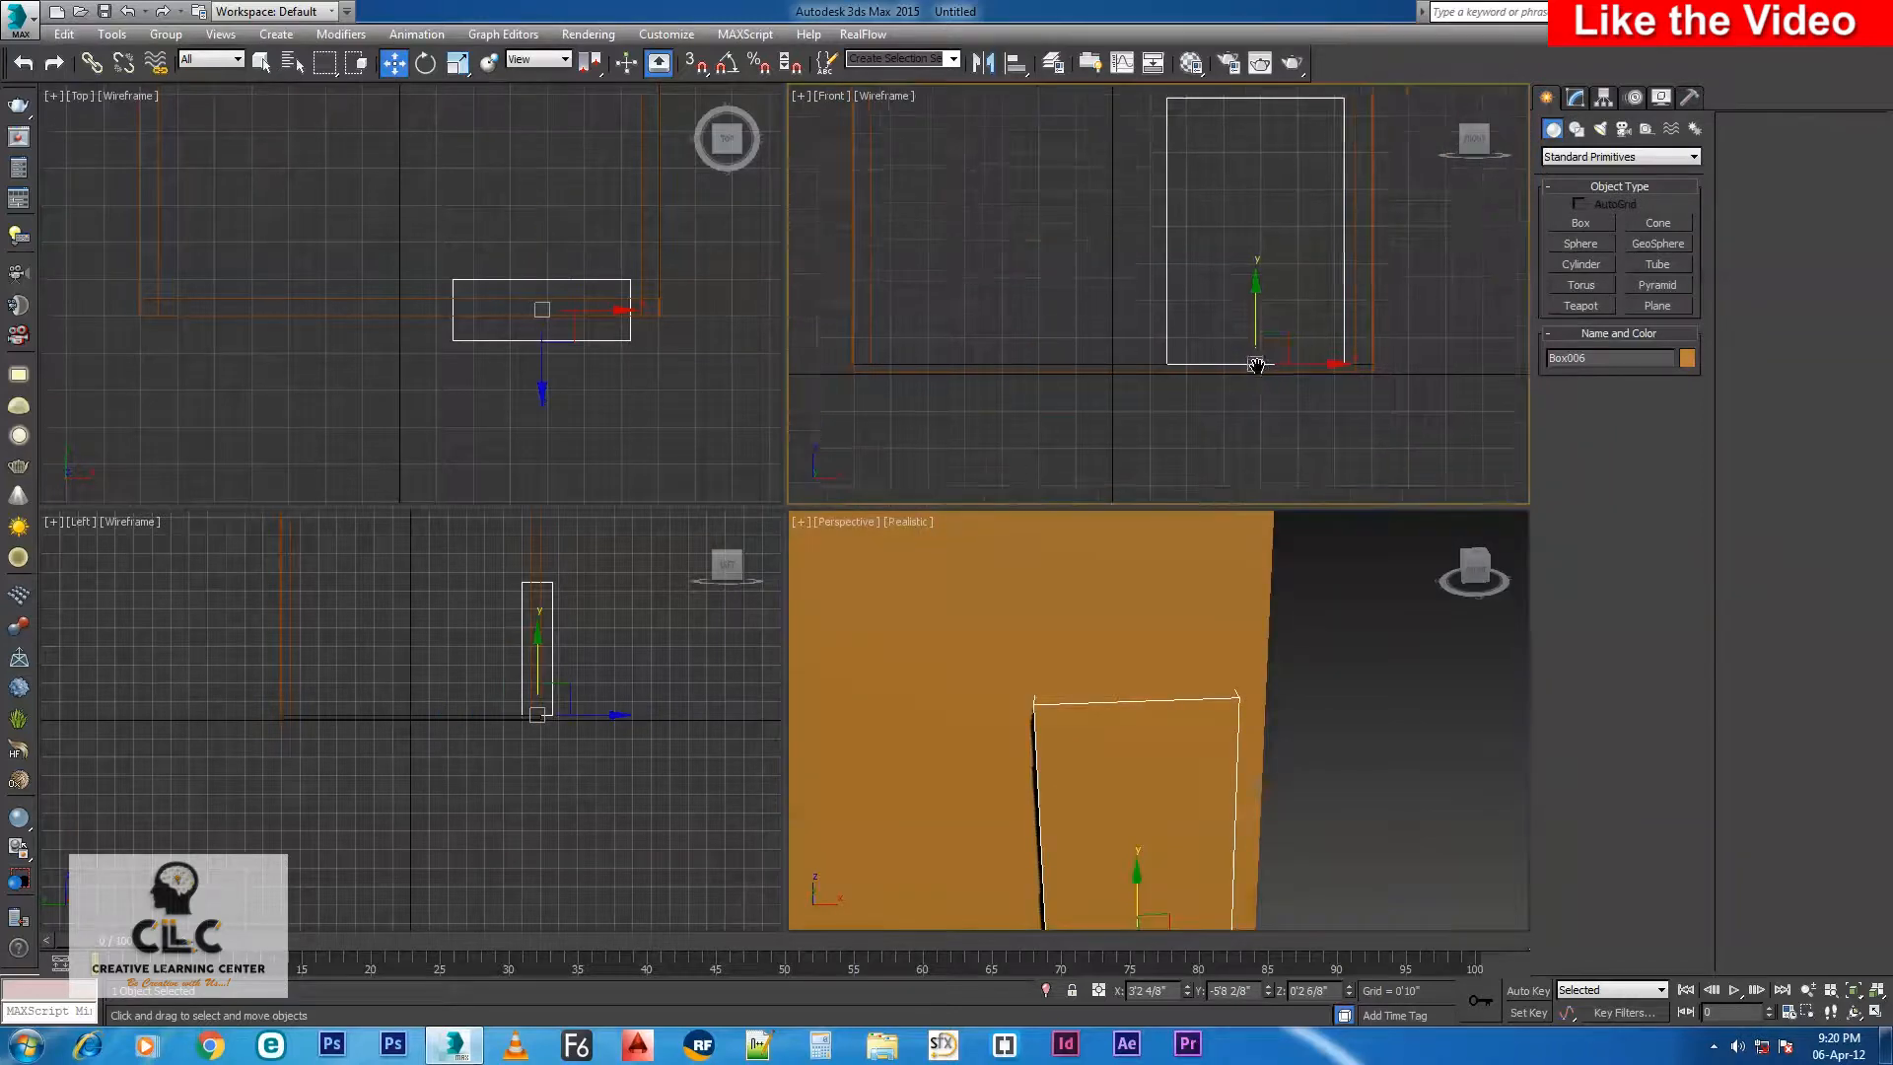
Shift the door block slightly along the front wall, away from the room's right-hand corner, in the Front view.
{"action": "left_click_drag", "start_coordinate": [1323, 364], "coordinate": [1299, 366]}
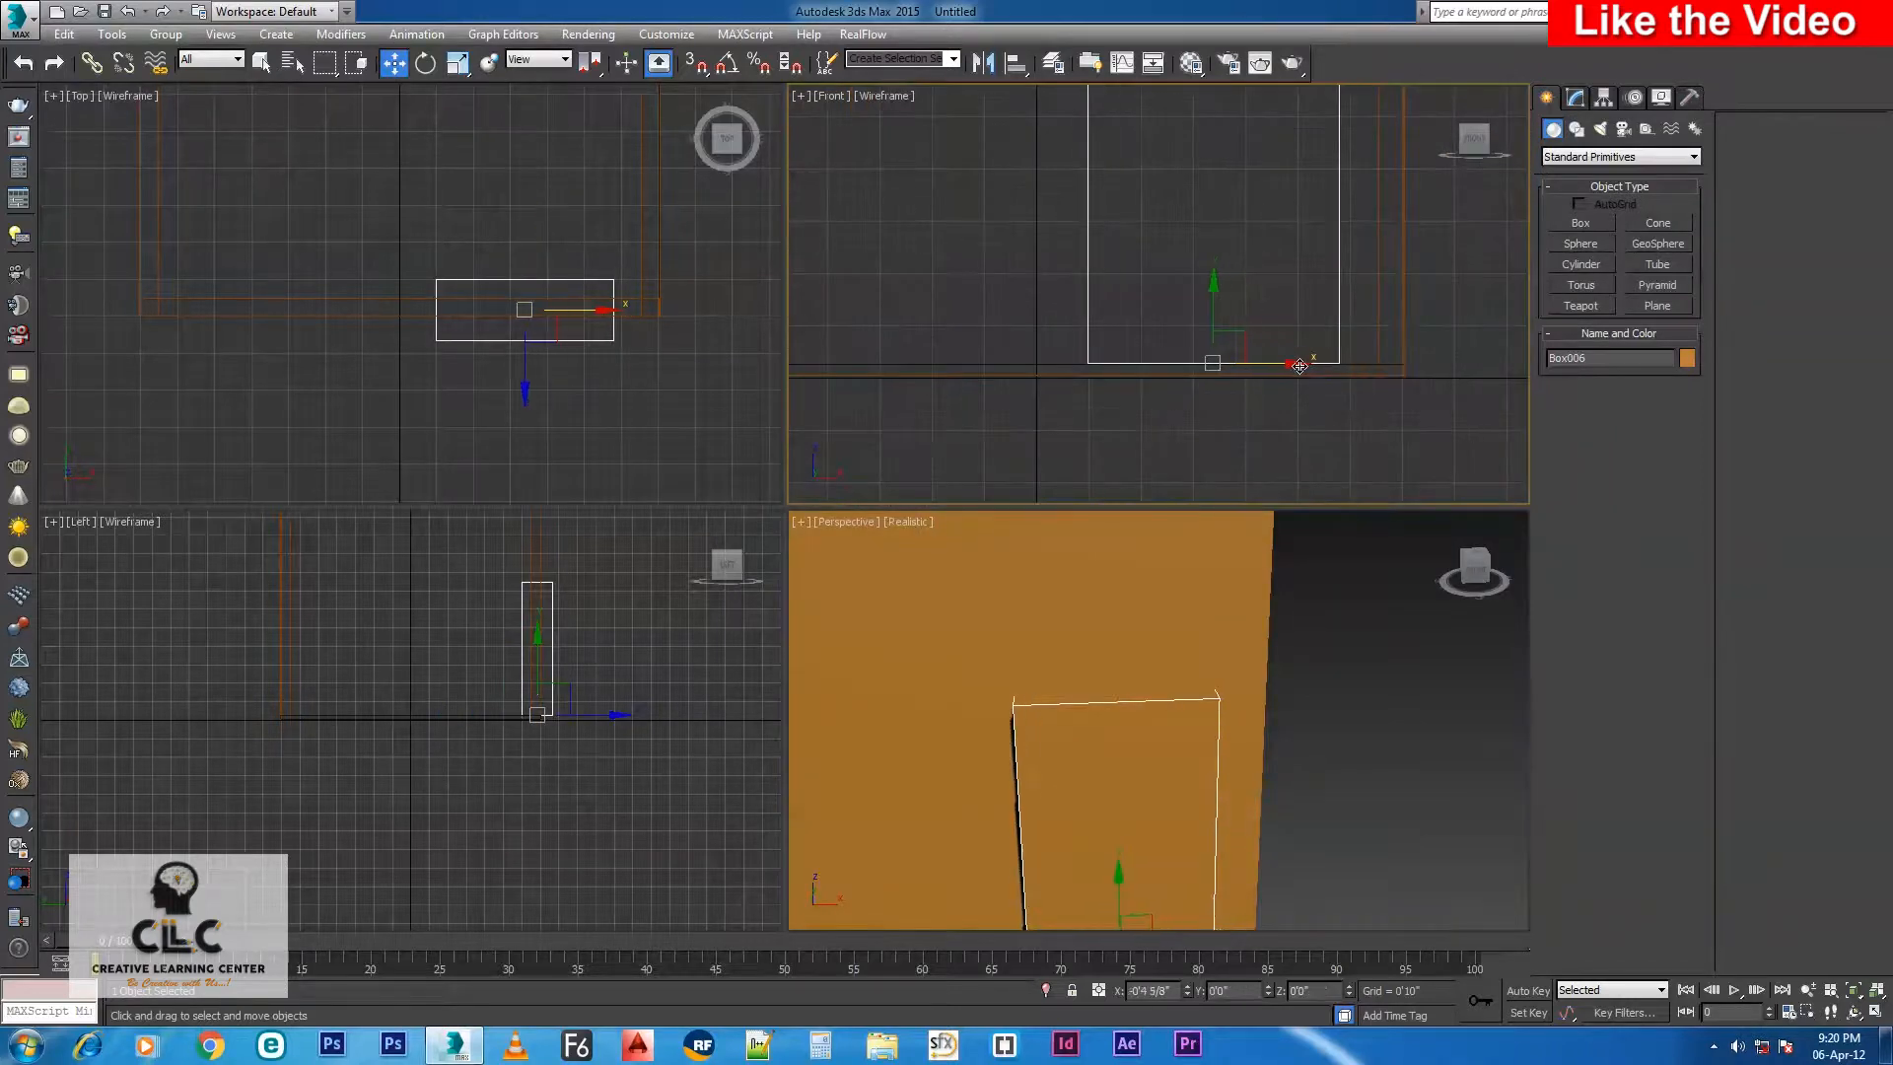
{"action": "scroll", "coordinate": [1281, 818], "scroll_direction": "down", "scroll_amount": 3}
{"action": "middle_click_drag", "start_coordinate": [1281, 818], "coordinate": [1352, 831], "text": "alt"}
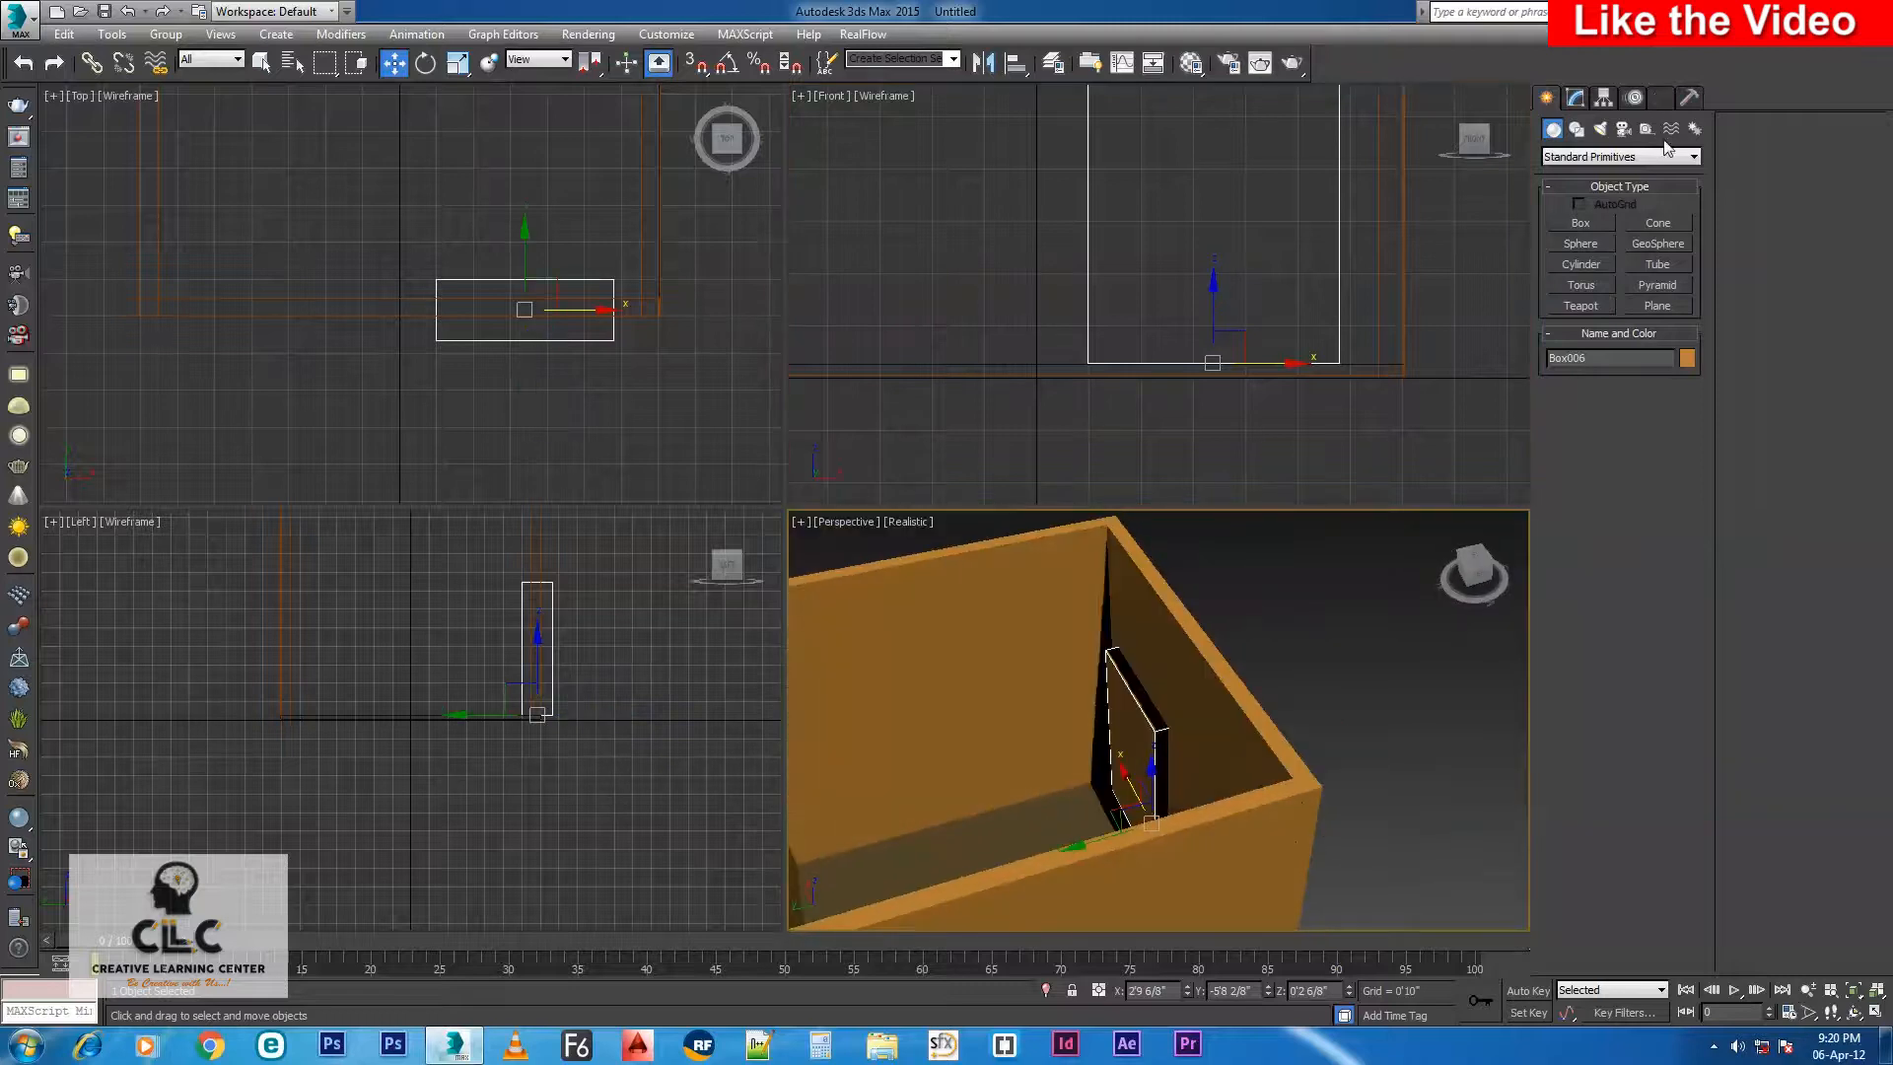
Increase the door block's length to about 2'8" so it passes fully through the front wall.
{"action": "left_click", "coordinate": [1575, 97]}
{"action": "left_click_drag", "start_coordinate": [1681, 378], "coordinate": [1681, 295]}
{"action": "middle_click_drag", "start_coordinate": [1282, 631], "coordinate": [1198, 702], "text": "alt"}
{"action": "scroll", "coordinate": [1123, 759], "scroll_direction": "down", "scroll_amount": 5}
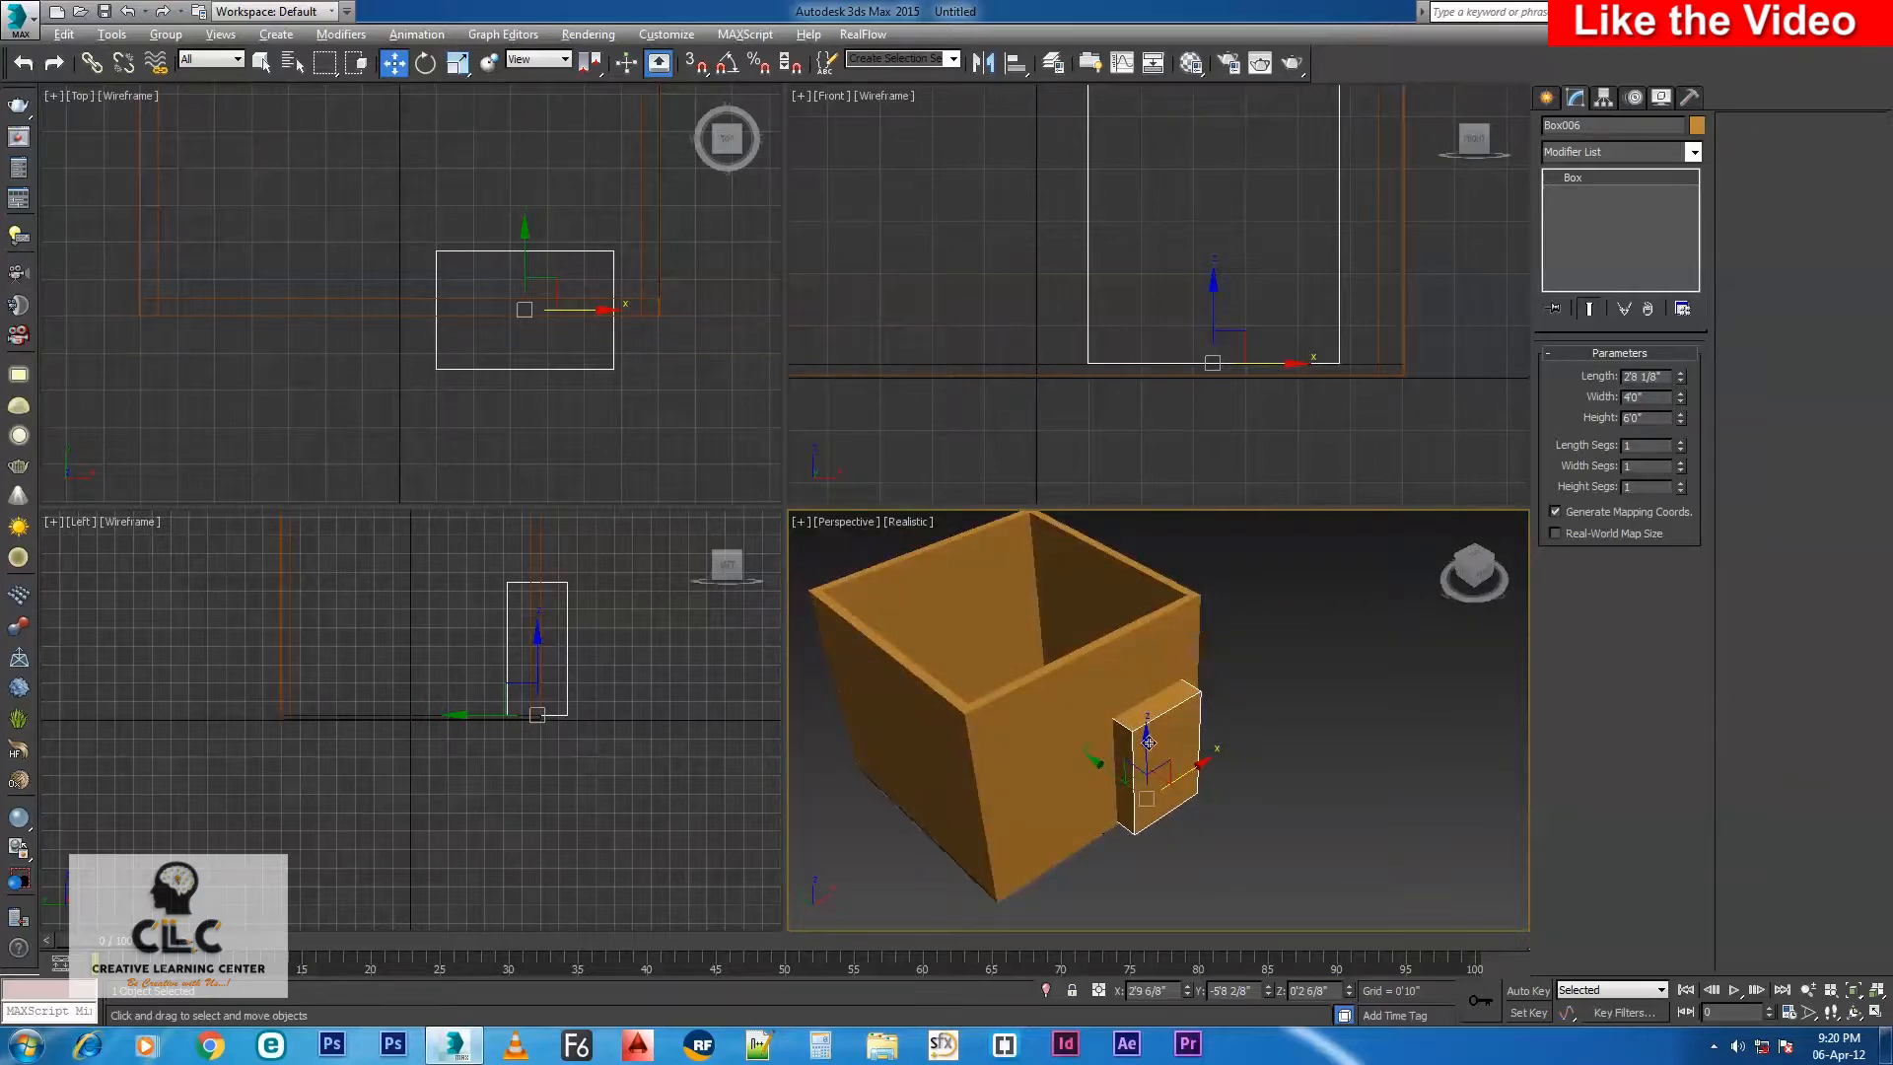
Enlarge the Perspective view and examine how the door block intersects the front wall.
{"action": "key", "text": "alt+w"}
{"action": "middle_click_drag", "start_coordinate": [1043, 743], "coordinate": [938, 442], "text": "alt"}
{"action": "left_click", "coordinate": [1096, 514]}
{"action": "left_click", "coordinate": [826, 367]}
{"action": "middle_click_drag", "start_coordinate": [1134, 433], "coordinate": [1142, 460]}
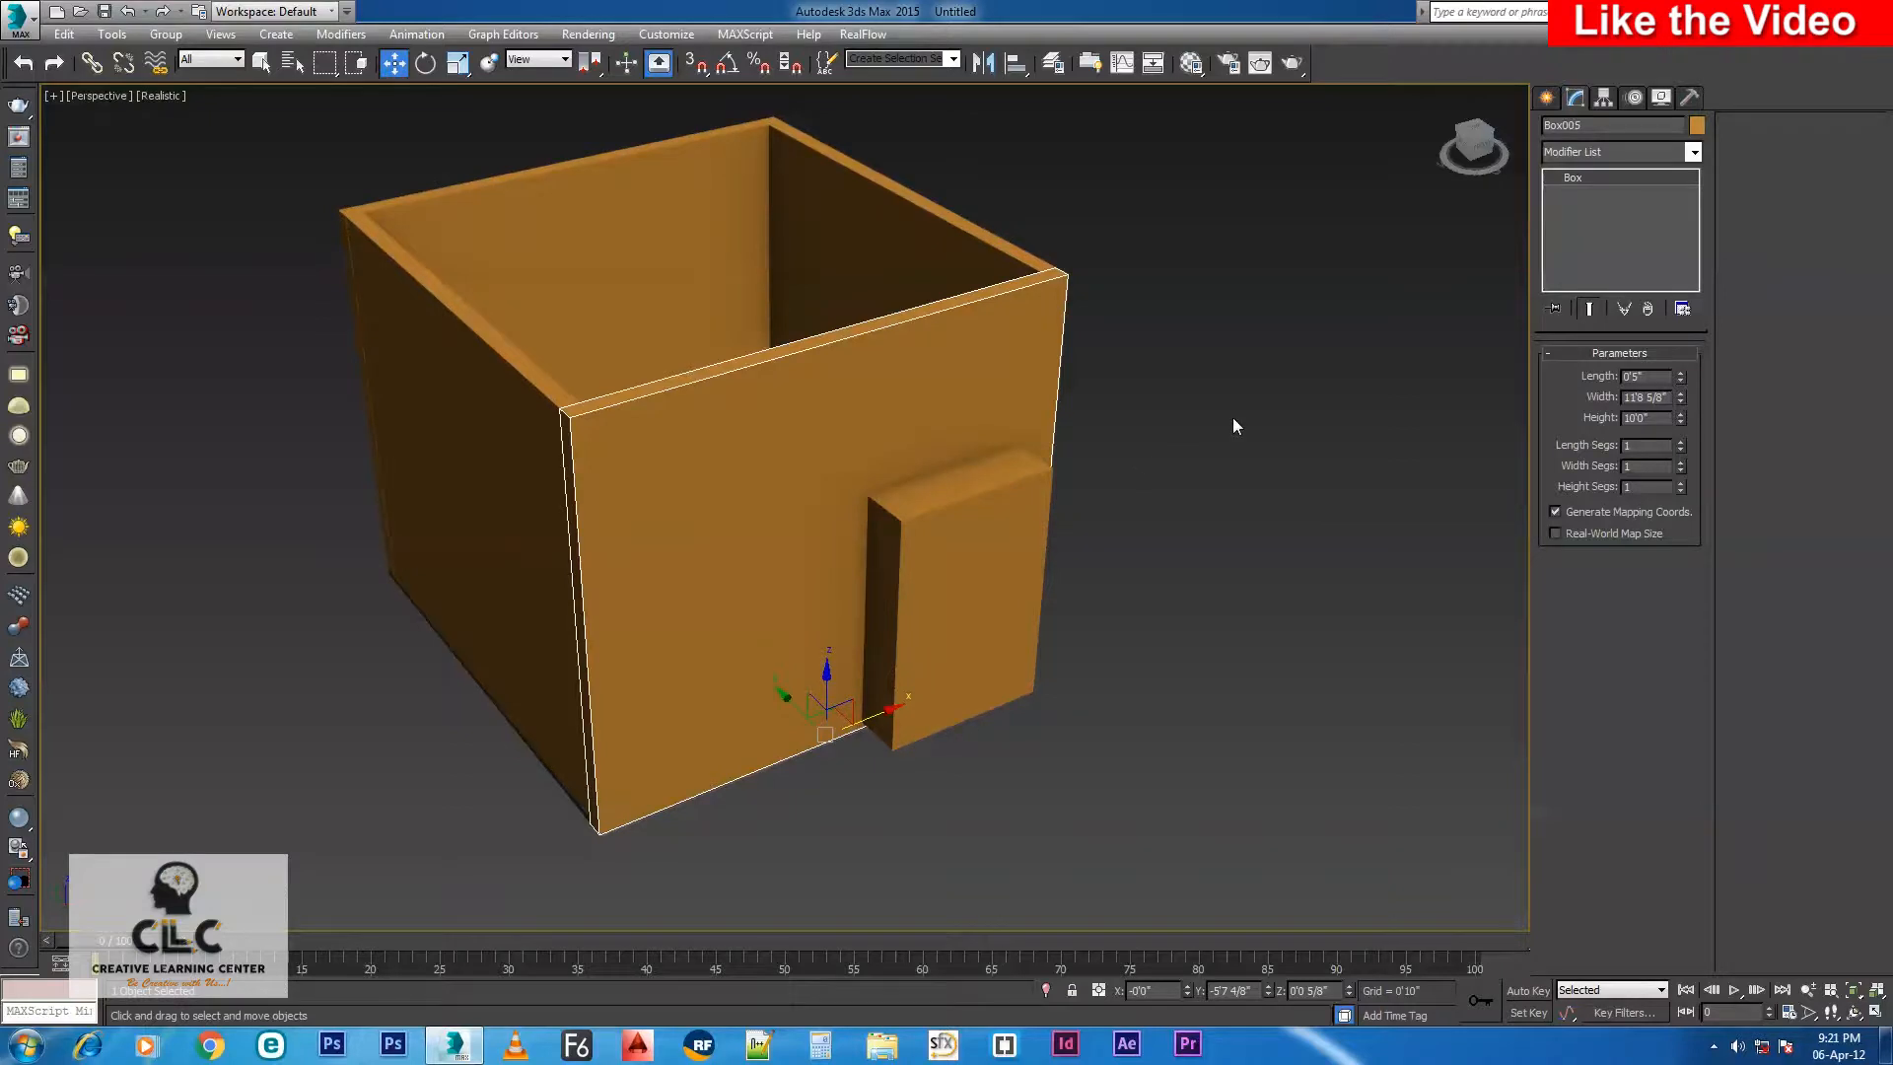
{"action": "scroll", "coordinate": [1049, 548], "scroll_direction": "down", "scroll_amount": 3}
{"action": "mouse_move", "coordinate": [1015, 589]}
{"action": "middle_mouse_down", "text": "alt"}
{"action": "mouse_move", "coordinate": [917, 534]}
{"action": "mouse_move", "coordinate": [967, 542]}
{"action": "mouse_move", "coordinate": [951, 560]}
{"action": "mouse_move", "coordinate": [978, 594]}
{"action": "middle_mouse_up", "text": "alt"}
{"action": "scroll", "coordinate": [967, 542], "scroll_direction": "up", "scroll_amount": 2}
{"action": "scroll", "coordinate": [961, 503], "scroll_direction": "down", "scroll_amount": 1}
{"action": "scroll", "coordinate": [953, 560], "scroll_direction": "up", "scroll_amount": 2}
{"action": "scroll", "coordinate": [979, 594], "scroll_direction": "down", "scroll_amount": 4}
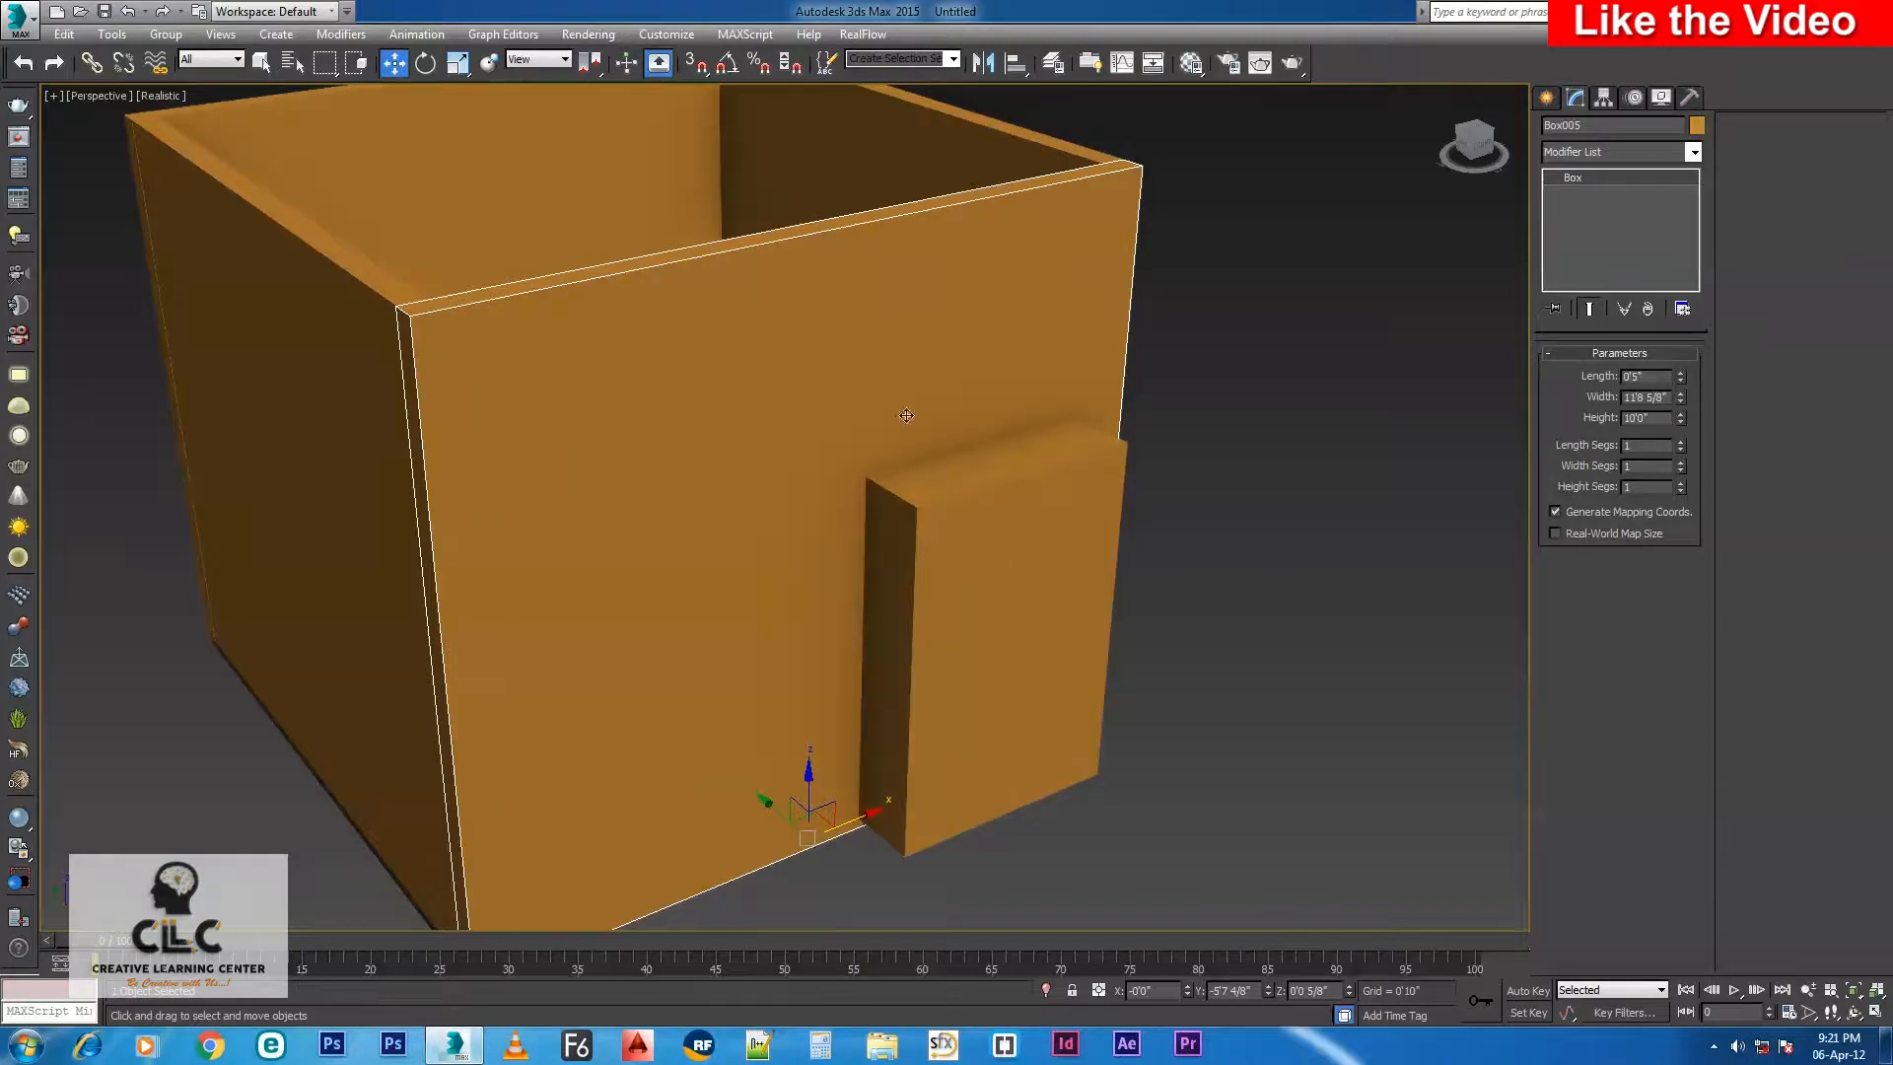
Cut the door opening by subtracting the door block from the front wall with a Boolean Subtraction (A-B).
{"action": "left_click", "coordinate": [976, 532]}
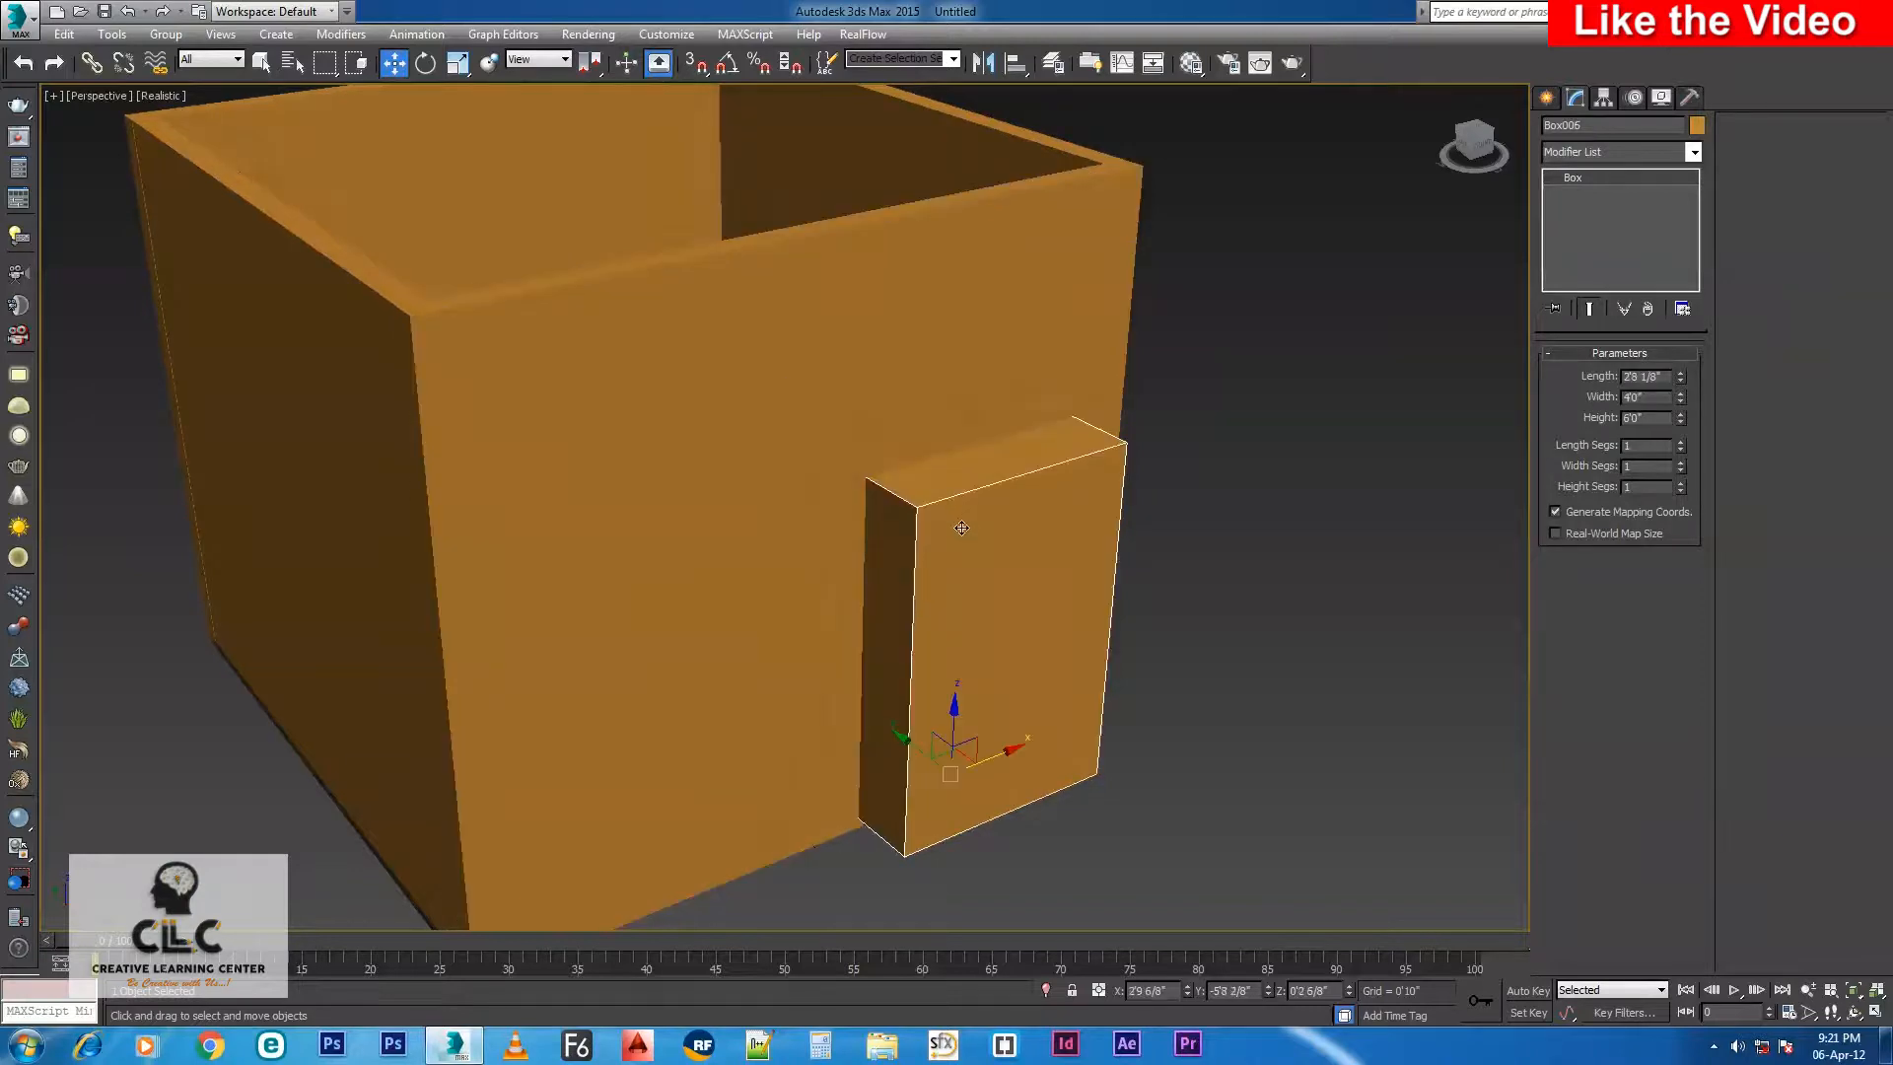
{"action": "left_click", "coordinate": [620, 375]}
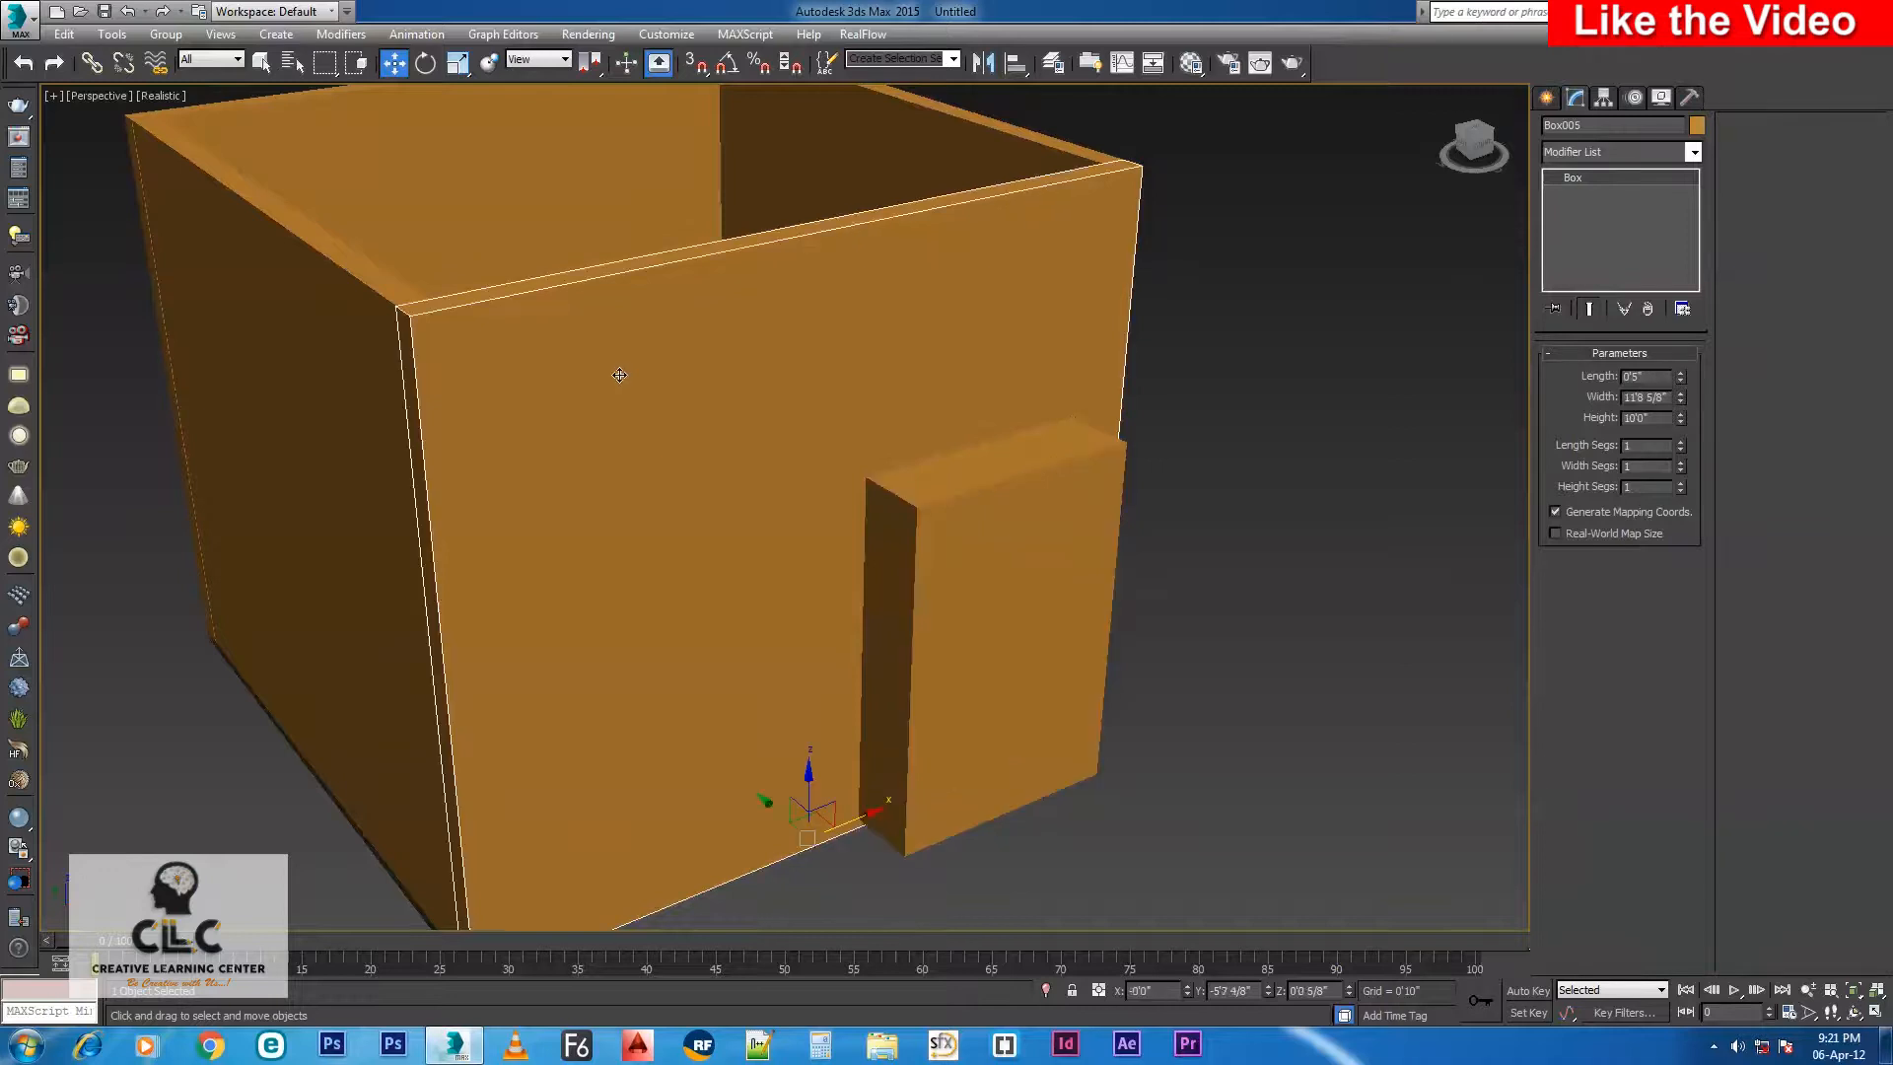
{"action": "scroll", "coordinate": [658, 422], "scroll_direction": "down", "scroll_amount": 4}
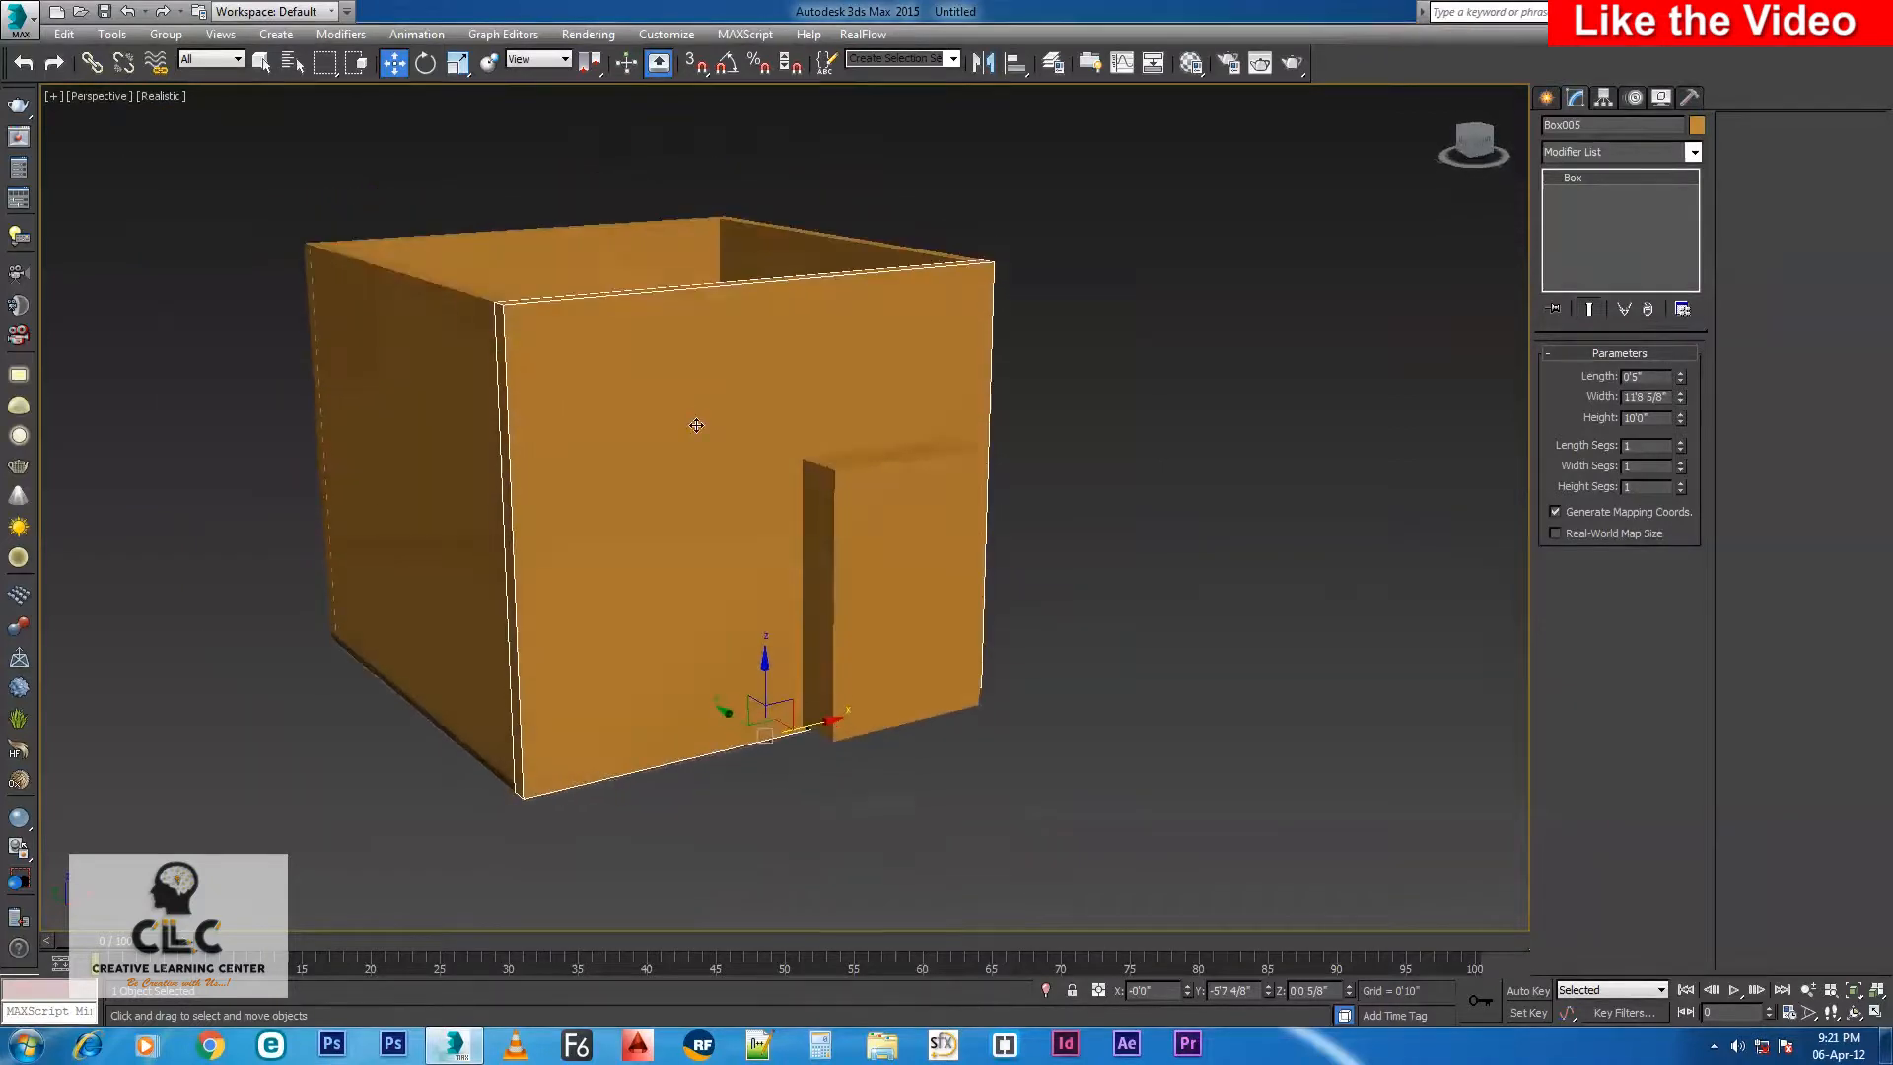
{"action": "middle_click_drag", "start_coordinate": [736, 429], "coordinate": [746, 447]}
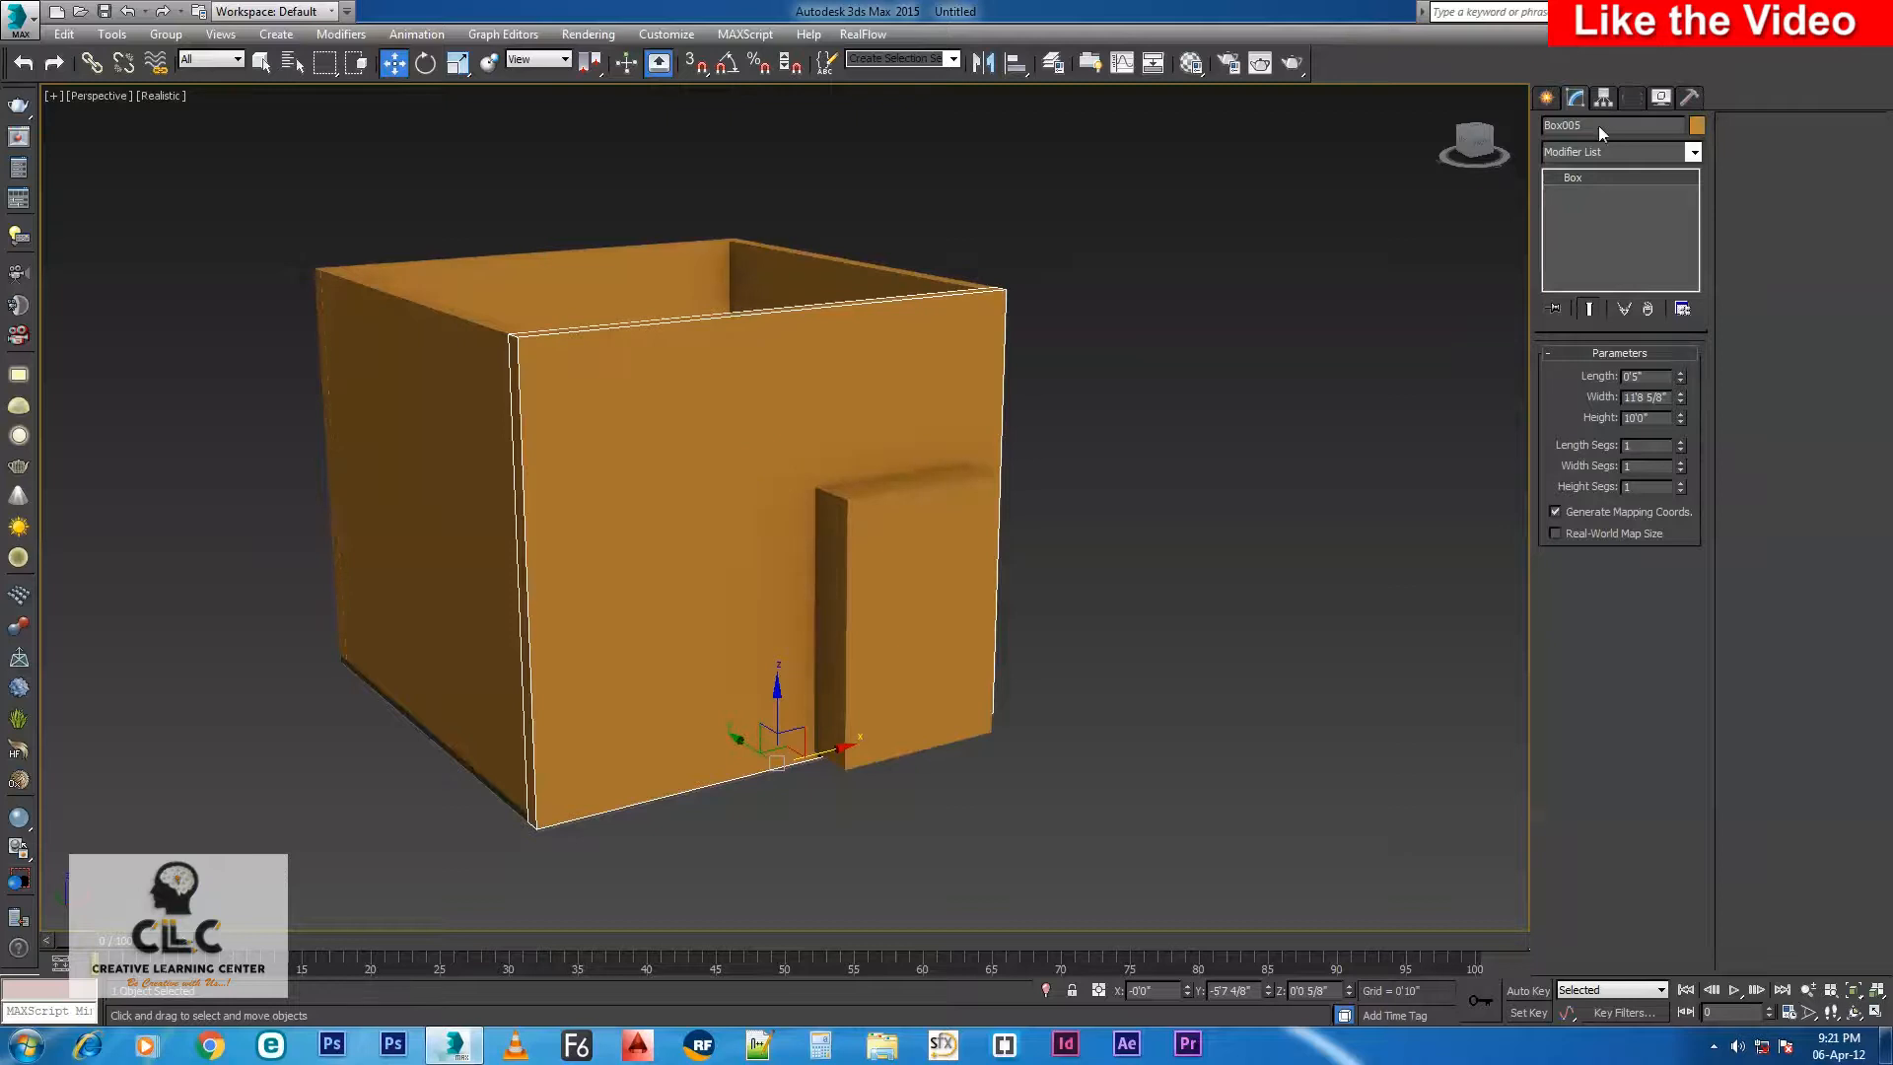
{"action": "left_click", "coordinate": [1548, 102]}
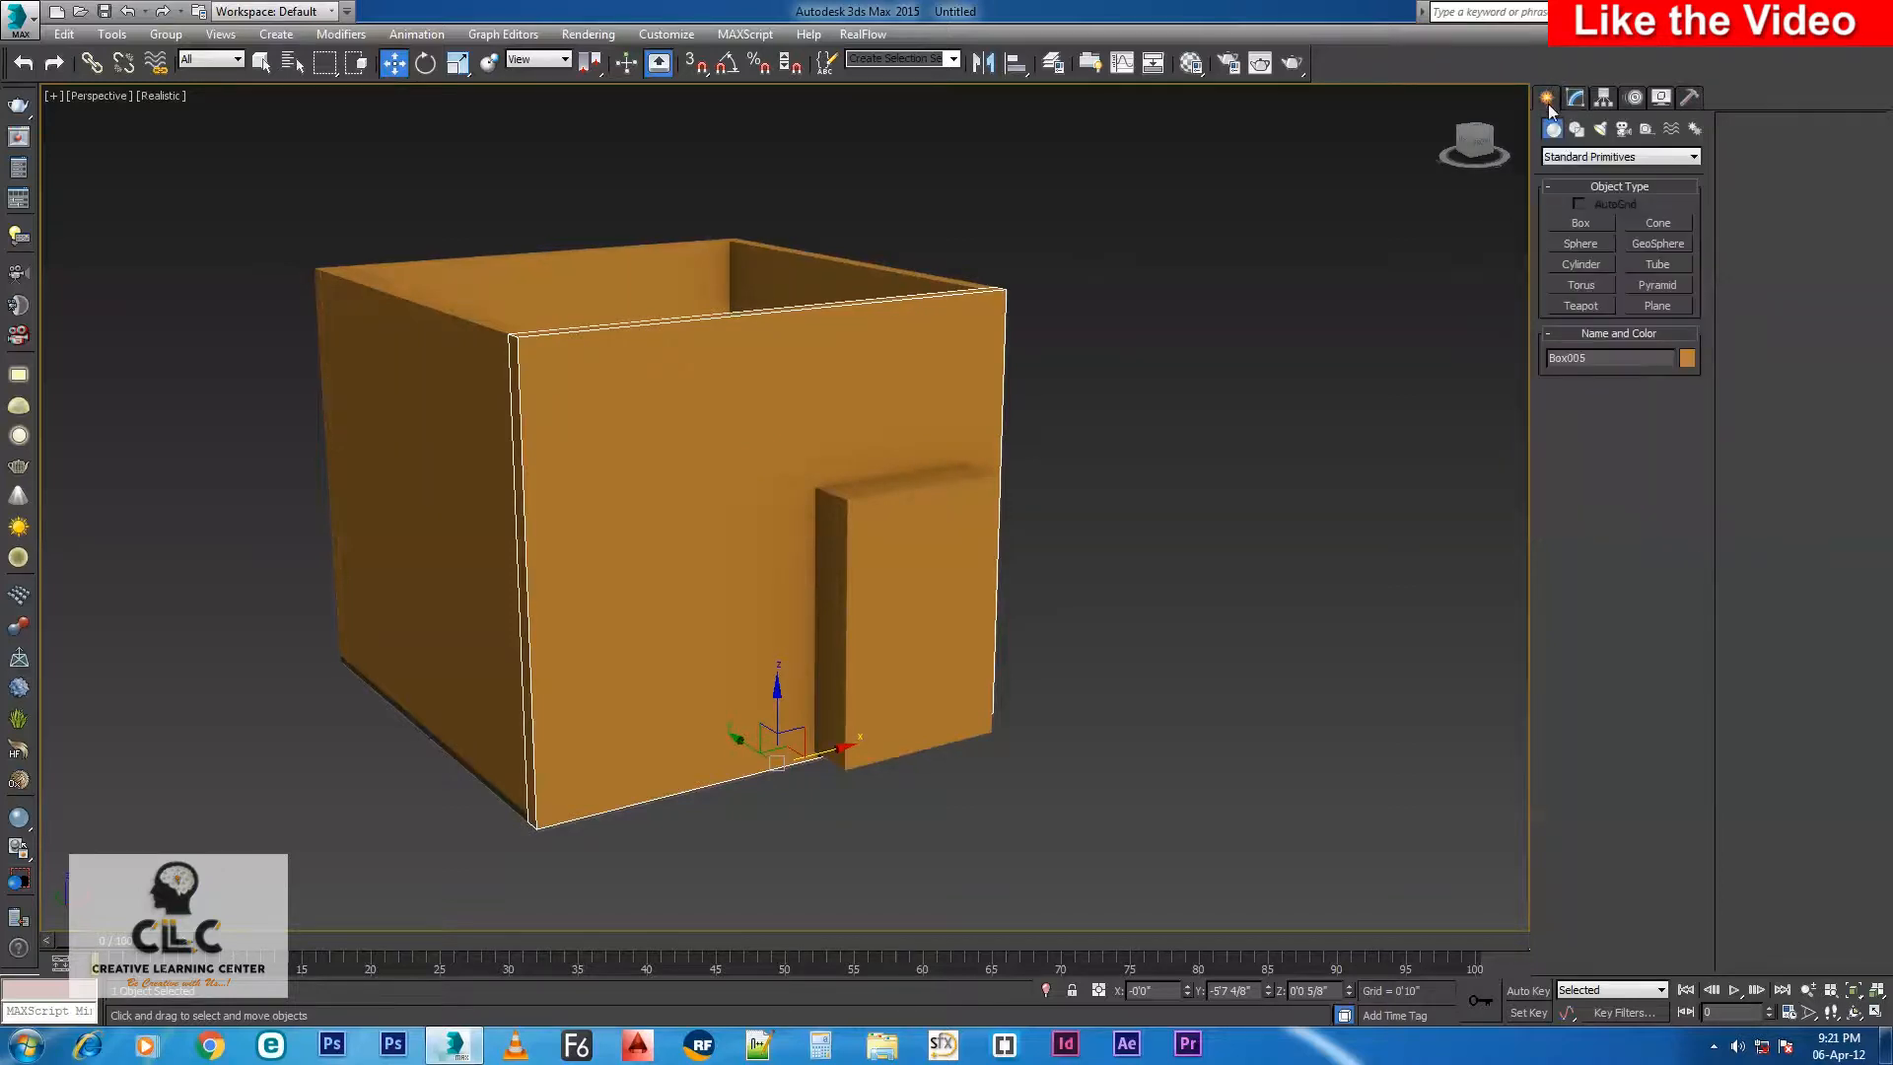
{"action": "left_click", "coordinate": [1574, 158]}
{"action": "left_click", "coordinate": [1587, 188]}
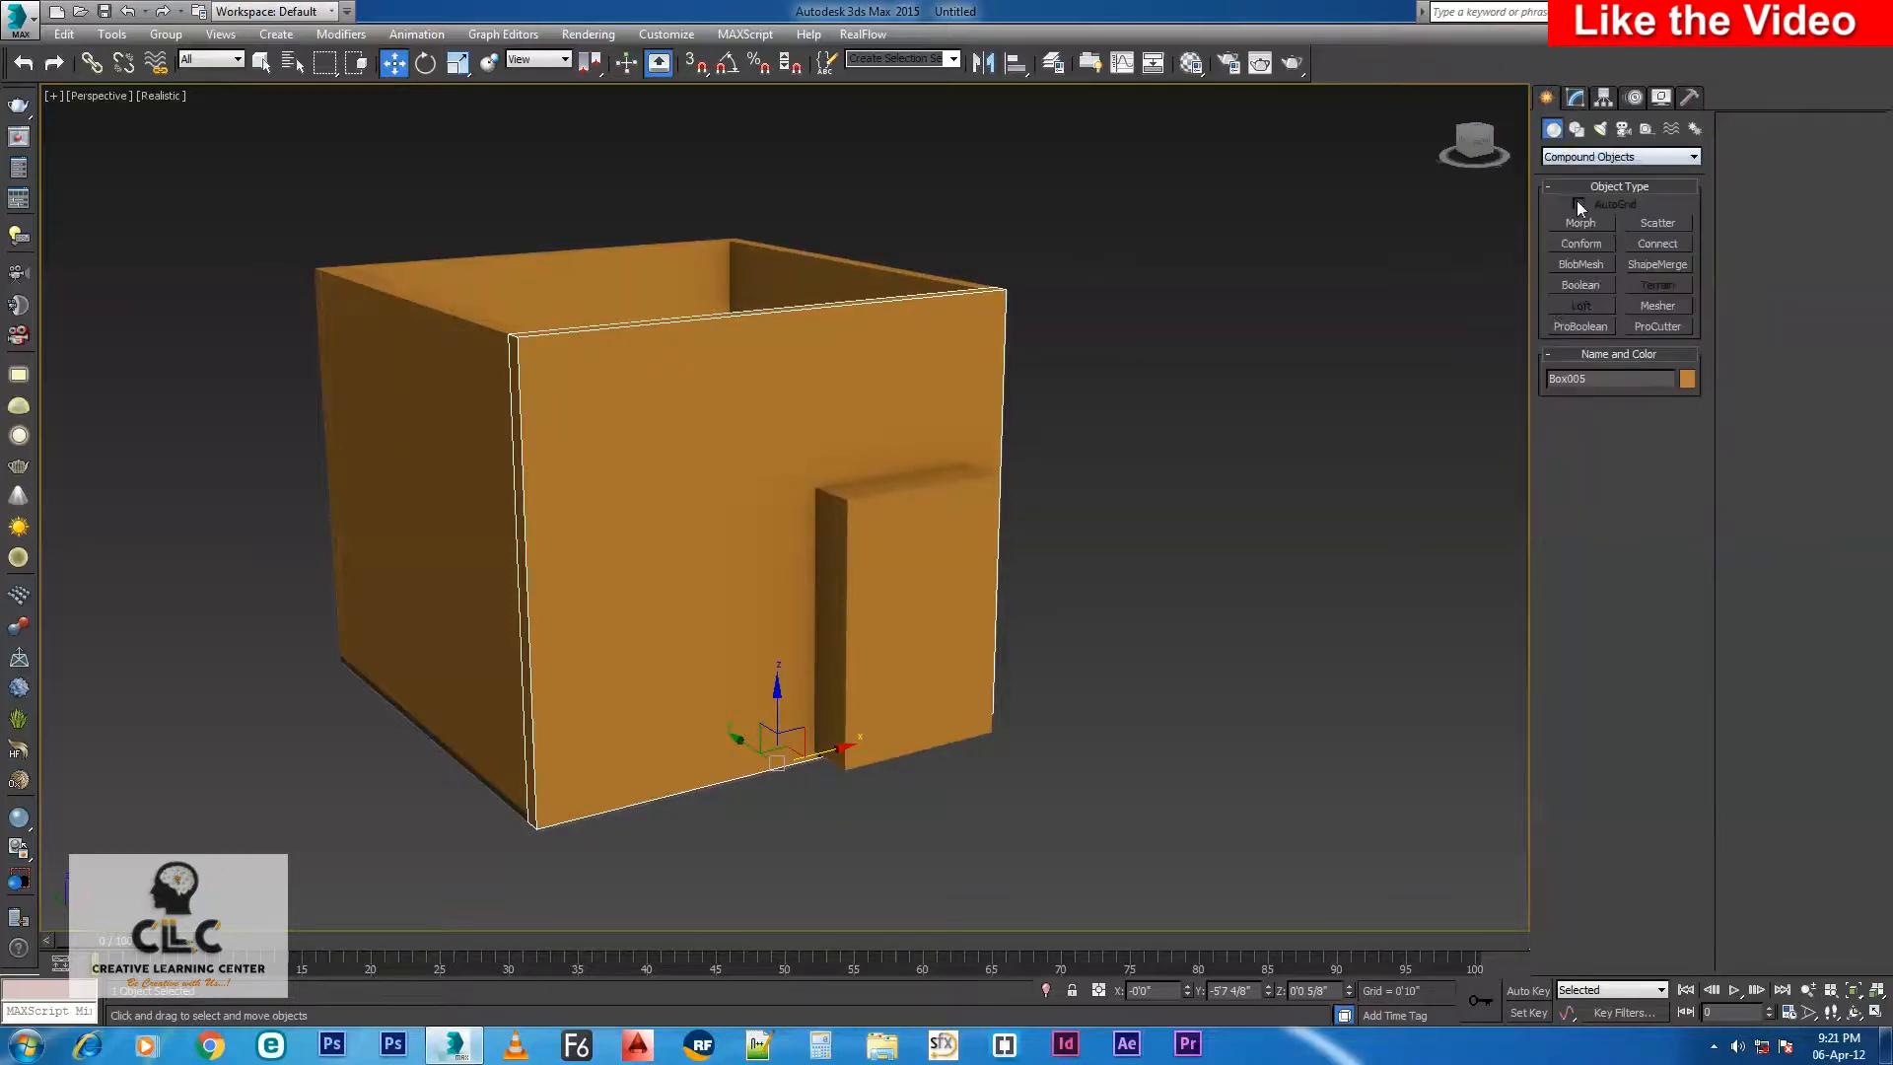
{"action": "left_click", "coordinate": [1587, 284]}
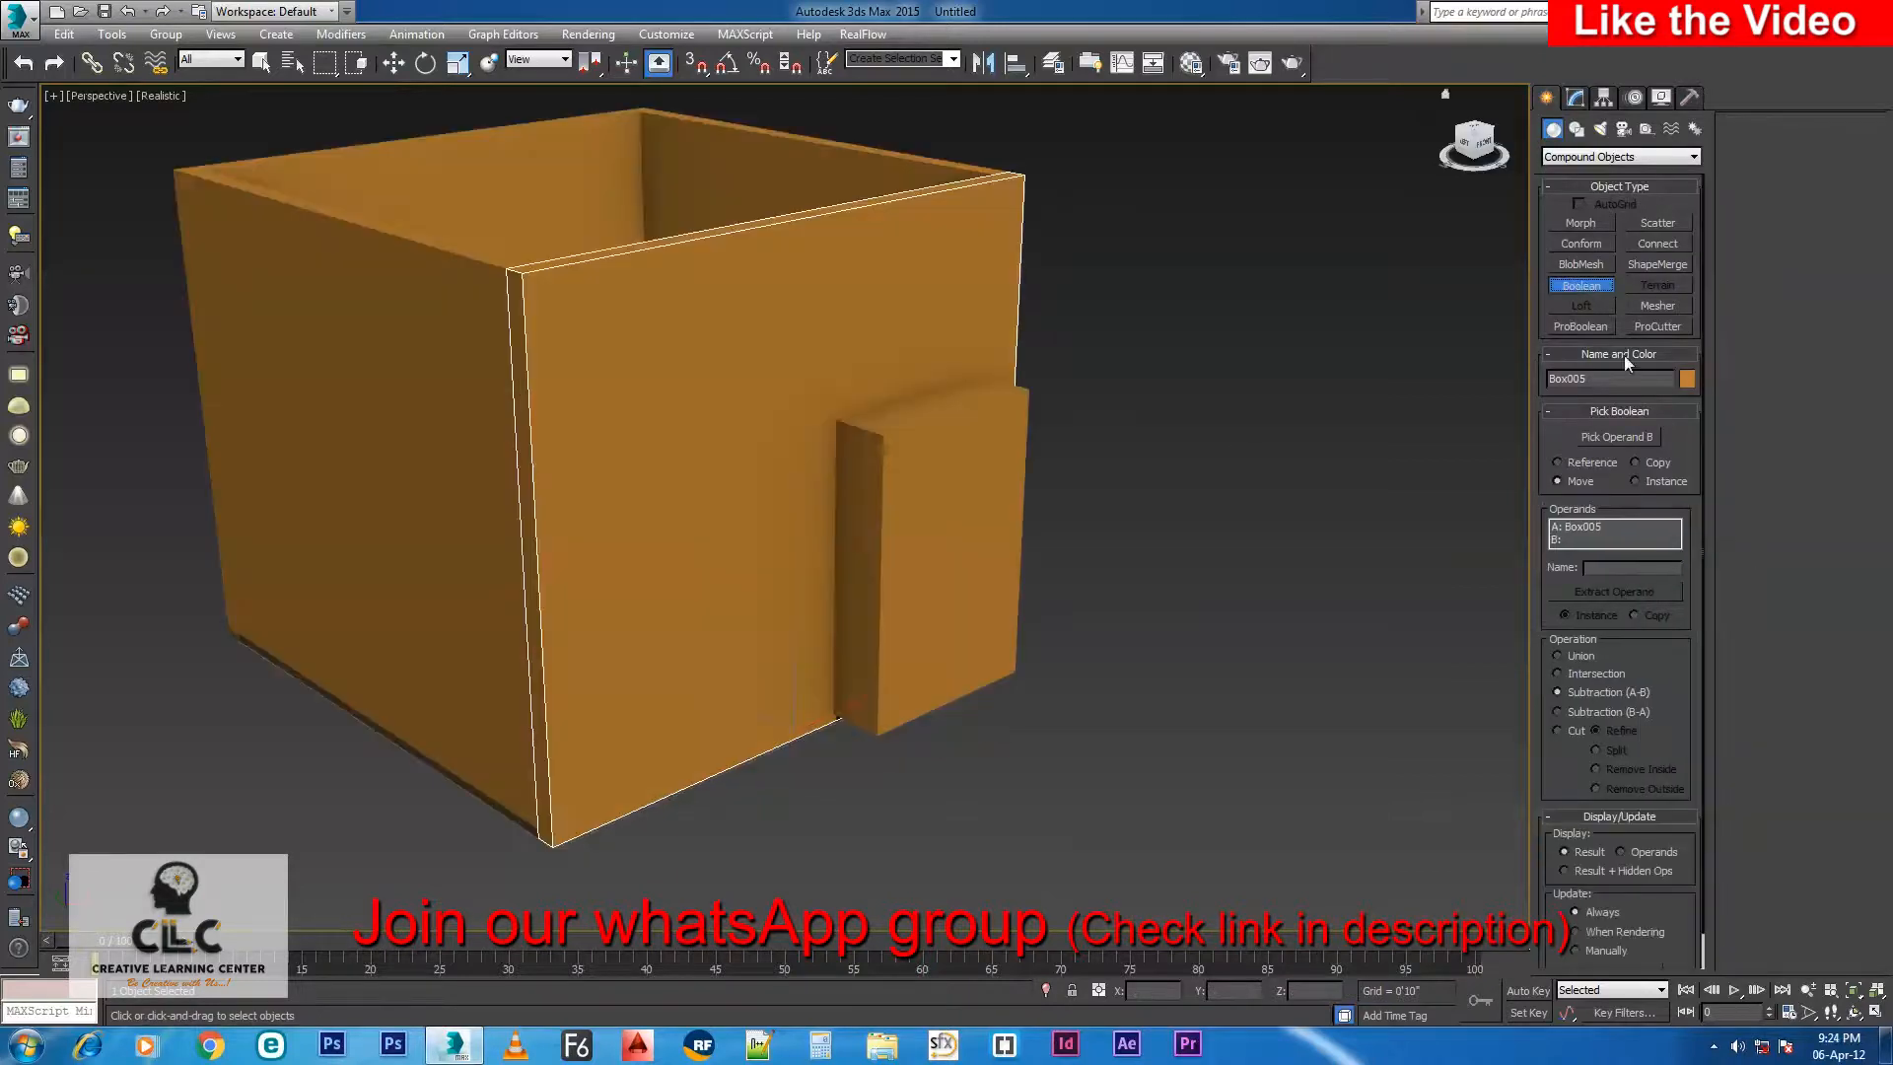
{"action": "left_click", "coordinate": [1565, 408]}
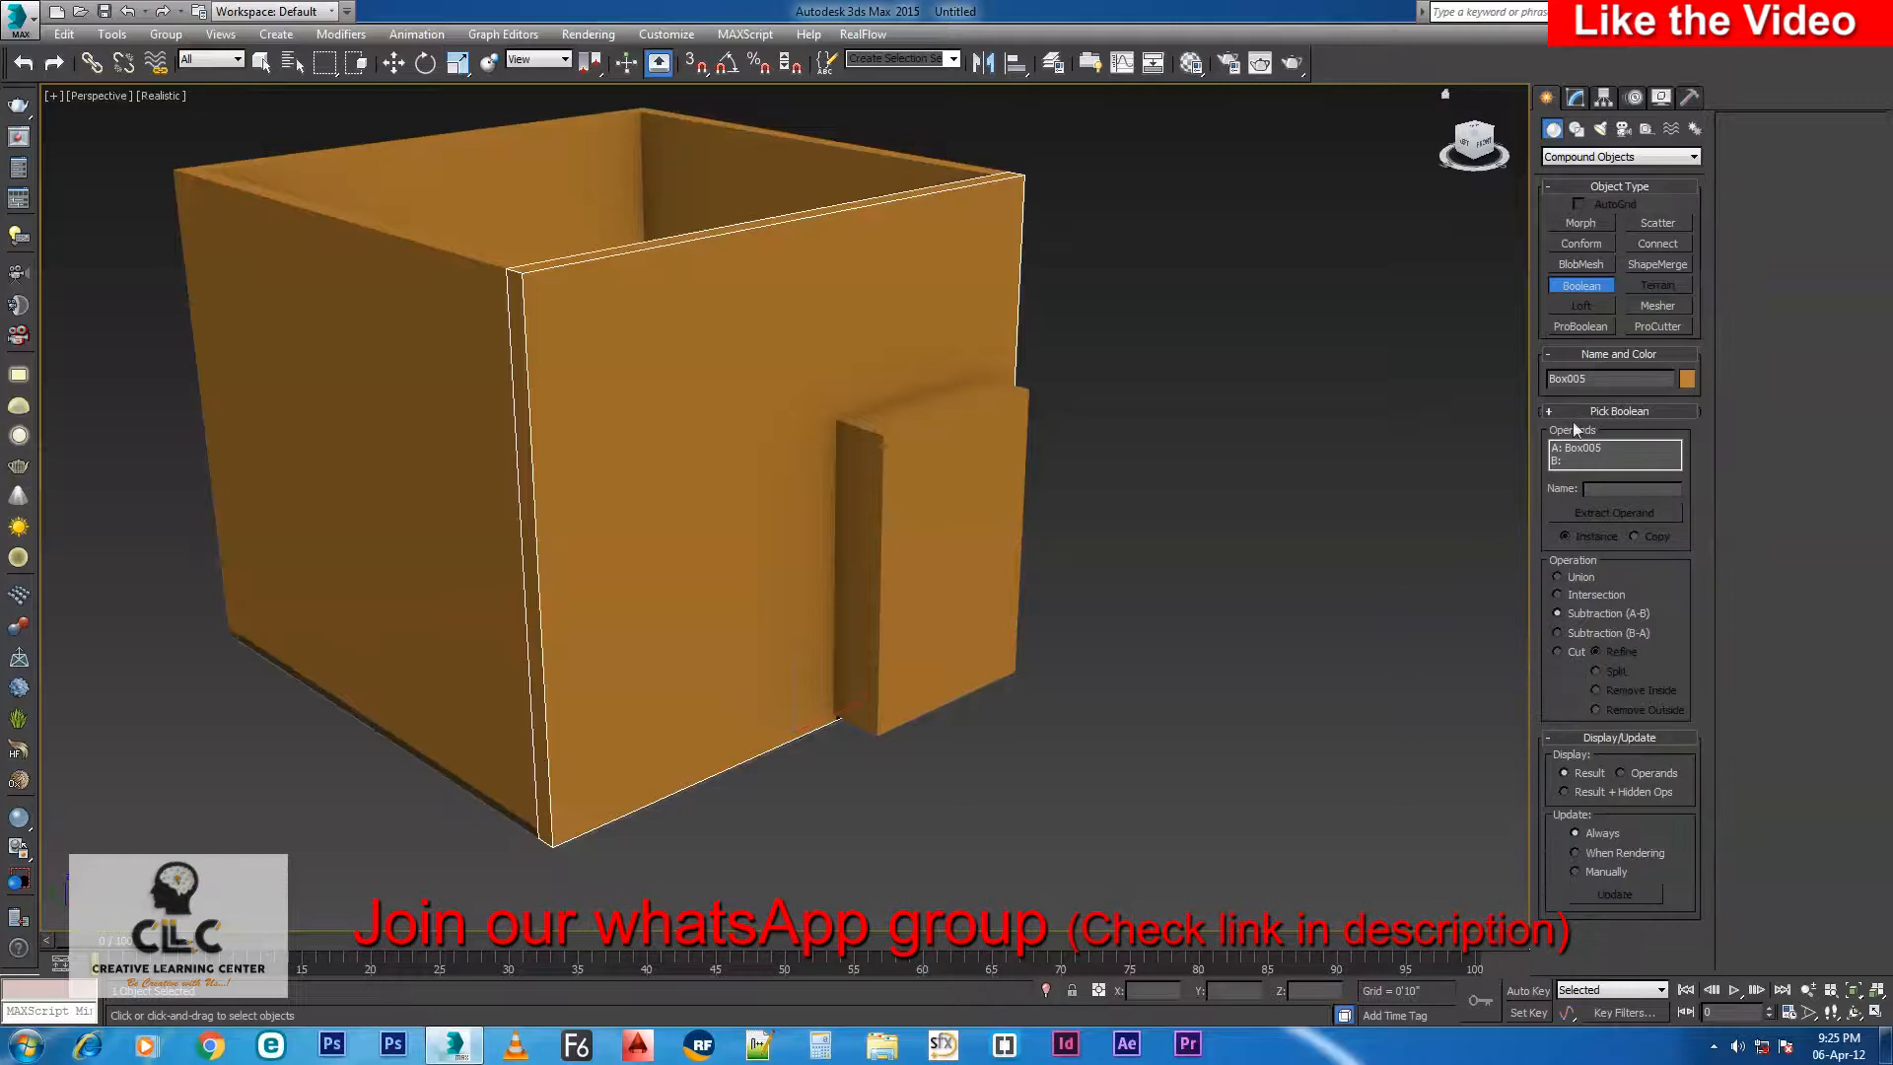
{"action": "left_click", "coordinate": [1568, 407]}
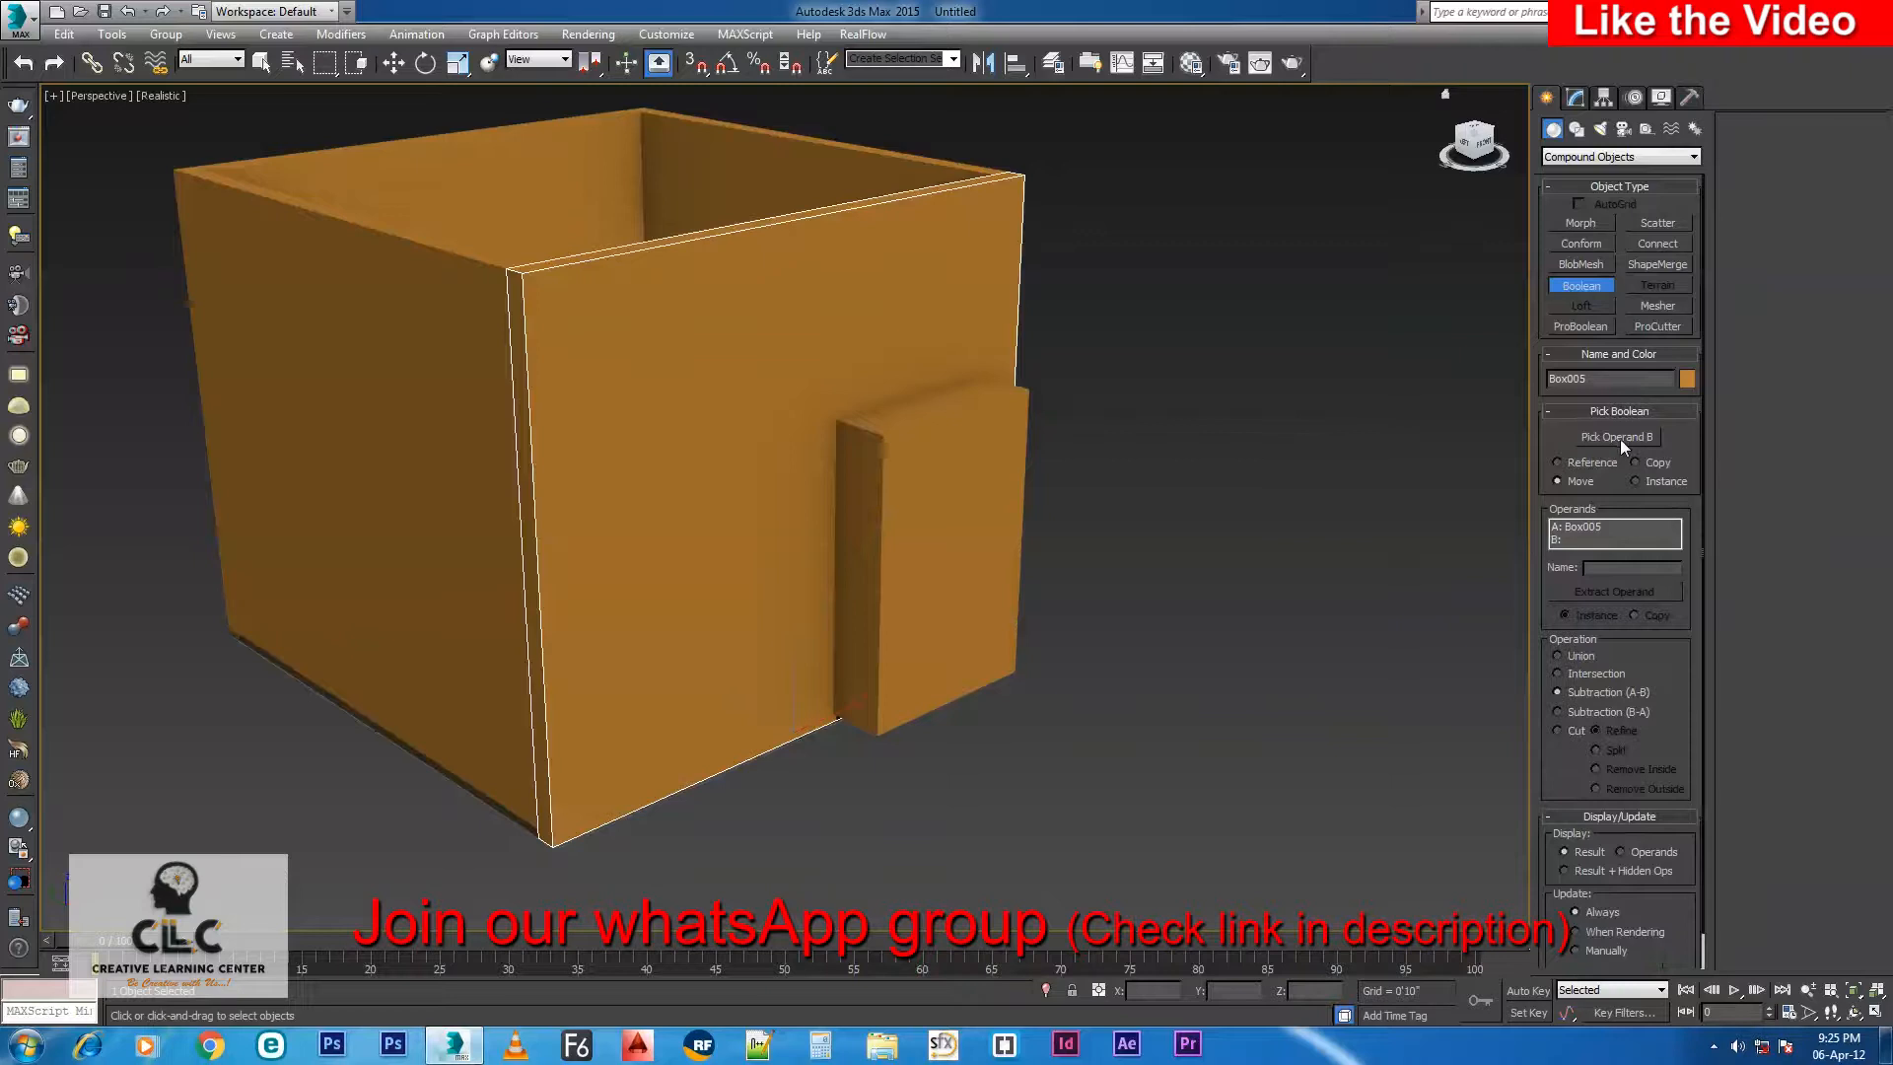
{"action": "left_click", "coordinate": [1624, 440]}
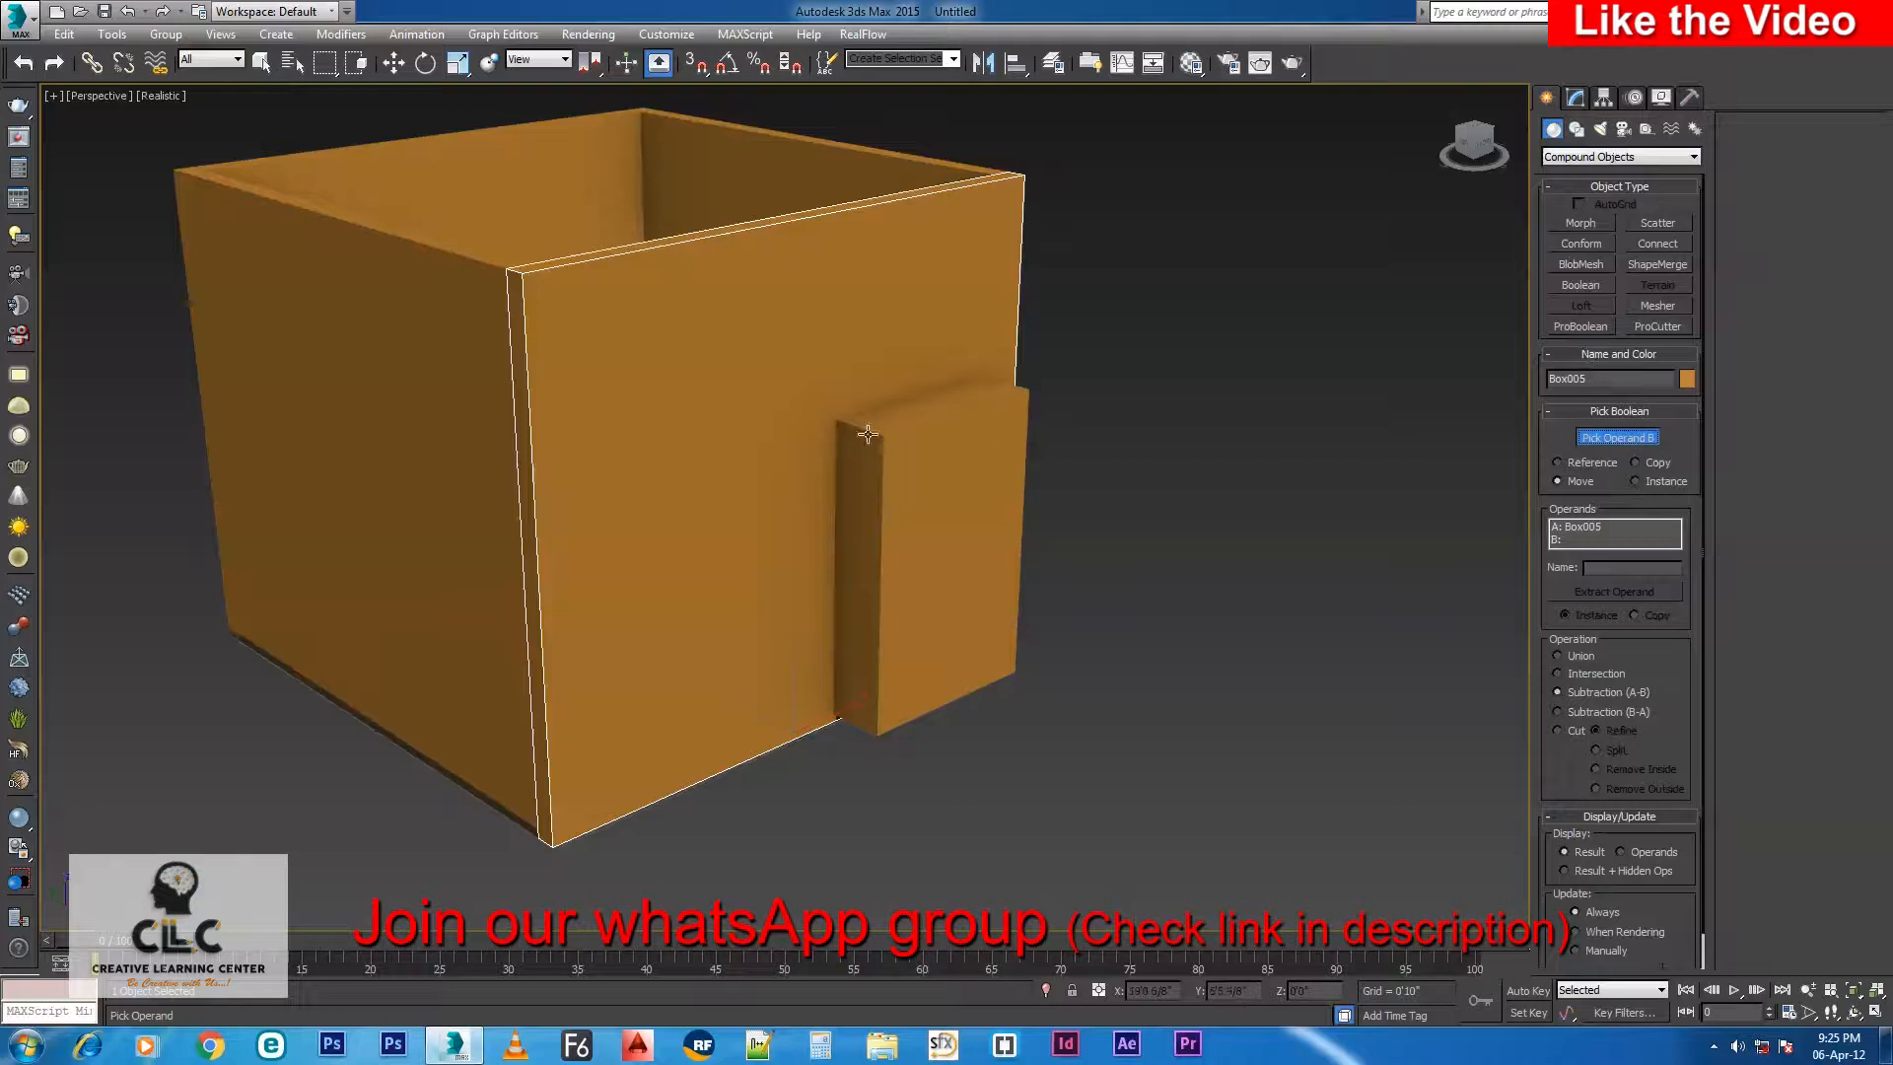
{"action": "left_click", "coordinate": [929, 466]}
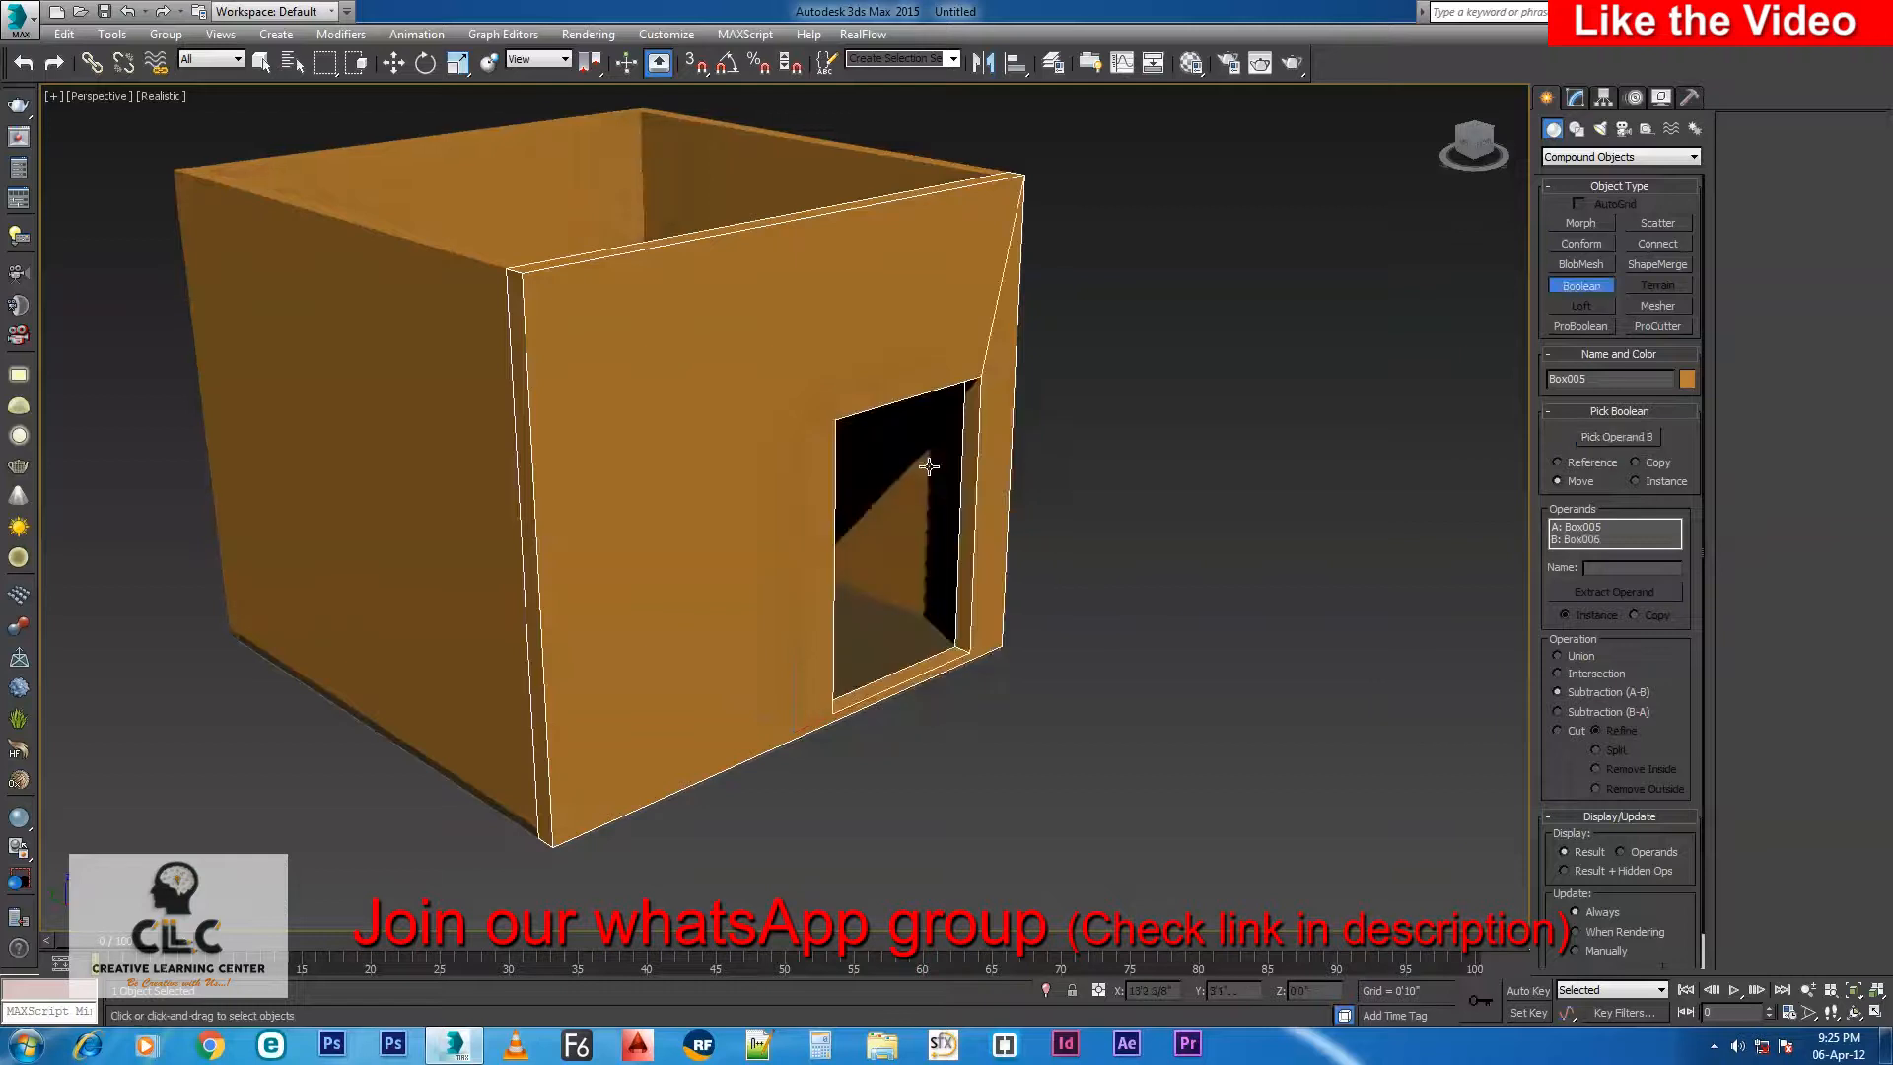
Examine the cut door opening from several angles and leave the Boolean command.
{"action": "middle_click_drag", "start_coordinate": [1105, 645], "coordinate": [1137, 613], "text": "alt"}
{"action": "scroll", "coordinate": [832, 576], "scroll_direction": "down", "scroll_amount": 3}
{"action": "middle_click_drag", "start_coordinate": [832, 577], "coordinate": [1102, 559]}
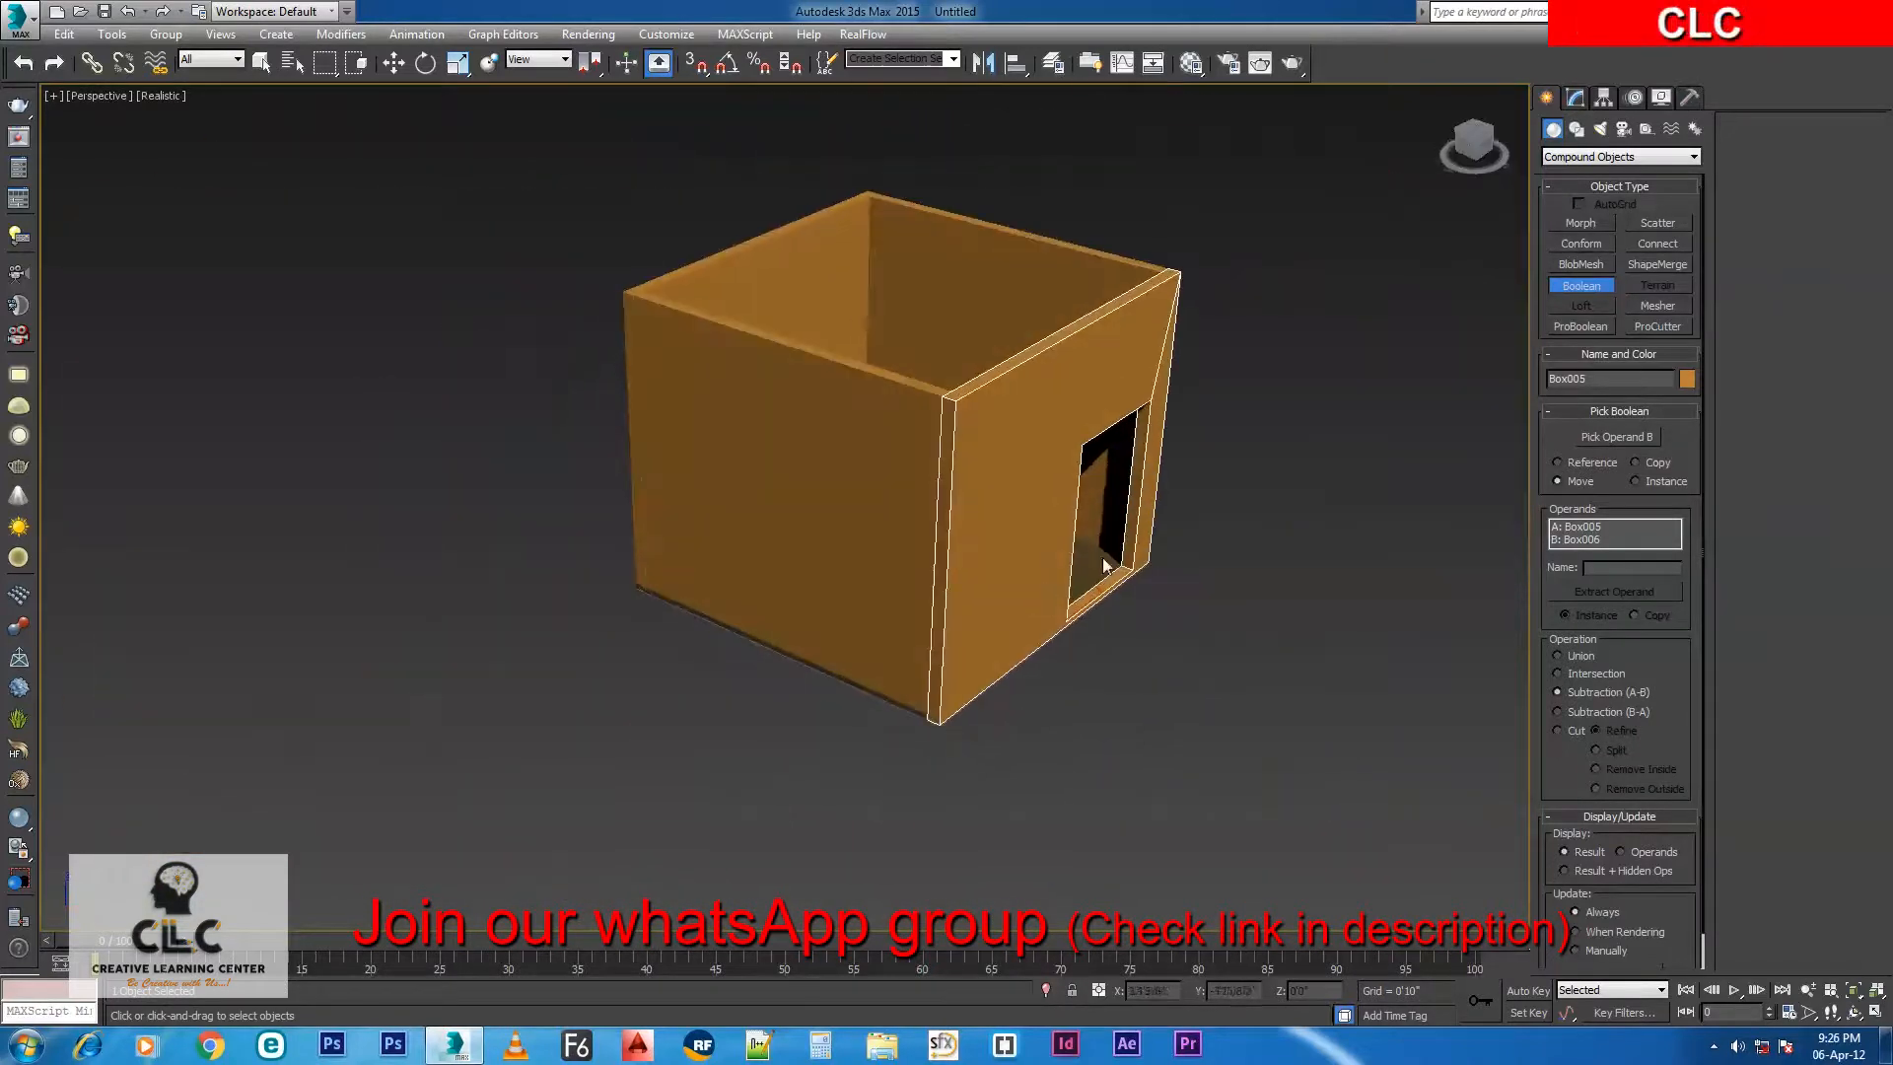
{"action": "left_click", "coordinate": [1583, 287]}
{"action": "left_click", "coordinate": [395, 63]}
{"action": "middle_click_drag", "start_coordinate": [655, 354], "coordinate": [818, 535], "text": "alt"}
{"action": "scroll", "coordinate": [877, 489], "scroll_direction": "up", "scroll_amount": 4}
{"action": "scroll", "coordinate": [910, 512], "scroll_direction": "down", "scroll_amount": 5}
Return to the four-view layout and draw a box across the left wall, about 5'1" long, 2'4" wide and 3'11" high.
{"action": "key", "text": "alt+w"}
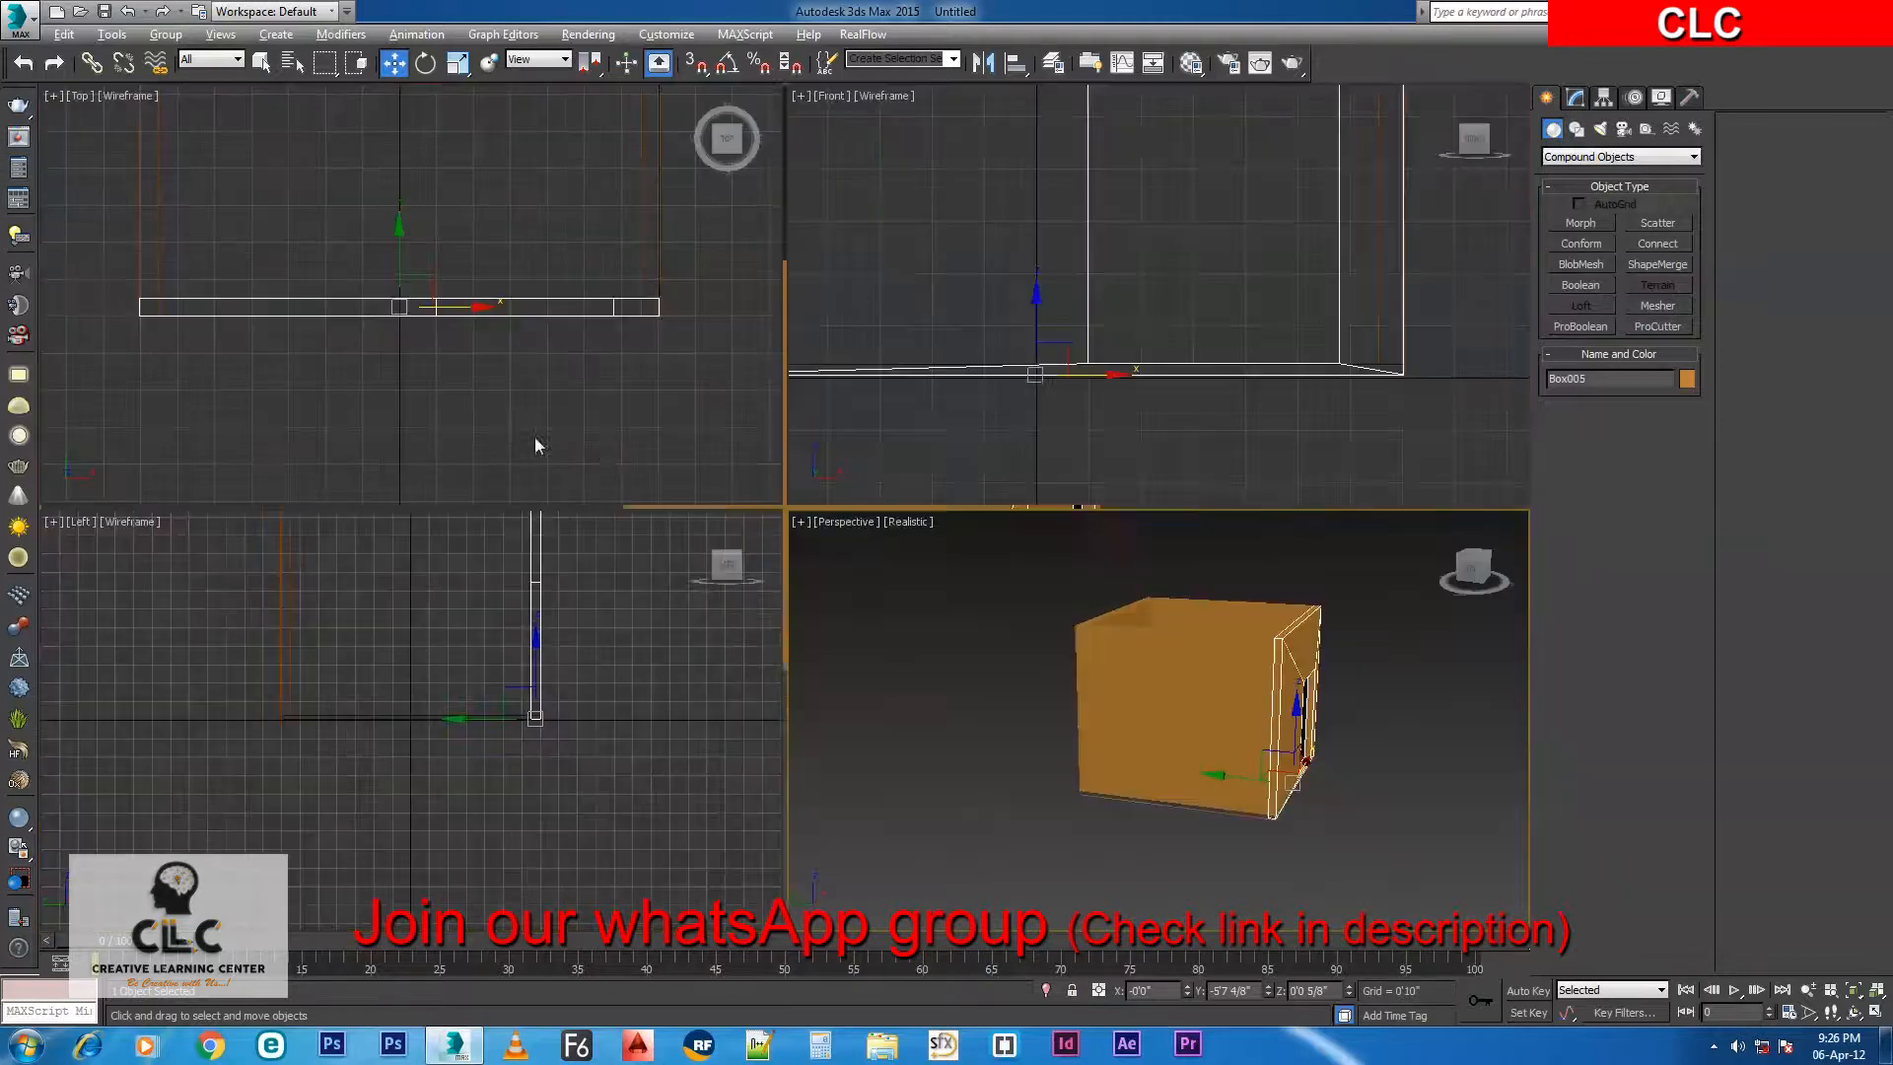
{"action": "scroll", "coordinate": [283, 209], "scroll_direction": "down", "scroll_amount": 4}
{"action": "middle_click_drag", "start_coordinate": [284, 209], "coordinate": [447, 356]}
{"action": "left_click_drag", "start_coordinate": [347, 236], "coordinate": [422, 319]}
{"action": "scroll", "coordinate": [422, 320], "scroll_direction": "up", "scroll_amount": 2}
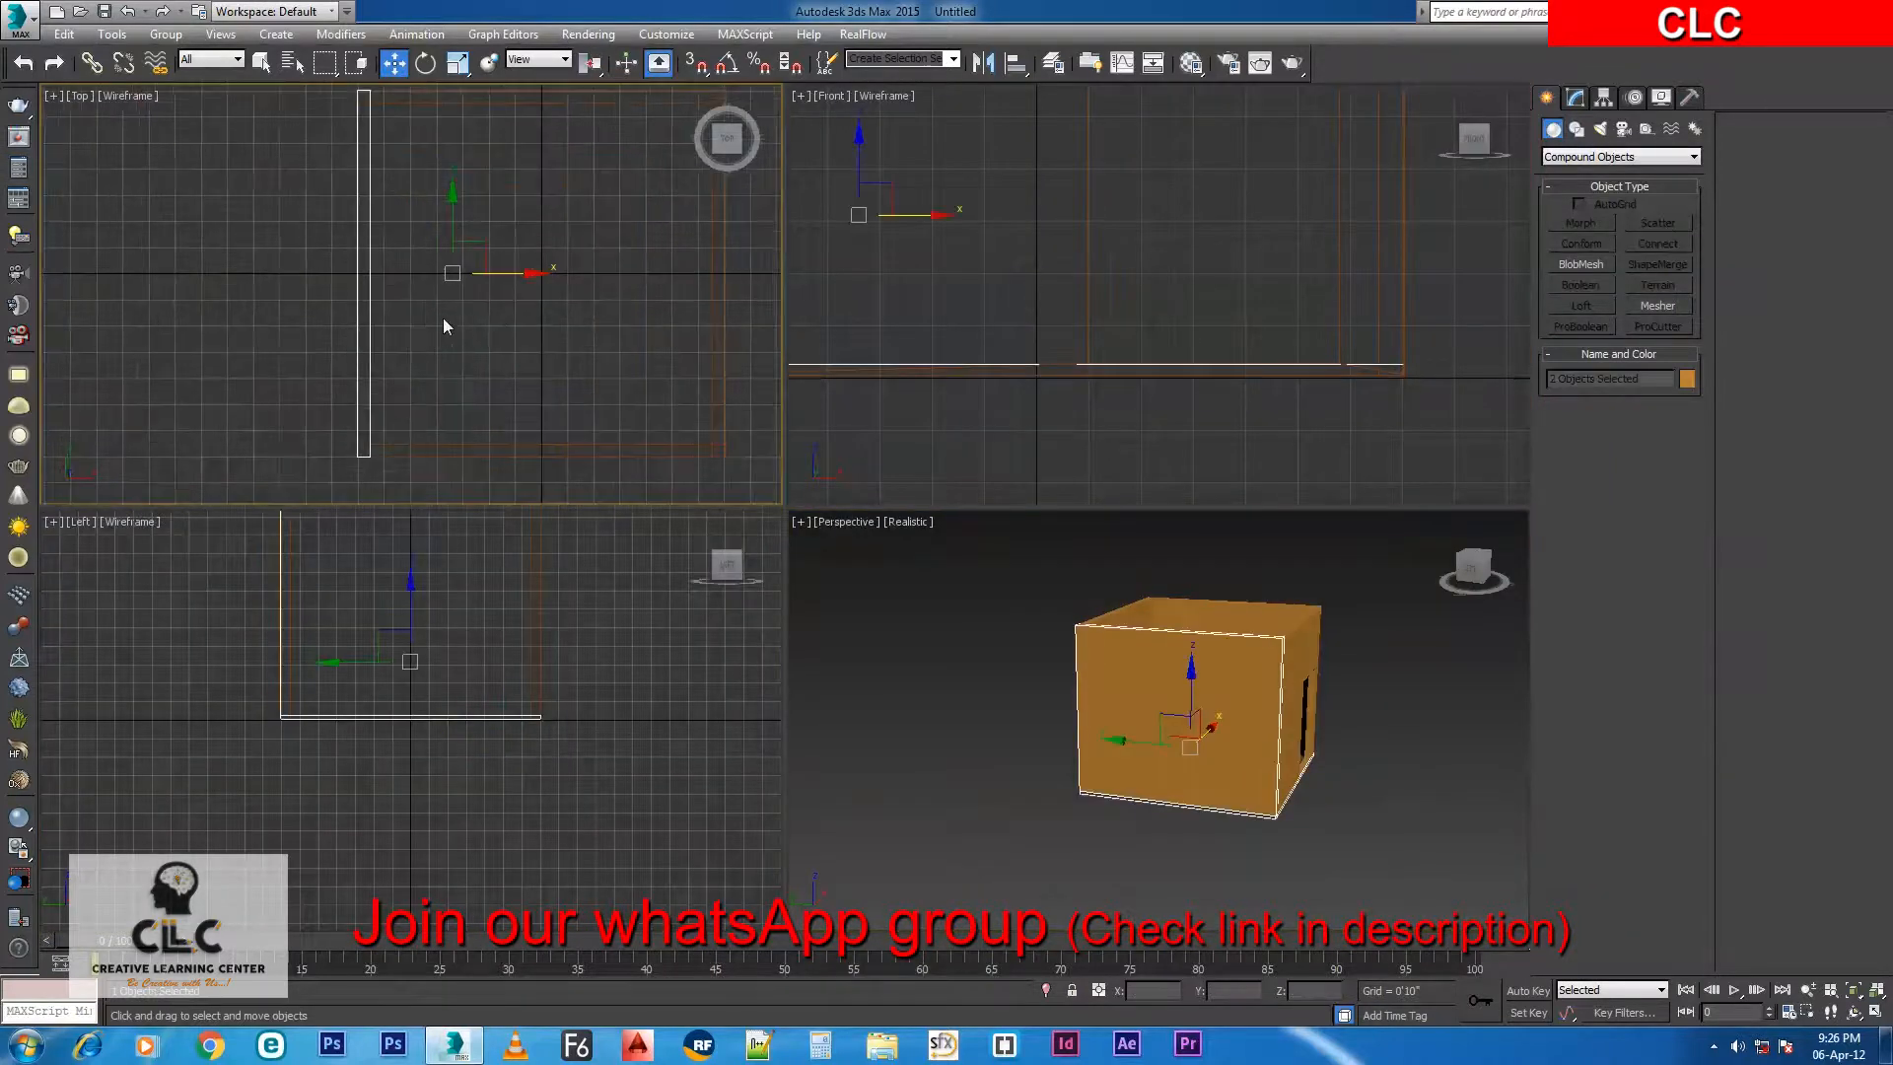
{"action": "left_click", "coordinate": [1577, 157]}
{"action": "left_click", "coordinate": [1587, 175]}
{"action": "left_click", "coordinate": [1582, 224]}
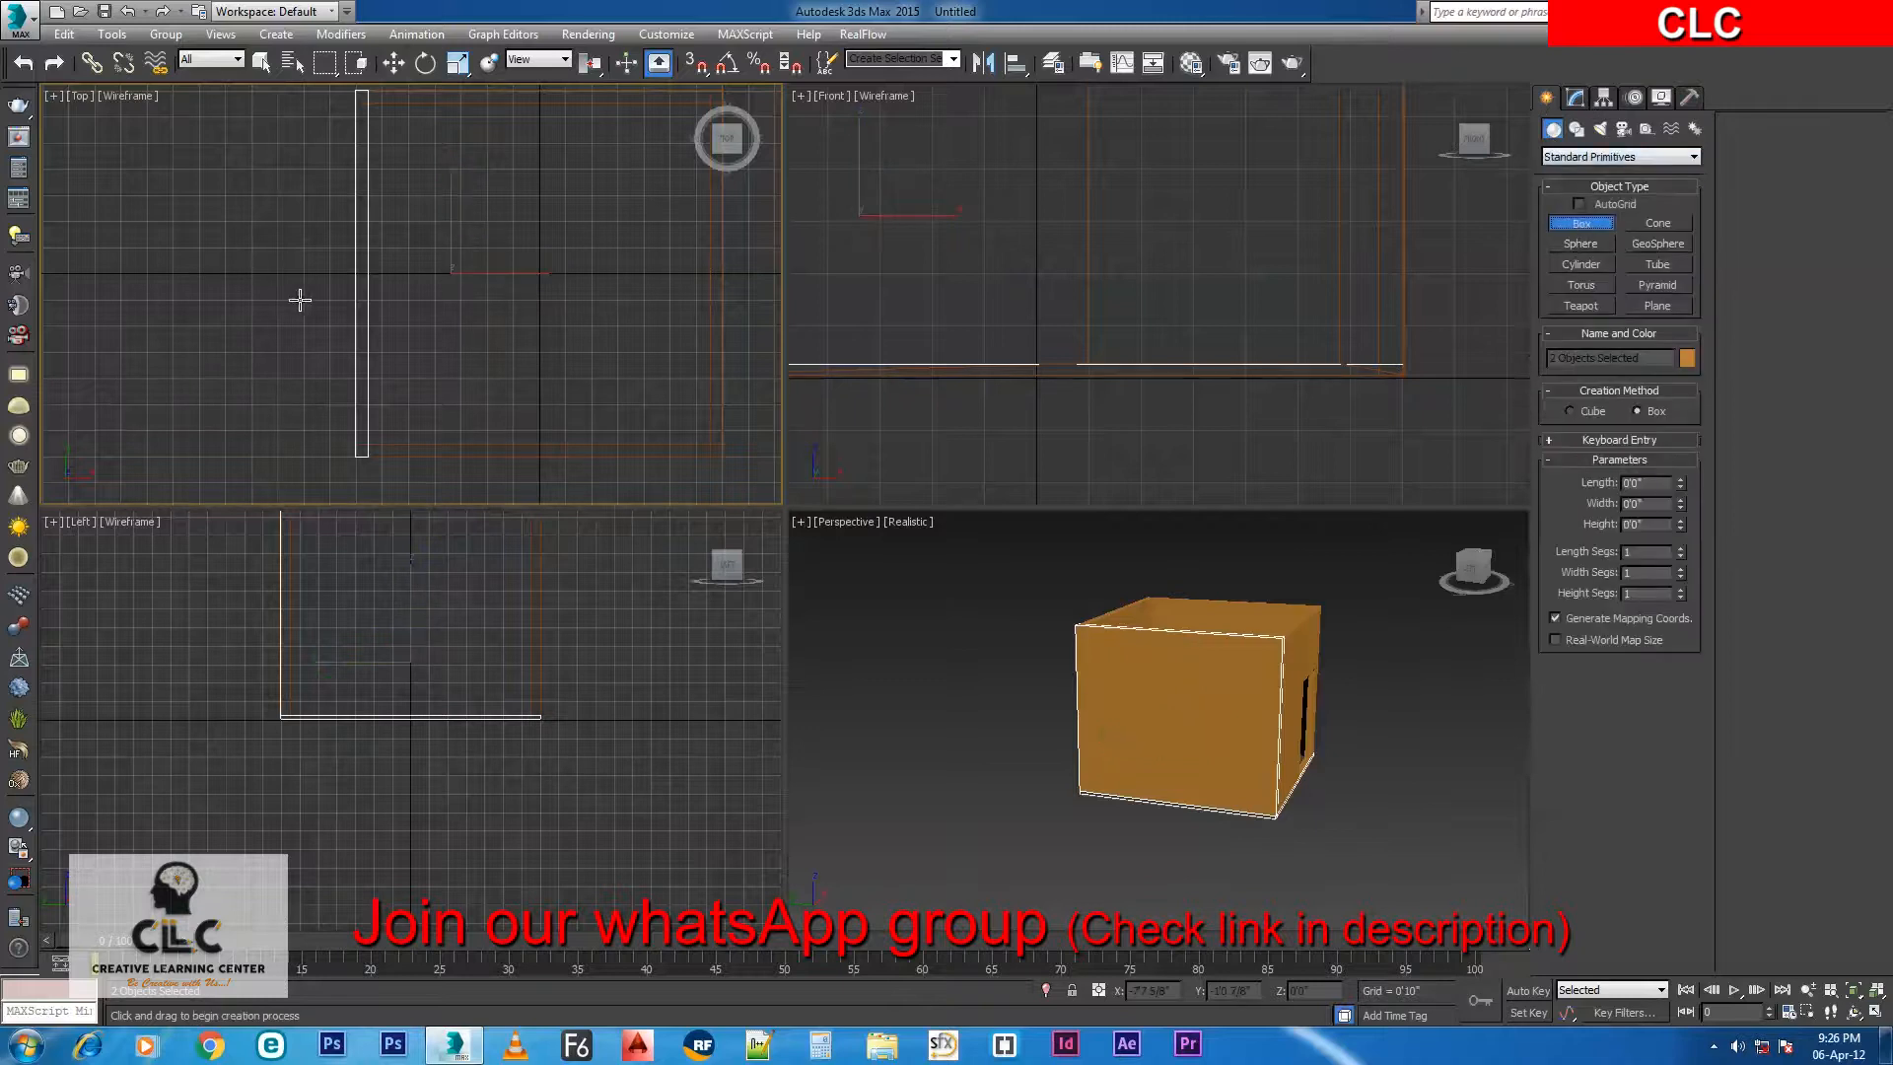
{"action": "left_click_drag", "start_coordinate": [418, 283], "coordinate": [465, 351]}
{"action": "left_click", "coordinate": [472, 225]}
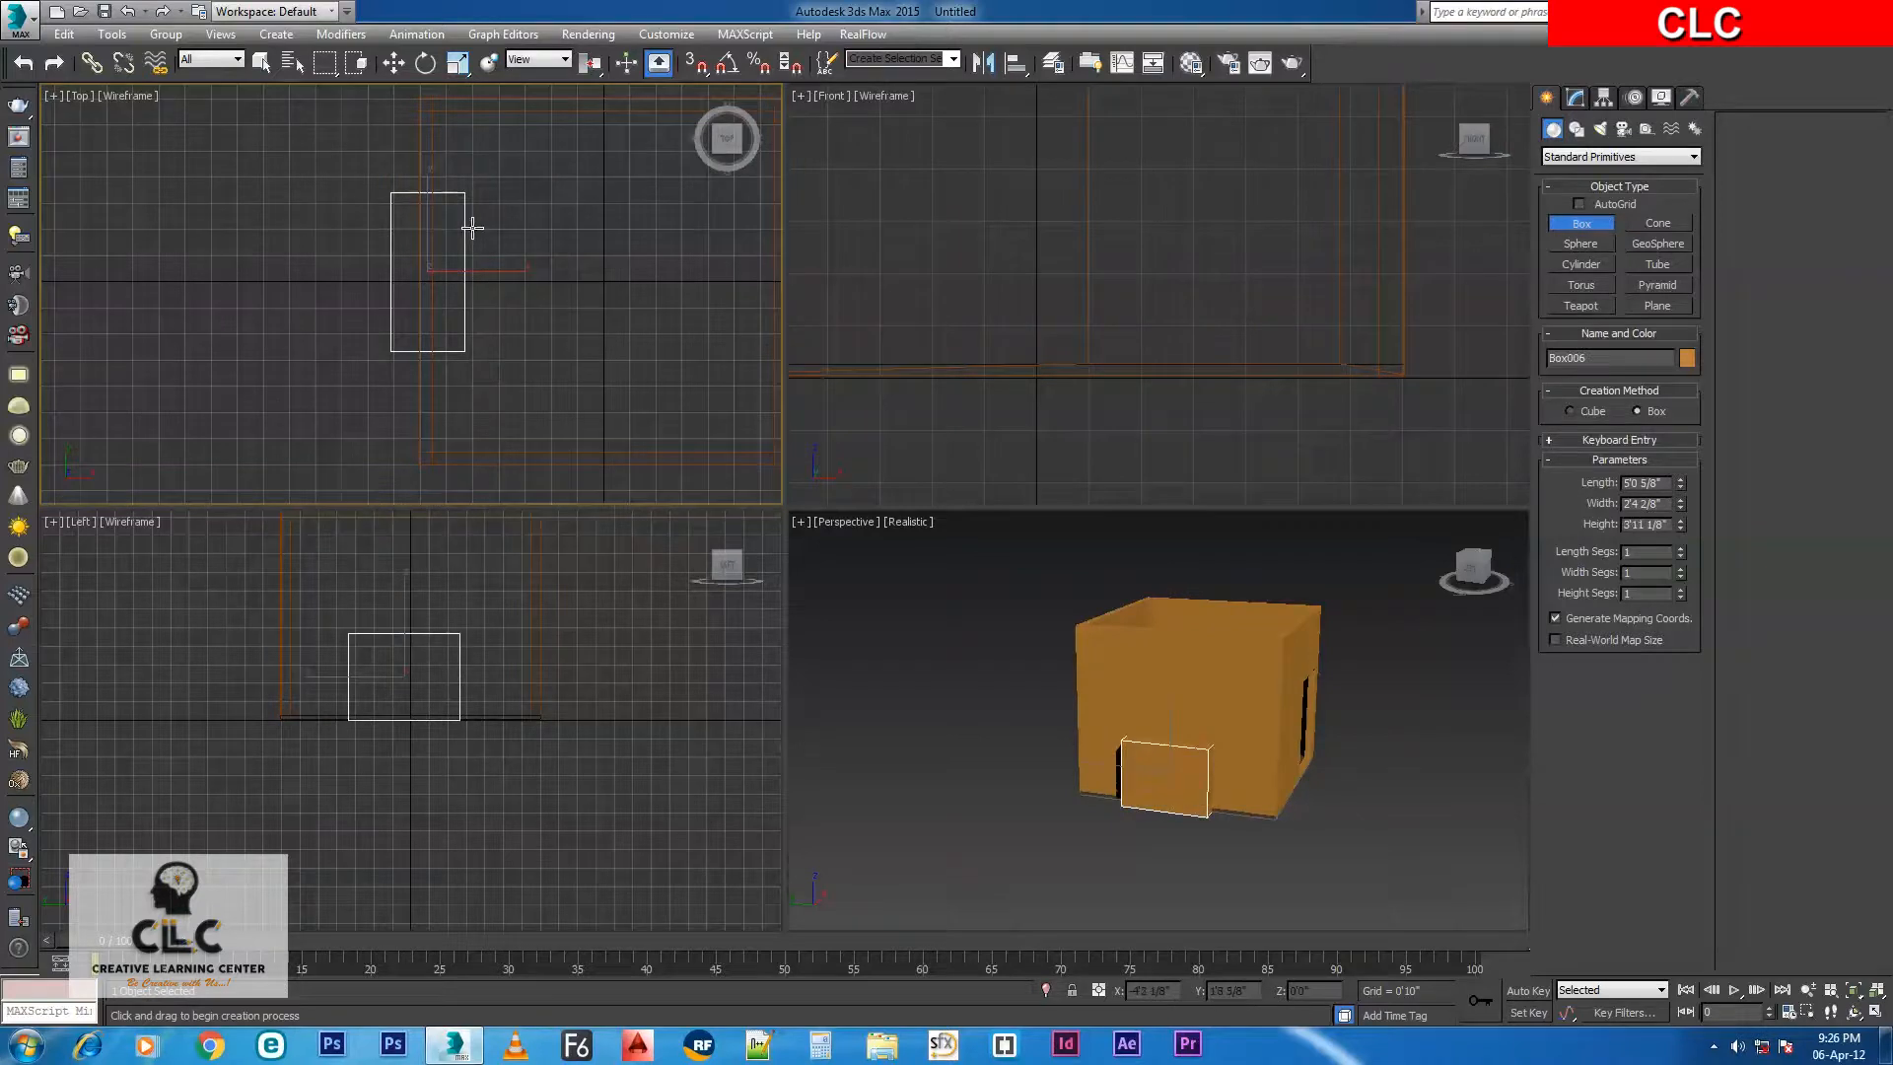
Set the new window block's height to 4'.
{"action": "left_click_drag", "start_coordinate": [1672, 524], "coordinate": [1603, 523]}
{"action": "type", "text": "4'"}
{"action": "key", "text": "Return"}
Raise the window block to a Z position of 3'.
{"action": "middle_click_drag", "start_coordinate": [971, 262], "coordinate": [1076, 349]}
{"action": "scroll", "coordinate": [1110, 325], "scroll_direction": "down", "scroll_amount": 2}
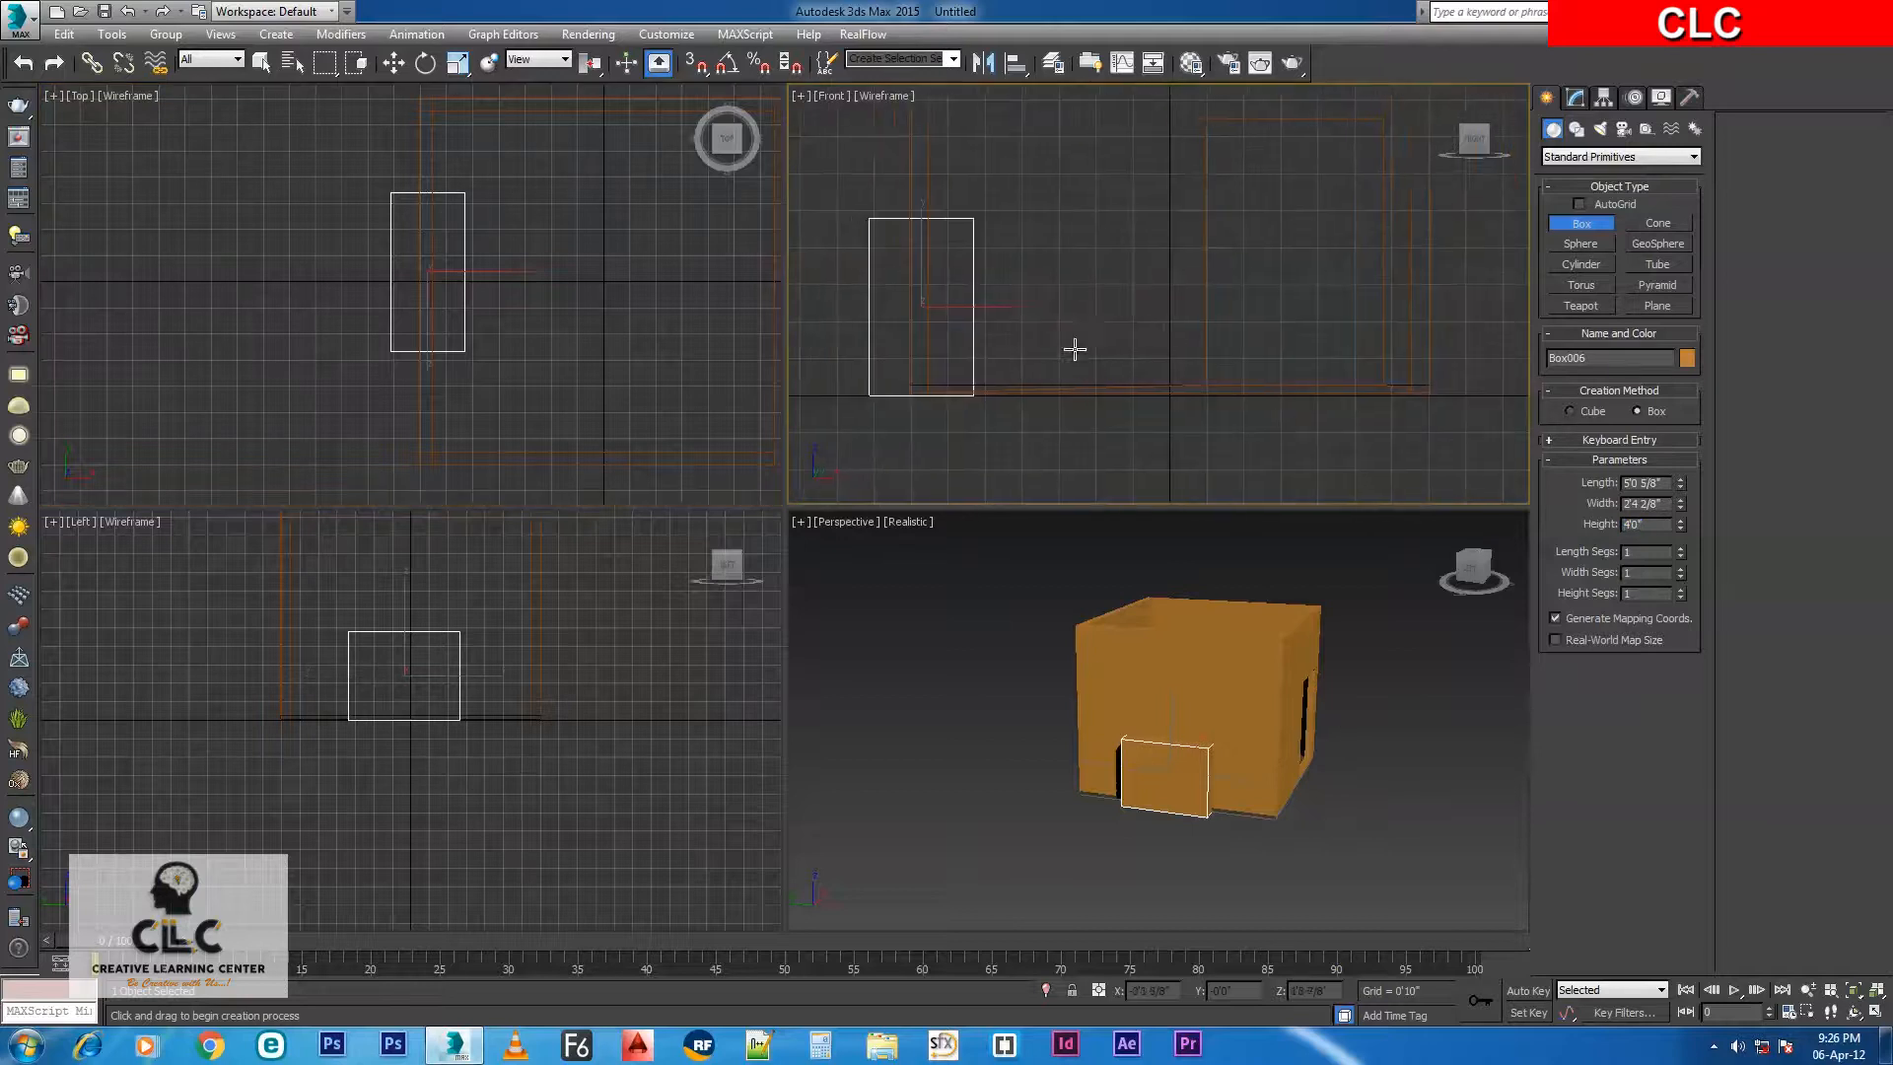
{"action": "left_click", "coordinate": [393, 62]}
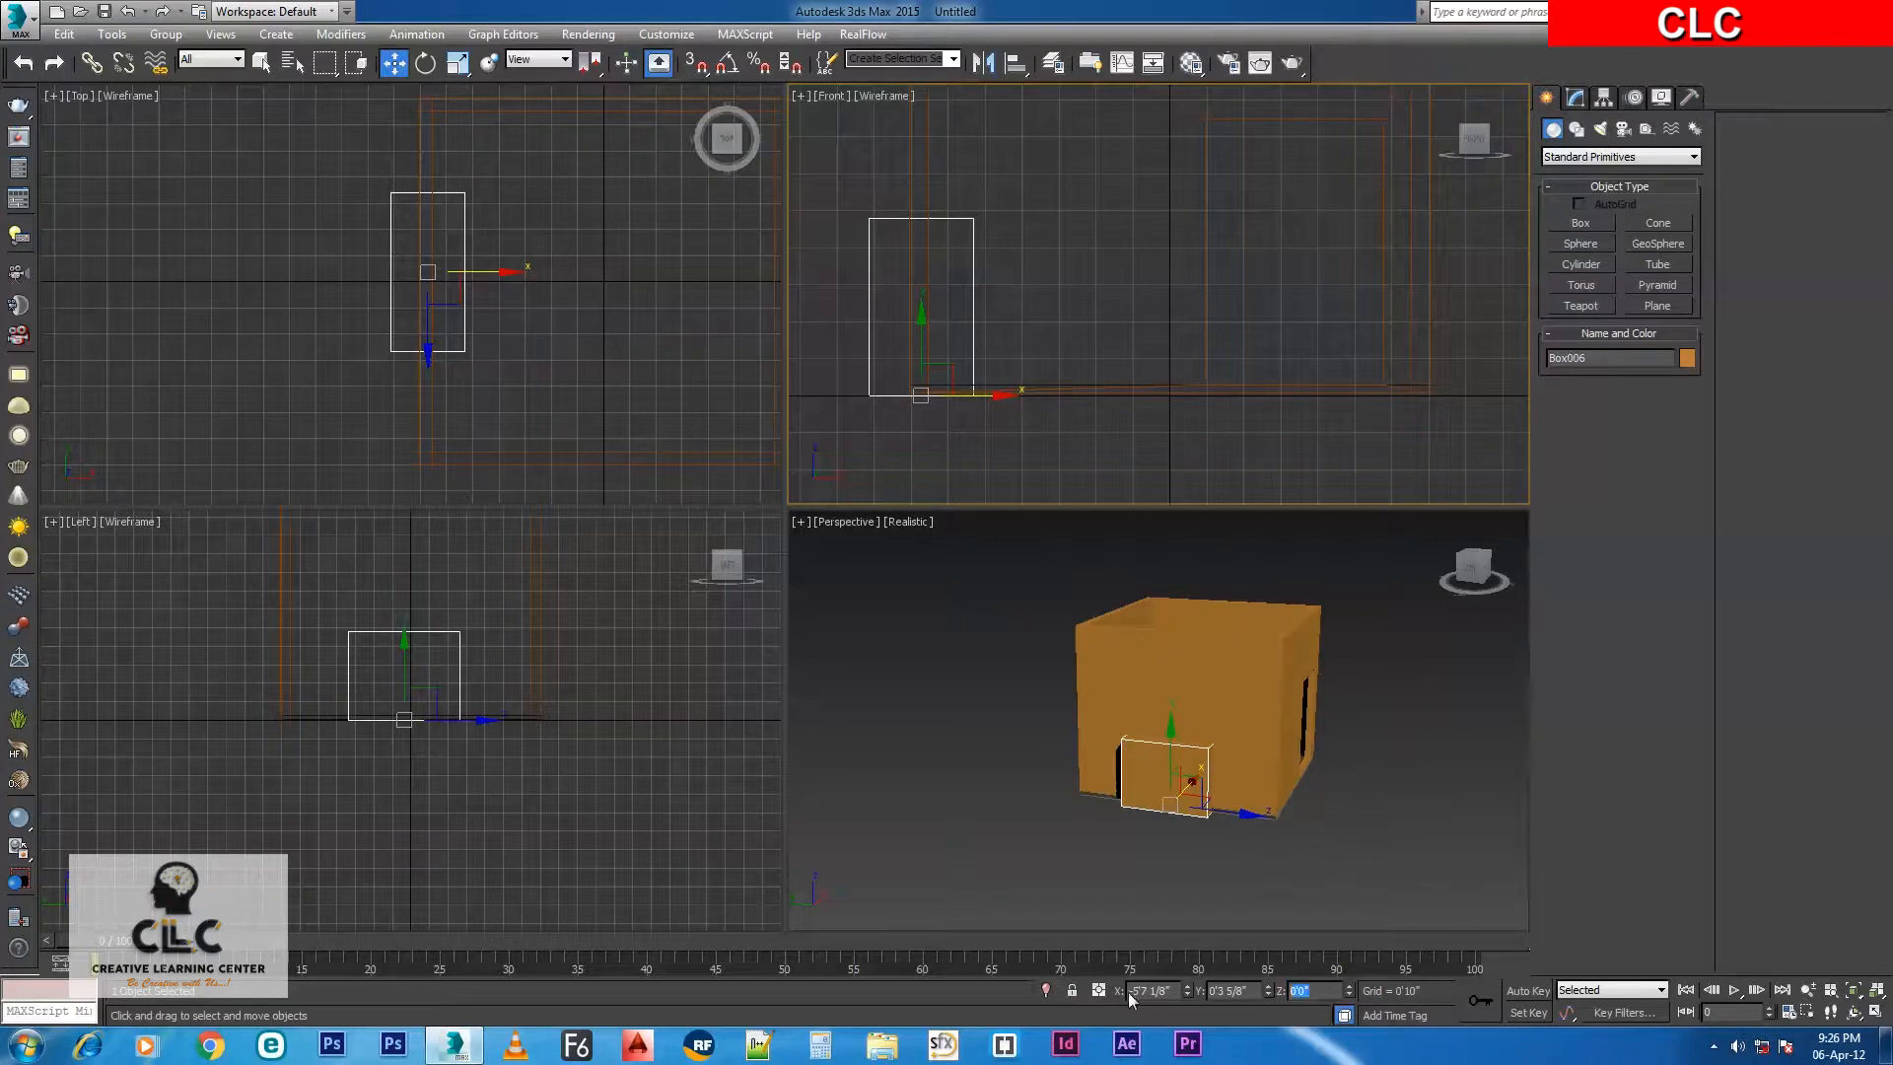
{"action": "type", "text": "3'"}
{"action": "key", "text": "Return"}
{"action": "left_click", "coordinate": [1170, 678]}
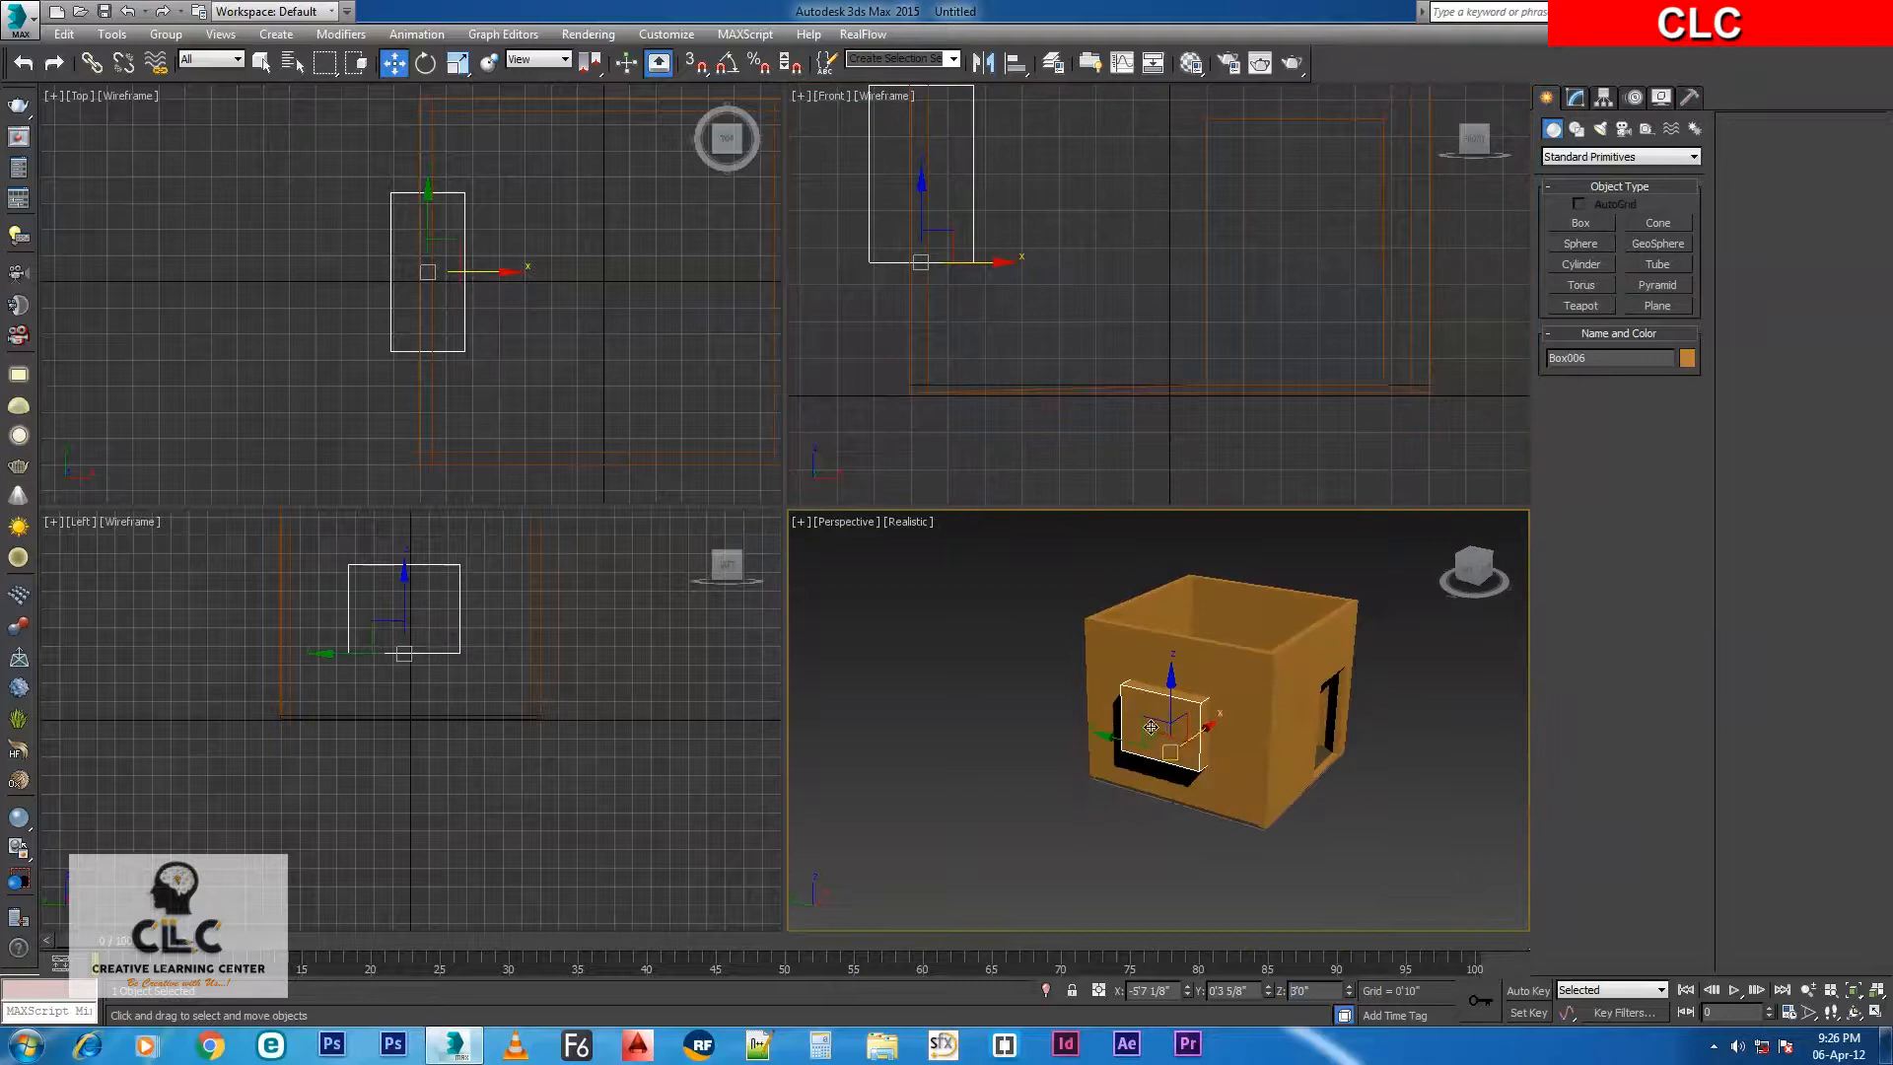
Cut the window opening by subtracting the window block from the left wall with a Boolean Subtraction (A-B) in the enlarged Perspective view.
{"action": "scroll", "coordinate": [1163, 718], "scroll_direction": "up", "scroll_amount": 3}
{"action": "middle_click_drag", "start_coordinate": [1163, 718], "coordinate": [1274, 730], "text": "alt"}
{"action": "scroll", "coordinate": [1276, 716], "scroll_direction": "down", "scroll_amount": 4}
{"action": "key", "text": "alt+w"}
{"action": "middle_click_drag", "start_coordinate": [992, 617], "coordinate": [1042, 696]}
{"action": "left_click", "coordinate": [950, 445]}
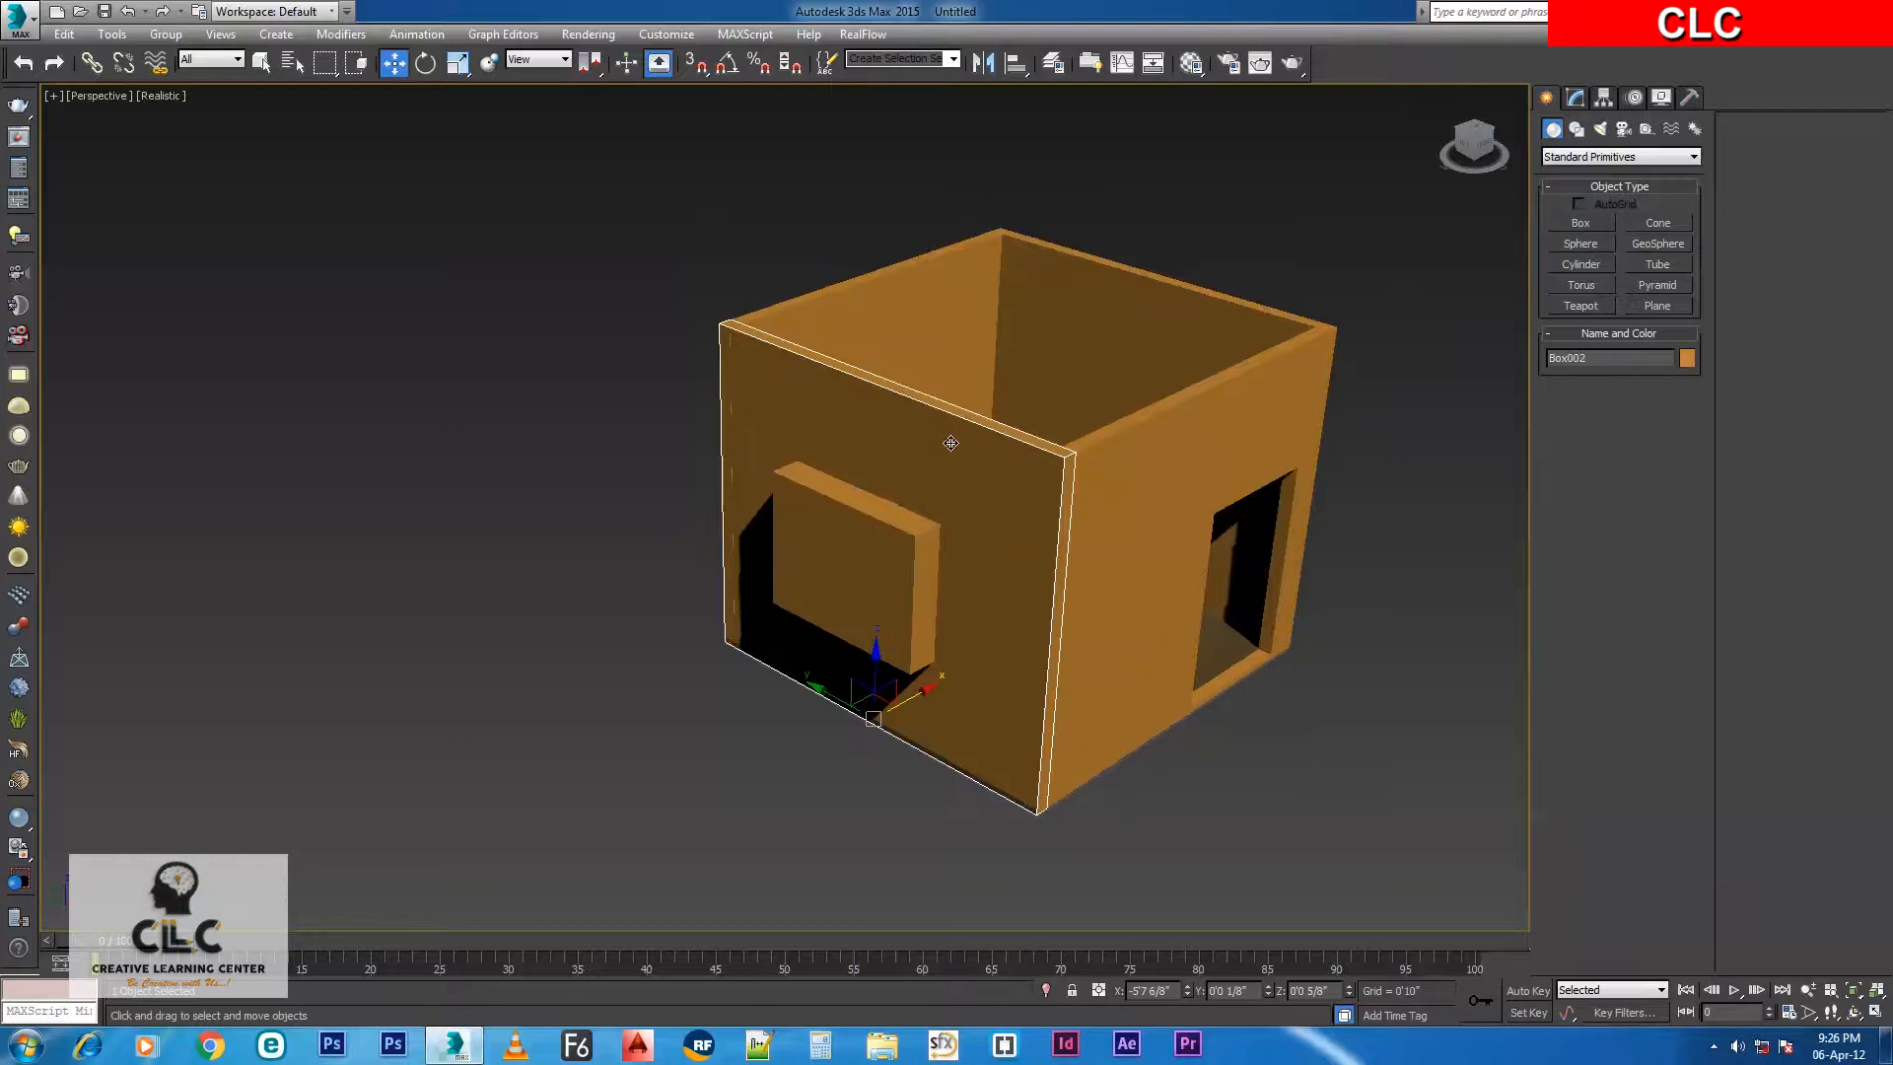
{"action": "left_click", "coordinate": [1599, 161]}
{"action": "left_click", "coordinate": [1576, 198]}
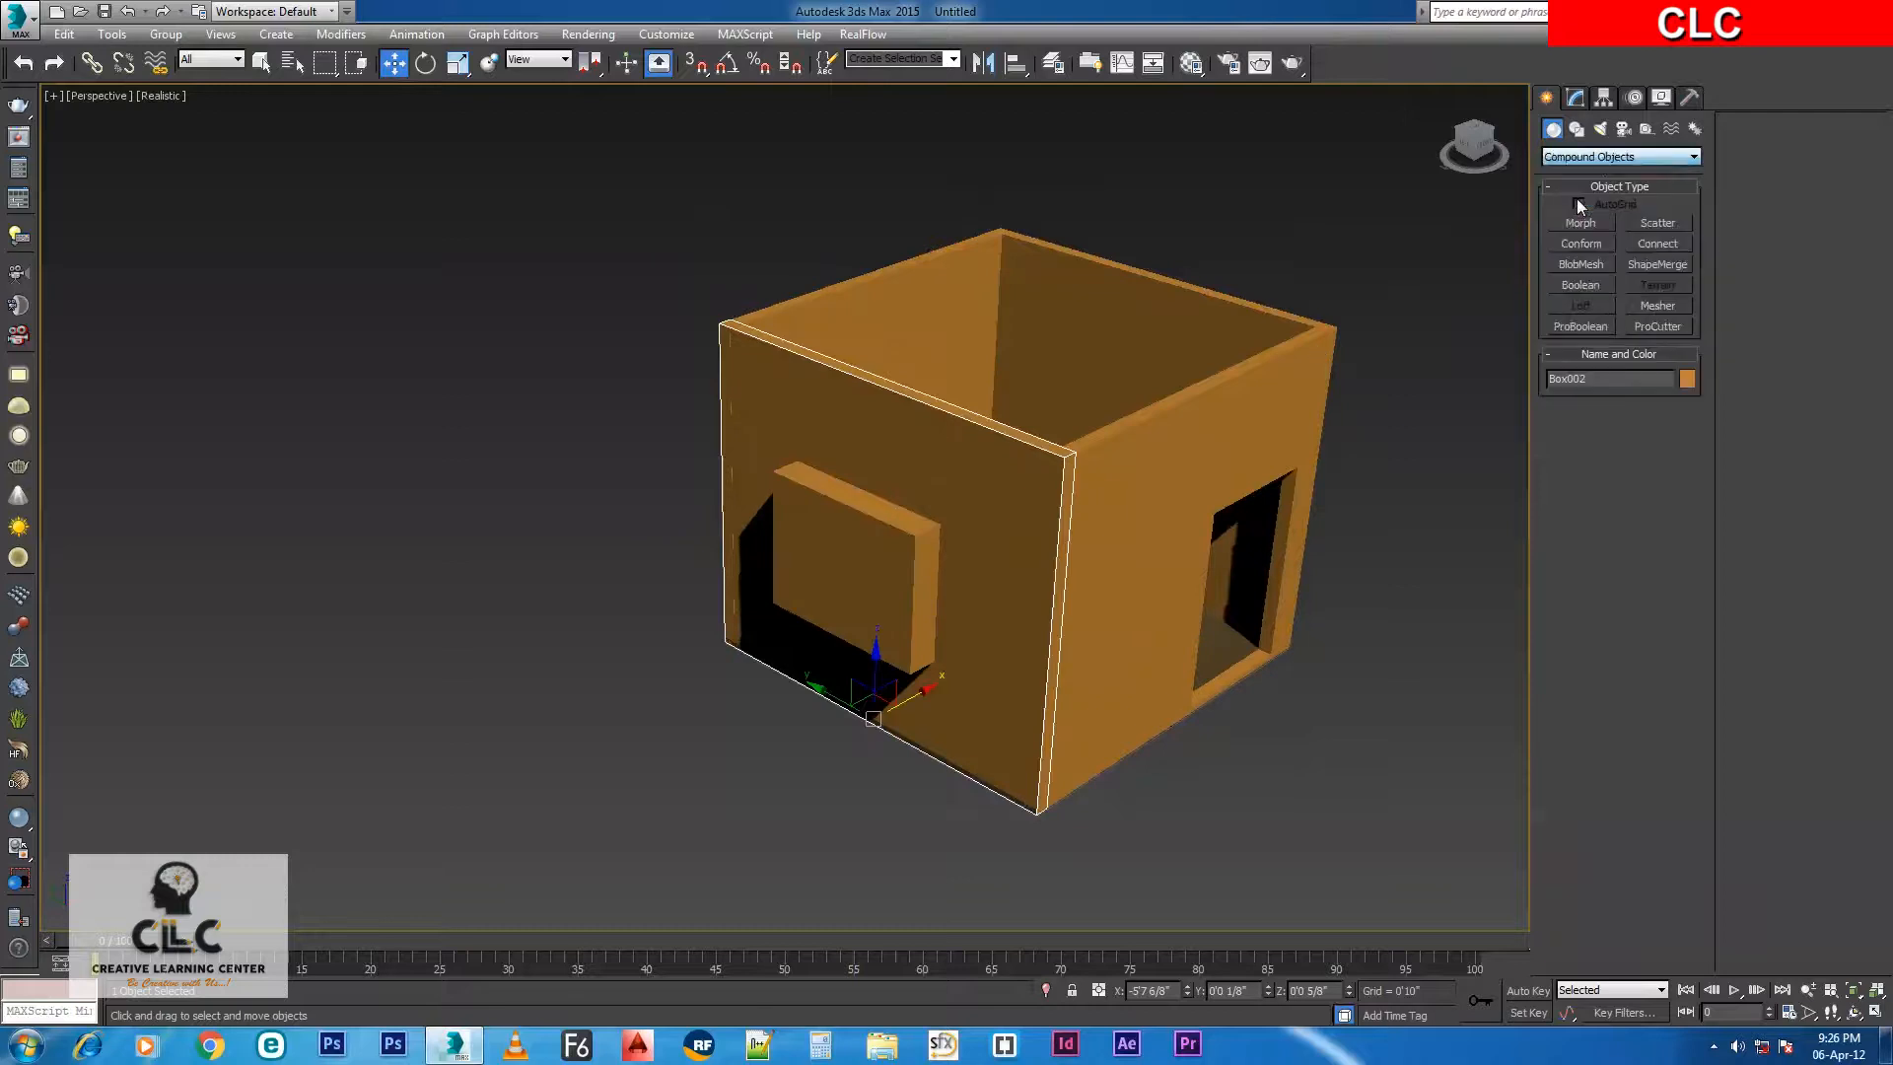
{"action": "left_click", "coordinate": [1581, 285]}
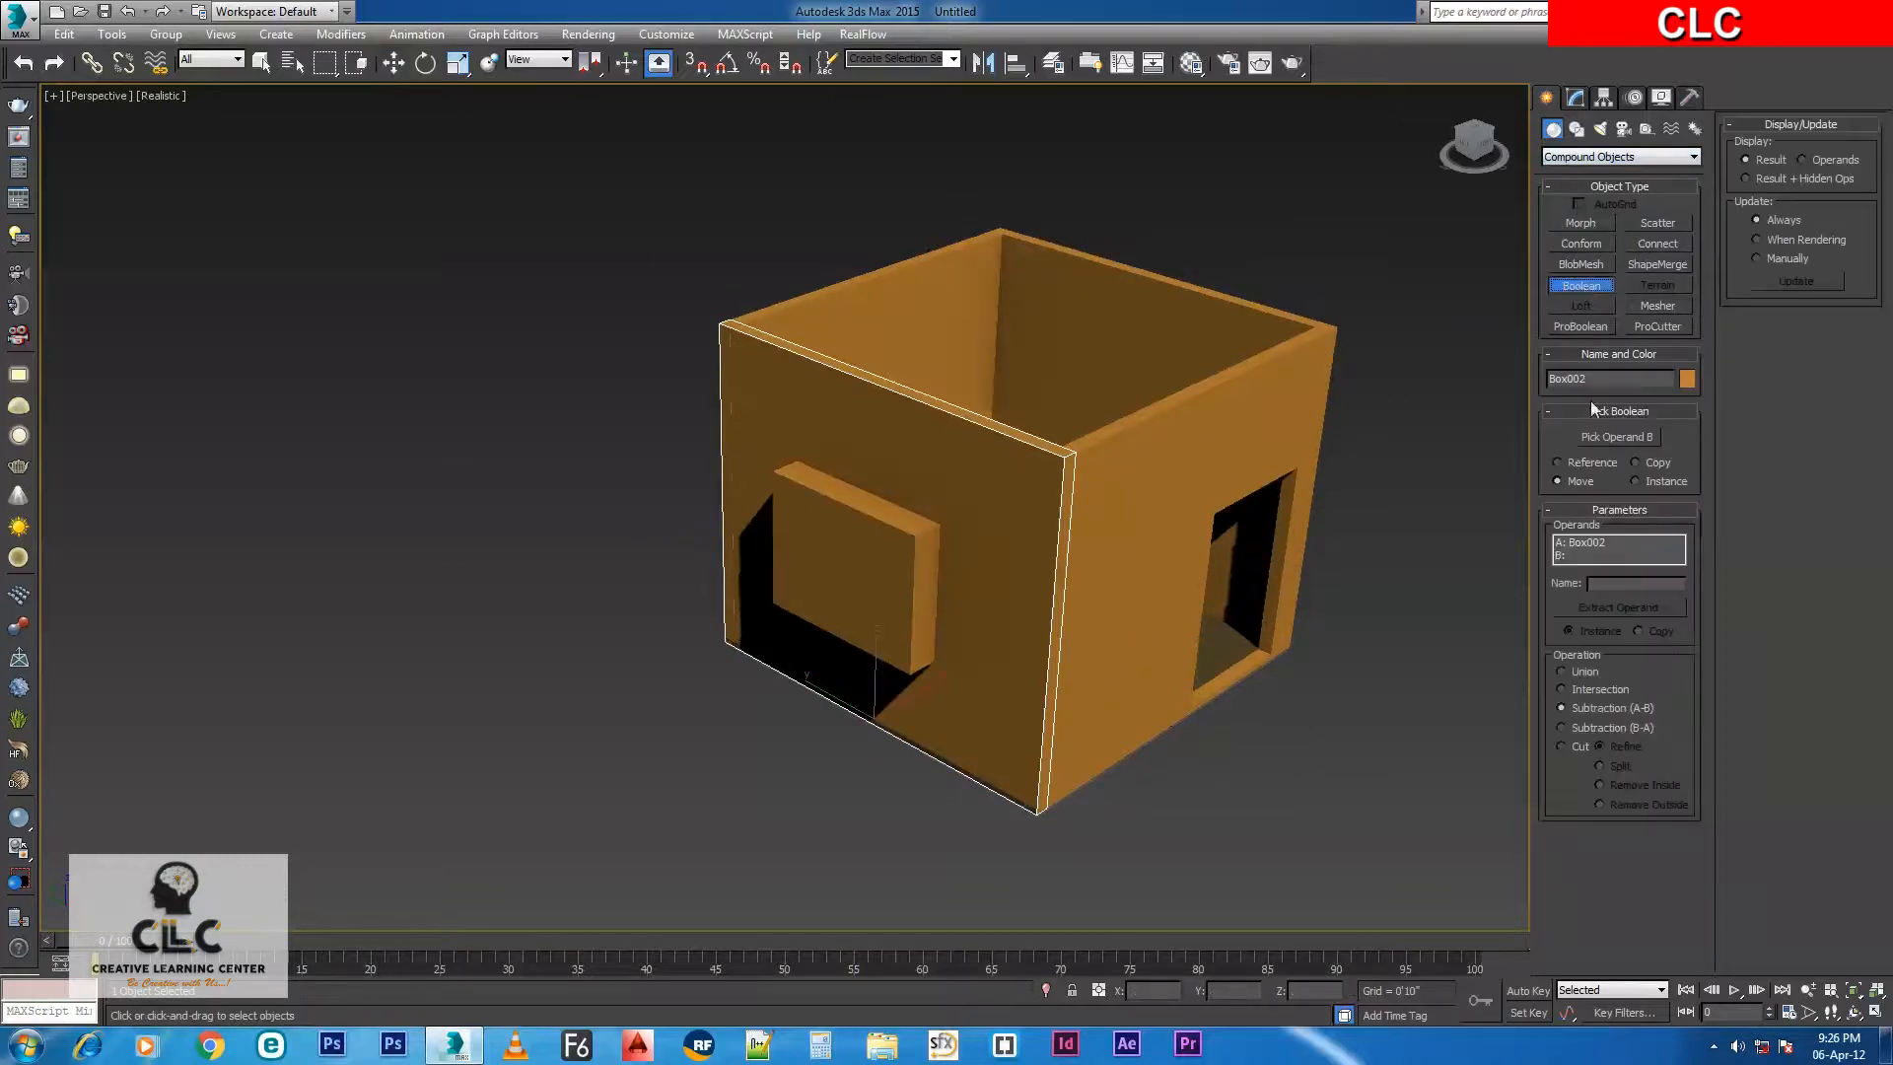
{"action": "left_click", "coordinate": [1607, 439]}
{"action": "left_click", "coordinate": [882, 577]}
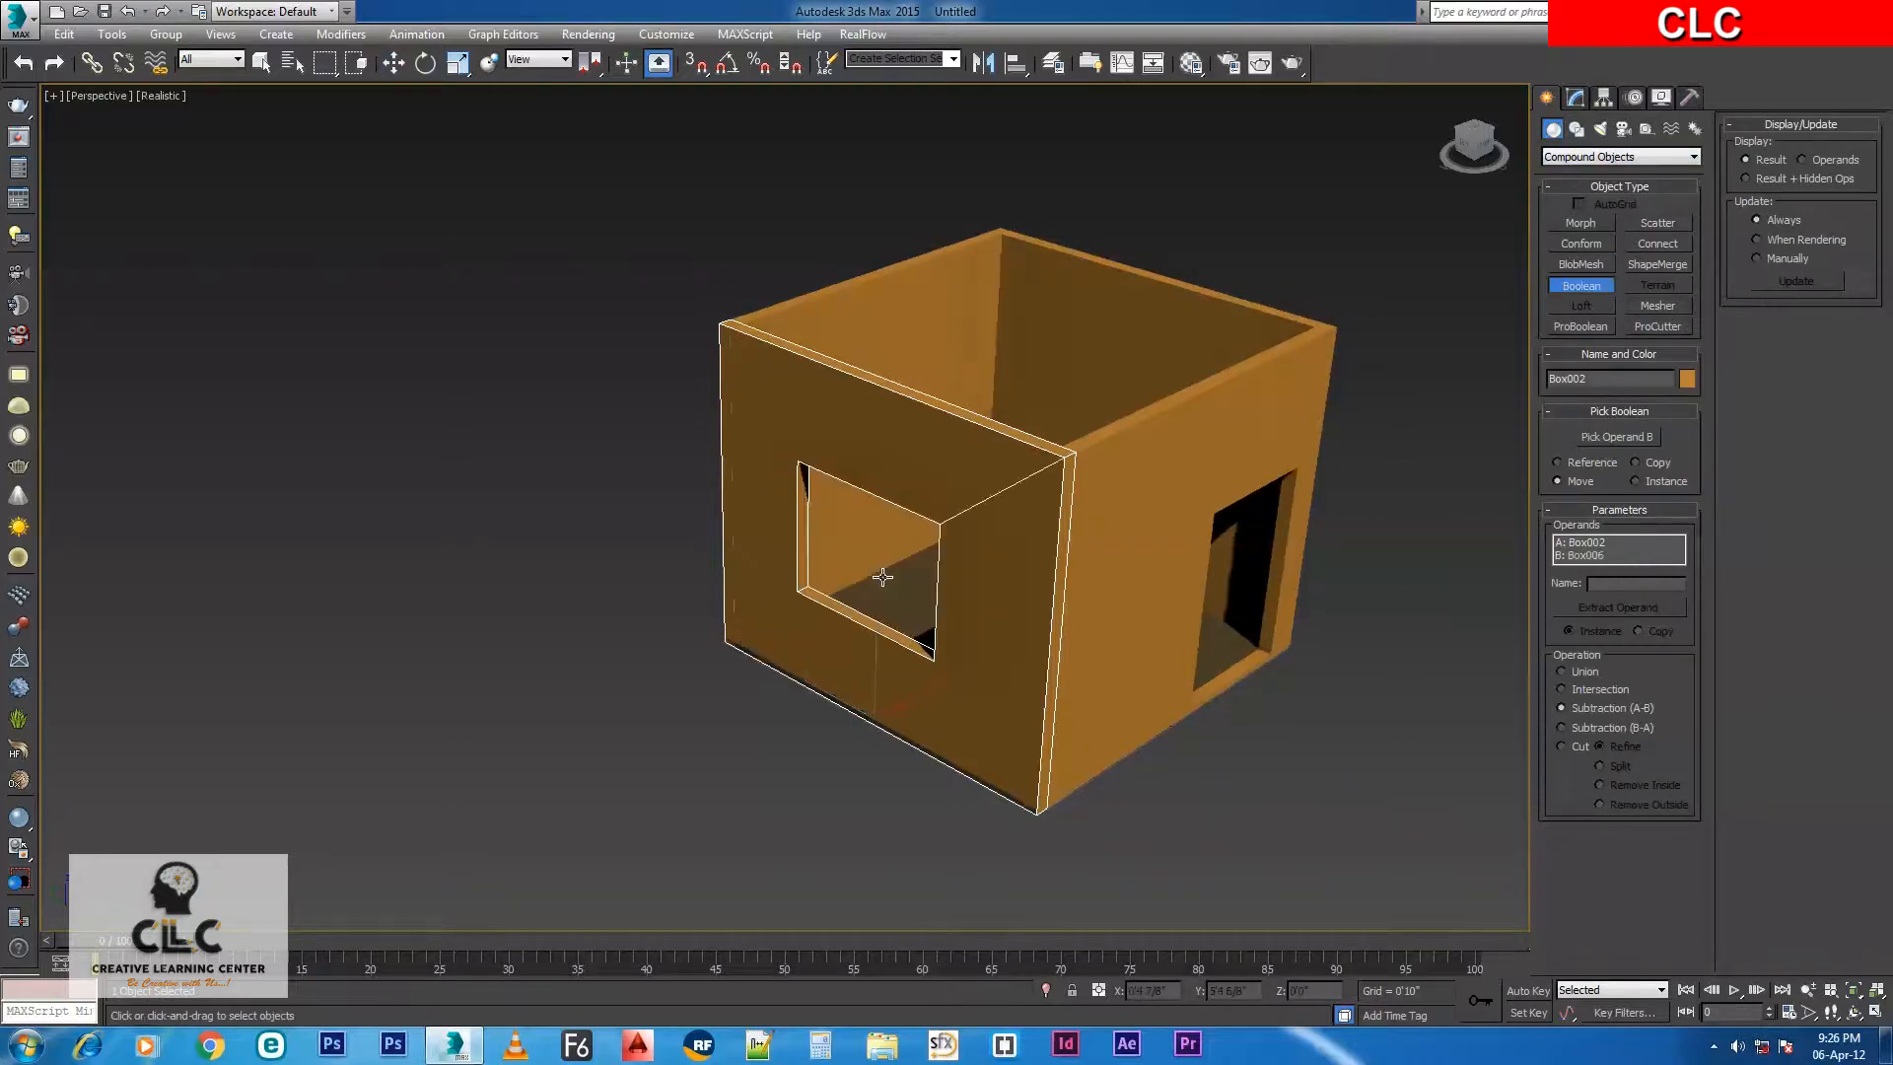
Examine the room's window and door openings from several sides, leave the Boolean command and clear the selection.
{"action": "middle_click_drag", "start_coordinate": [778, 602], "coordinate": [896, 493], "text": "alt"}
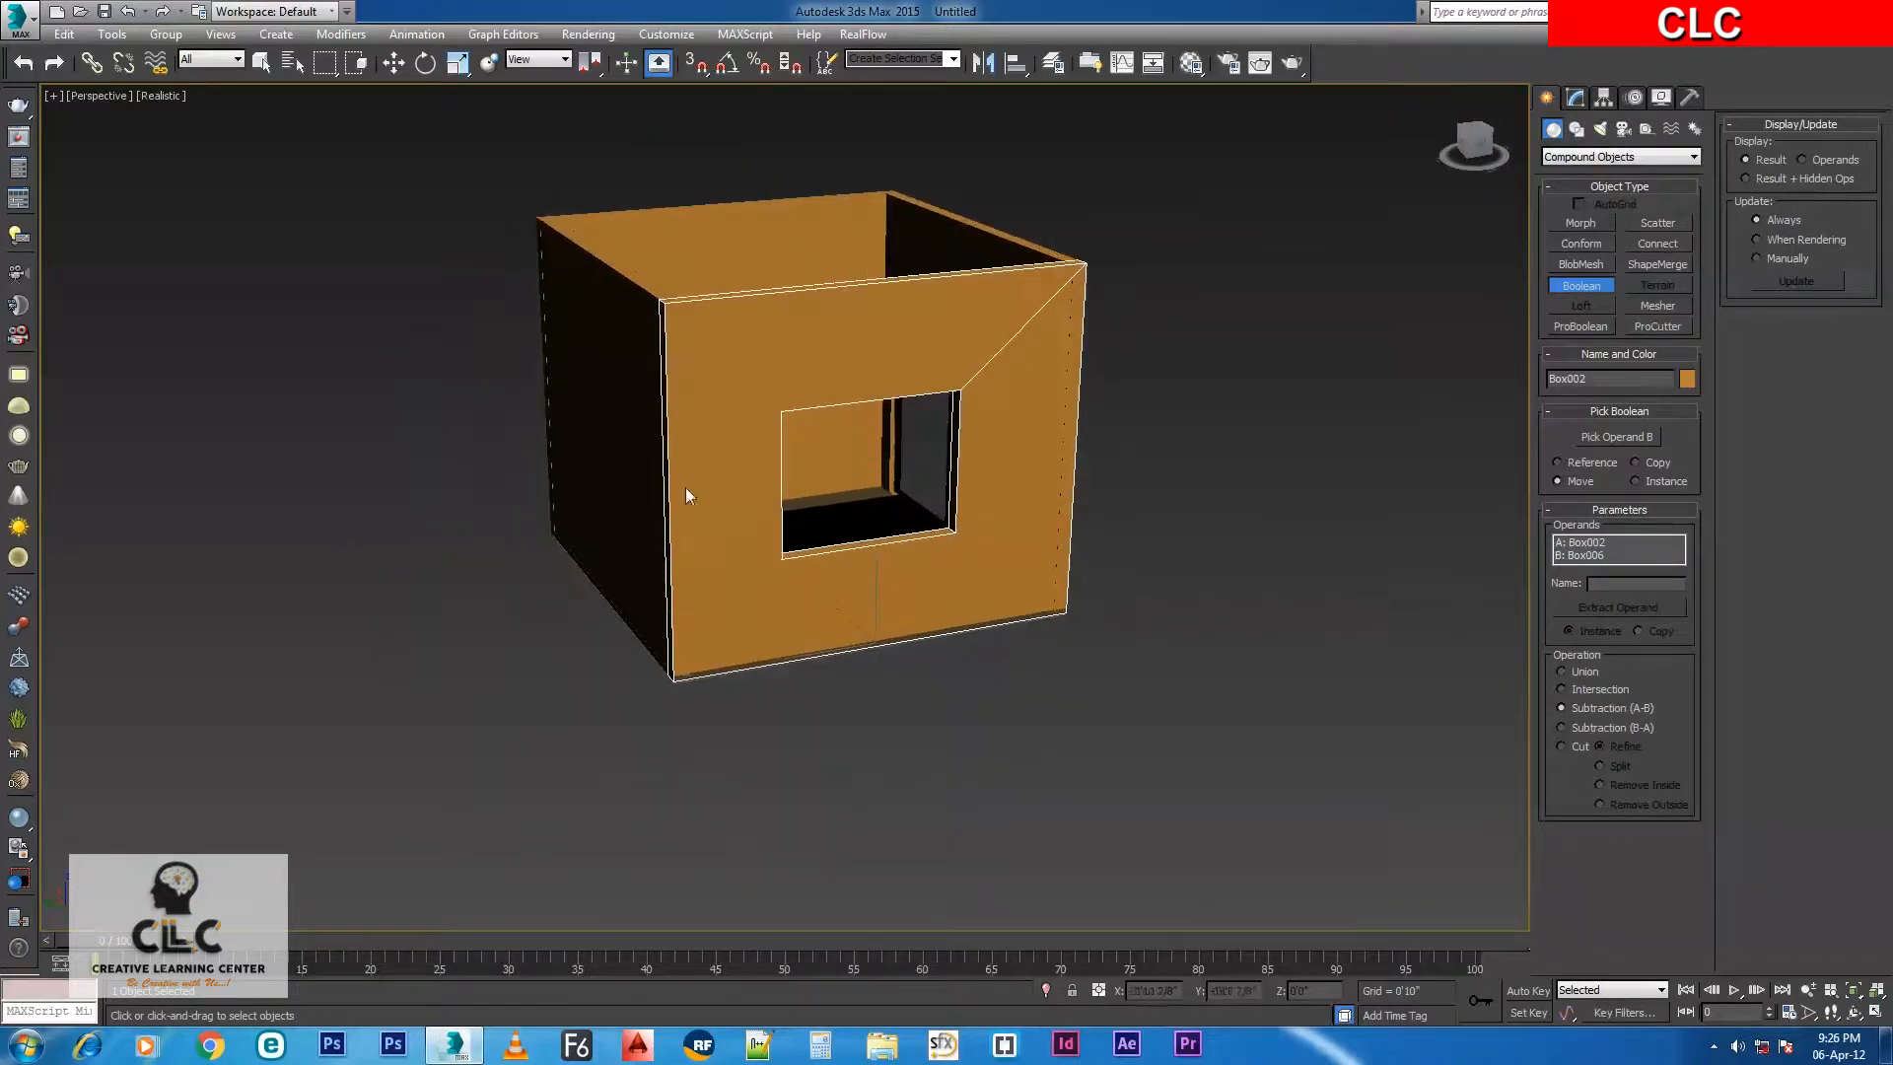
{"action": "middle_click_drag", "start_coordinate": [882, 365], "coordinate": [857, 607], "text": "alt"}
{"action": "middle_click_drag", "start_coordinate": [820, 465], "coordinate": [1503, 323], "text": "alt"}
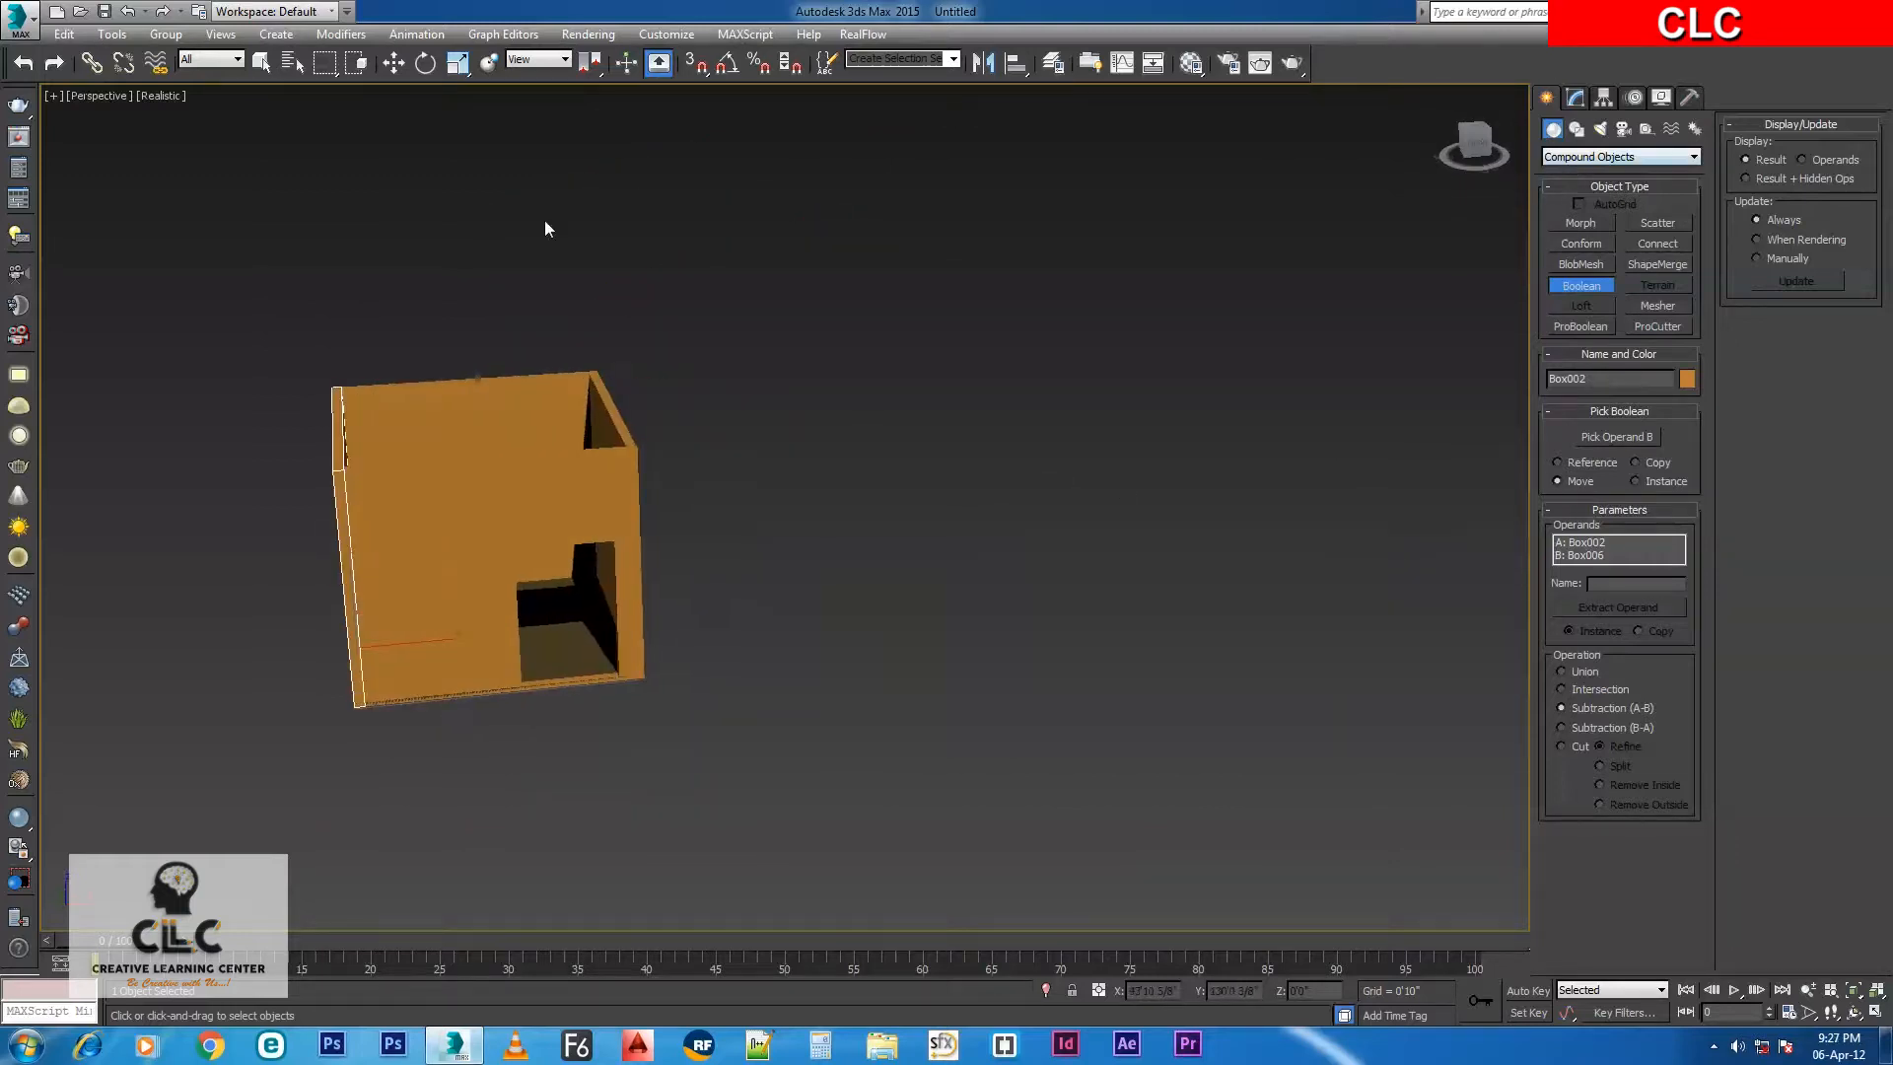
{"action": "middle_click_drag", "start_coordinate": [665, 541], "coordinate": [659, 509], "text": "alt"}
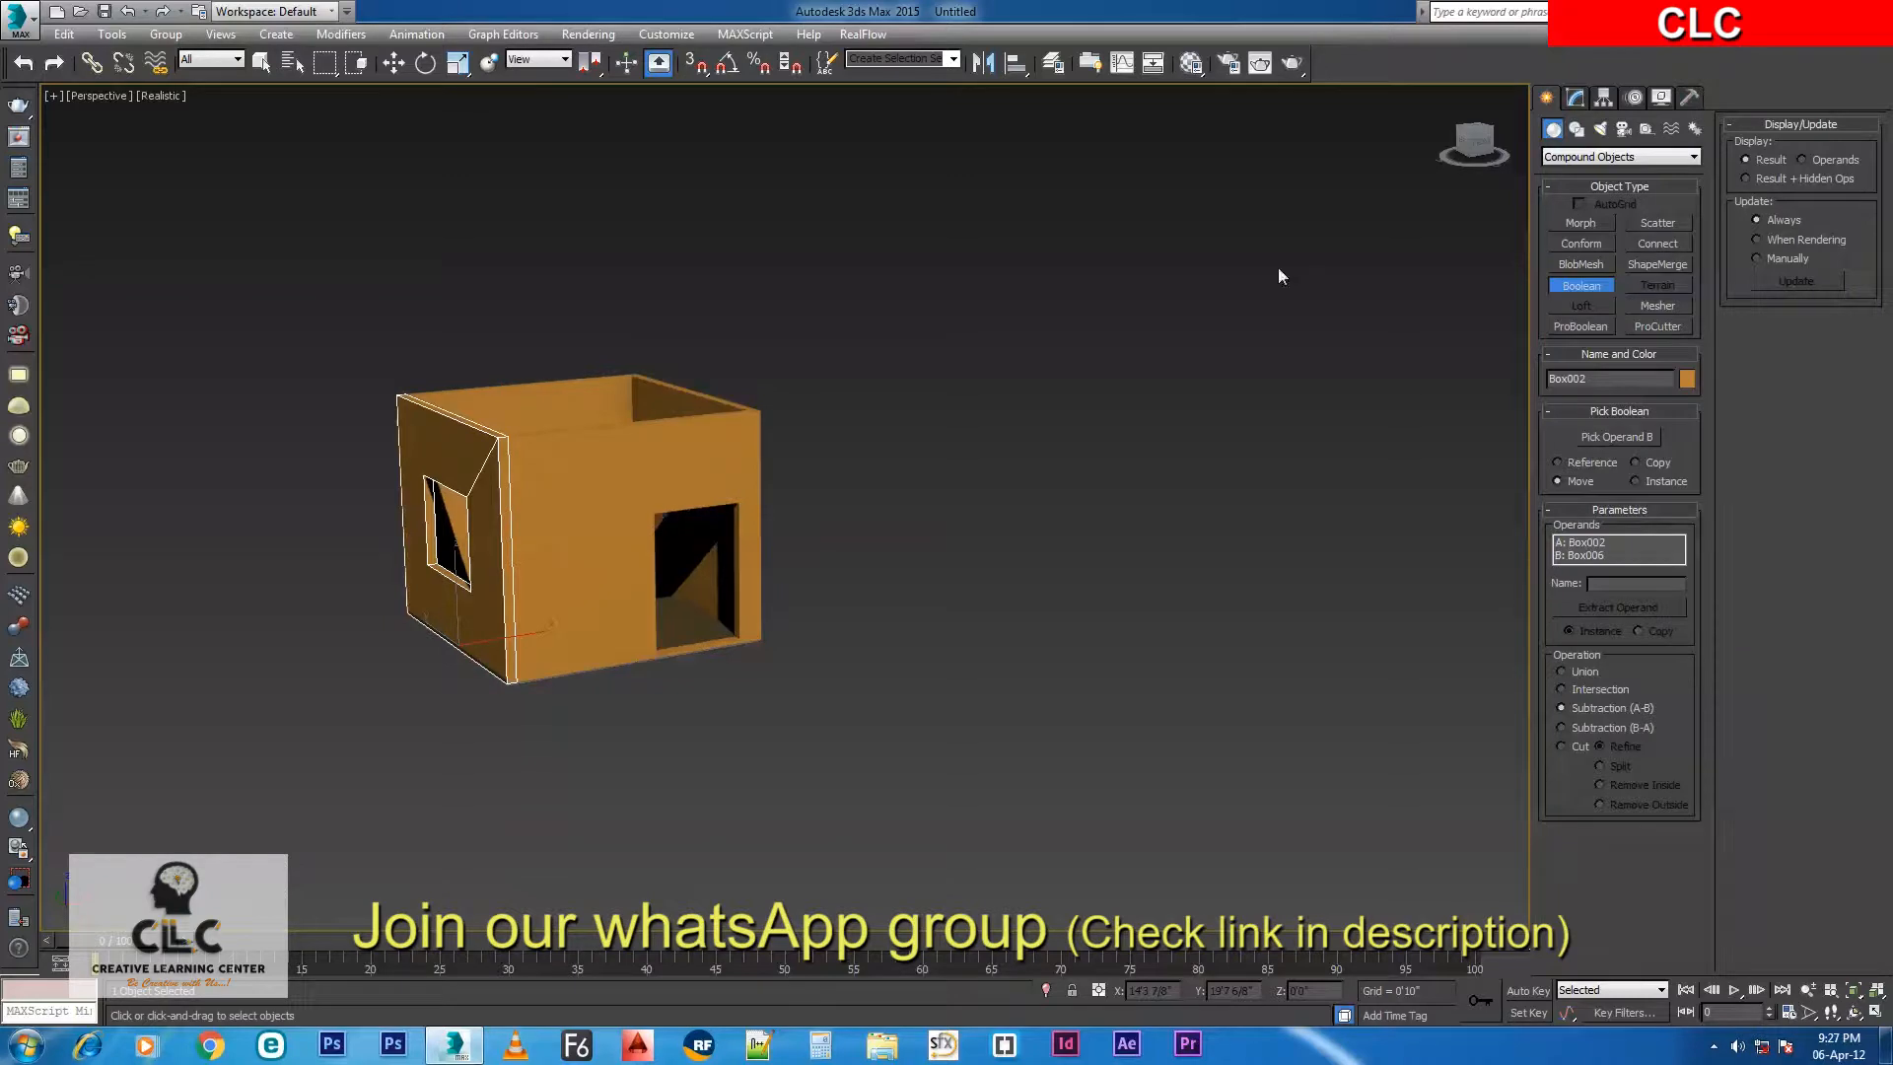
{"action": "middle_click_drag", "start_coordinate": [765, 655], "coordinate": [743, 688], "text": "alt"}
{"action": "left_click", "coordinate": [1581, 284]}
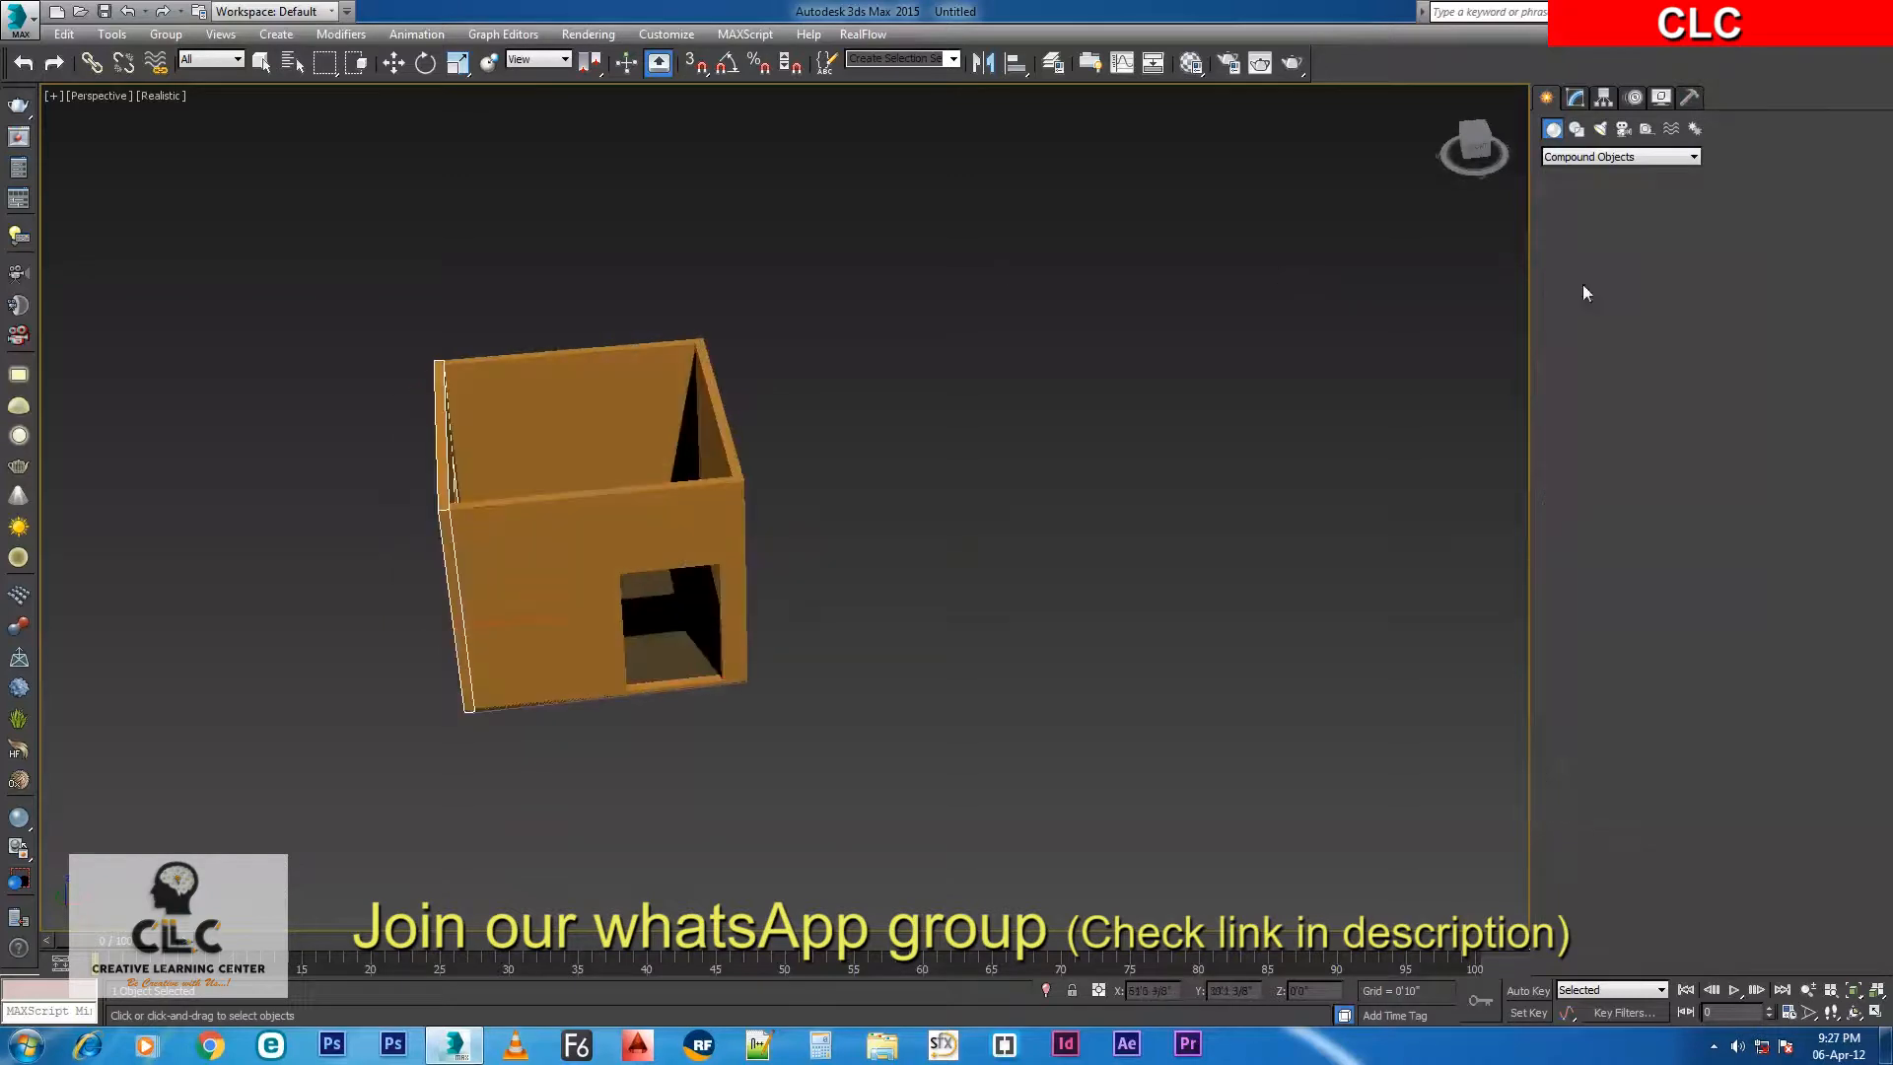
{"action": "left_click", "coordinate": [394, 64]}
{"action": "left_click", "coordinate": [988, 317]}
{"action": "middle_click_drag", "start_coordinate": [1211, 527], "coordinate": [1139, 434]}
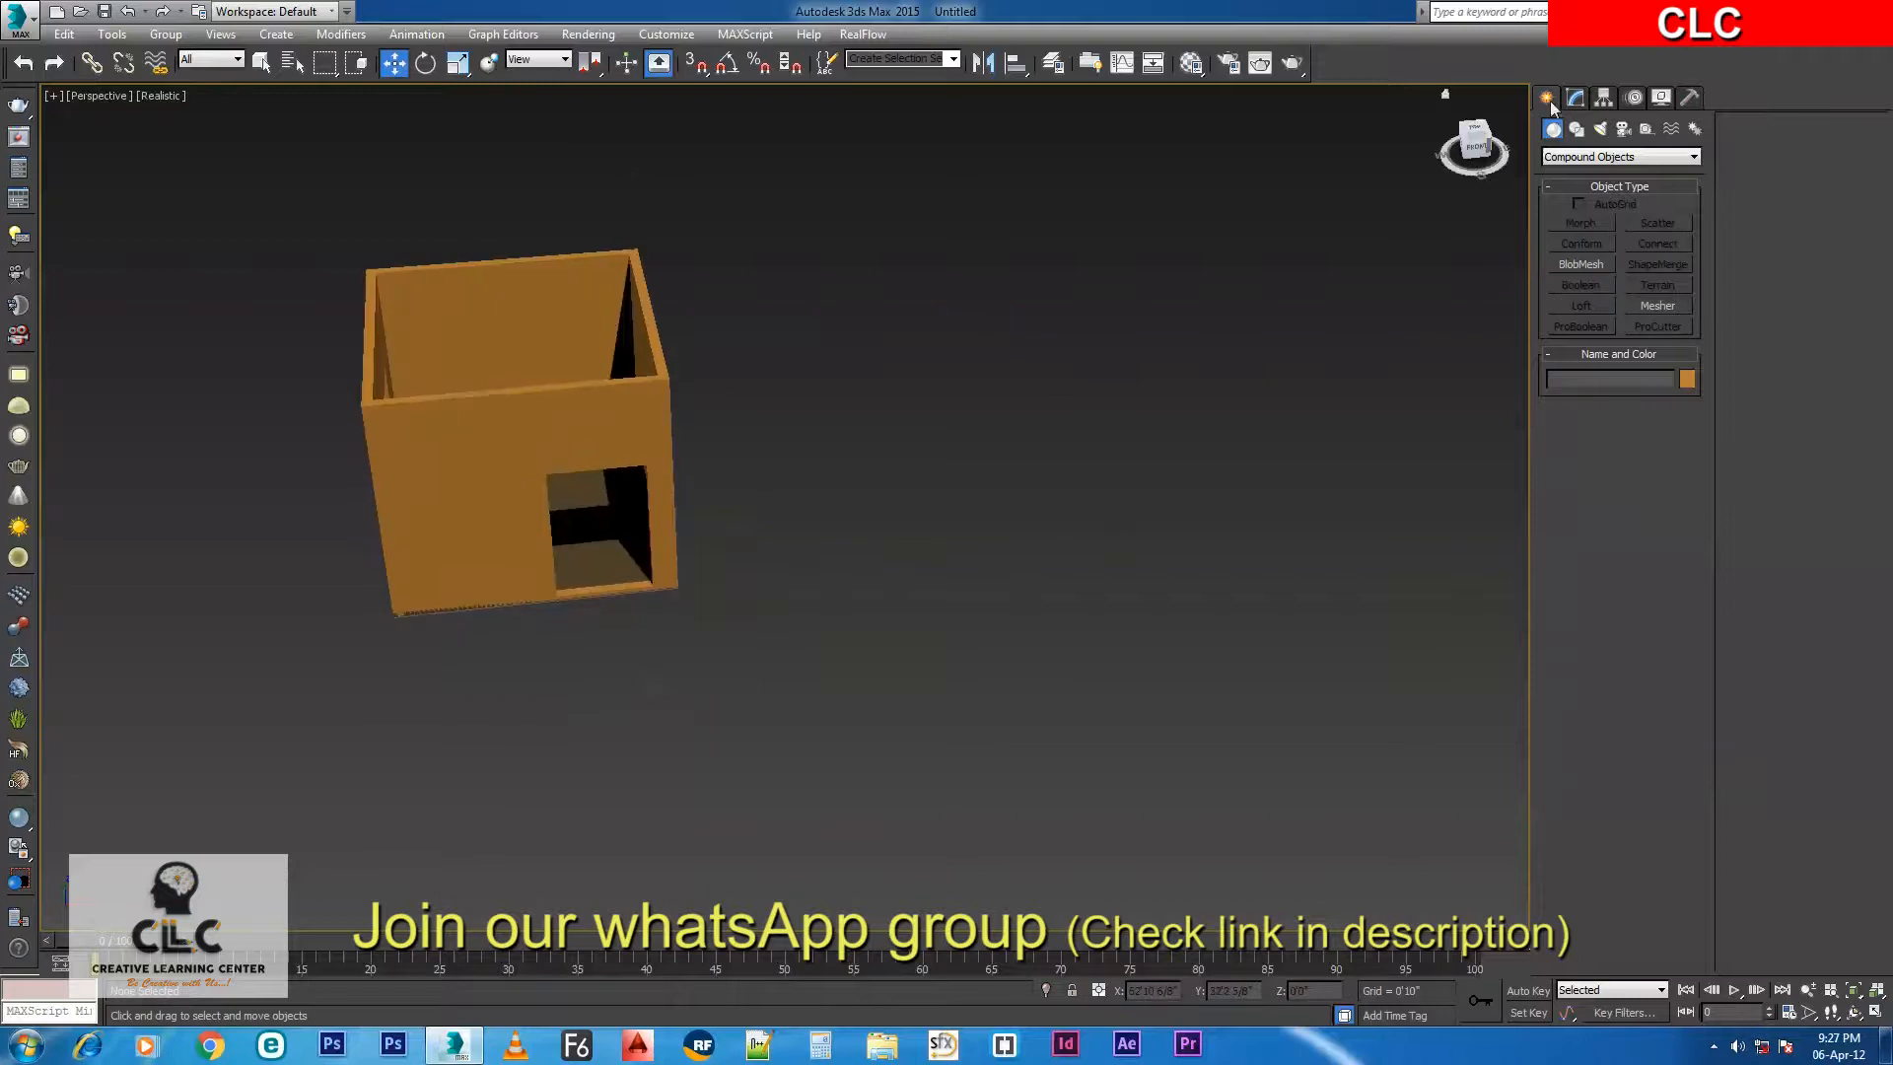
Draw a tall box beside the room in the Perspective view, about 5' long, 10'3" wide and 20'7" high.
{"action": "left_click", "coordinate": [1617, 157]}
{"action": "left_click", "coordinate": [1596, 174]}
{"action": "middle_click_drag", "start_coordinate": [1134, 532], "coordinate": [1000, 467], "text": "alt"}
{"action": "left_click", "coordinate": [1580, 223]}
{"action": "left_click_drag", "start_coordinate": [709, 491], "coordinate": [933, 590]}
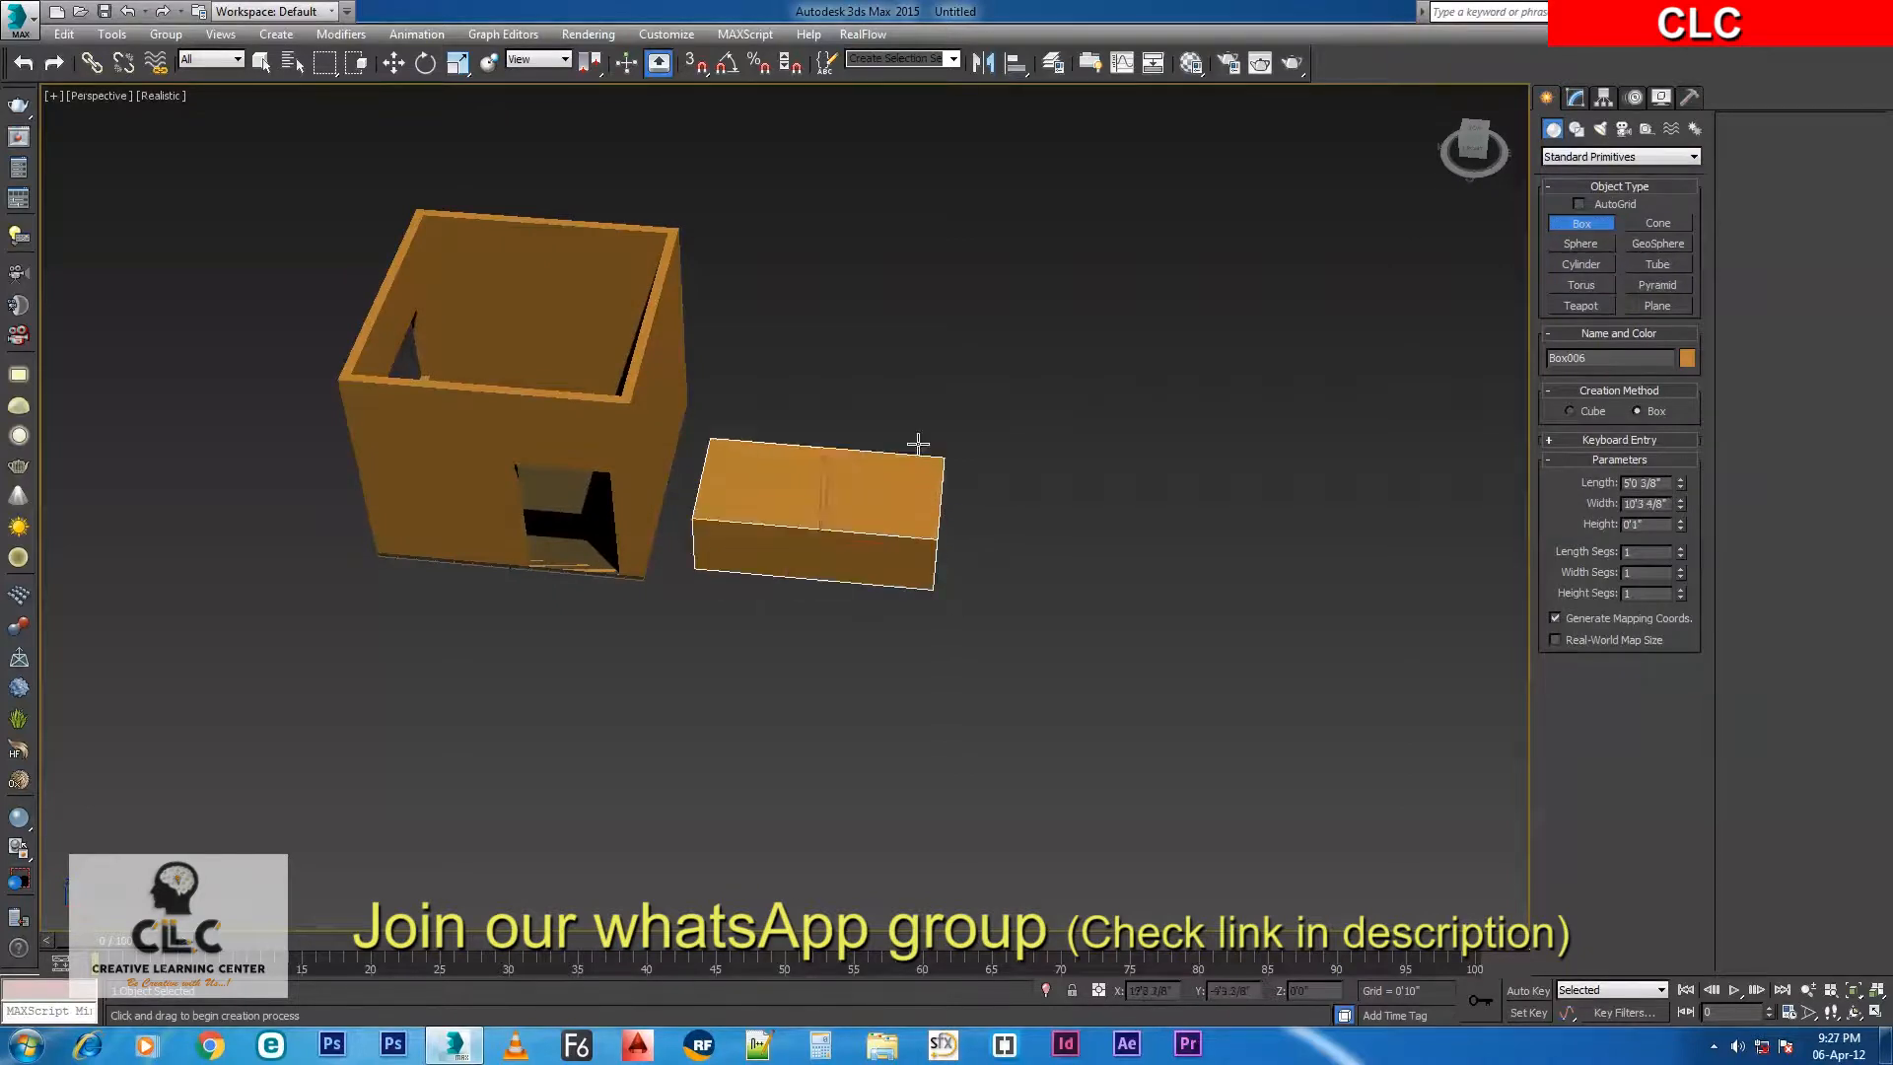
{"action": "left_click", "coordinate": [921, 126]}
{"action": "middle_click_drag", "start_coordinate": [760, 471], "coordinate": [874, 435], "text": "alt"}
{"action": "scroll", "coordinate": [845, 465], "scroll_direction": "up", "scroll_amount": 3}
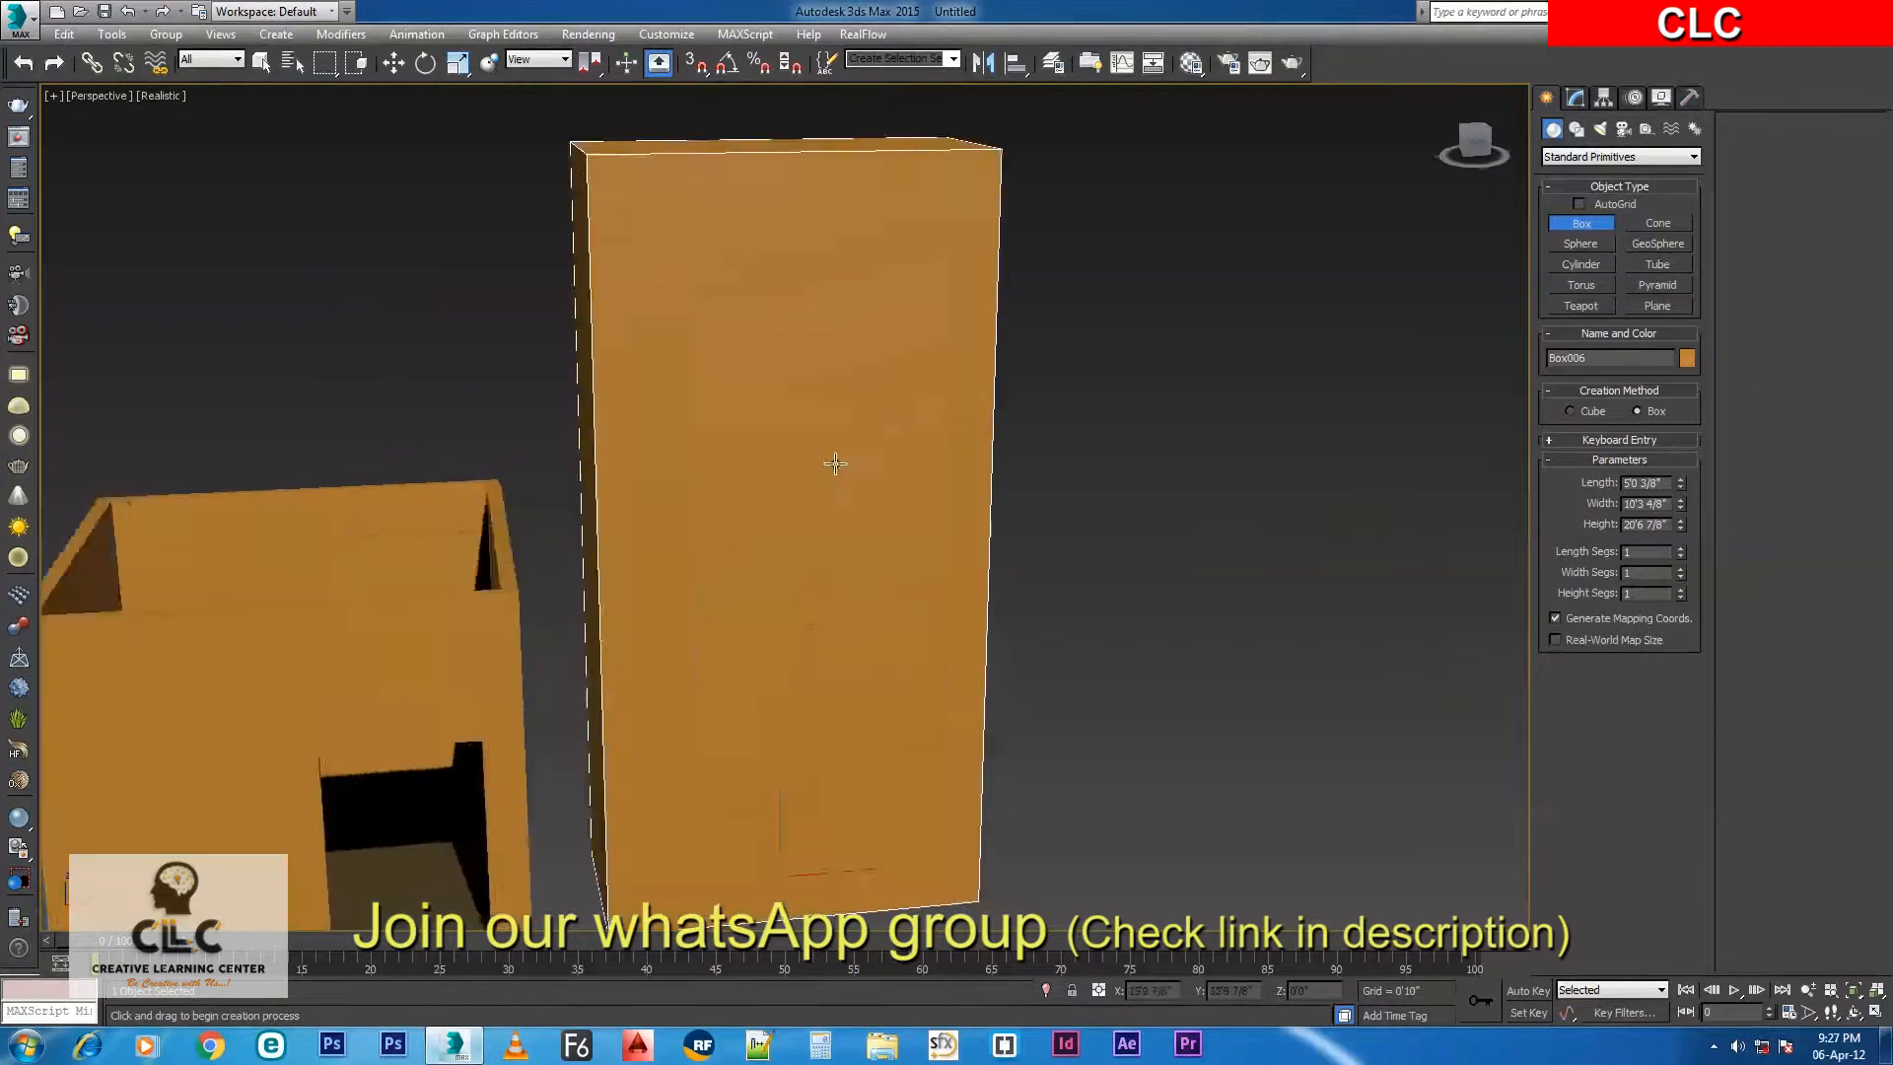
Draw a small box over the tall box's upper right area in the Front view, about 3'7" long, 3'5" wide and 7' high.
{"action": "scroll", "coordinate": [859, 465], "scroll_direction": "down", "scroll_amount": 3}
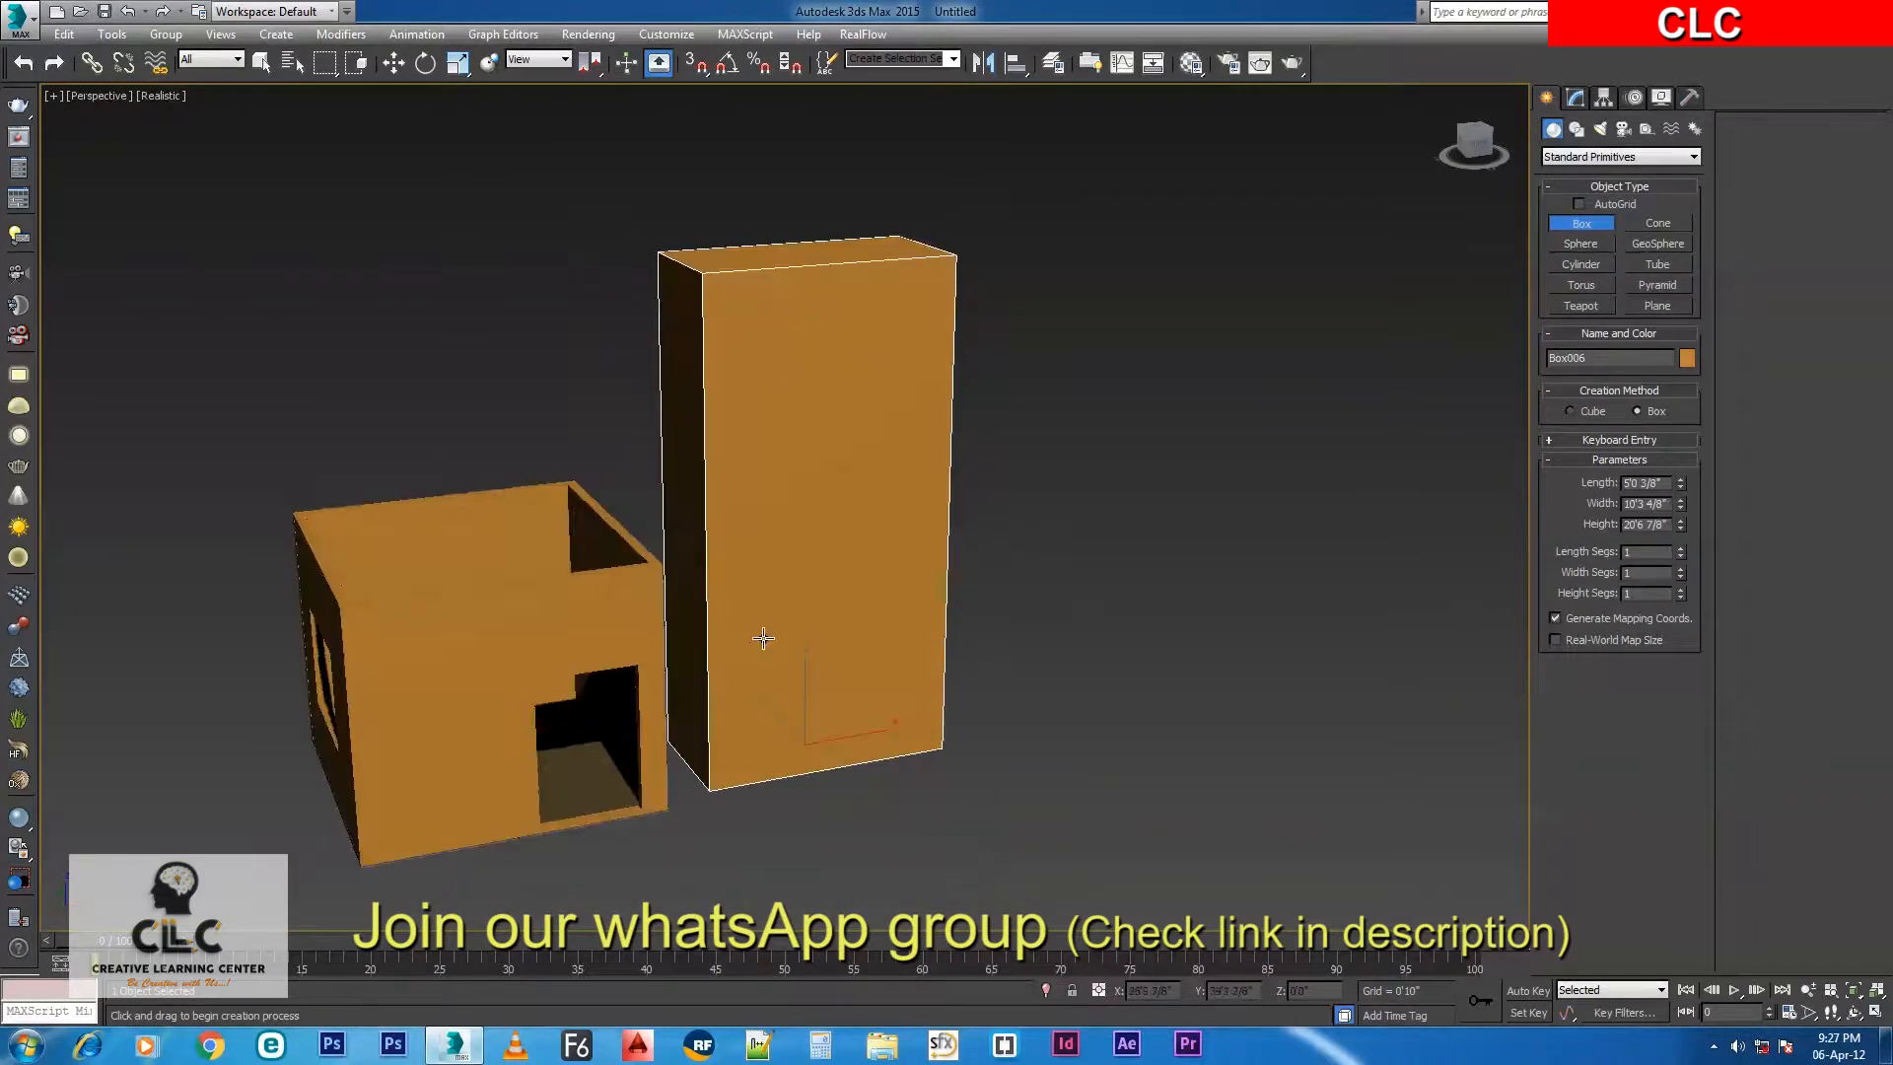
{"action": "scroll", "coordinate": [865, 292], "scroll_direction": "up", "scroll_amount": 2}
{"action": "scroll", "coordinate": [896, 352], "scroll_direction": "down", "scroll_amount": 2}
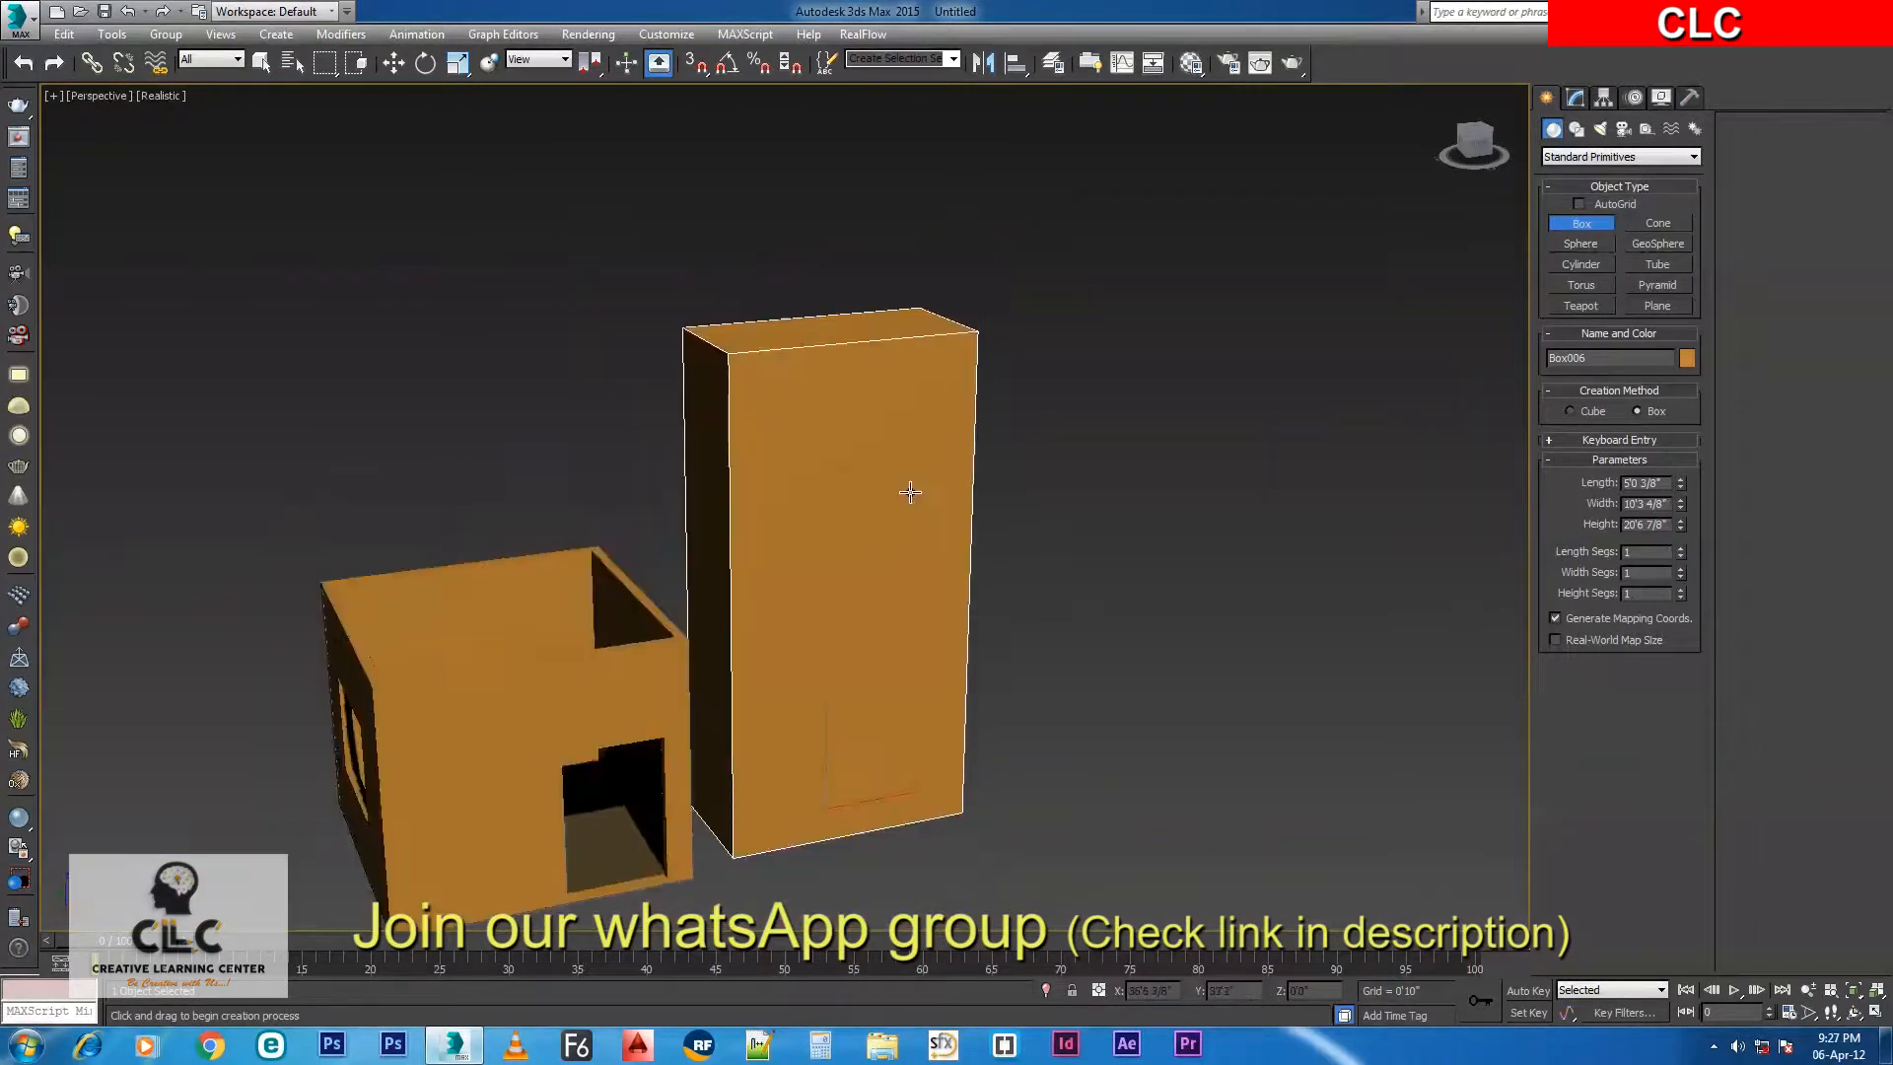
{"action": "scroll", "coordinate": [926, 524], "scroll_direction": "down", "scroll_amount": 2}
{"action": "middle_click_drag", "start_coordinate": [926, 524], "coordinate": [904, 529], "text": "alt"}
{"action": "scroll", "coordinate": [889, 477], "scroll_direction": "up", "scroll_amount": 2}
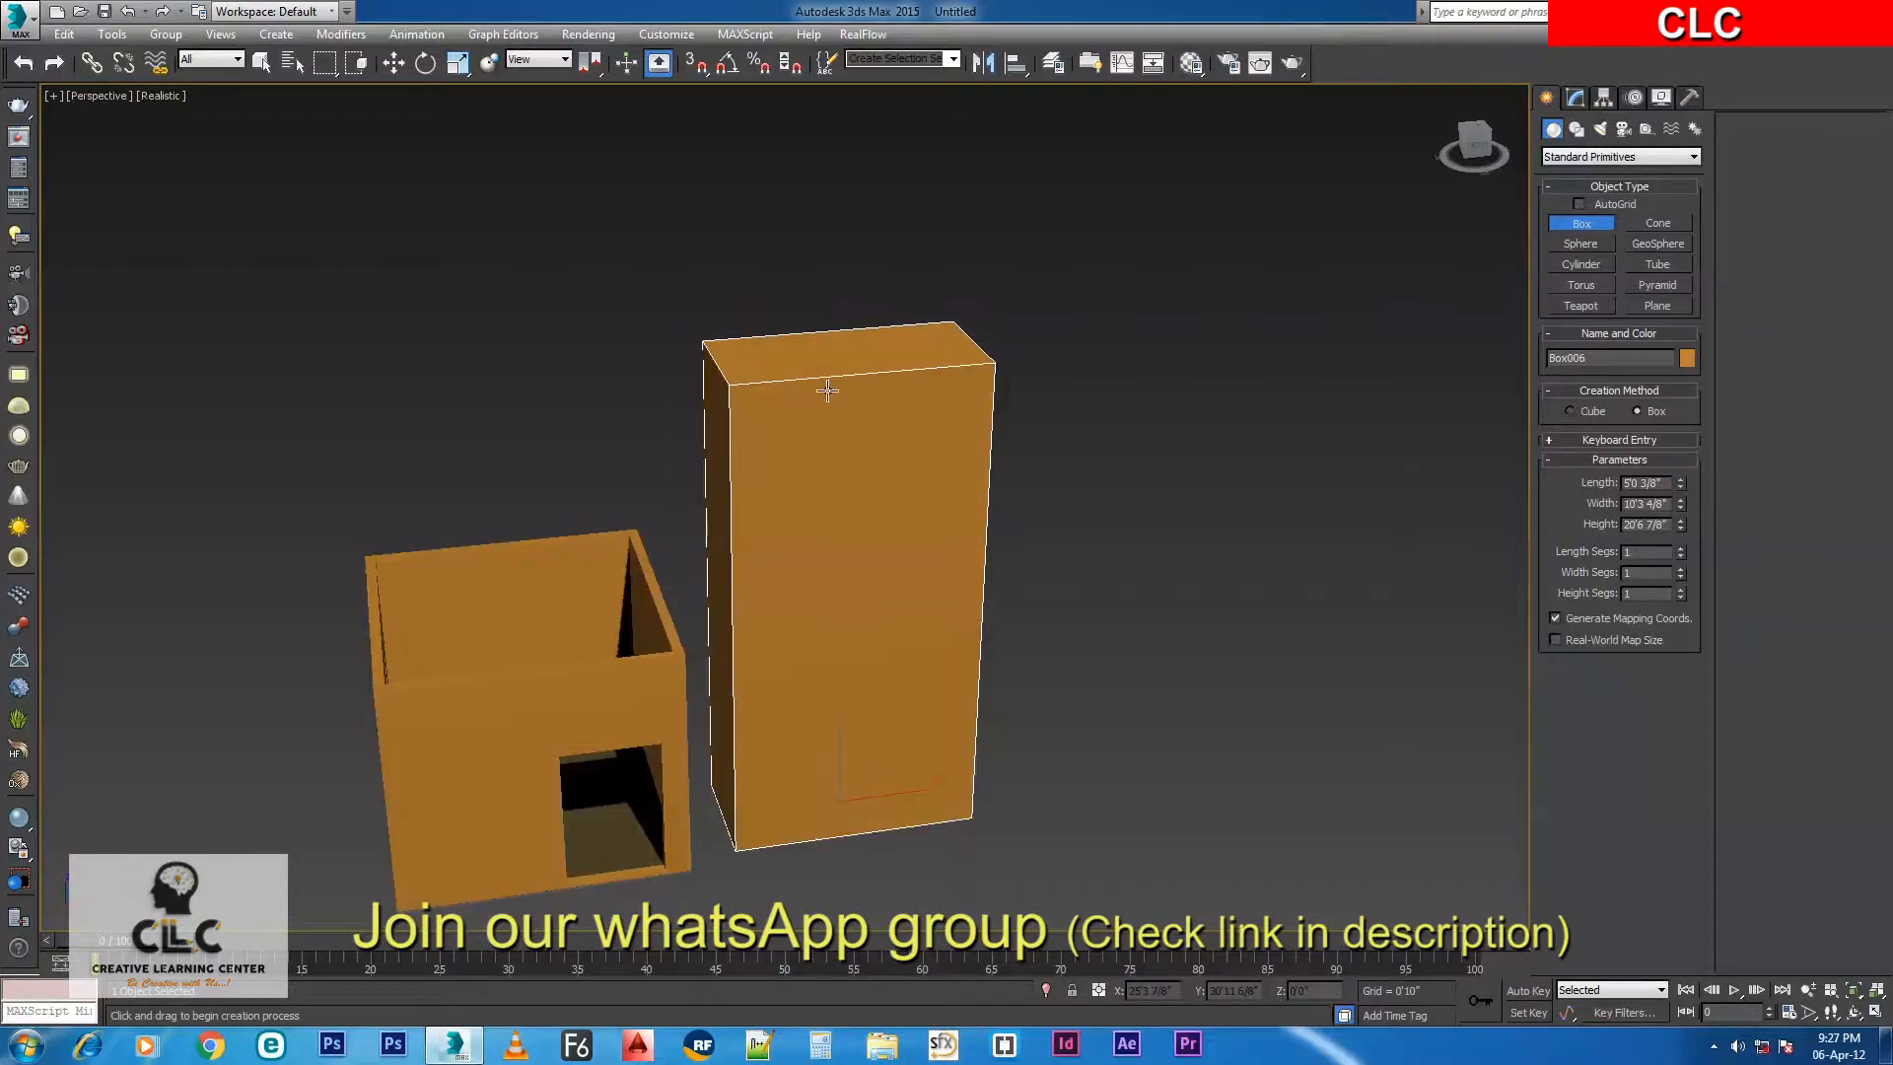
{"action": "key", "text": "alt+w"}
{"action": "scroll", "coordinate": [1304, 262], "scroll_direction": "down", "scroll_amount": 2}
{"action": "middle_click_drag", "start_coordinate": [1304, 262], "coordinate": [1179, 331]}
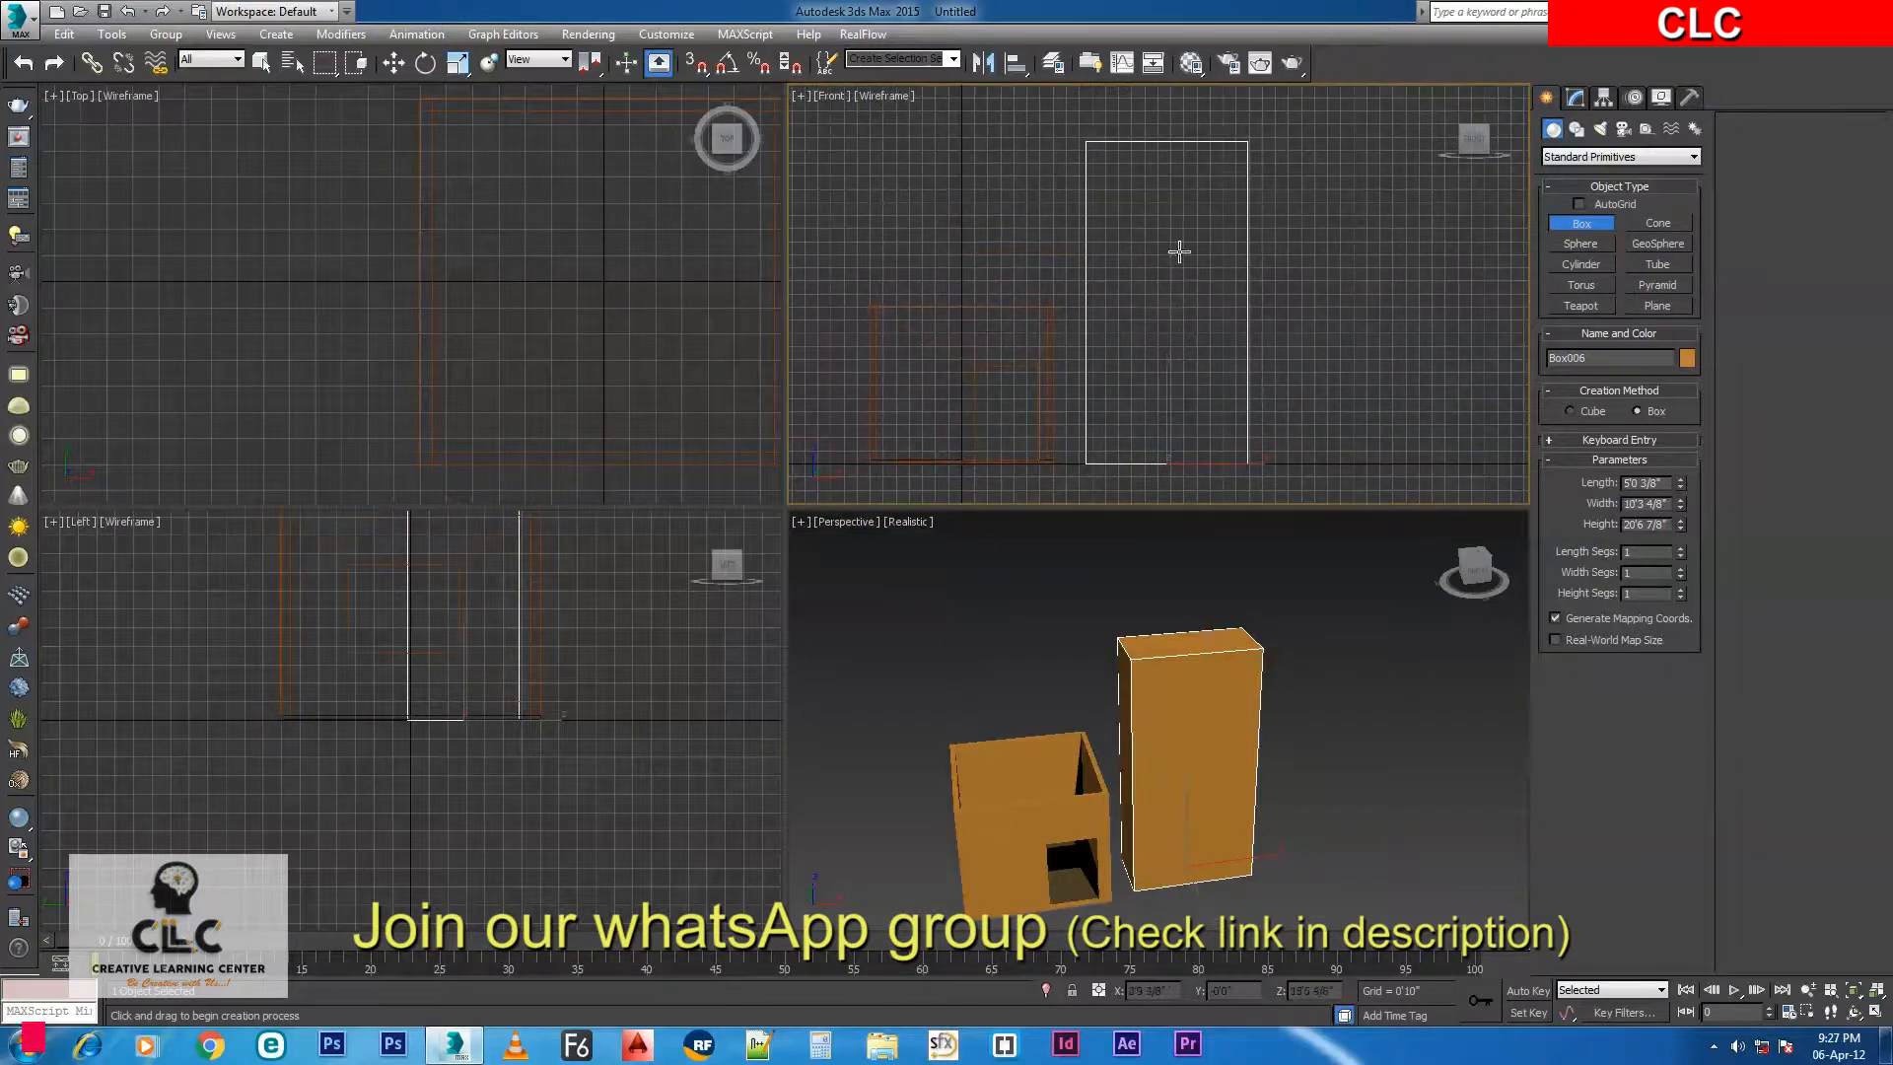
{"action": "scroll", "coordinate": [1206, 183], "scroll_direction": "up", "scroll_amount": 2}
{"action": "middle_click_drag", "start_coordinate": [1206, 183], "coordinate": [1163, 207]}
{"action": "left_click_drag", "start_coordinate": [1143, 182], "coordinate": [1220, 262]}
{"action": "left_click", "coordinate": [1176, 110]}
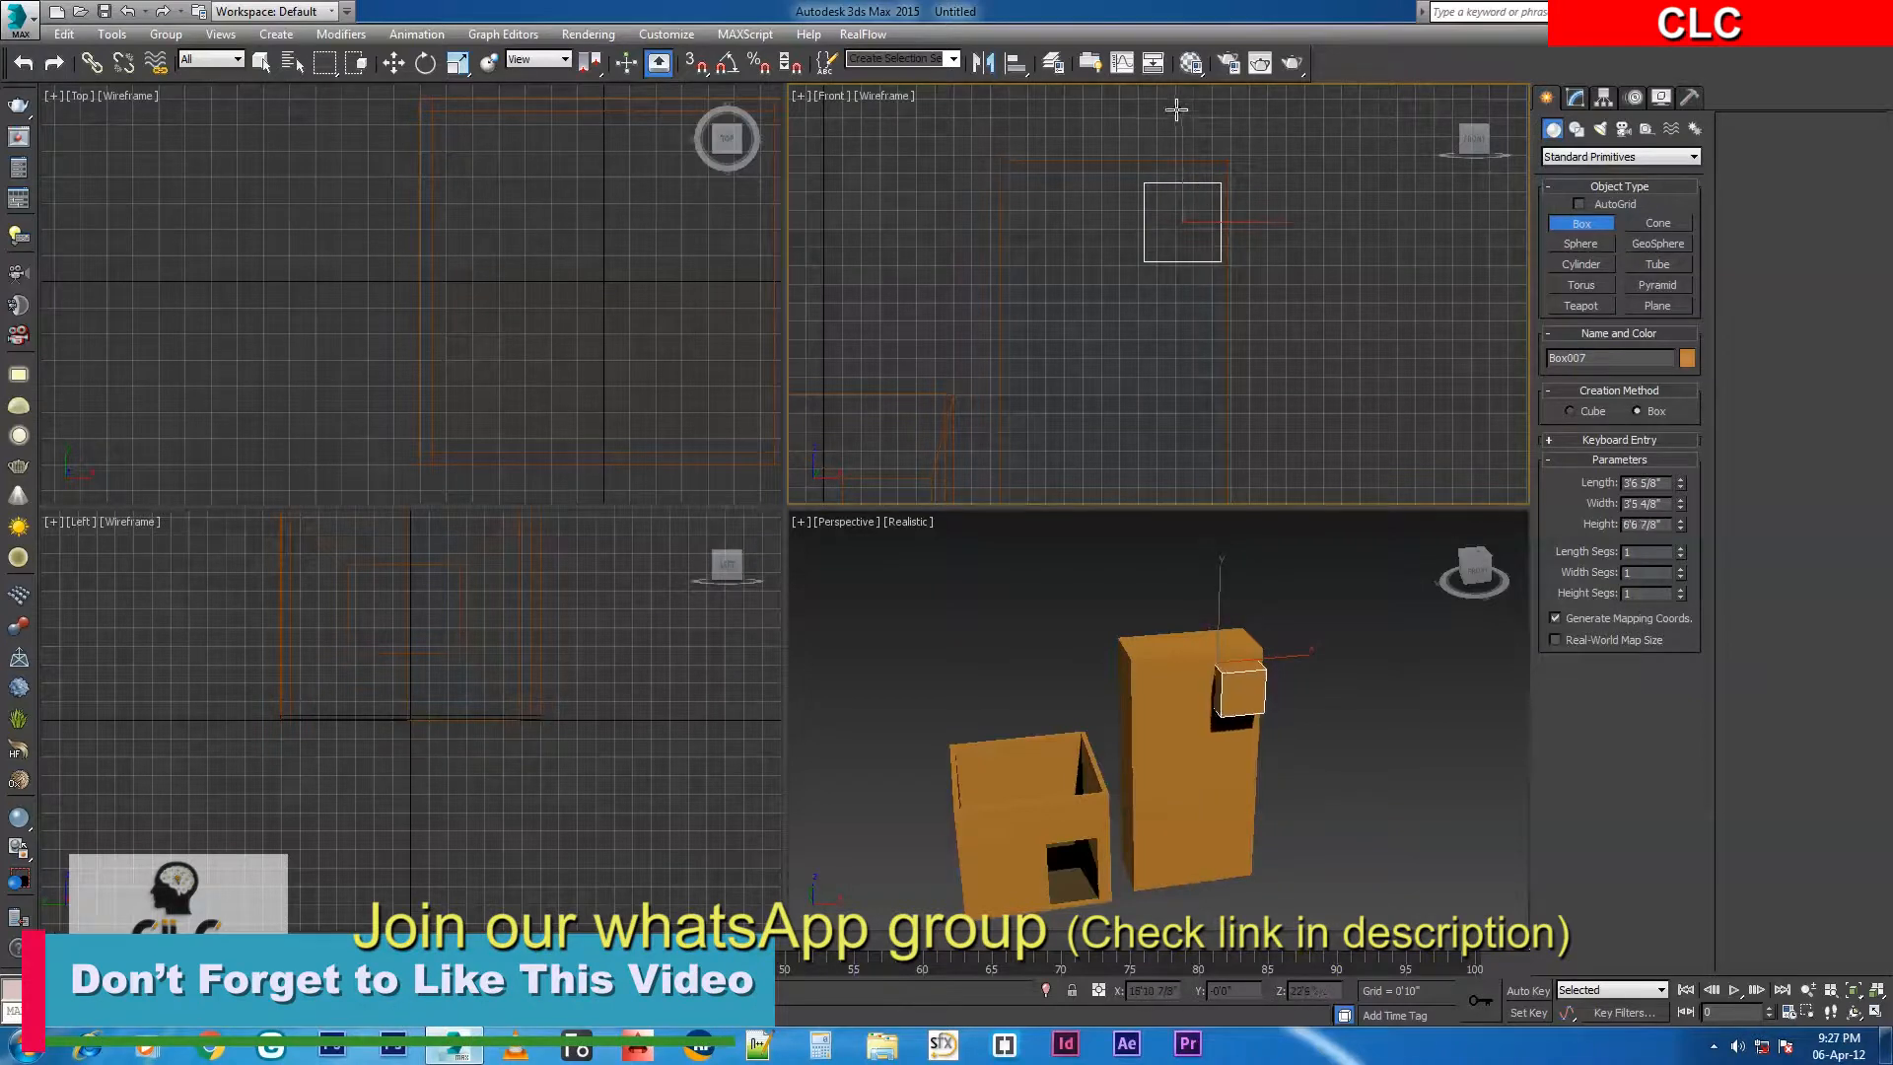
Shift the small box slightly left in the Front view and increase its length to about 3'9".
{"action": "scroll", "coordinate": [1183, 235], "scroll_direction": "up", "scroll_amount": 4}
{"action": "key", "text": "e"}
{"action": "key", "text": "w"}
{"action": "left_click_drag", "start_coordinate": [1276, 264], "coordinate": [1264, 264]}
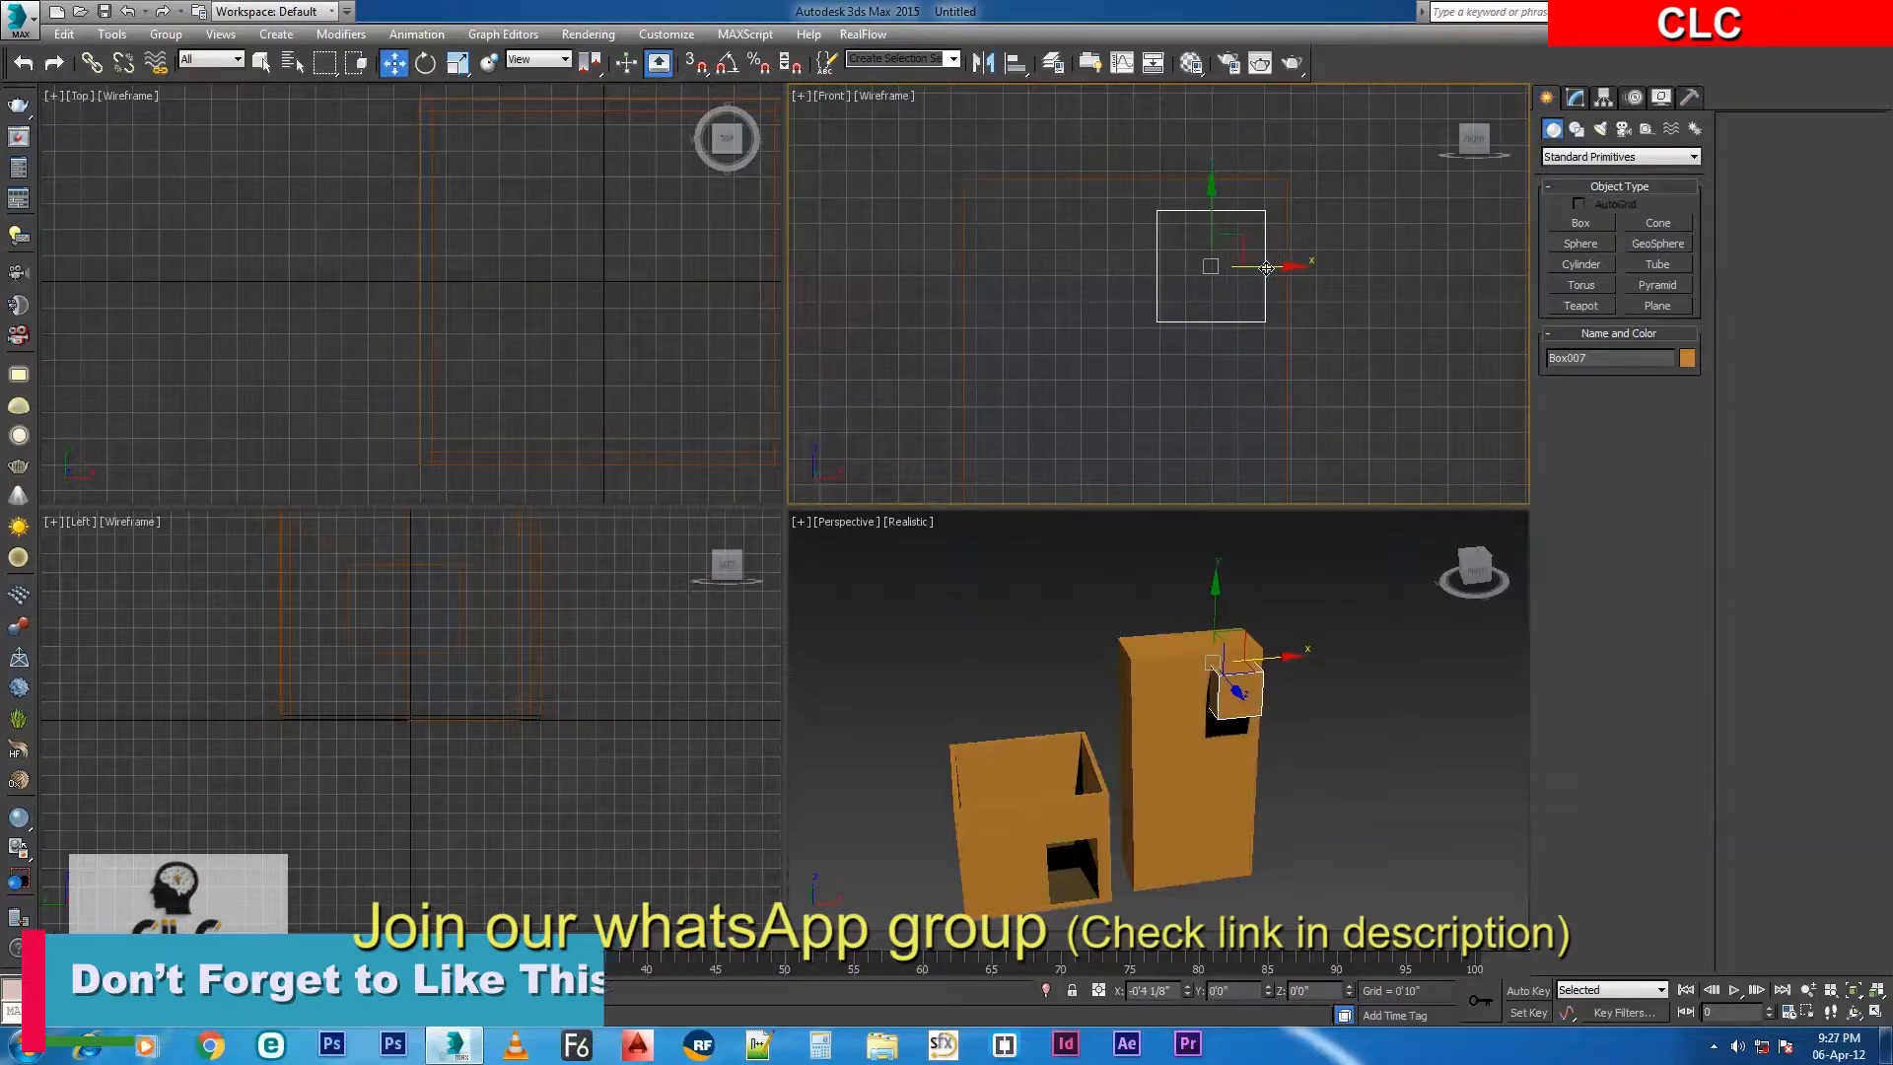
{"action": "scroll", "coordinate": [1249, 322], "scroll_direction": "up", "scroll_amount": 2}
{"action": "middle_click_drag", "start_coordinate": [1250, 322], "coordinate": [1173, 254]}
{"action": "key", "text": "alt+w"}
{"action": "scroll", "coordinate": [1061, 385], "scroll_direction": "down", "scroll_amount": 2}
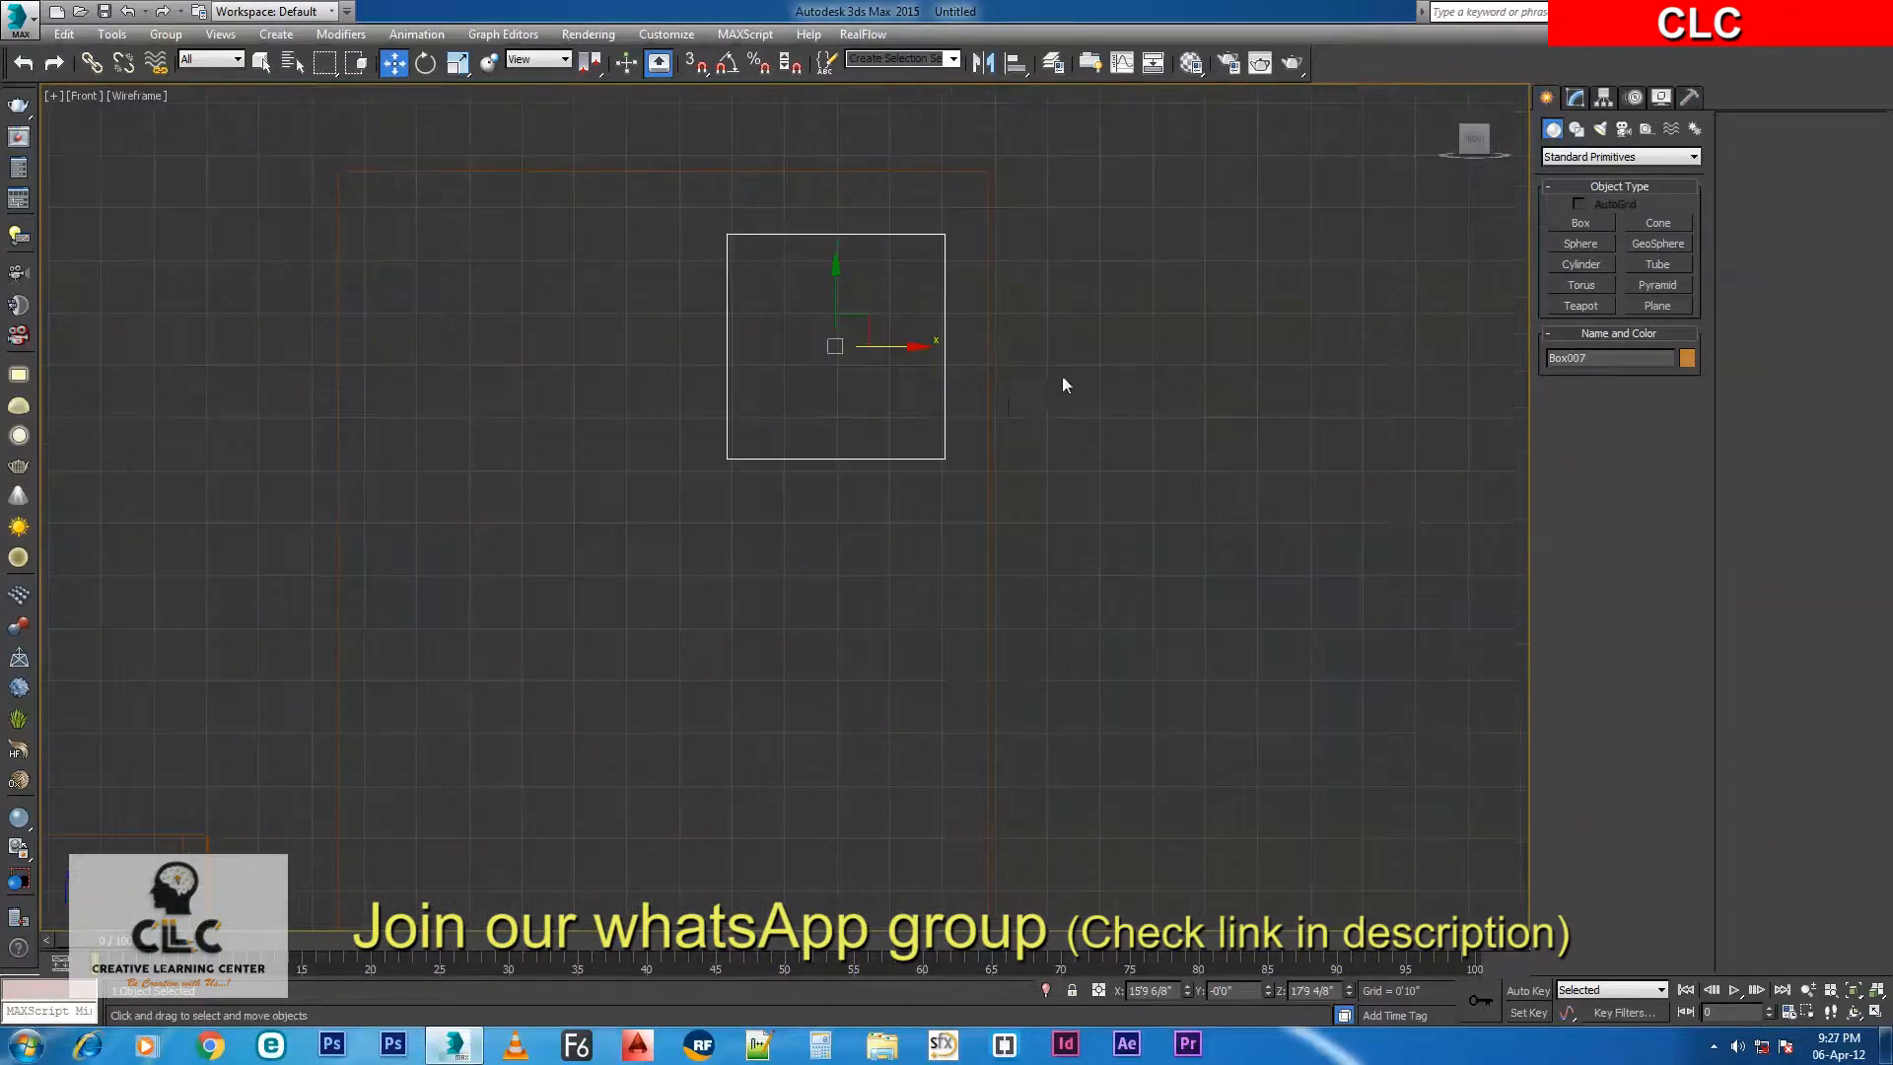
{"action": "left_click", "coordinate": [1574, 96]}
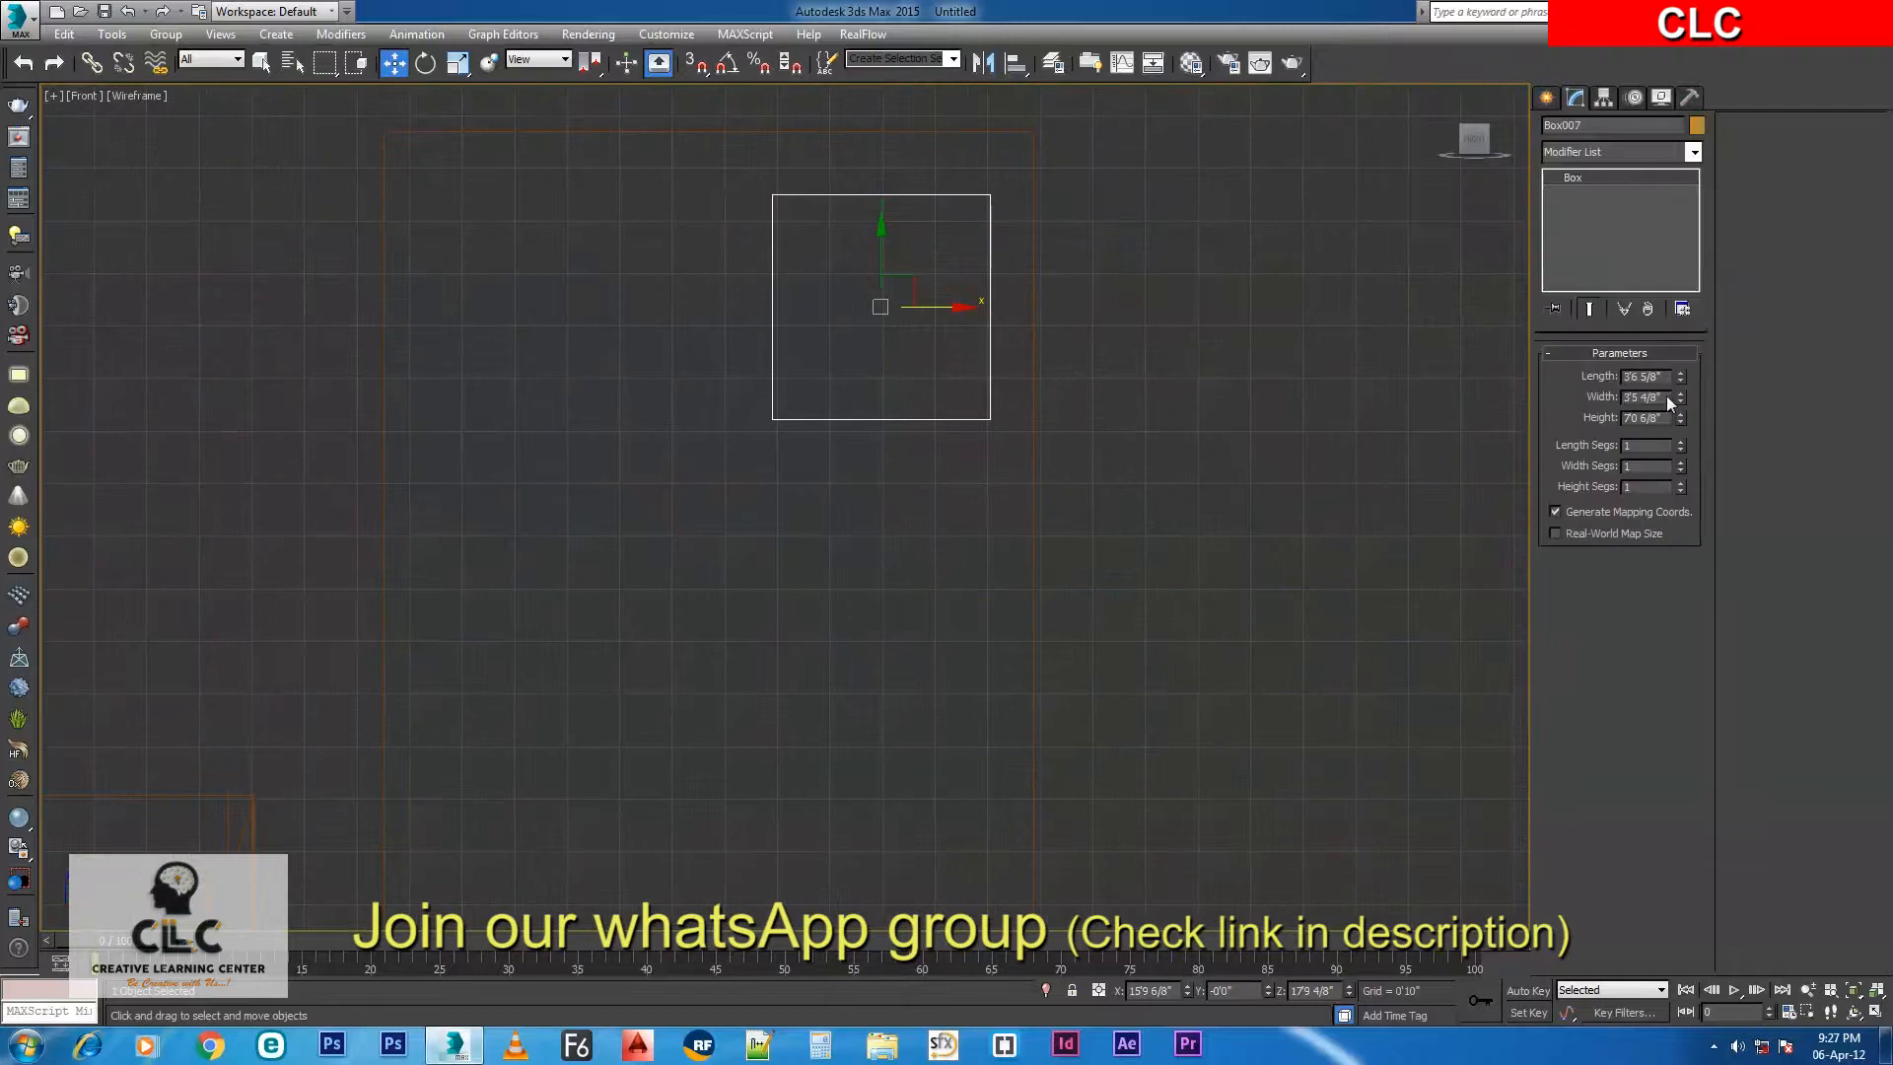
{"action": "left_click_drag", "start_coordinate": [1677, 376], "coordinate": [1682, 371]}
Make three copies of the small block below it in the Front view, forming an evenly spaced column of four, and clear the selection.
{"action": "key", "text": "p"}
{"action": "scroll", "coordinate": [845, 538], "scroll_direction": "down", "scroll_amount": 2}
{"action": "key", "text": "f"}
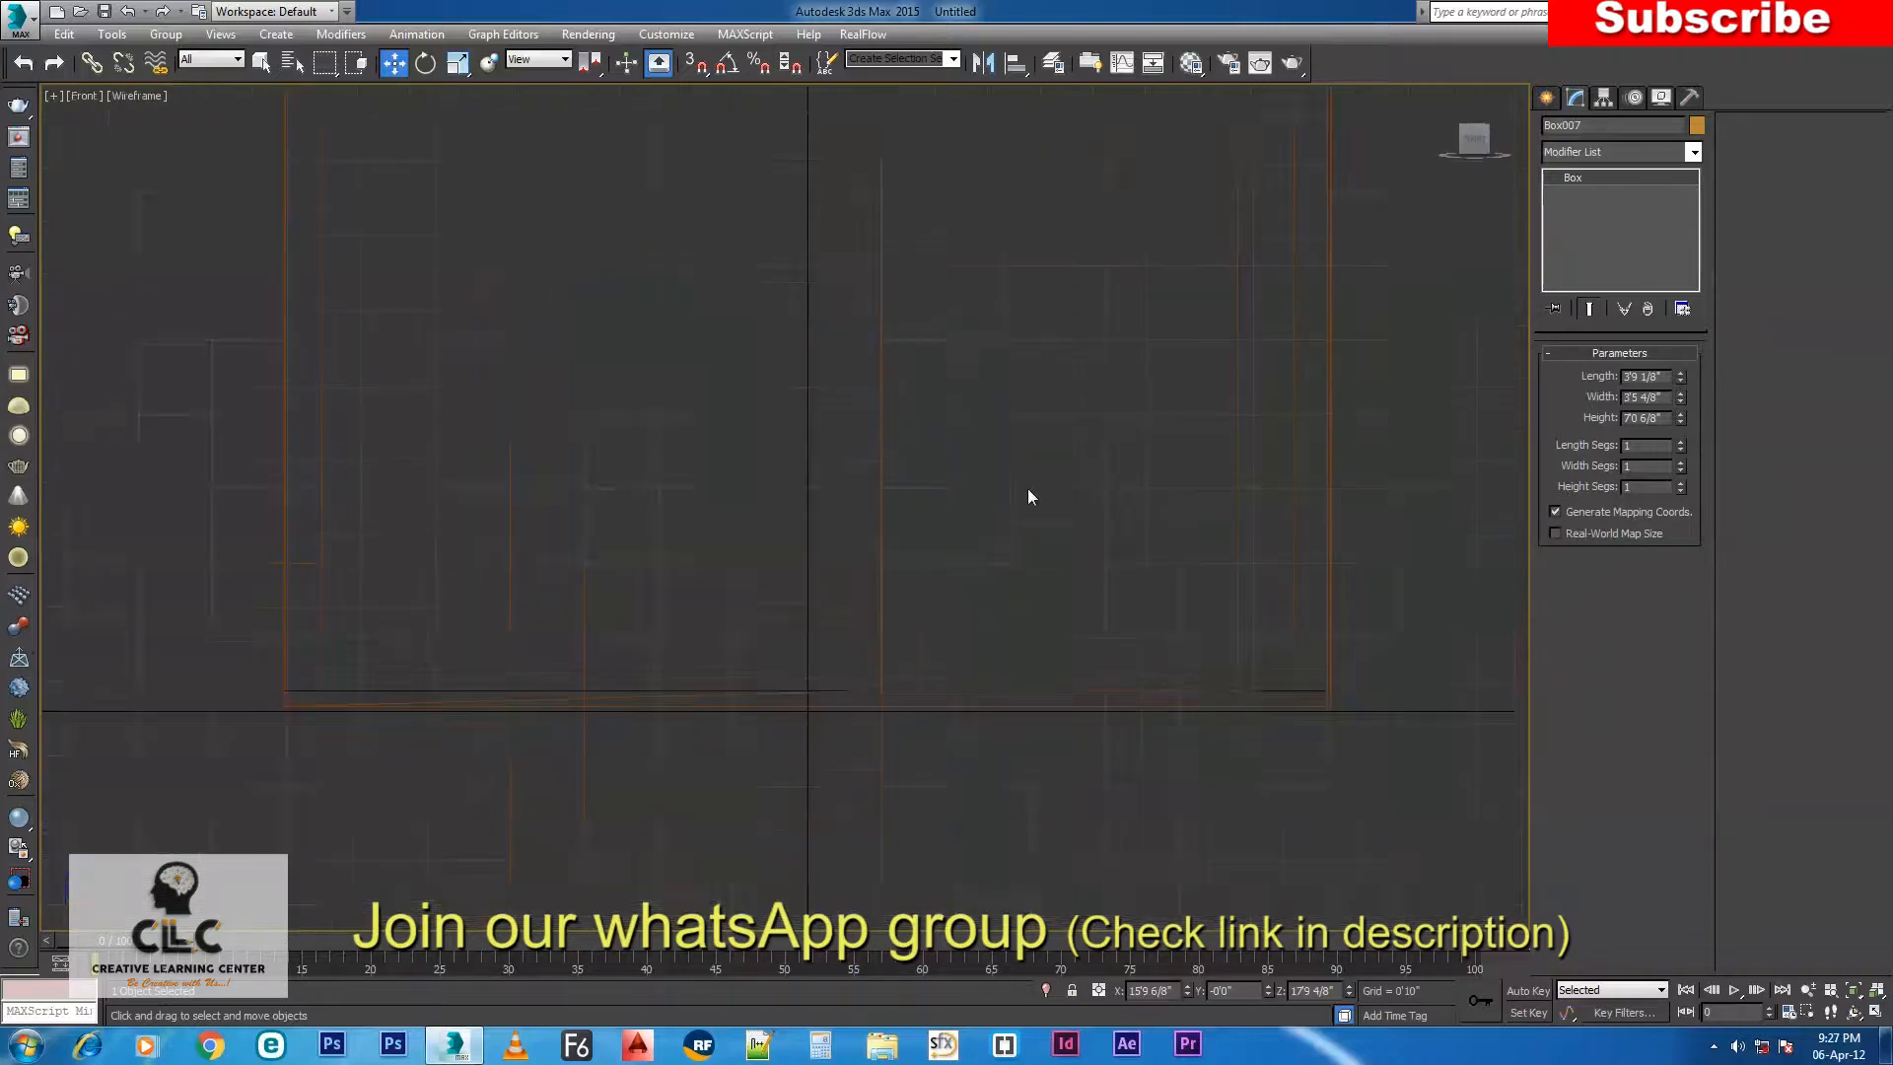
{"action": "scroll", "coordinate": [1025, 493], "scroll_direction": "down", "scroll_amount": 8}
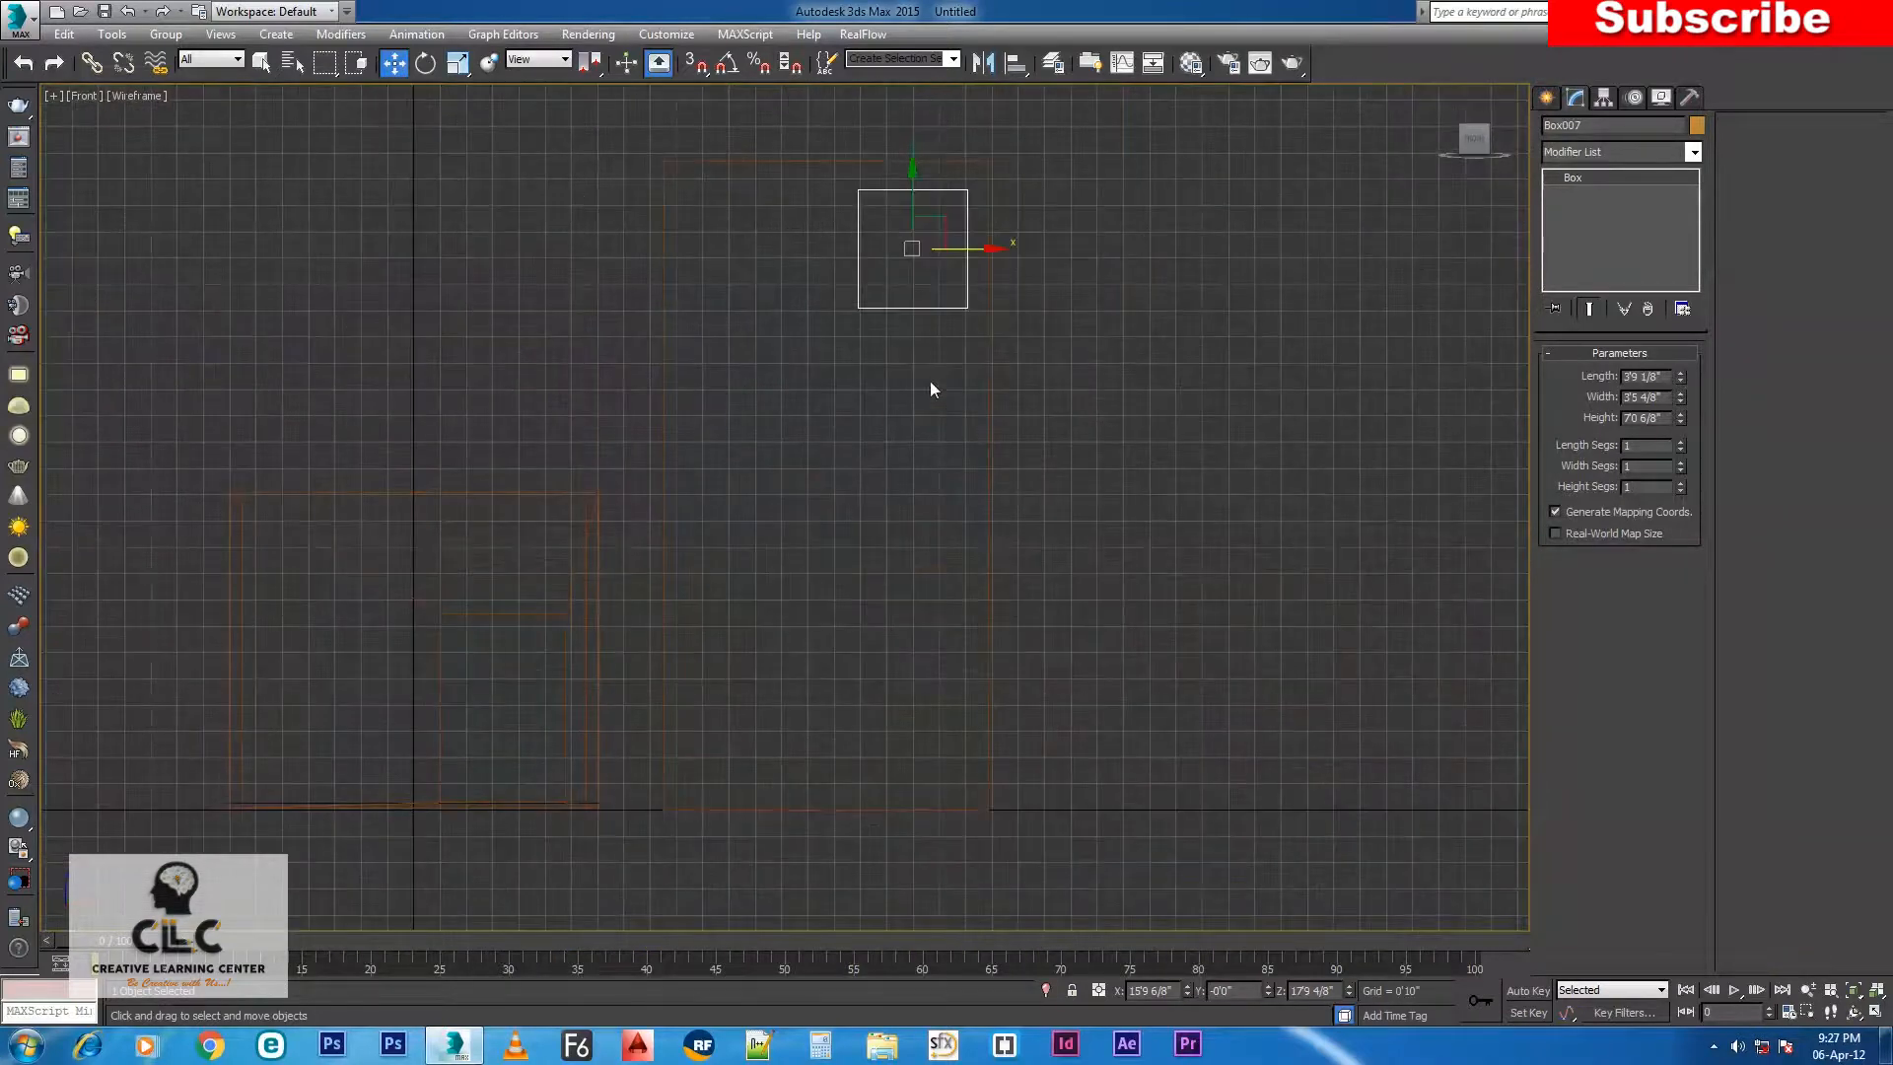
{"action": "left_click_drag", "start_coordinate": [911, 287], "coordinate": [910, 317], "text": "shift"}
{"action": "left_click", "coordinate": [996, 531]}
{"action": "left_click", "coordinate": [997, 530]}
{"action": "left_click", "coordinate": [947, 605]}
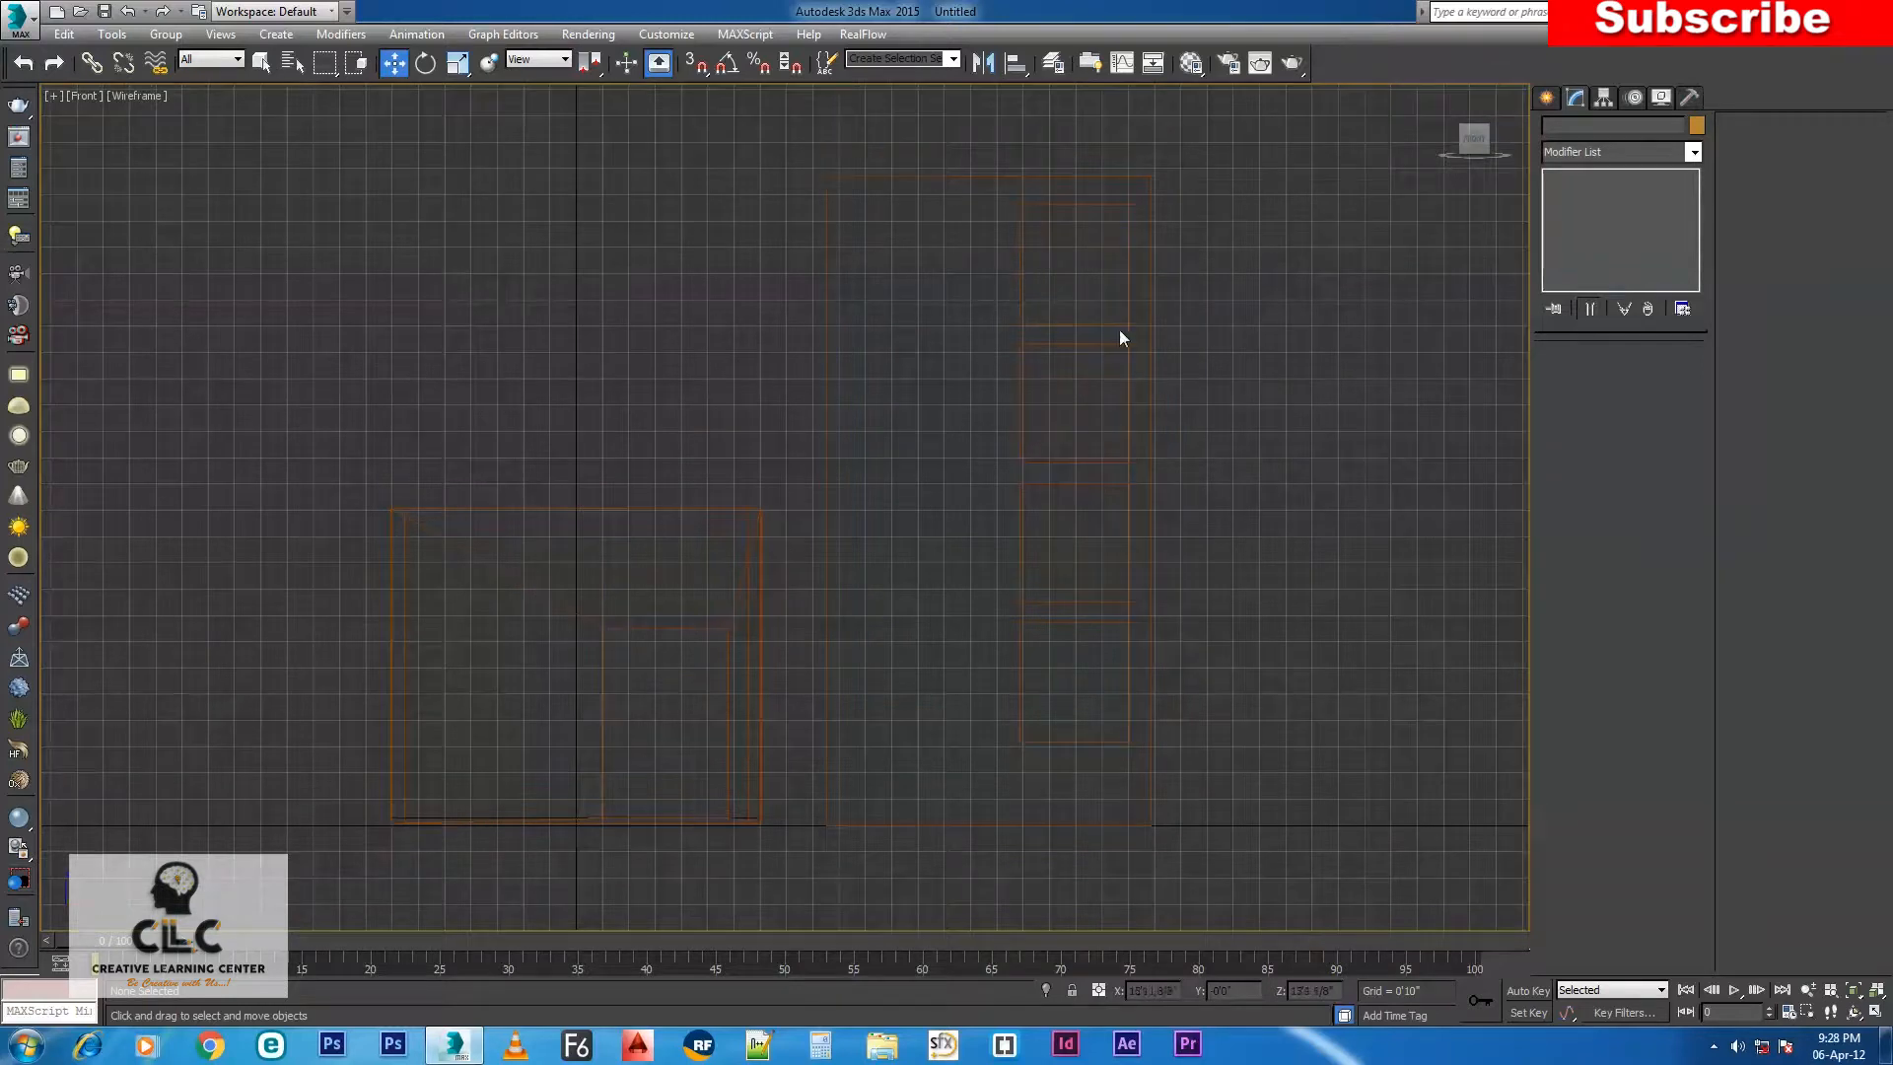
Select the four small blocks in the Top view, move them slightly toward the tall box's front side, and clear the selection.
{"action": "key", "text": "alt+w"}
{"action": "middle_click_drag", "start_coordinate": [528, 375], "coordinate": [335, 265]}
{"action": "scroll", "coordinate": [336, 264], "scroll_direction": "down", "scroll_amount": 3}
{"action": "scroll", "coordinate": [463, 281], "scroll_direction": "up", "scroll_amount": 3}
{"action": "middle_click_drag", "start_coordinate": [474, 283], "coordinate": [361, 286]}
{"action": "scroll", "coordinate": [578, 439], "scroll_direction": "down", "scroll_amount": 3}
{"action": "middle_click_drag", "start_coordinate": [578, 440], "coordinate": [579, 372]}
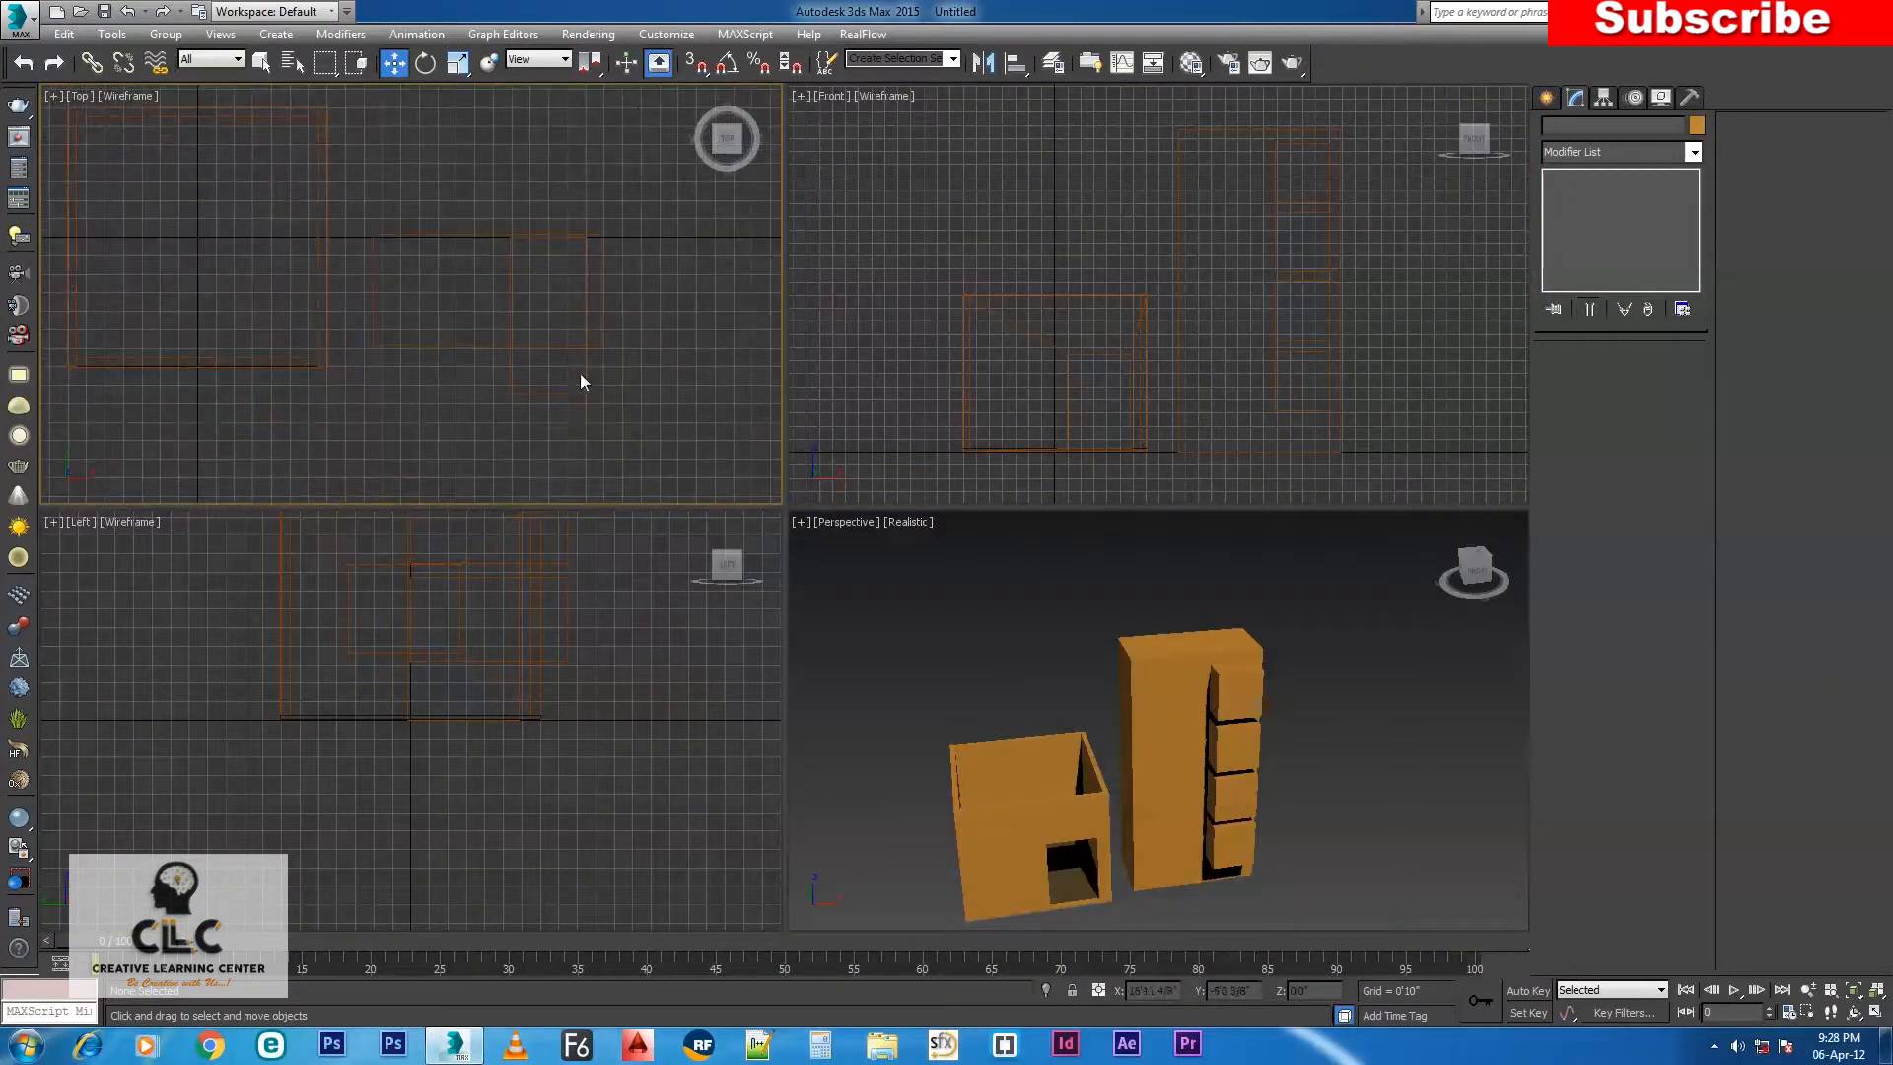
{"action": "left_click_drag", "start_coordinate": [461, 375], "coordinate": [459, 372]}
{"action": "scroll", "coordinate": [566, 327], "scroll_direction": "up", "scroll_amount": 3}
{"action": "middle_click_drag", "start_coordinate": [568, 322], "coordinate": [571, 249]}
{"action": "left_click_drag", "start_coordinate": [544, 156], "coordinate": [545, 175]}
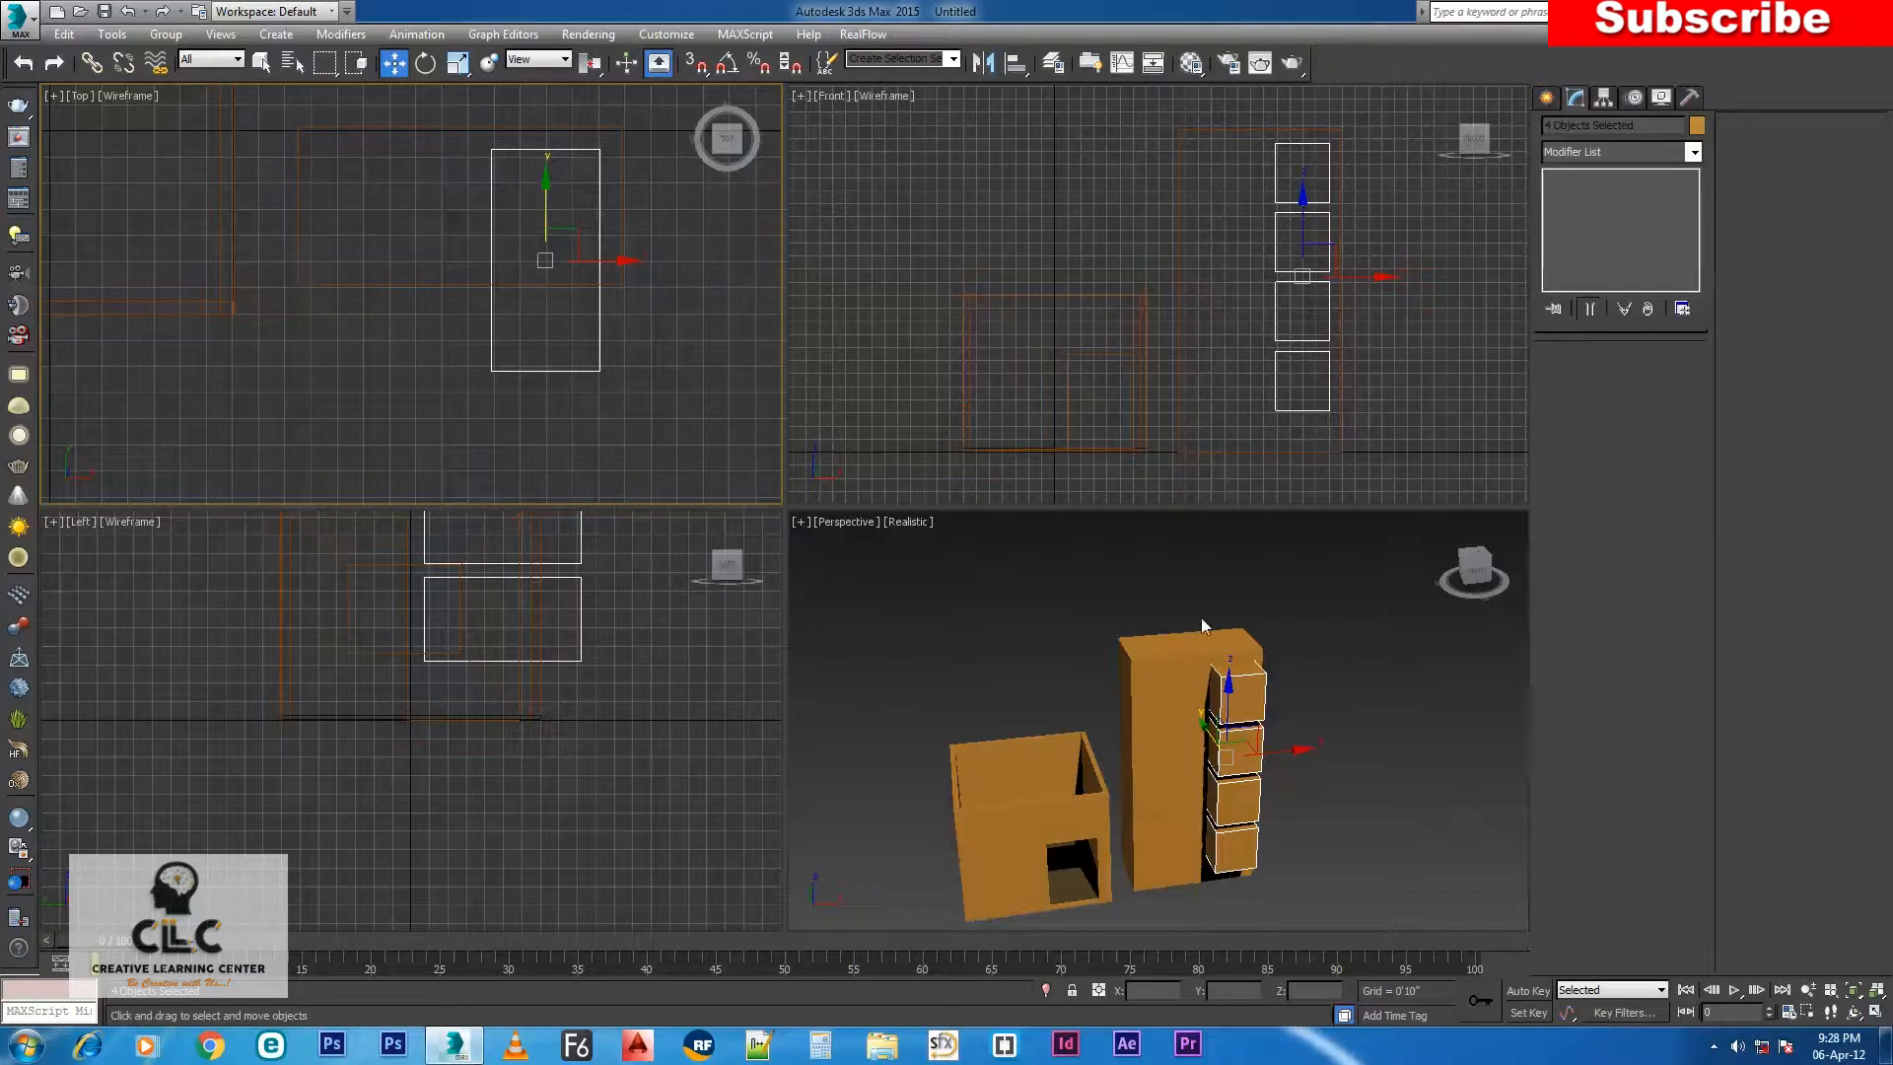
{"action": "left_click", "coordinate": [1325, 682]}
Enlarge the Perspective view and switch its display style from Realistic to Shaded.
{"action": "key", "text": "alt+w"}
{"action": "middle_click_drag", "start_coordinate": [1037, 741], "coordinate": [1091, 688], "text": "alt"}
{"action": "scroll", "coordinate": [934, 516], "scroll_direction": "up", "scroll_amount": 5}
{"action": "middle_click_drag", "start_coordinate": [876, 633], "coordinate": [917, 552]}
{"action": "scroll", "coordinate": [933, 522], "scroll_direction": "down", "scroll_amount": 5}
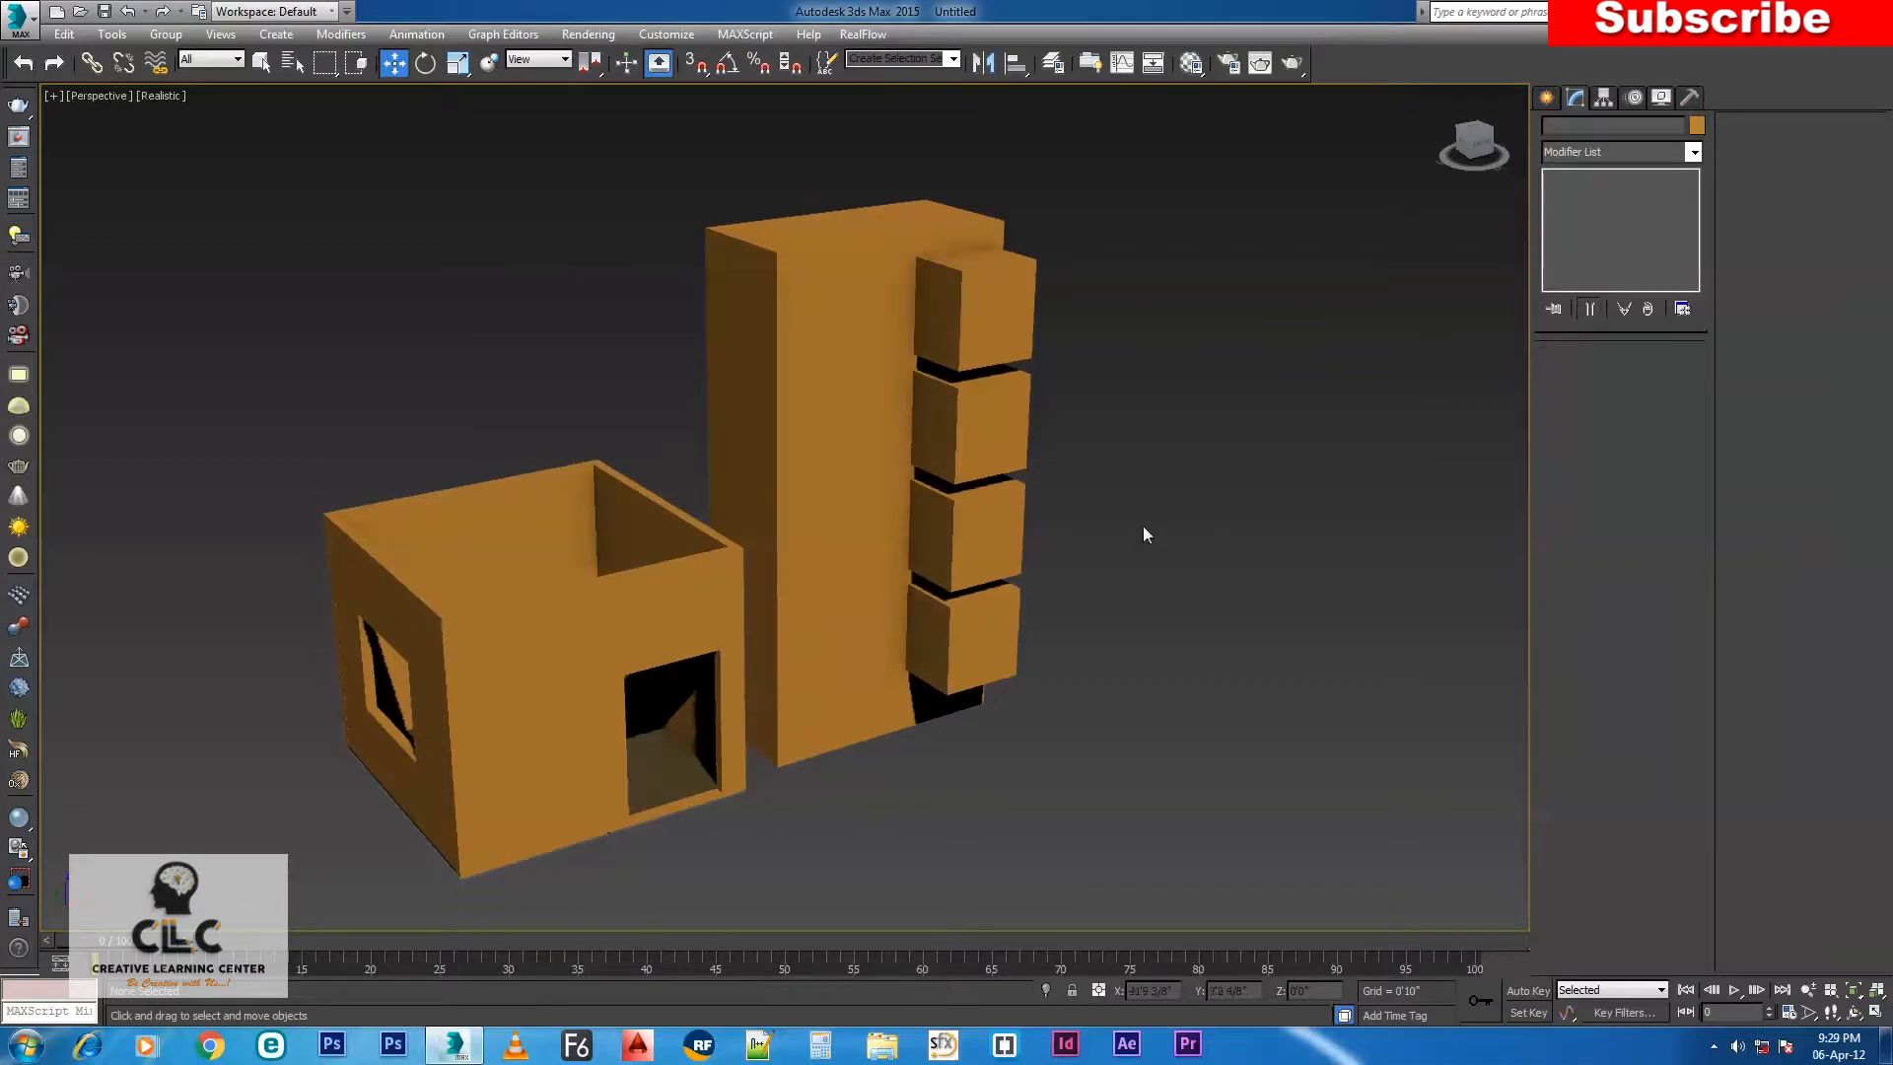
{"action": "middle_click_drag", "start_coordinate": [1025, 599], "coordinate": [1033, 577], "text": "alt"}
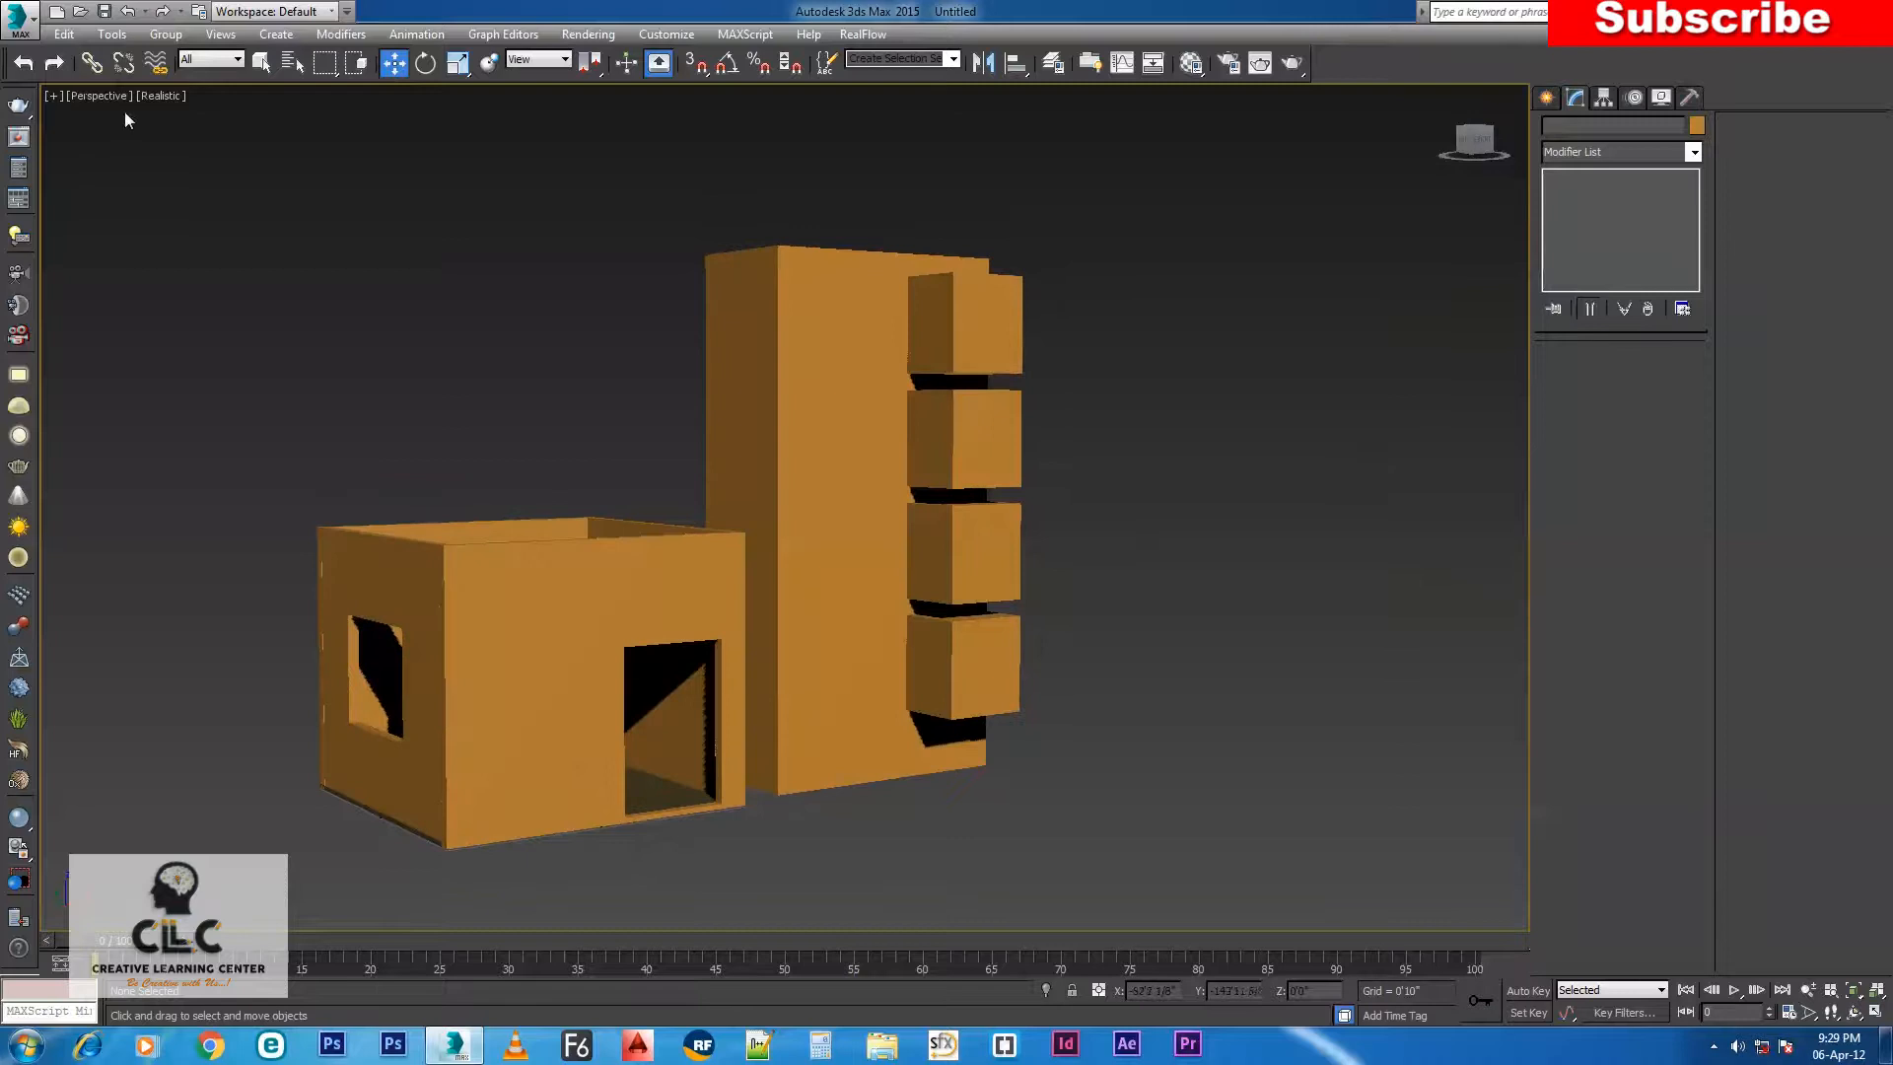
{"action": "left_click", "coordinate": [160, 96]}
{"action": "left_click", "coordinate": [212, 136]}
Select the tall box and switch the geometry creation category to Compound Objects.
{"action": "mouse_move", "coordinate": [1043, 410]}
{"action": "middle_mouse_down", "text": "alt"}
{"action": "mouse_move", "coordinate": [1064, 434]}
{"action": "mouse_move", "coordinate": [816, 395]}
{"action": "middle_mouse_up", "text": "alt"}
{"action": "left_click", "coordinate": [660, 310]}
{"action": "middle_click_drag", "start_coordinate": [1092, 377], "coordinate": [914, 378]}
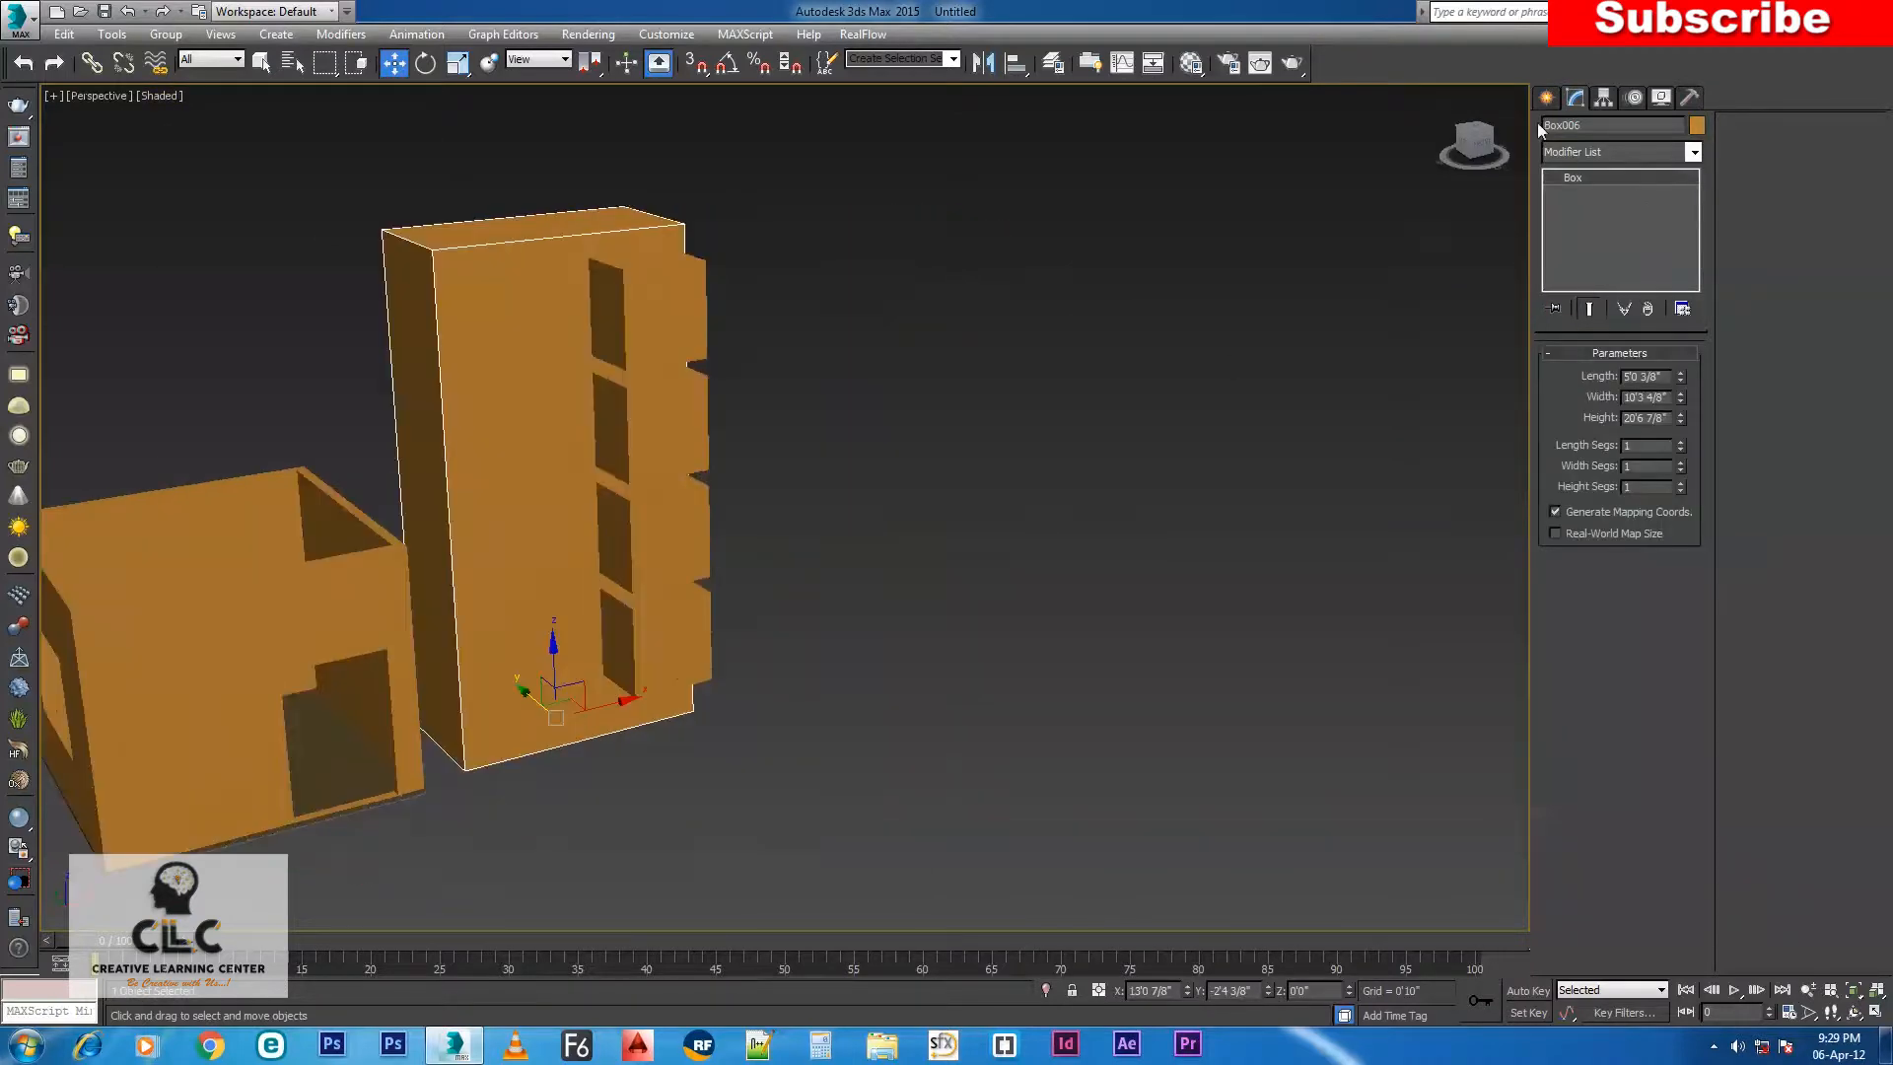
{"action": "left_click", "coordinate": [1562, 153]}
{"action": "left_click", "coordinate": [1546, 99]}
{"action": "left_click", "coordinate": [1546, 99]}
{"action": "left_click", "coordinate": [1573, 158]}
{"action": "left_click", "coordinate": [1575, 201]}
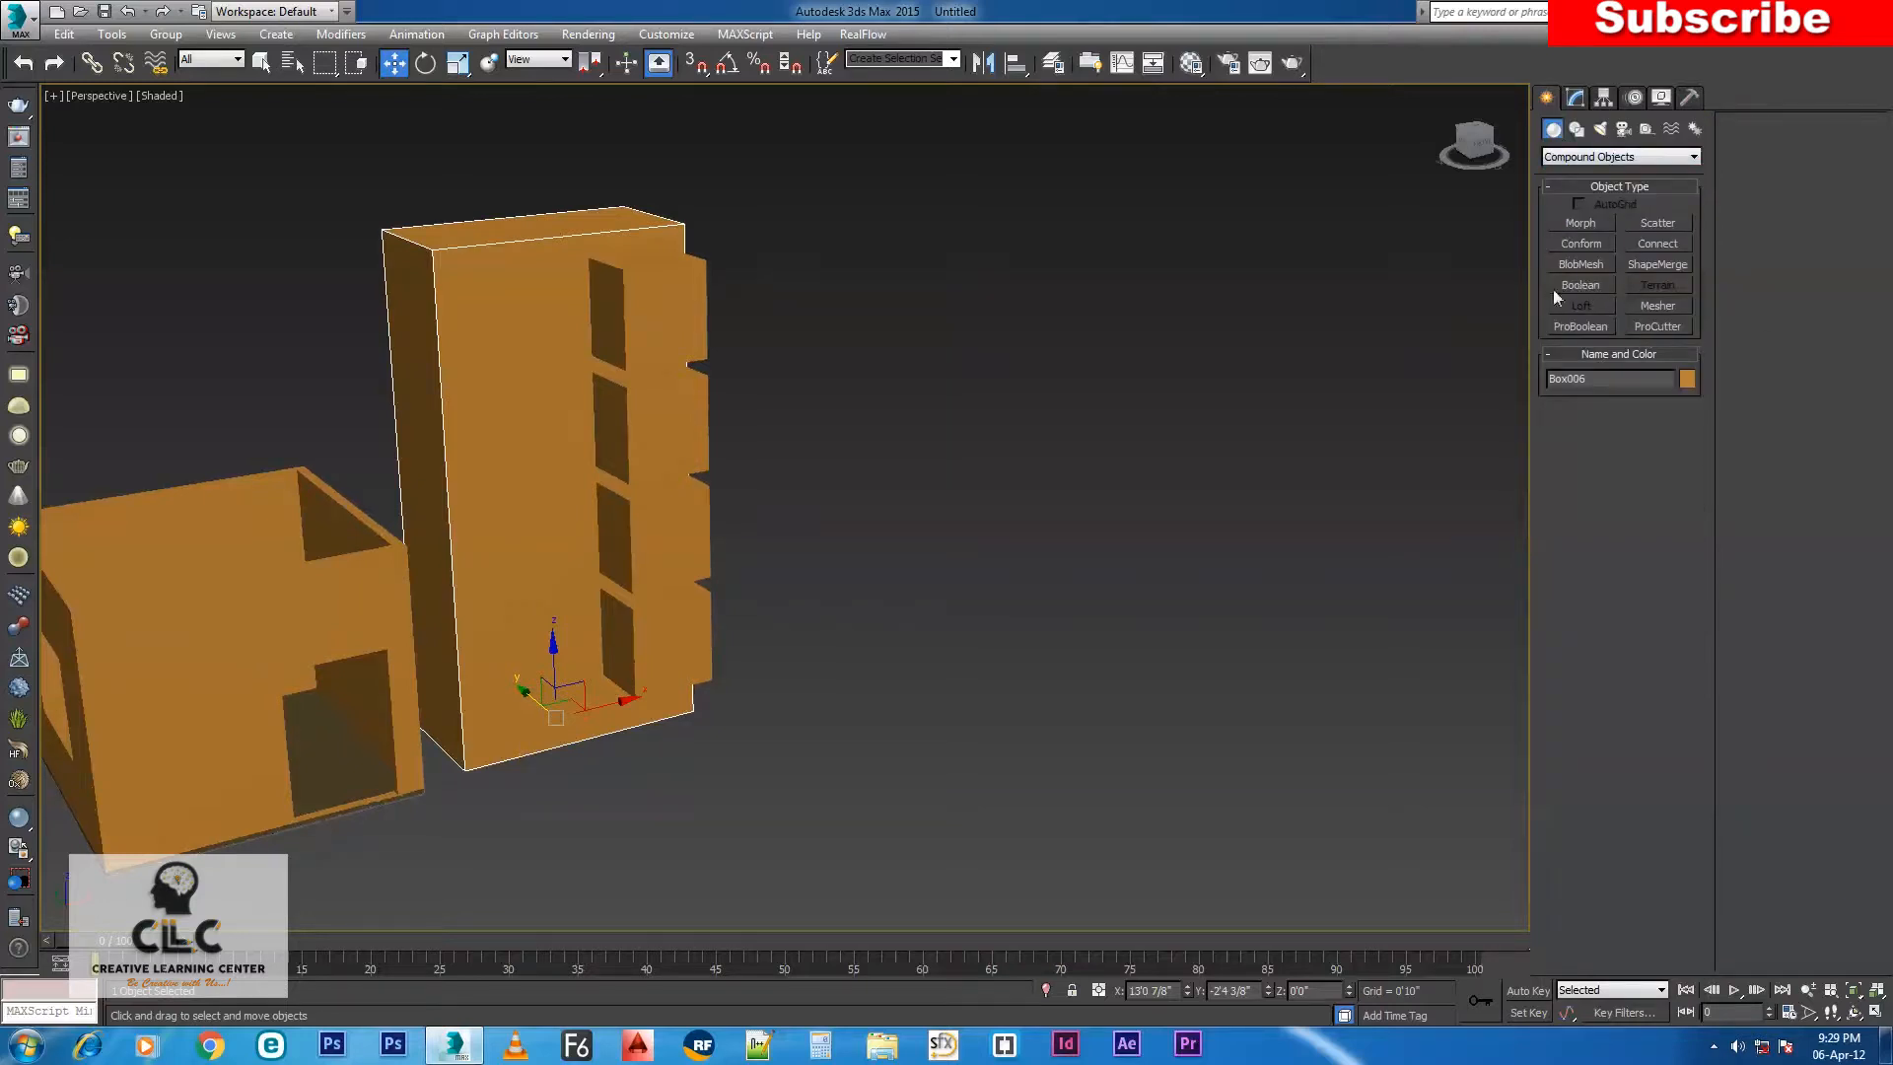
Subtract the topmost block from the tall box with a Boolean Subtraction (A-B), restart Boolean, and leave the command.
{"action": "left_click", "coordinate": [1581, 284]}
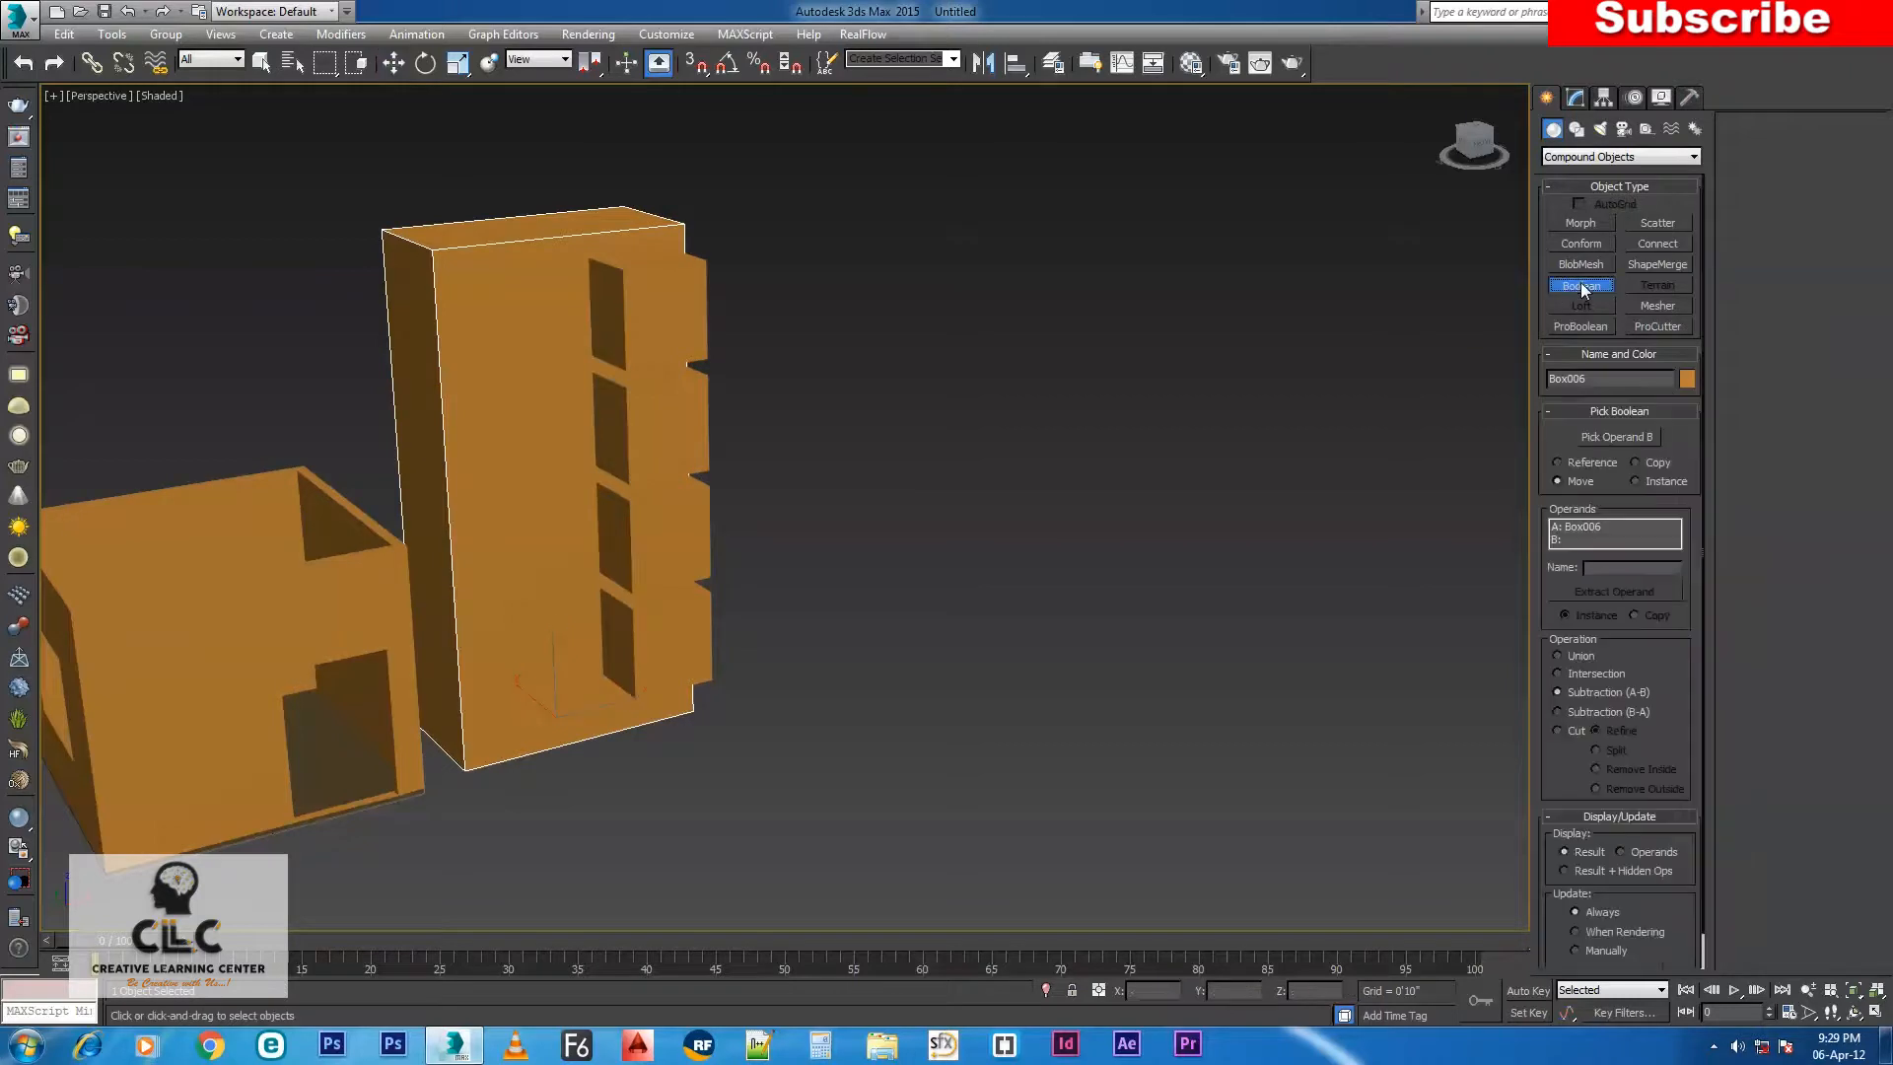
{"action": "left_click", "coordinate": [1607, 438]}
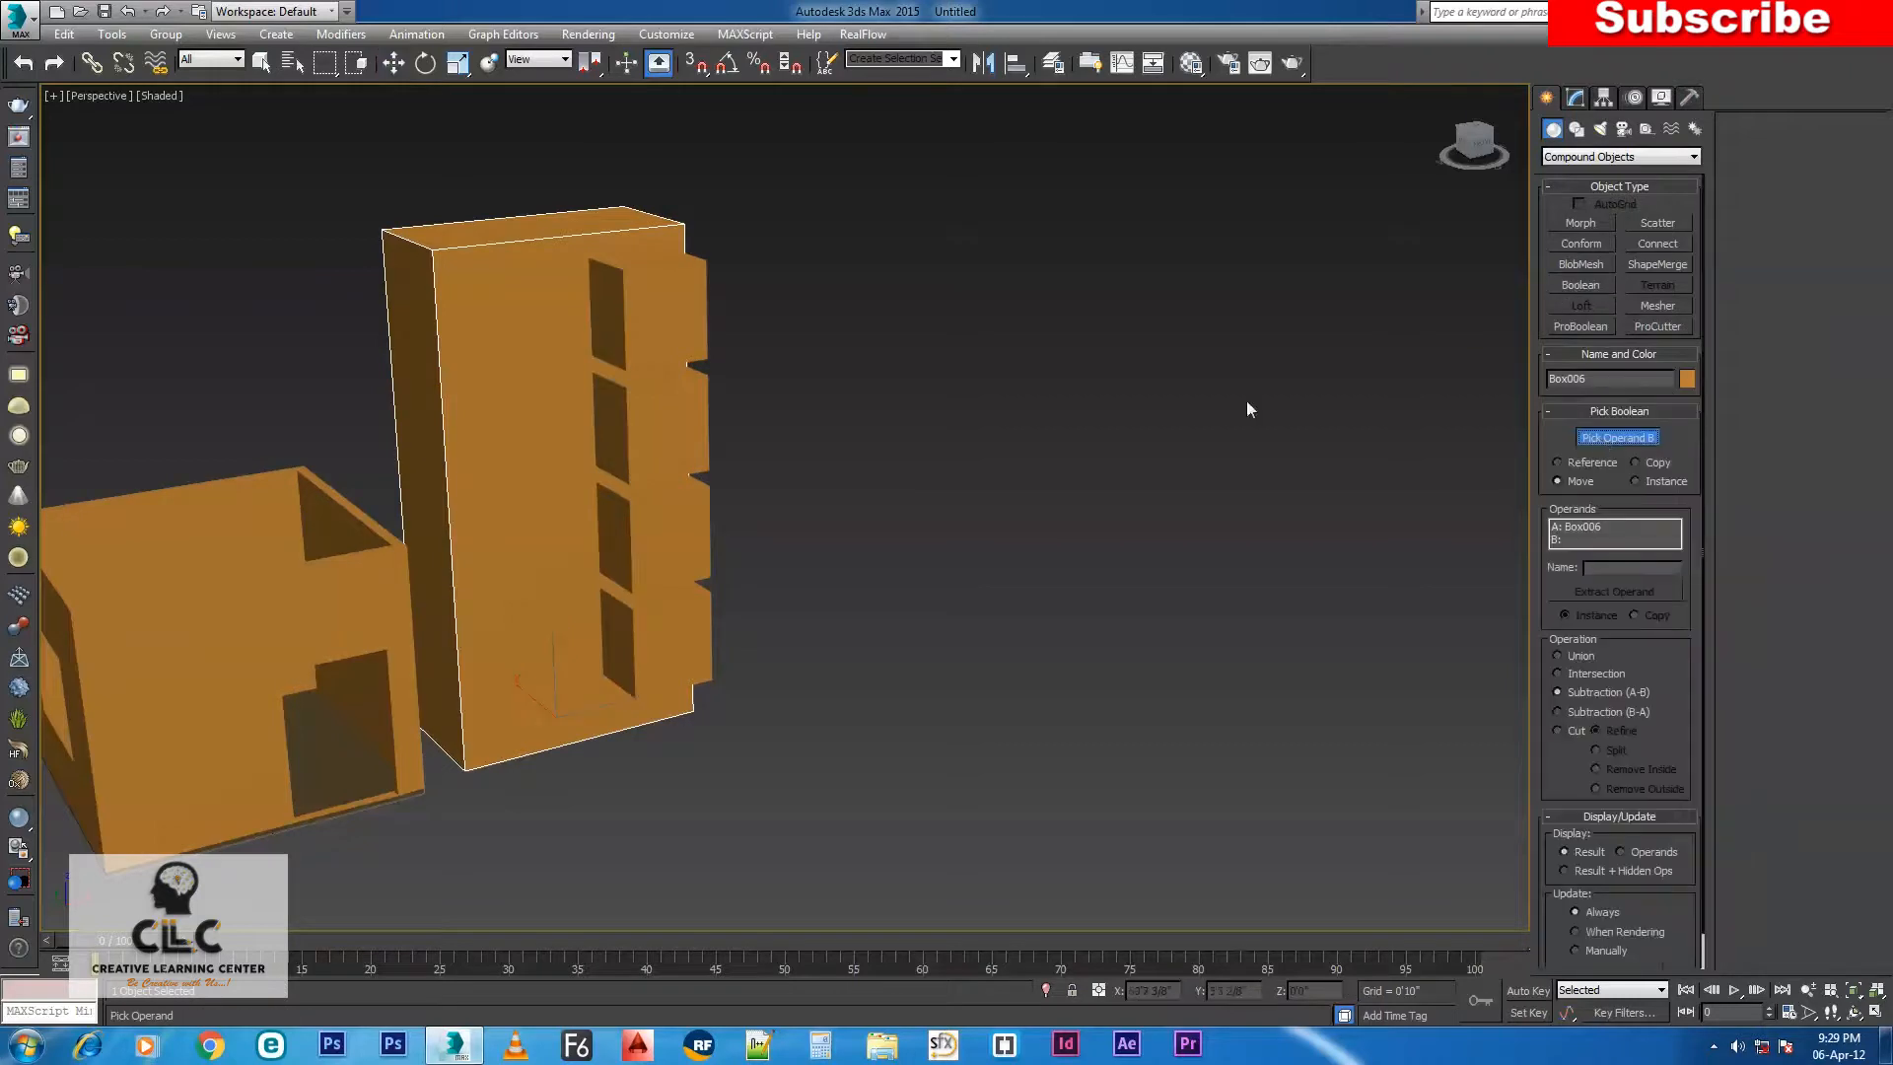
{"action": "left_click", "coordinate": [670, 292]}
{"action": "middle_click_drag", "start_coordinate": [784, 396], "coordinate": [824, 460]}
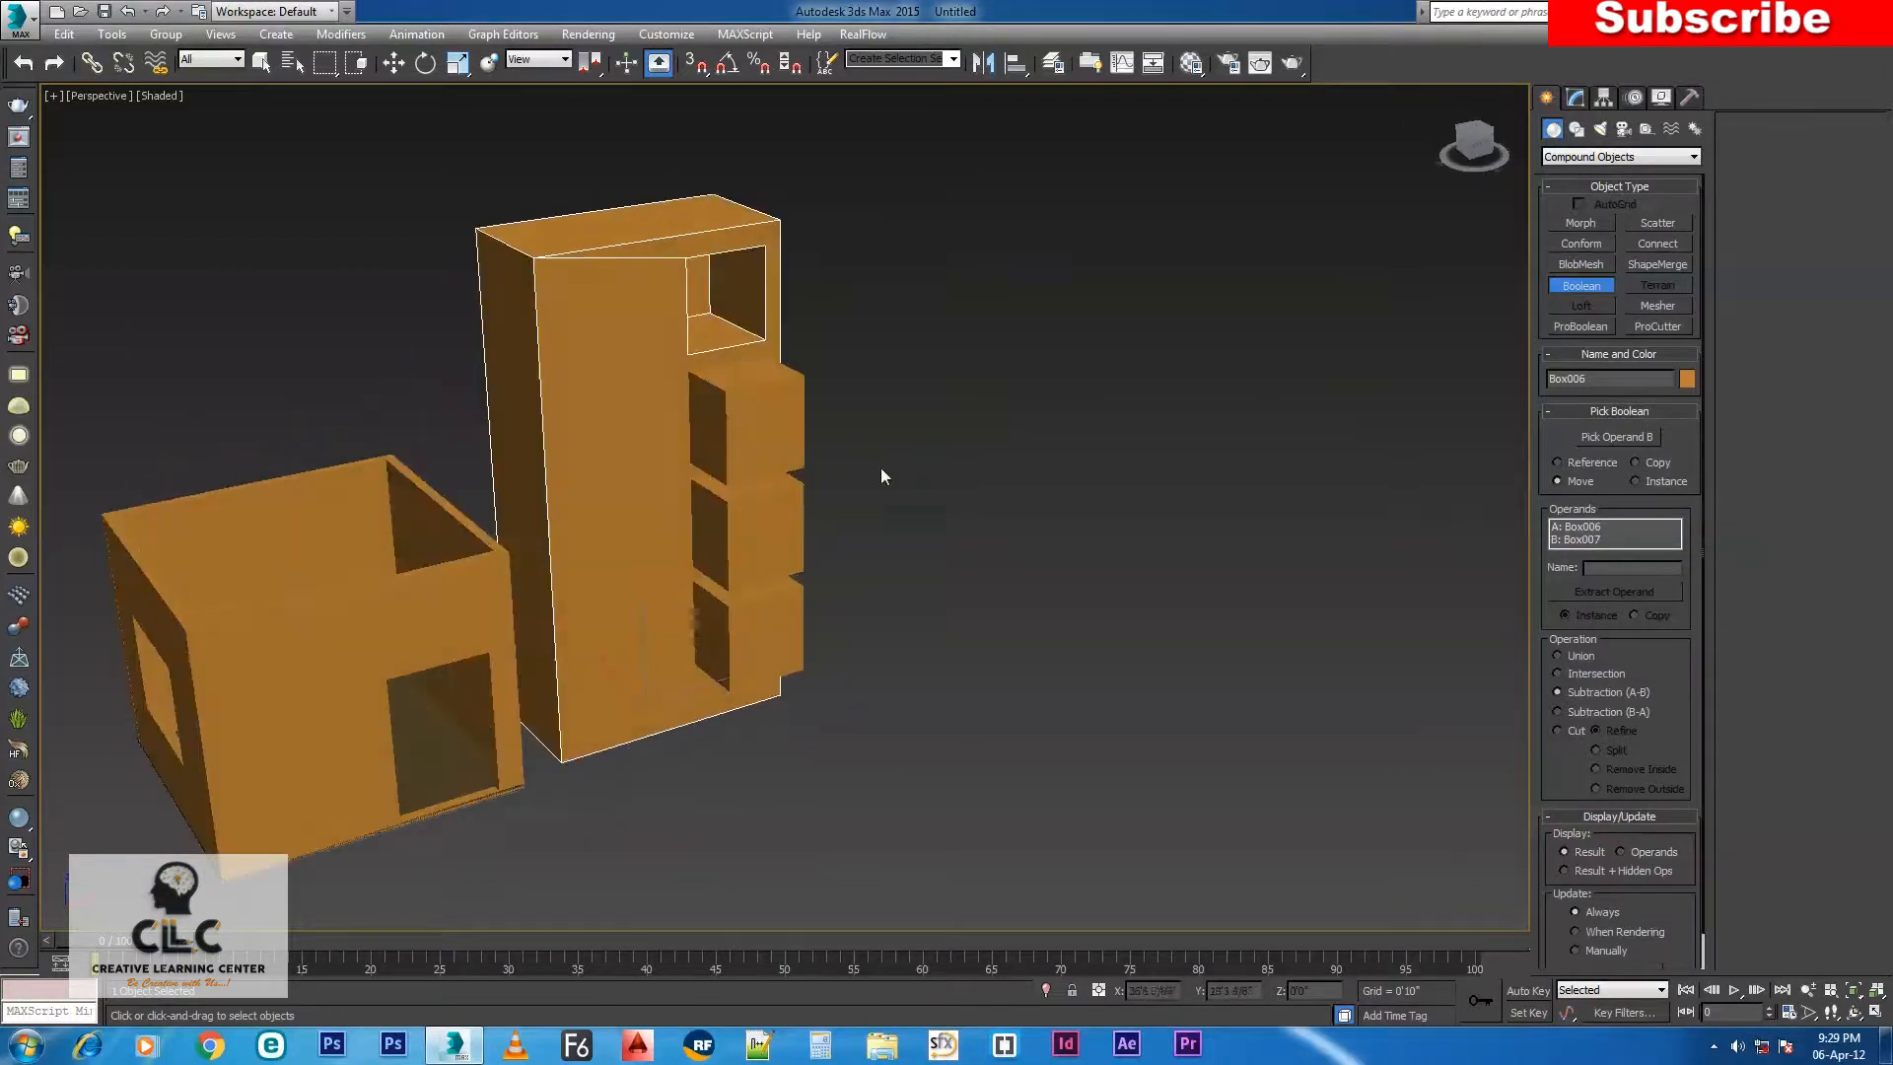
{"action": "left_click", "coordinate": [1578, 285]}
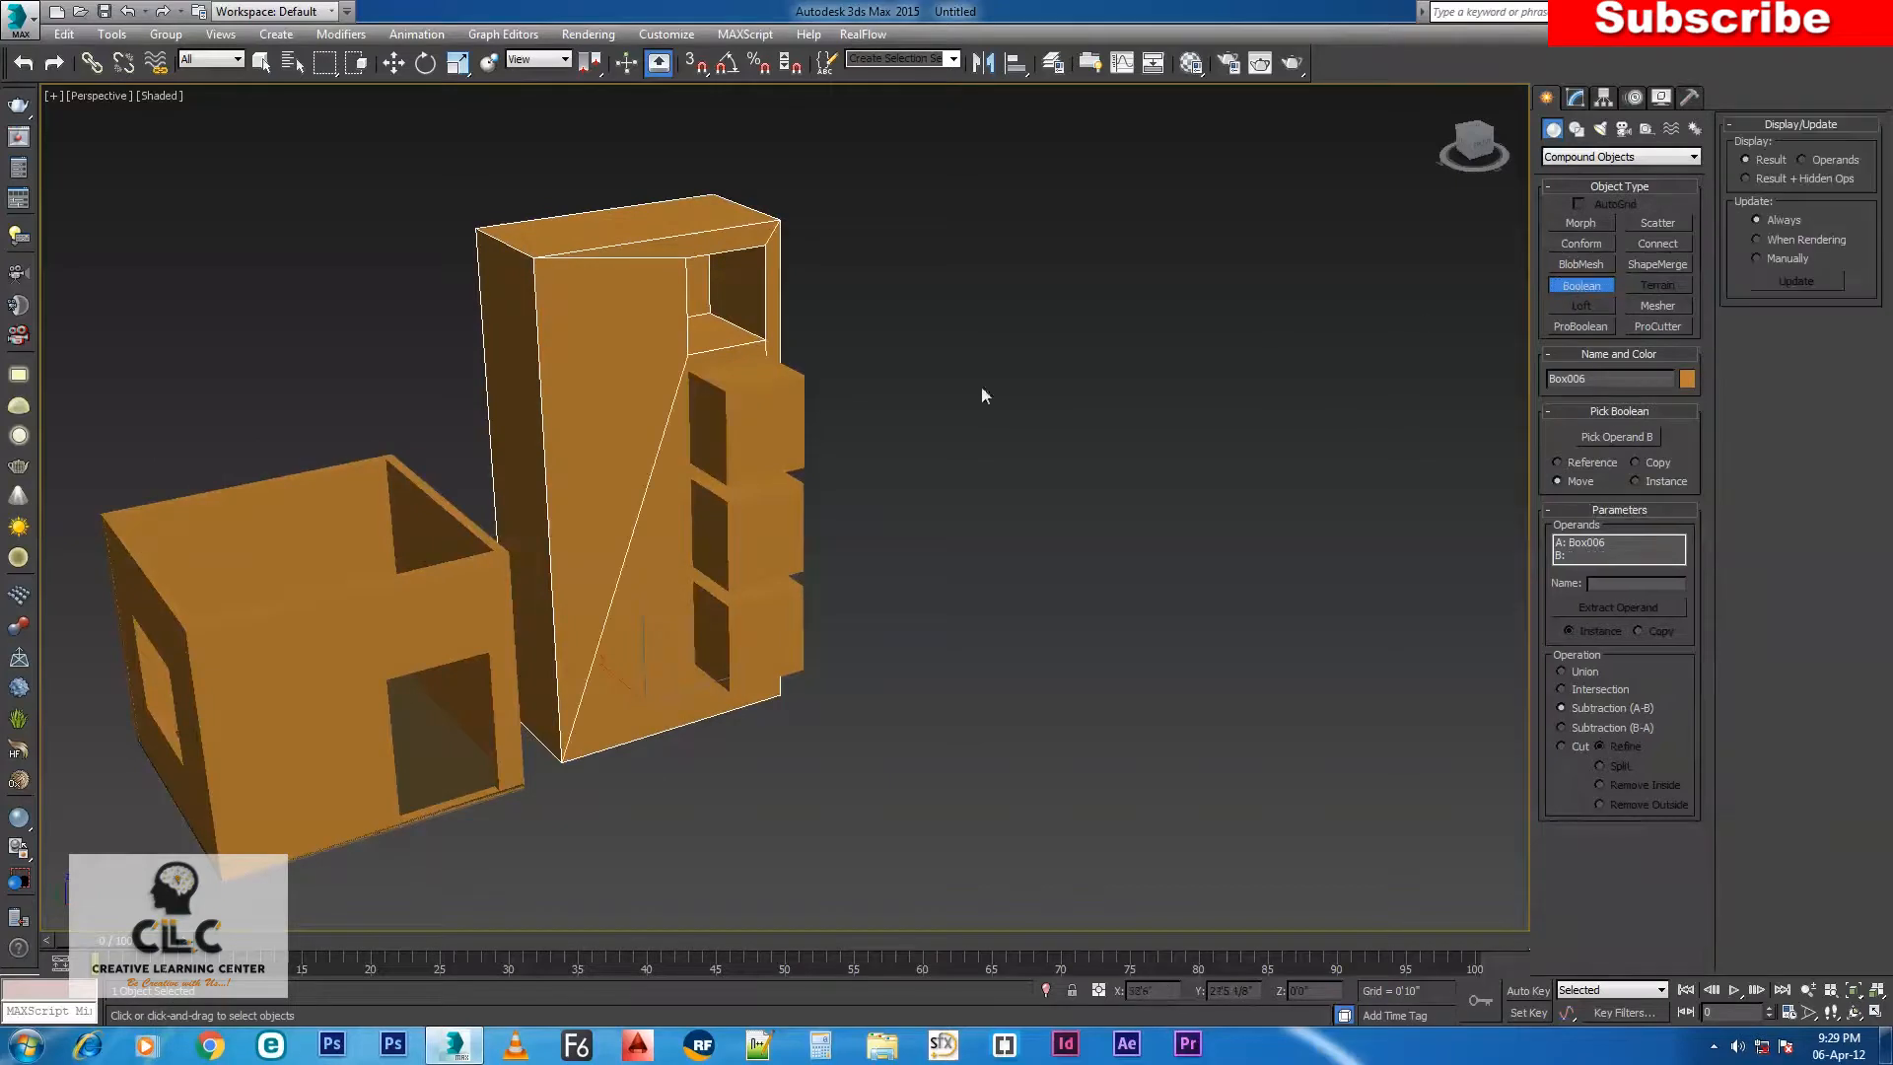
{"action": "left_click", "coordinate": [395, 63]}
{"action": "left_click", "coordinate": [988, 459]}
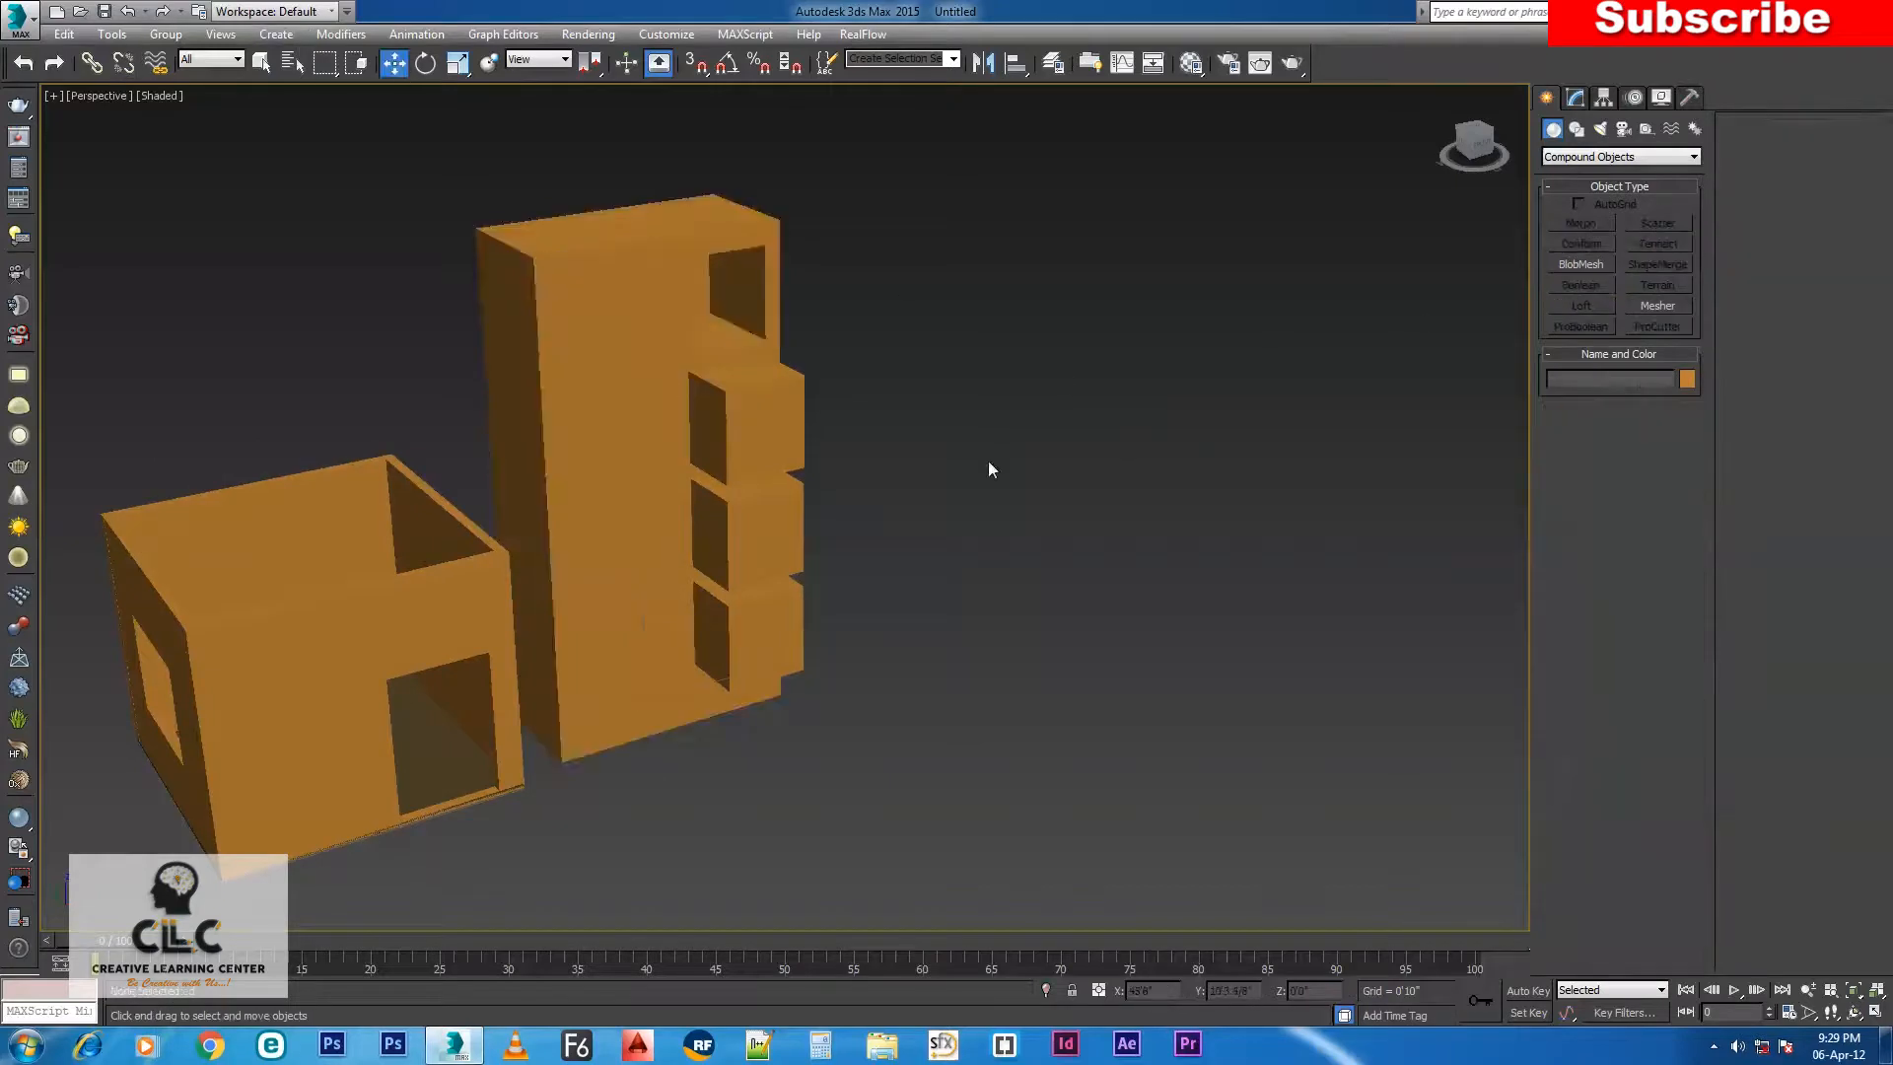
Undo the Boolean subtraction of the topmost block and clear the selection.
{"action": "middle_click_drag", "start_coordinate": [963, 440], "coordinate": [987, 478]}
{"action": "scroll", "coordinate": [986, 477], "scroll_direction": "down", "scroll_amount": 3}
{"action": "scroll", "coordinate": [838, 483], "scroll_direction": "up", "scroll_amount": 5}
{"action": "left_click", "coordinate": [813, 490]}
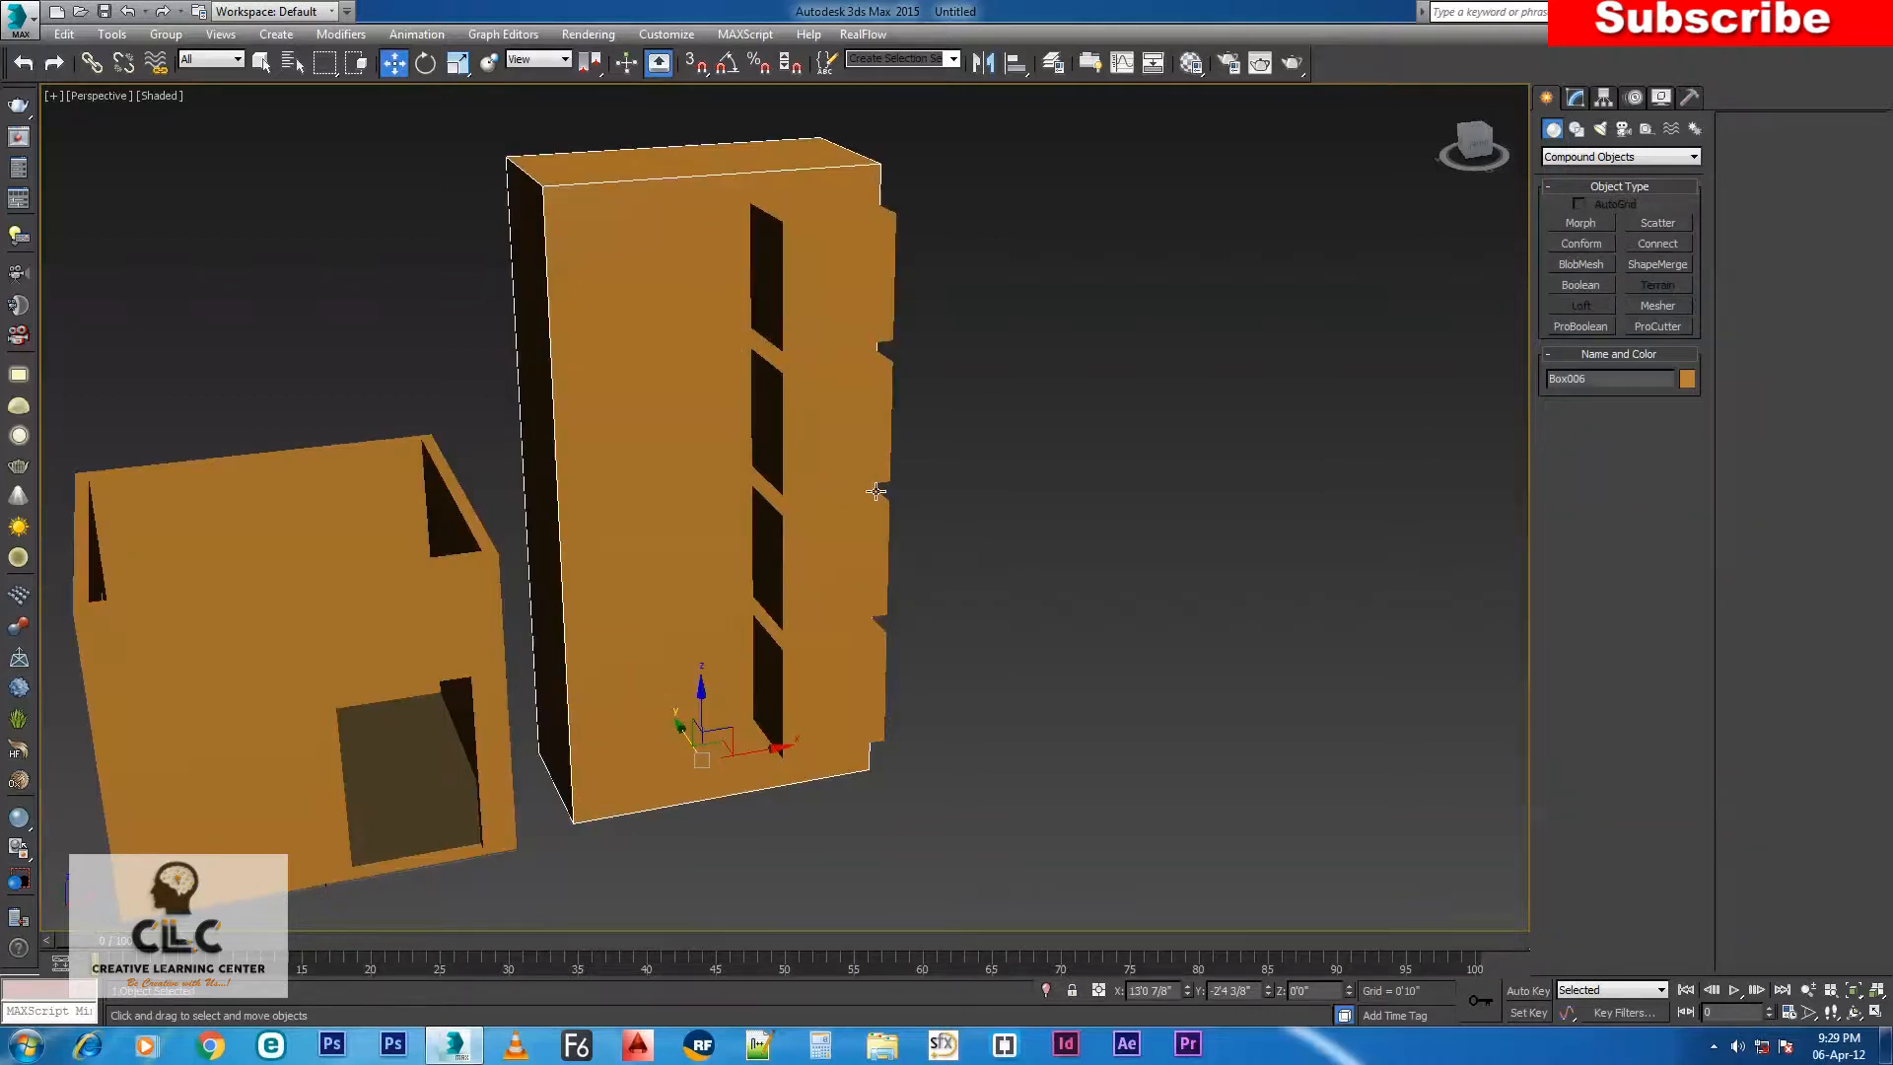
{"action": "left_click", "coordinate": [978, 495]}
{"action": "middle_click_drag", "start_coordinate": [841, 481], "coordinate": [842, 400], "text": "alt"}
Subtract all four small blocks from the tall box with a ProBoolean Subtraction, picking them one after another from top to bottom.
{"action": "left_click", "coordinate": [679, 352]}
{"action": "scroll", "coordinate": [782, 382], "scroll_direction": "down", "scroll_amount": 3}
{"action": "middle_click_drag", "start_coordinate": [989, 421], "coordinate": [946, 404], "text": "alt"}
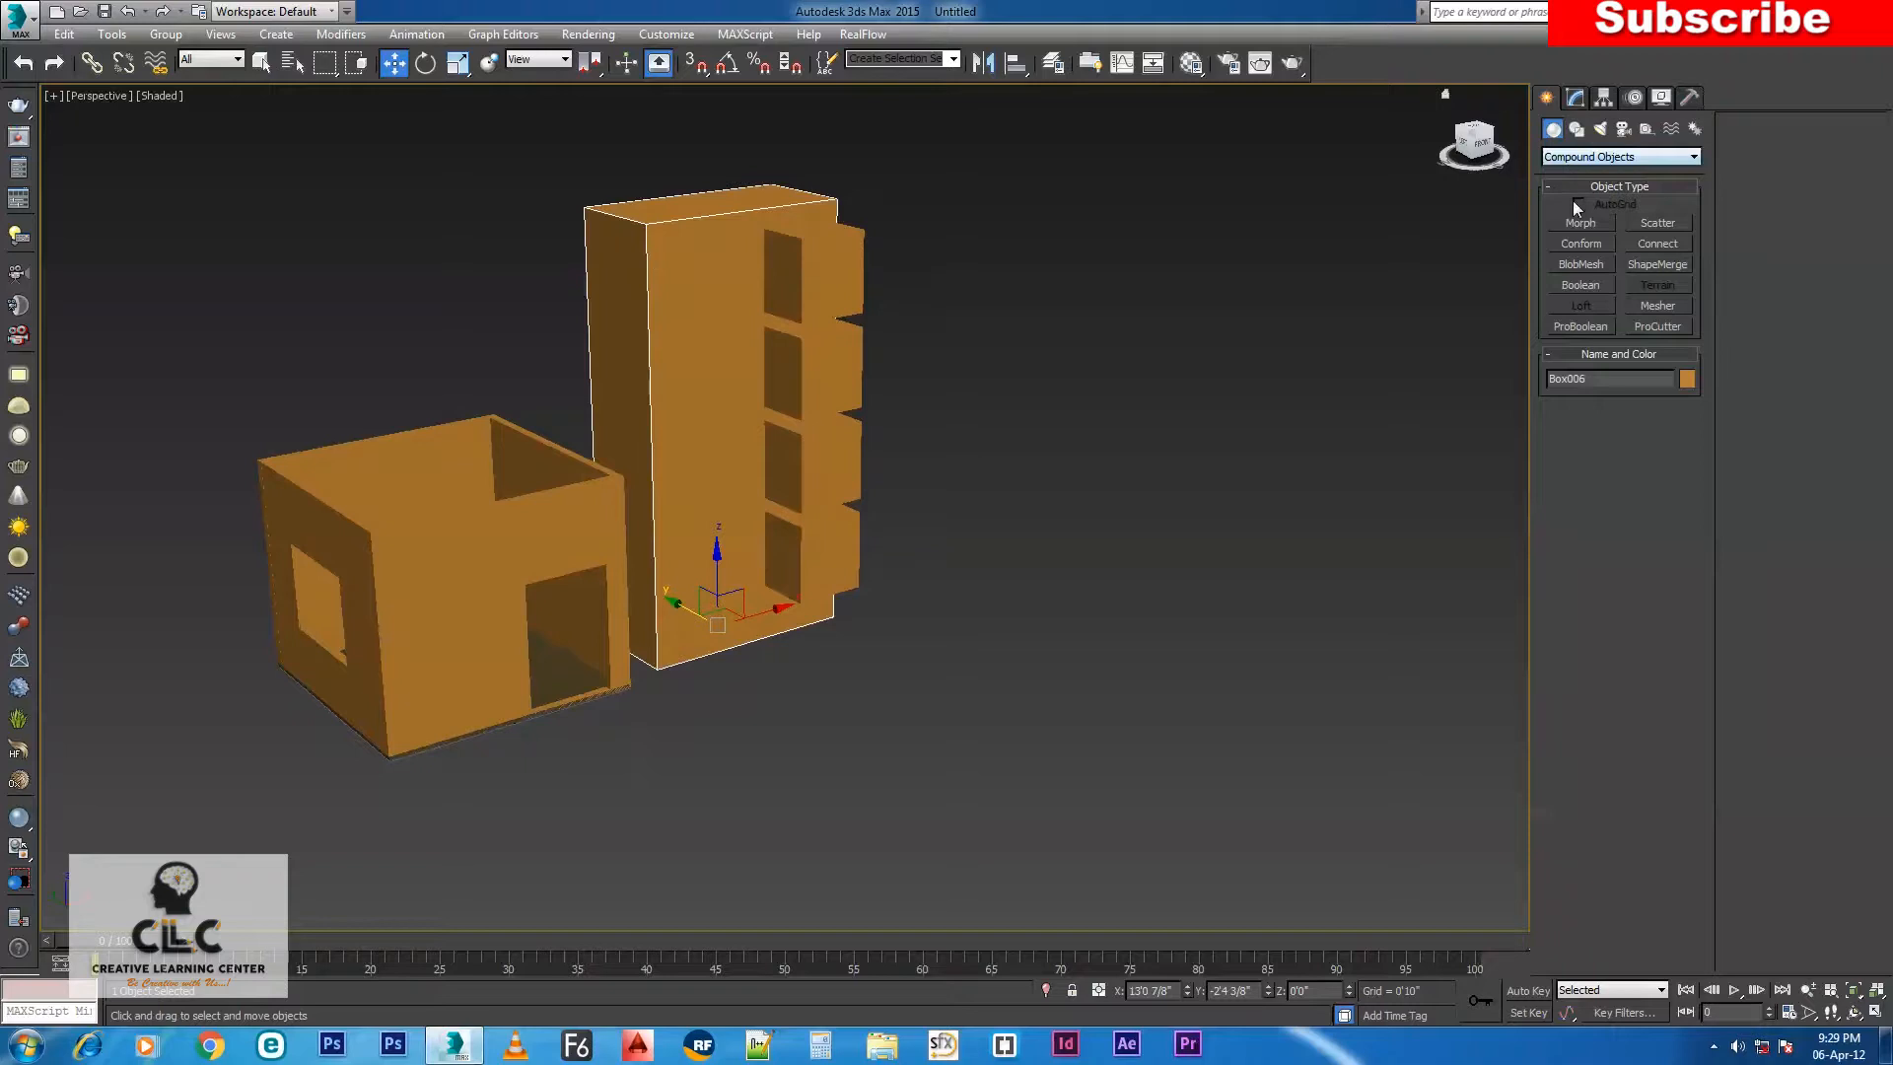
{"action": "left_click", "coordinate": [1580, 326]}
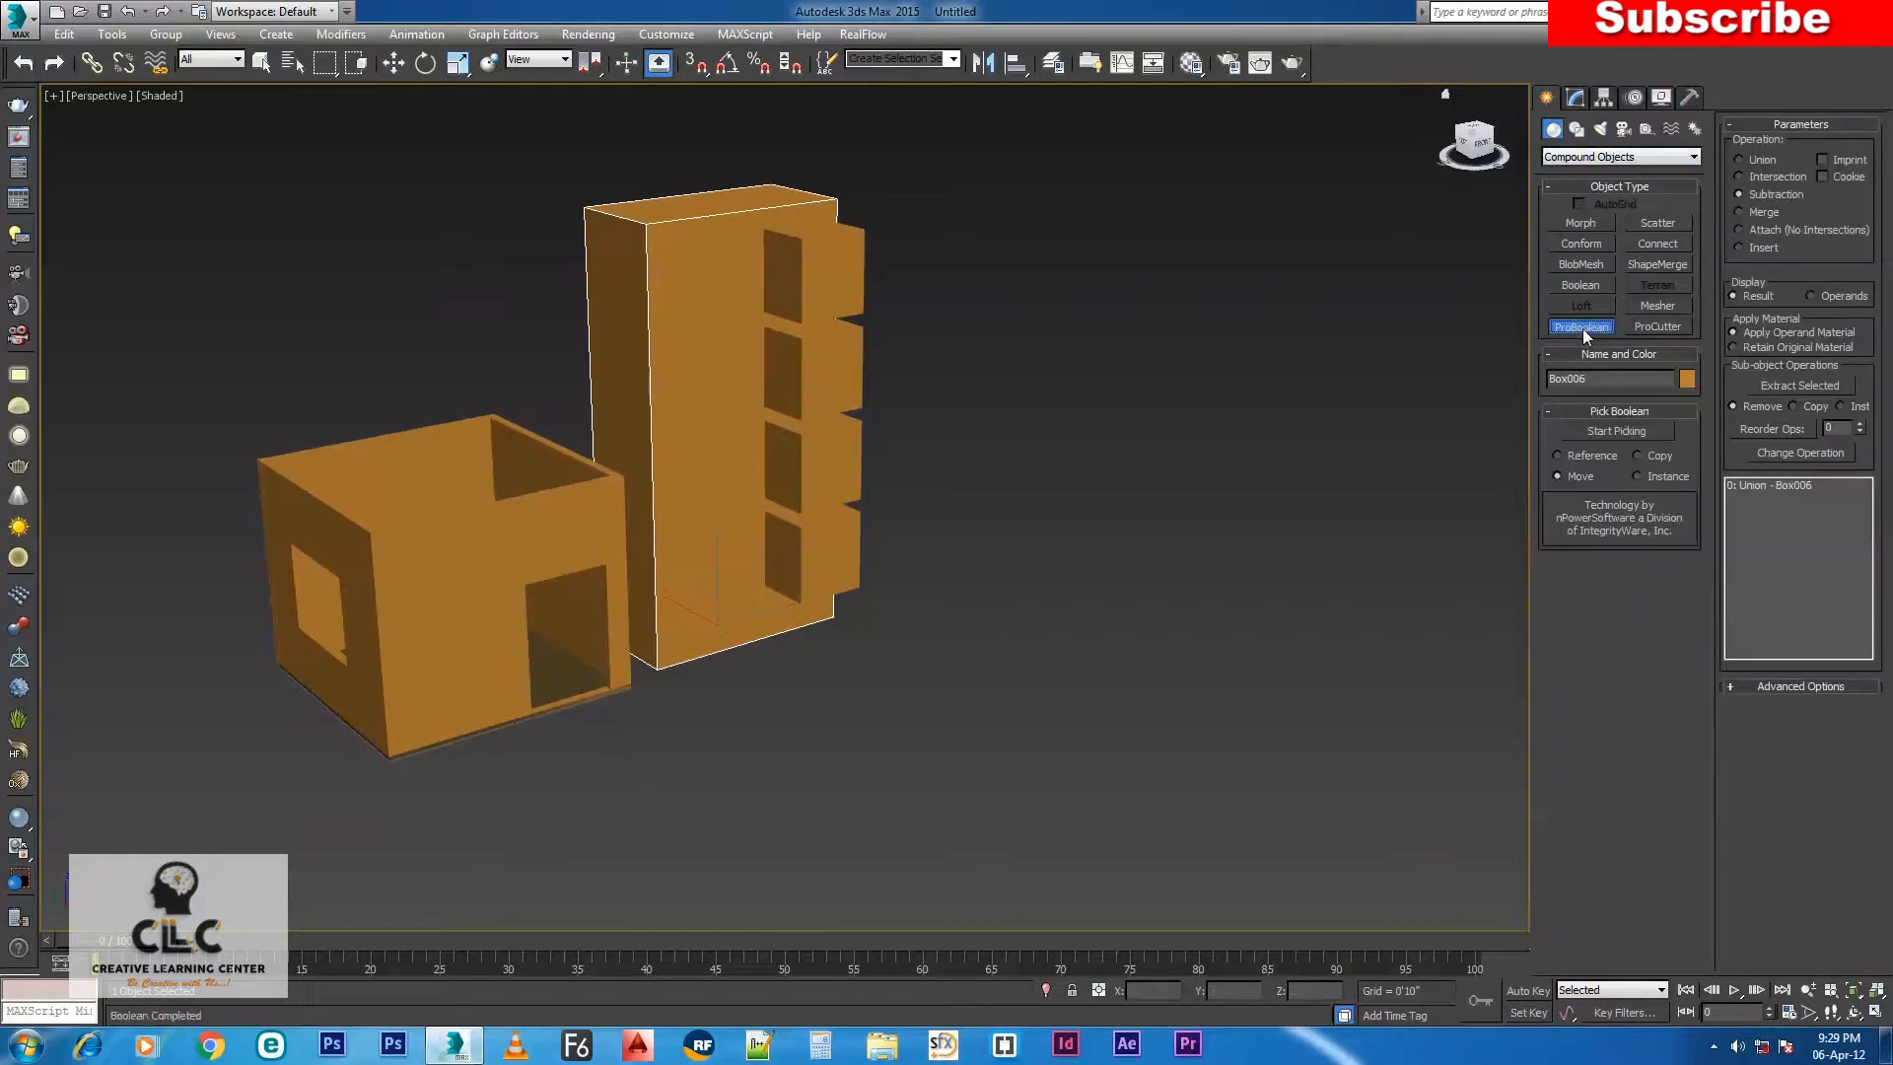
{"action": "left_click", "coordinate": [1612, 431]}
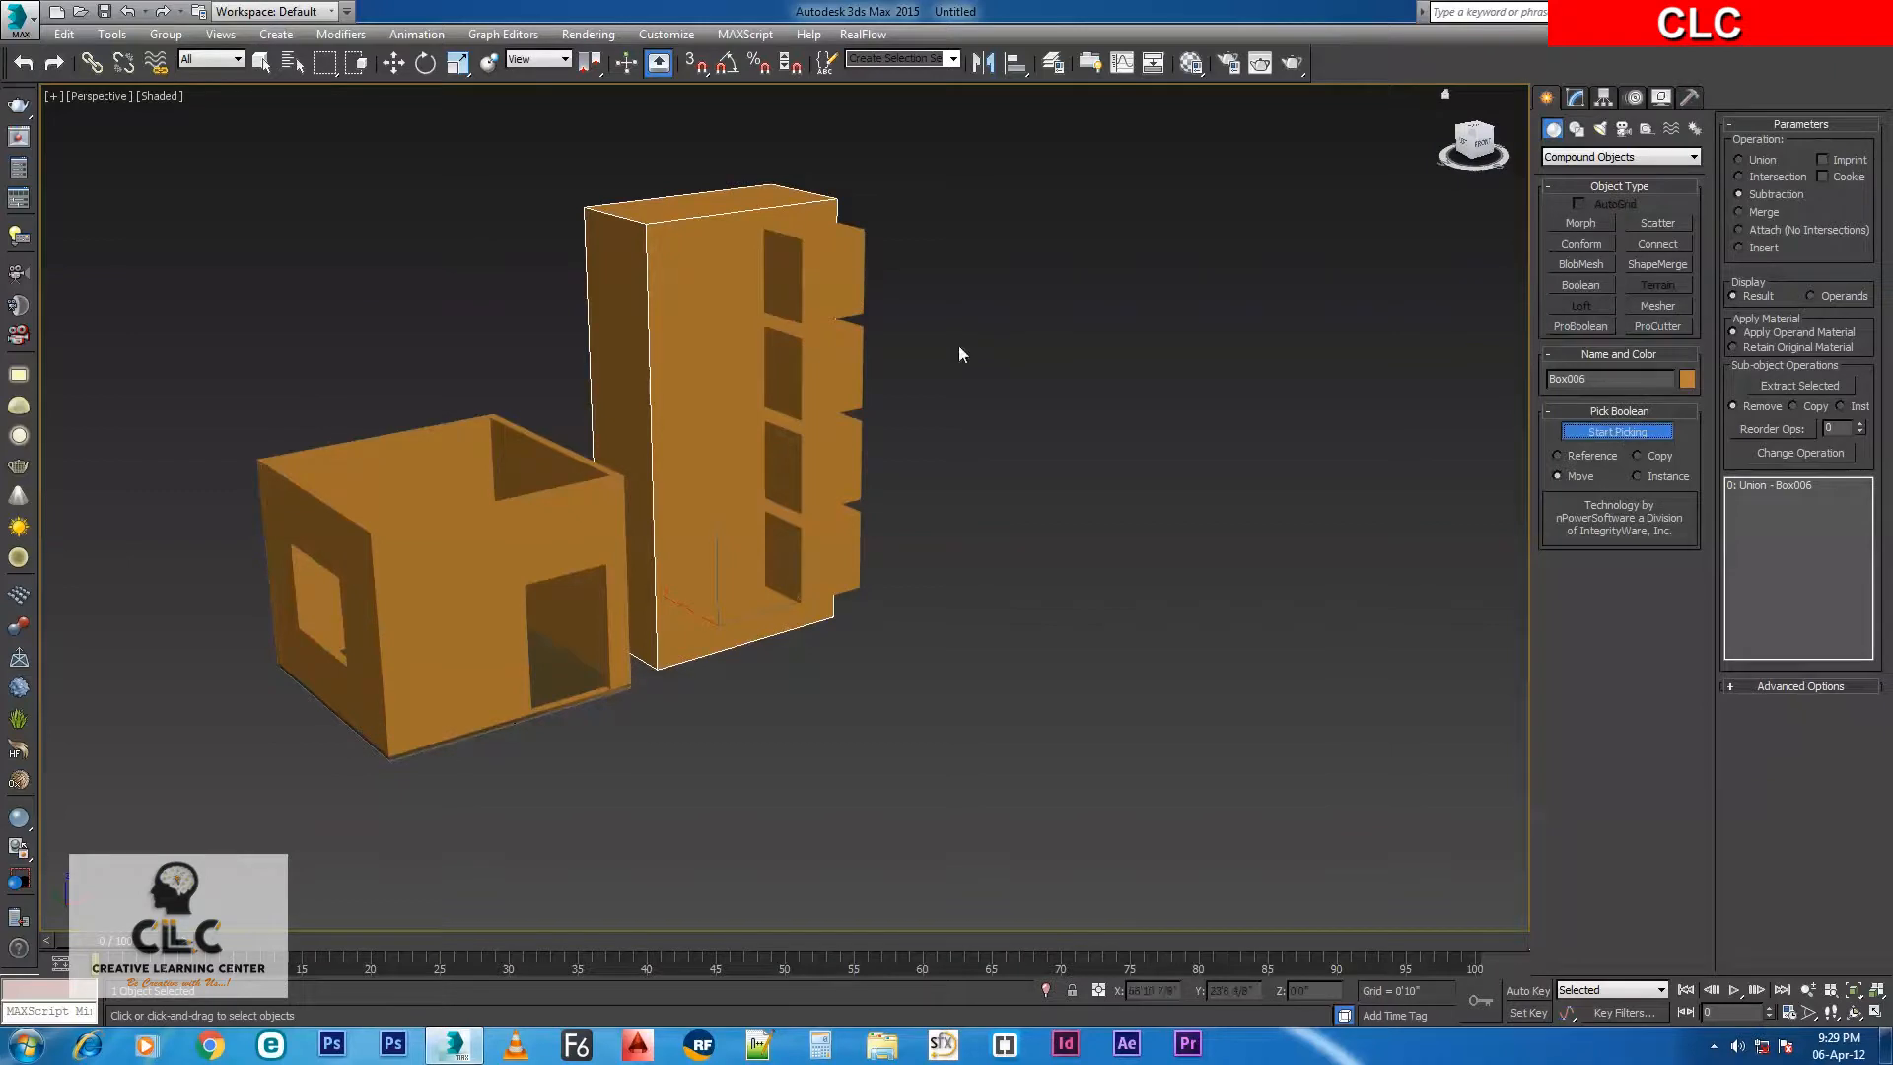
{"action": "left_click", "coordinate": [832, 283]}
{"action": "left_click", "coordinate": [826, 379]}
{"action": "left_click", "coordinate": [838, 458]}
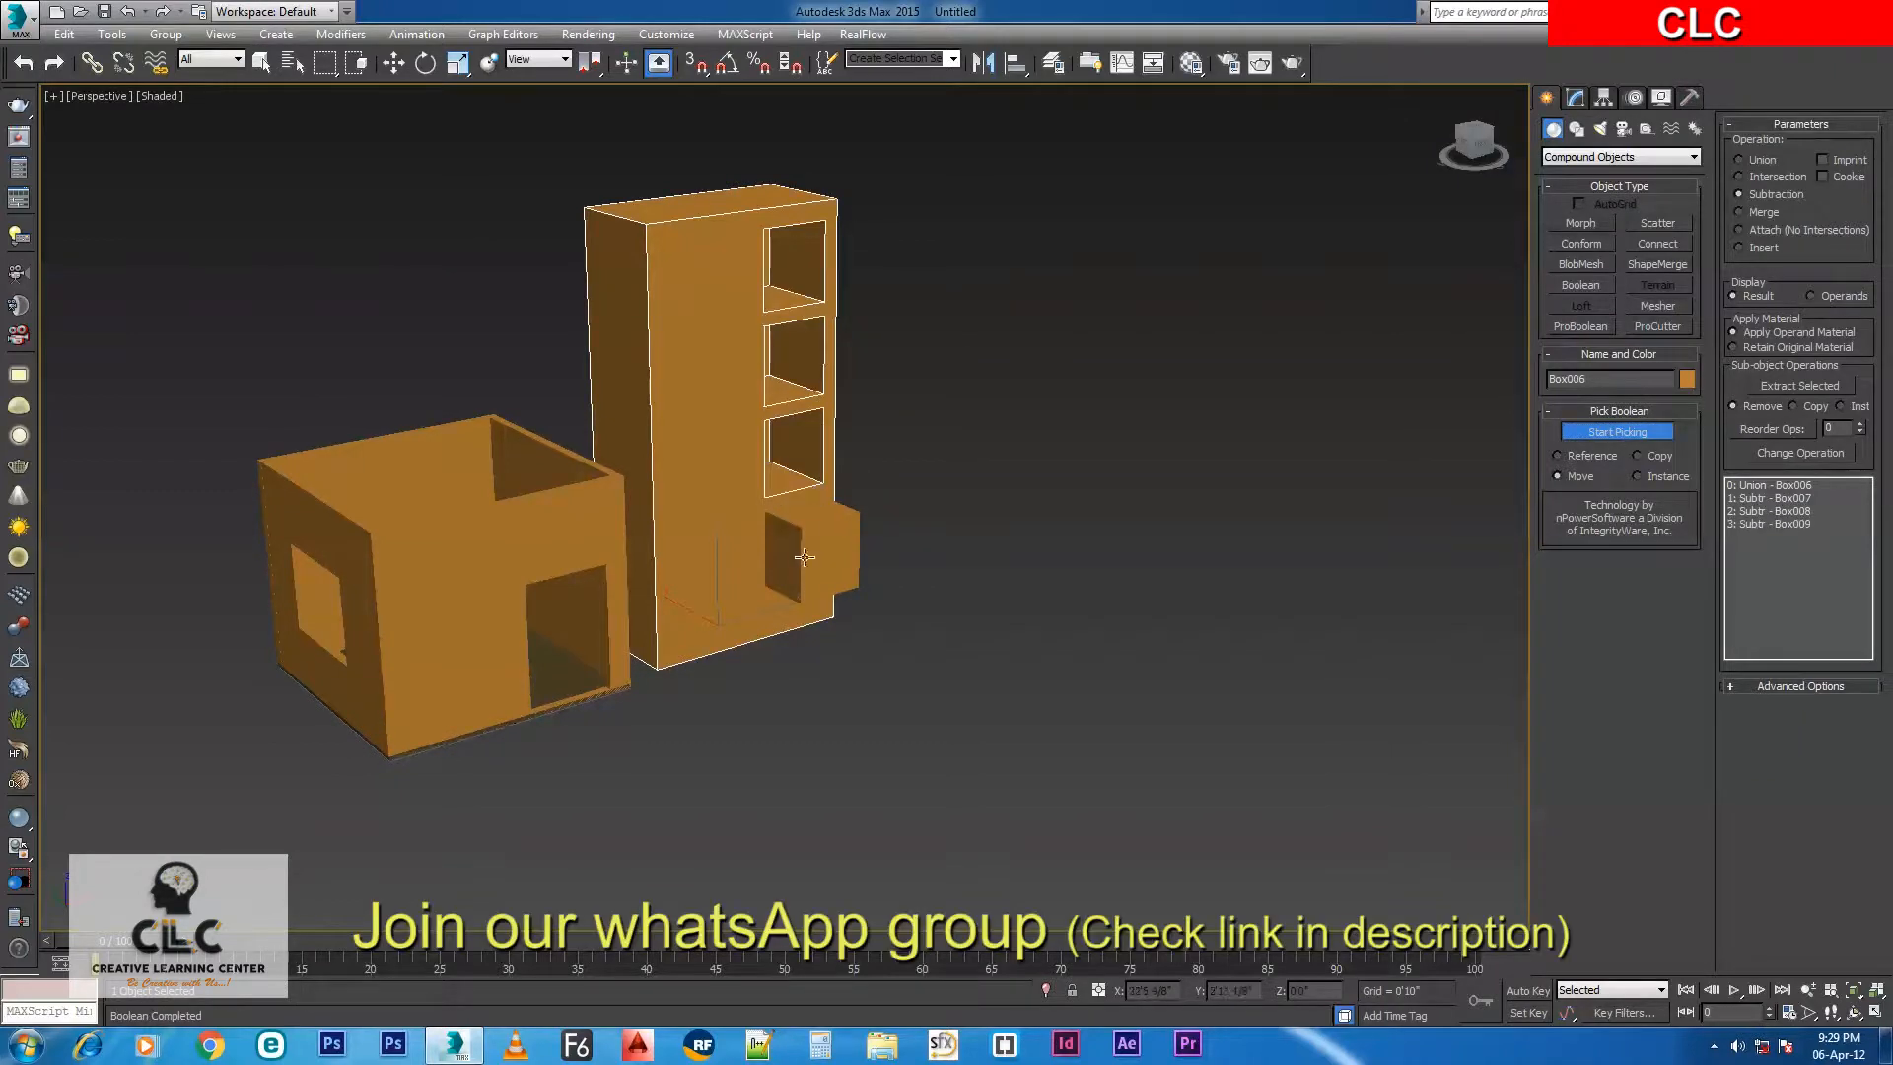
{"action": "left_click", "coordinate": [846, 547]}
Examine the four shelf recesses in the tall box from several angles and distances.
{"action": "middle_click_drag", "start_coordinate": [1004, 475], "coordinate": [914, 500], "text": "alt"}
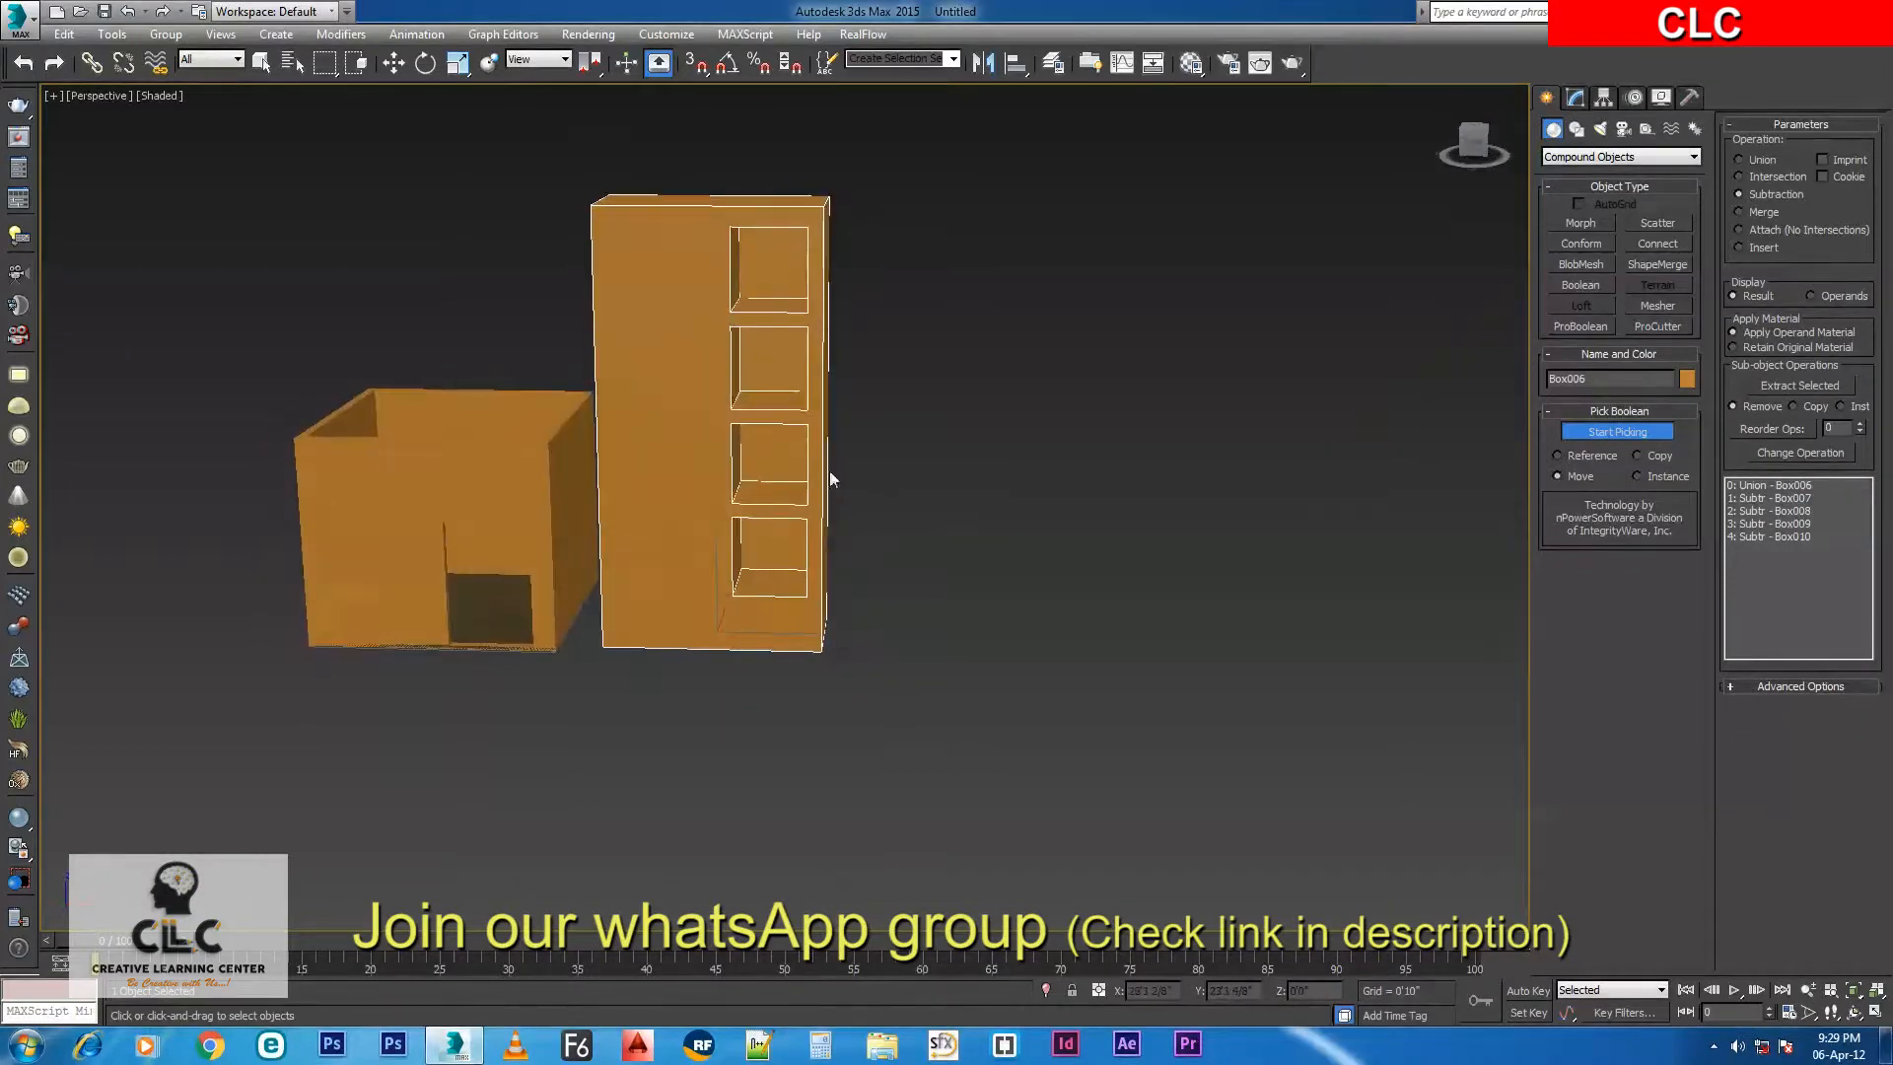
{"action": "scroll", "coordinate": [820, 445], "scroll_direction": "up", "scroll_amount": 2}
{"action": "middle_click_drag", "start_coordinate": [754, 335], "coordinate": [701, 453]}
{"action": "scroll", "coordinate": [1006, 455], "scroll_direction": "down", "scroll_amount": 2}
{"action": "scroll", "coordinate": [701, 453], "scroll_direction": "up", "scroll_amount": 5}
{"action": "middle_click_drag", "start_coordinate": [778, 274], "coordinate": [848, 391]}
{"action": "scroll", "coordinate": [861, 442], "scroll_direction": "down", "scroll_amount": 3}
{"action": "scroll", "coordinate": [848, 393], "scroll_direction": "down", "scroll_amount": 3}
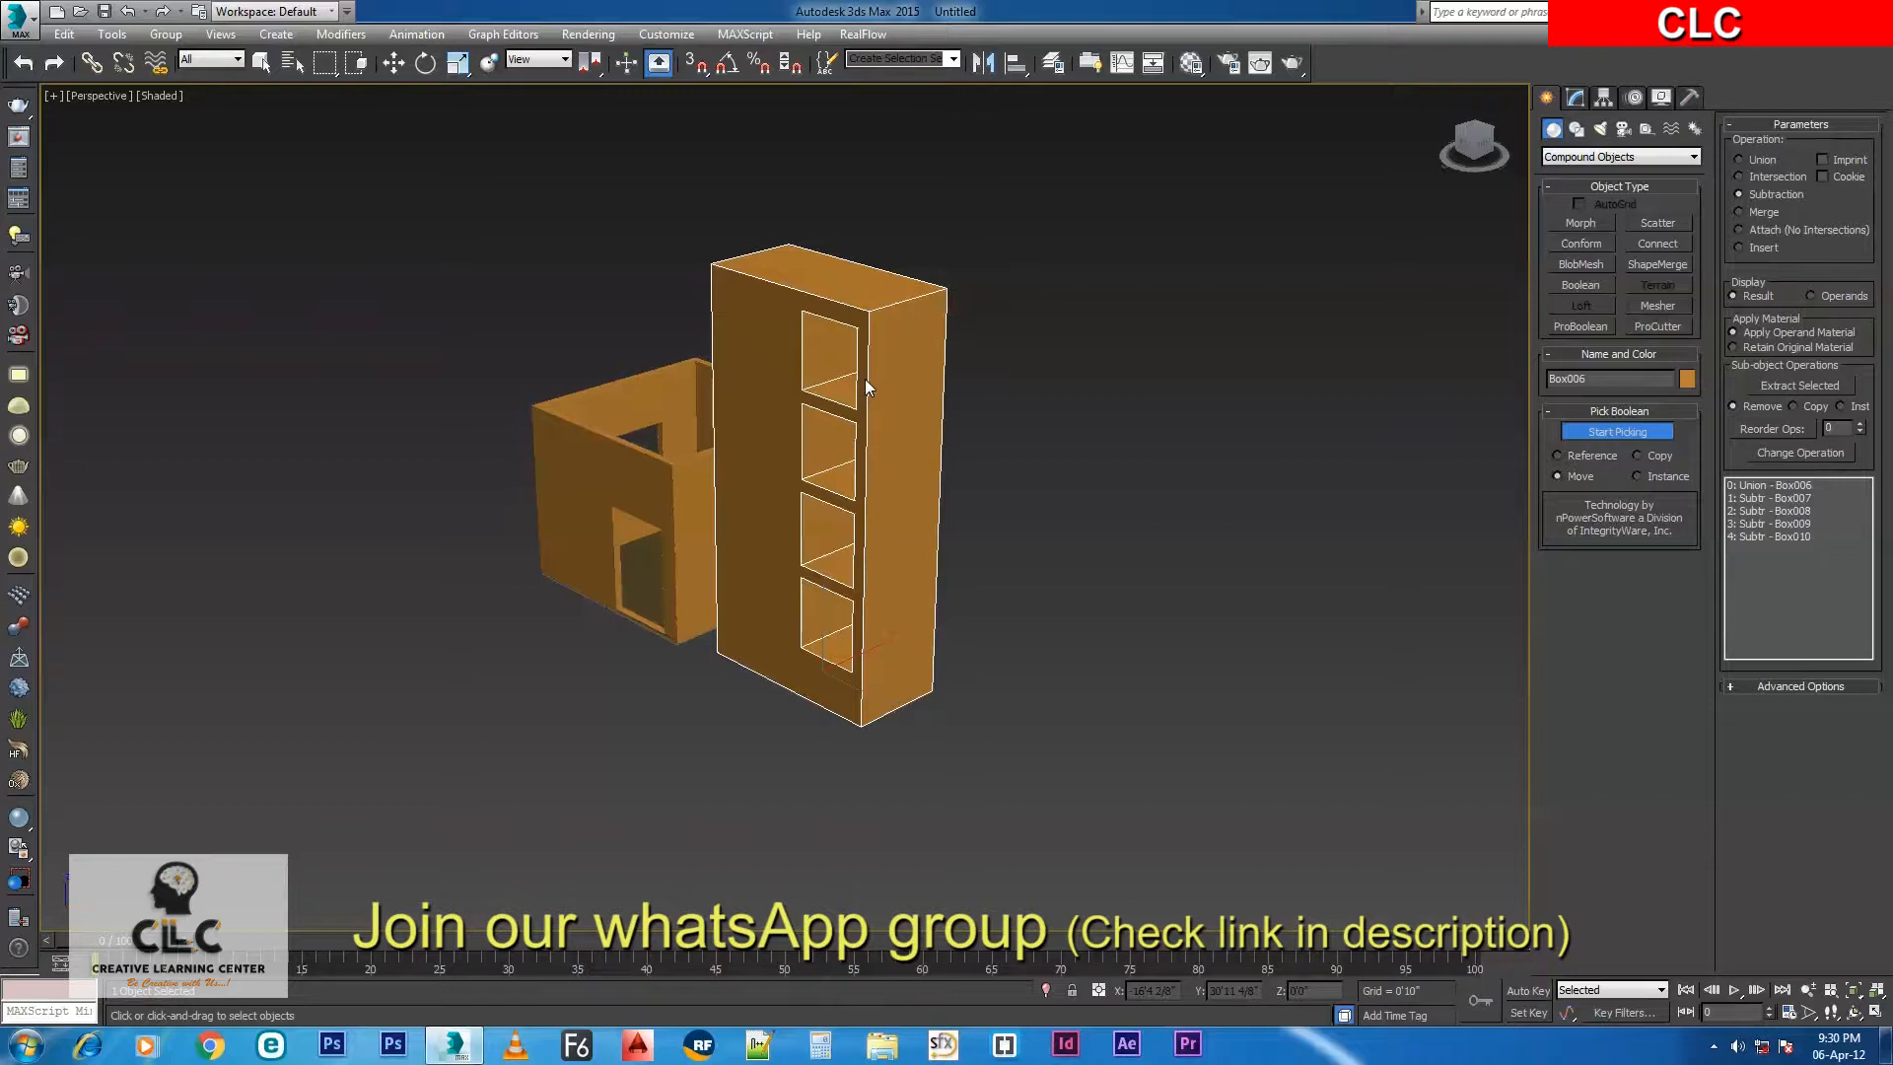
{"action": "middle_click_drag", "start_coordinate": [997, 317], "coordinate": [994, 437], "text": "alt"}
{"action": "scroll", "coordinate": [895, 411], "scroll_direction": "up", "scroll_amount": 6}
{"action": "scroll", "coordinate": [820, 424], "scroll_direction": "down", "scroll_amount": 5}
Draw a narrow box left of the recesses in the Front view, about 17' long, 4'5" wide and 2'6" high, and return to the enlarged Perspective view.
{"action": "key", "text": "alt+w"}
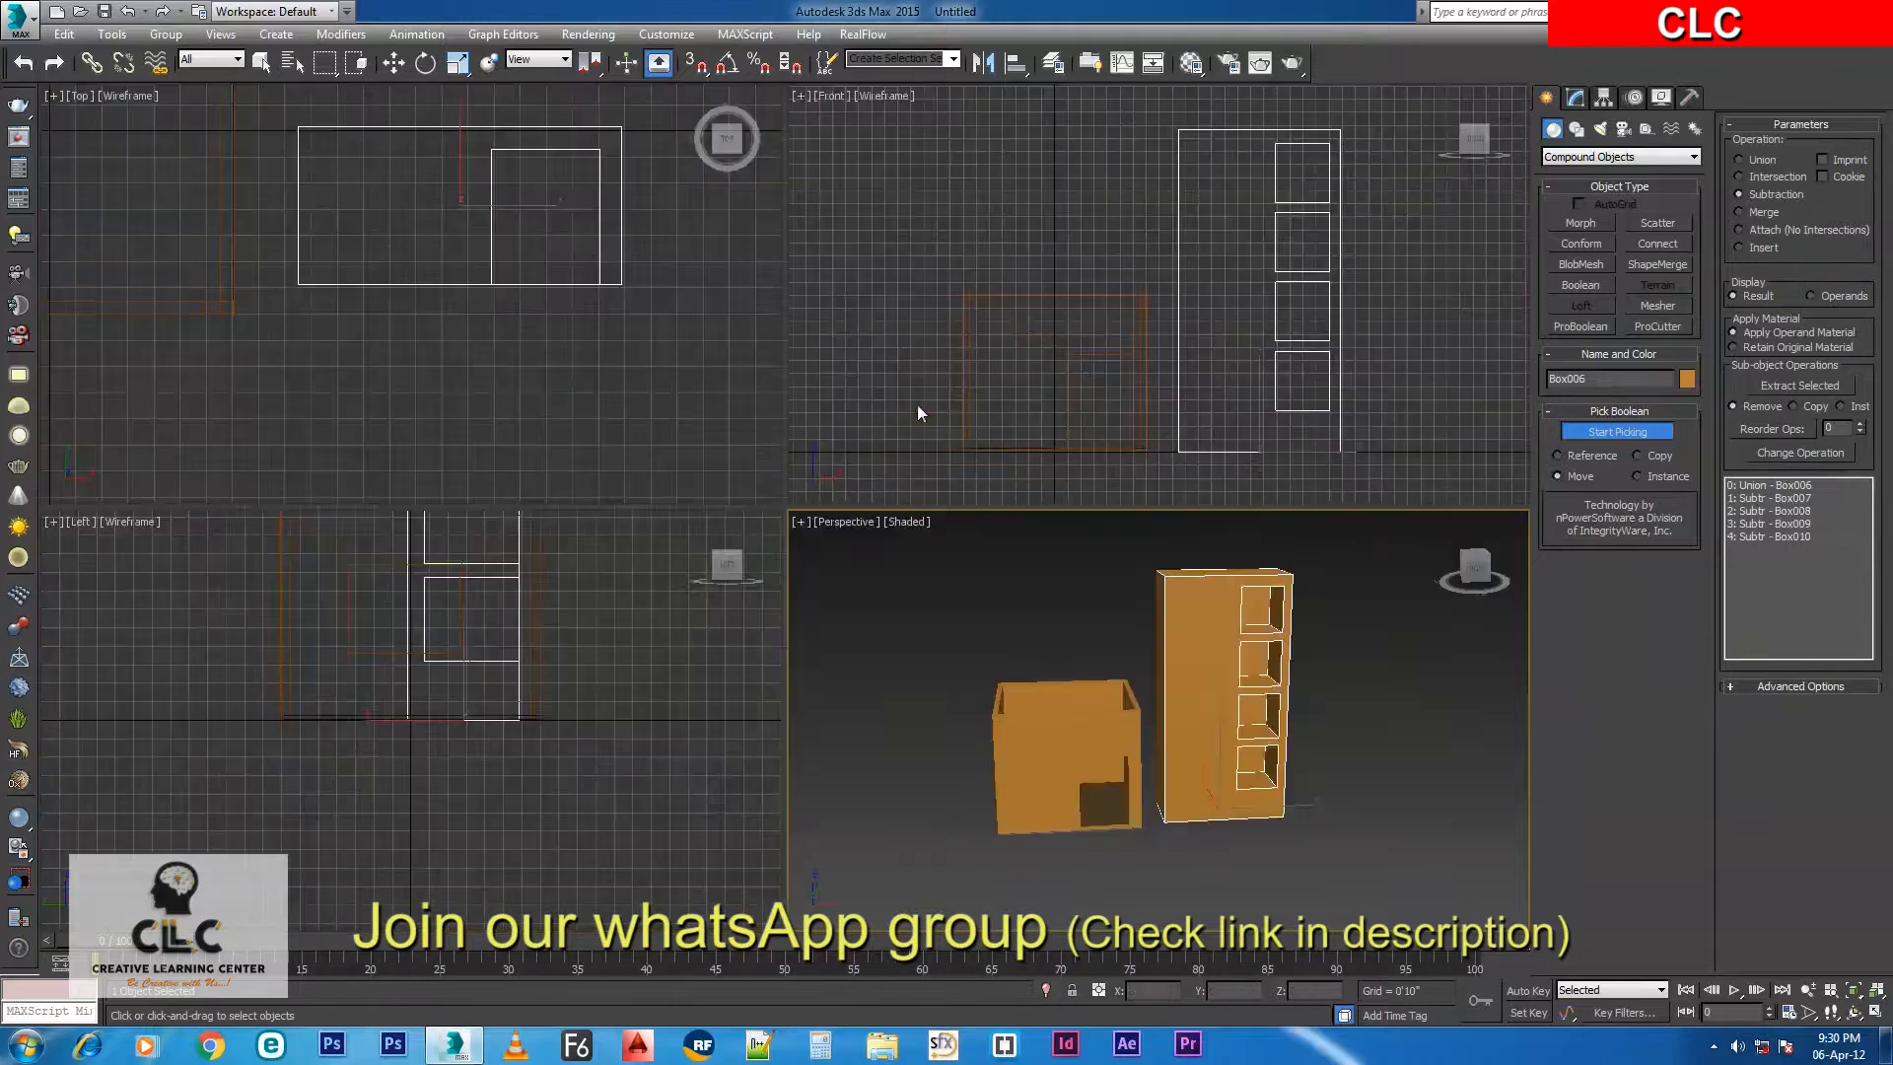
{"action": "left_click", "coordinate": [1398, 211]}
{"action": "key", "text": "alt+w"}
{"action": "middle_click_drag", "start_coordinate": [824, 404], "coordinate": [824, 332]}
{"action": "scroll", "coordinate": [919, 298], "scroll_direction": "down", "scroll_amount": 2}
{"action": "middle_click_drag", "start_coordinate": [915, 272], "coordinate": [912, 292]}
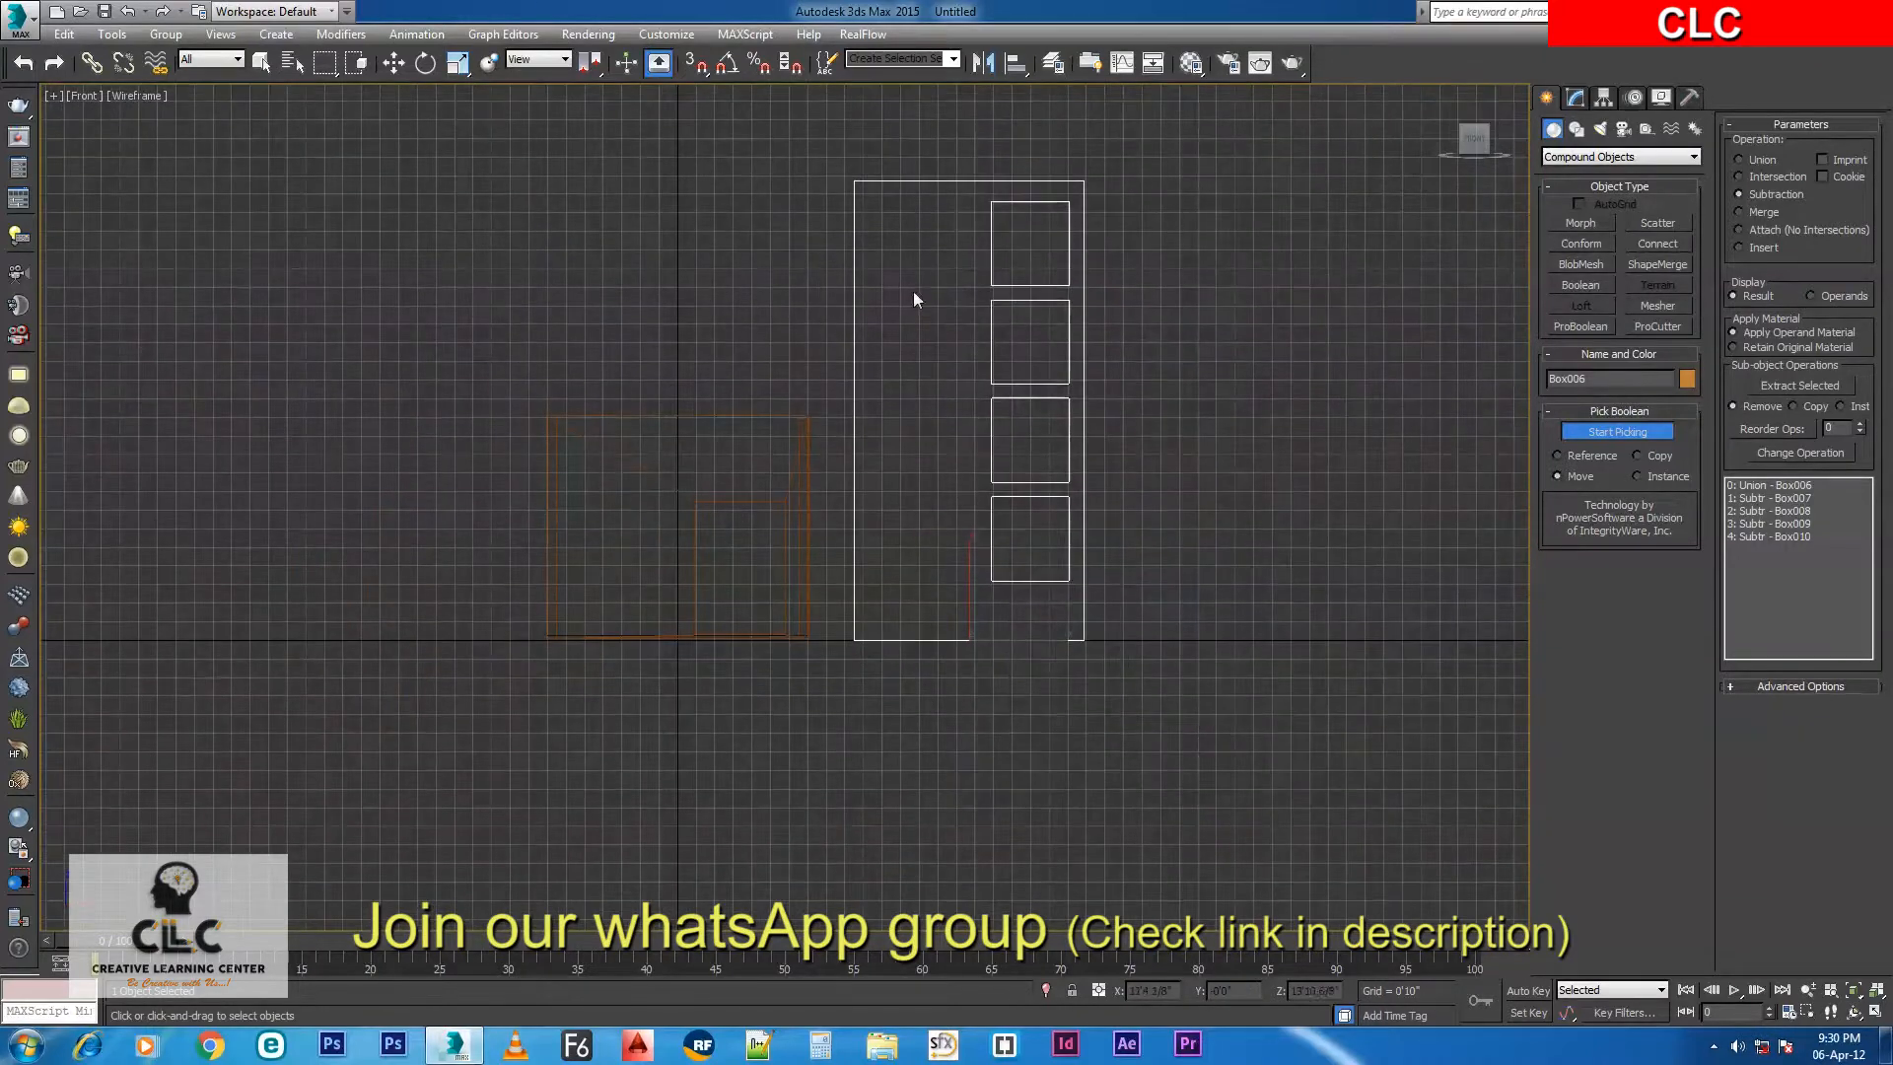
{"action": "left_click", "coordinate": [1566, 160]}
{"action": "left_click", "coordinate": [1570, 171]}
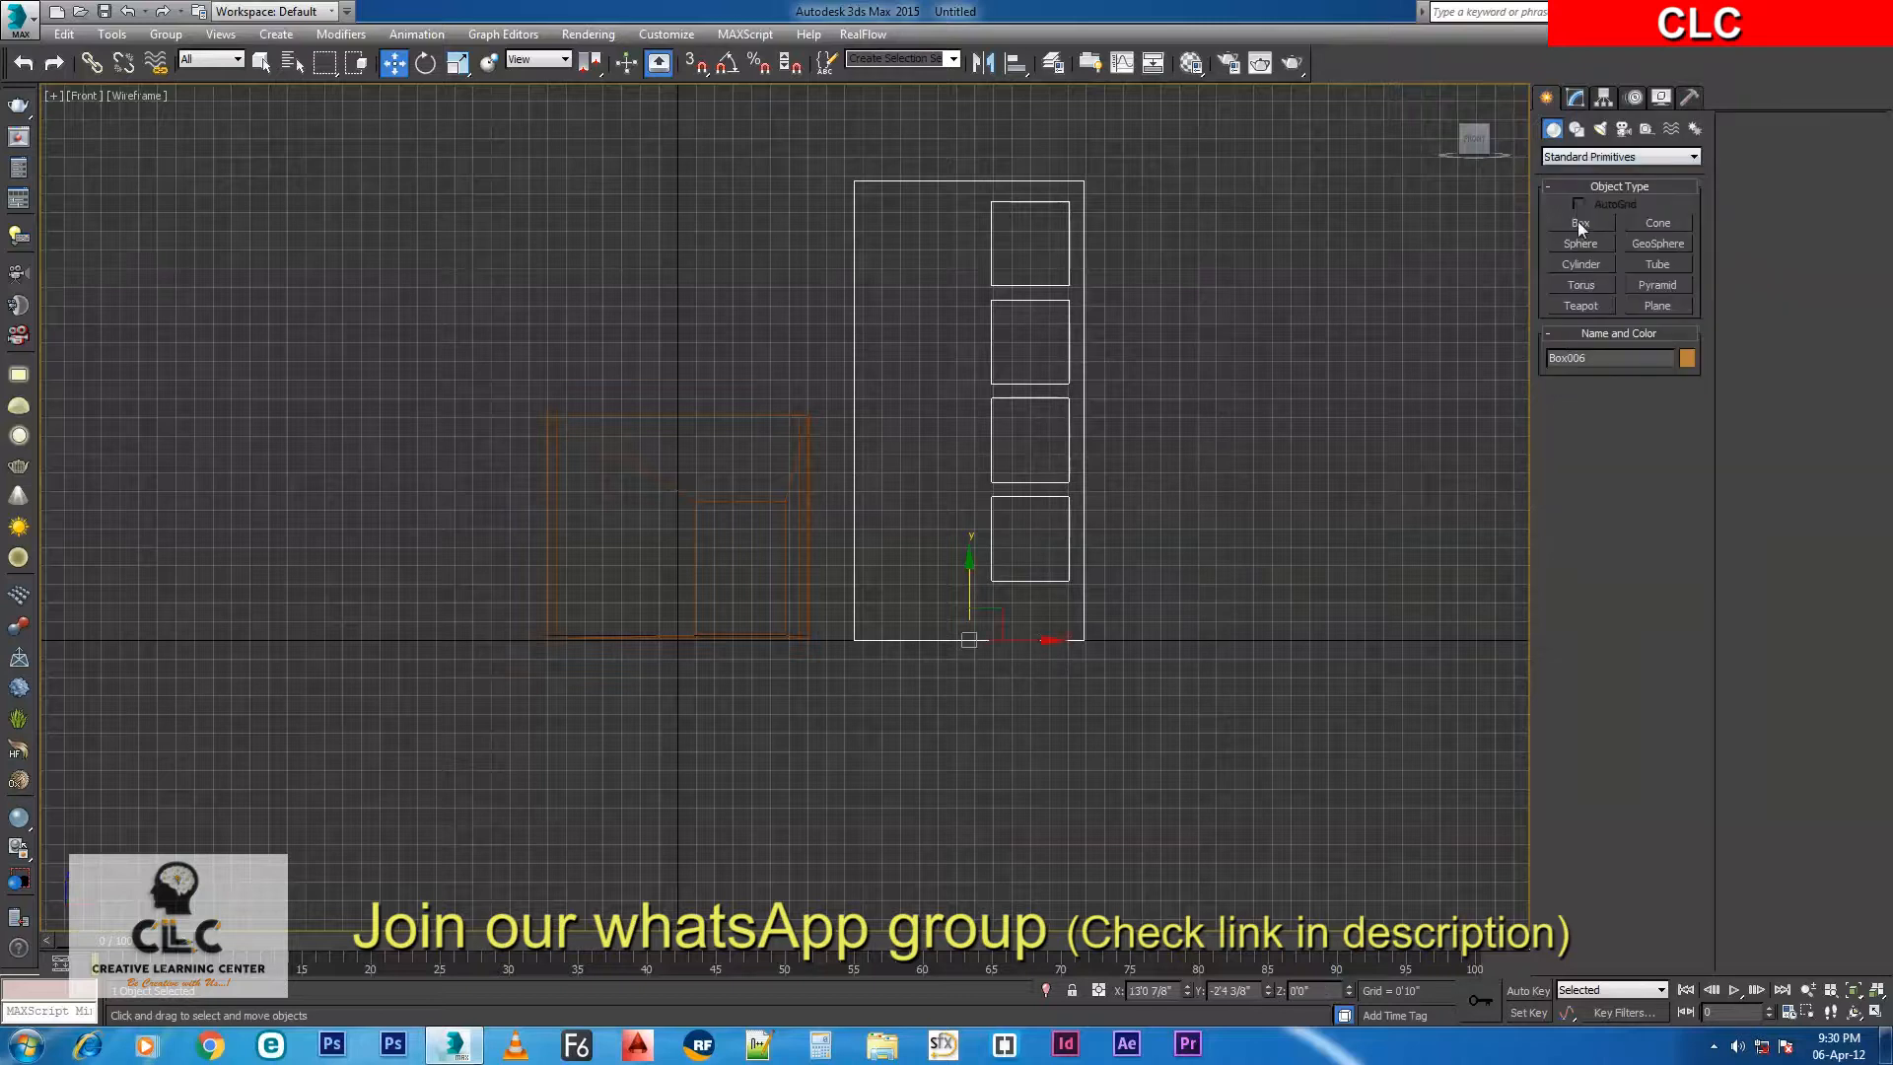
{"action": "left_click", "coordinate": [1580, 223]}
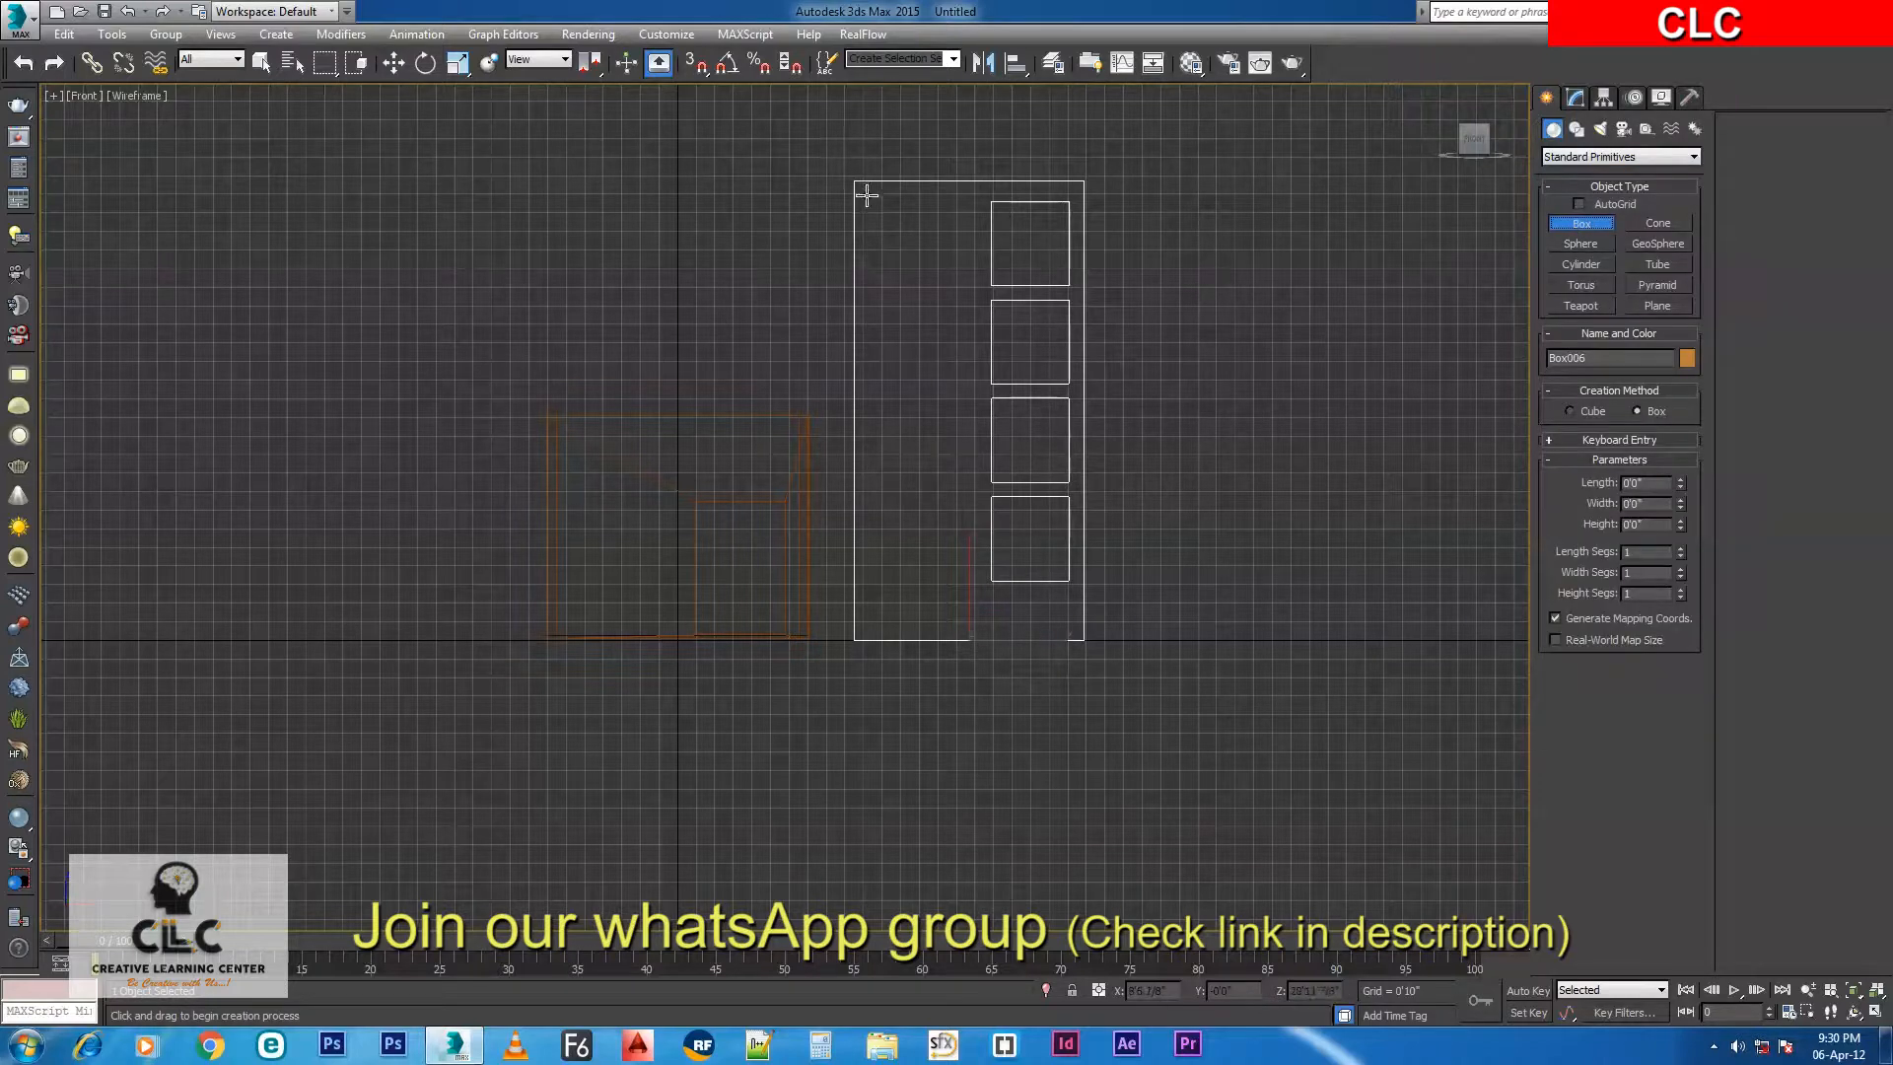
{"action": "left_click_drag", "start_coordinate": [873, 200], "coordinate": [971, 575]}
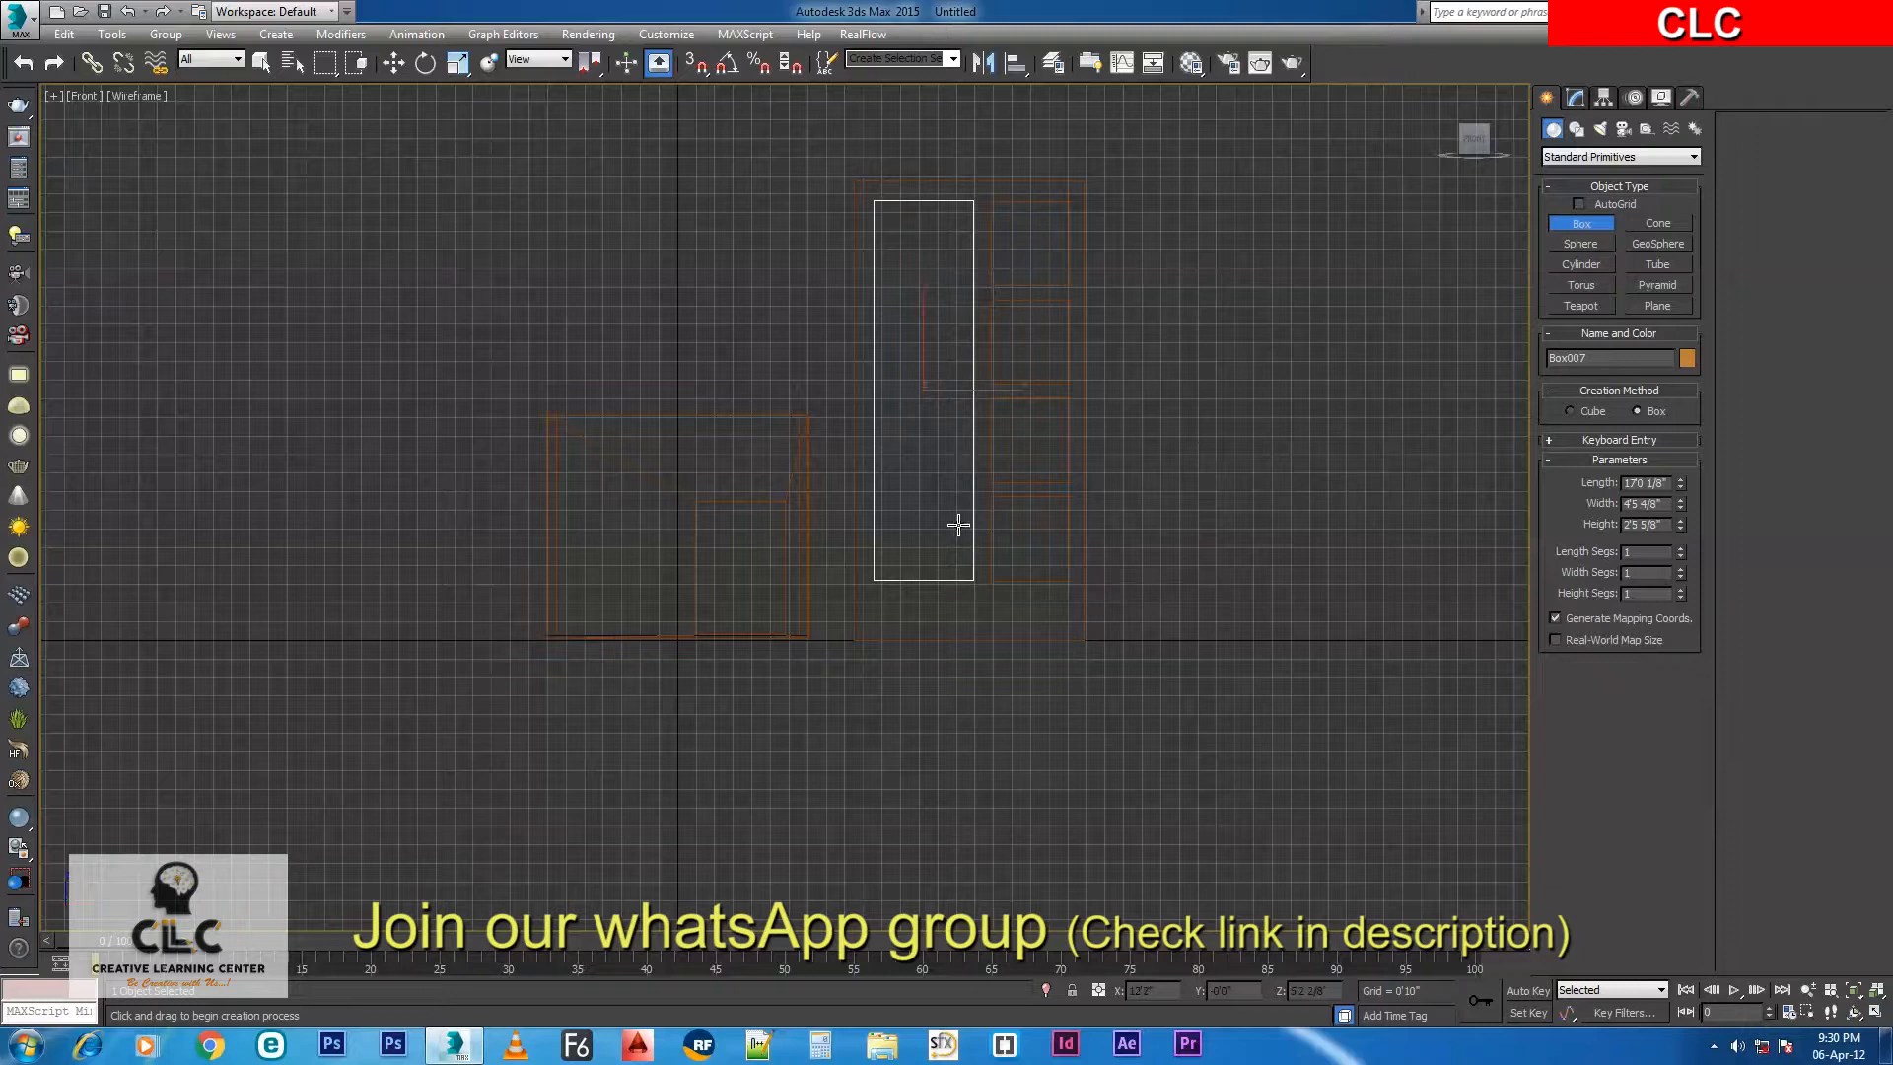
{"action": "left_click", "coordinate": [961, 524]}
{"action": "key", "text": "alt+w"}
{"action": "right_click", "coordinate": [1240, 661]}
{"action": "key", "text": "alt+w"}
{"action": "middle_click_drag", "start_coordinate": [921, 638], "coordinate": [929, 642], "text": "alt"}
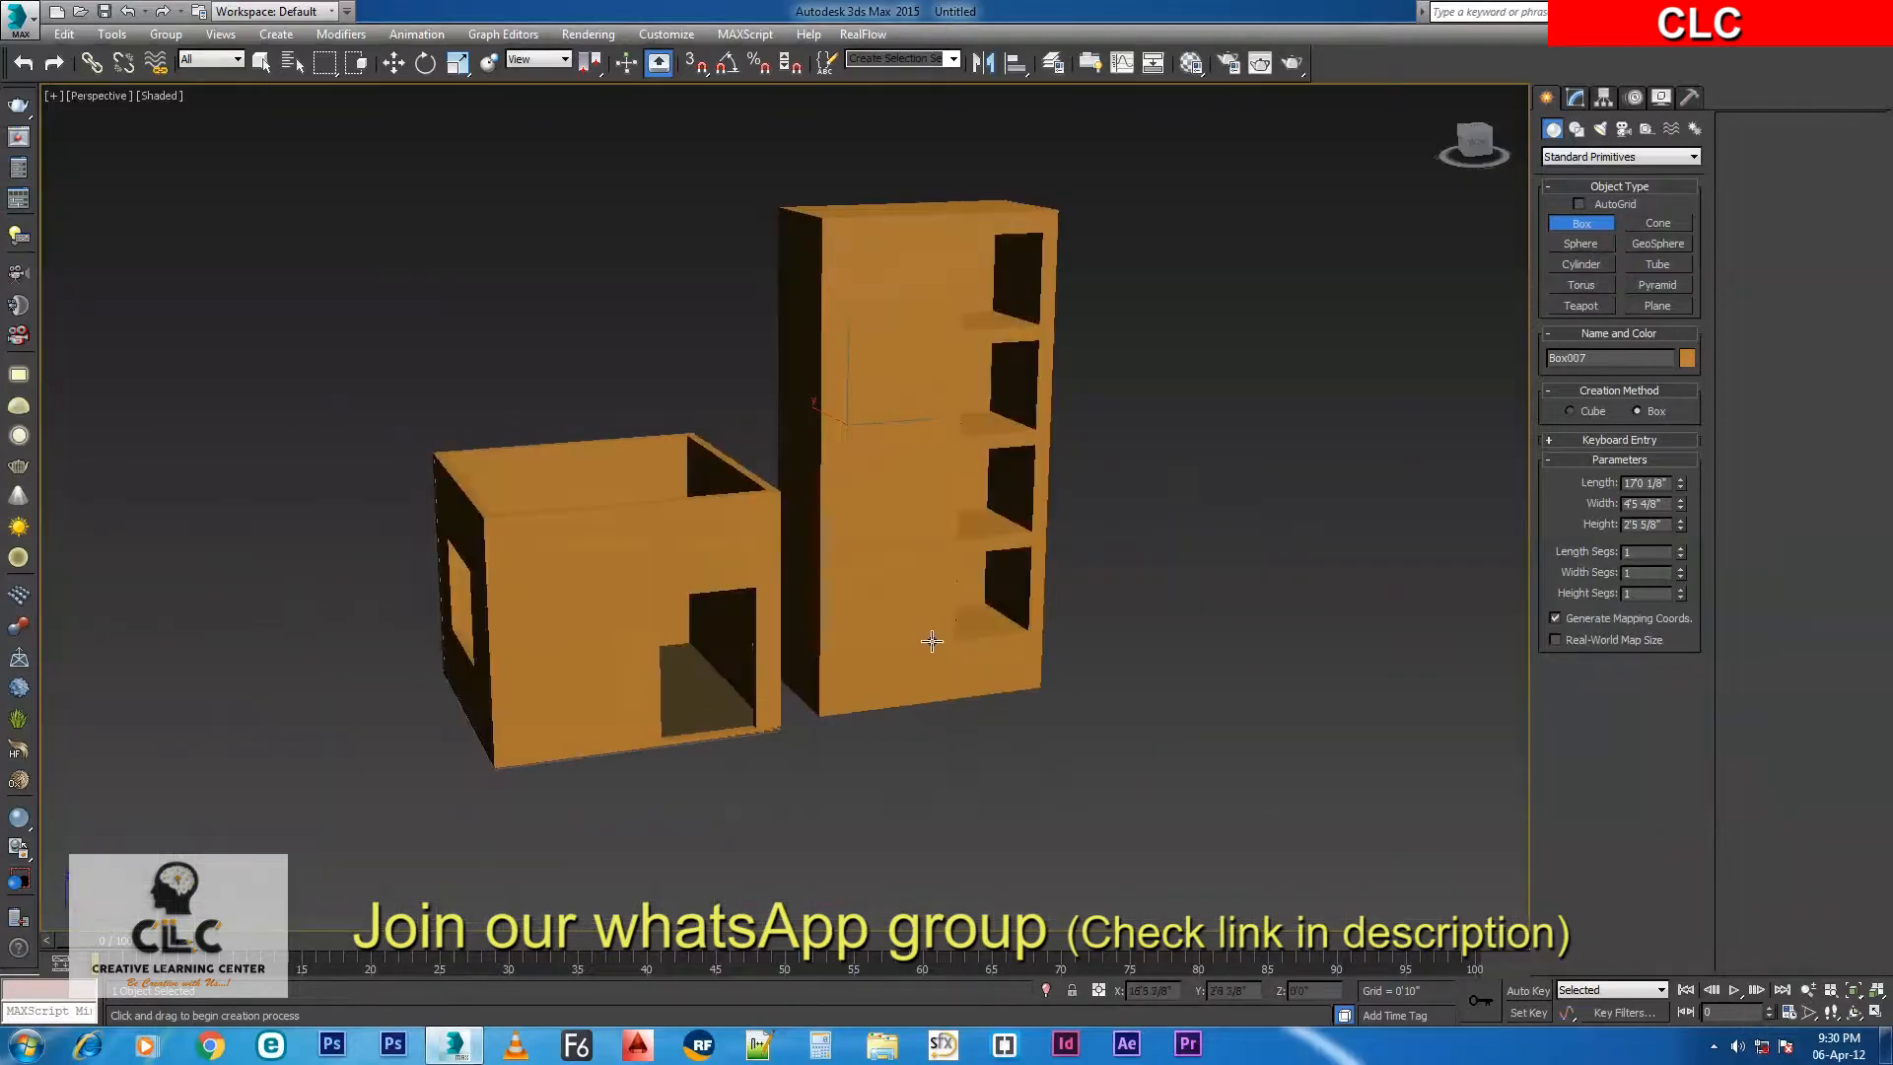
Move the narrow box along its depth so it intersects the tall cabinet's front face.
{"action": "key", "text": "w"}
{"action": "left_click_drag", "start_coordinate": [824, 409], "coordinate": [847, 422]}
{"action": "middle_click_drag", "start_coordinate": [1138, 511], "coordinate": [990, 515], "text": "alt"}
{"action": "scroll", "coordinate": [912, 431], "scroll_direction": "up", "scroll_amount": 4}
{"action": "middle_click_drag", "start_coordinate": [909, 431], "coordinate": [969, 400], "text": "alt"}
{"action": "scroll", "coordinate": [996, 407], "scroll_direction": "down", "scroll_amount": 4}
Subtract the narrow box from the tall cabinet with a Boolean Subtraction (A-B), and clear the selection.
{"action": "left_click", "coordinate": [1062, 244]}
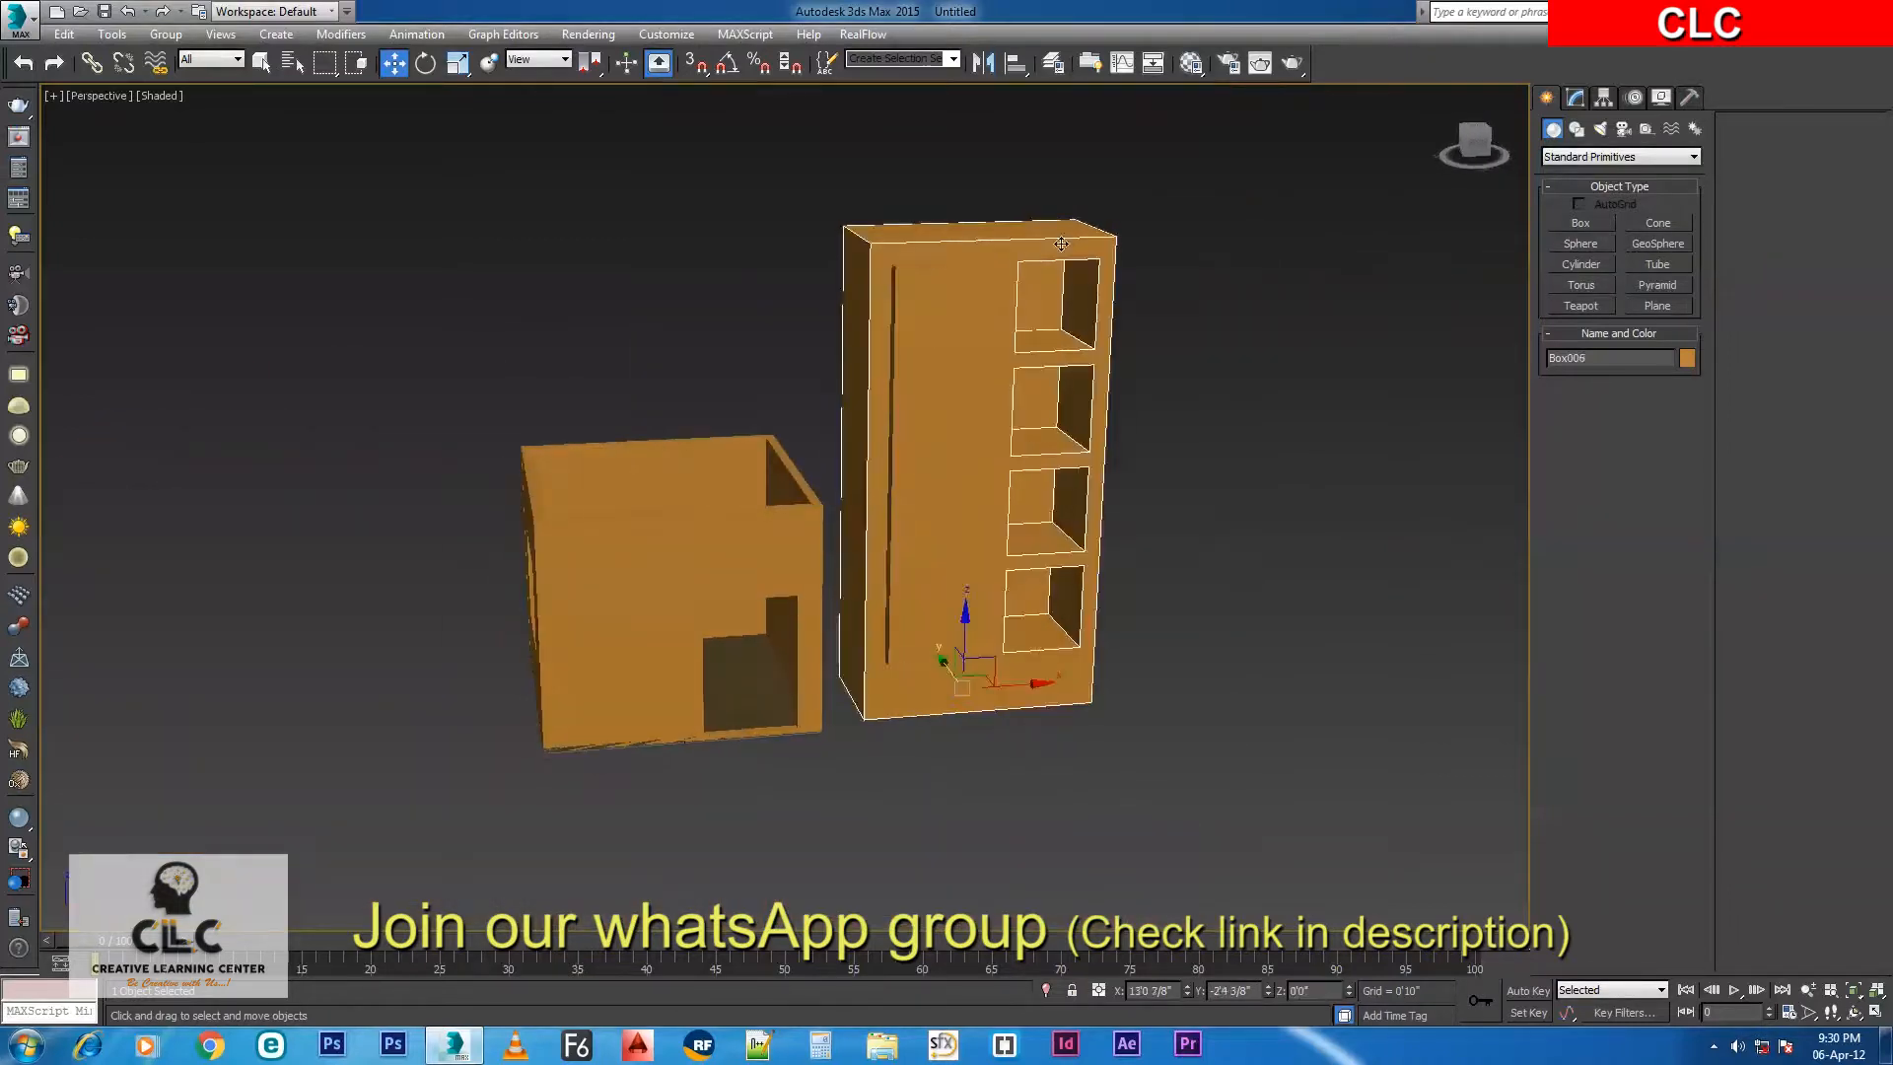
{"action": "left_click", "coordinate": [1580, 158]}
{"action": "left_click", "coordinate": [1580, 199]}
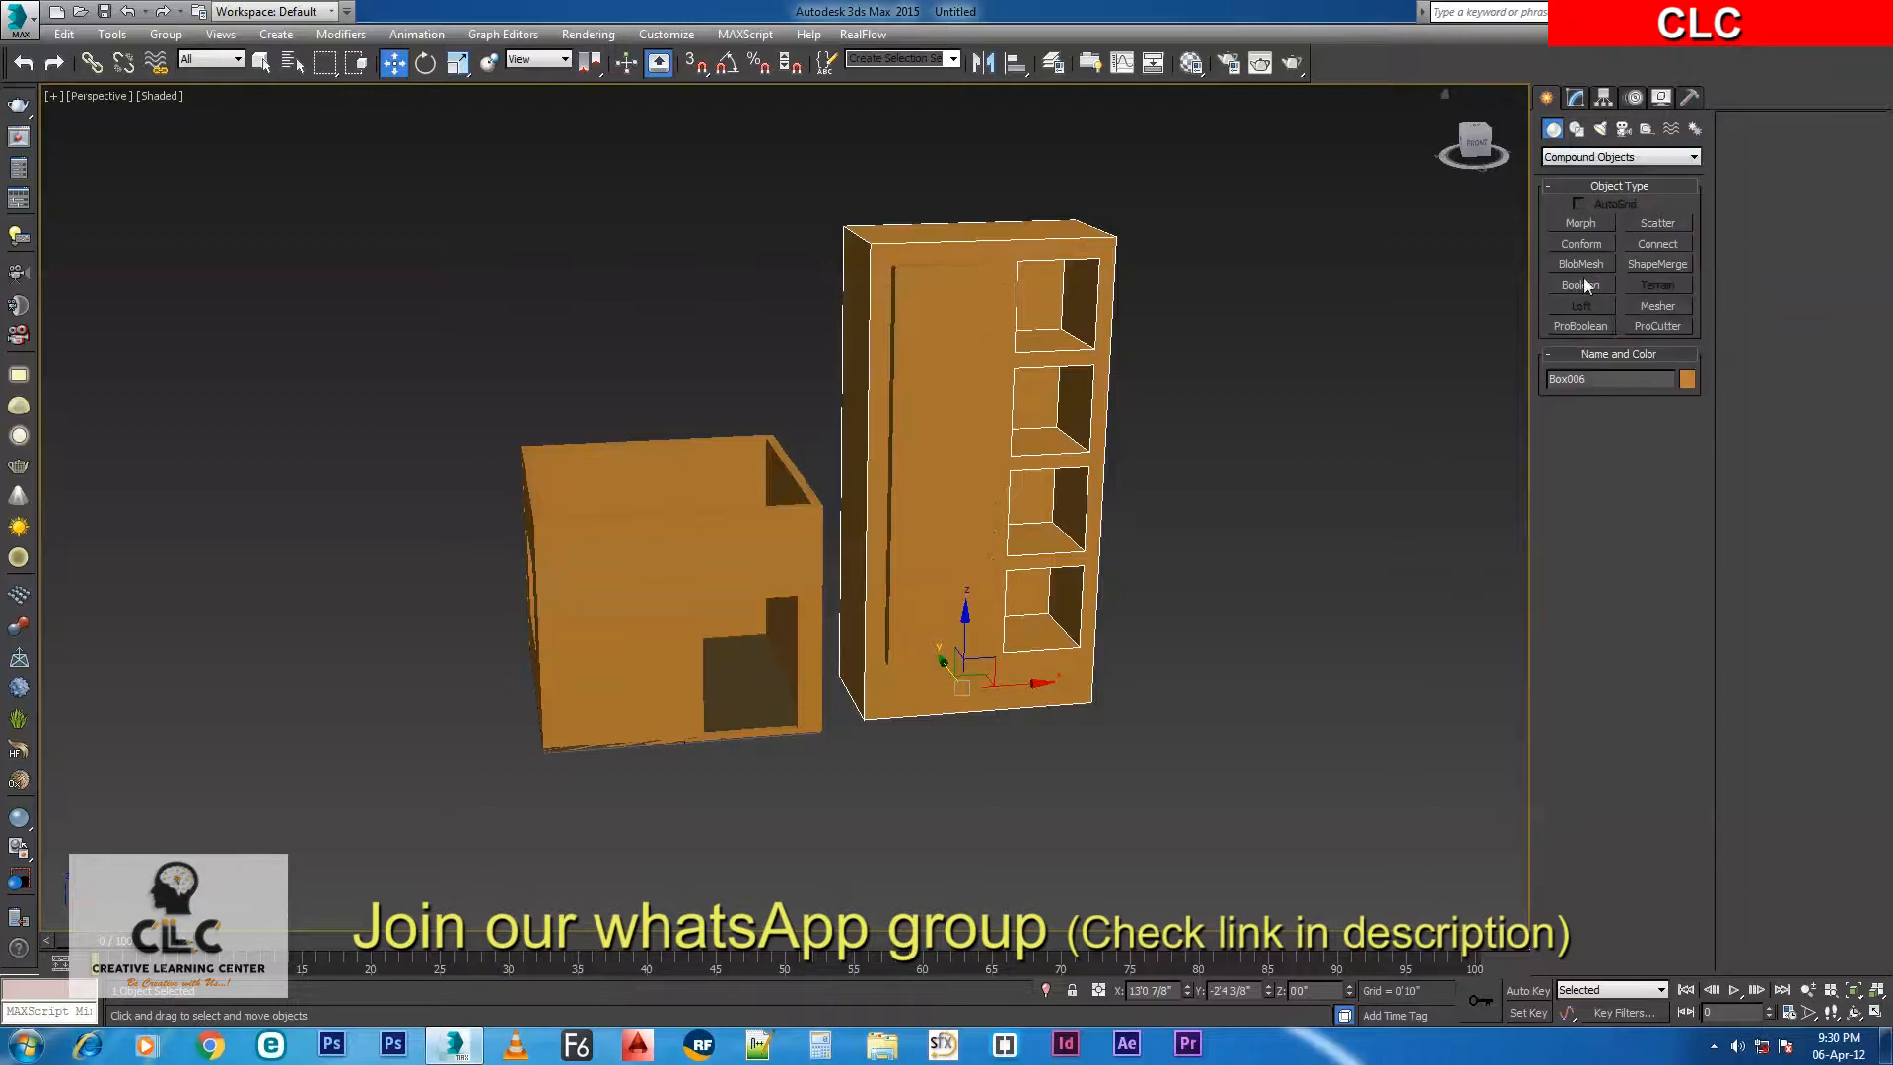
{"action": "left_click", "coordinate": [1581, 284]}
{"action": "left_click", "coordinate": [1616, 438]}
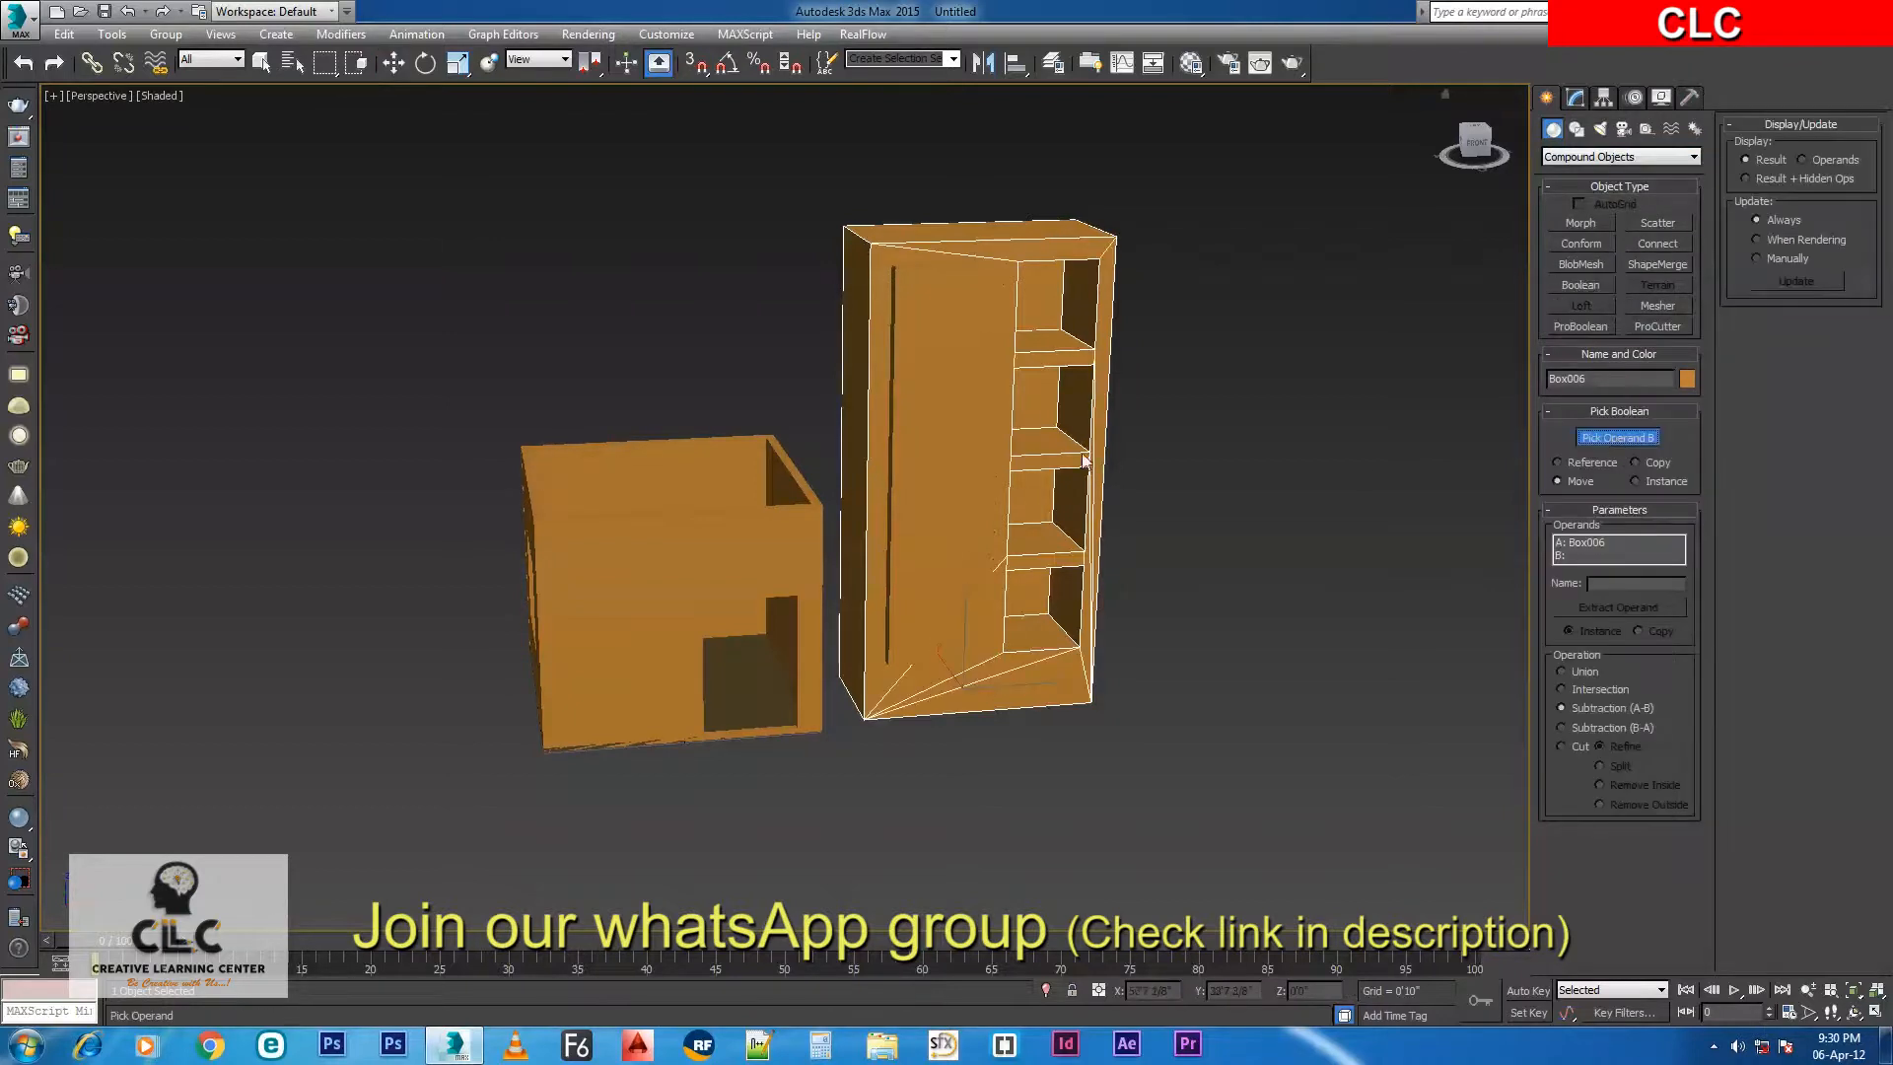
{"action": "left_click", "coordinate": [929, 392]}
{"action": "mouse_move", "coordinate": [907, 443]}
{"action": "middle_mouse_down", "text": "alt"}
{"action": "mouse_move", "coordinate": [979, 417]}
{"action": "mouse_move", "coordinate": [930, 416]}
{"action": "middle_mouse_up", "text": "alt"}
{"action": "middle_click_drag", "start_coordinate": [1089, 355], "coordinate": [1137, 348], "text": "alt"}
{"action": "left_click", "coordinate": [393, 62]}
{"action": "left_click", "coordinate": [1196, 416]}
Select the room and cabinet objects together, move them in the negative X direction off the grid, and clear the selection.
{"action": "middle_click_drag", "start_coordinate": [1197, 416], "coordinate": [929, 519], "text": "alt"}
{"action": "scroll", "coordinate": [934, 513], "scroll_direction": "down", "scroll_amount": 2}
{"action": "scroll", "coordinate": [934, 513], "scroll_direction": "up", "scroll_amount": 3}
{"action": "key", "text": "alt+w"}
{"action": "key", "text": "alt+w"}
{"action": "middle_click_drag", "start_coordinate": [613, 418], "coordinate": [585, 415]}
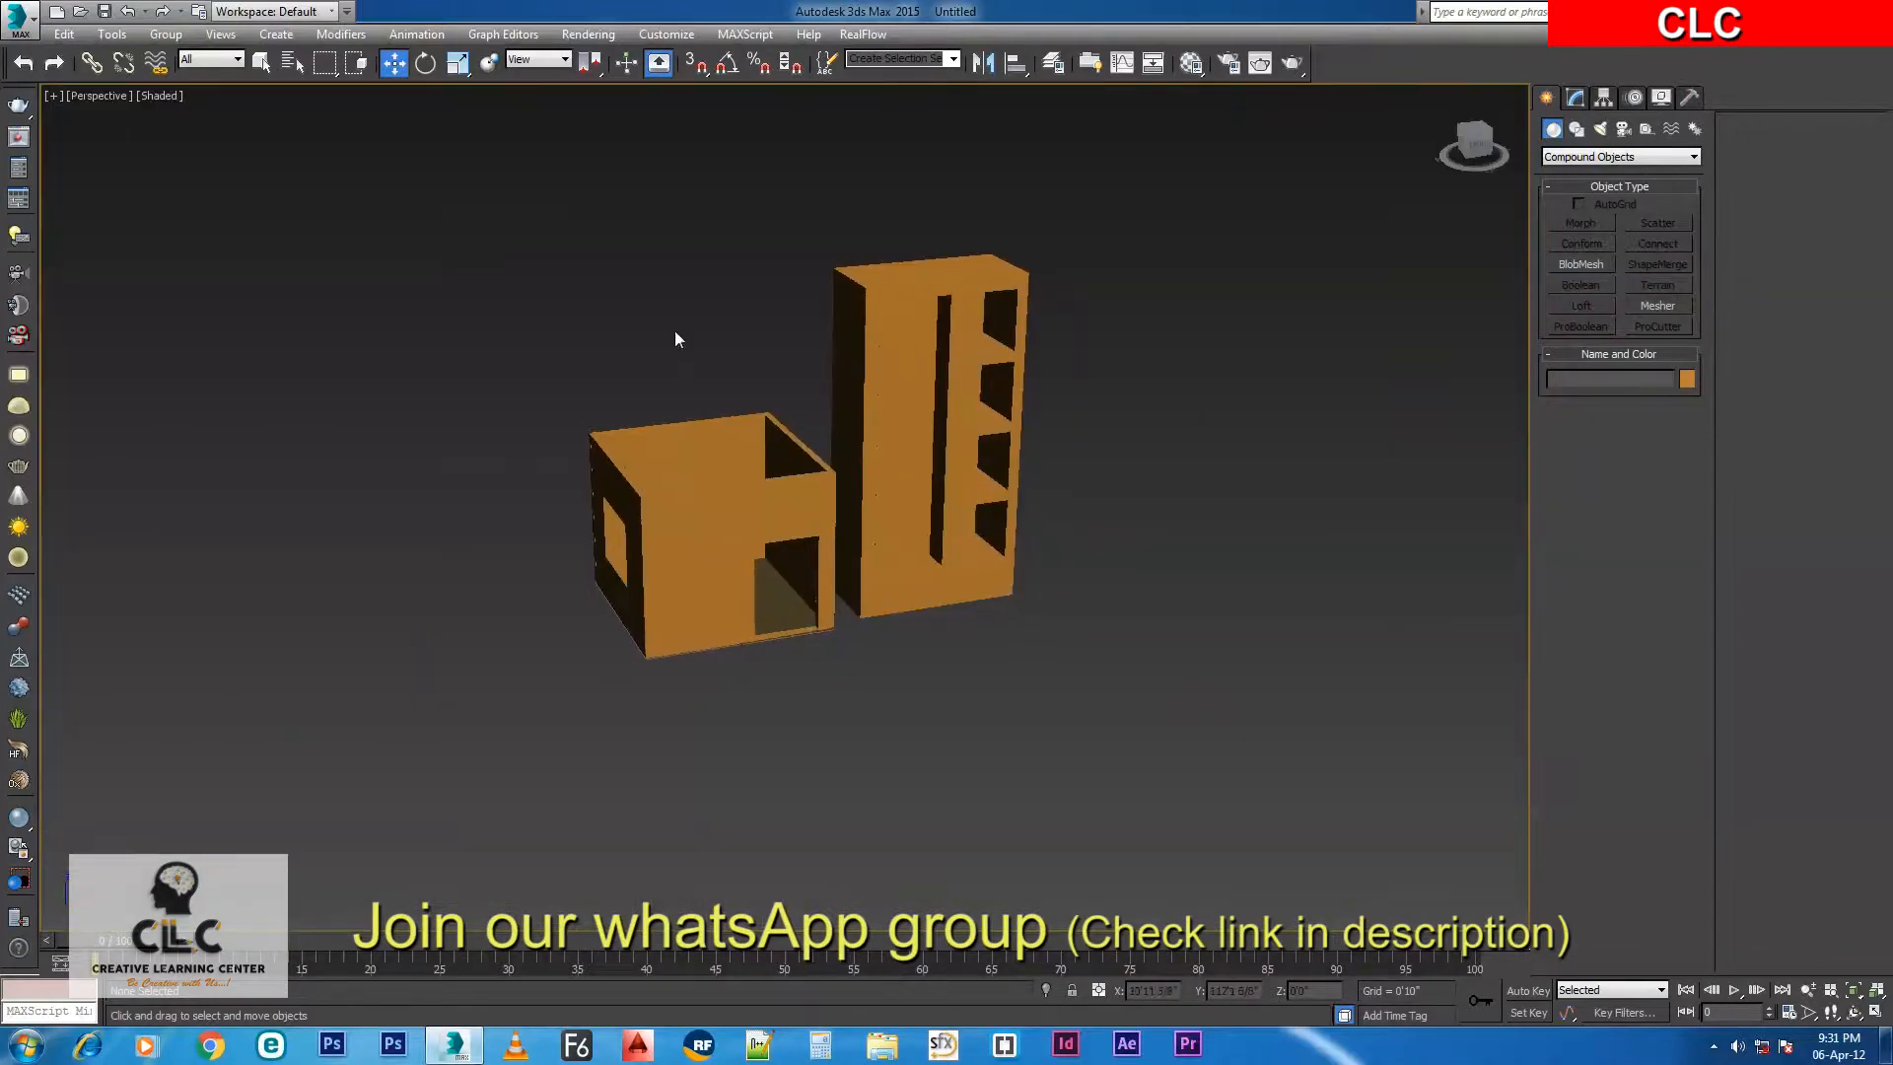
{"action": "left_click_drag", "start_coordinate": [675, 334], "coordinate": [1075, 654]}
{"action": "left_click_drag", "start_coordinate": [818, 520], "coordinate": [471, 464]}
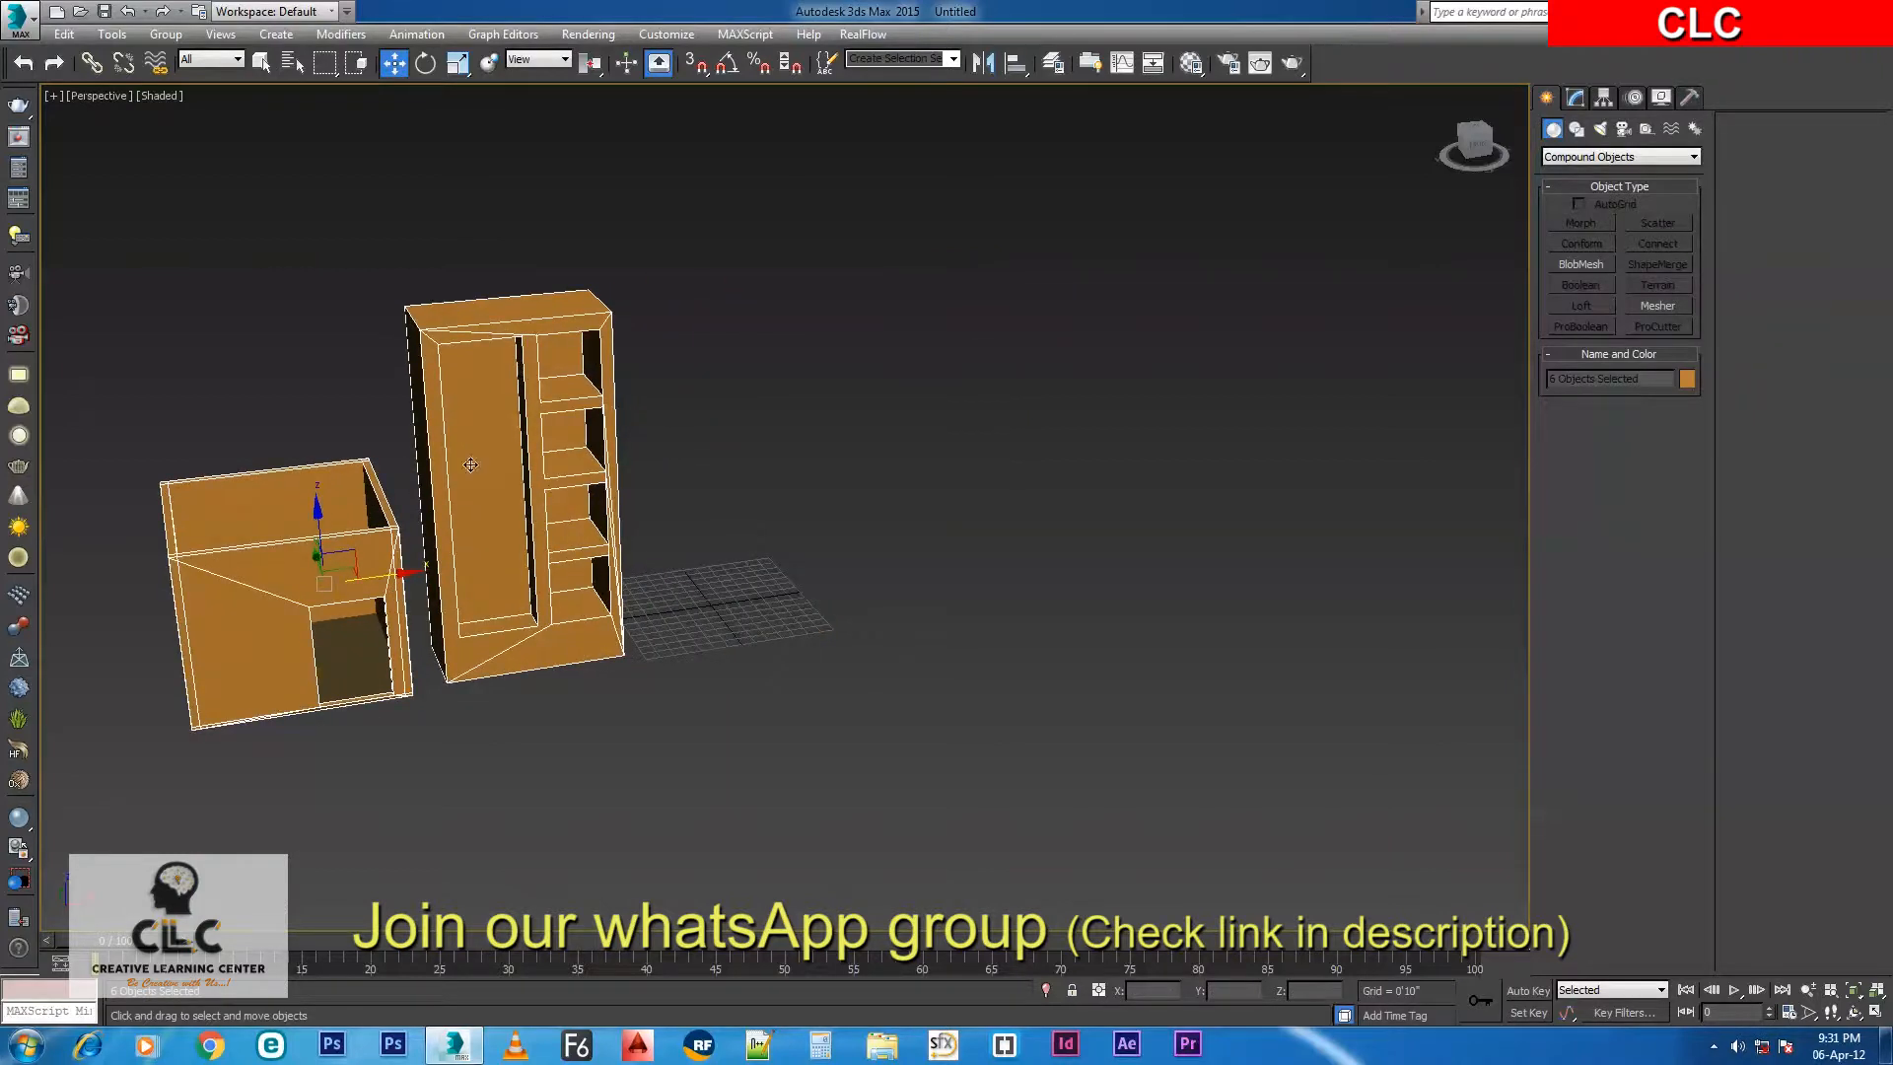
{"action": "key", "text": "ctrl+d"}
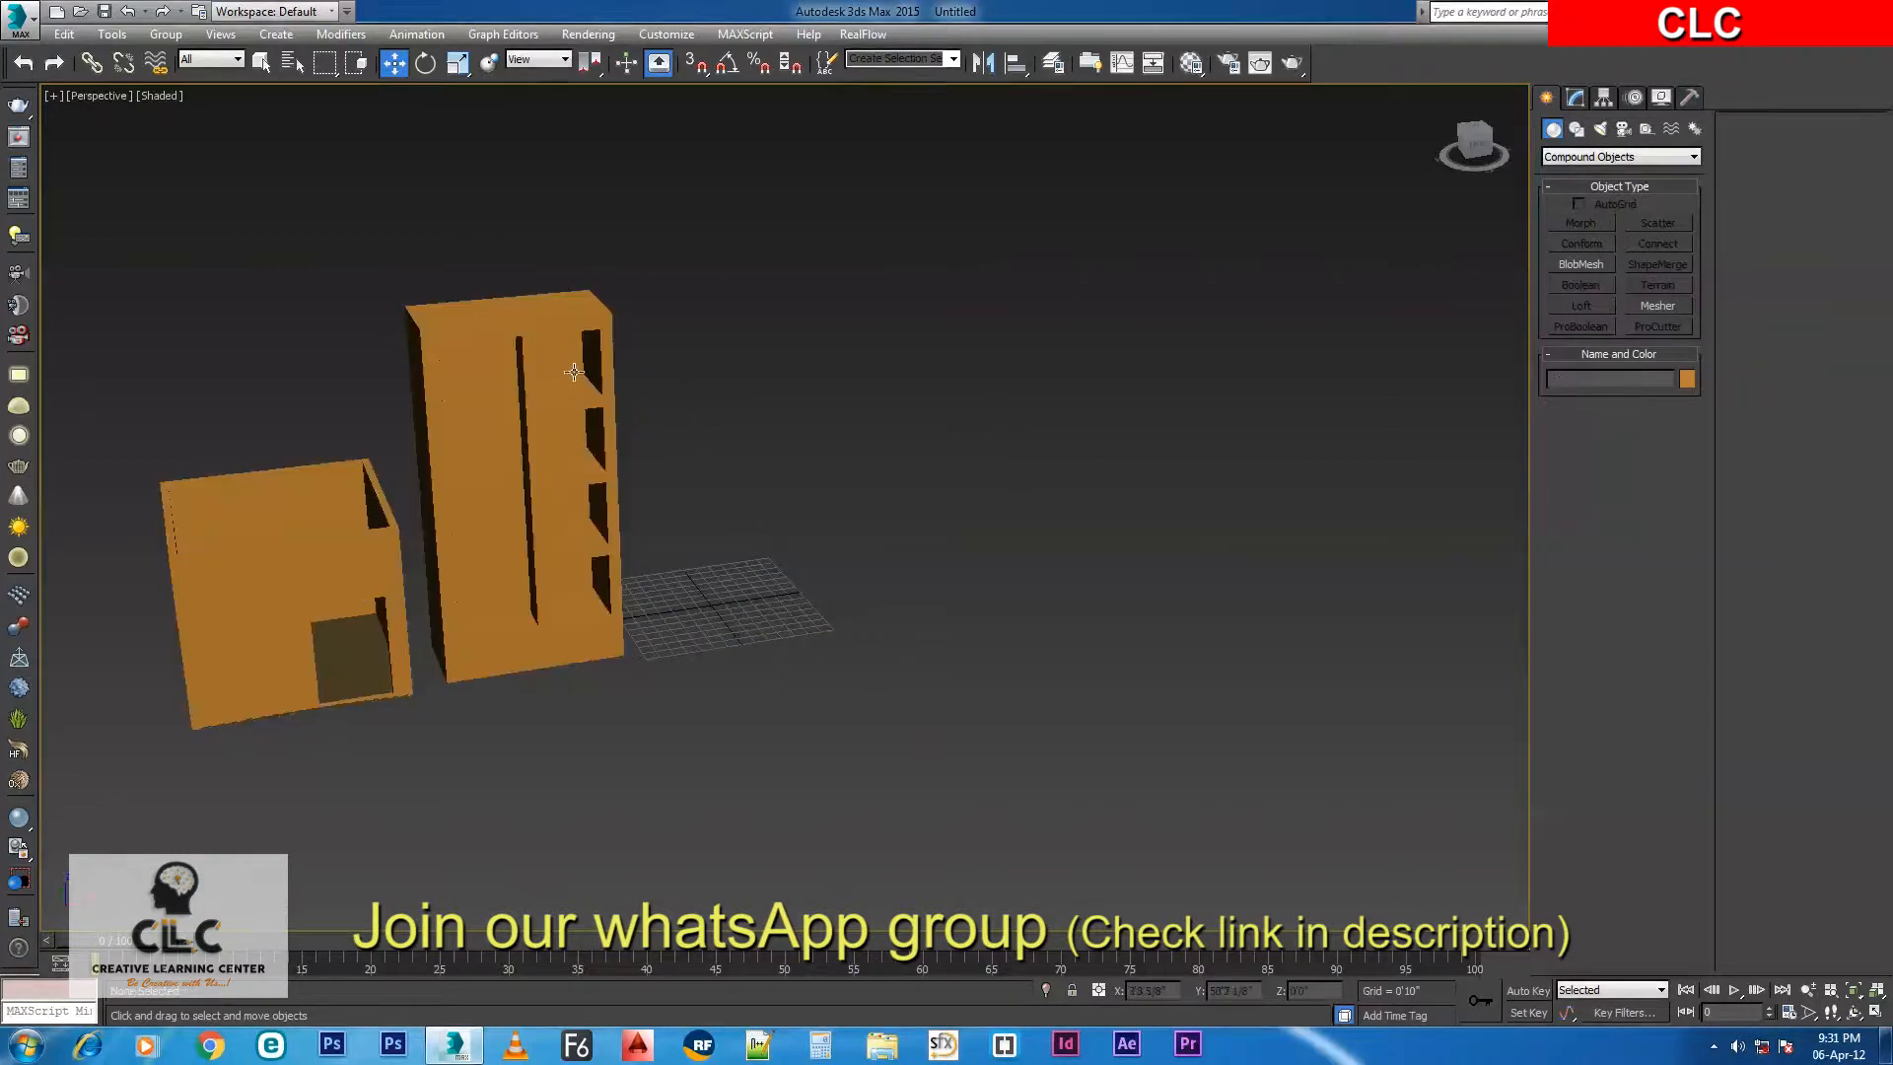
Draw a plane over the tall recess in the Front view, about 17'2" long and 4'6" wide.
{"action": "key", "text": "alt+w"}
{"action": "middle_click_drag", "start_coordinate": [982, 227], "coordinate": [1096, 253]}
{"action": "key", "text": "alt+w"}
{"action": "middle_click_drag", "start_coordinate": [543, 427], "coordinate": [838, 404]}
{"action": "scroll", "coordinate": [707, 400], "scroll_direction": "up", "scroll_amount": 2}
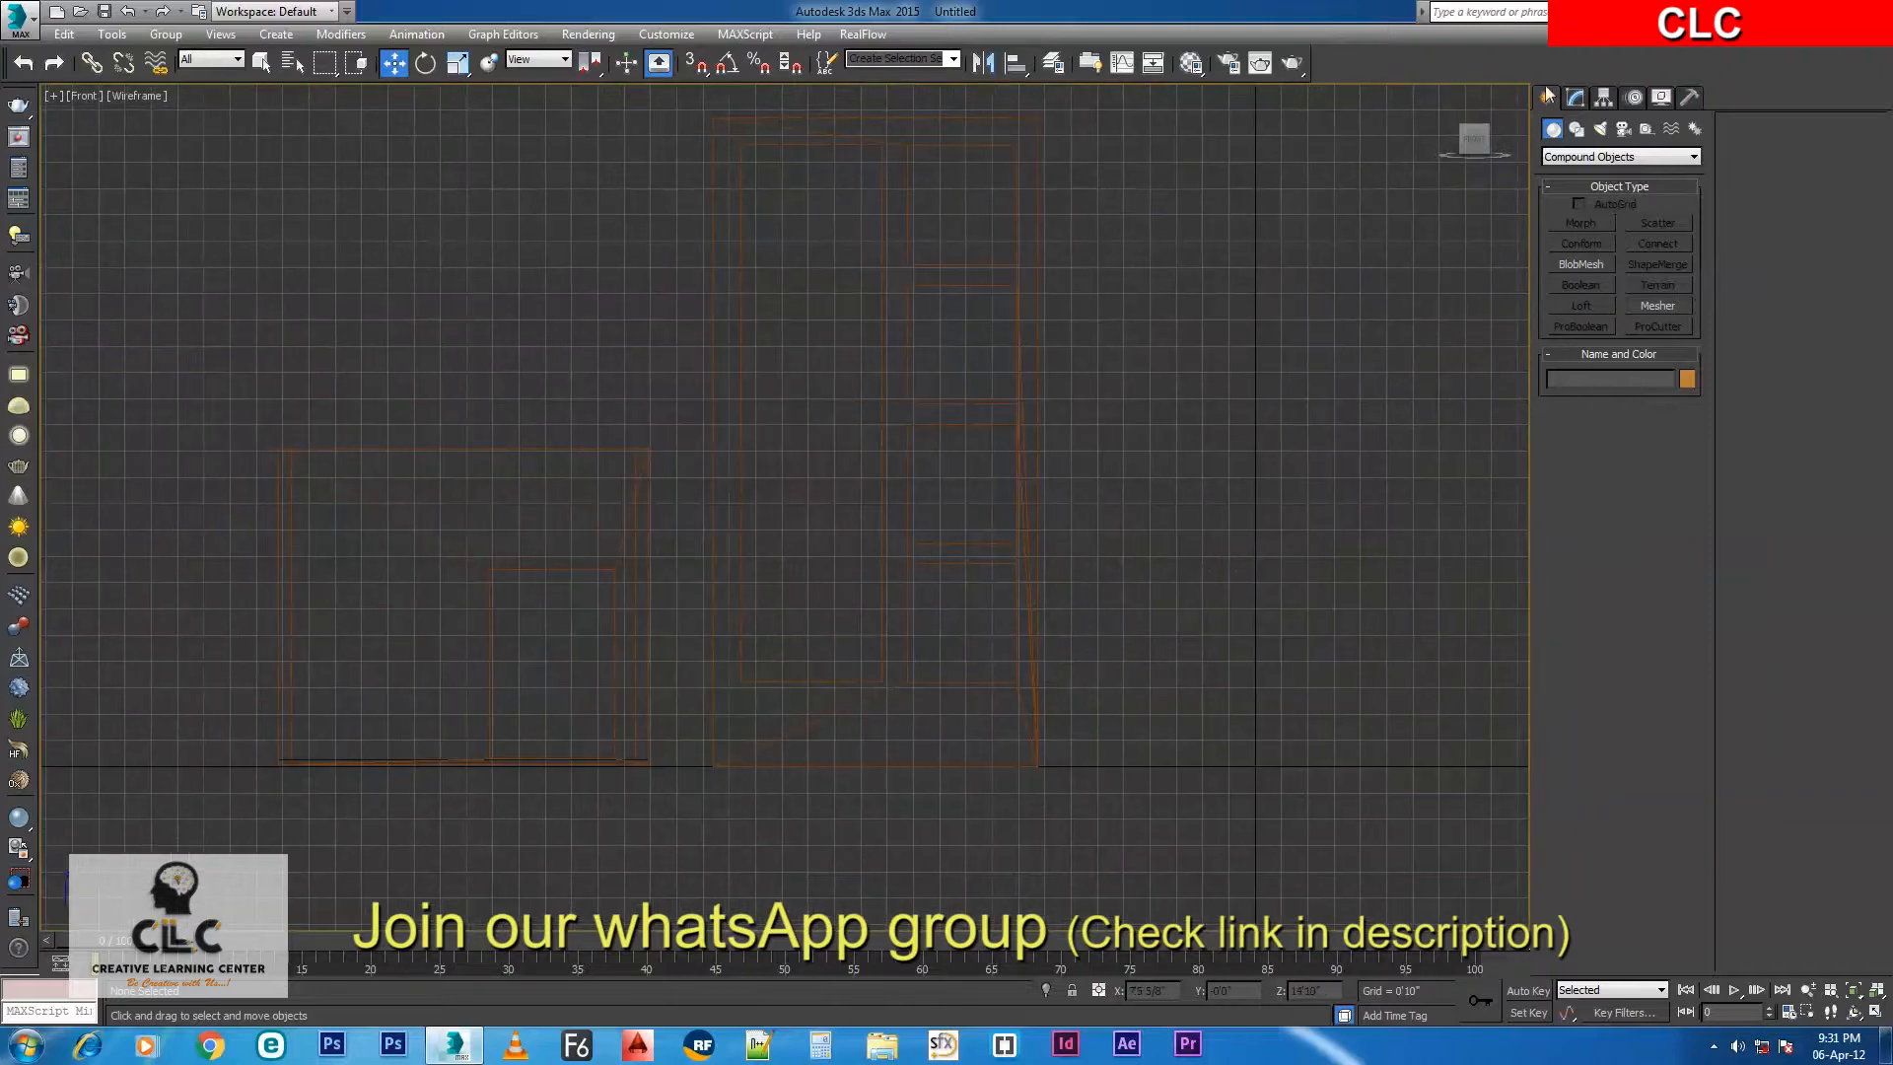
{"action": "left_click", "coordinate": [1616, 157]}
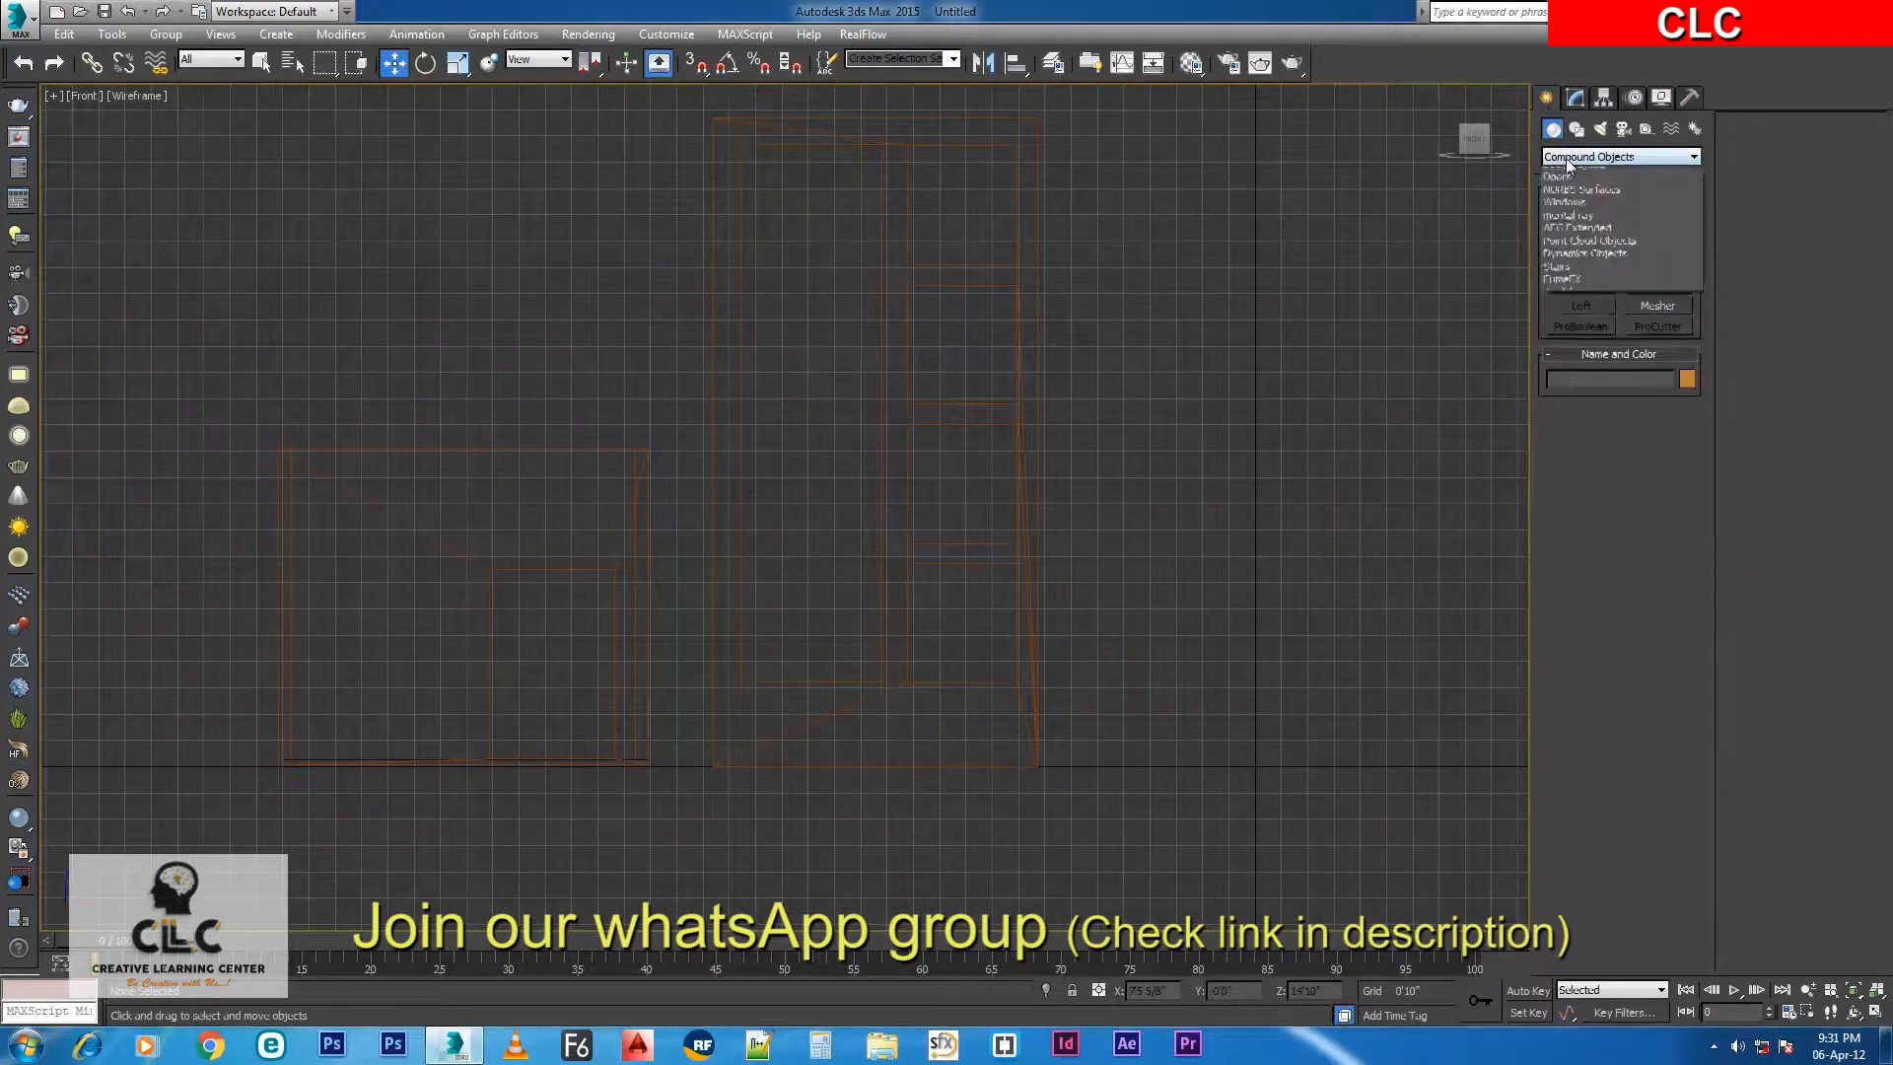
{"action": "left_click", "coordinate": [1575, 174]}
{"action": "left_click", "coordinate": [1658, 305]}
{"action": "middle_click_drag", "start_coordinate": [1172, 416], "coordinate": [1224, 395]}
{"action": "middle_click_drag", "start_coordinate": [1519, 274], "coordinate": [1504, 309]}
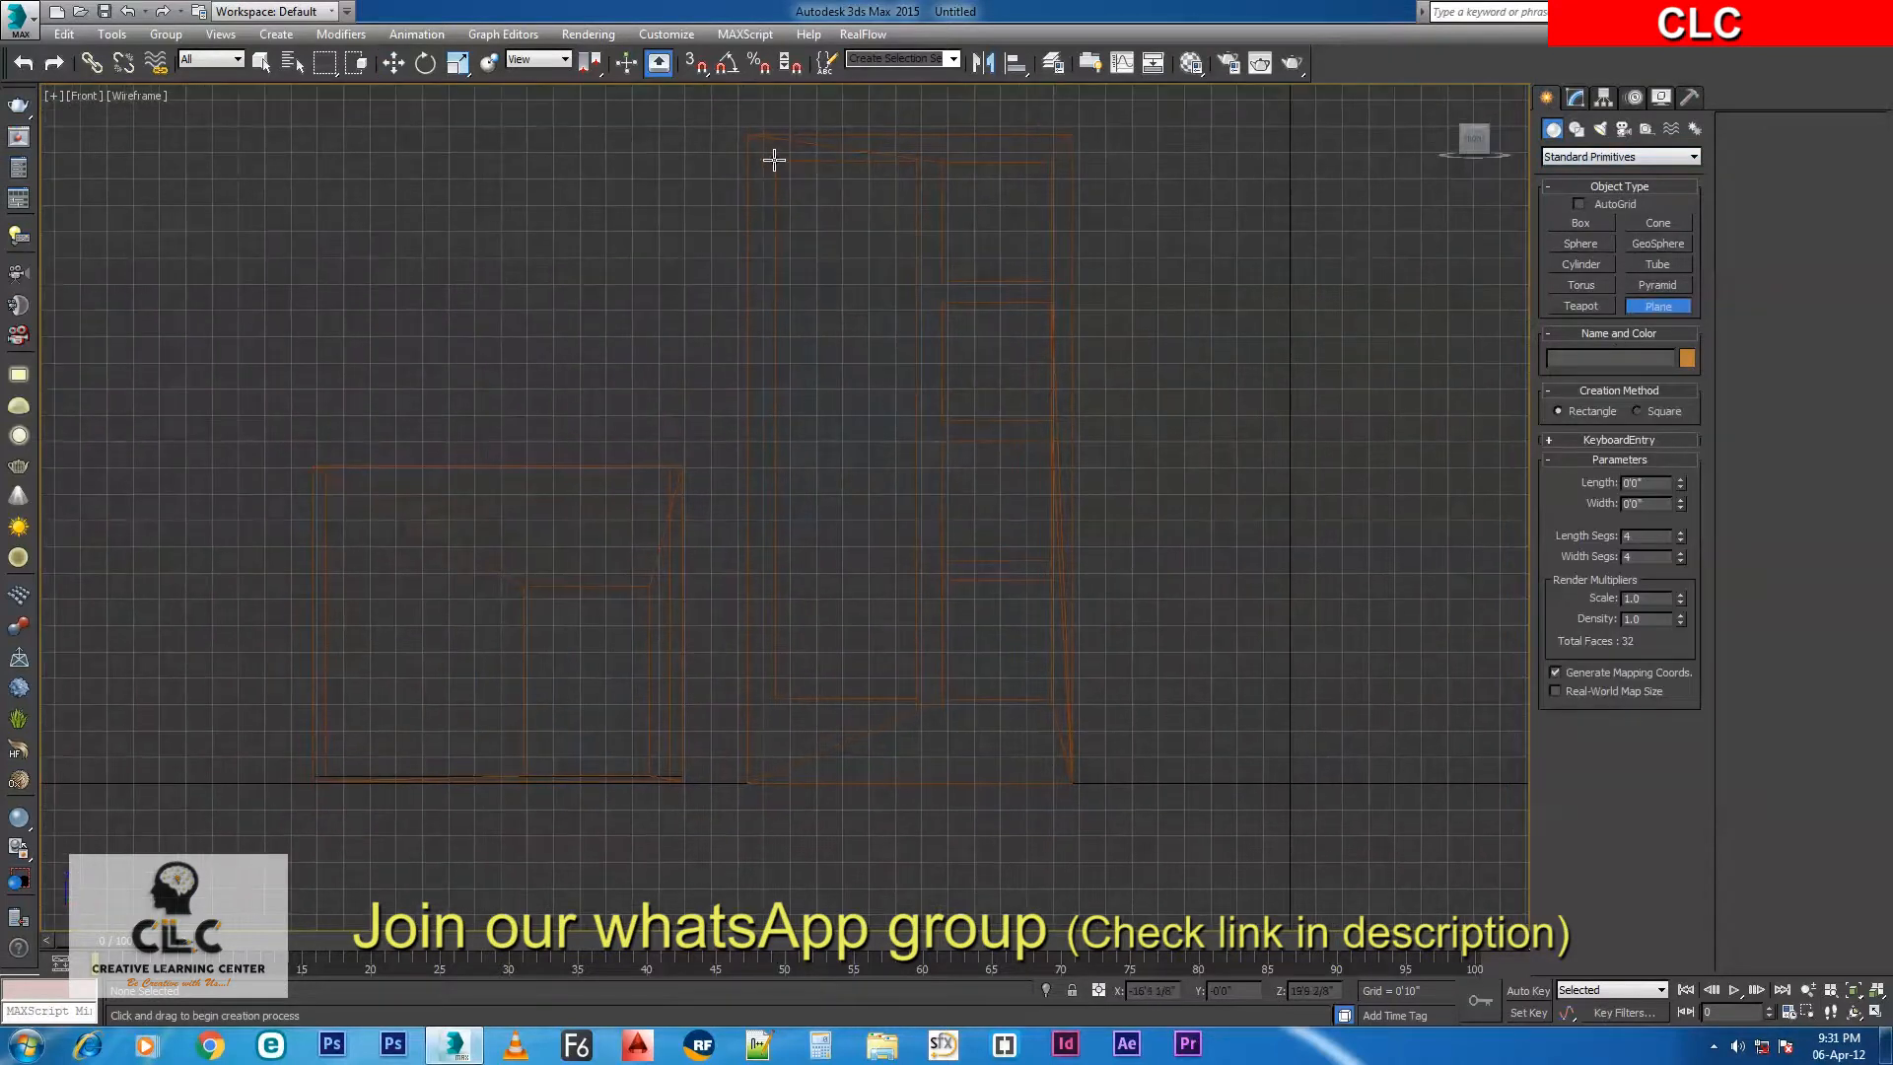
{"action": "left_click_drag", "start_coordinate": [774, 159], "coordinate": [917, 700]}
Change the plane's object color to red.
{"action": "left_click", "coordinate": [1686, 358]}
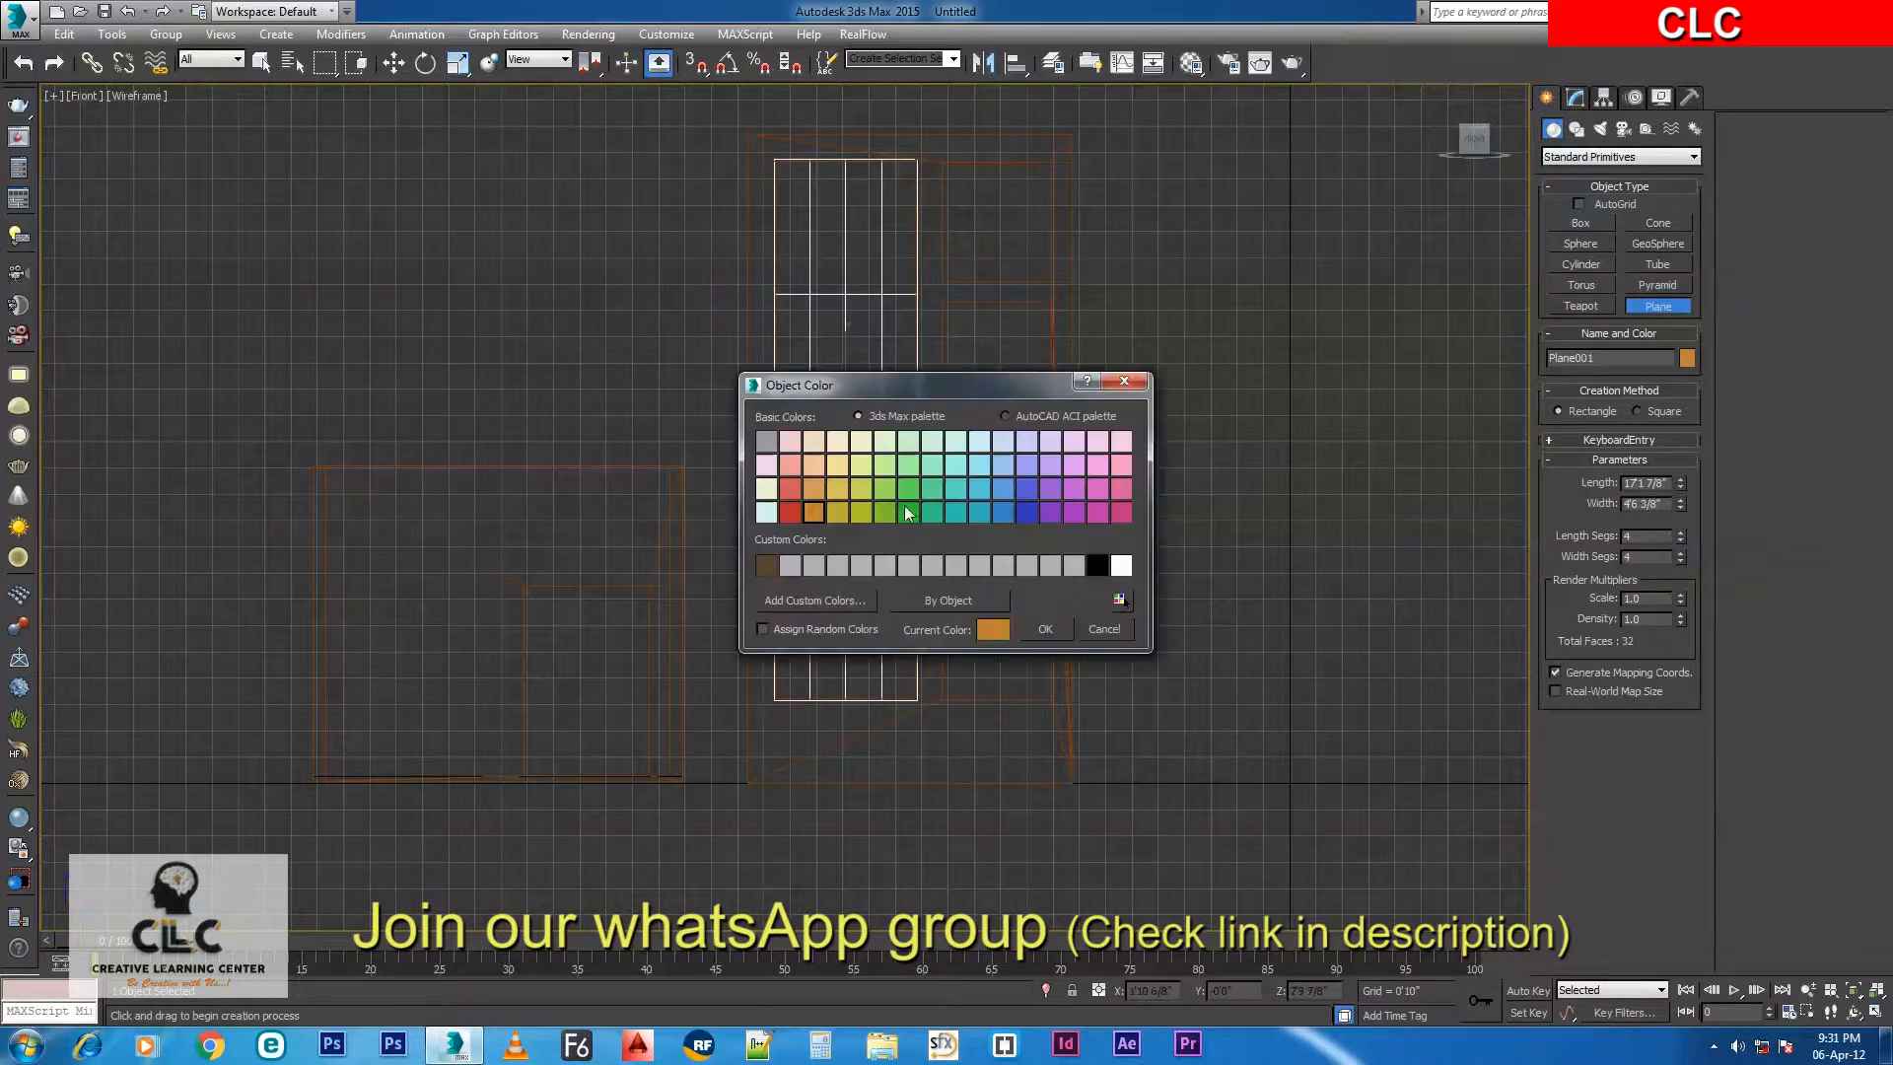
{"action": "left_click", "coordinate": [793, 510]}
{"action": "left_click", "coordinate": [1045, 629]}
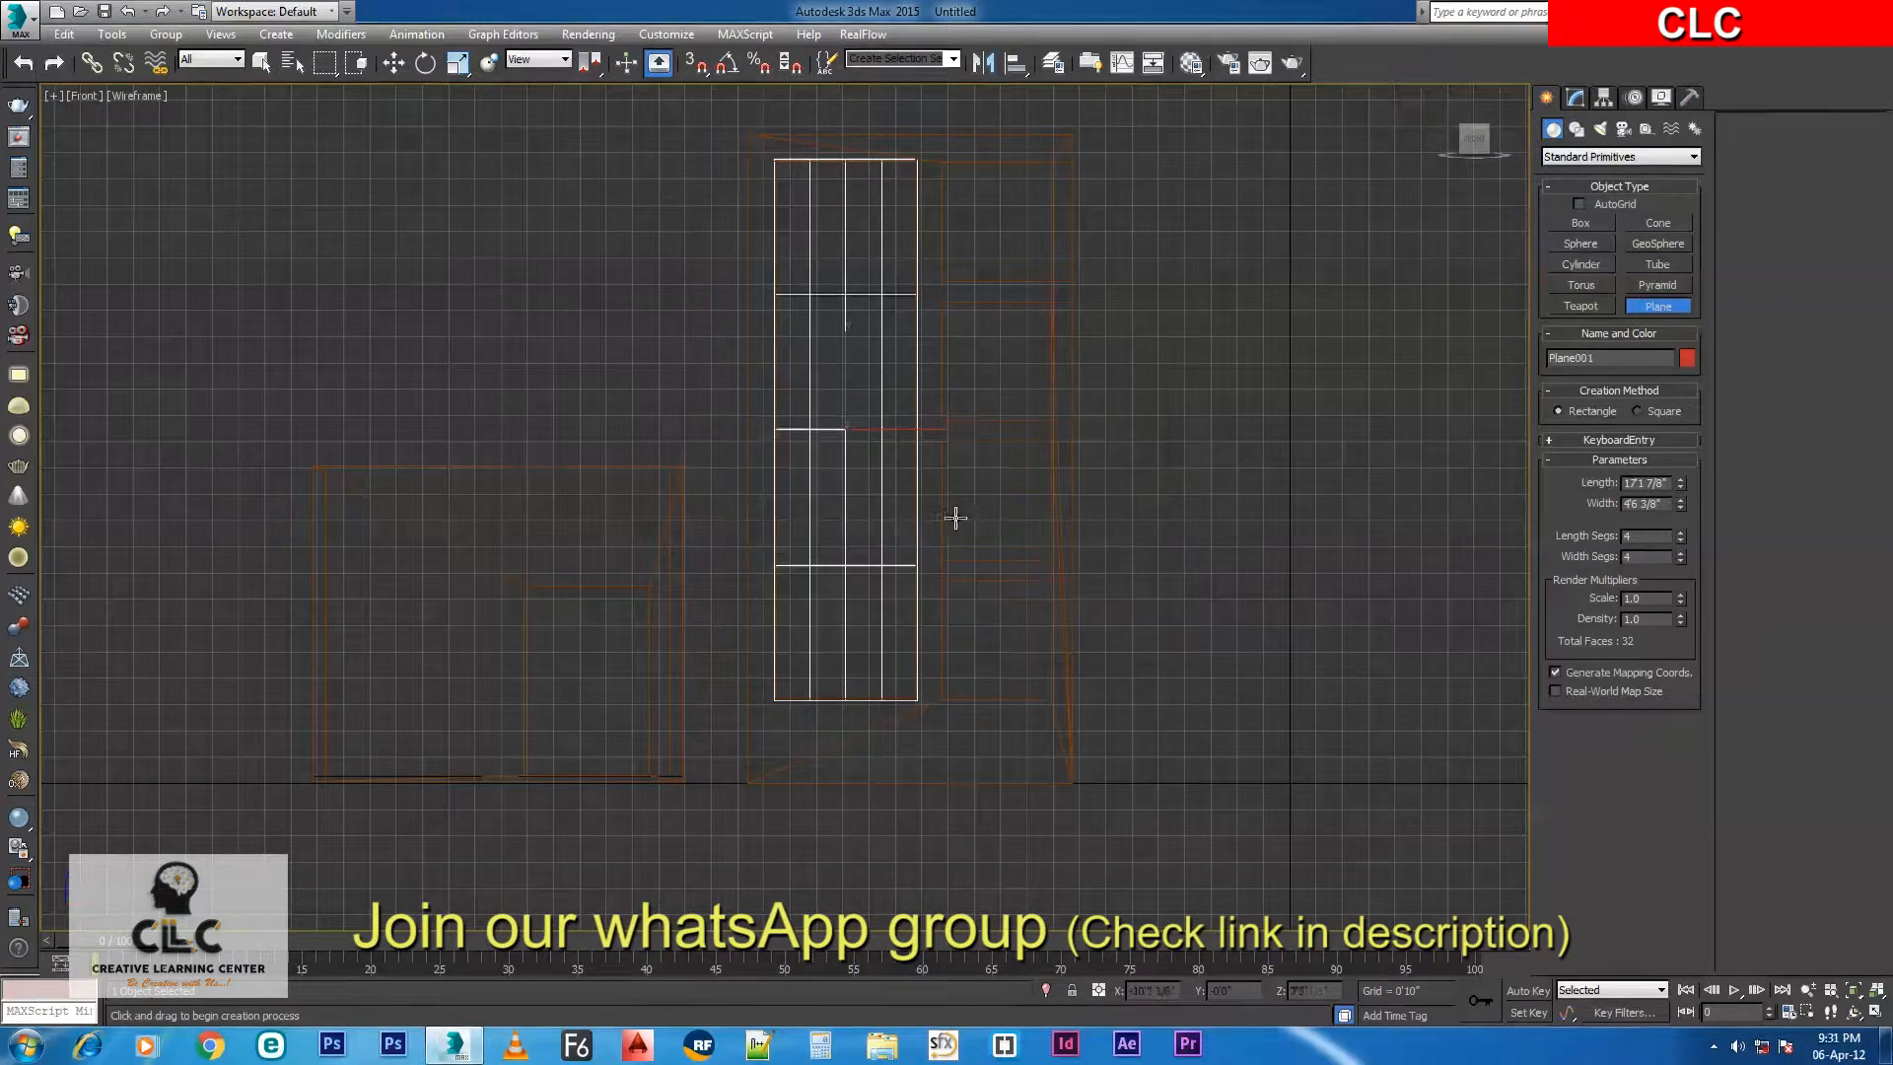
Move the red plane in depth in the Left view so it sits inside the cabinet's tall recess, and return to the enlarged Perspective view.
{"action": "key", "text": "alt+w"}
{"action": "middle_click_drag", "start_coordinate": [462, 623], "coordinate": [469, 766]}
{"action": "key", "text": "w"}
{"action": "mouse_move", "coordinate": [463, 667]}
{"action": "middle_mouse_down"}
{"action": "mouse_move", "coordinate": [459, 723]}
{"action": "mouse_move", "coordinate": [469, 688]}
{"action": "middle_mouse_up"}
{"action": "scroll", "coordinate": [468, 688], "scroll_direction": "up", "scroll_amount": 2}
{"action": "left_click_drag", "start_coordinate": [461, 655], "coordinate": [556, 658]}
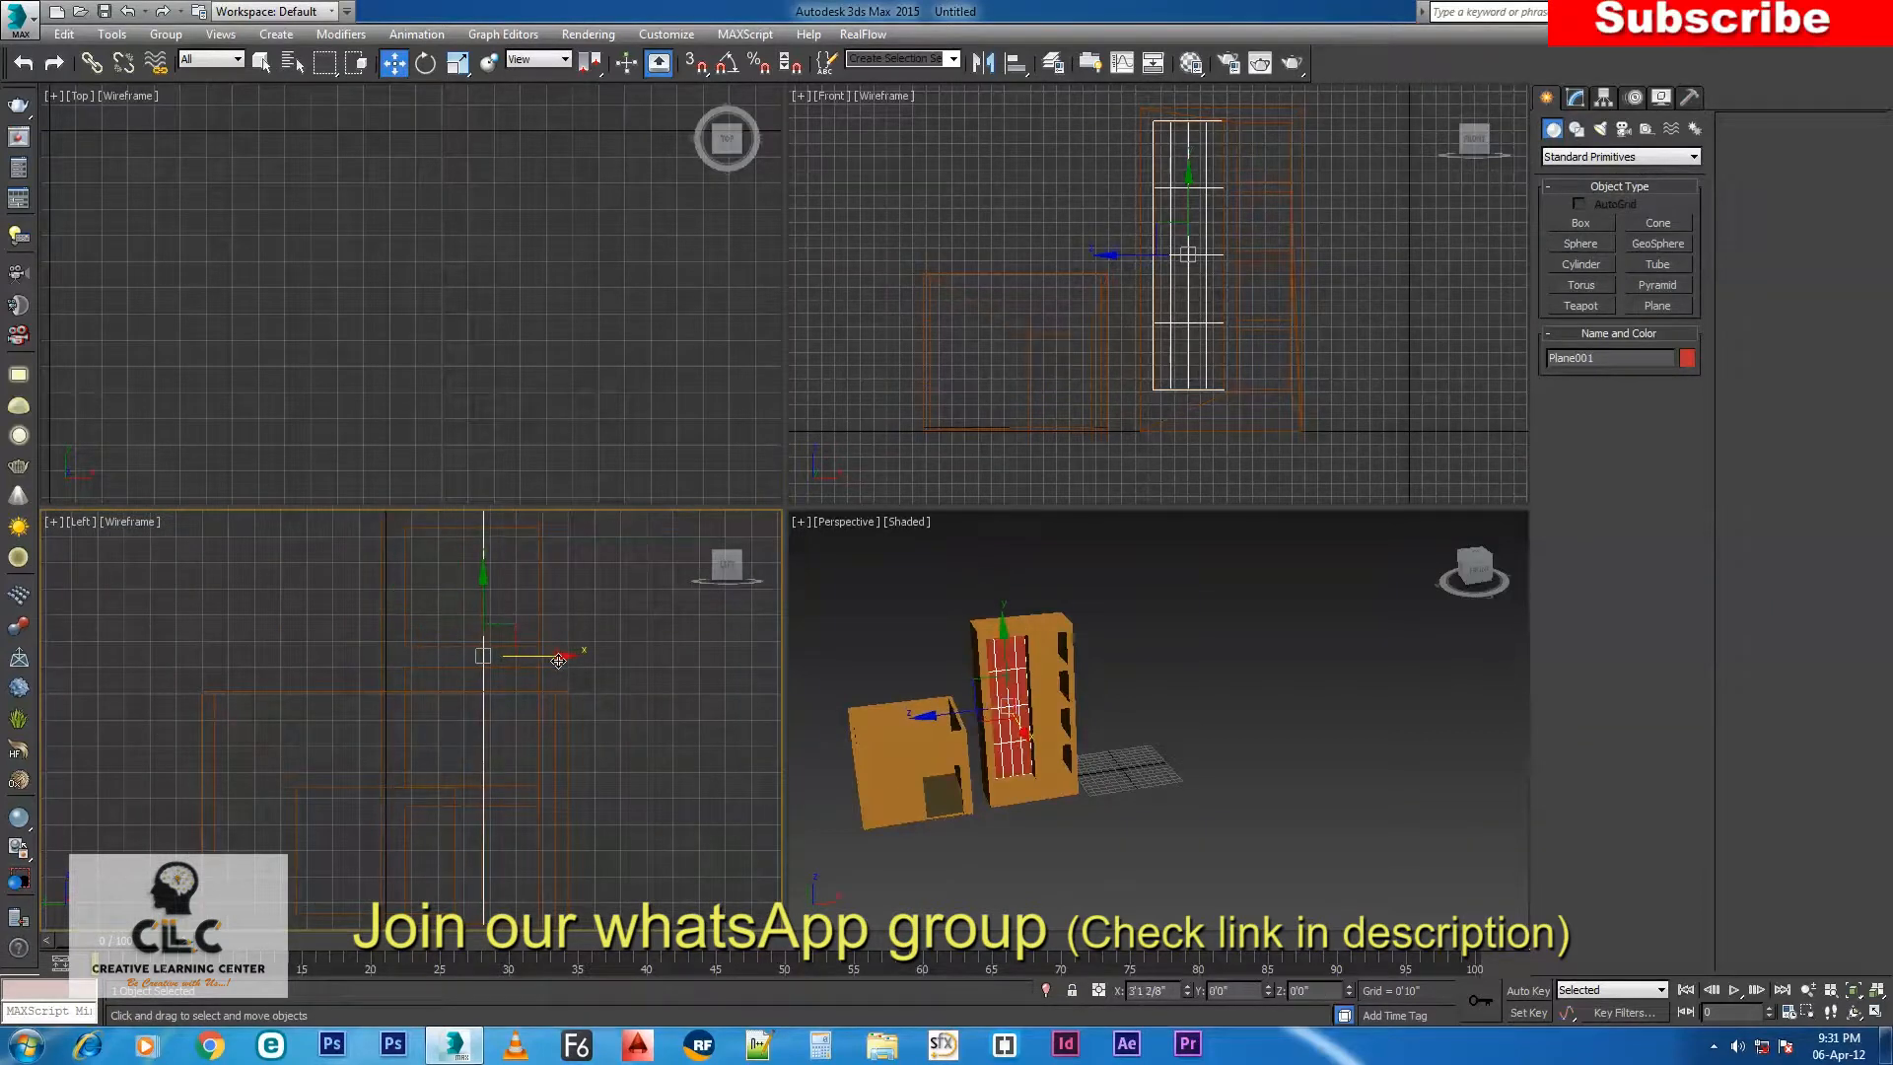
{"action": "left_click", "coordinate": [1195, 695]}
{"action": "middle_click_drag", "start_coordinate": [837, 623], "coordinate": [783, 473], "text": "alt"}
{"action": "scroll", "coordinate": [270, 302], "scroll_direction": "up", "scroll_amount": 5}
{"action": "scroll", "coordinate": [655, 422], "scroll_direction": "down", "scroll_amount": 2}
{"action": "middle_click_drag", "start_coordinate": [556, 394], "coordinate": [828, 533]}
{"action": "scroll", "coordinate": [702, 432], "scroll_direction": "up", "scroll_amount": 3}
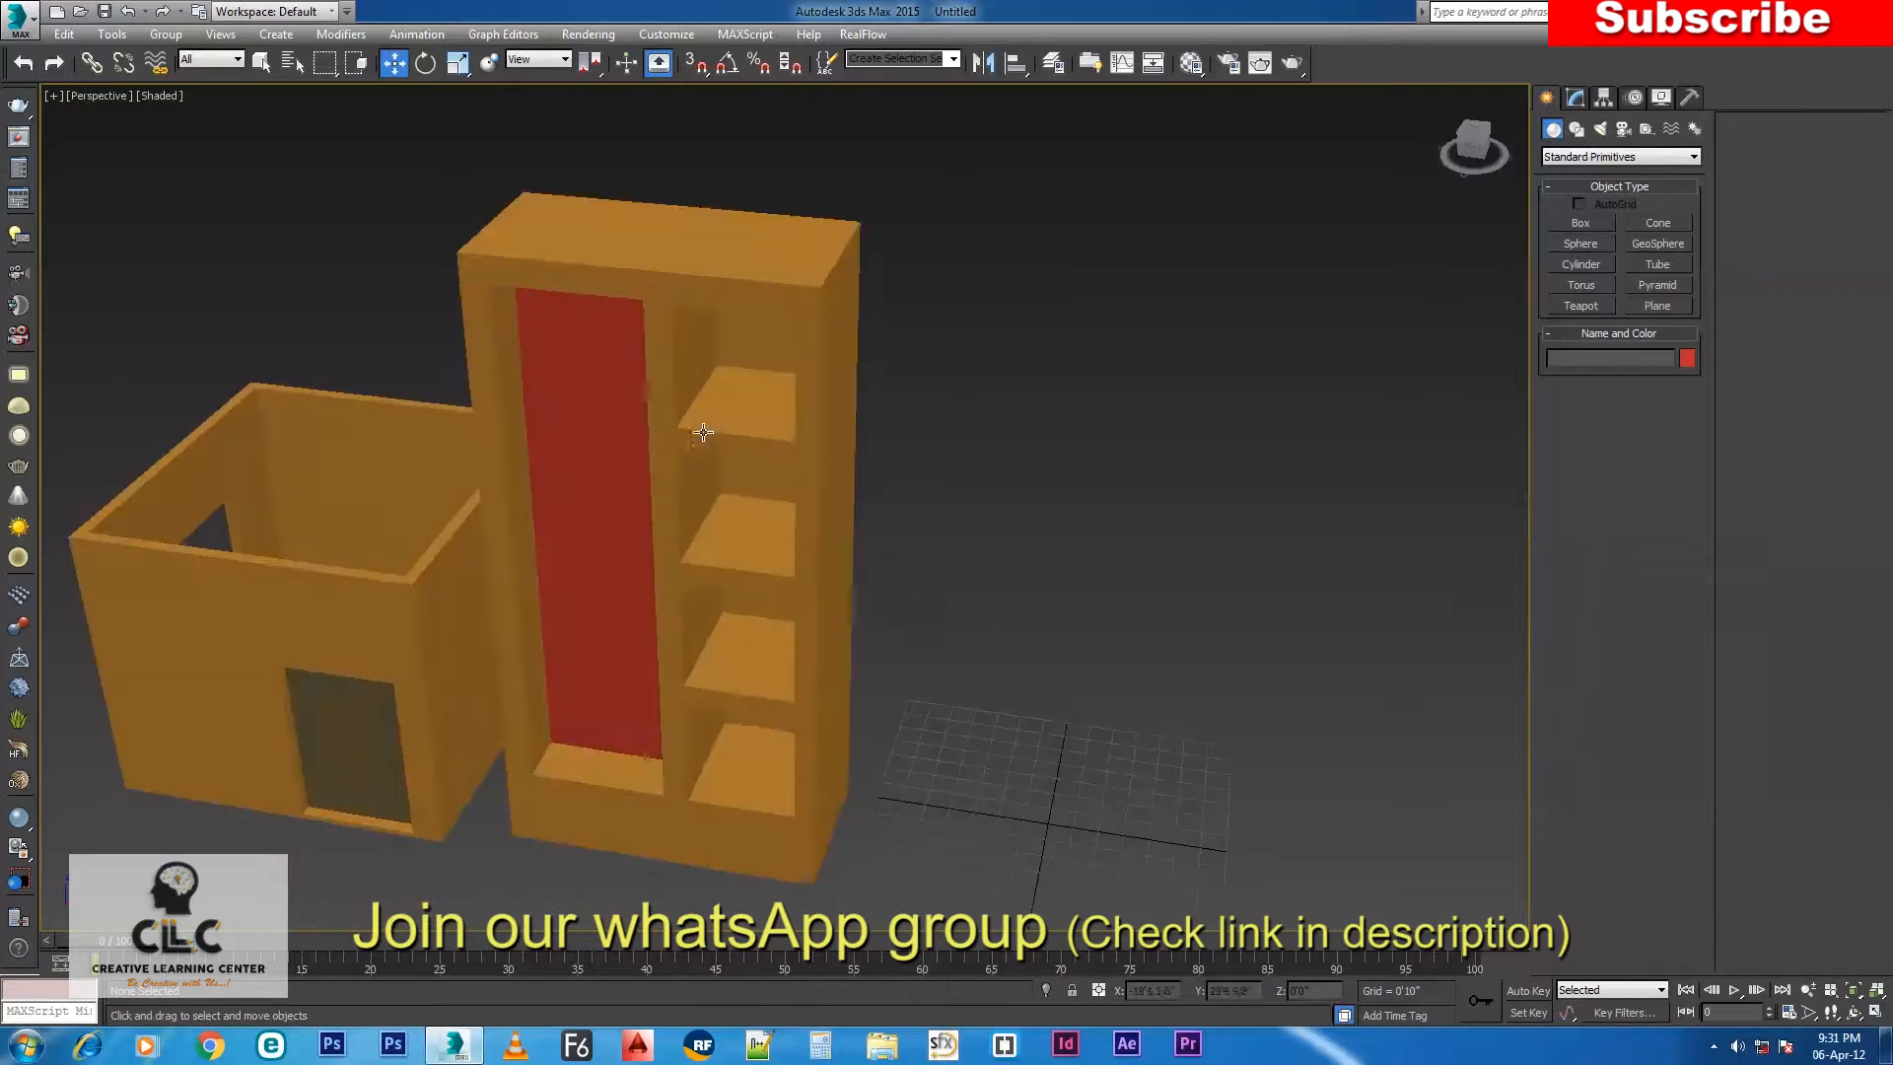
Select all objects and move them together along X, farther away from the grid.
{"action": "scroll", "coordinate": [703, 432], "scroll_direction": "down", "scroll_amount": 5}
{"action": "left_click_drag", "start_coordinate": [997, 741], "coordinate": [994, 740]}
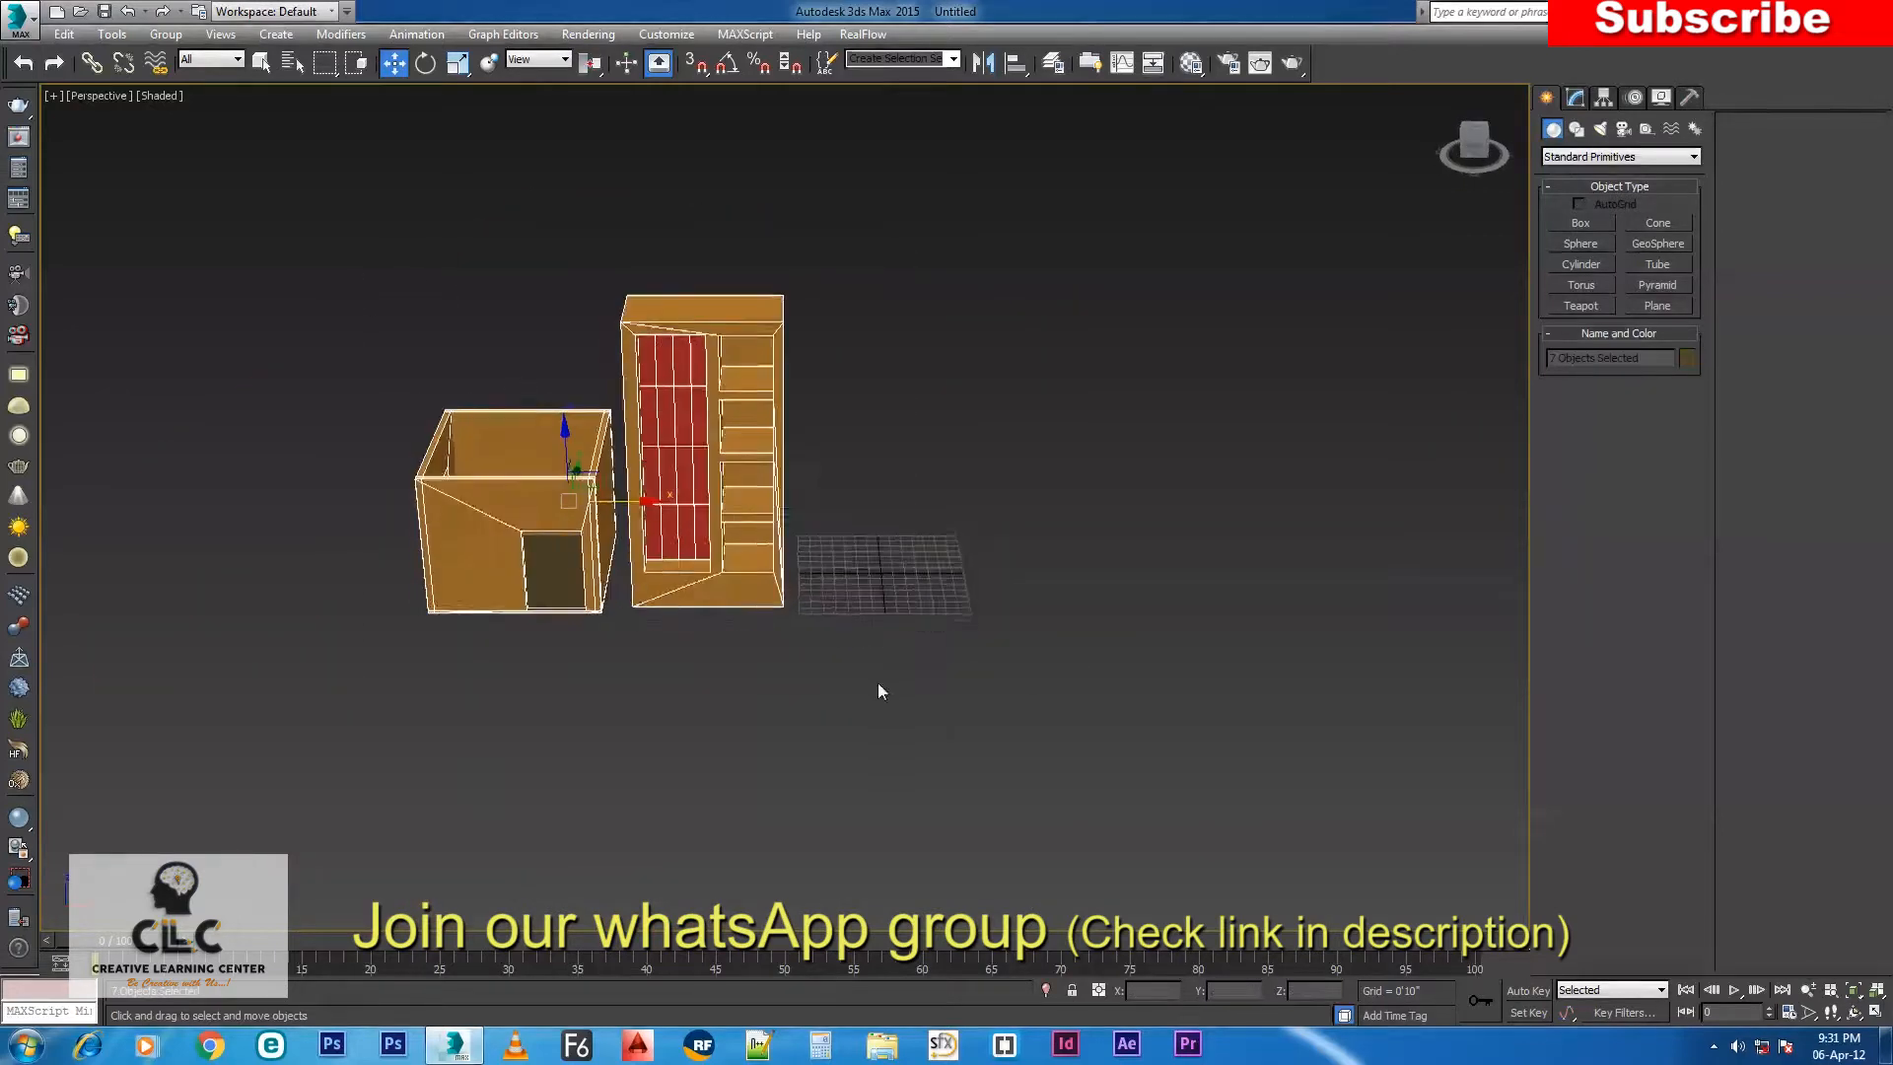
{"action": "middle_click_drag", "start_coordinate": [654, 501], "coordinate": [979, 643], "text": "alt"}
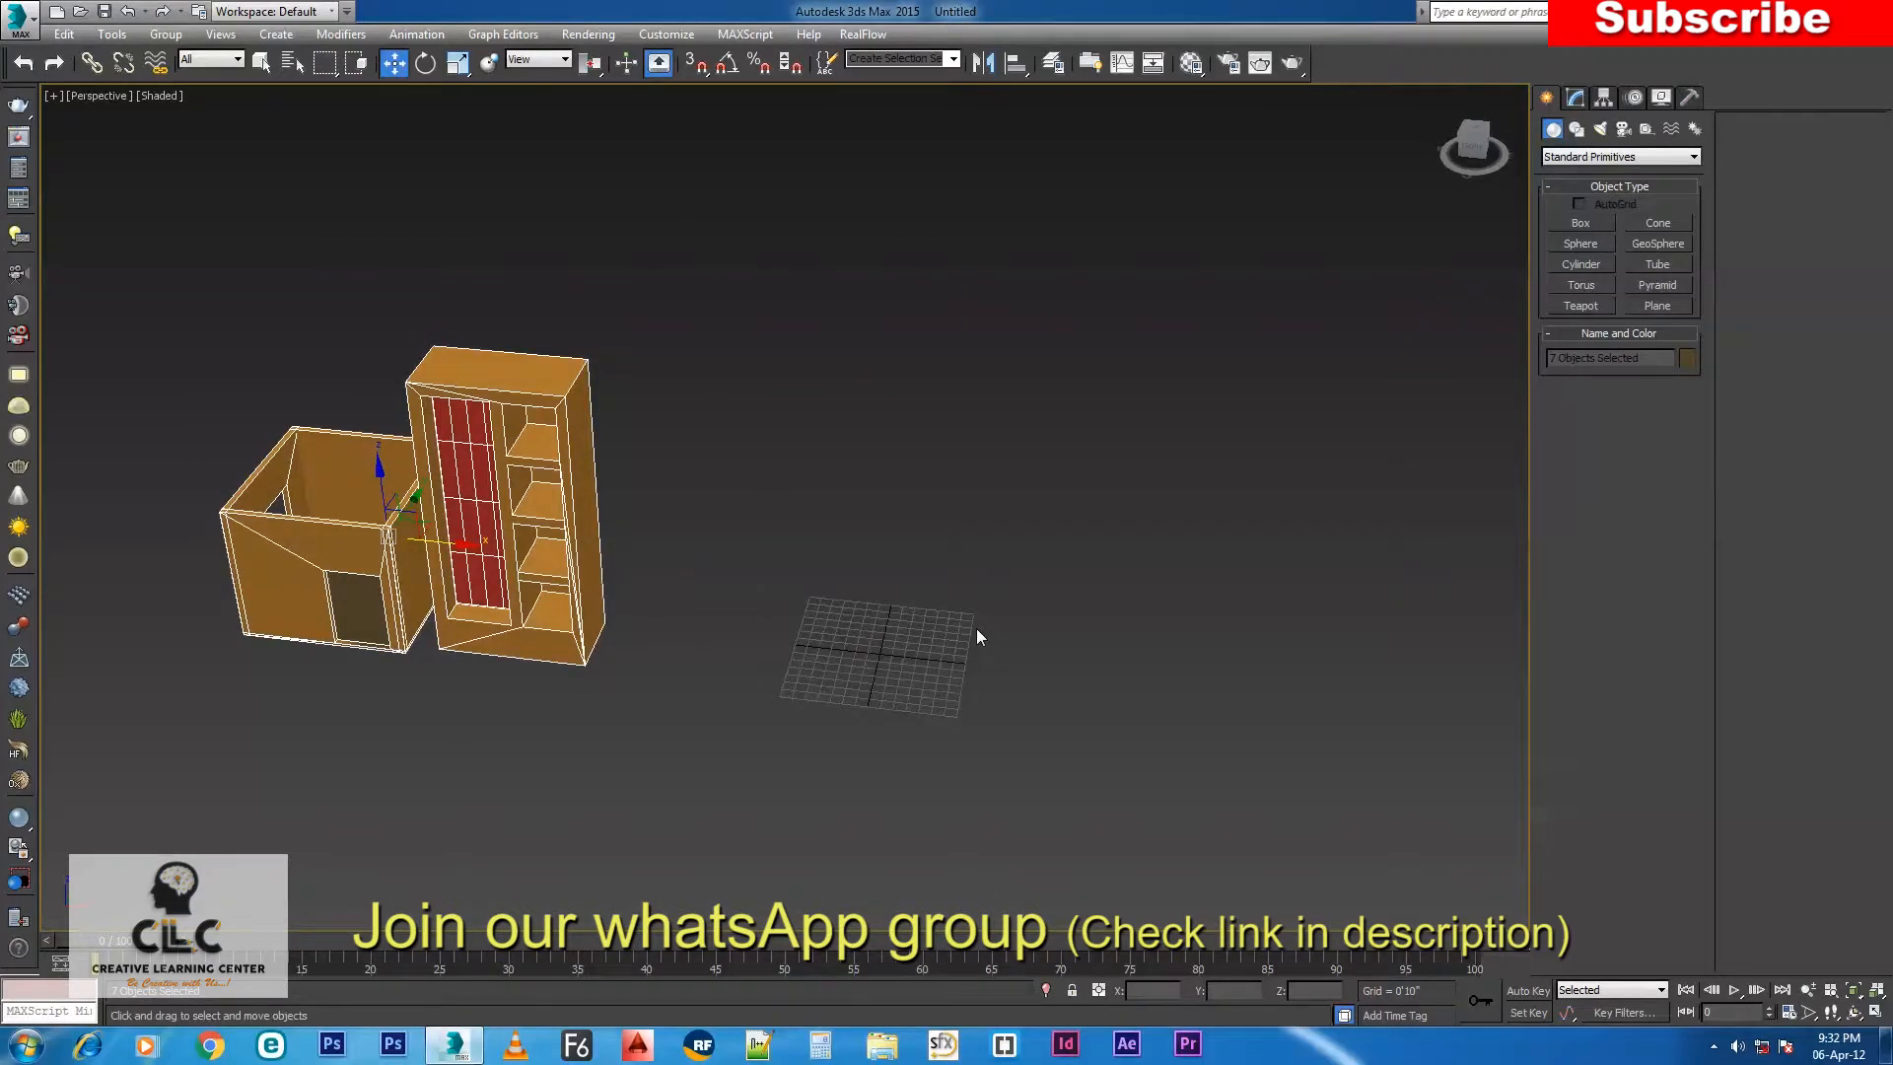
Create a flat cylinder disc on the grid with a radius of about 4'7" and a height of about -0'5".
{"action": "scroll", "coordinate": [956, 642], "scroll_direction": "up", "scroll_amount": 3}
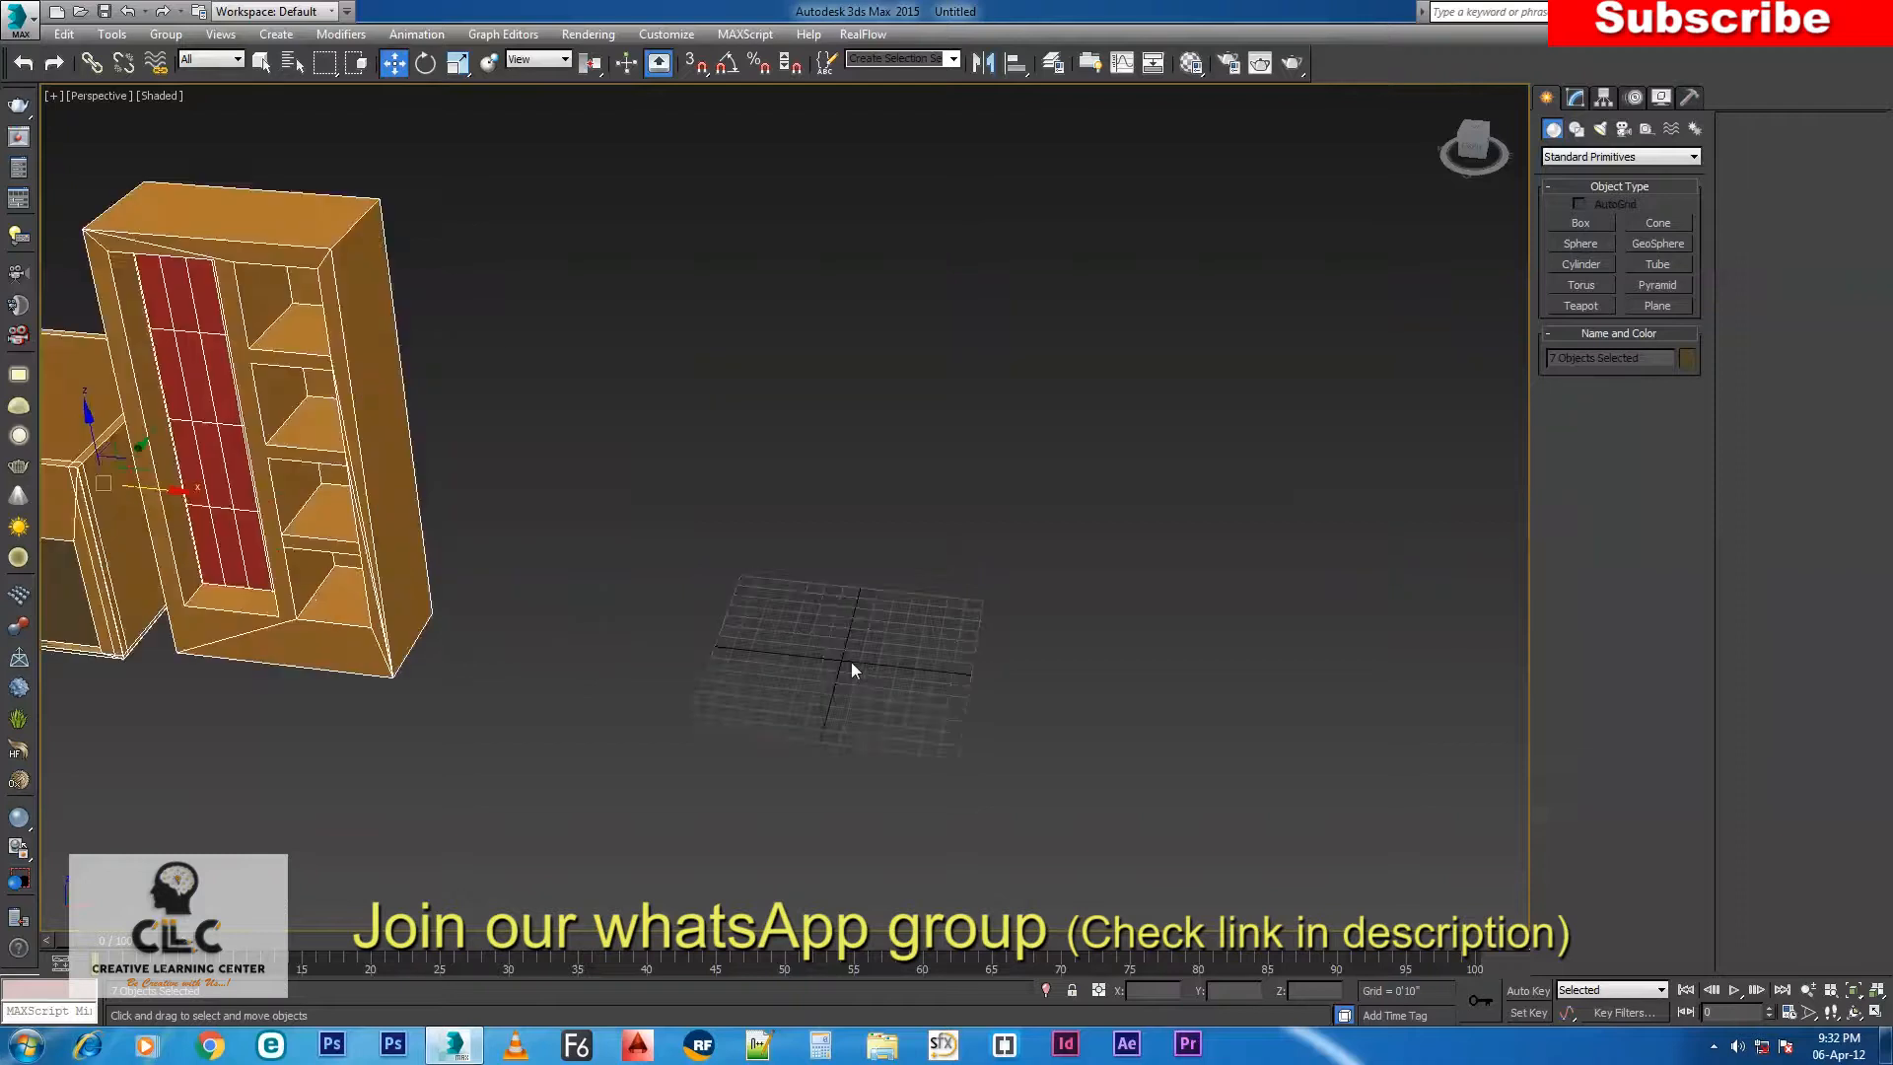
{"action": "left_click", "coordinate": [1579, 266]}
{"action": "middle_click_drag", "start_coordinate": [1041, 577], "coordinate": [1016, 621], "text": "alt"}
{"action": "left_click_drag", "start_coordinate": [854, 608], "coordinate": [899, 575]}
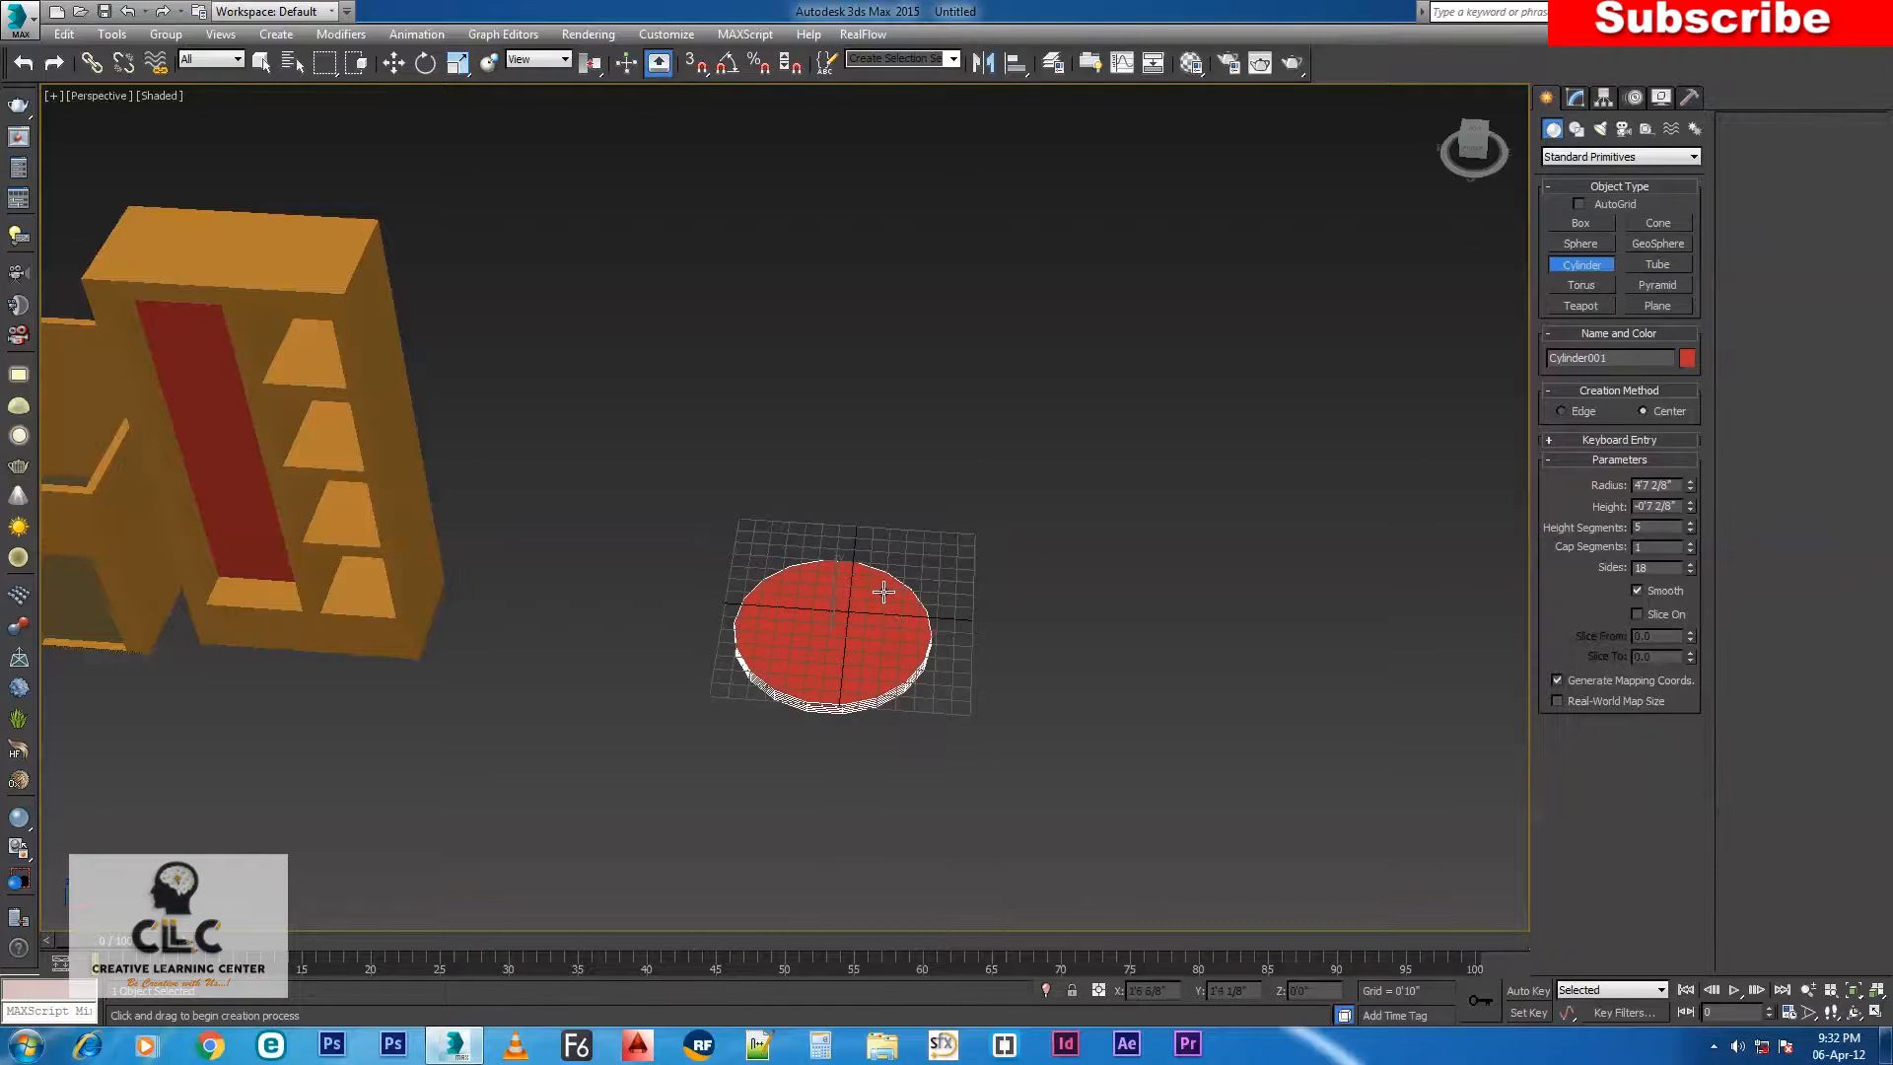
{"action": "middle_click_drag", "start_coordinate": [833, 680], "coordinate": [882, 622], "text": "alt"}
{"action": "scroll", "coordinate": [857, 628], "scroll_direction": "up", "scroll_amount": 2}
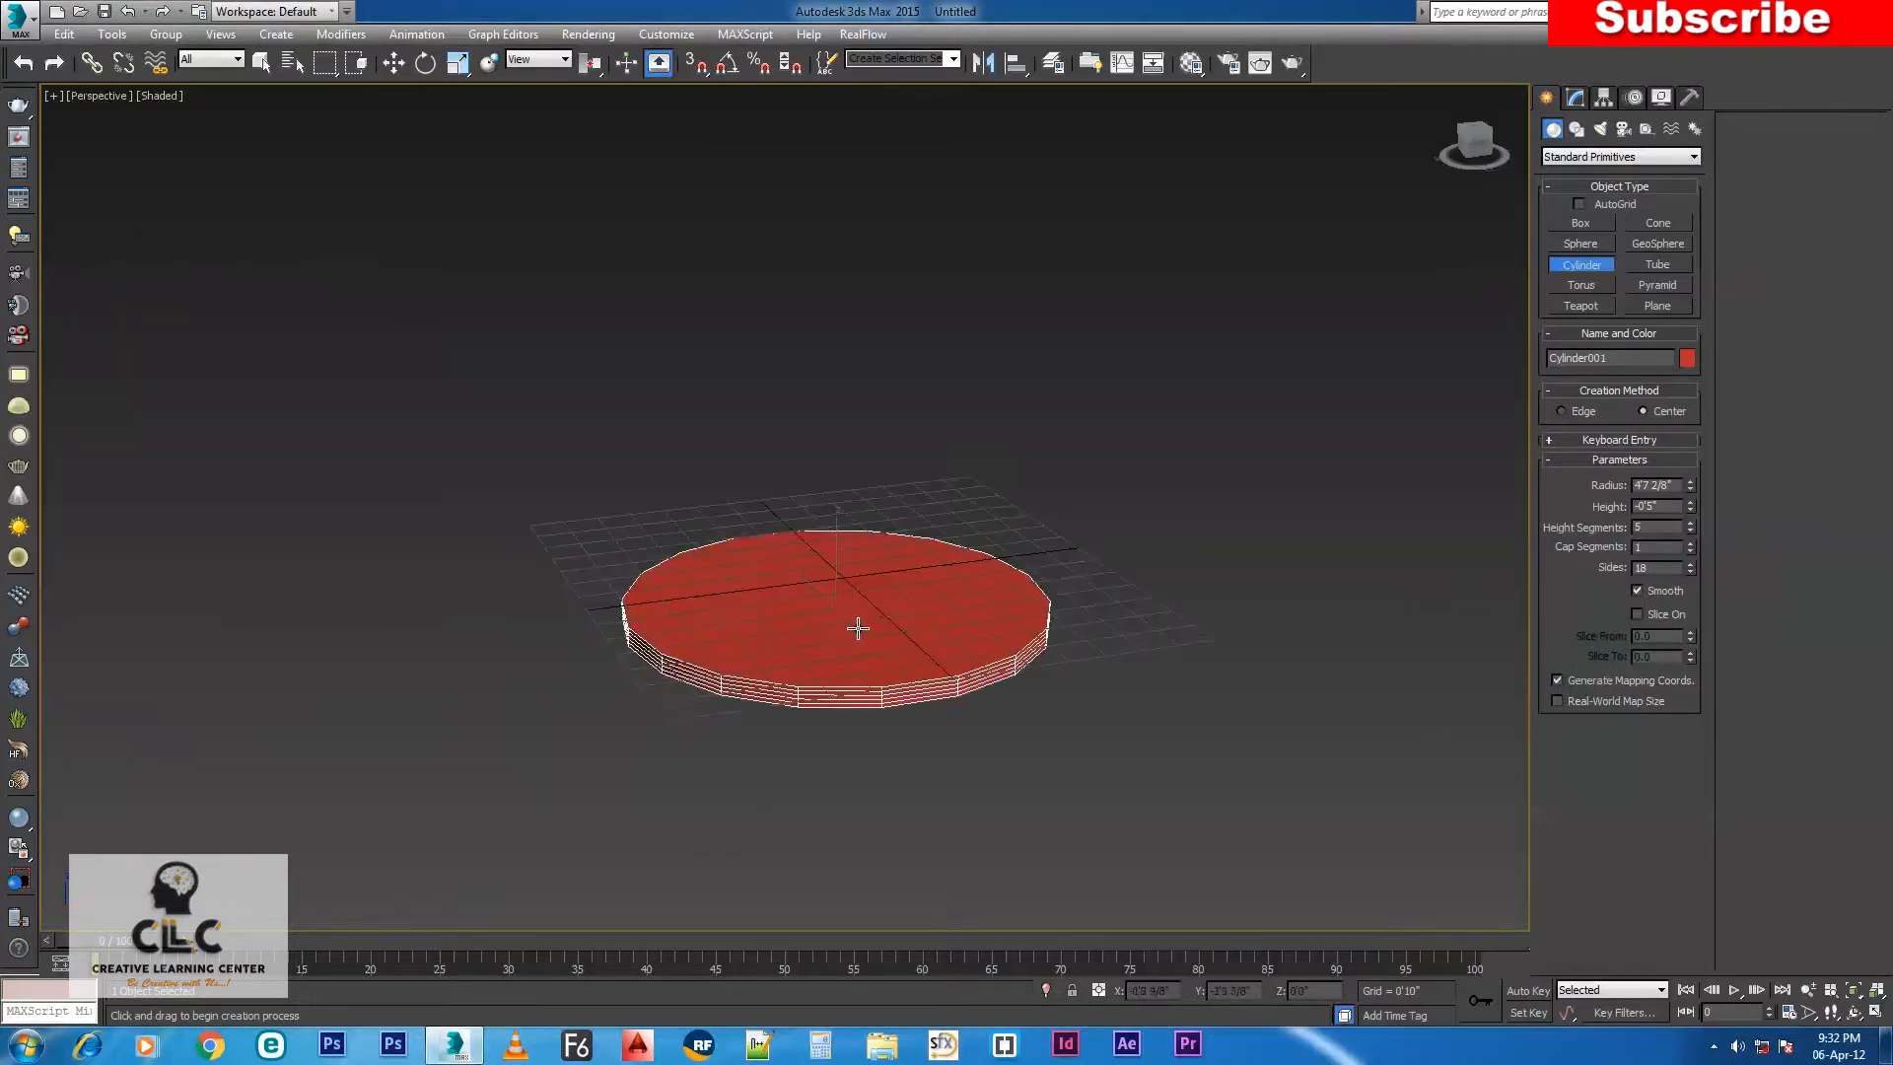
{"action": "scroll", "coordinate": [861, 629], "scroll_direction": "down", "scroll_amount": 1}
{"action": "right_click", "coordinate": [860, 630]}
Raise the red disc about 7' above the grid along Z and deselect it.
{"action": "key", "text": "w"}
{"action": "left_click_drag", "start_coordinate": [846, 542], "coordinate": [870, 321]}
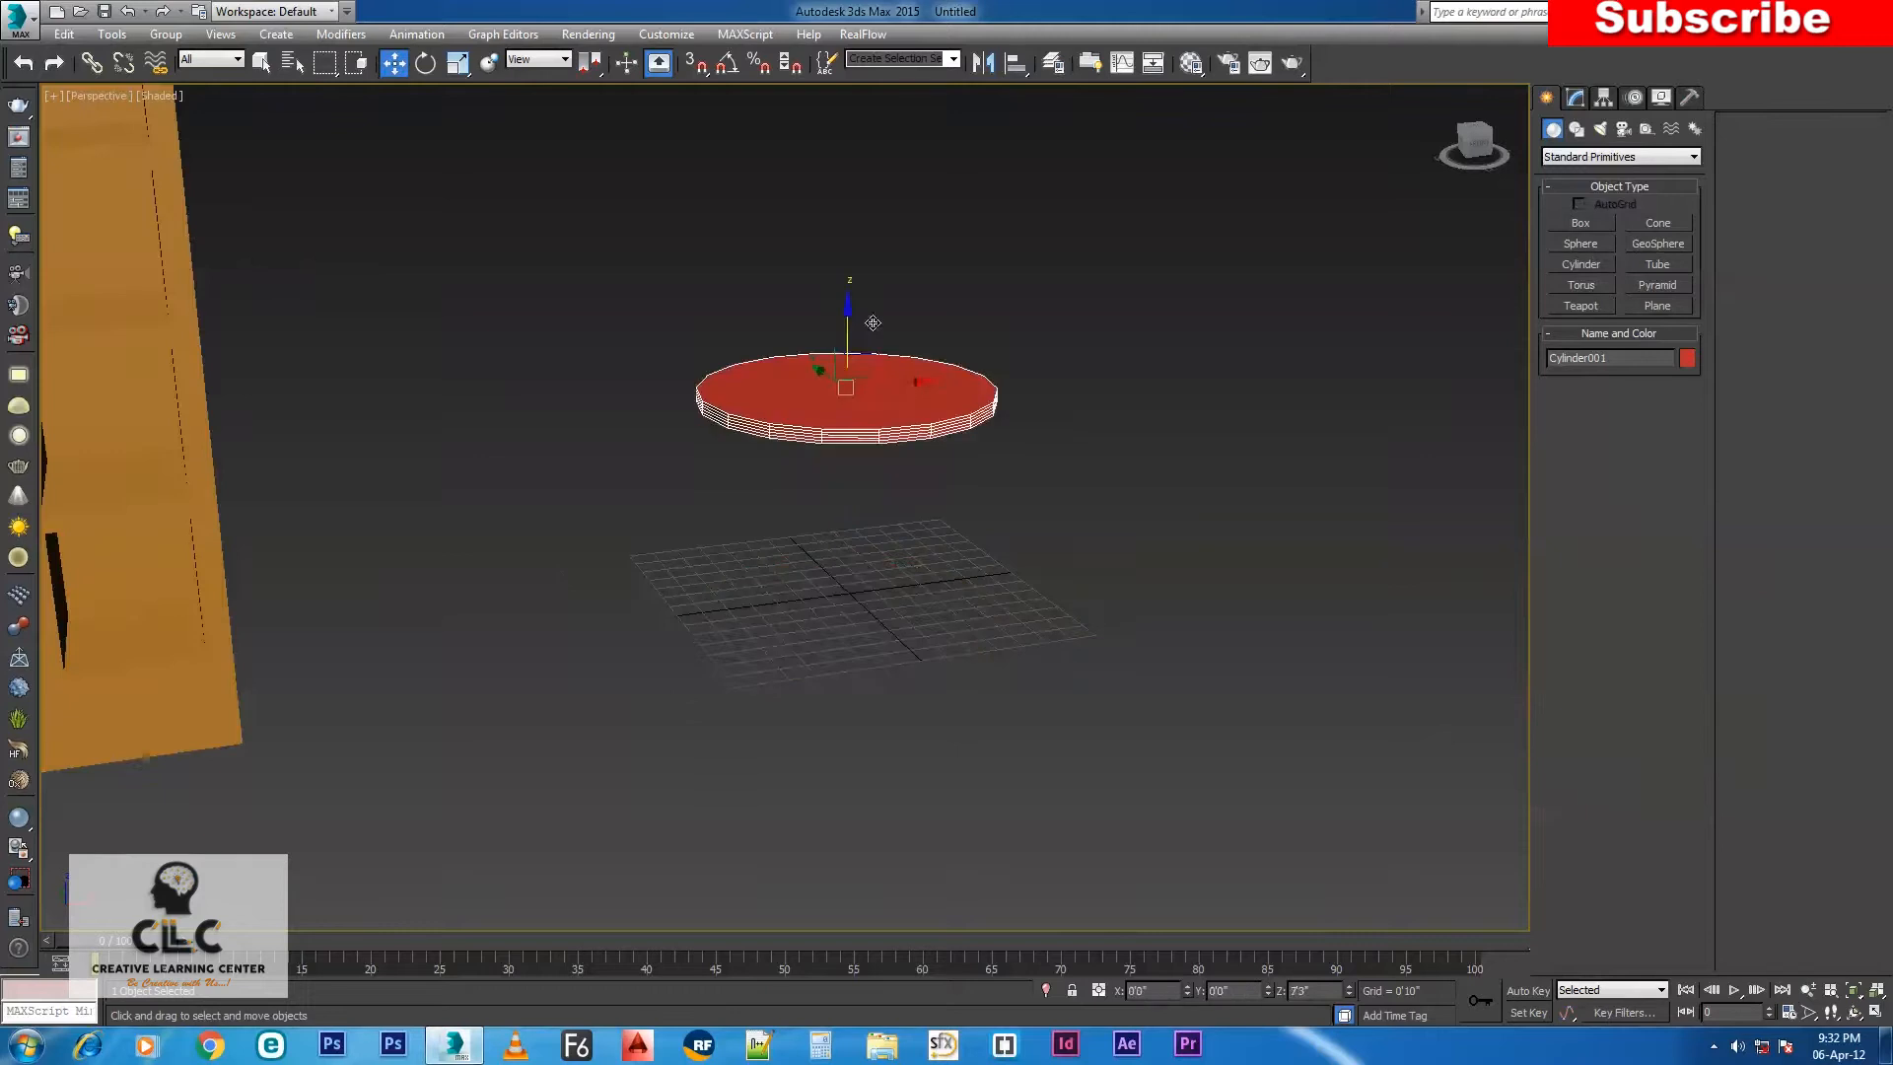
{"action": "middle_click_drag", "start_coordinate": [895, 565], "coordinate": [908, 604], "text": "alt"}
{"action": "left_click", "coordinate": [909, 603]}
{"action": "middle_click_drag", "start_coordinate": [918, 450], "coordinate": [877, 537], "text": "alt"}
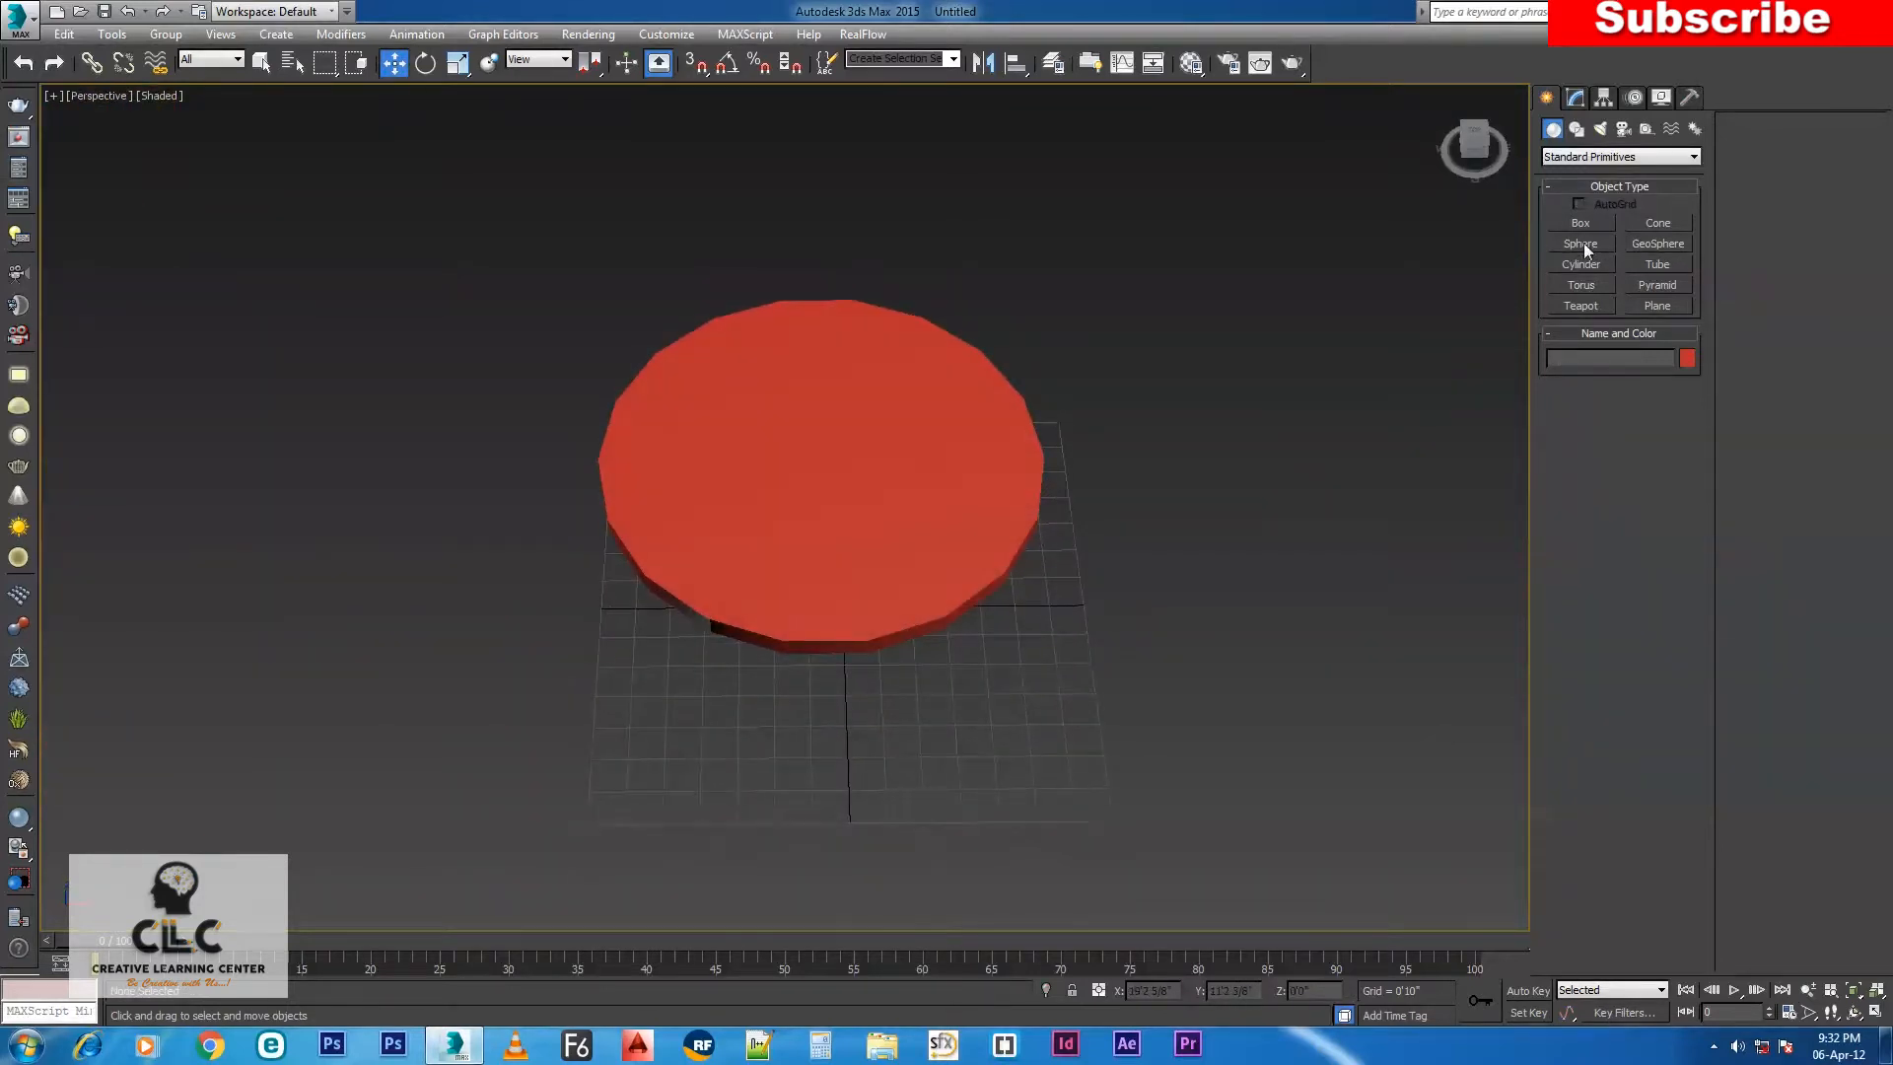
Create a thin cylinder running up through the disc, with a radius of about 0'6" and a height of about 12'.
{"action": "left_click", "coordinate": [1580, 264]}
{"action": "left_click_drag", "start_coordinate": [805, 702], "coordinate": [819, 687]}
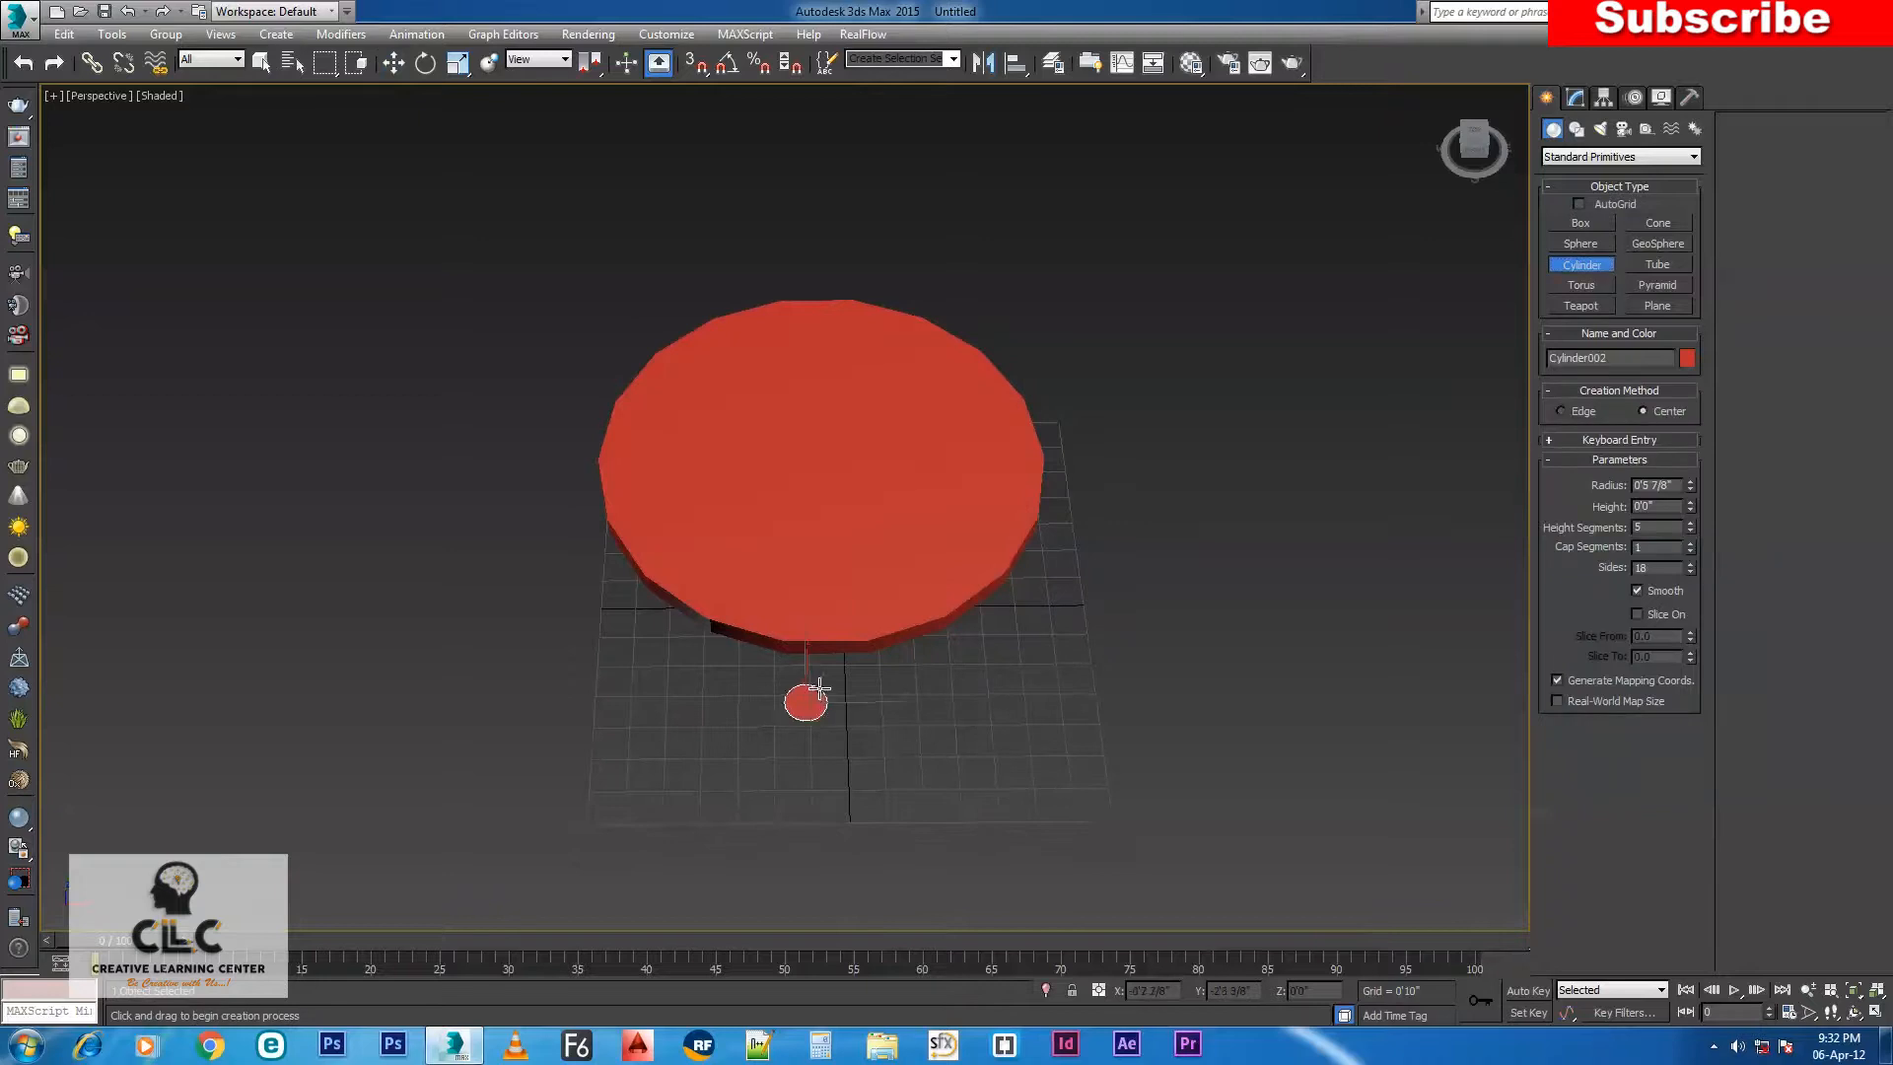
{"action": "left_click", "coordinate": [859, 175]}
{"action": "middle_click_drag", "start_coordinate": [734, 532], "coordinate": [797, 493], "text": "alt"}
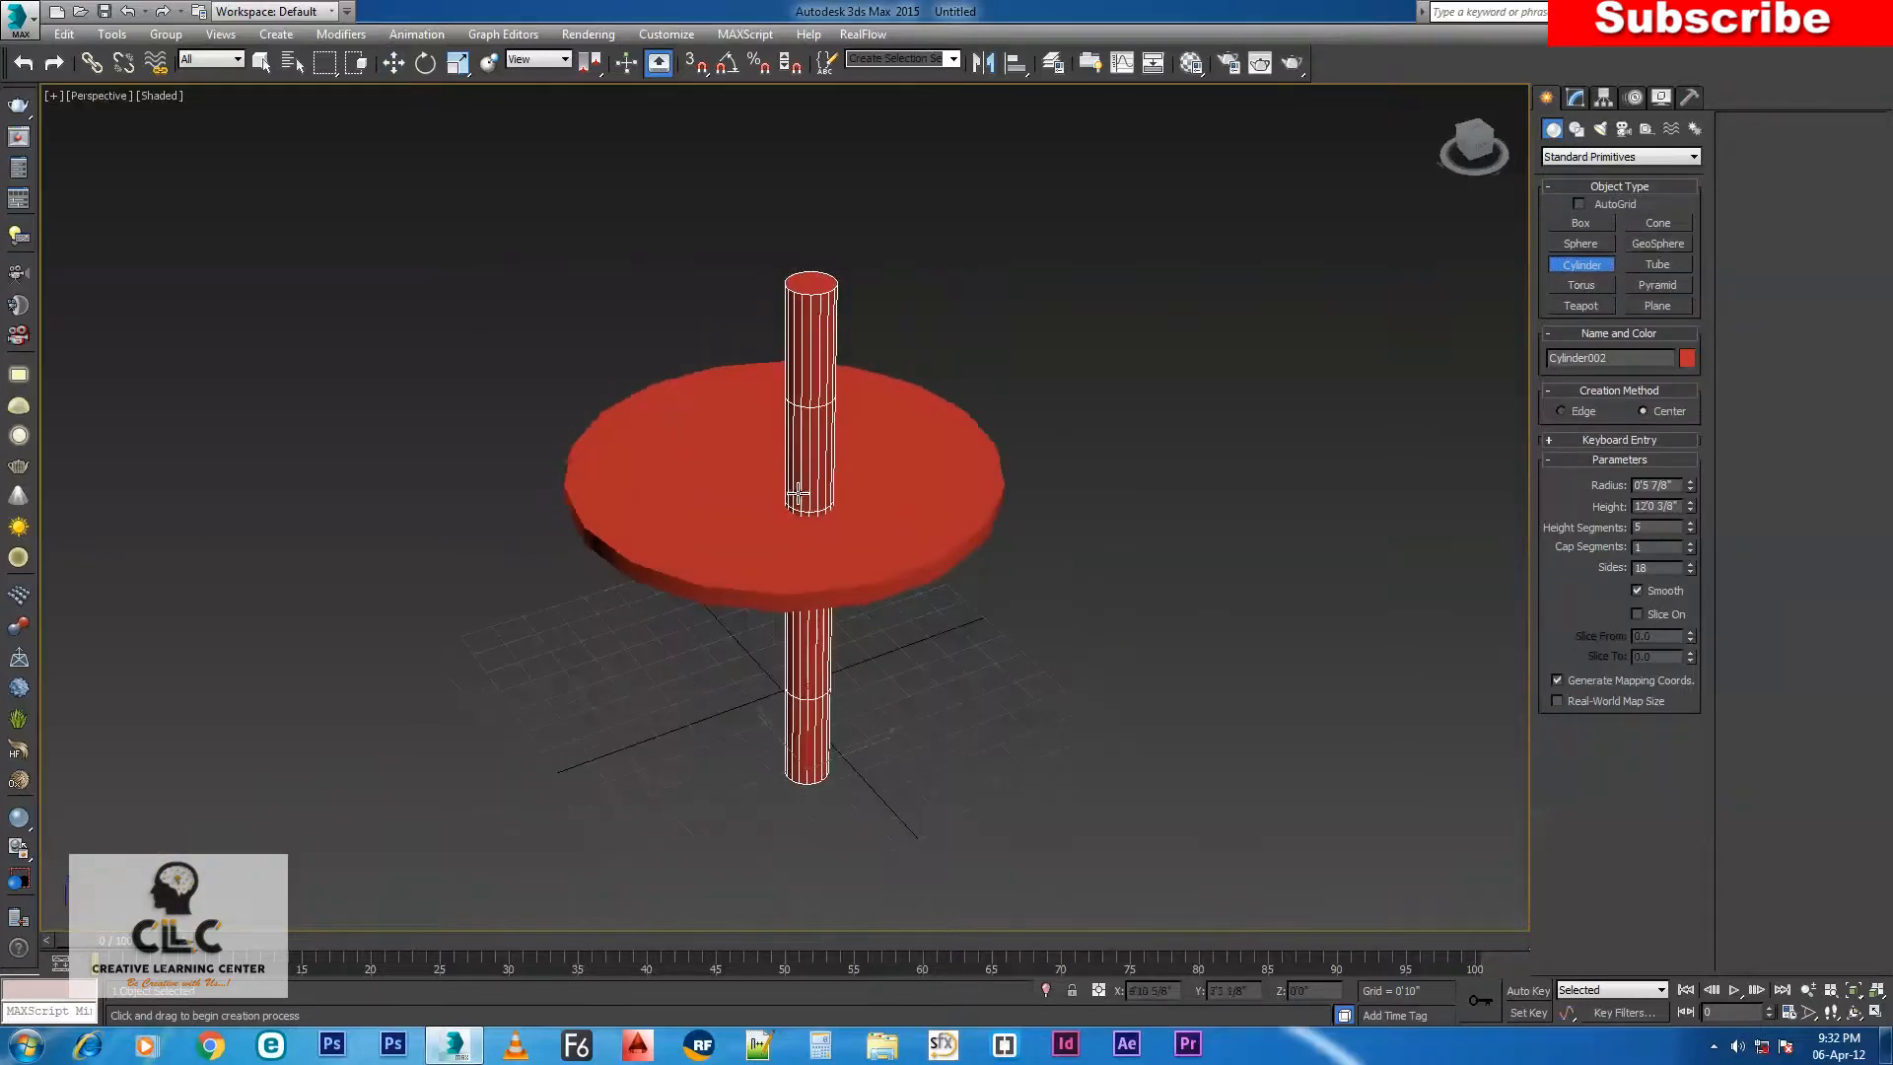
{"action": "left_click", "coordinate": [394, 63]}
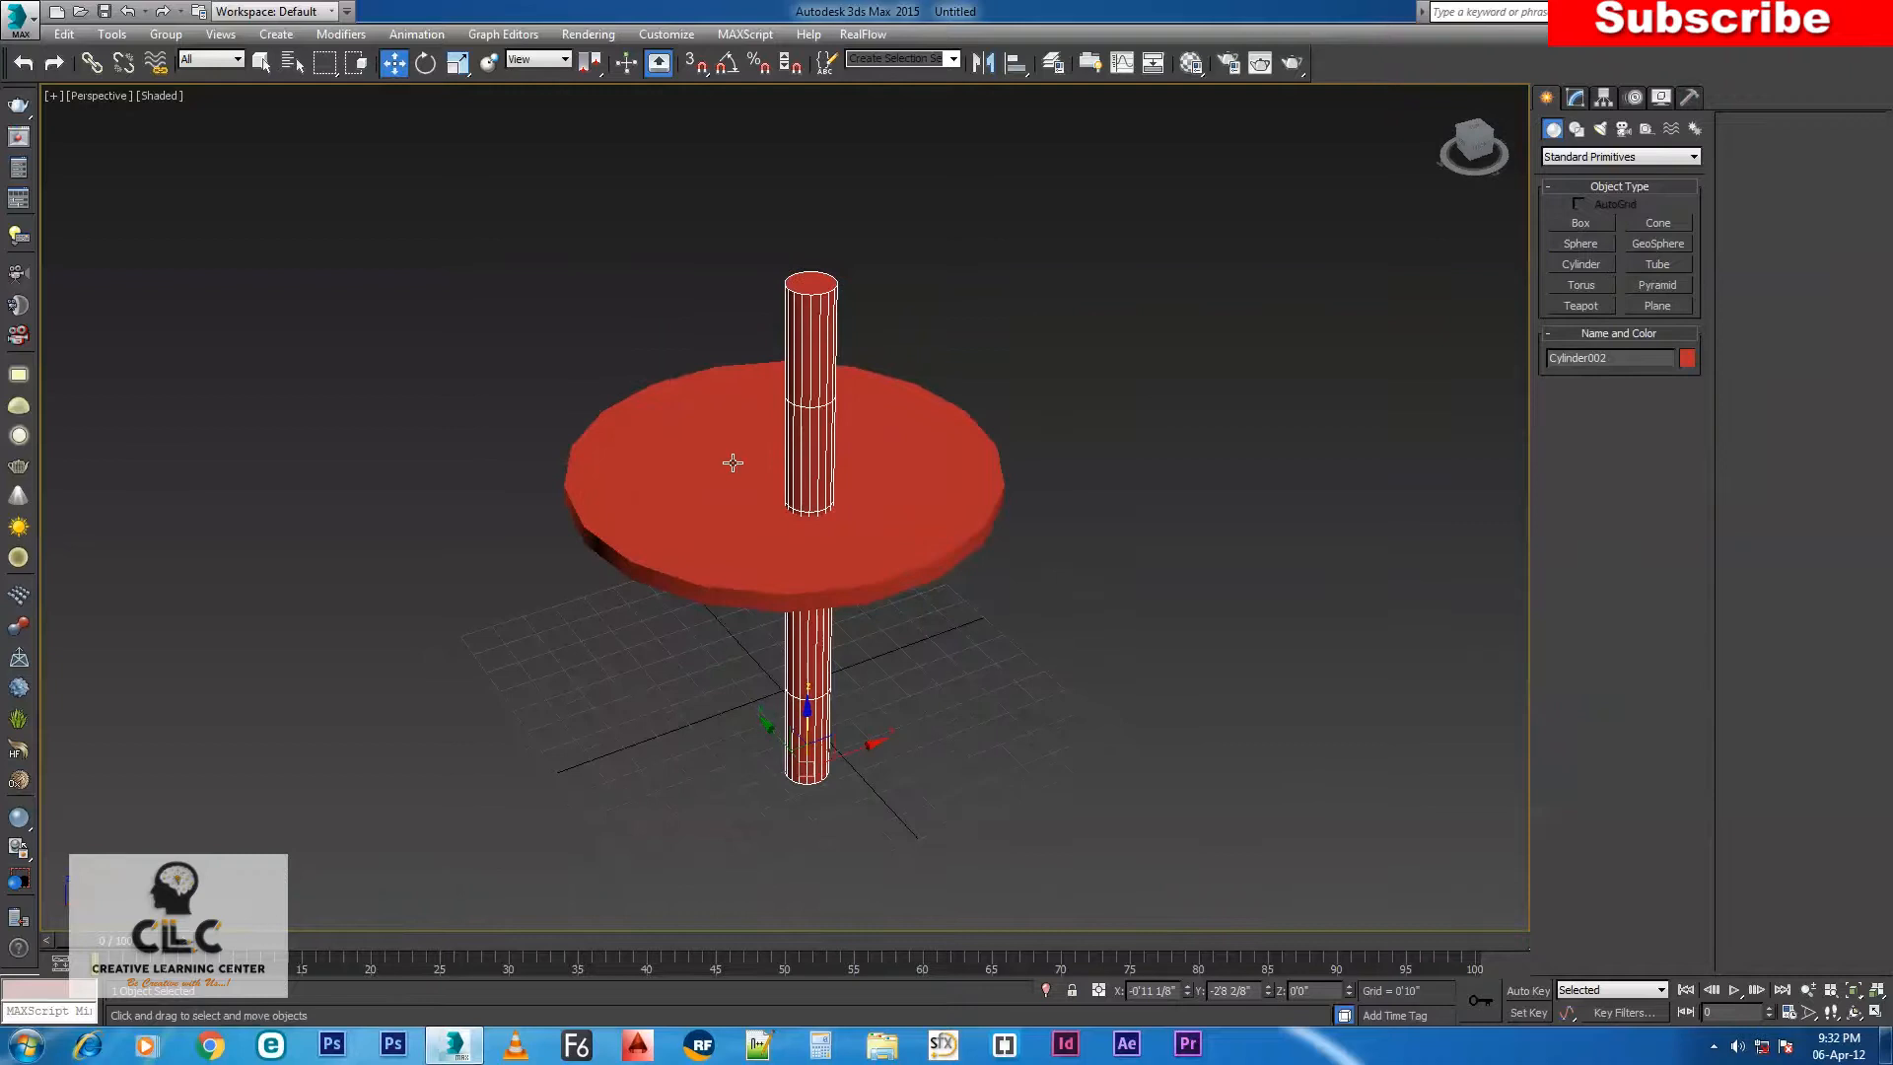
Subtract the thin cylinder from the disc with a Boolean Subtraction (A-B).
{"action": "left_click", "coordinate": [869, 553]}
{"action": "left_click", "coordinate": [1569, 156]}
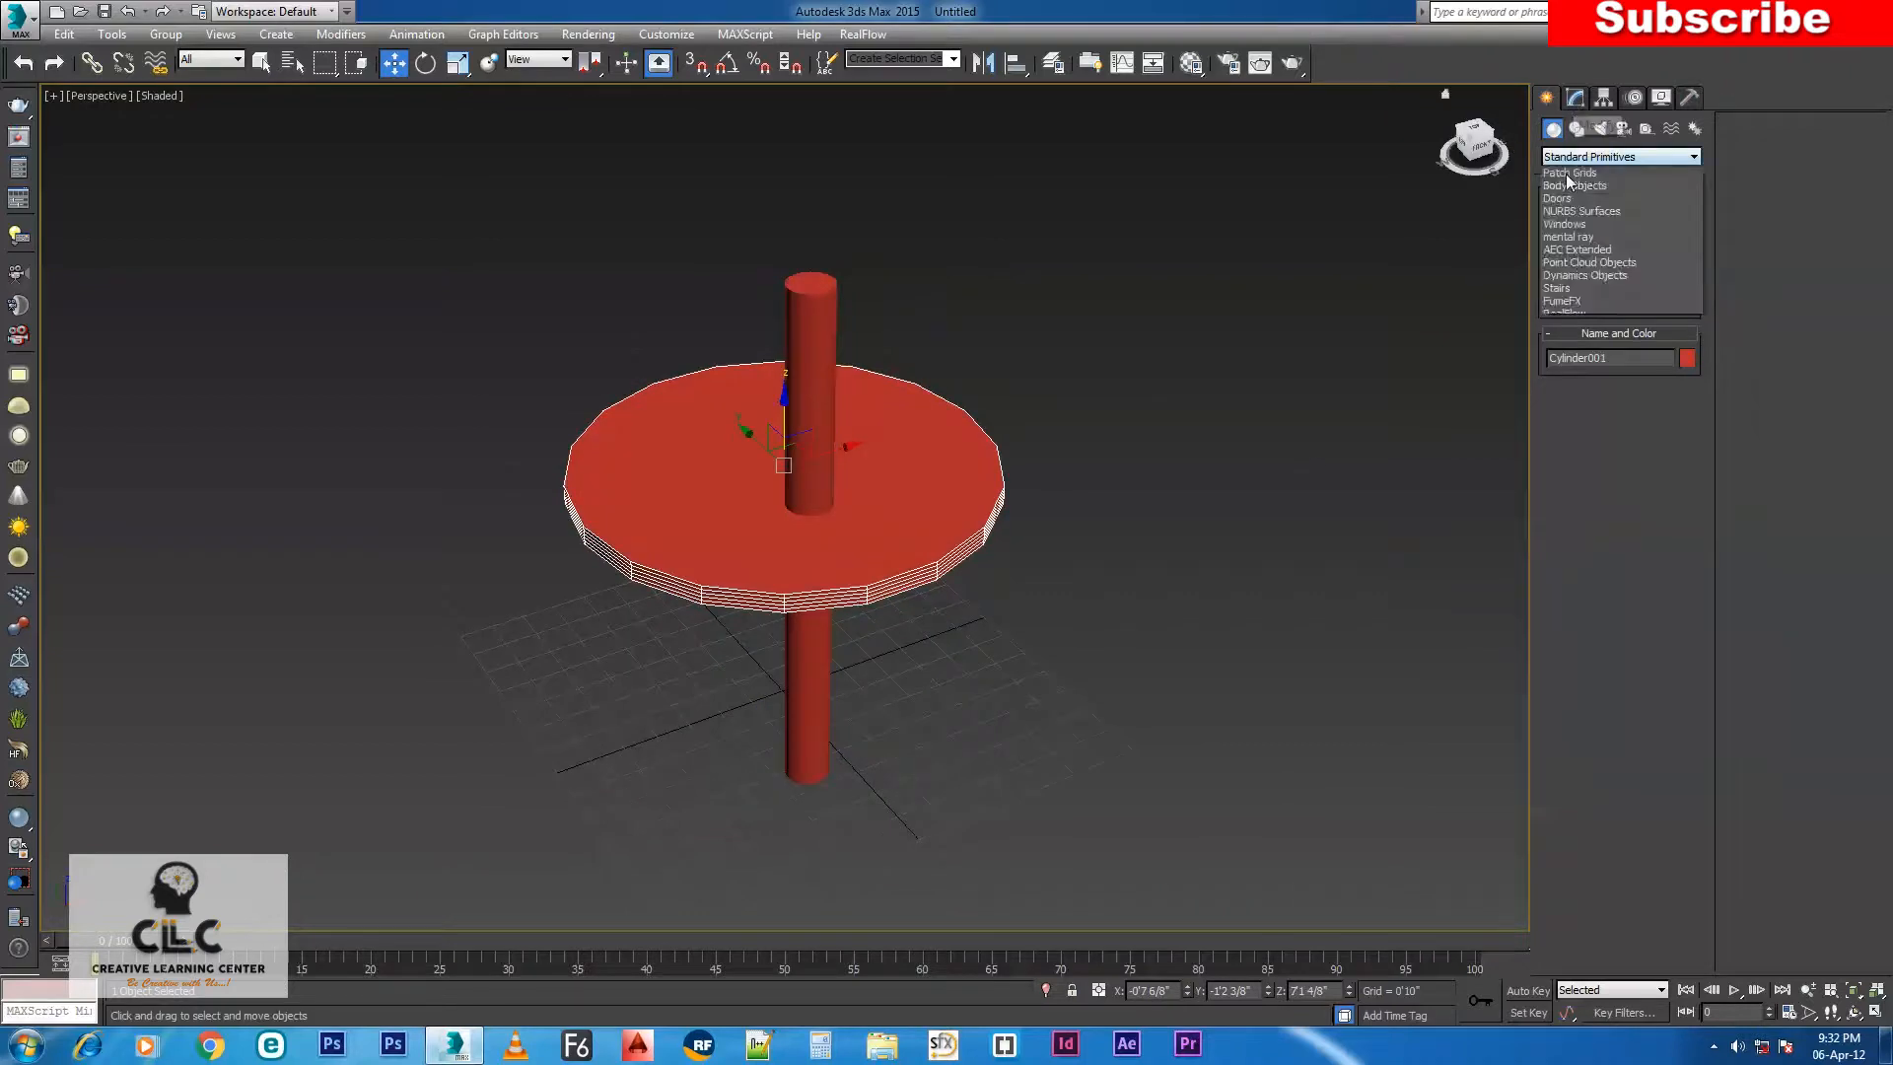
{"action": "left_click", "coordinate": [1577, 213]}
{"action": "left_click", "coordinate": [1585, 157]}
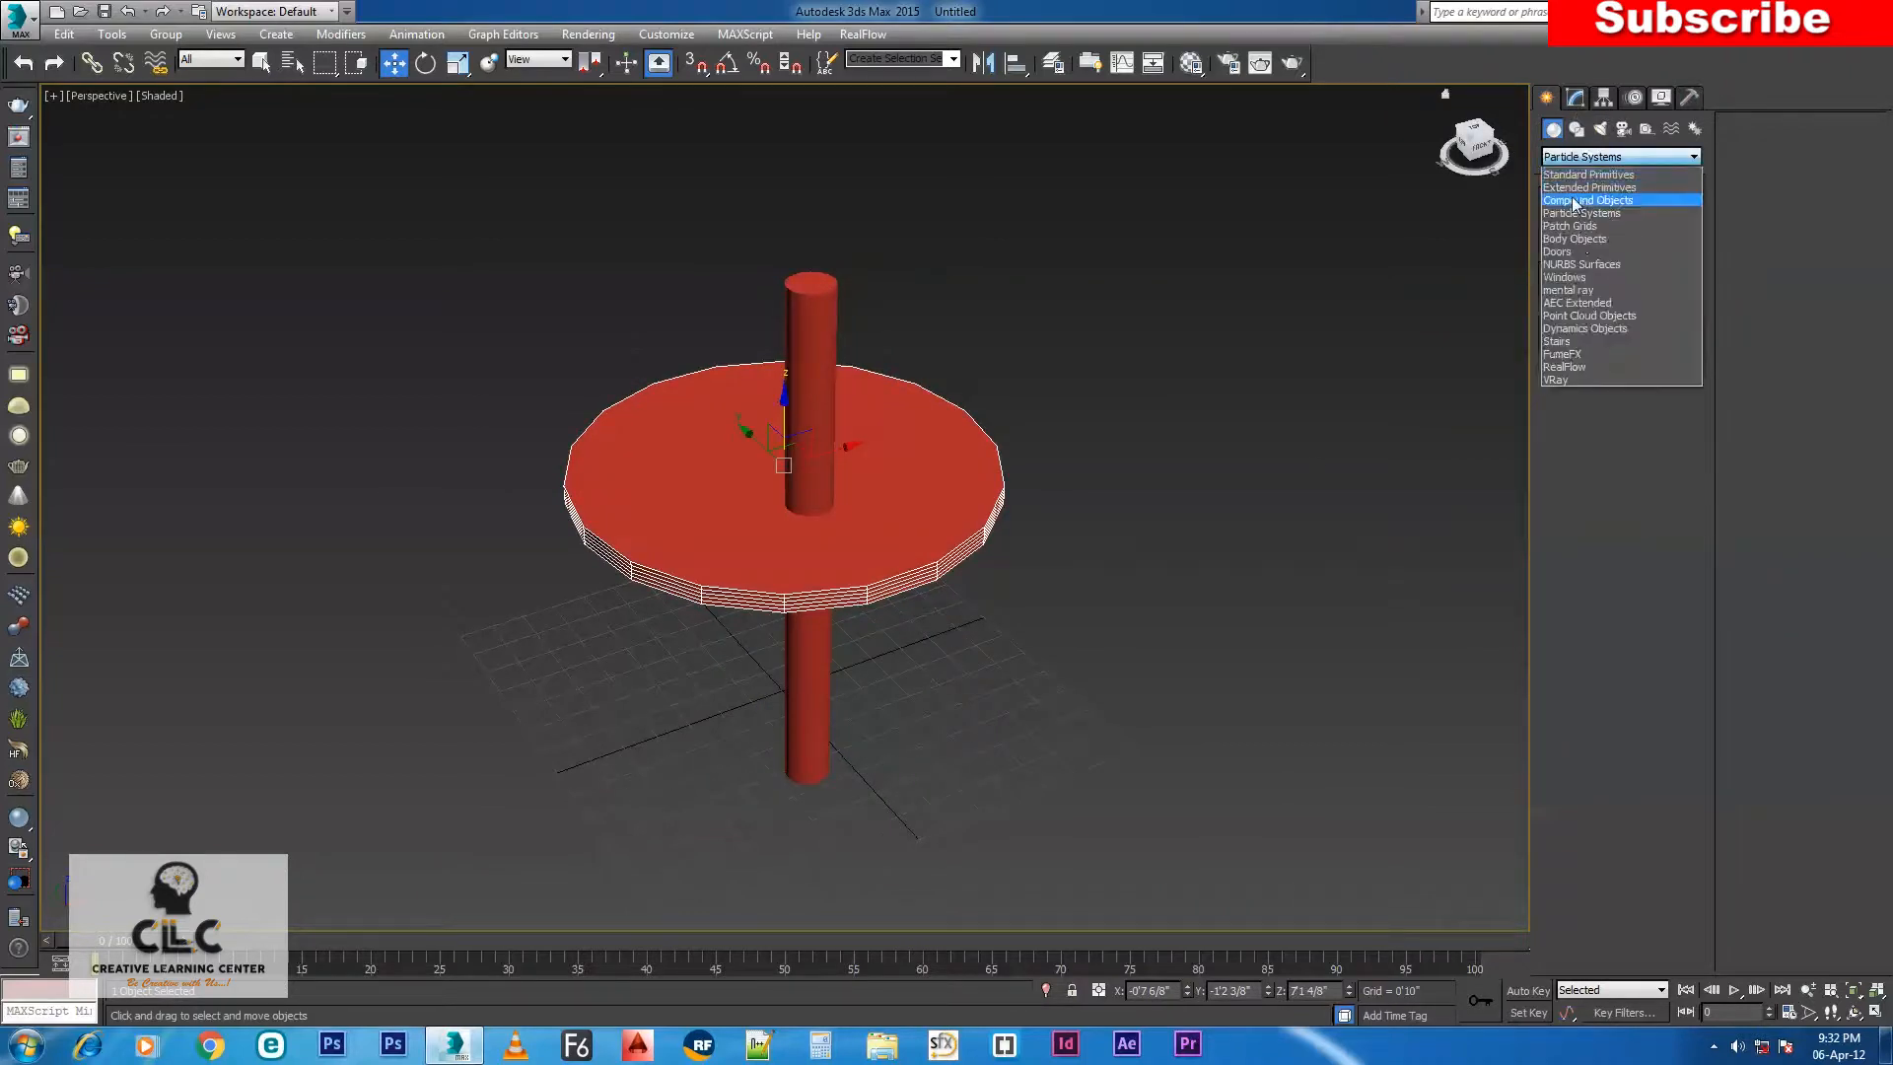
{"action": "left_click", "coordinate": [1576, 200]}
{"action": "left_click", "coordinate": [1581, 283]}
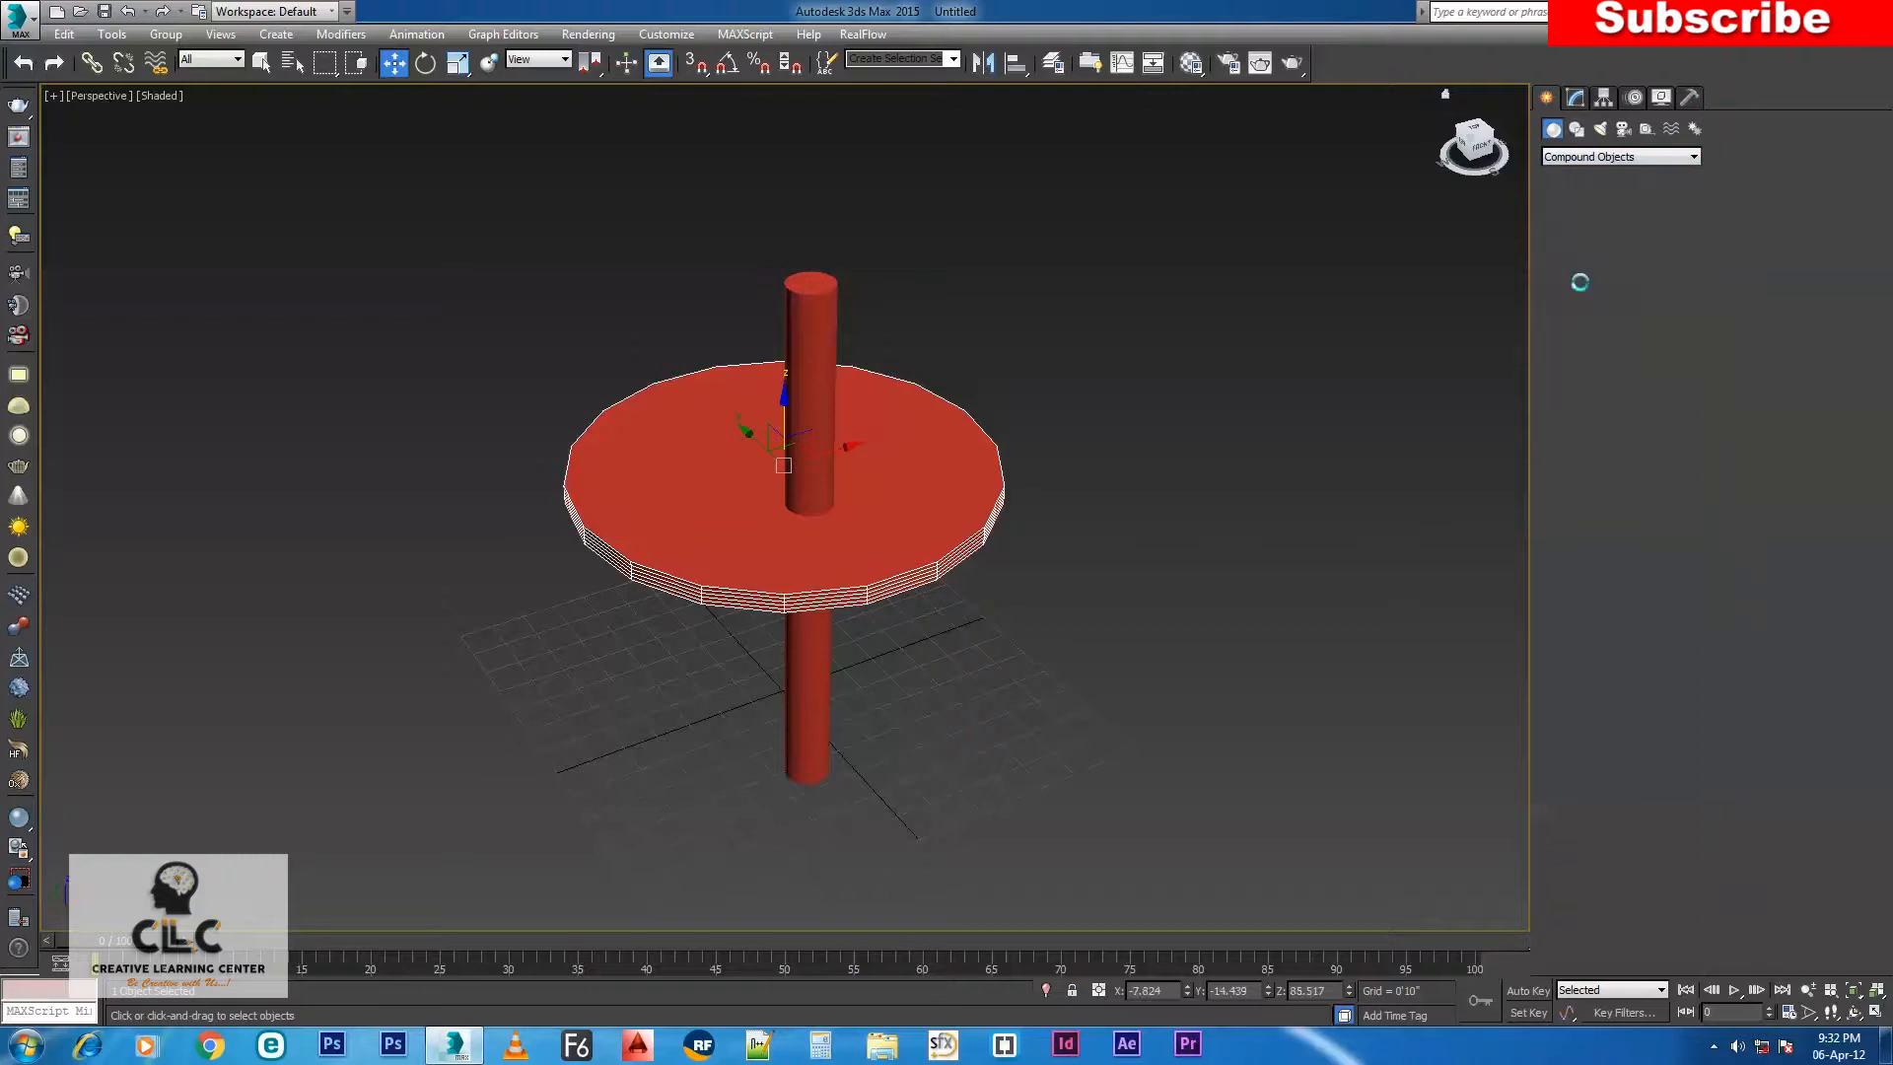
{"action": "left_click", "coordinate": [1603, 440]}
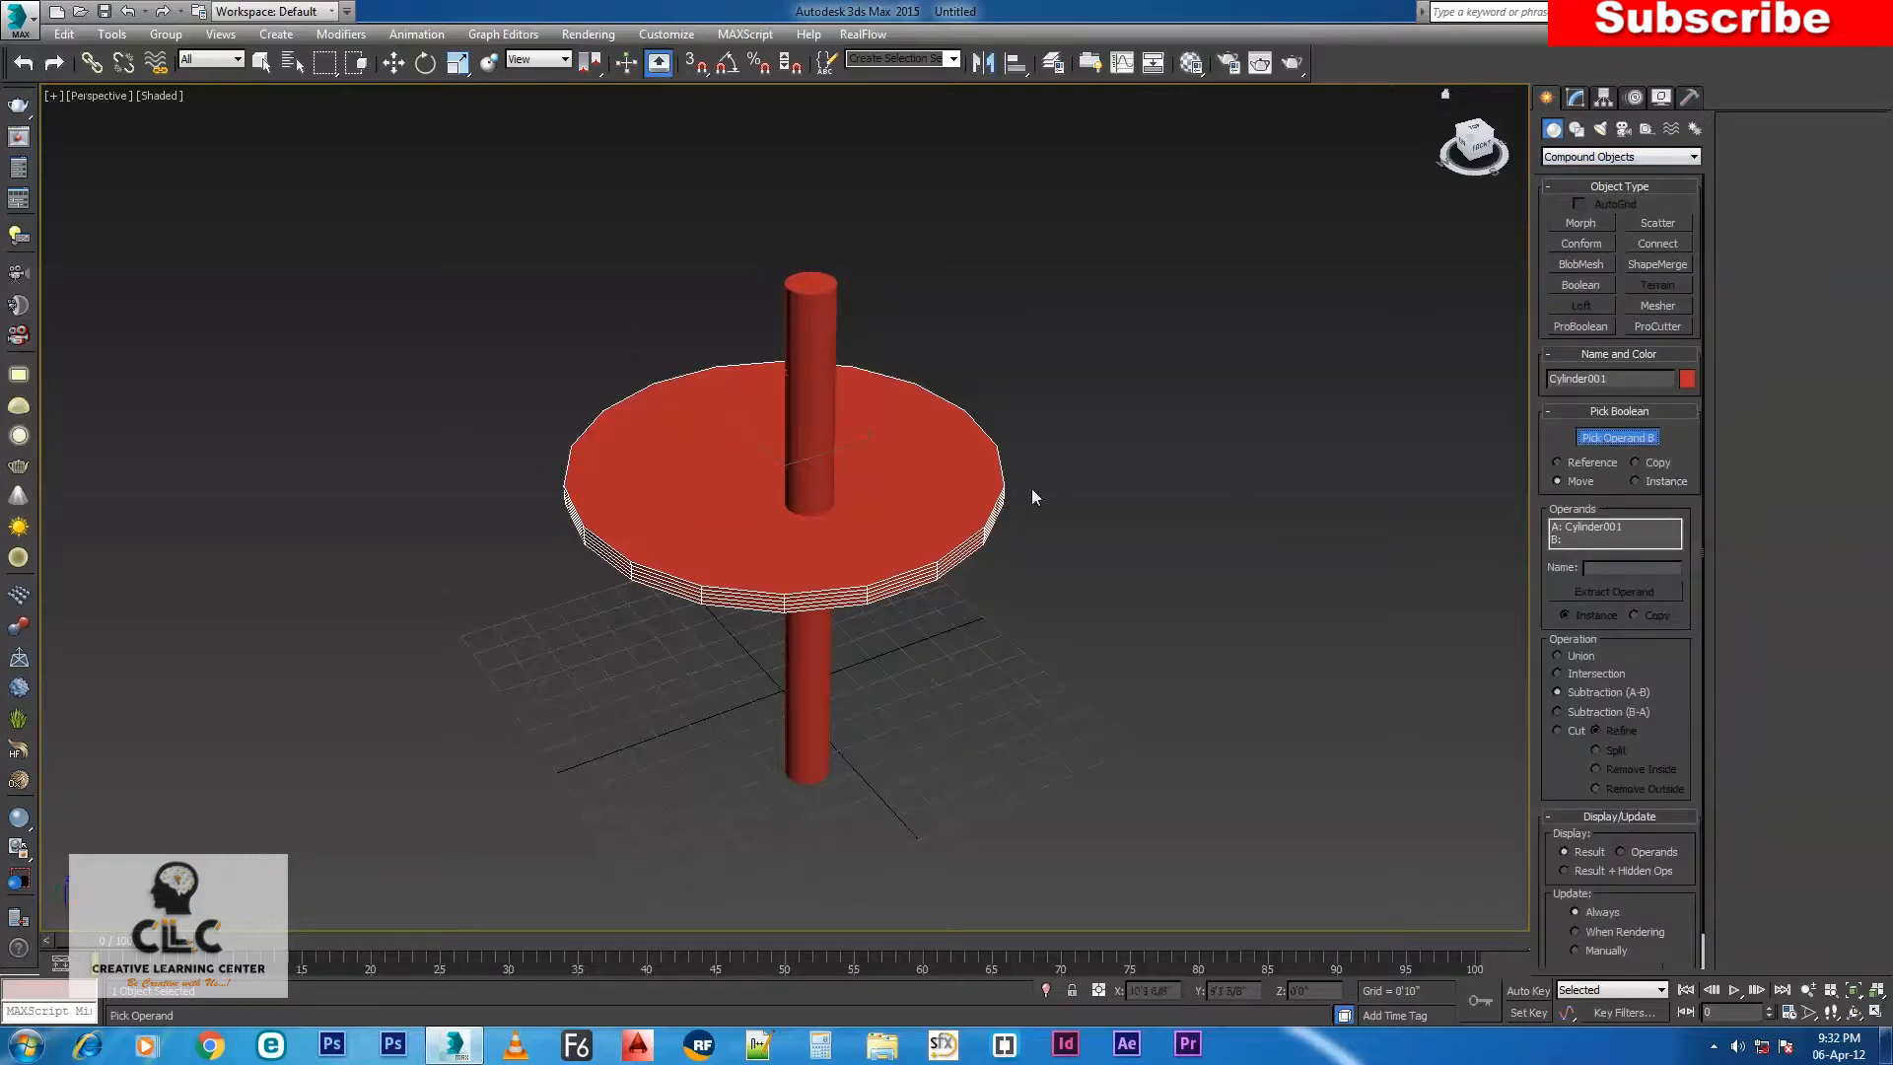
{"action": "left_click", "coordinate": [808, 418]}
Examine the round hole in the disc from several angles and distances.
{"action": "middle_click_drag", "start_coordinate": [1031, 503], "coordinate": [770, 484], "text": "alt"}
{"action": "scroll", "coordinate": [773, 570], "scroll_direction": "up", "scroll_amount": 3}
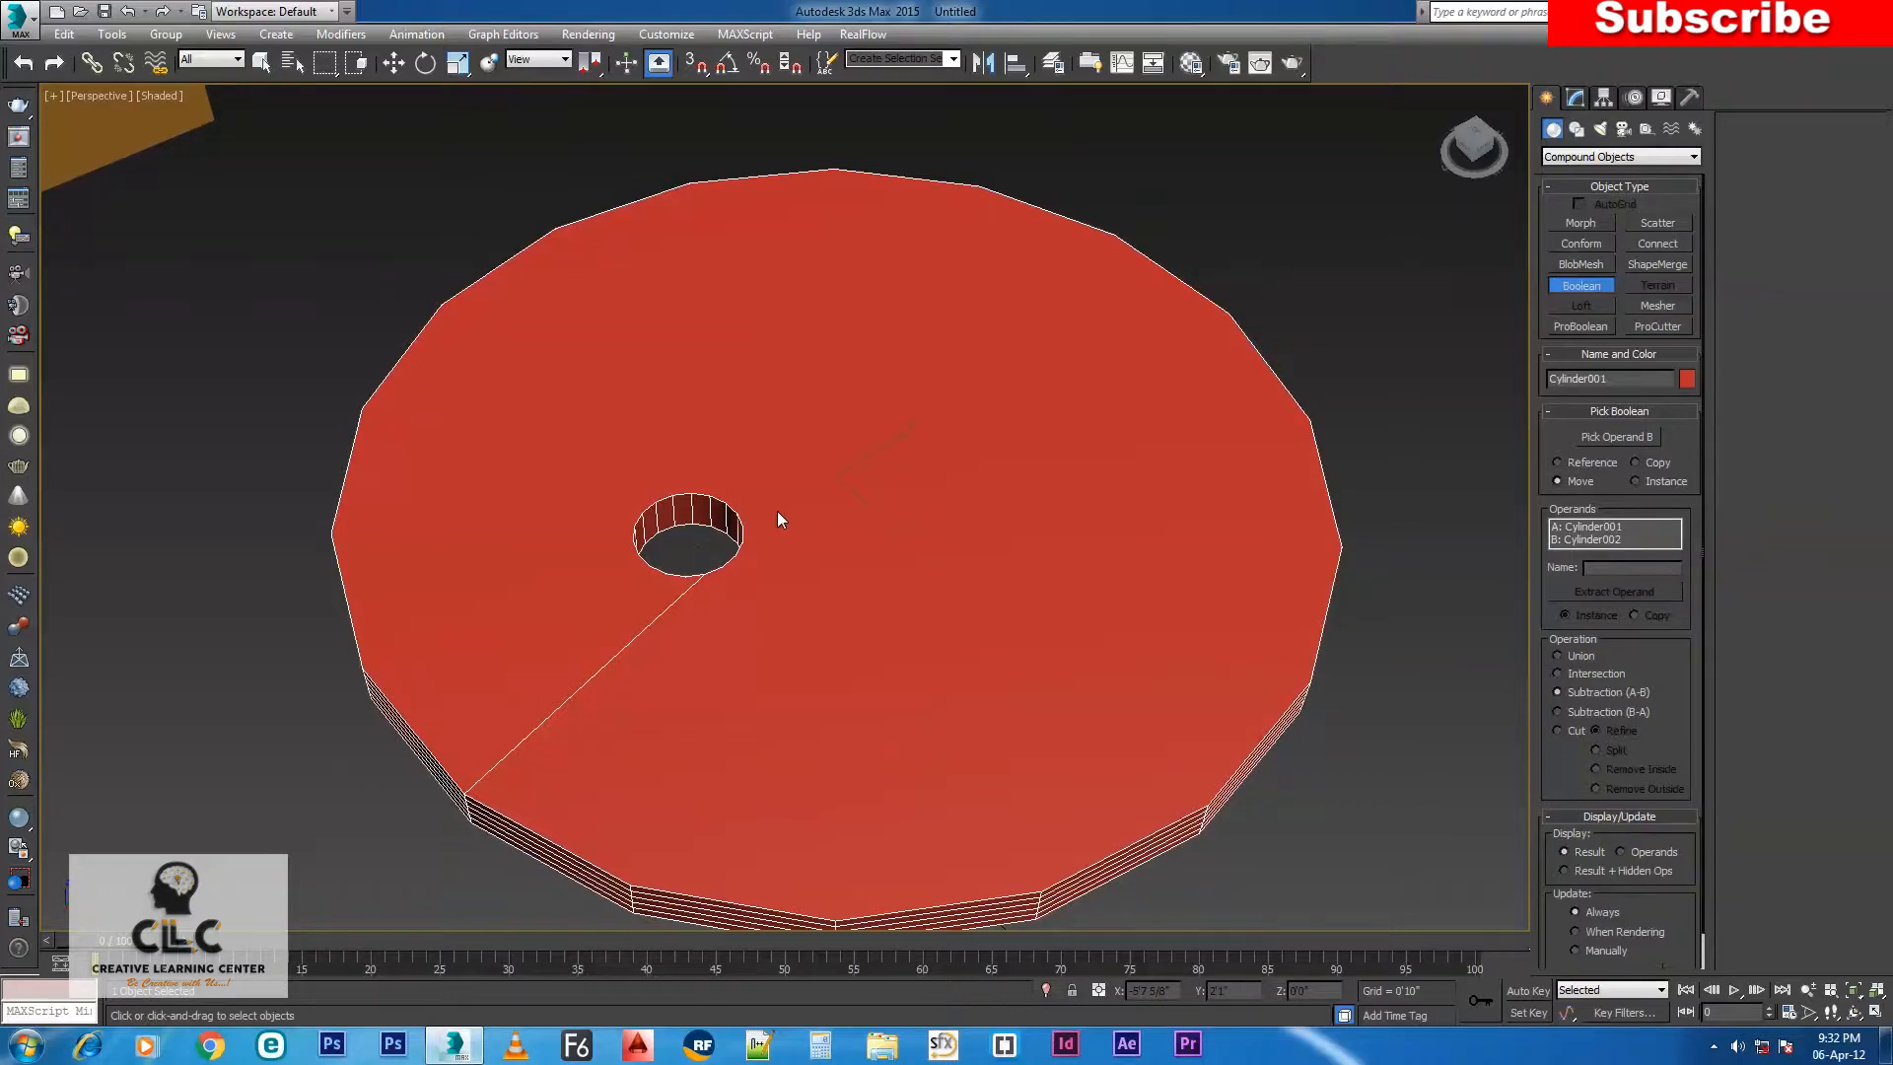
{"action": "scroll", "coordinate": [548, 281], "scroll_direction": "down", "scroll_amount": 4}
{"action": "middle_click_drag", "start_coordinate": [592, 513], "coordinate": [706, 505], "text": "alt"}
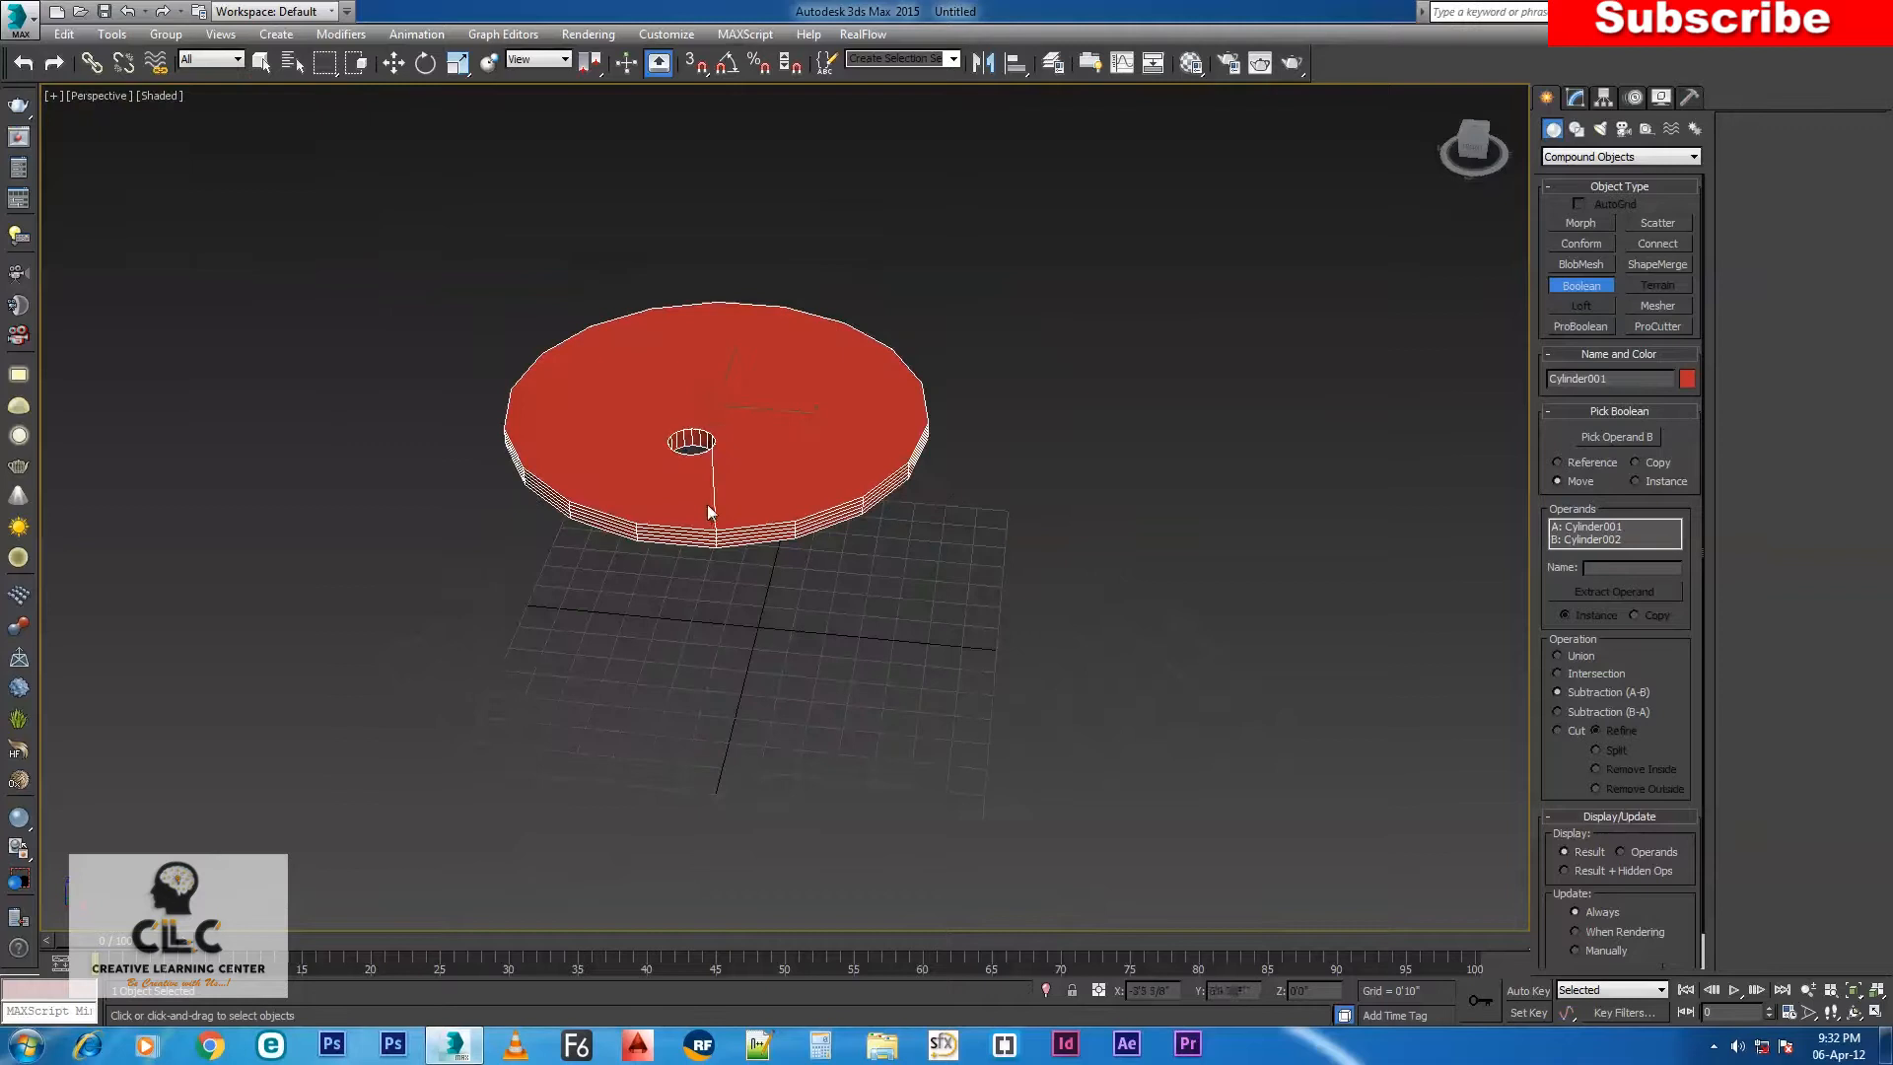
{"action": "scroll", "coordinate": [720, 434], "scroll_direction": "up", "scroll_amount": 3}
{"action": "scroll", "coordinate": [830, 435], "scroll_direction": "down", "scroll_amount": 2}
{"action": "middle_click_drag", "start_coordinate": [830, 436], "coordinate": [972, 505], "text": "alt"}
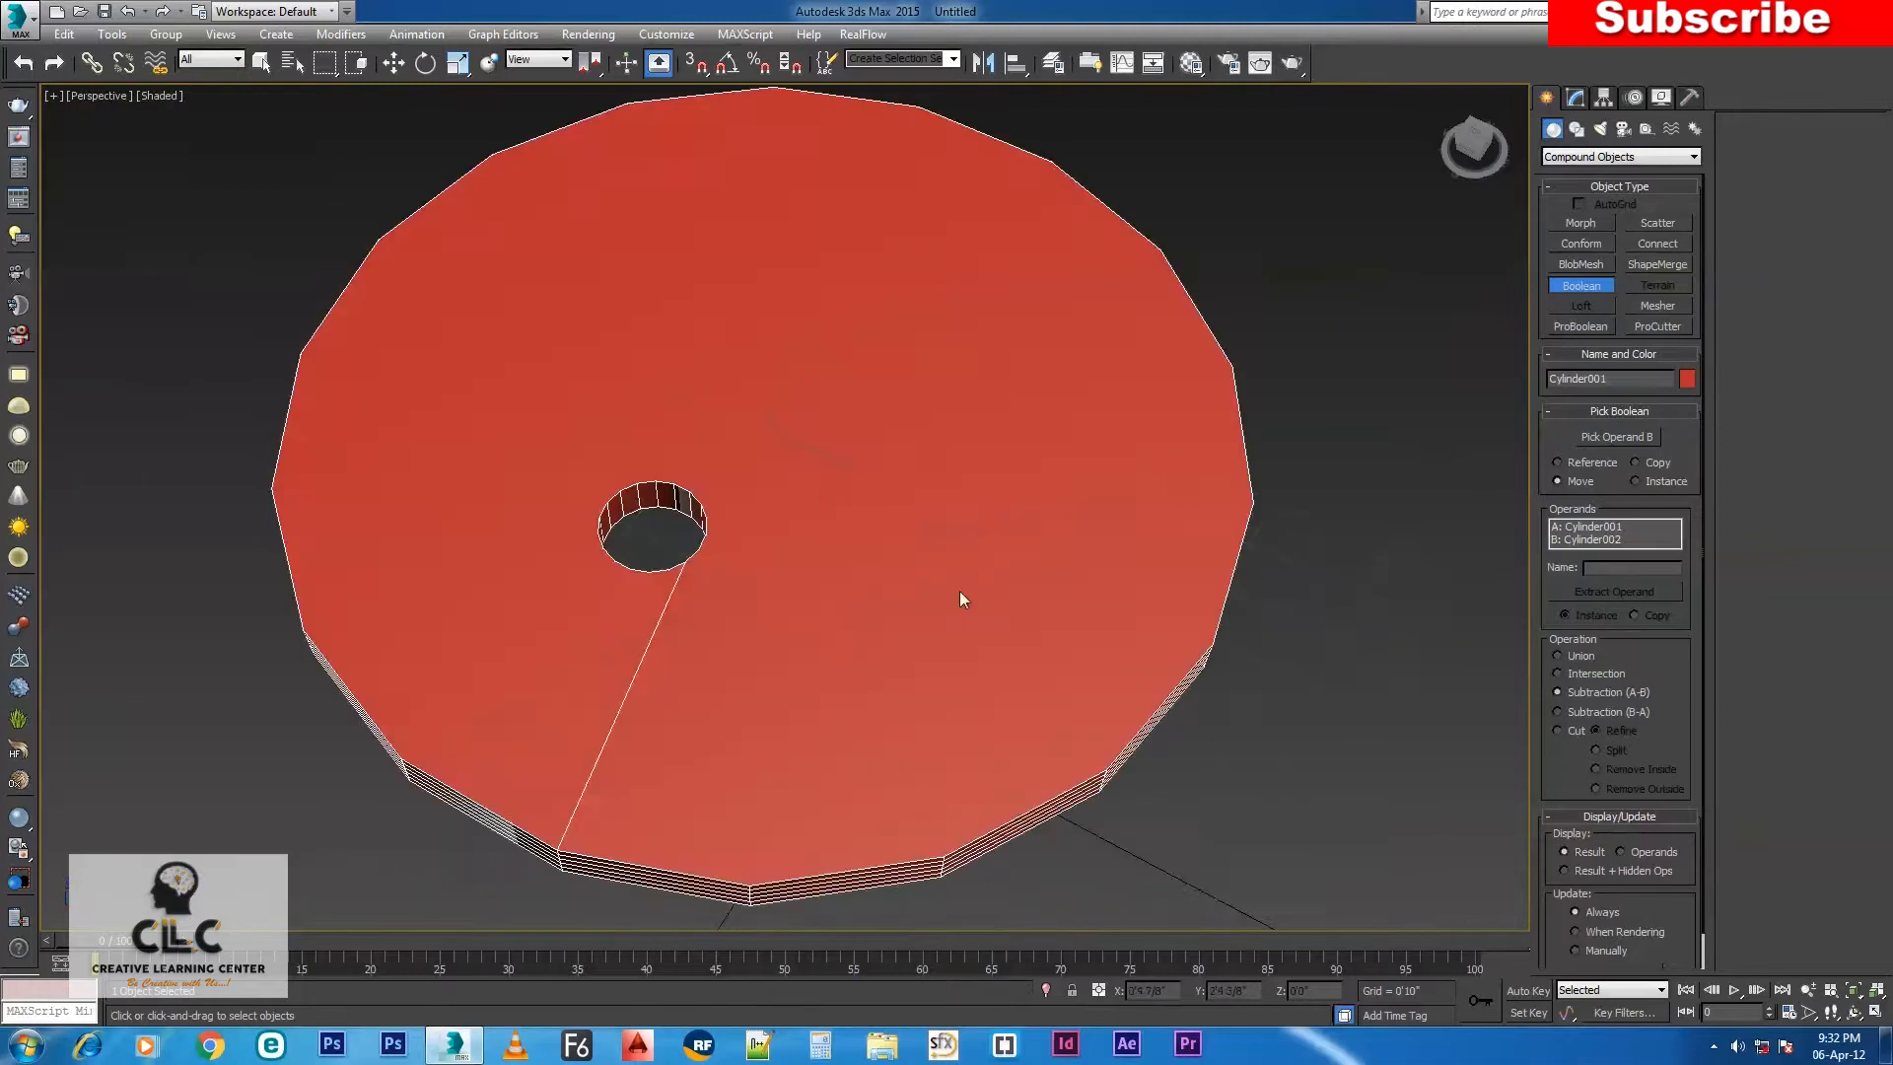
{"action": "scroll", "coordinate": [926, 616], "scroll_direction": "down", "scroll_amount": 2}
{"action": "middle_click_drag", "start_coordinate": [904, 634], "coordinate": [887, 604], "text": "alt"}
{"action": "scroll", "coordinate": [917, 592], "scroll_direction": "up", "scroll_amount": 2}
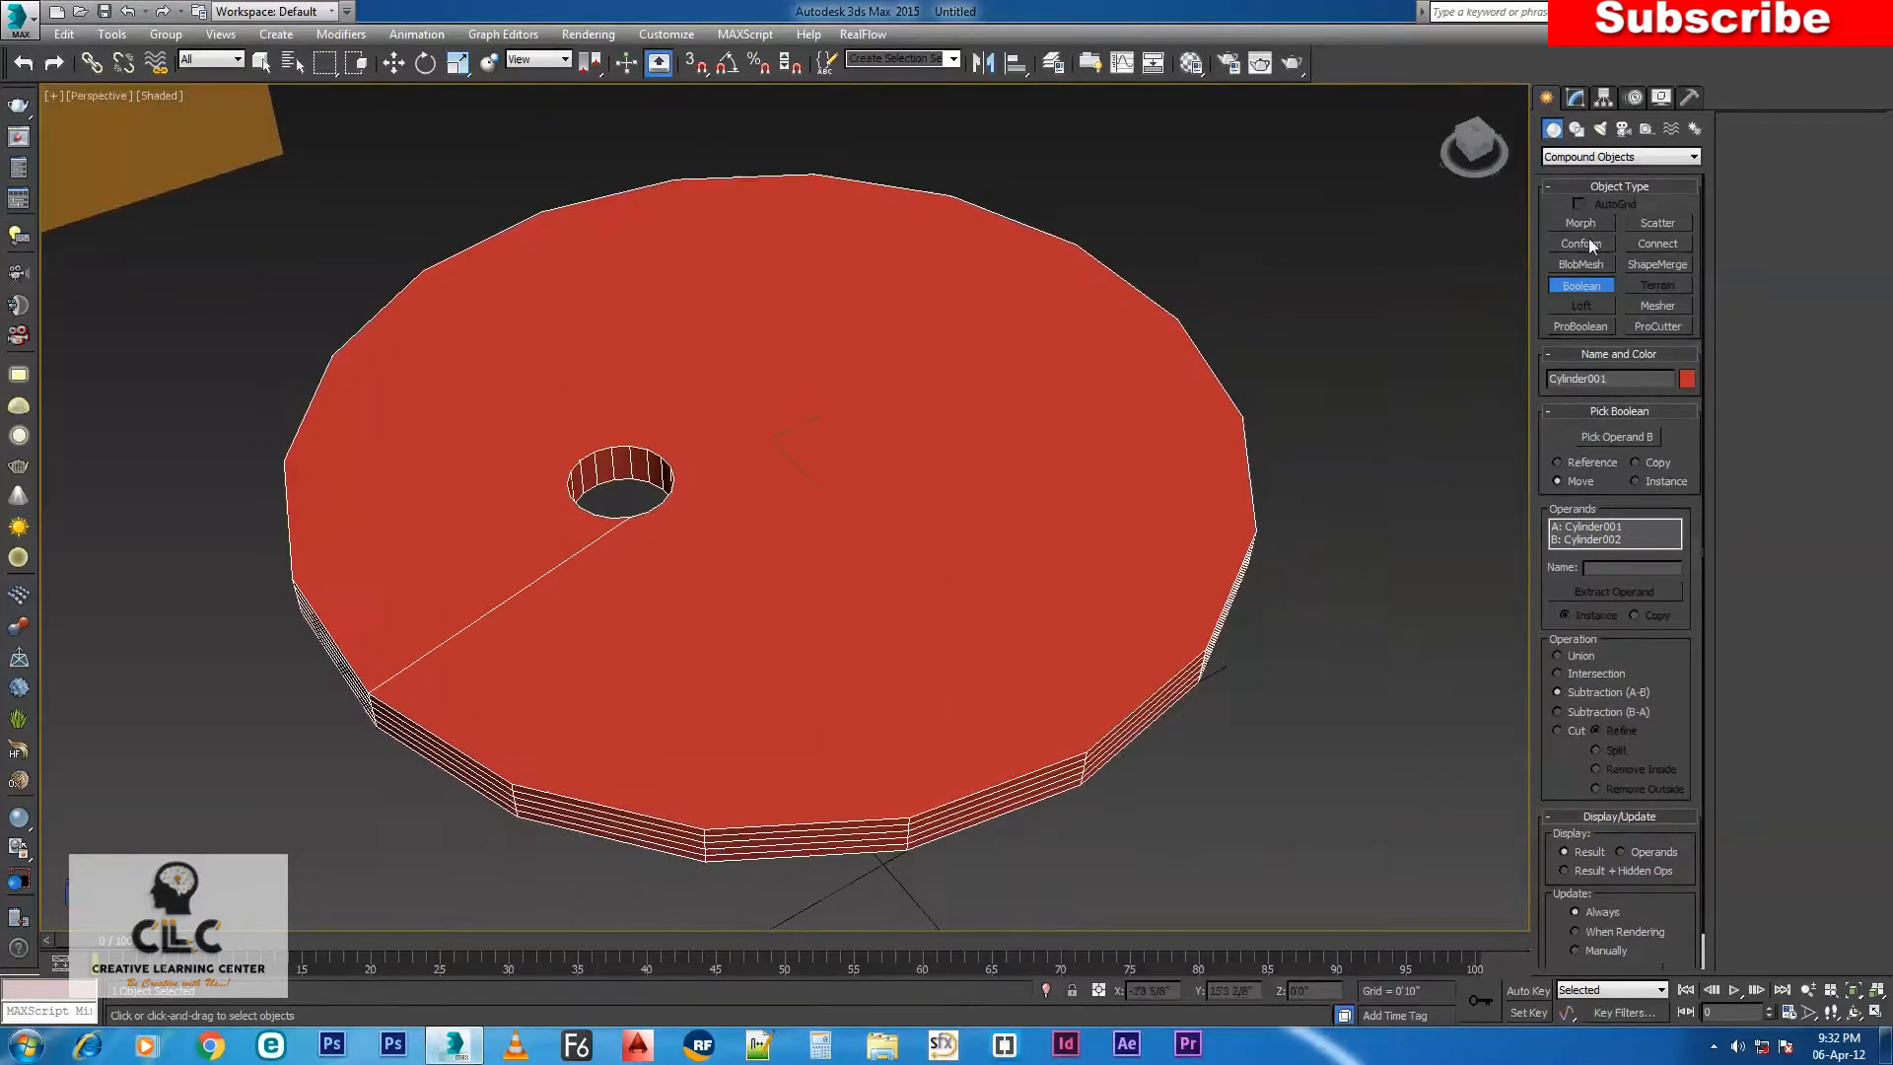
Create another thin cylinder with a radius of about 0'6", running up through the disc away from the existing hole.
{"action": "left_click", "coordinate": [1571, 158]}
{"action": "left_click", "coordinate": [1577, 175]}
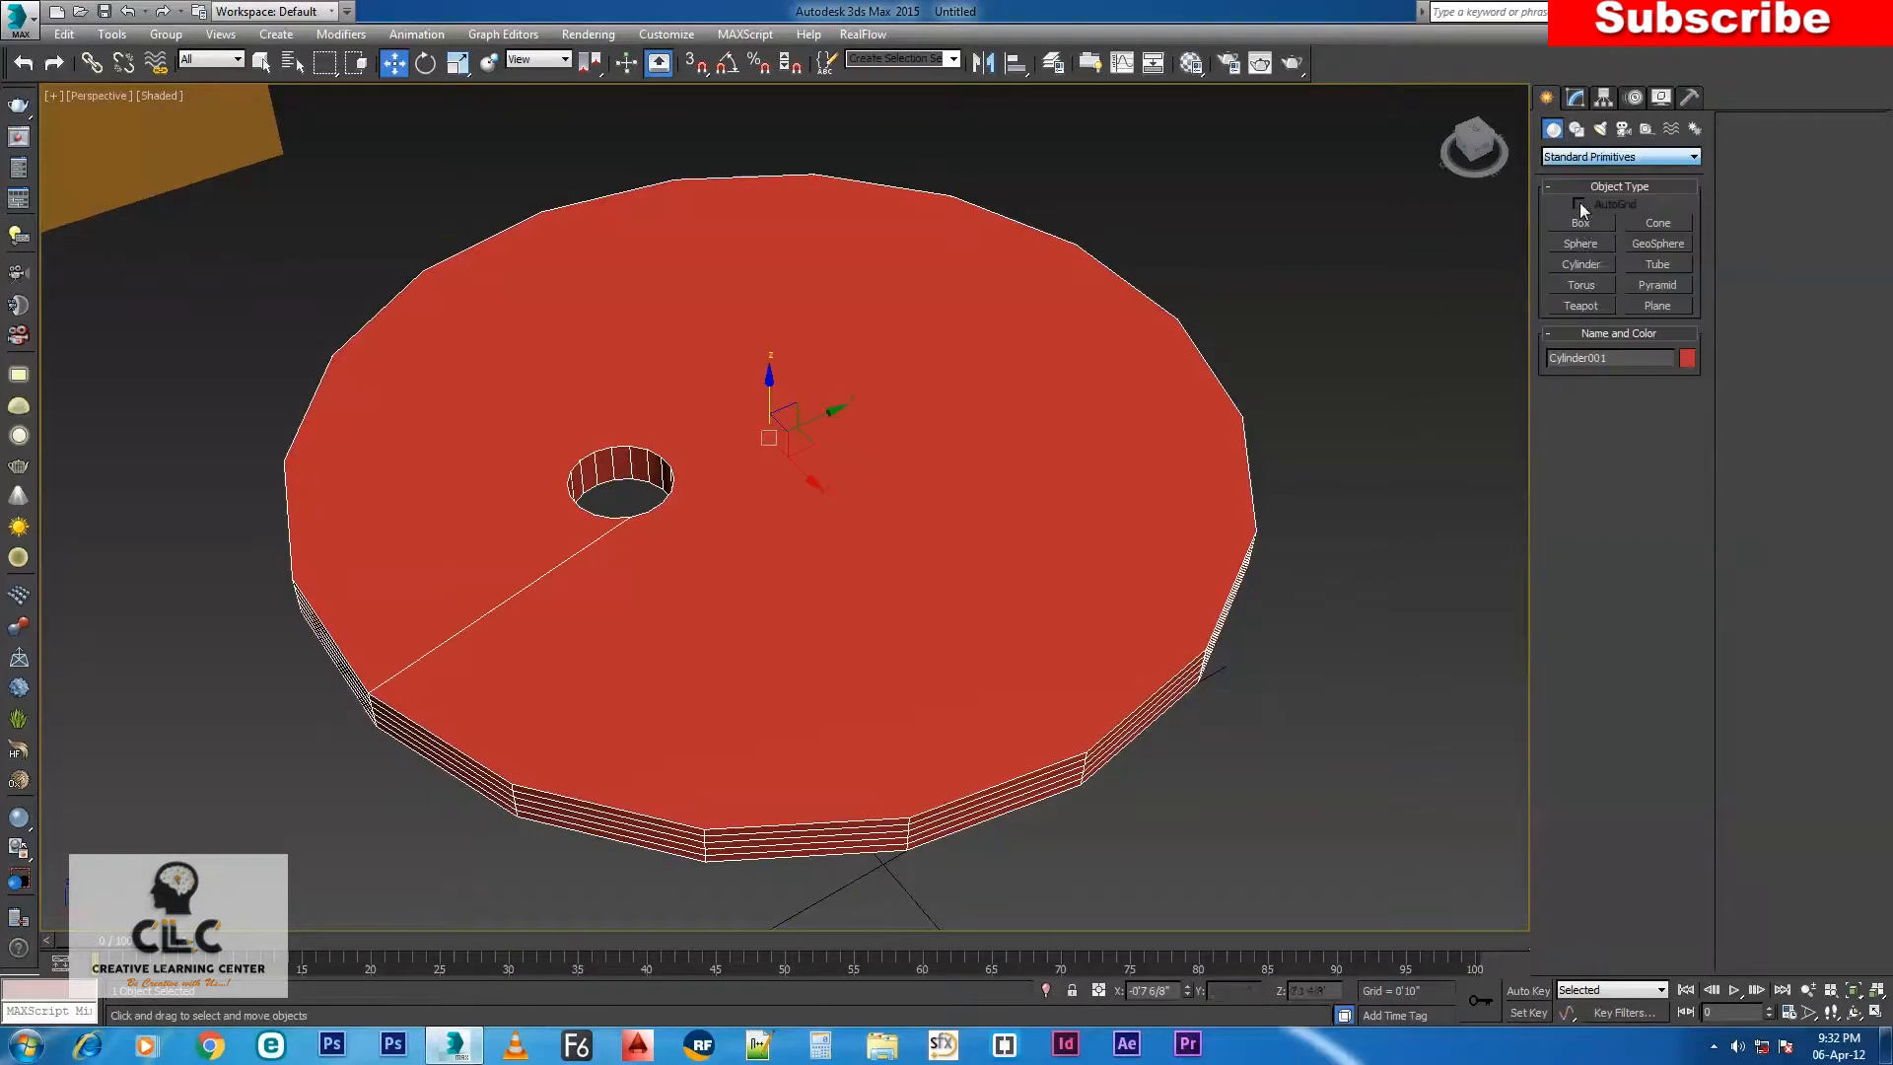
{"action": "left_click", "coordinate": [1580, 261]}
{"action": "left_click_drag", "start_coordinate": [937, 698], "coordinate": [954, 677]}
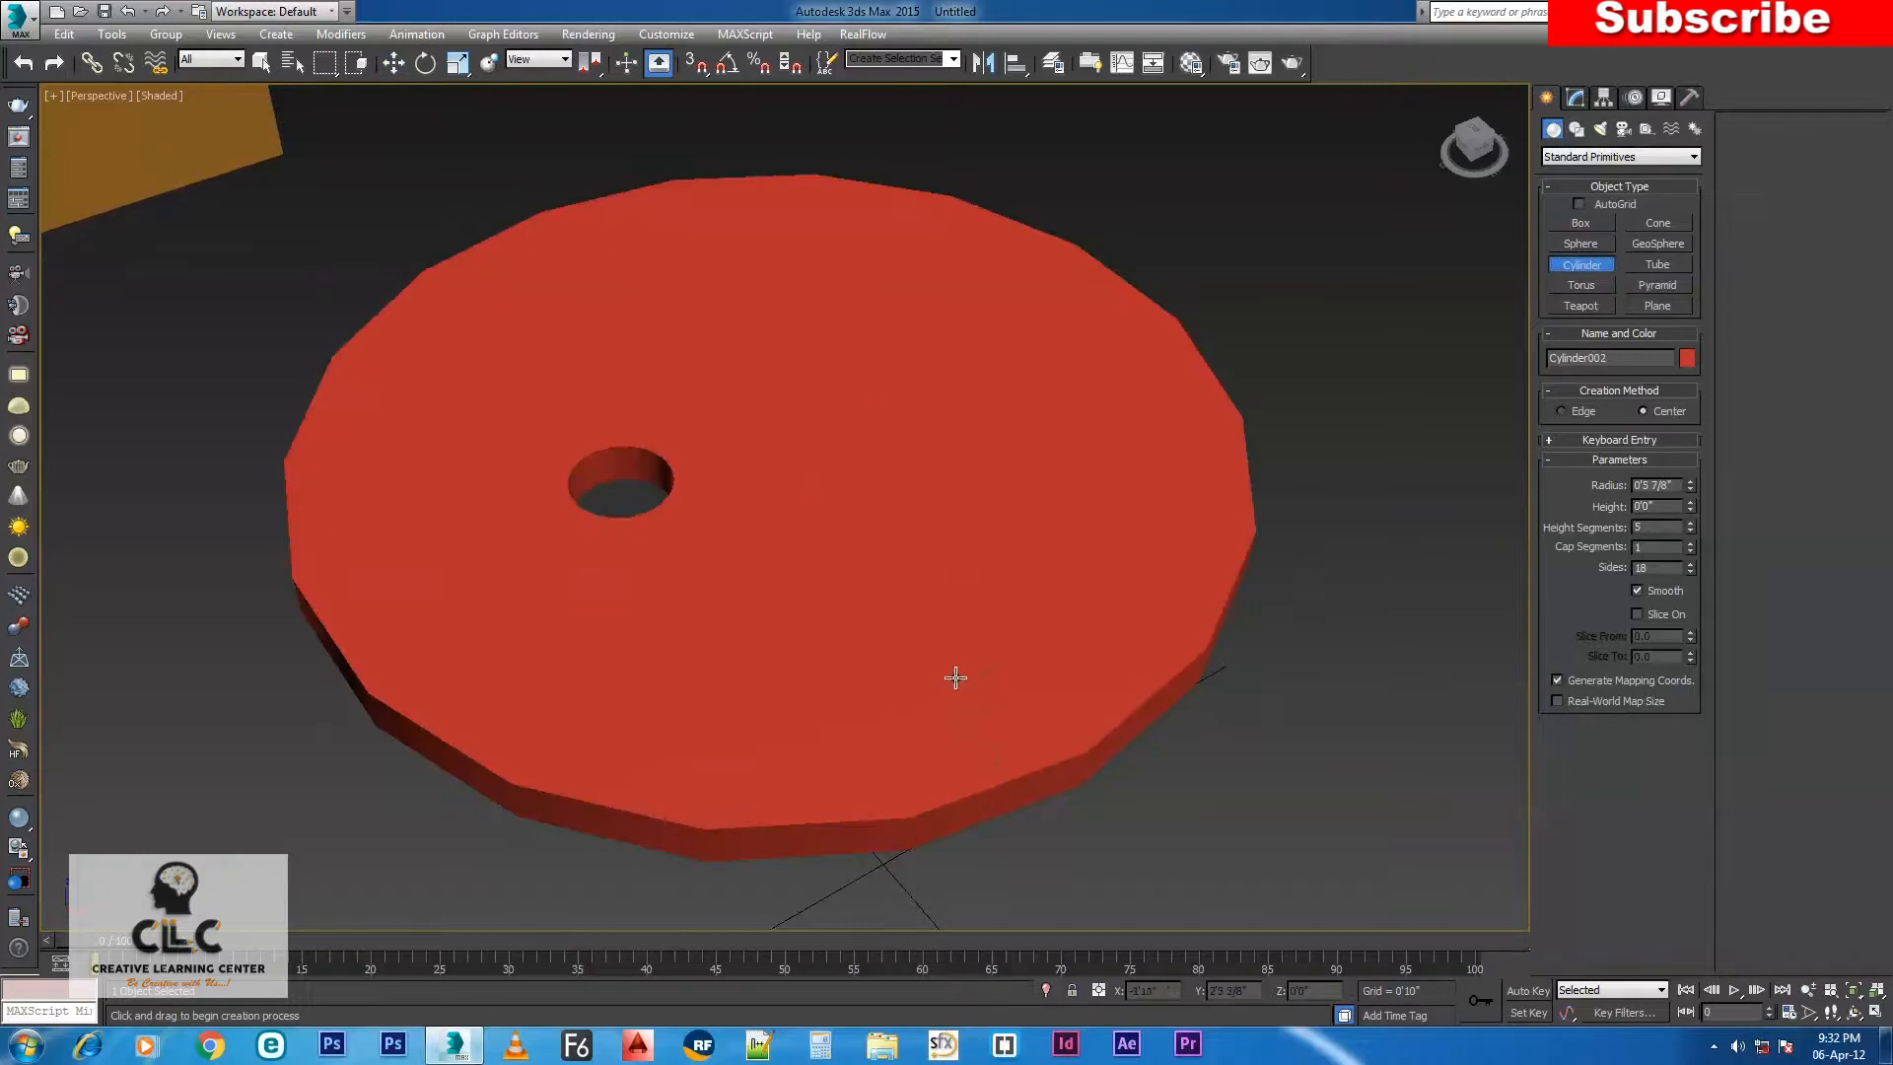
{"action": "left_click", "coordinate": [942, 85]}
{"action": "middle_click_drag", "start_coordinate": [1020, 369], "coordinate": [1061, 470], "text": "alt"}
{"action": "key", "text": "w"}
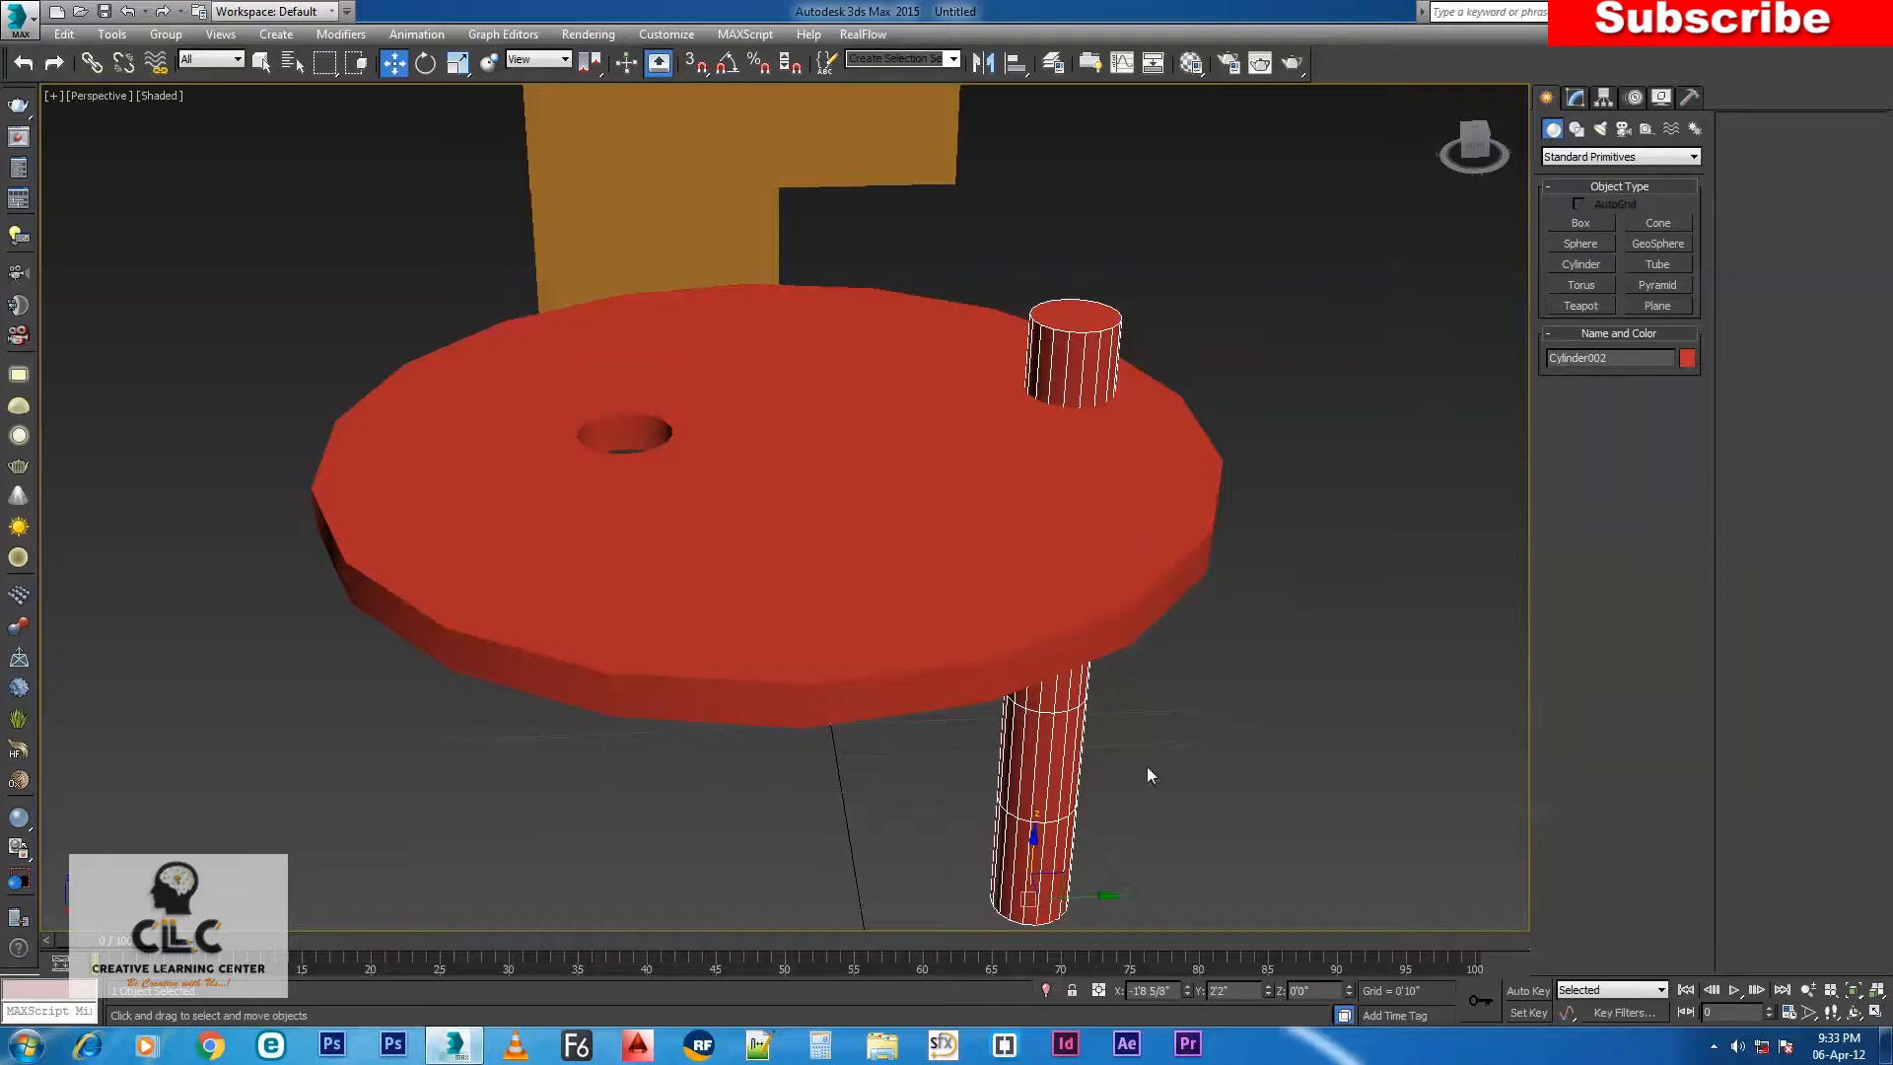
Clone the thin cylinder as three copies in a row across the disc, and copy the row's end cylinder once beside it.
{"action": "left_click_drag", "start_coordinate": [1110, 897], "coordinate": [986, 904], "text": "shift"}
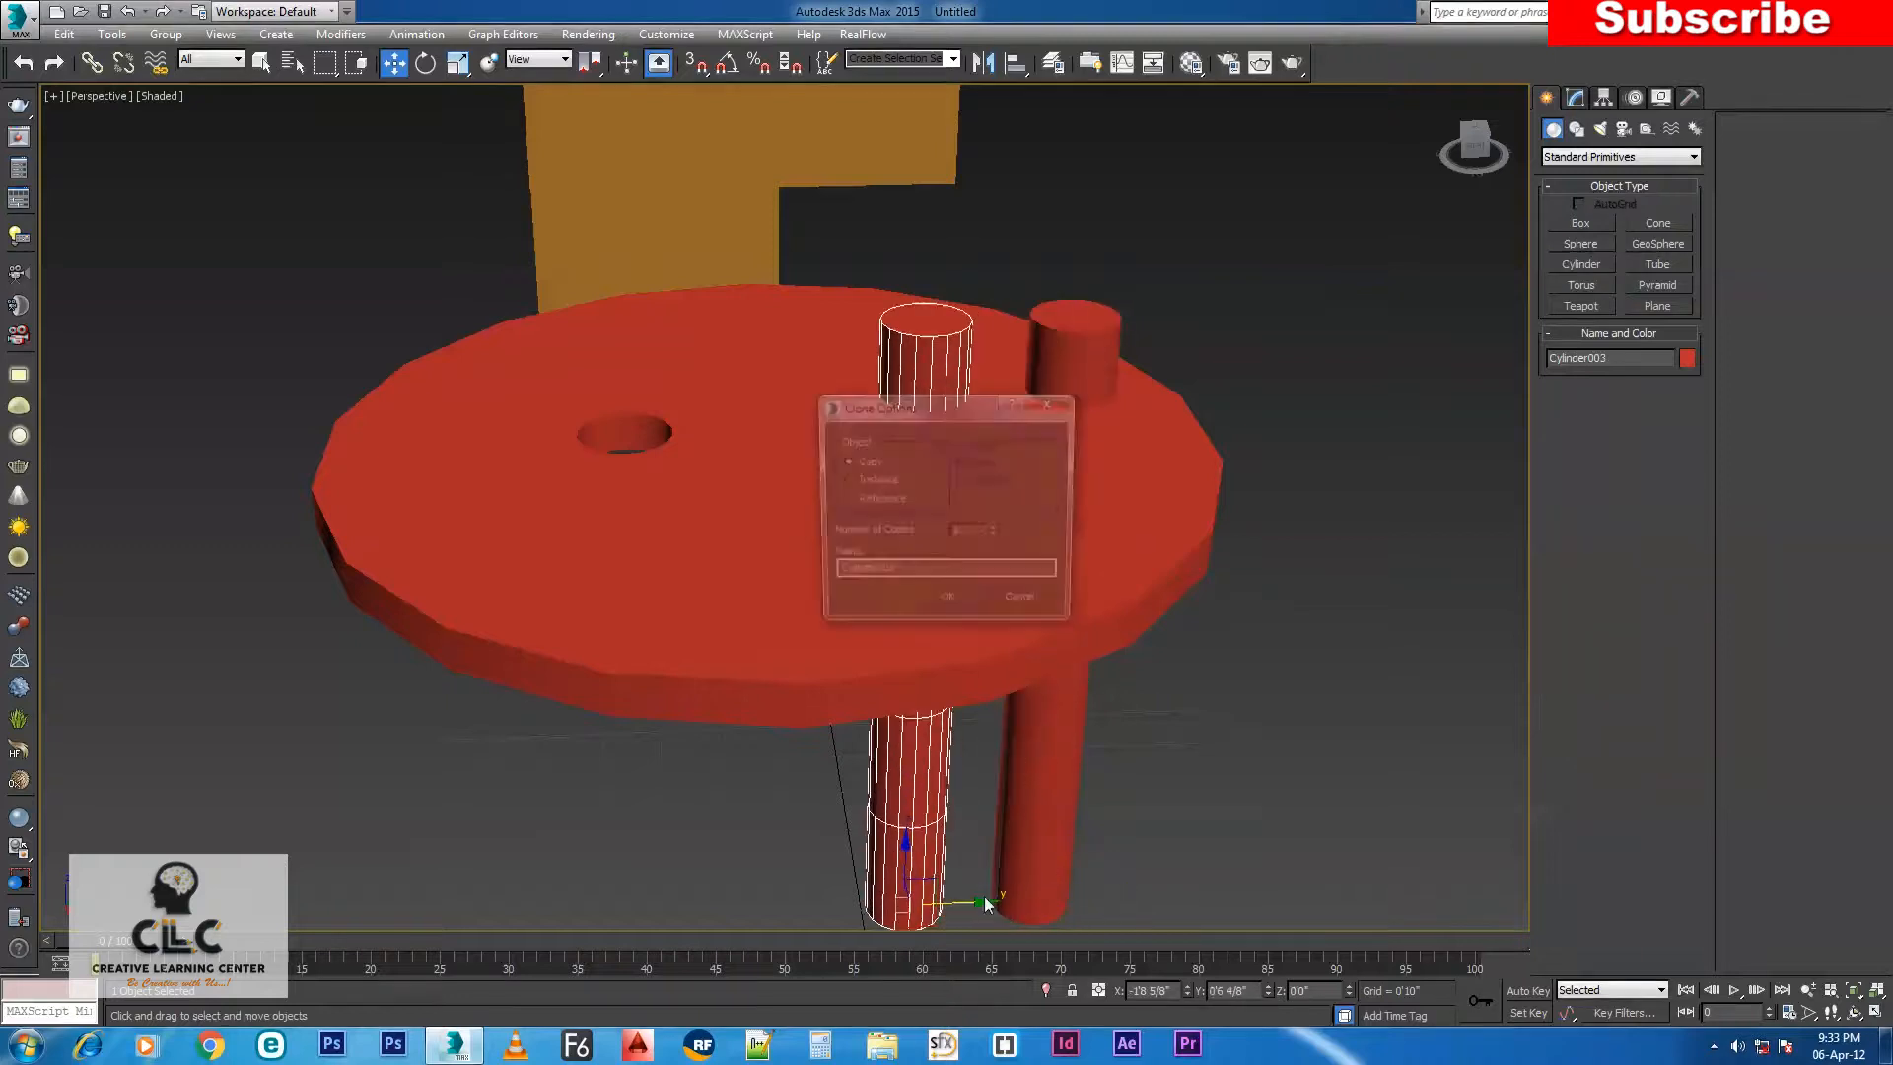
{"action": "left_click", "coordinate": [960, 605]}
{"action": "mouse_move", "coordinate": [824, 642]}
{"action": "middle_mouse_down", "text": "alt"}
{"action": "mouse_move", "coordinate": [786, 663]}
{"action": "mouse_move", "coordinate": [796, 790]}
{"action": "middle_mouse_up", "text": "alt"}
{"action": "mouse_move", "coordinate": [725, 892]}
{"action": "left_mouse_down"}
{"action": "mouse_move", "coordinate": [670, 877]}
{"action": "mouse_move", "coordinate": [896, 875]}
{"action": "left_mouse_up"}
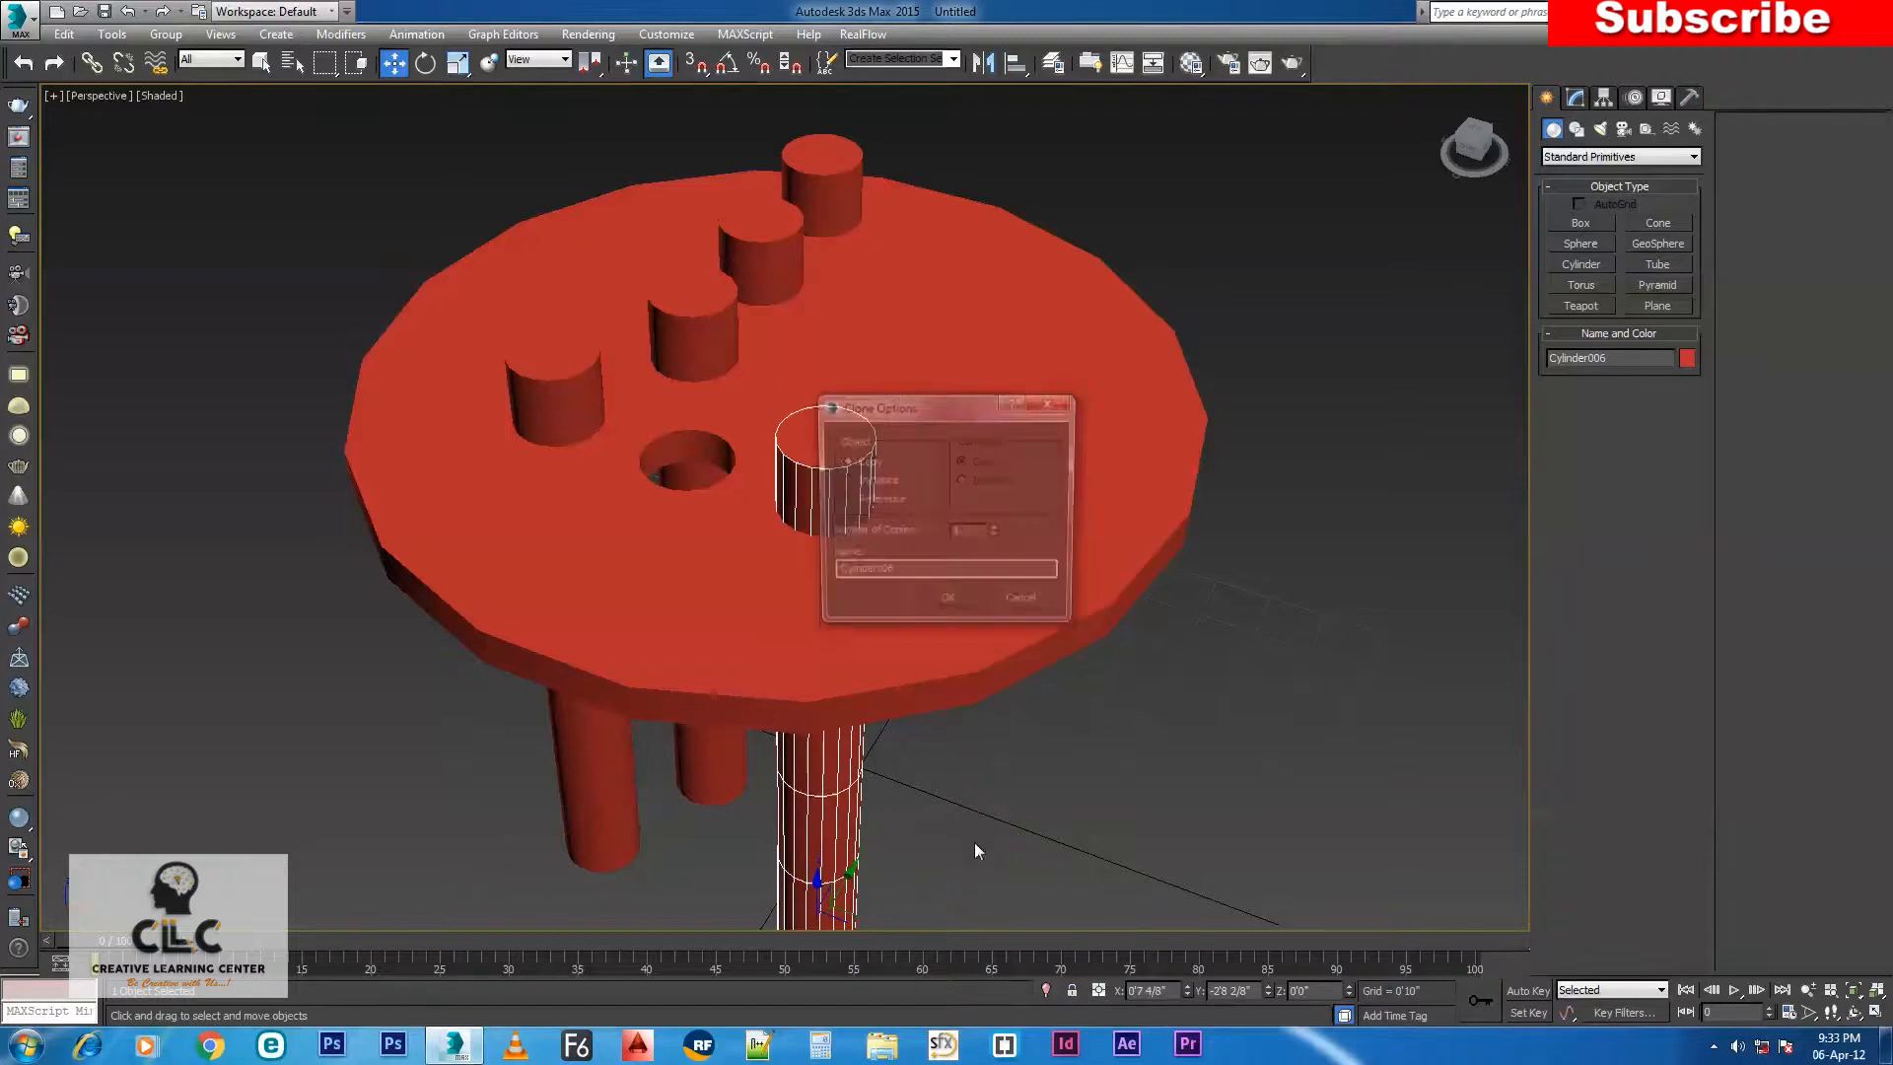
{"action": "left_click", "coordinate": [948, 603]}
Clone the cylinder beside the first row as three more copies, forming a second parallel row of four.
{"action": "mouse_move", "coordinate": [948, 604]}
{"action": "middle_mouse_down", "text": "alt"}
{"action": "mouse_move", "coordinate": [989, 684]}
{"action": "mouse_move", "coordinate": [933, 592]}
{"action": "mouse_move", "coordinate": [806, 731]}
{"action": "middle_mouse_up", "text": "alt"}
{"action": "left_click_drag", "start_coordinate": [732, 723], "coordinate": [844, 708], "text": "shift"}
{"action": "left_click", "coordinate": [995, 530]}
{"action": "left_click", "coordinate": [995, 530]}
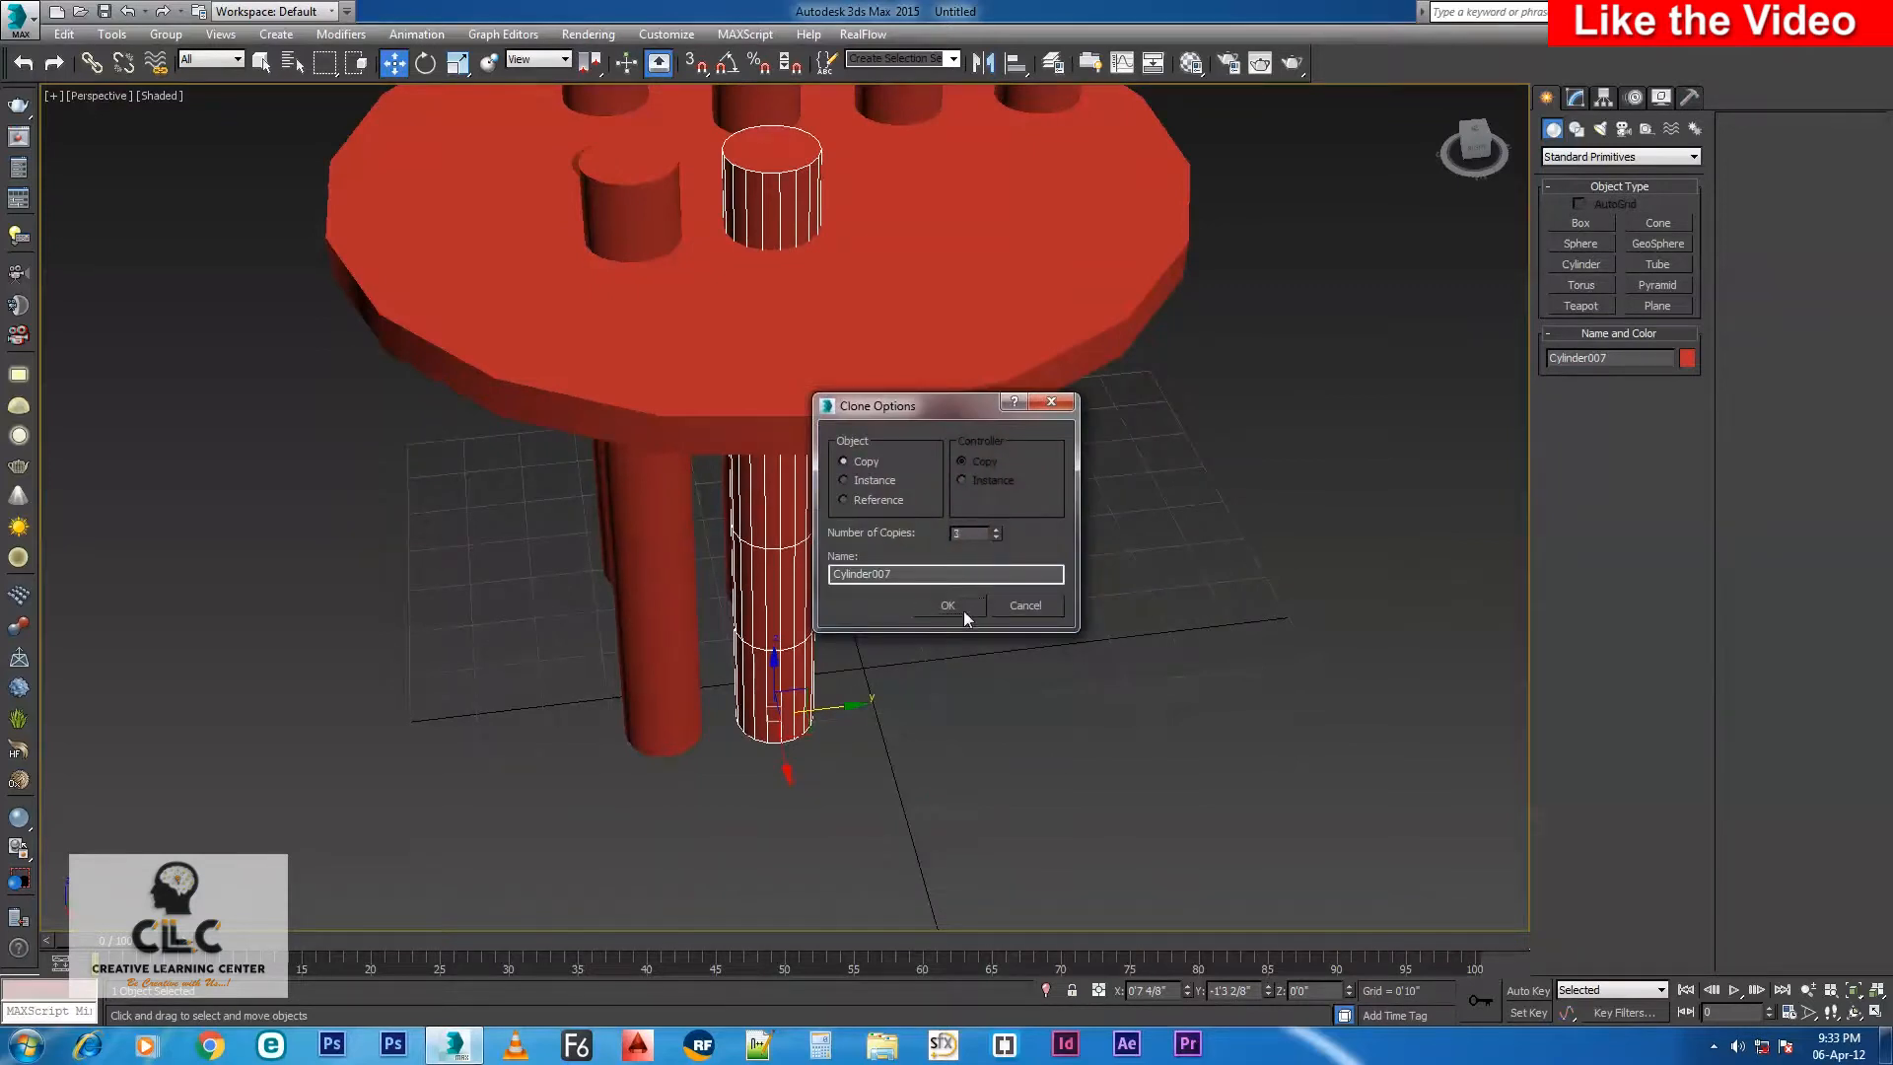
{"action": "left_click", "coordinate": [962, 611]}
Examine the two rows of cylinders running through the disc from several angles and distances.
{"action": "mouse_move", "coordinate": [950, 477]}
{"action": "middle_mouse_down", "text": "alt"}
{"action": "mouse_move", "coordinate": [871, 617]}
{"action": "mouse_move", "coordinate": [879, 585]}
{"action": "mouse_move", "coordinate": [911, 599]}
{"action": "middle_mouse_up", "text": "alt"}
{"action": "left_click", "coordinate": [1183, 359]}
{"action": "middle_click_drag", "start_coordinate": [1054, 493], "coordinate": [1044, 410]}
{"action": "scroll", "coordinate": [1043, 410], "scroll_direction": "down", "scroll_amount": 3}
{"action": "middle_click_drag", "start_coordinate": [754, 596], "coordinate": [876, 615], "text": "alt"}
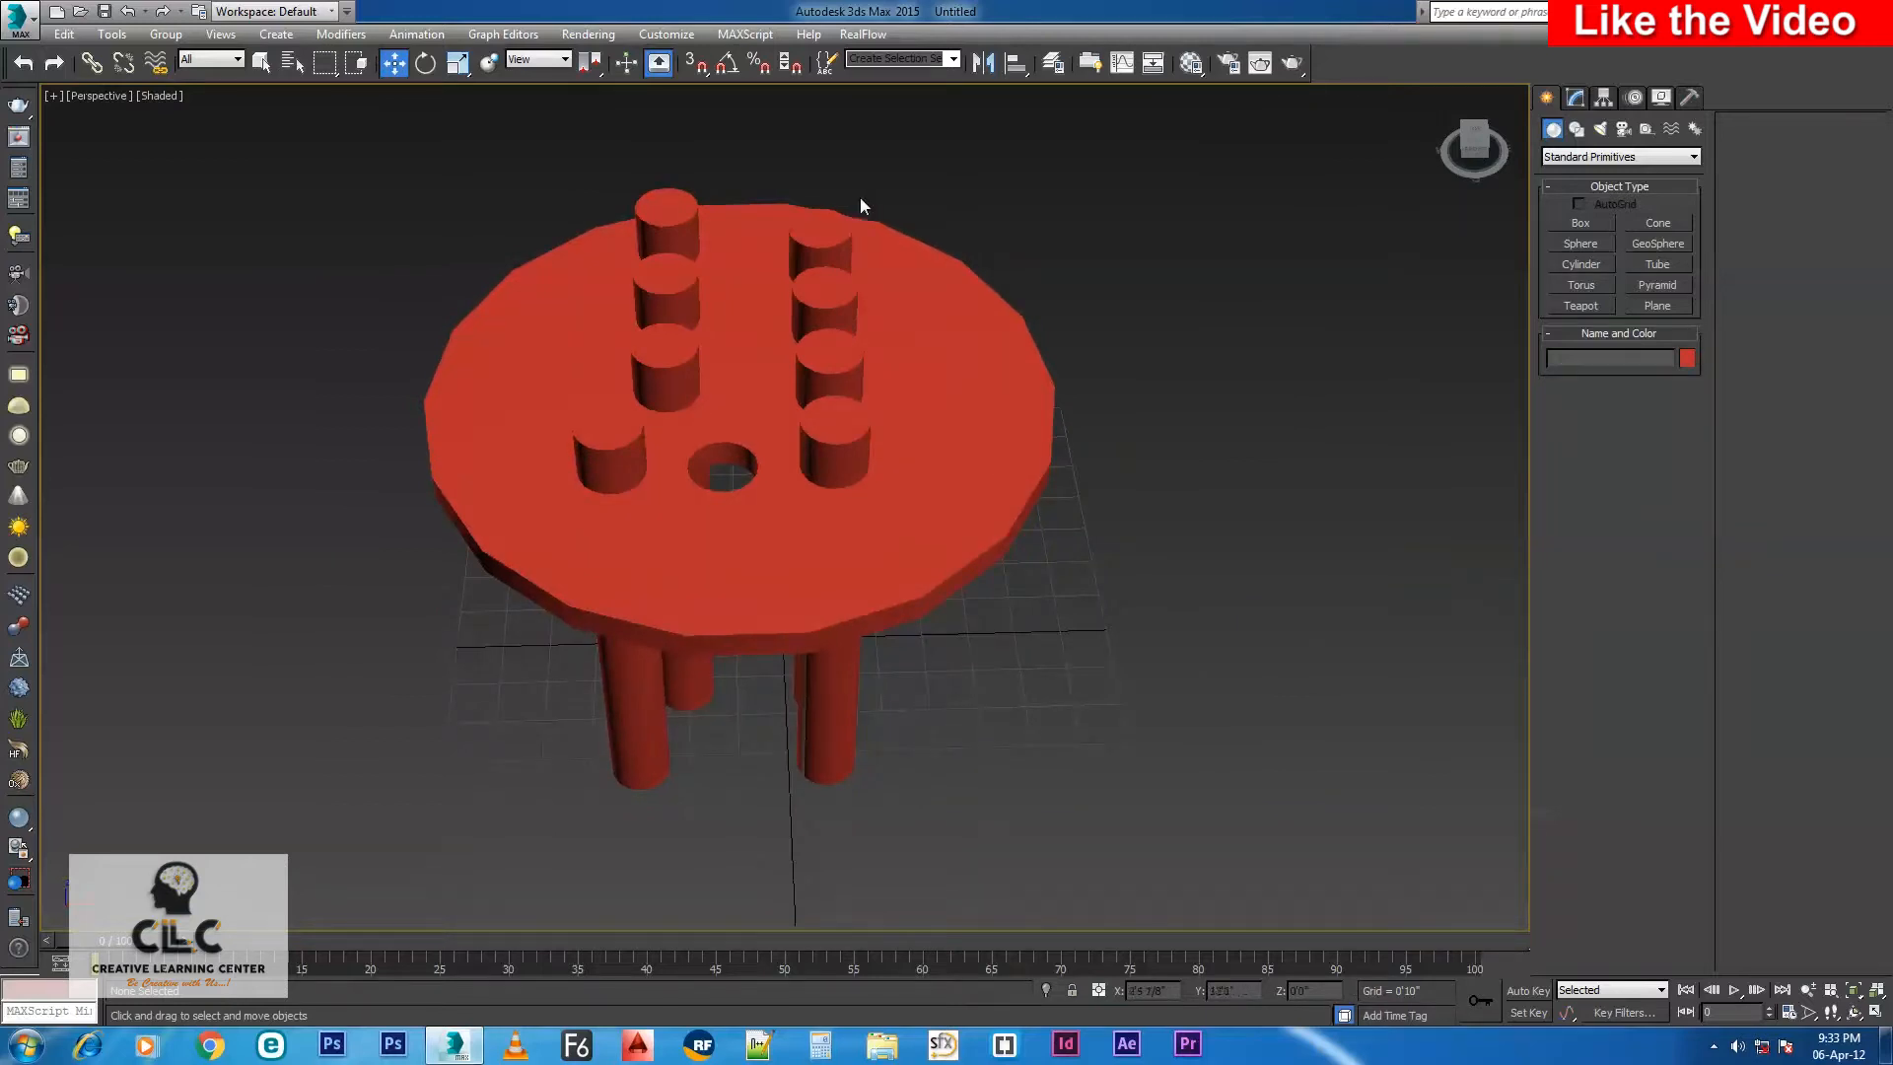
{"action": "scroll", "coordinate": [877, 240], "scroll_direction": "up", "scroll_amount": 3}
{"action": "scroll", "coordinate": [936, 439], "scroll_direction": "down", "scroll_amount": 3}
{"action": "middle_click_drag", "start_coordinate": [971, 483], "coordinate": [917, 556], "text": "alt"}
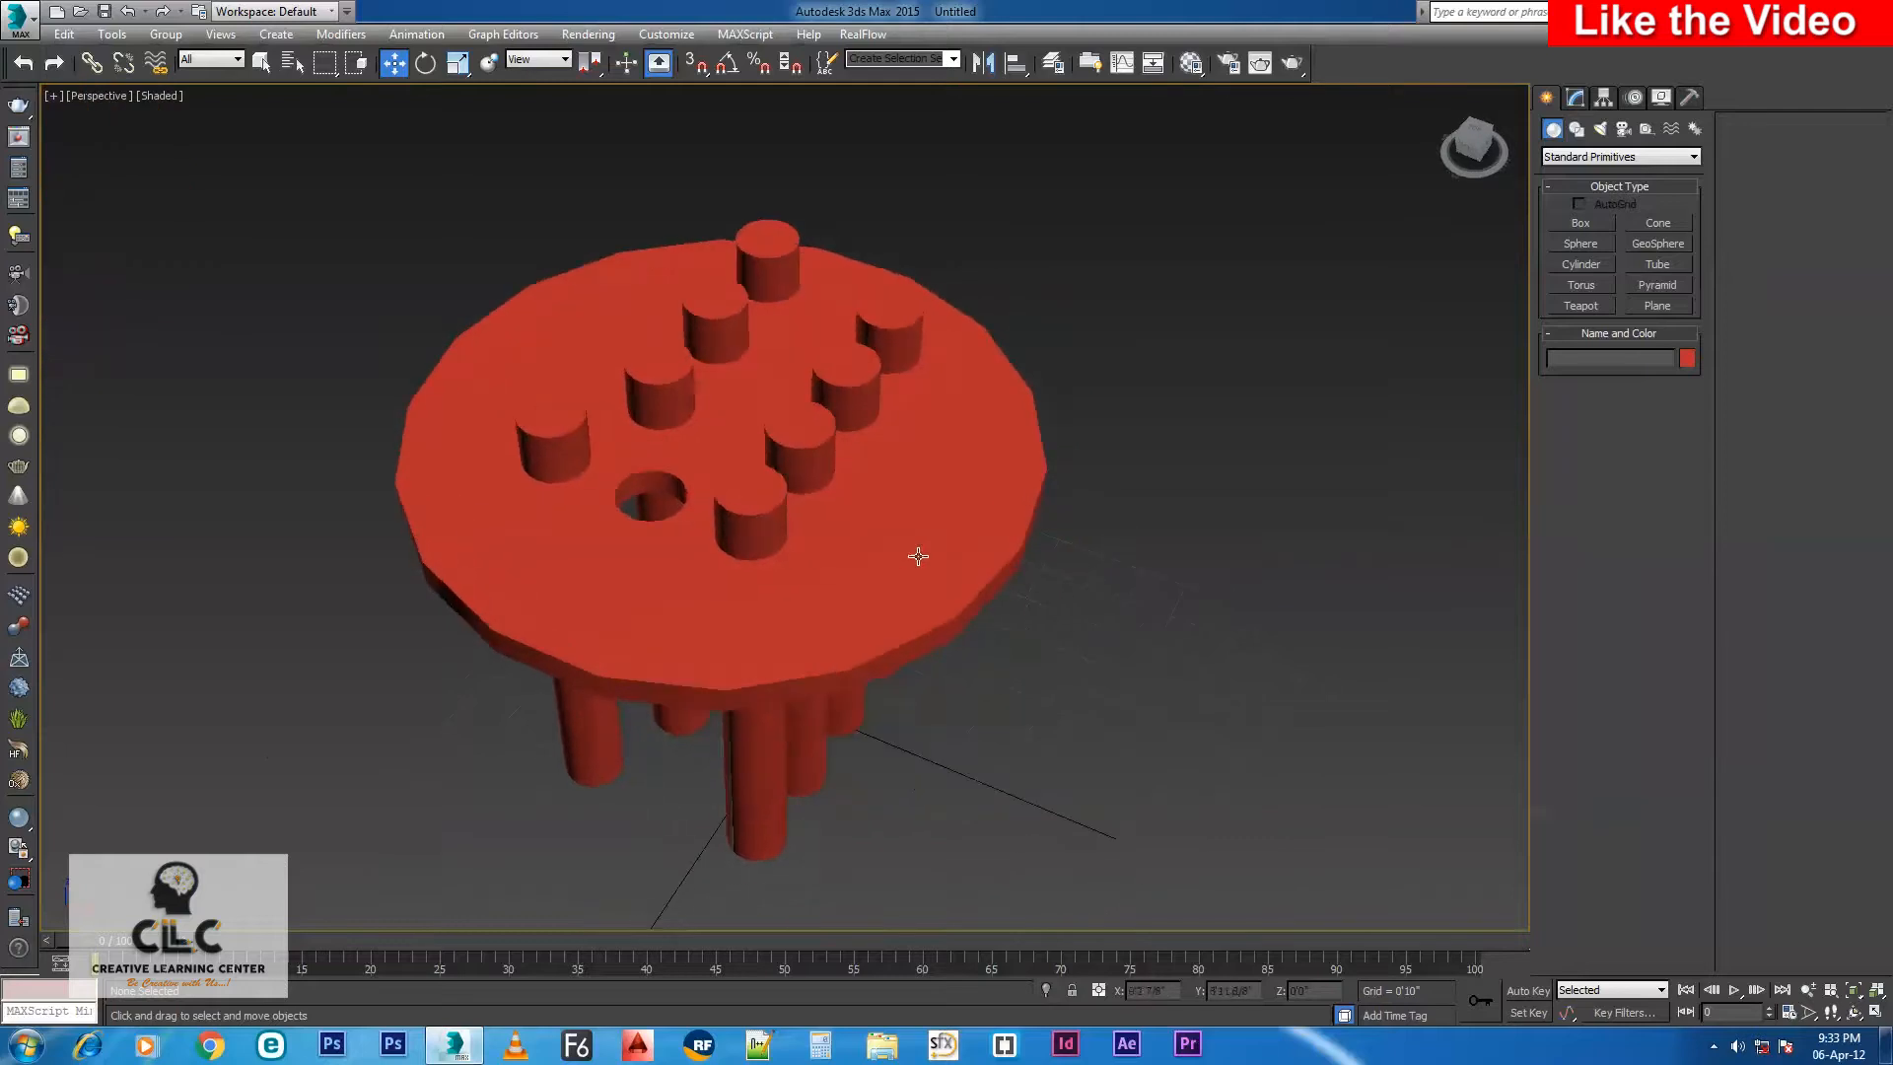
Start a ProBoolean Subtraction on the disc and subtract the second row's cylinder nearest the existing hole.
{"action": "left_click", "coordinate": [918, 556]}
{"action": "left_click", "coordinate": [1617, 156]}
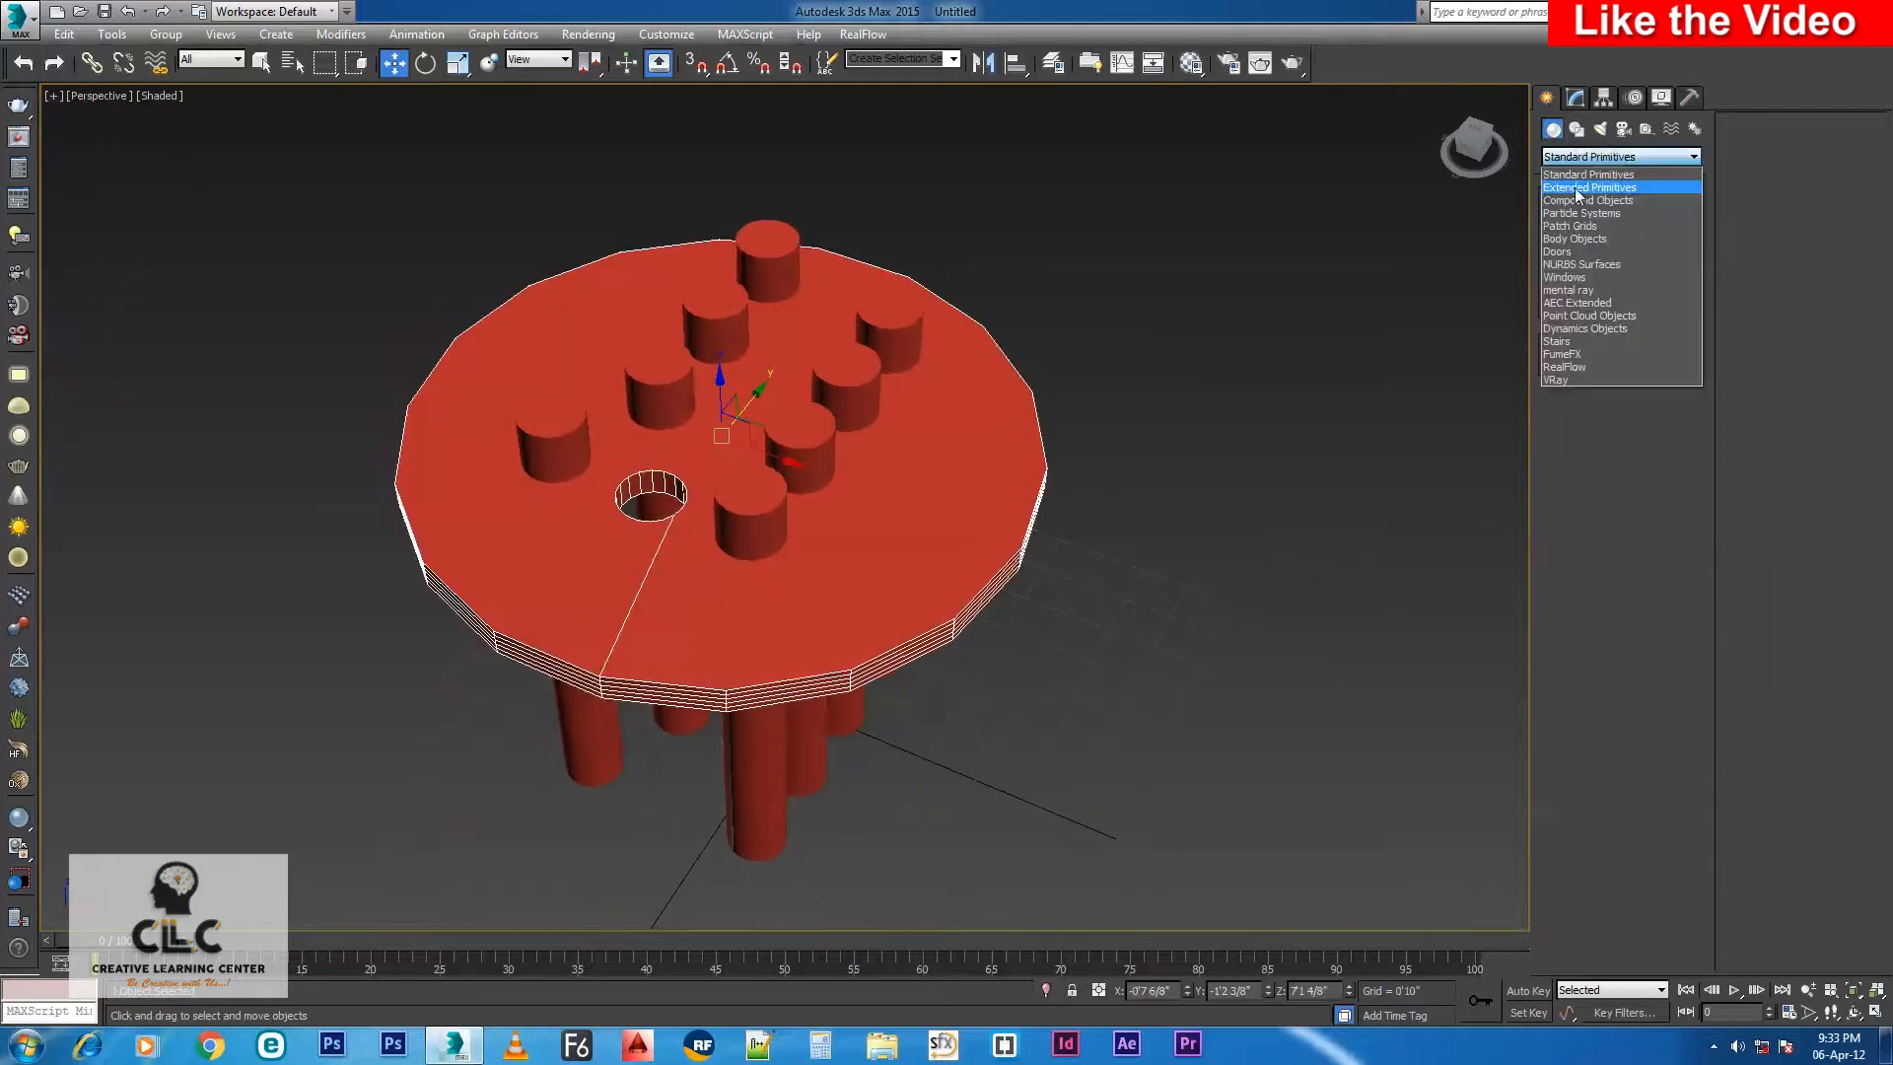
{"action": "left_click", "coordinate": [1592, 194]}
{"action": "left_click", "coordinate": [1581, 326]}
{"action": "left_click", "coordinate": [1641, 431]}
{"action": "left_click", "coordinate": [738, 506]}
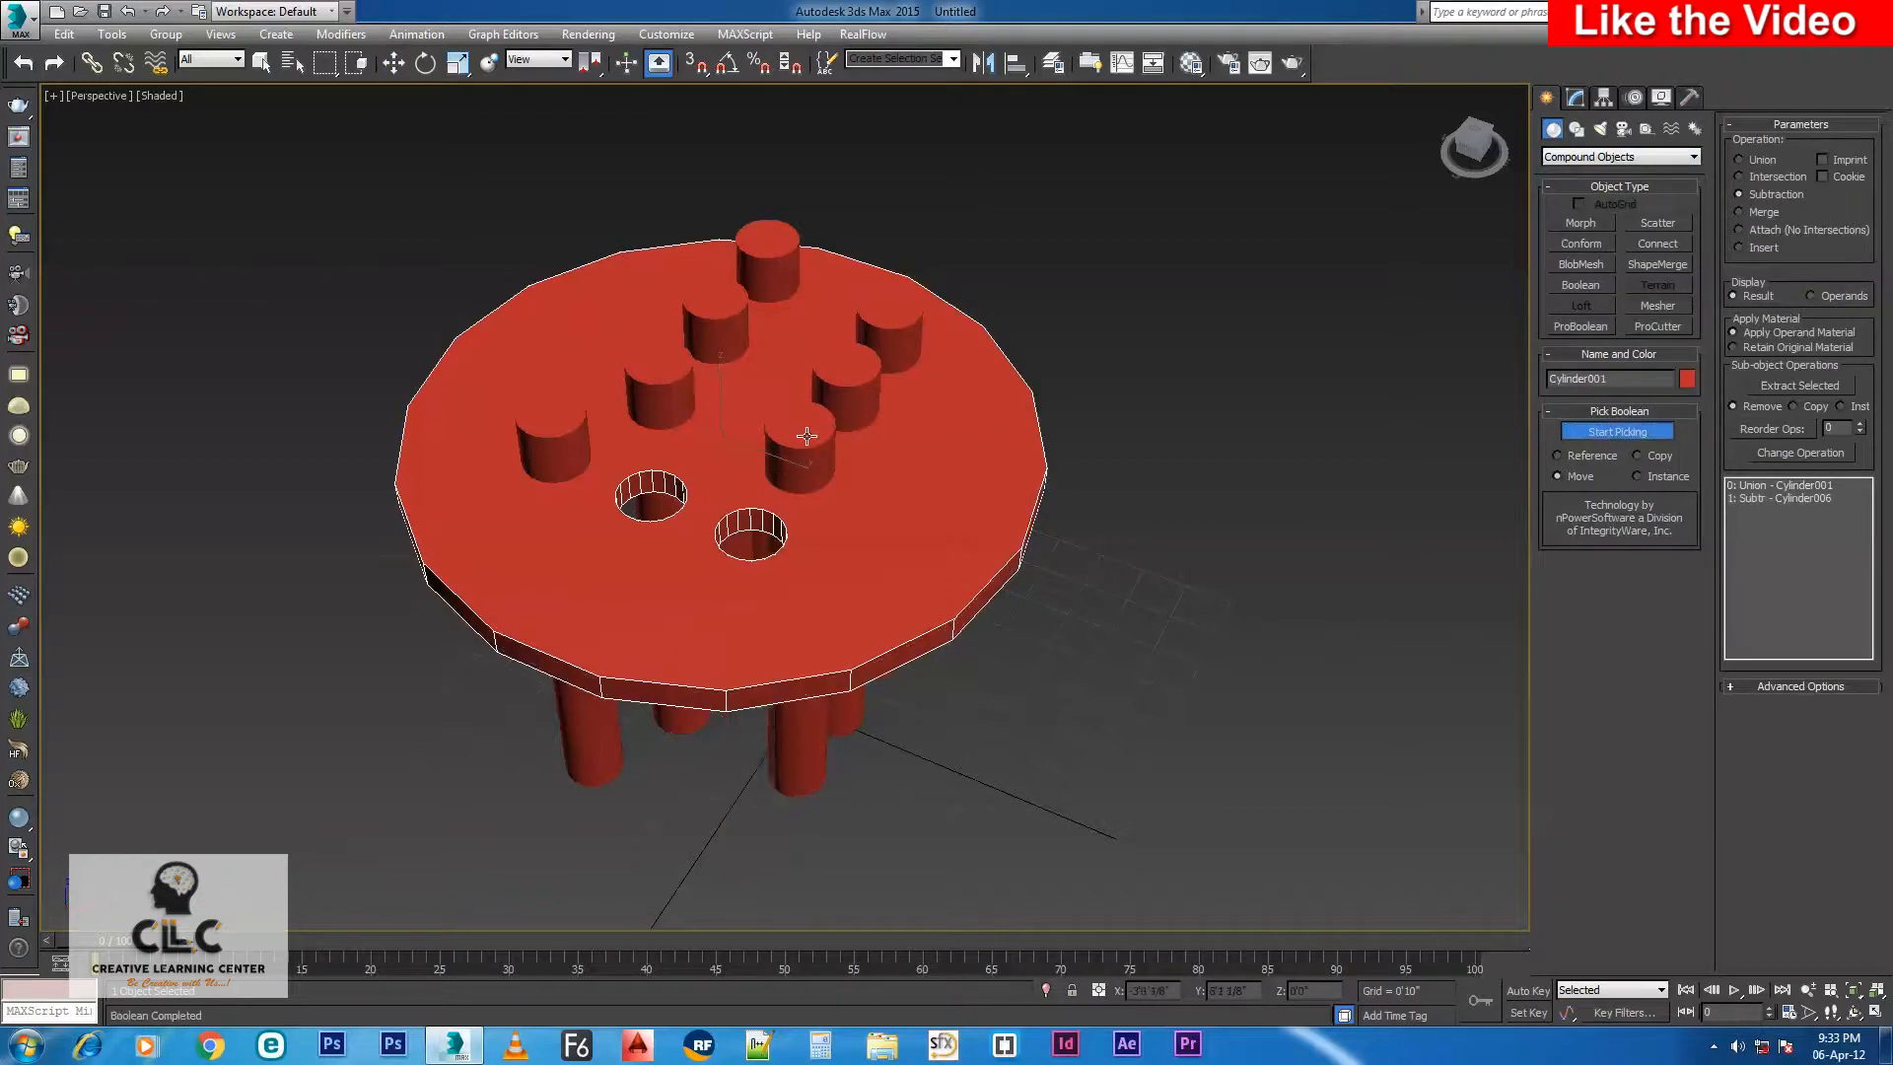
Subtract the seven remaining cylinders from the disc in the same ProBoolean operation.
{"action": "left_click", "coordinate": [799, 446]}
{"action": "left_click", "coordinate": [846, 389]}
{"action": "left_click", "coordinate": [889, 337]}
{"action": "left_click", "coordinate": [766, 264]}
{"action": "left_click", "coordinate": [724, 329]}
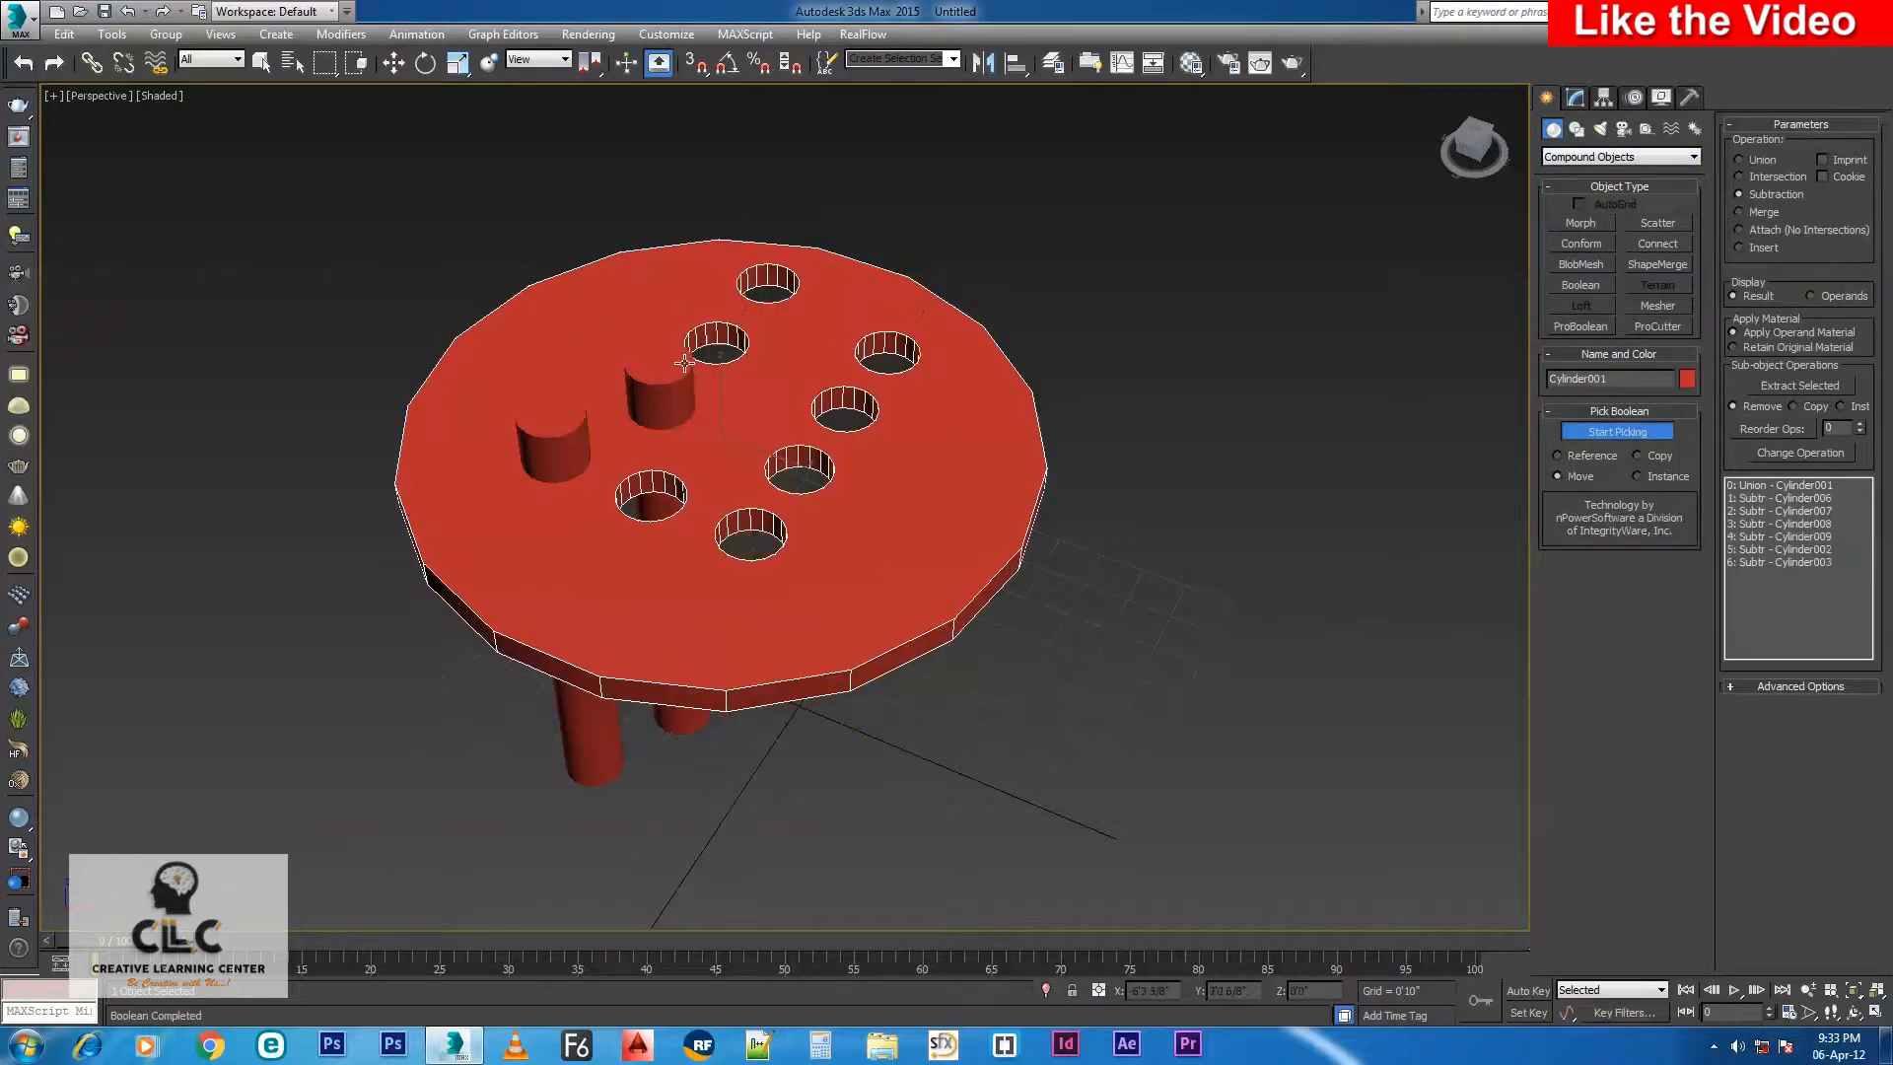
{"action": "left_click", "coordinate": [672, 380]}
{"action": "left_click", "coordinate": [535, 441]}
Delete the perforated disc from the scene.
{"action": "middle_click_drag", "start_coordinate": [658, 486], "coordinate": [868, 475], "text": "alt"}
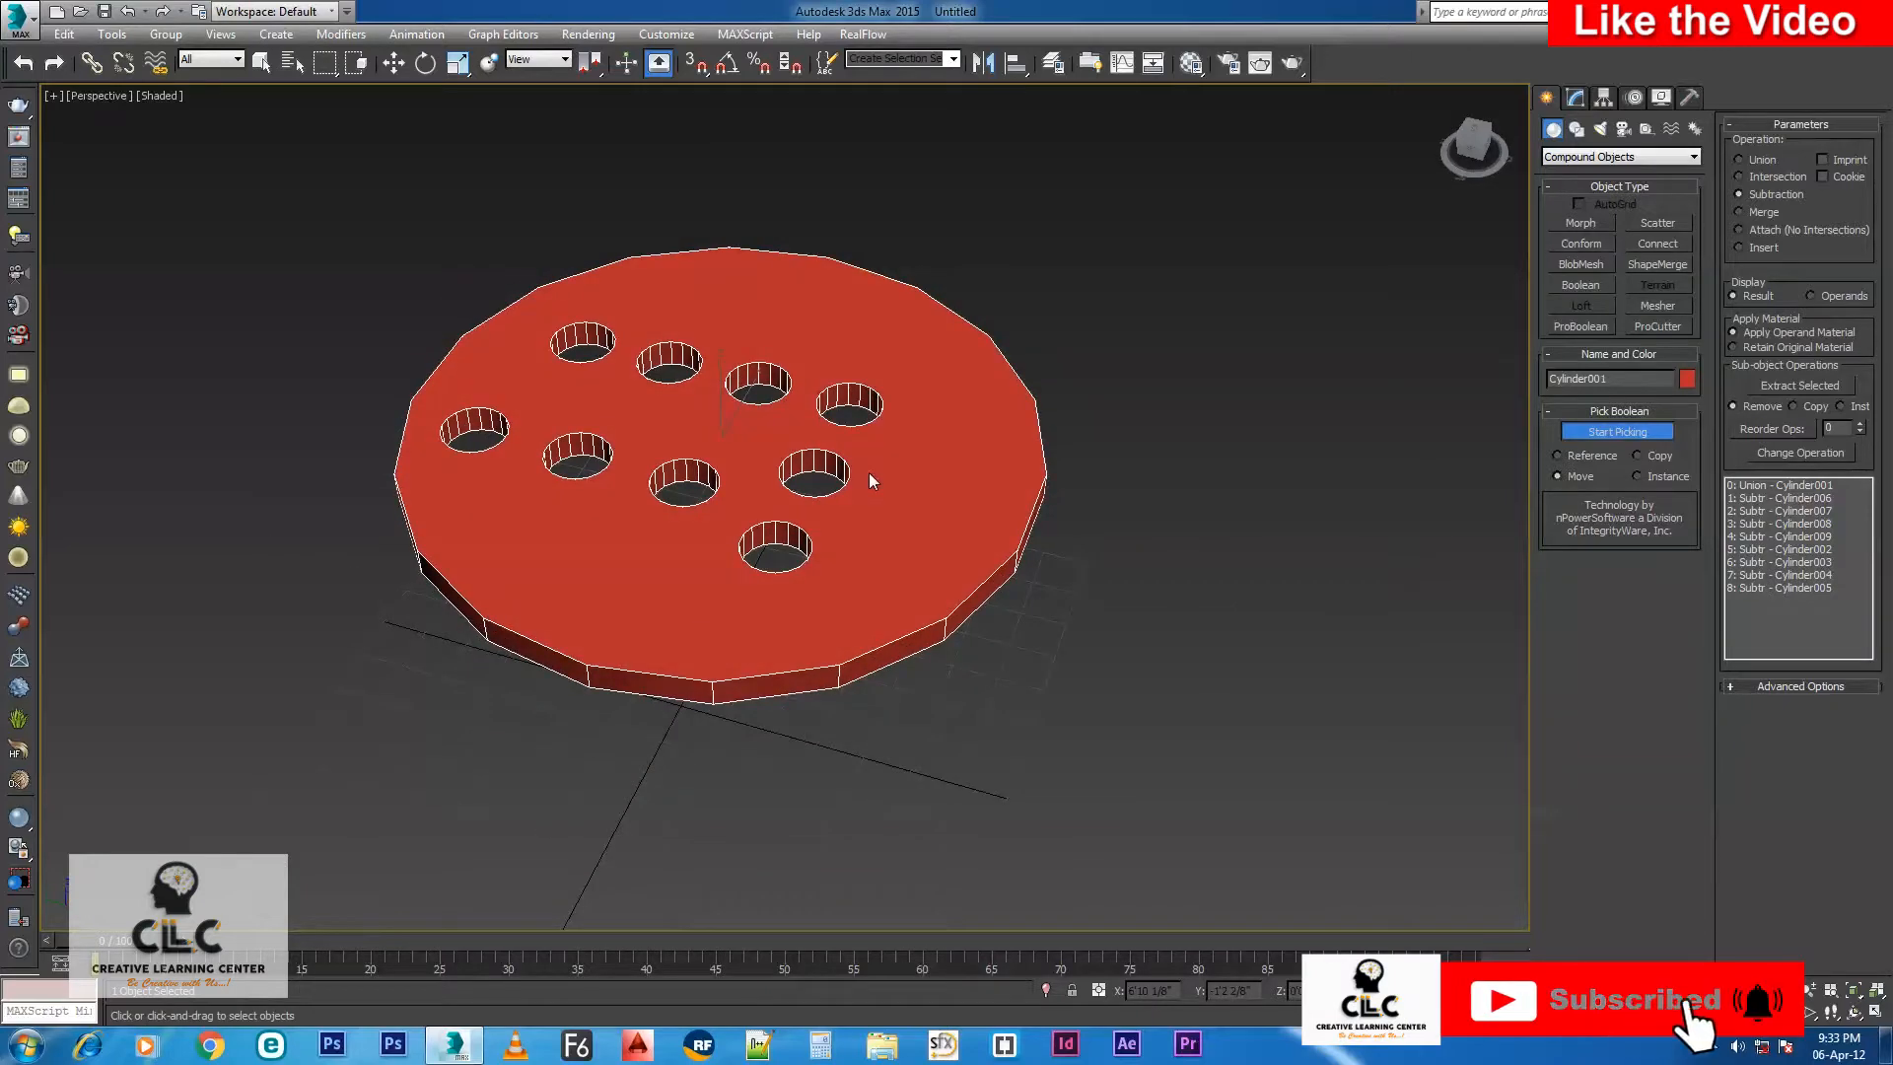
{"action": "middle_click_drag", "start_coordinate": [1303, 394], "coordinate": [1108, 469]}
{"action": "scroll", "coordinate": [902, 524], "scroll_direction": "down", "scroll_amount": 4}
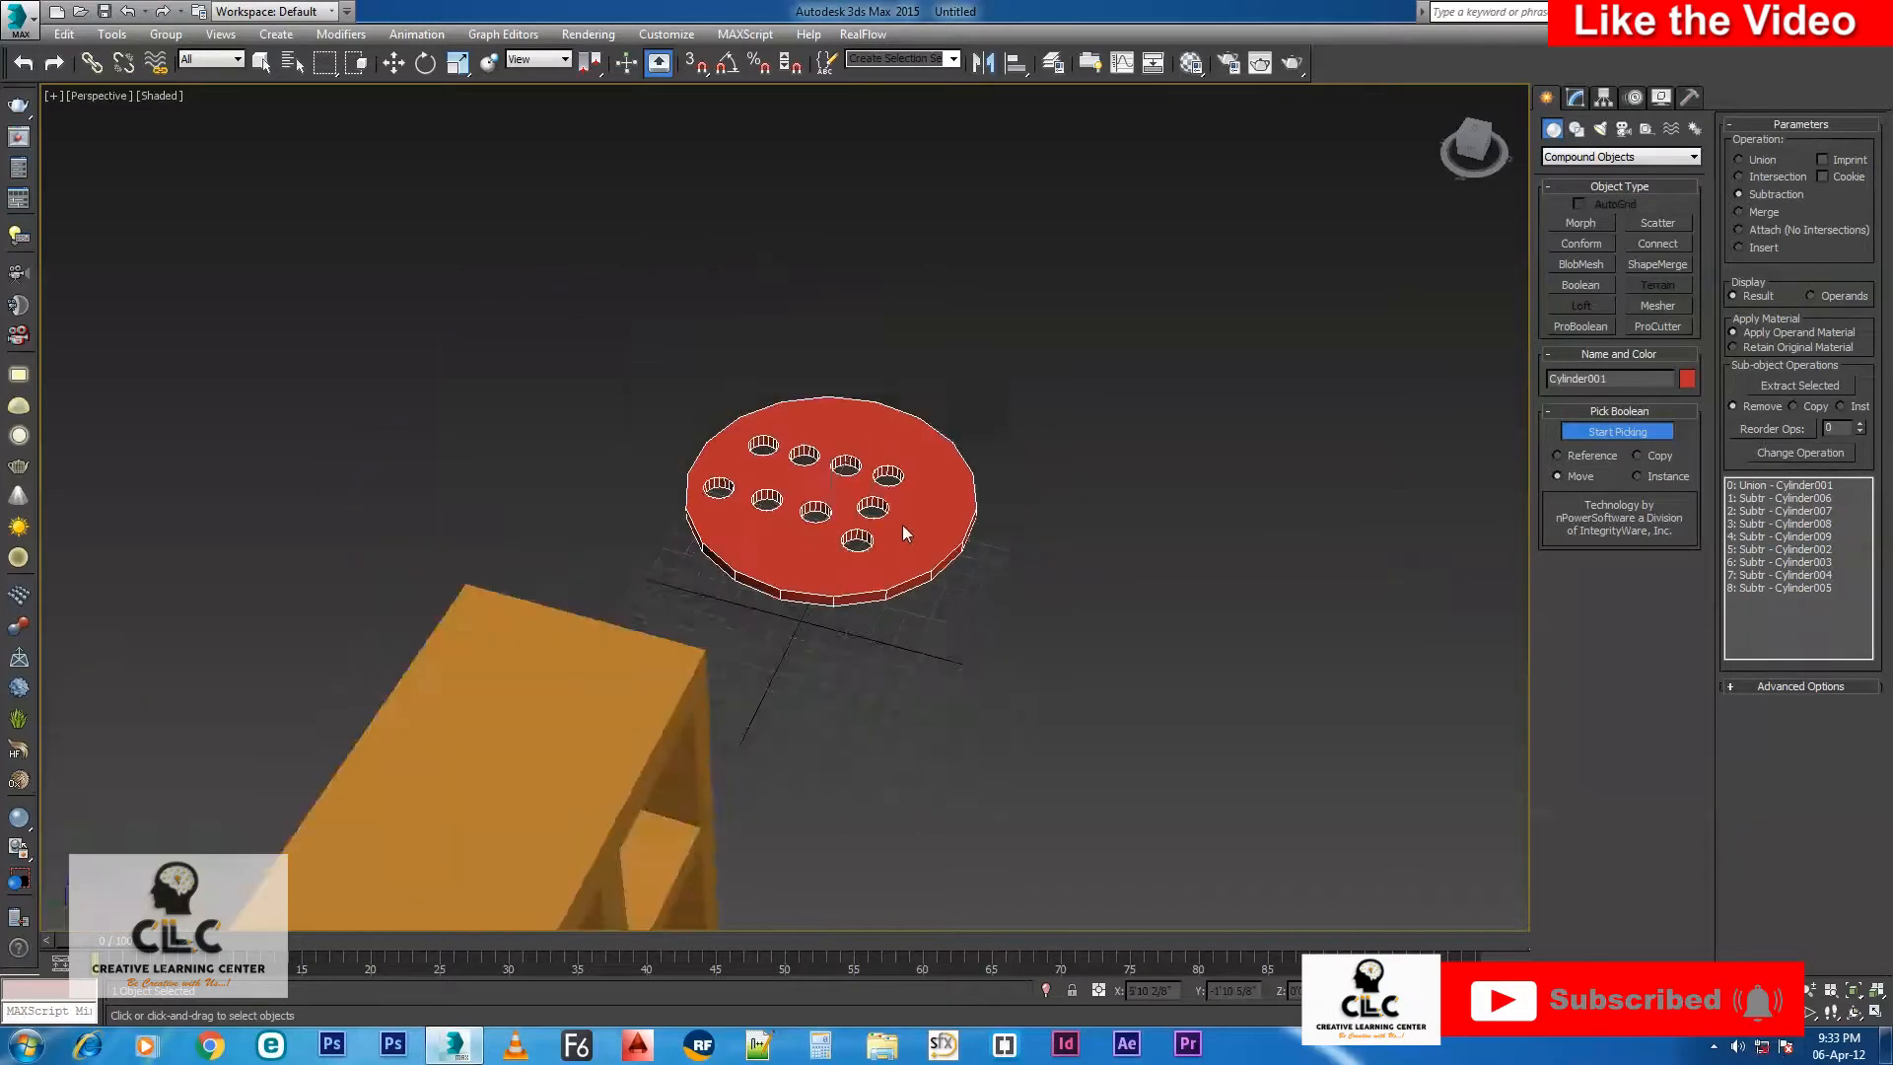
{"action": "scroll", "coordinate": [893, 566], "scroll_direction": "up", "scroll_amount": 2}
{"action": "middle_click_drag", "start_coordinate": [885, 625], "coordinate": [842, 604], "text": "alt"}
{"action": "scroll", "coordinate": [843, 604], "scroll_direction": "down", "scroll_amount": 2}
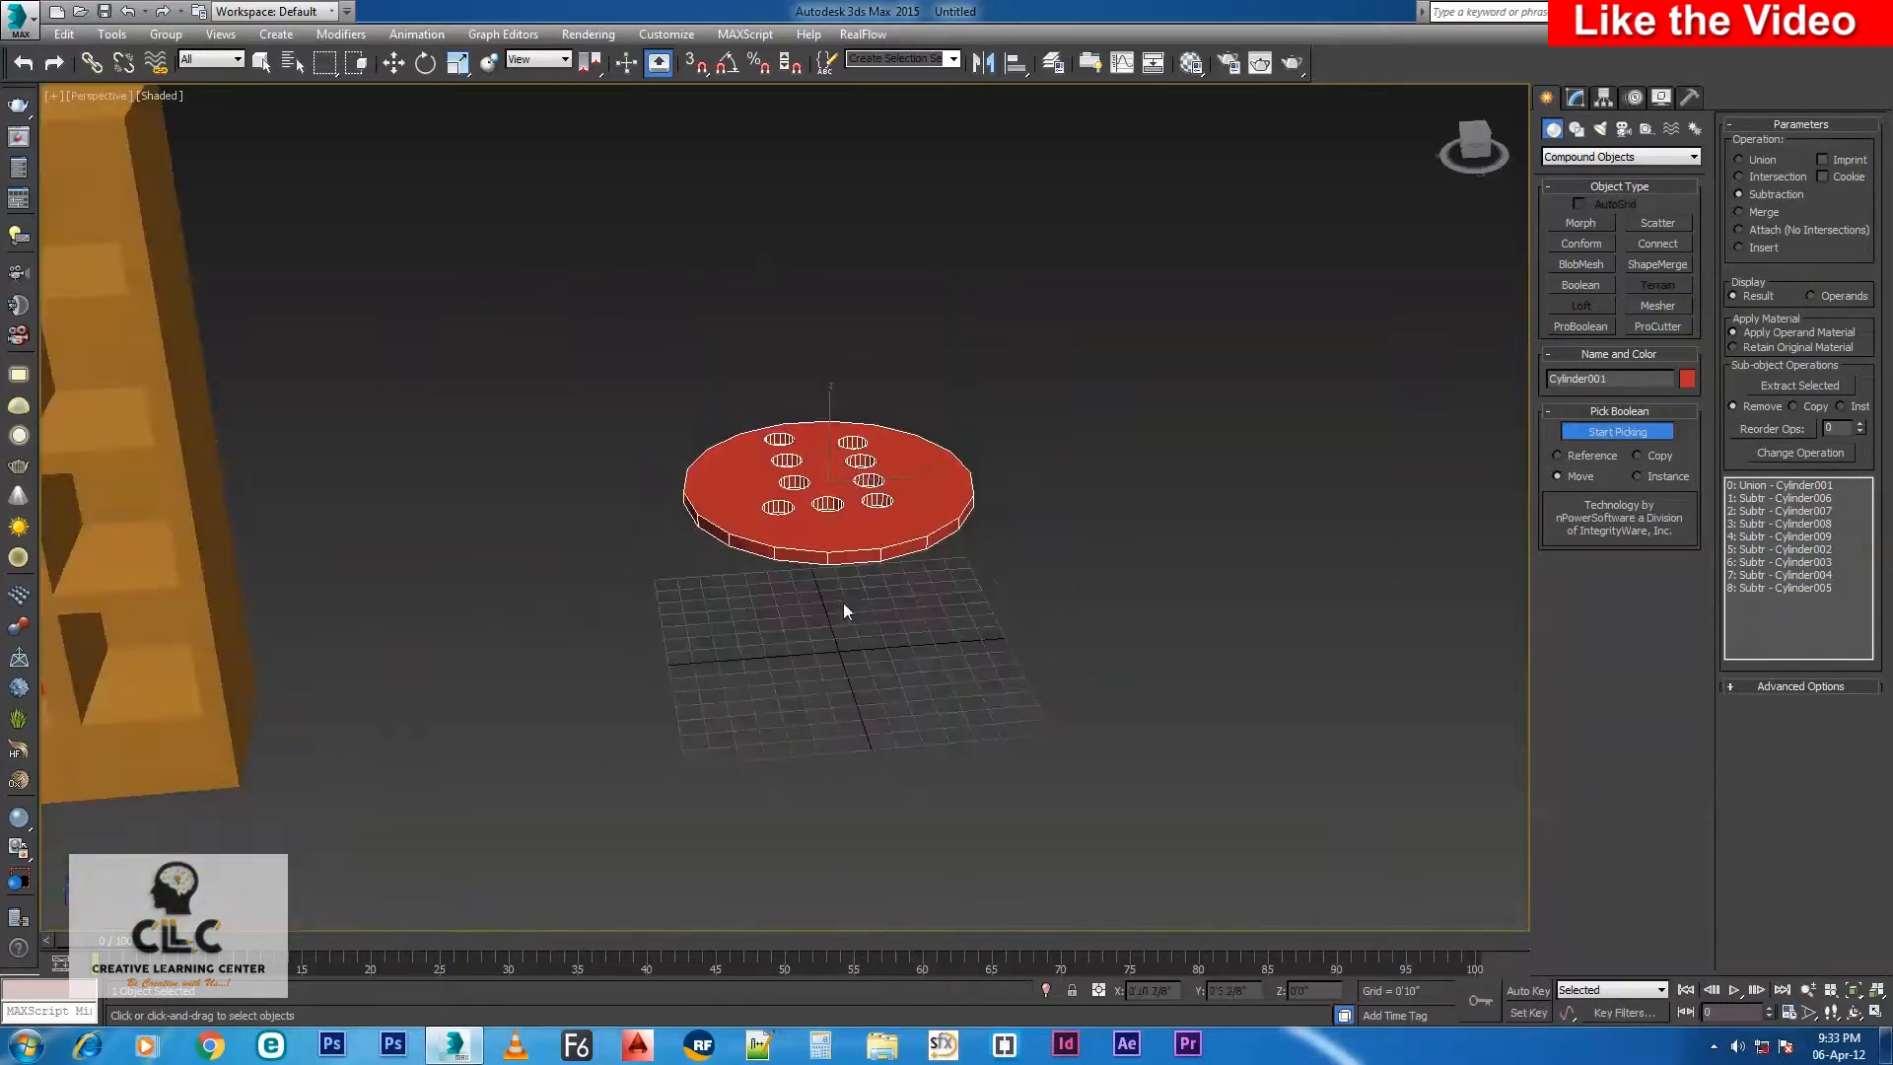
{"action": "left_click", "coordinate": [393, 62]}
{"action": "left_click_drag", "start_coordinate": [1043, 384], "coordinate": [710, 636]}
{"action": "key", "text": "Delete"}
{"action": "middle_click_drag", "start_coordinate": [793, 619], "coordinate": [795, 560], "text": "alt"}
{"action": "scroll", "coordinate": [765, 690], "scroll_direction": "up", "scroll_amount": 4}
{"action": "scroll", "coordinate": [794, 560], "scroll_direction": "down", "scroll_amount": 3}
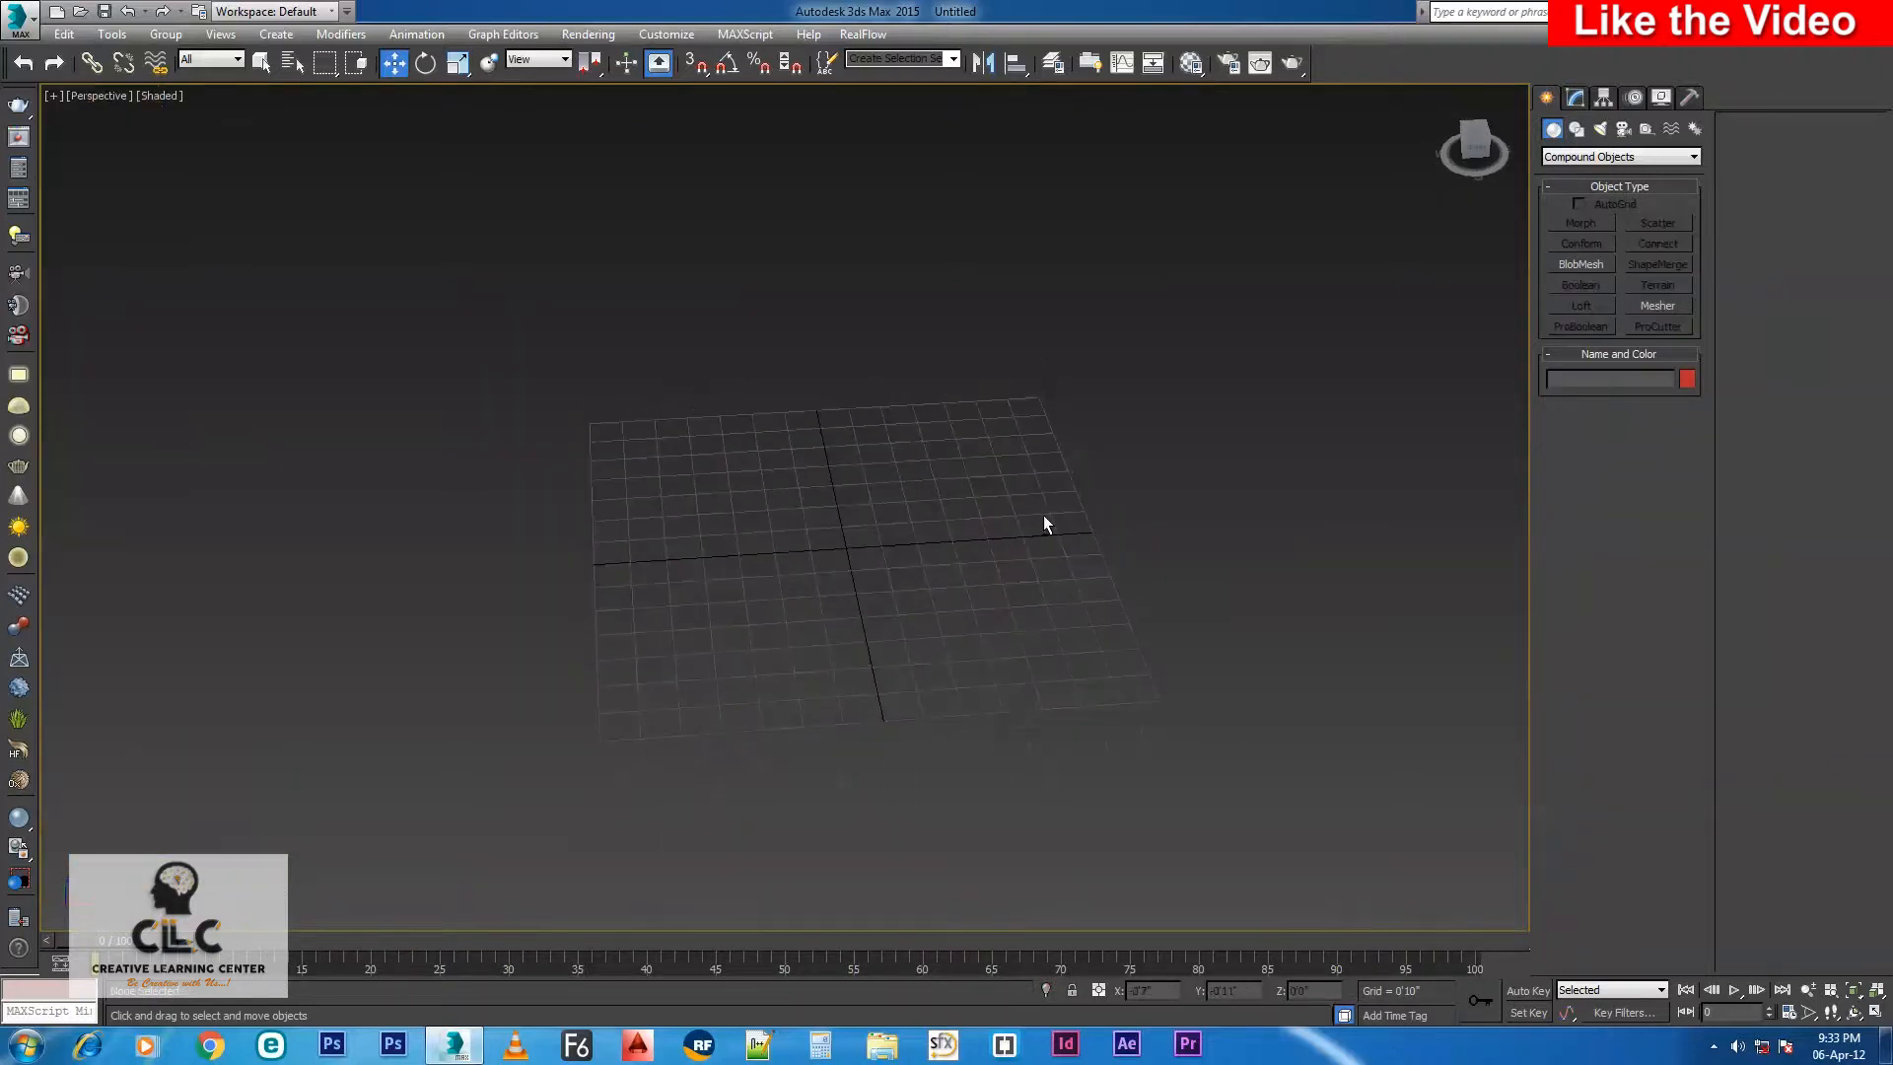
Create a sphere with a radius of about 4'11" at the centre of the grid.
{"action": "left_click", "coordinate": [1554, 158]}
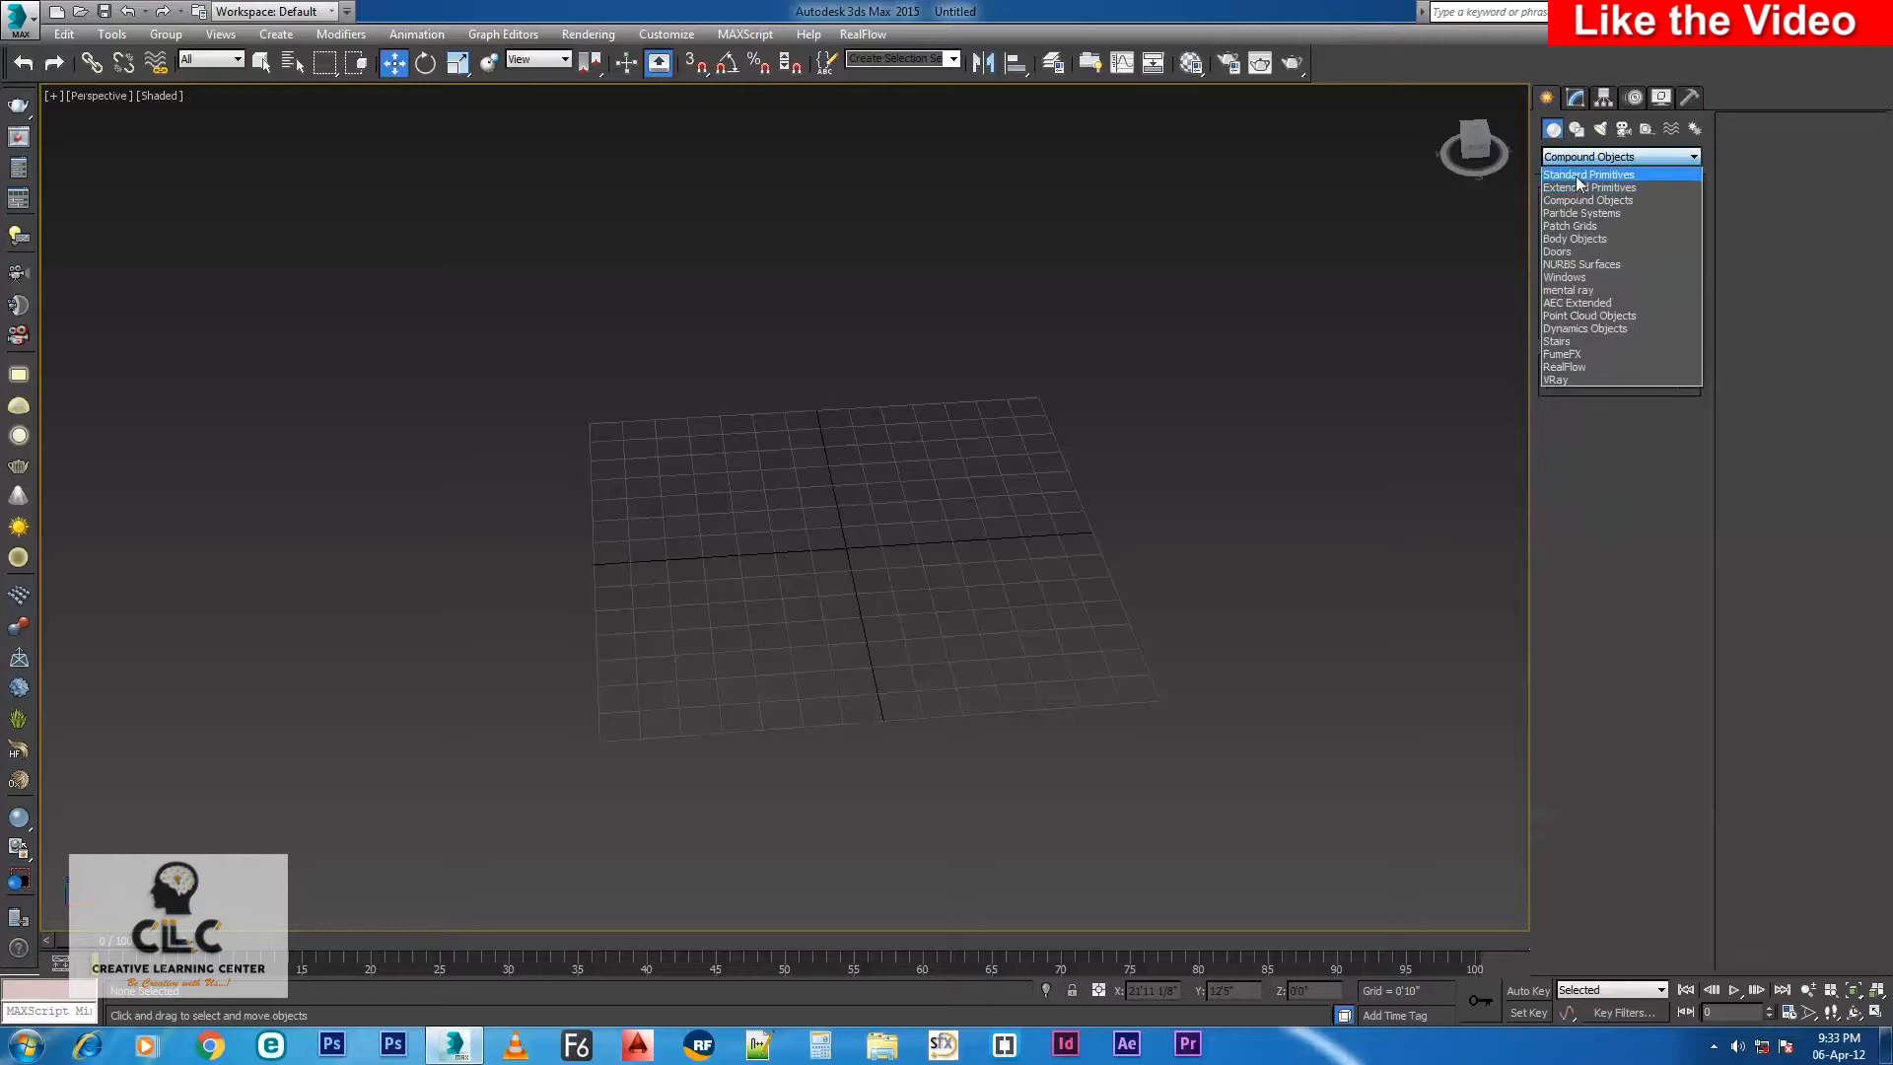
{"action": "left_click", "coordinate": [1577, 175]}
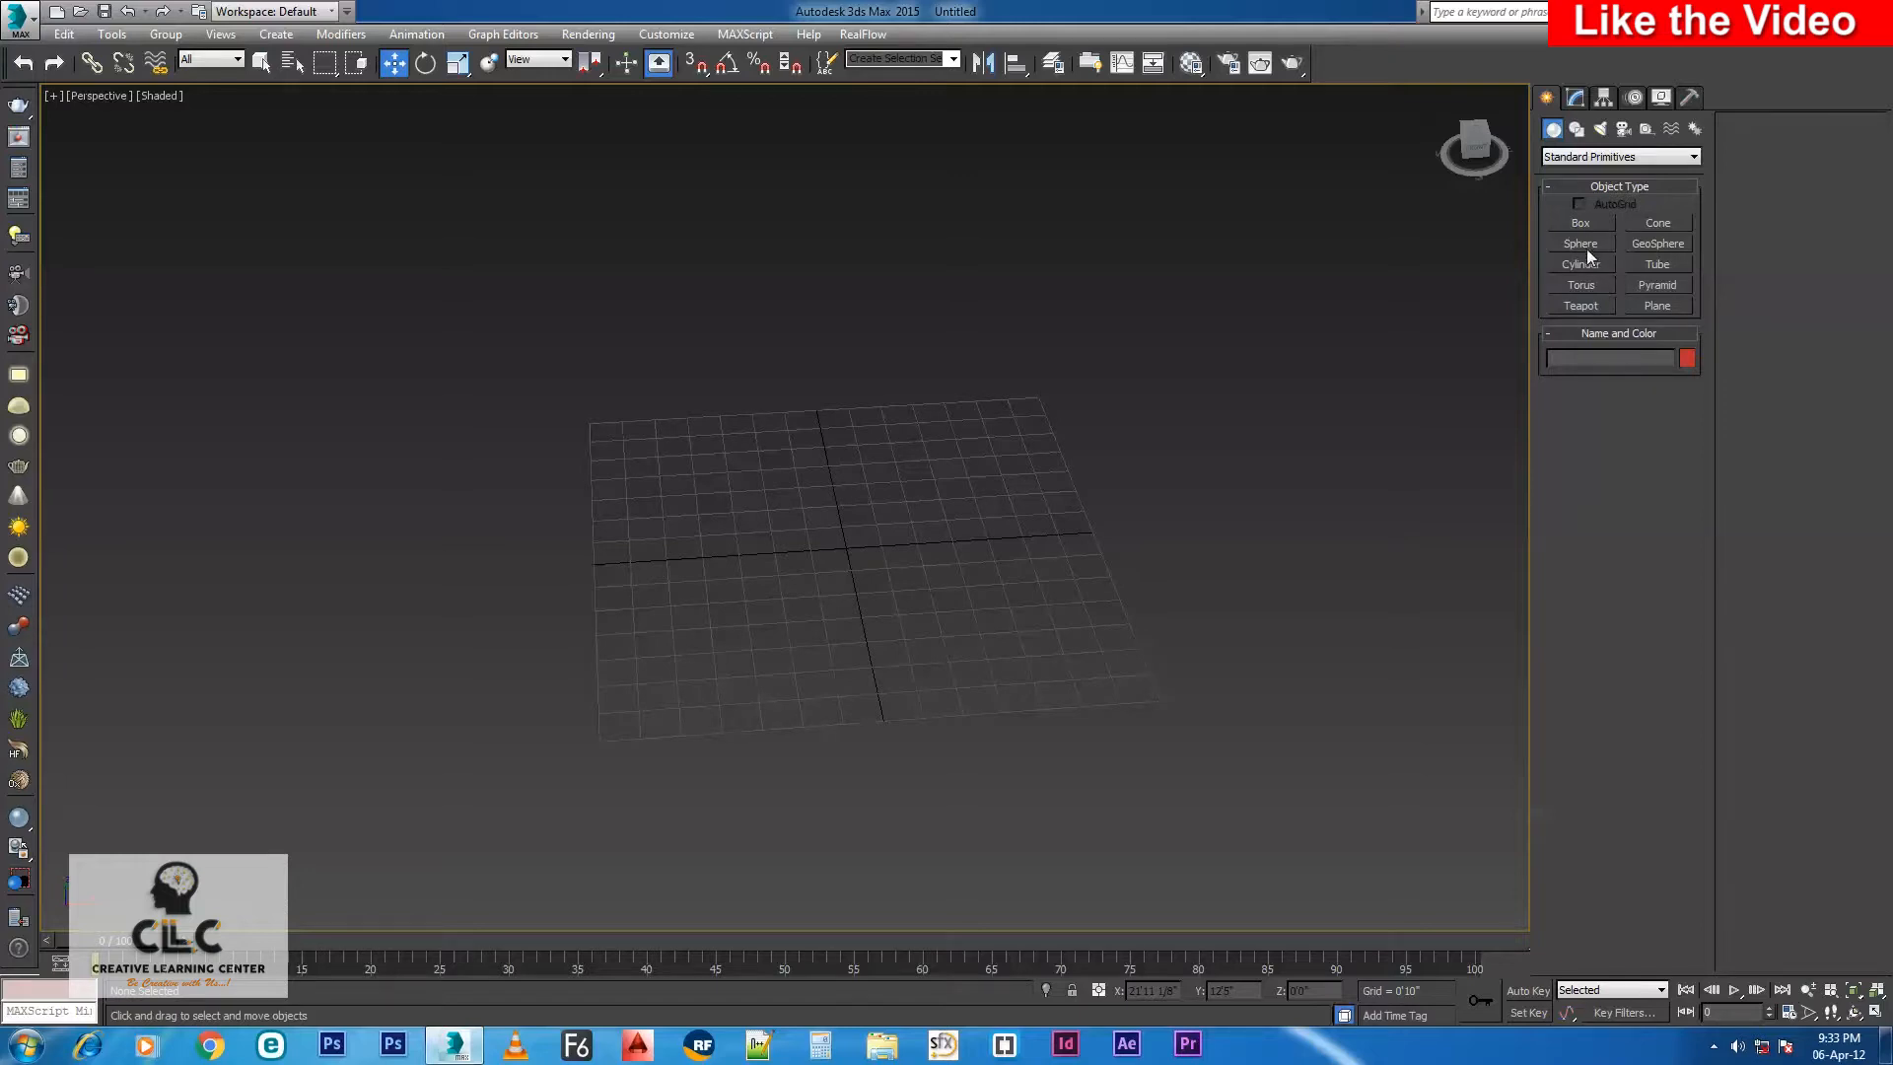
{"action": "left_click", "coordinate": [1583, 263]}
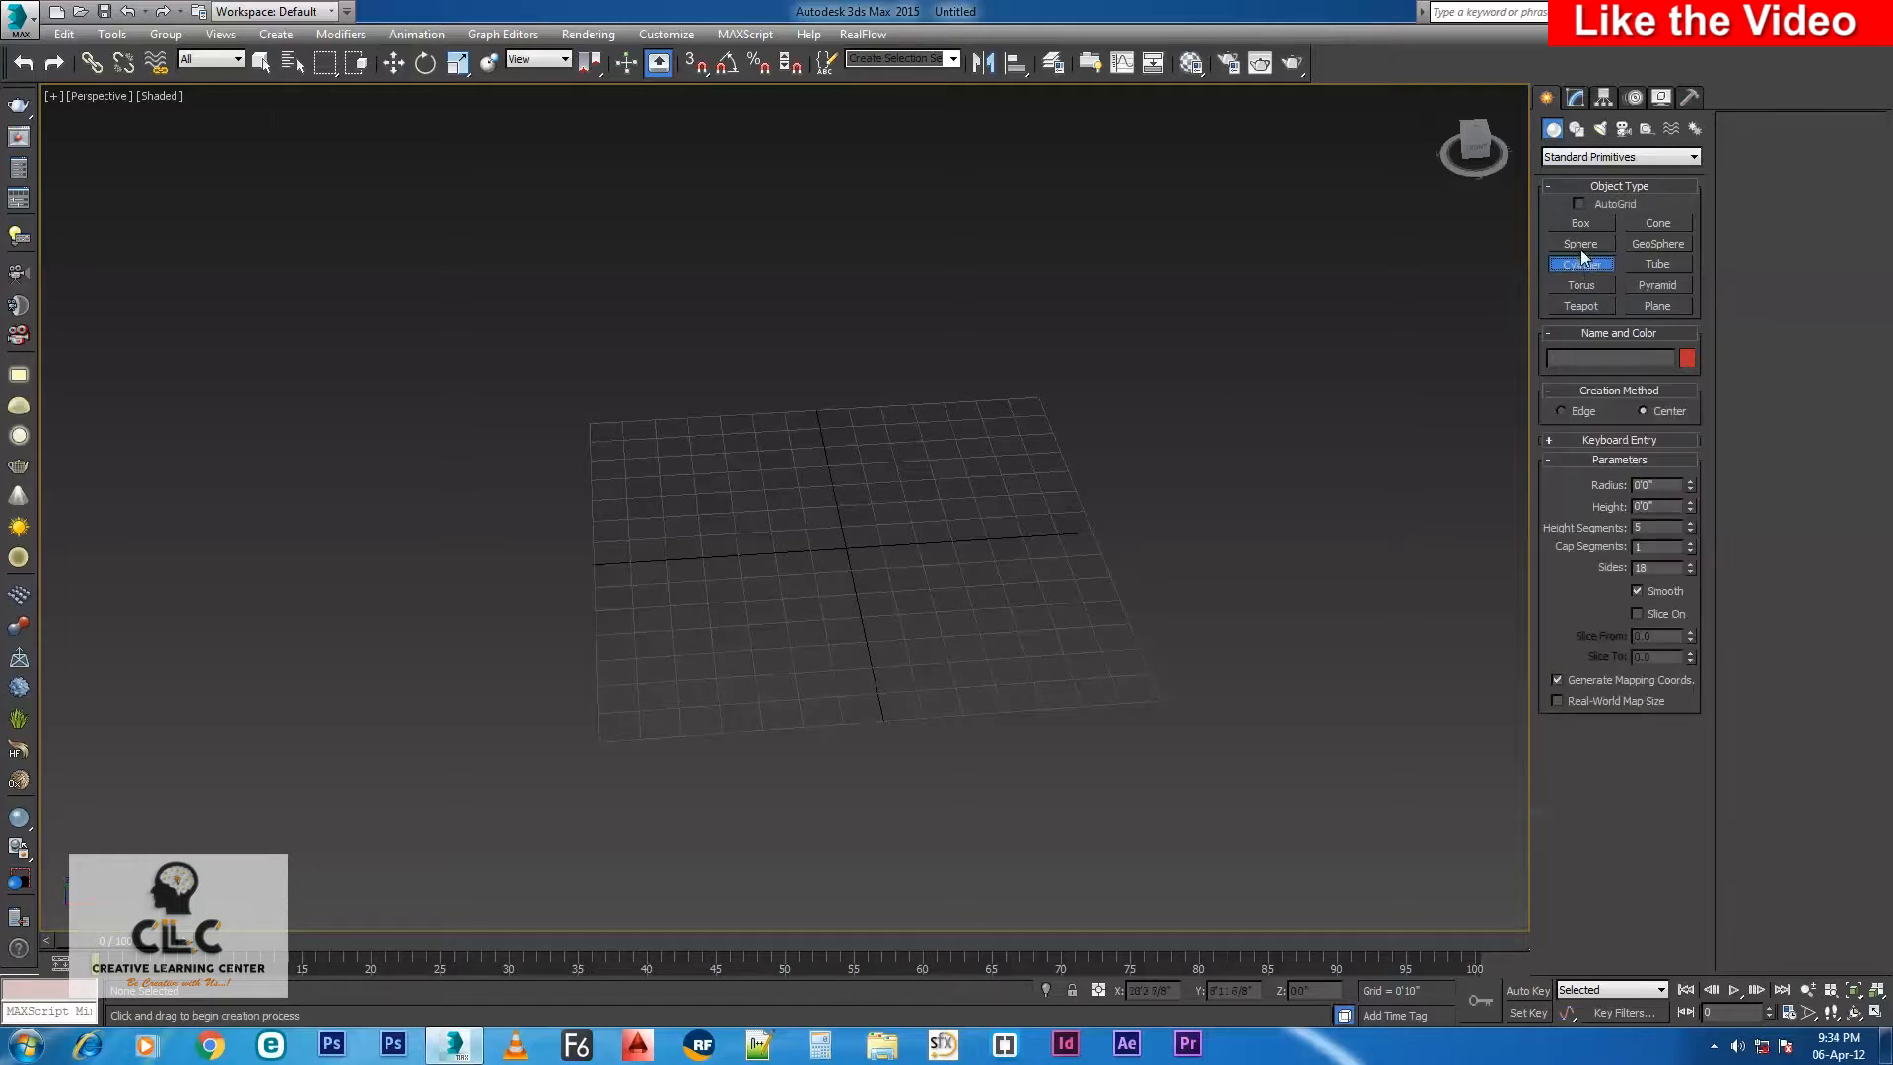
{"action": "left_click", "coordinate": [1581, 247]}
{"action": "left_click_drag", "start_coordinate": [844, 549], "coordinate": [936, 434]}
{"action": "scroll", "coordinate": [880, 559], "scroll_direction": "down", "scroll_amount": 2}
{"action": "middle_click_drag", "start_coordinate": [769, 630], "coordinate": [828, 570], "text": "alt"}
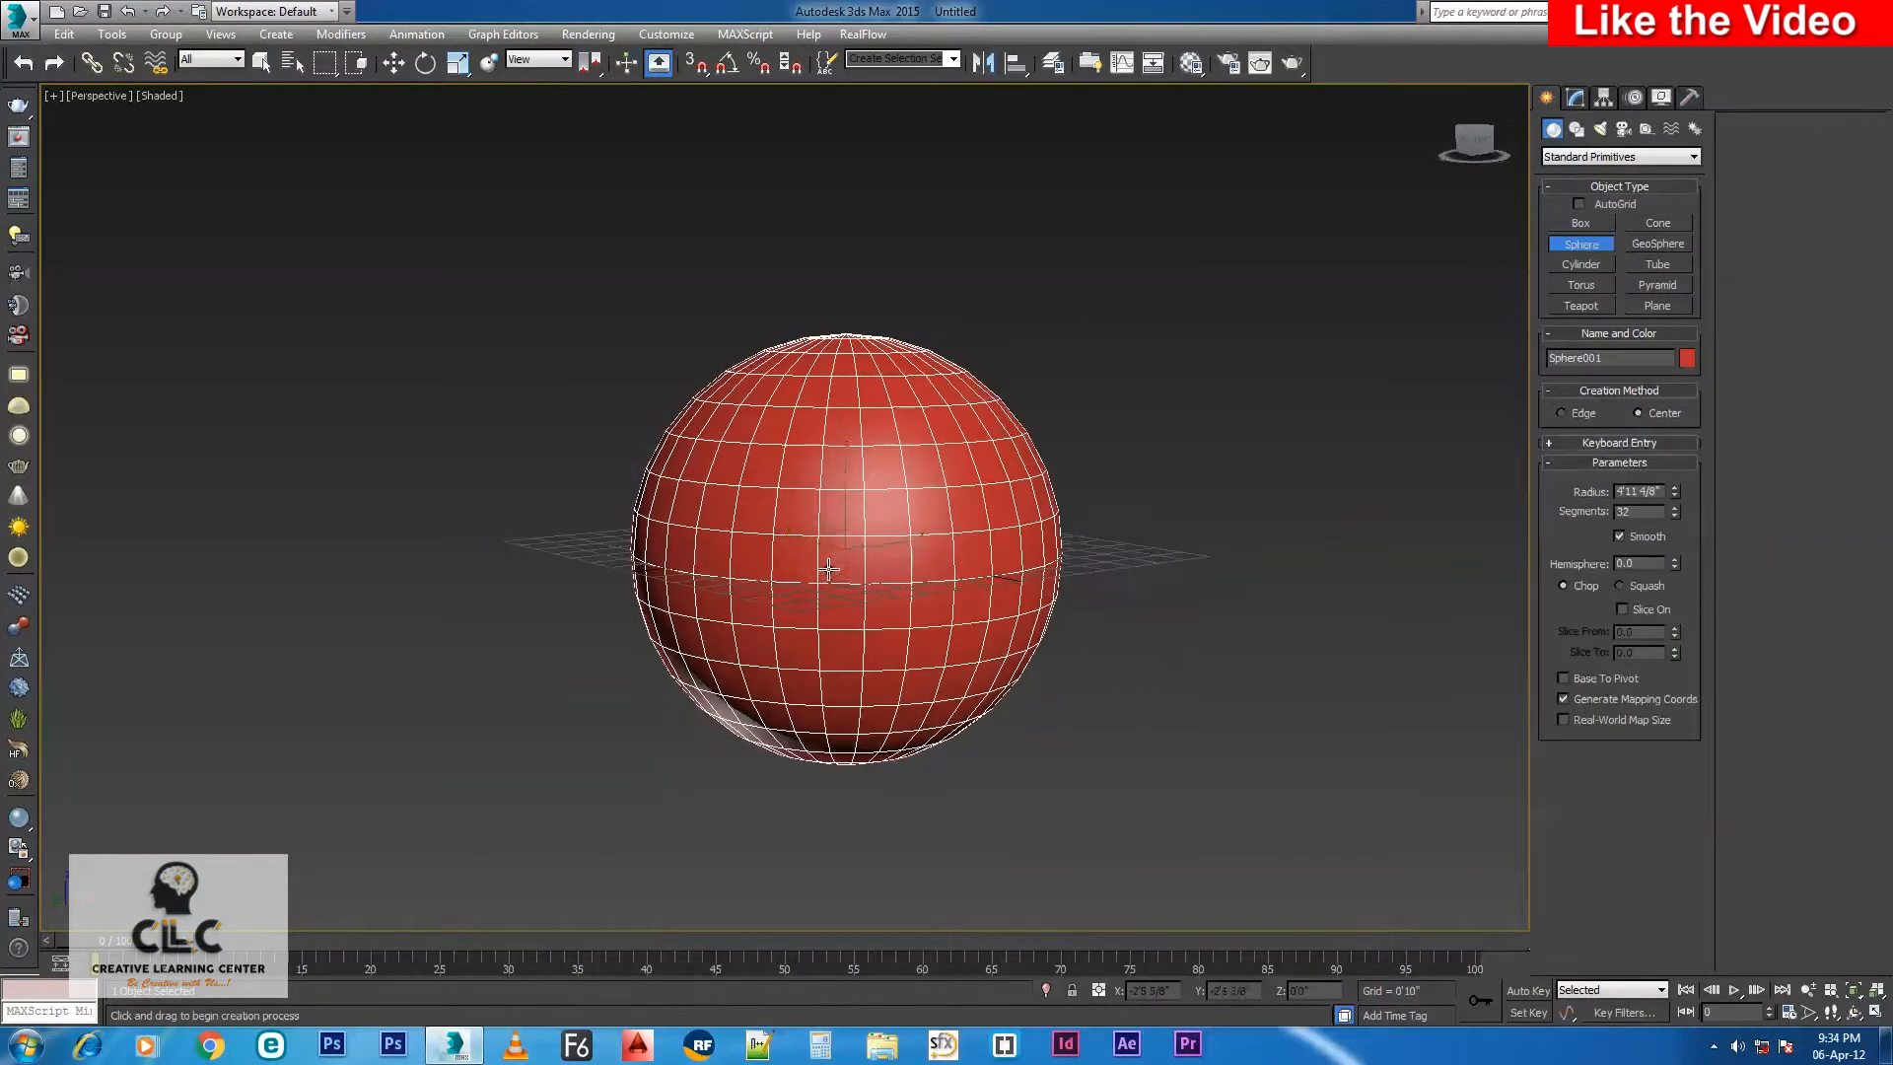
Raise the sphere about 5' so that it sits on top of the grid.
{"action": "key", "text": "w"}
{"action": "left_click_drag", "start_coordinate": [846, 477], "coordinate": [846, 259]}
{"action": "middle_click_drag", "start_coordinate": [946, 395], "coordinate": [937, 444], "text": "alt"}
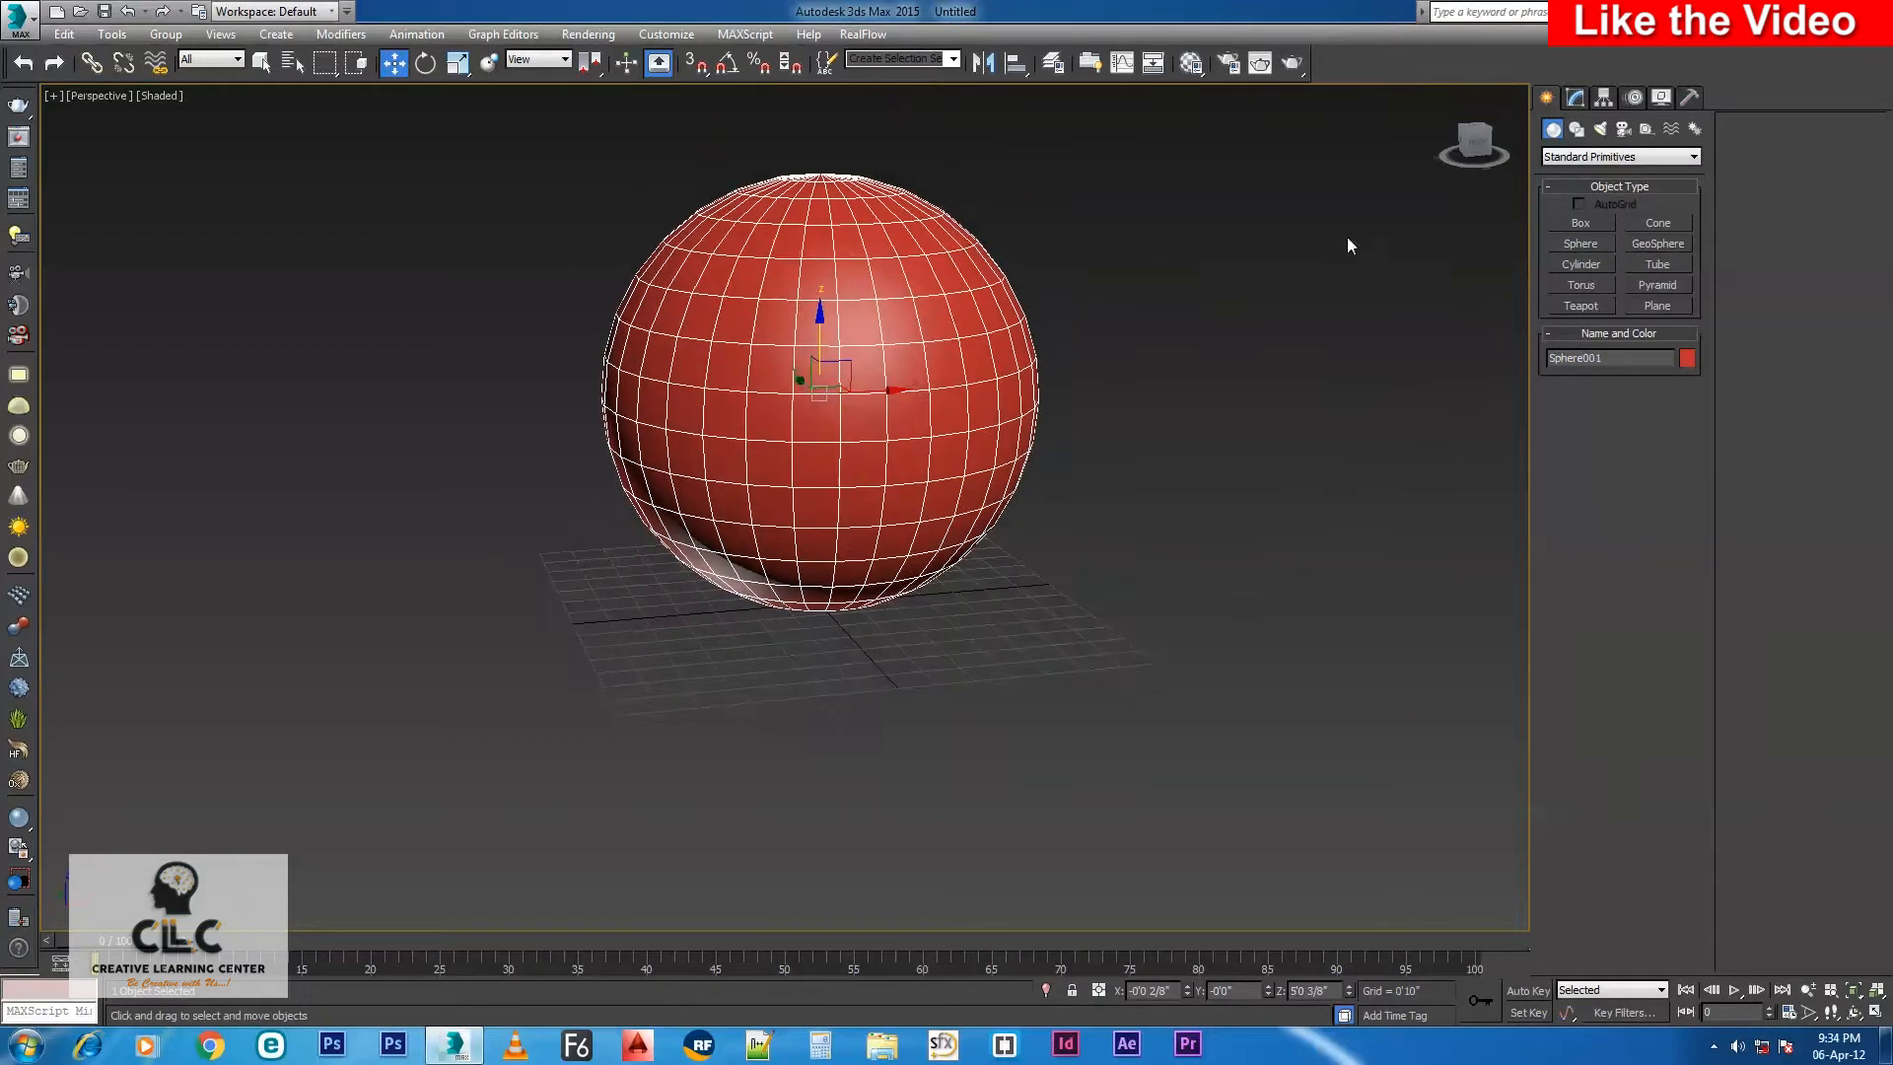
Create a box in front of the sphere with a base of about 4'2" by 3'11".
{"action": "left_click", "coordinate": [1579, 223]}
{"action": "left_click_drag", "start_coordinate": [862, 689], "coordinate": [993, 619]}
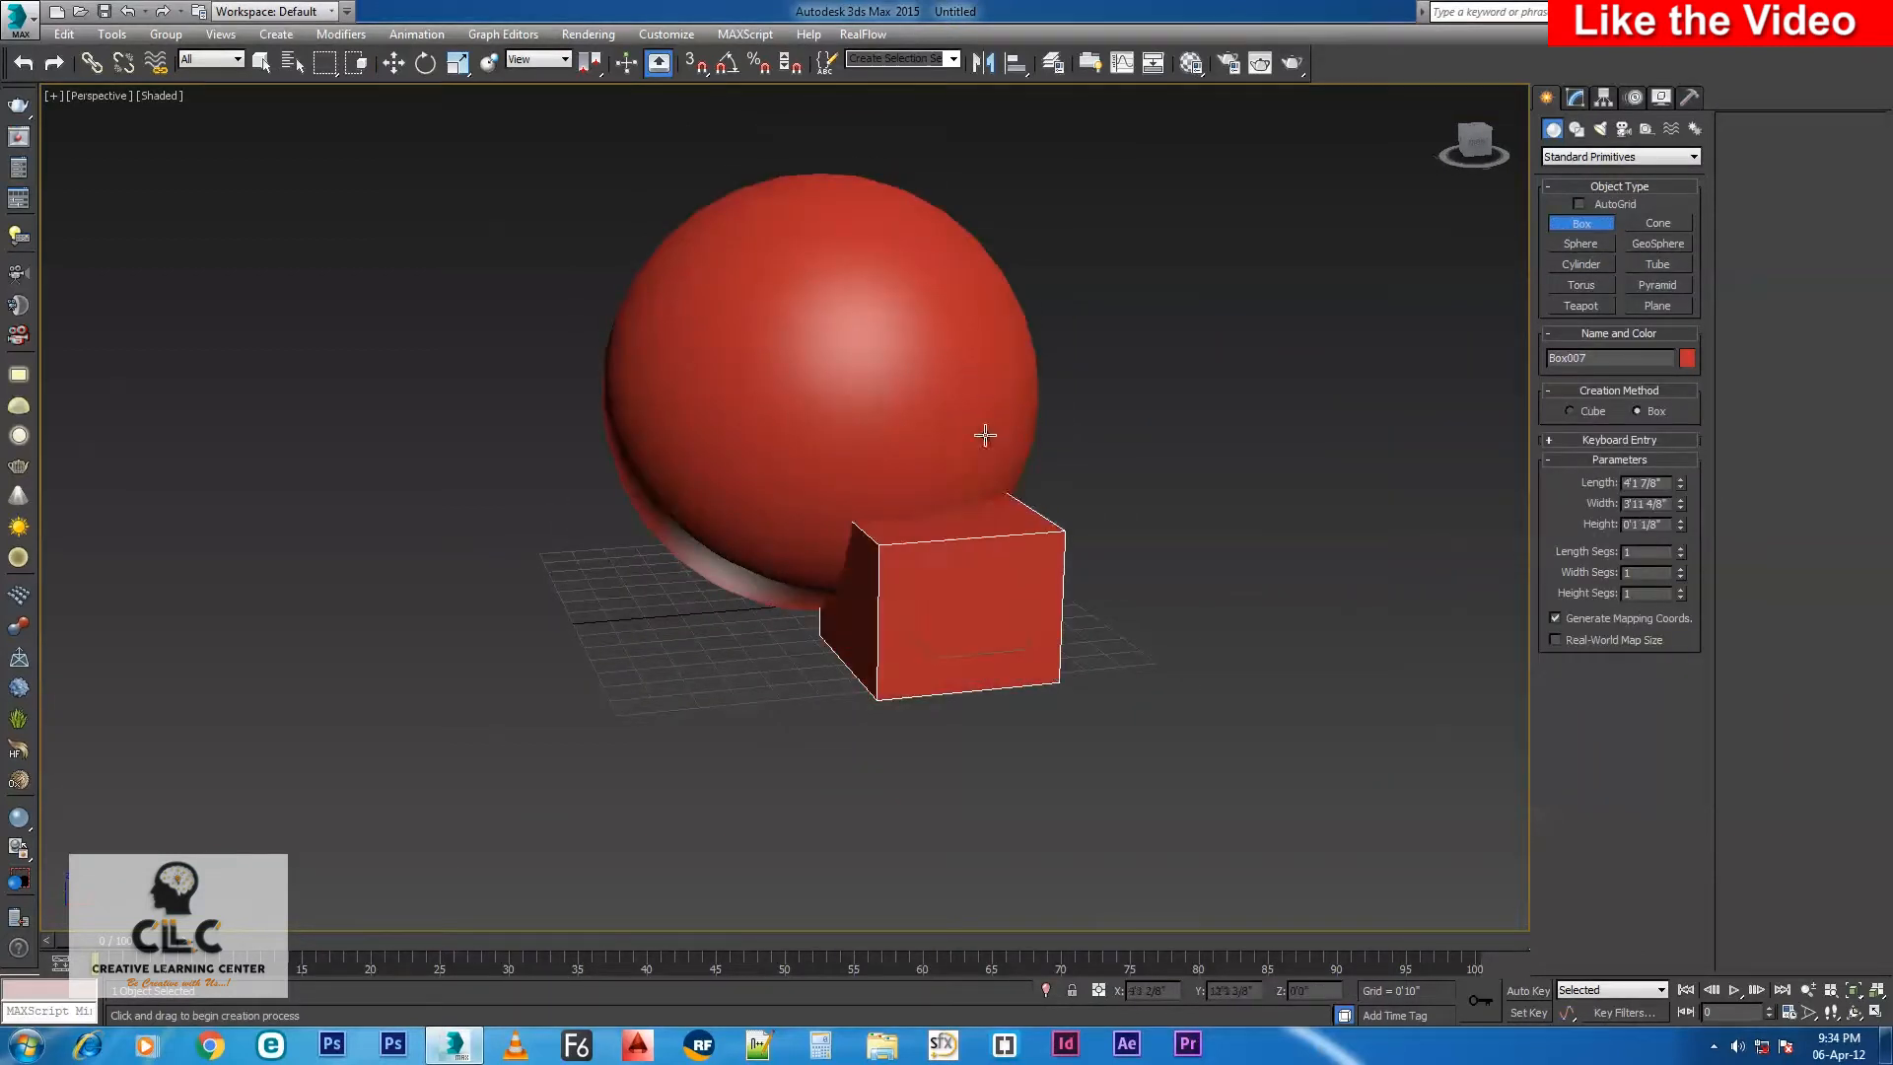
{"action": "left_click", "coordinate": [985, 397]}
{"action": "middle_click_drag", "start_coordinate": [863, 595], "coordinate": [934, 680], "text": "alt"}
Move the box up against the front of the sphere so that it is partly embedded.
{"action": "key", "text": "w"}
{"action": "left_click_drag", "start_coordinate": [973, 688], "coordinate": [829, 486]}
{"action": "middle_click_drag", "start_coordinate": [891, 552], "coordinate": [796, 559], "text": "alt"}
Adjust the box in the Front view so that it is centred on the sphere.
{"action": "key", "text": "alt+w"}
{"action": "middle_click_drag", "start_coordinate": [1373, 254], "coordinate": [1198, 201]}
{"action": "scroll", "coordinate": [1276, 328], "scroll_direction": "up", "scroll_amount": 4}
{"action": "middle_click_drag", "start_coordinate": [1276, 328], "coordinate": [1213, 303]}
{"action": "left_click_drag", "start_coordinate": [1252, 313], "coordinate": [1279, 316]}
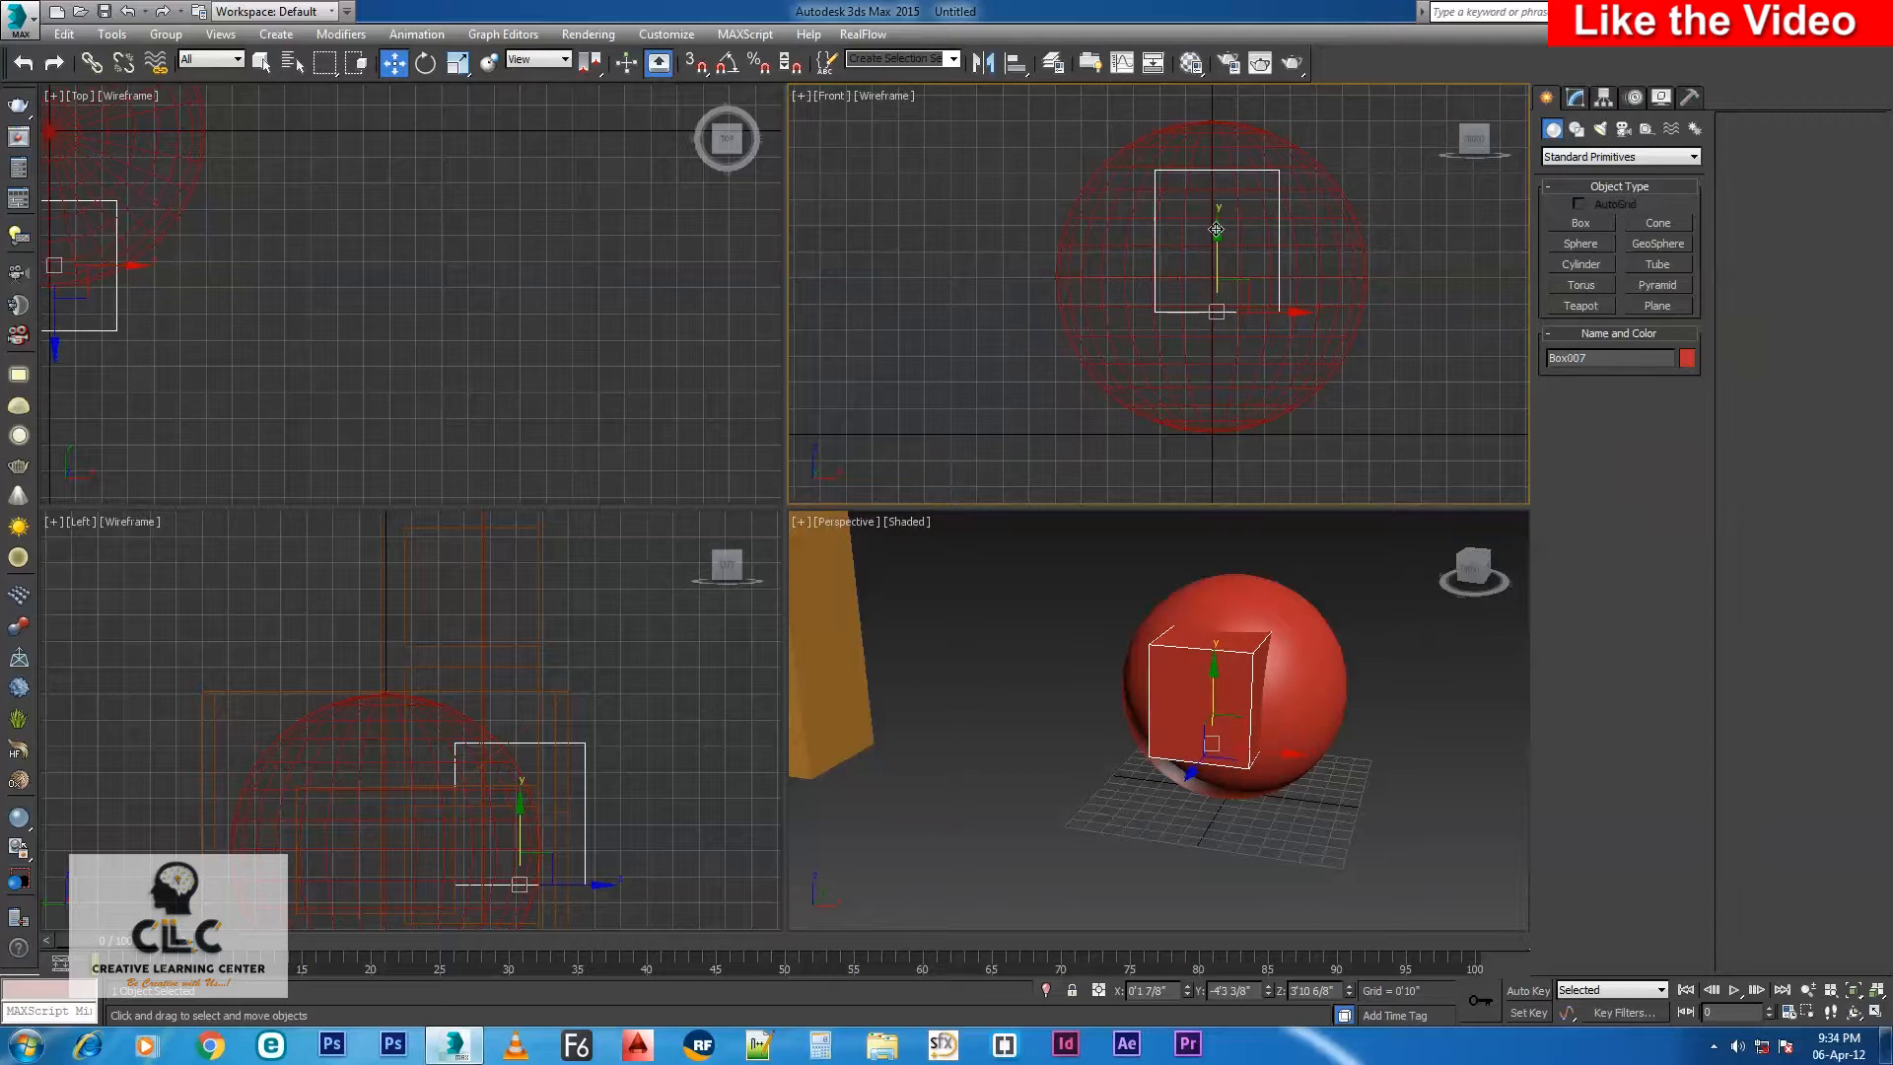
{"action": "left_click_drag", "start_coordinate": [1216, 229], "coordinate": [1216, 273]}
{"action": "middle_click", "coordinate": [1287, 543]}
{"action": "key", "text": "alt+w"}
Try subtracting the box from the sphere with a Boolean Subtraction (A-B) in Move mode, and undo the cut.
{"action": "middle_click_drag", "start_coordinate": [1106, 655], "coordinate": [943, 516], "text": "alt"}
{"action": "scroll", "coordinate": [930, 461], "scroll_direction": "up", "scroll_amount": 4}
{"action": "middle_click_drag", "start_coordinate": [782, 549], "coordinate": [950, 545], "text": "alt"}
{"action": "scroll", "coordinate": [958, 520], "scroll_direction": "down", "scroll_amount": 3}
{"action": "left_click", "coordinate": [752, 300]}
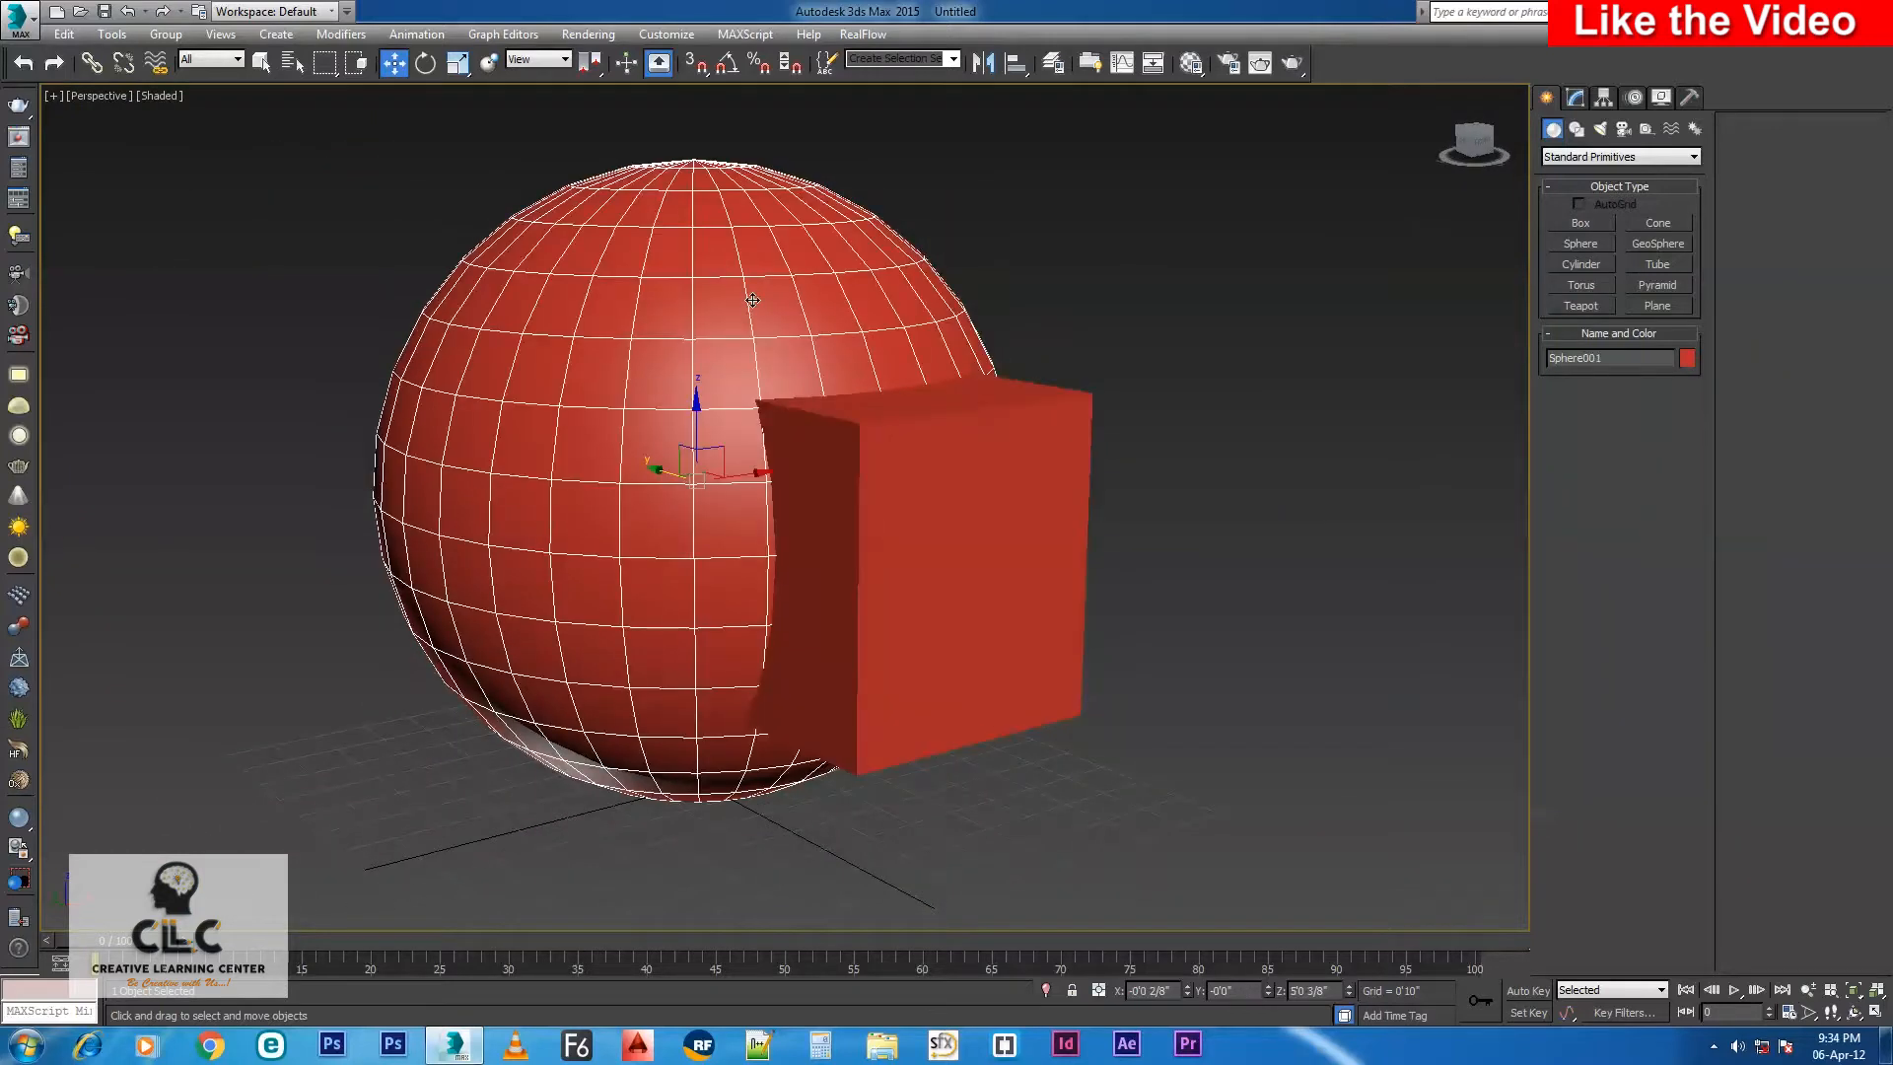
{"action": "left_click", "coordinate": [1620, 155]}
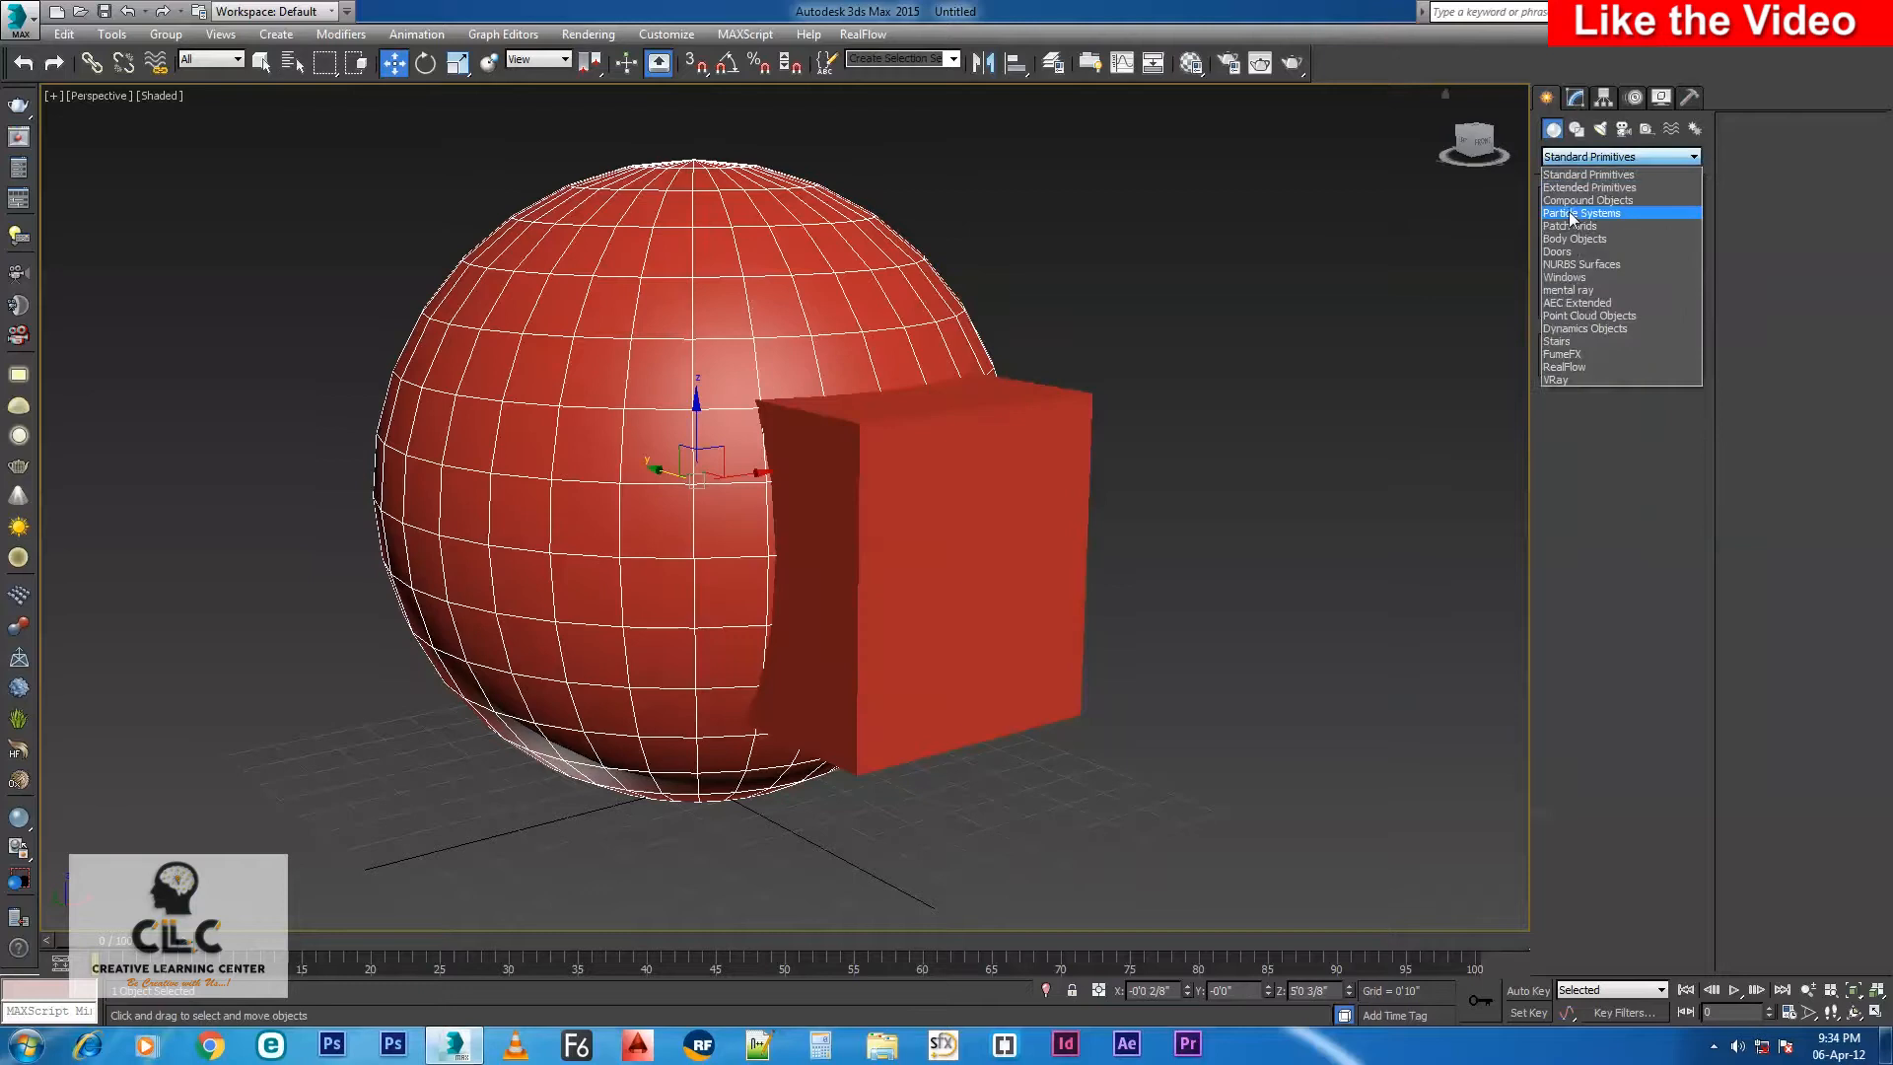
{"action": "left_click", "coordinate": [1587, 197]}
{"action": "left_click", "coordinate": [1581, 286]}
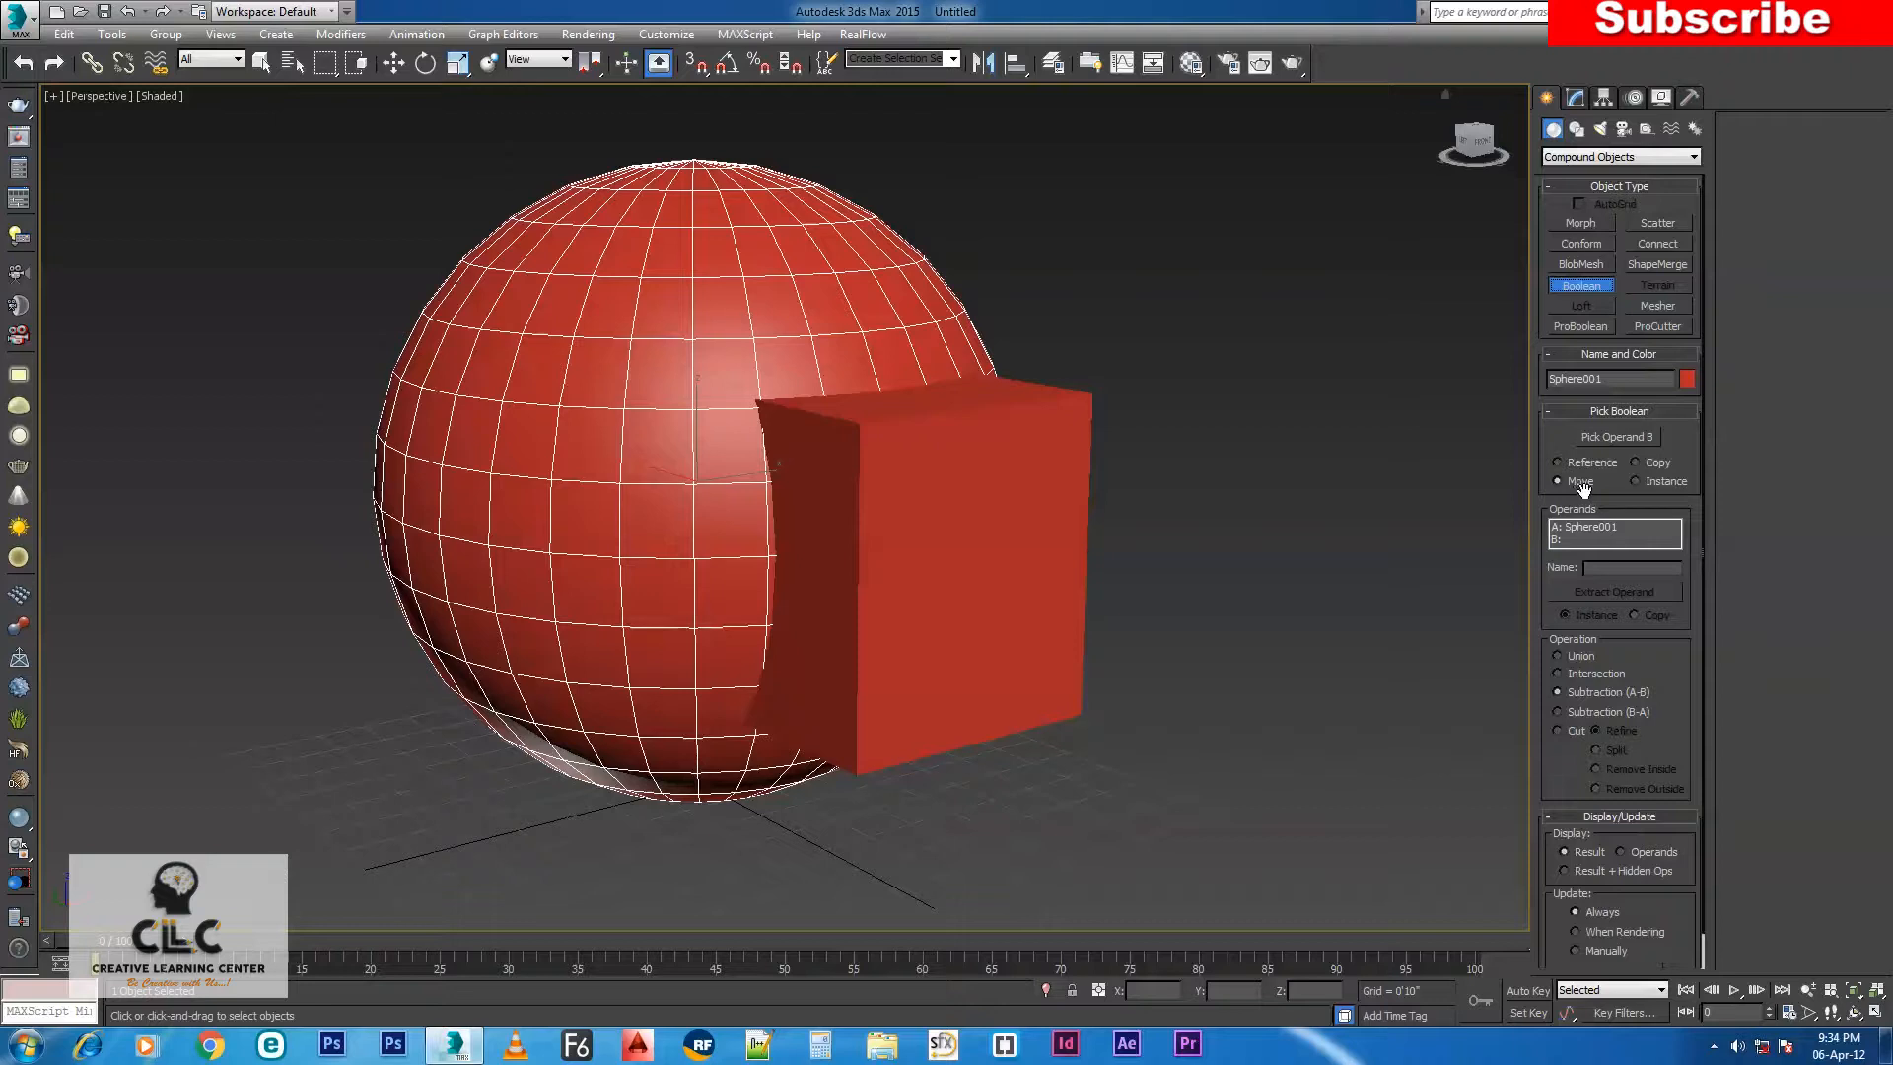
{"action": "left_click", "coordinate": [1622, 435]}
{"action": "left_click", "coordinate": [981, 494]}
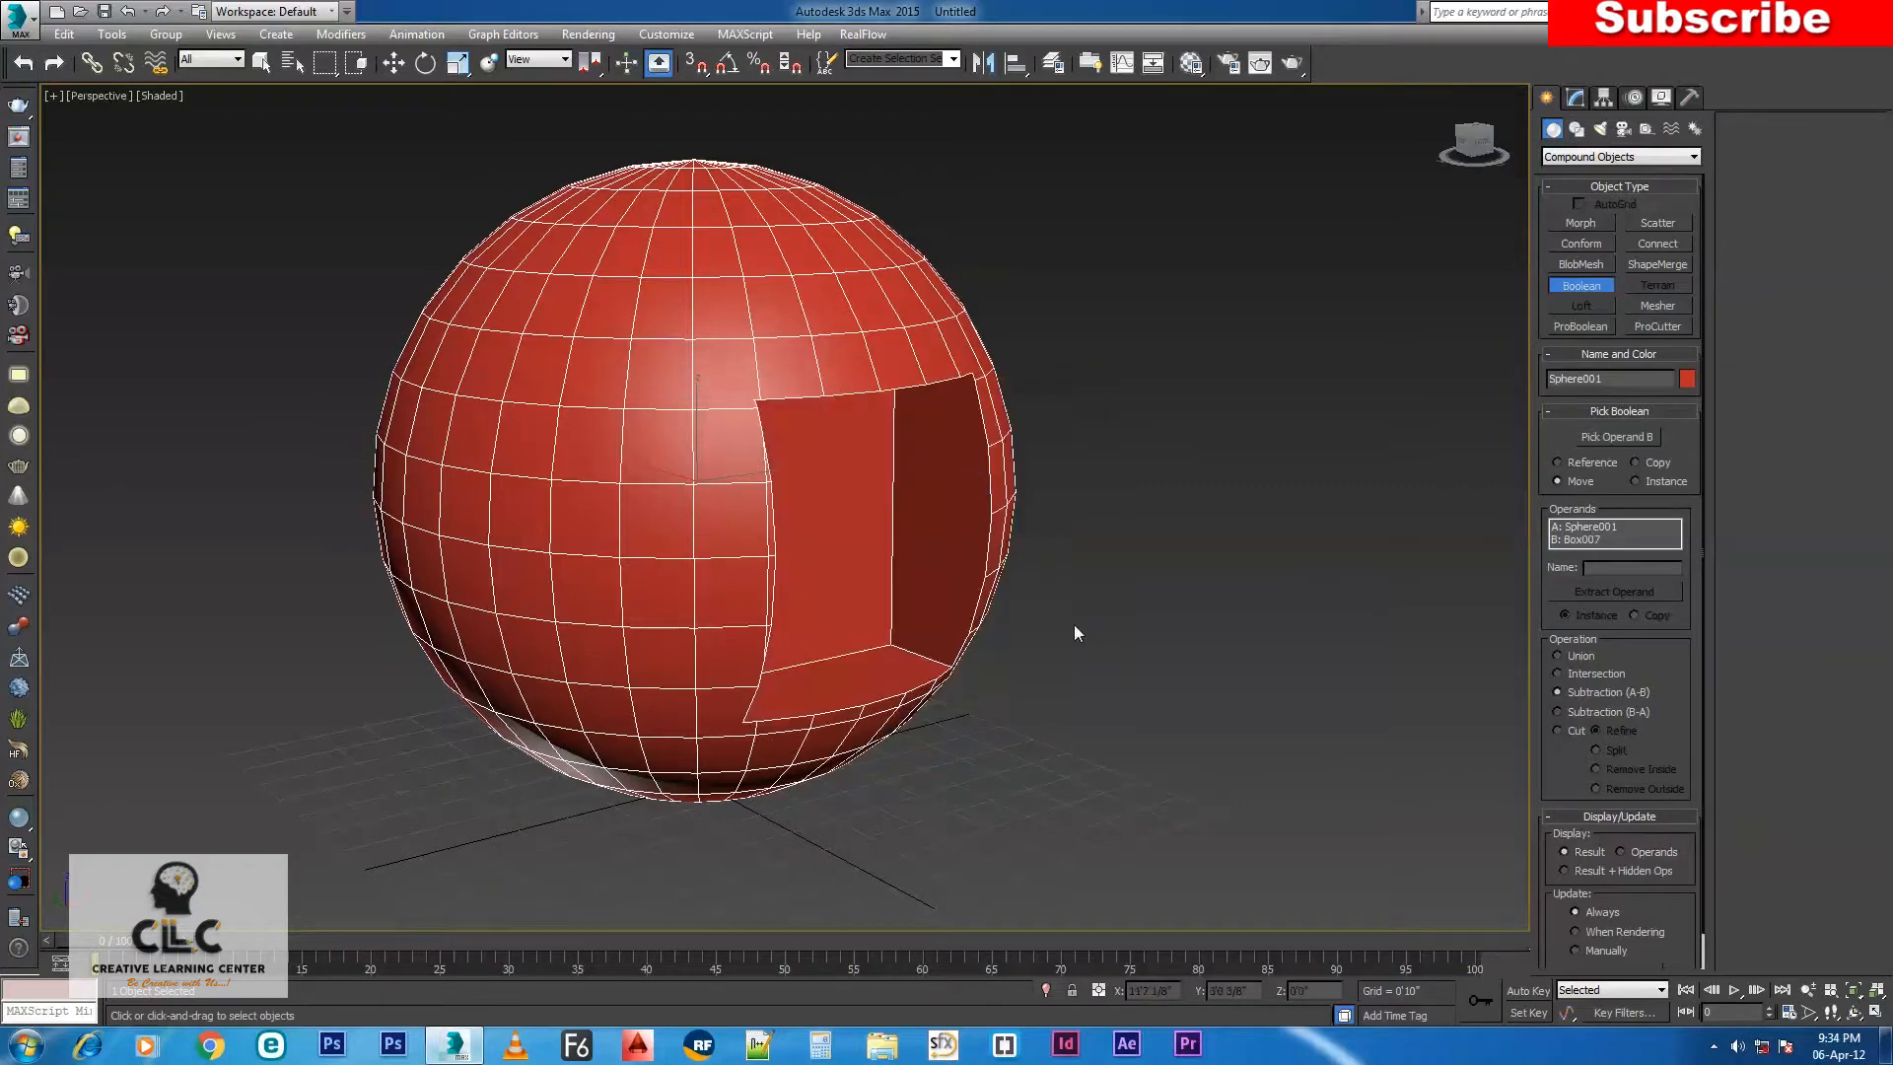
{"action": "middle_click_drag", "start_coordinate": [973, 641], "coordinate": [948, 676], "text": "alt"}
{"action": "key", "text": "ctrl+z"}
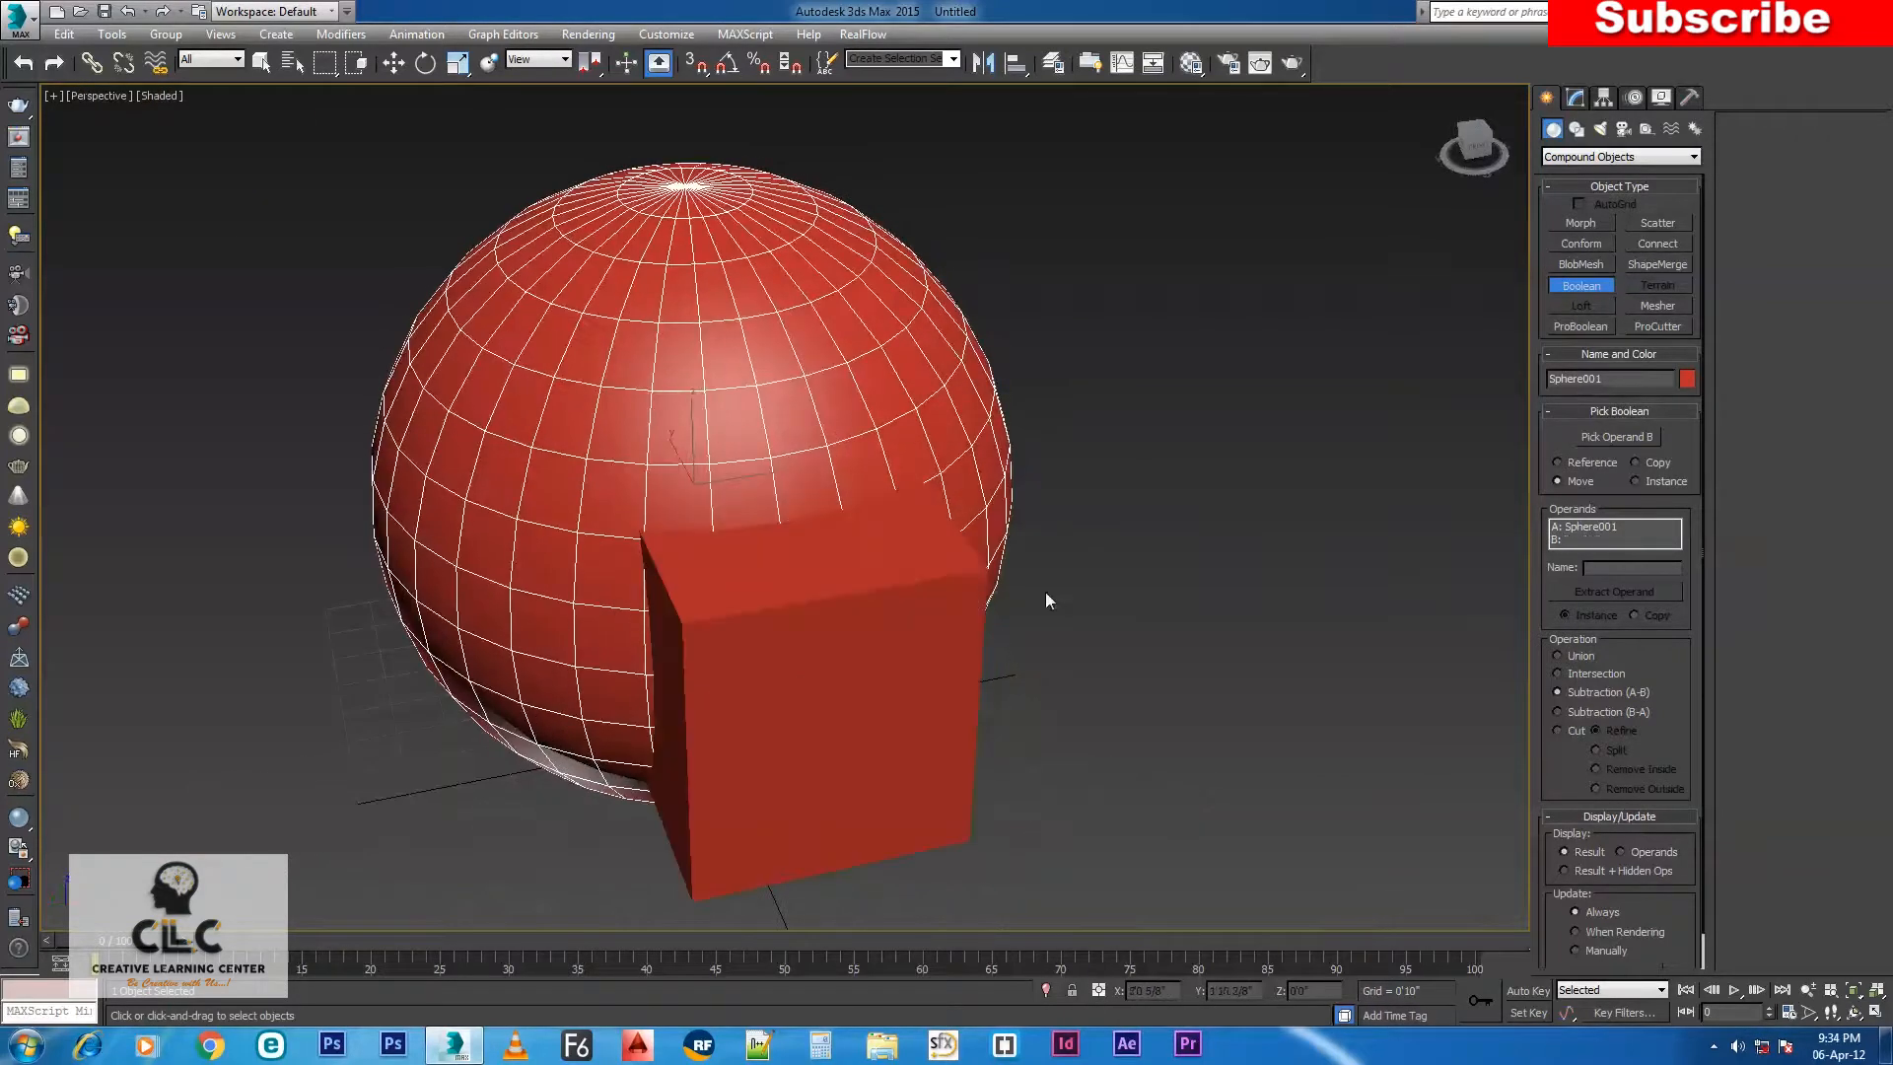
Subtract a copy of the box from the sphere with a Boolean Subtraction (A-B), using the Copy option.
{"action": "left_click", "coordinate": [1652, 470]}
{"action": "middle_click_drag", "start_coordinate": [971, 611], "coordinate": [988, 645], "text": "alt"}
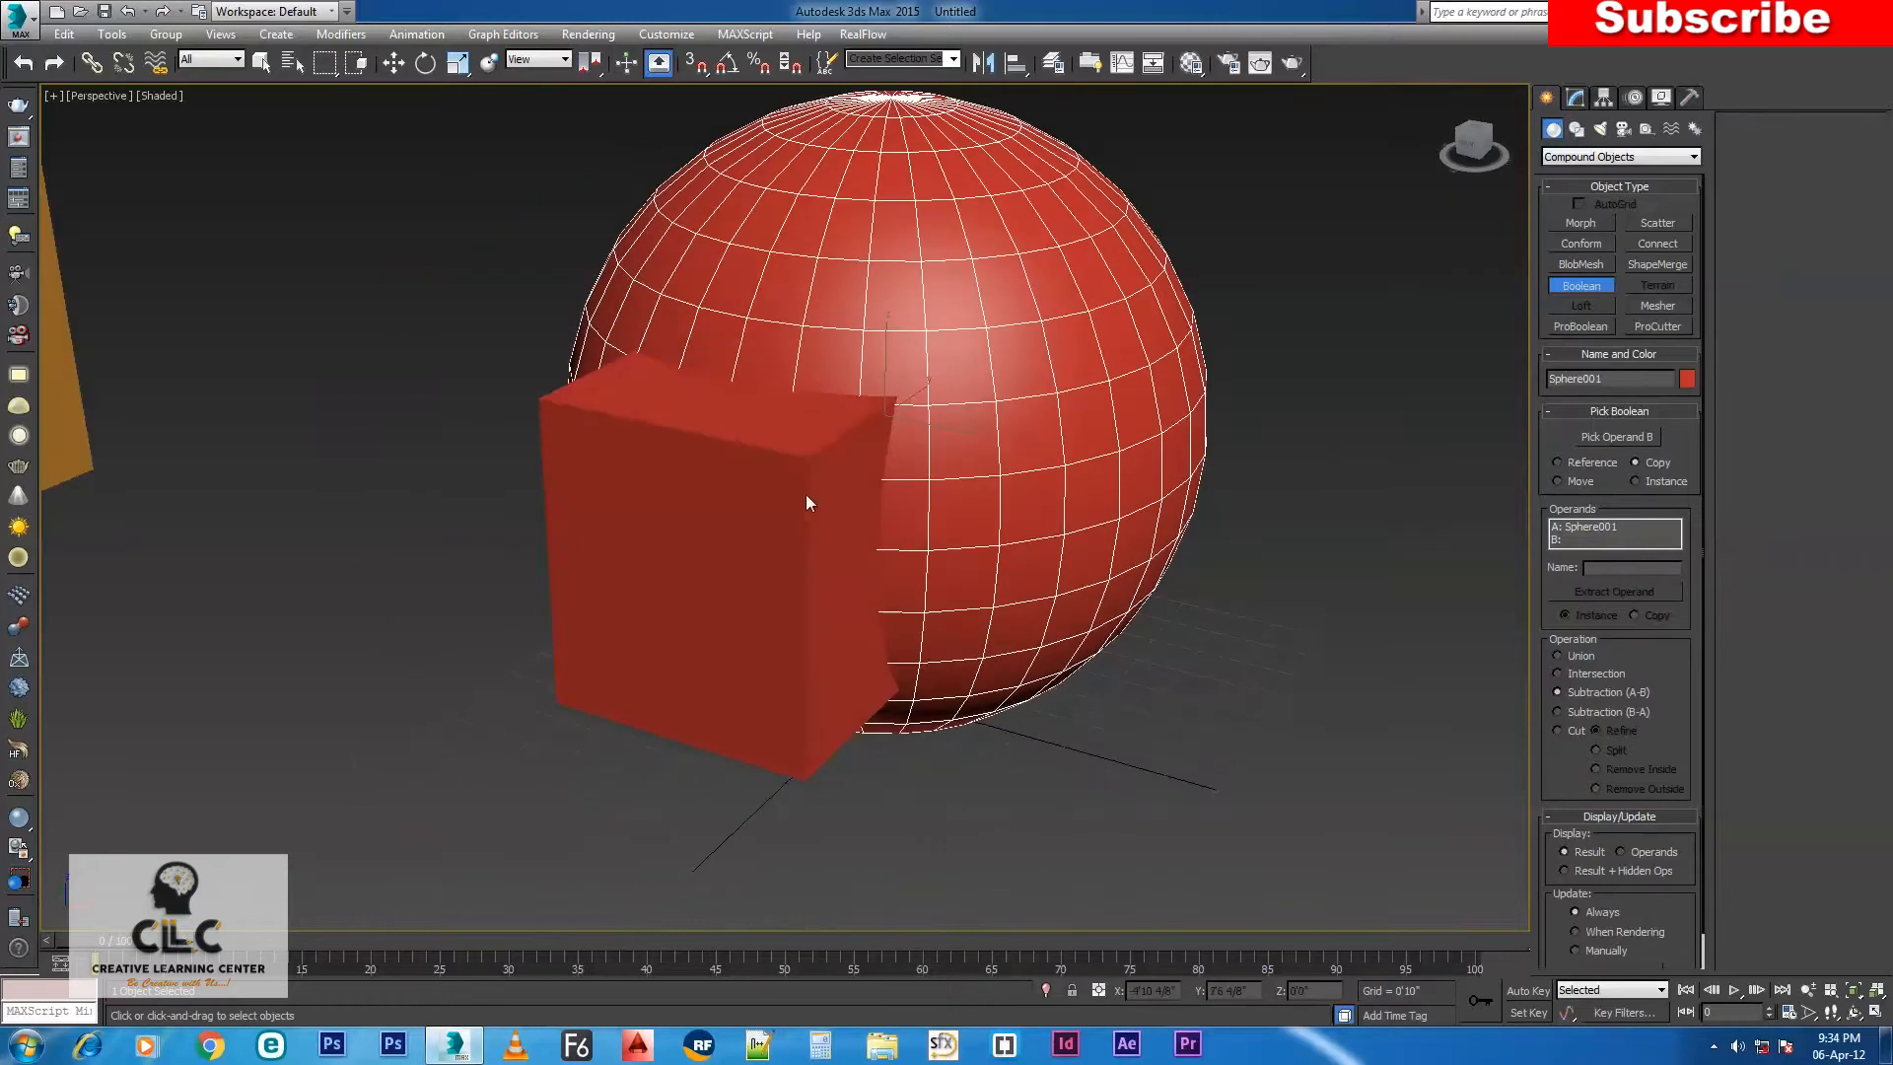
{"action": "left_click", "coordinate": [1612, 435]}
{"action": "left_click", "coordinate": [774, 515]}
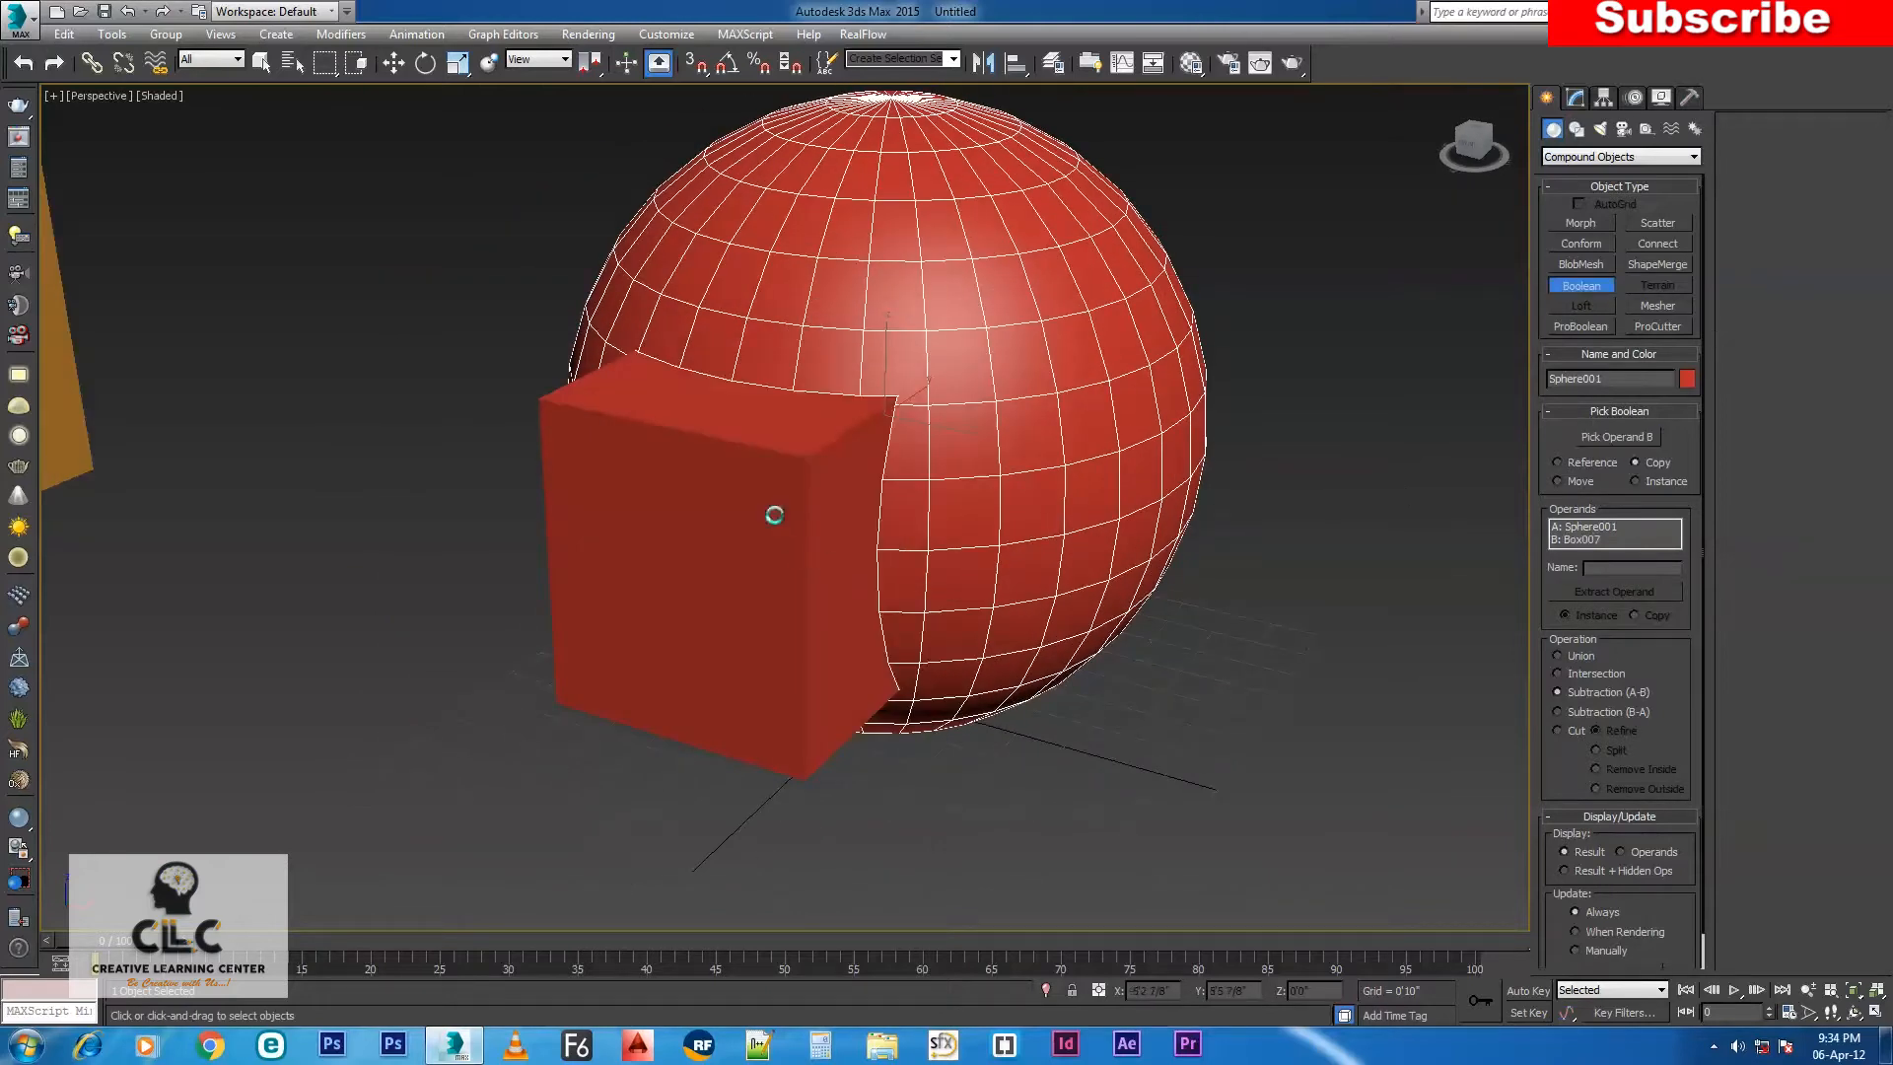
{"action": "middle_click_drag", "start_coordinate": [736, 576], "coordinate": [964, 409], "text": "alt"}
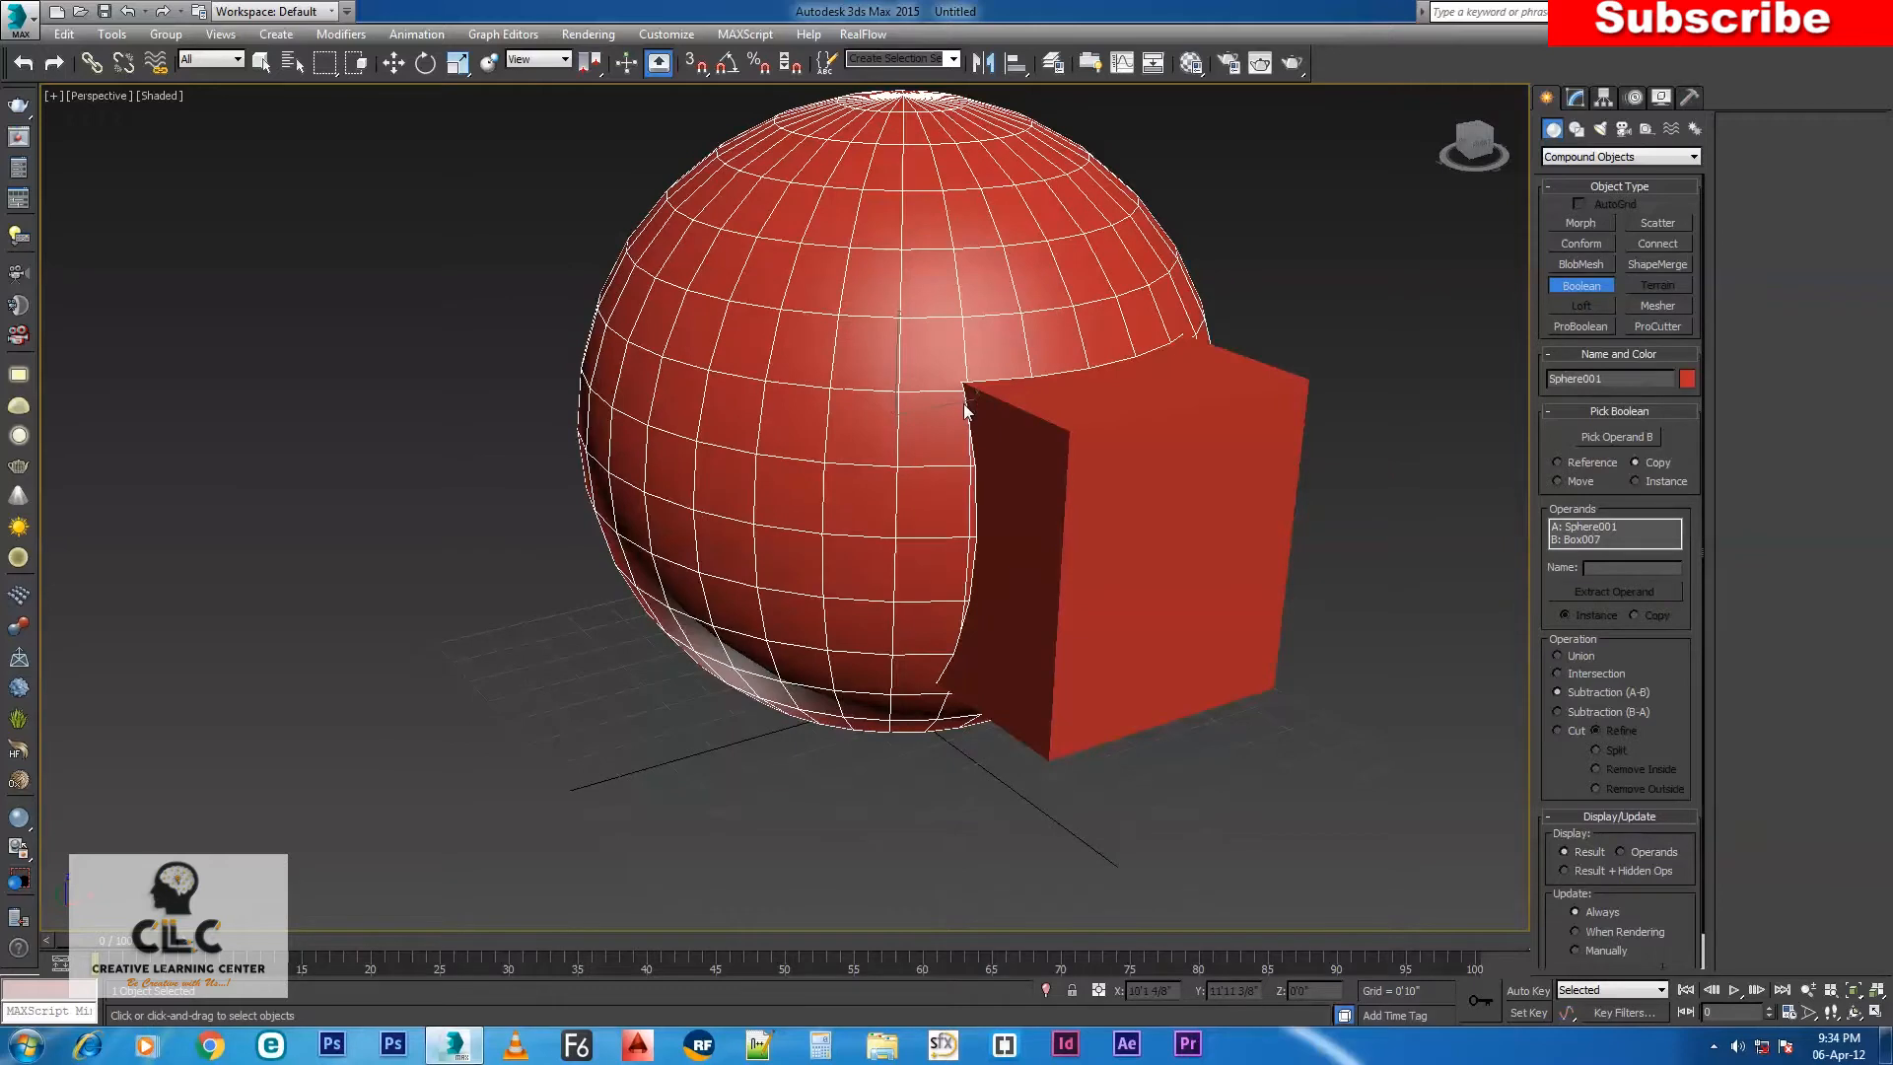
Move the original box away from the sphere to expose the recess.
{"action": "scroll", "coordinate": [964, 409], "scroll_direction": "down", "scroll_amount": 2}
{"action": "middle_click_drag", "start_coordinate": [964, 552], "coordinate": [964, 603]}
{"action": "middle_click_drag", "start_coordinate": [1039, 524], "coordinate": [1018, 592]}
{"action": "key", "text": "w"}
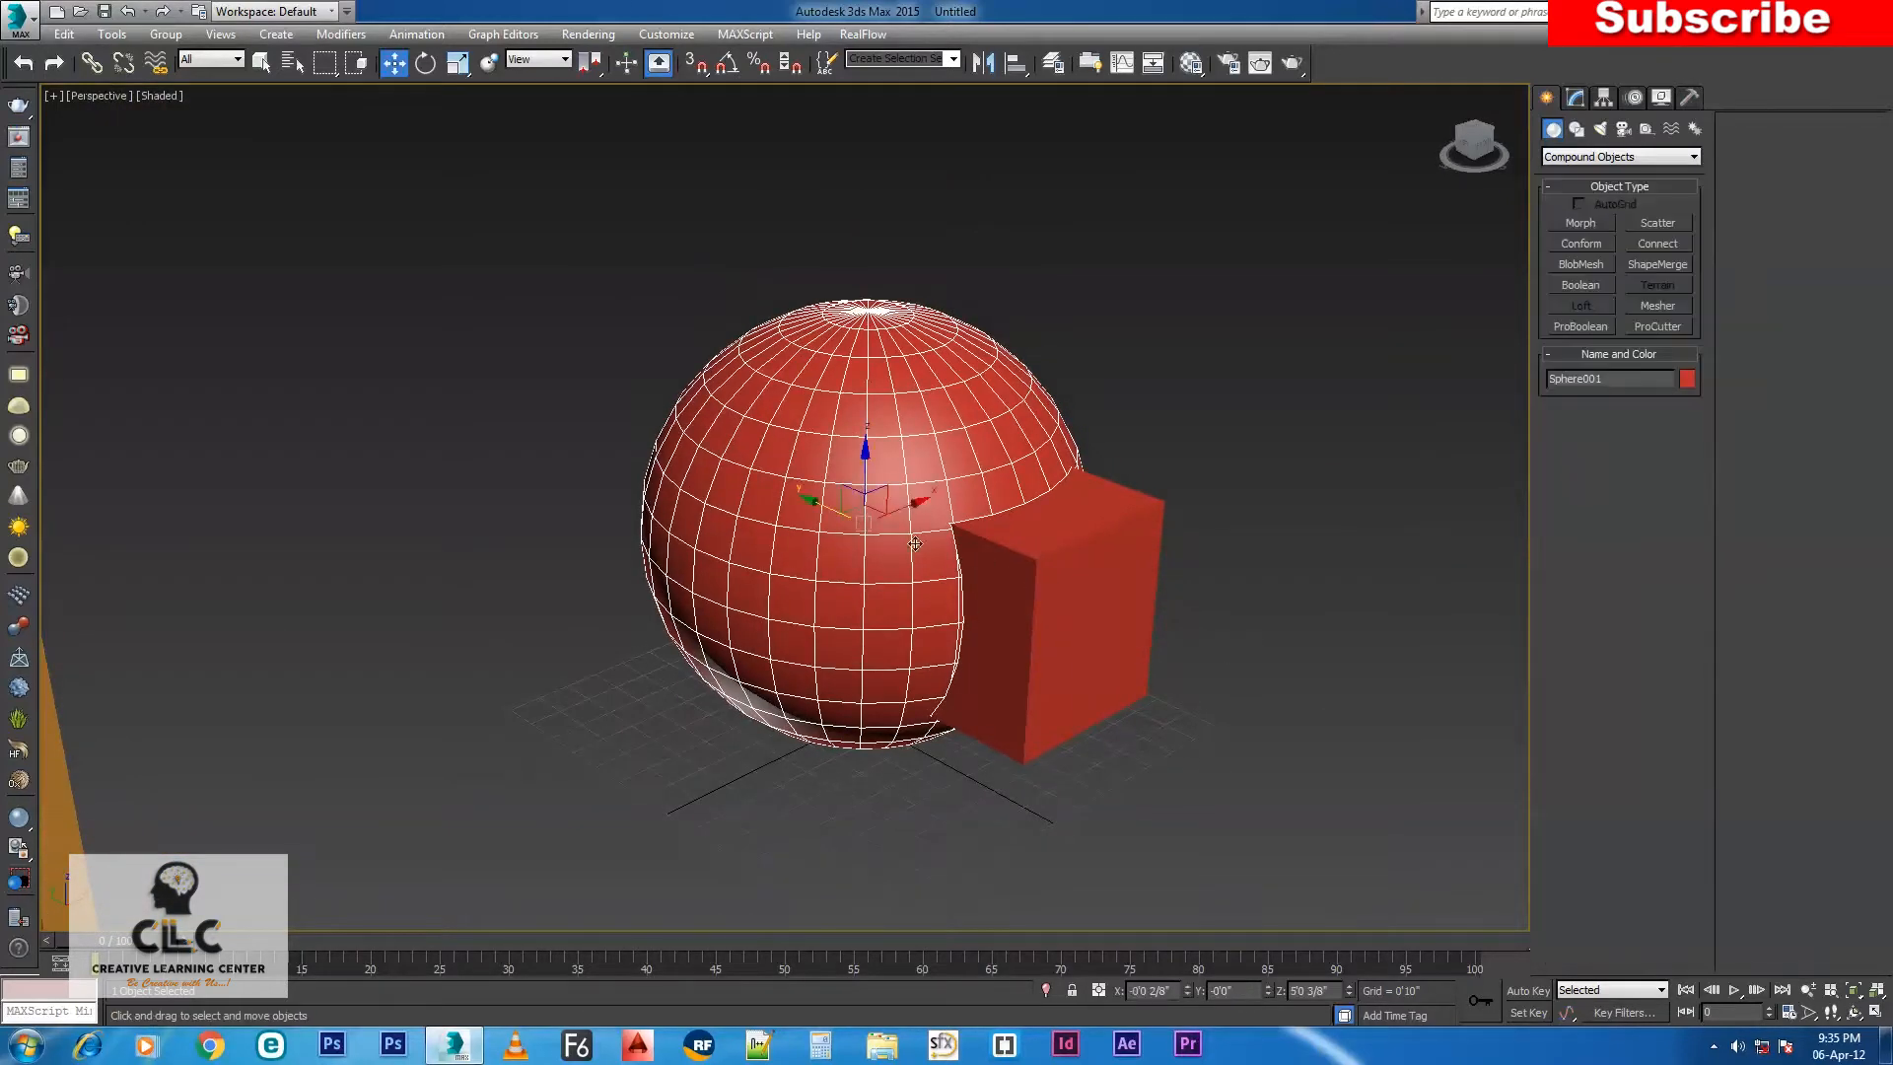
{"action": "left_click", "coordinate": [1035, 581]}
{"action": "left_click_drag", "start_coordinate": [954, 667], "coordinate": [674, 533]}
{"action": "middle_click_drag", "start_coordinate": [1260, 557], "coordinate": [930, 506], "text": "alt"}
{"action": "scroll", "coordinate": [931, 506], "scroll_direction": "up", "scroll_amount": 3}
{"action": "middle_click_drag", "start_coordinate": [1063, 570], "coordinate": [1008, 595], "text": "alt"}
Join the sphere and the embedded box with a Boolean Union in Move mode.
{"action": "left_click", "coordinate": [759, 386]}
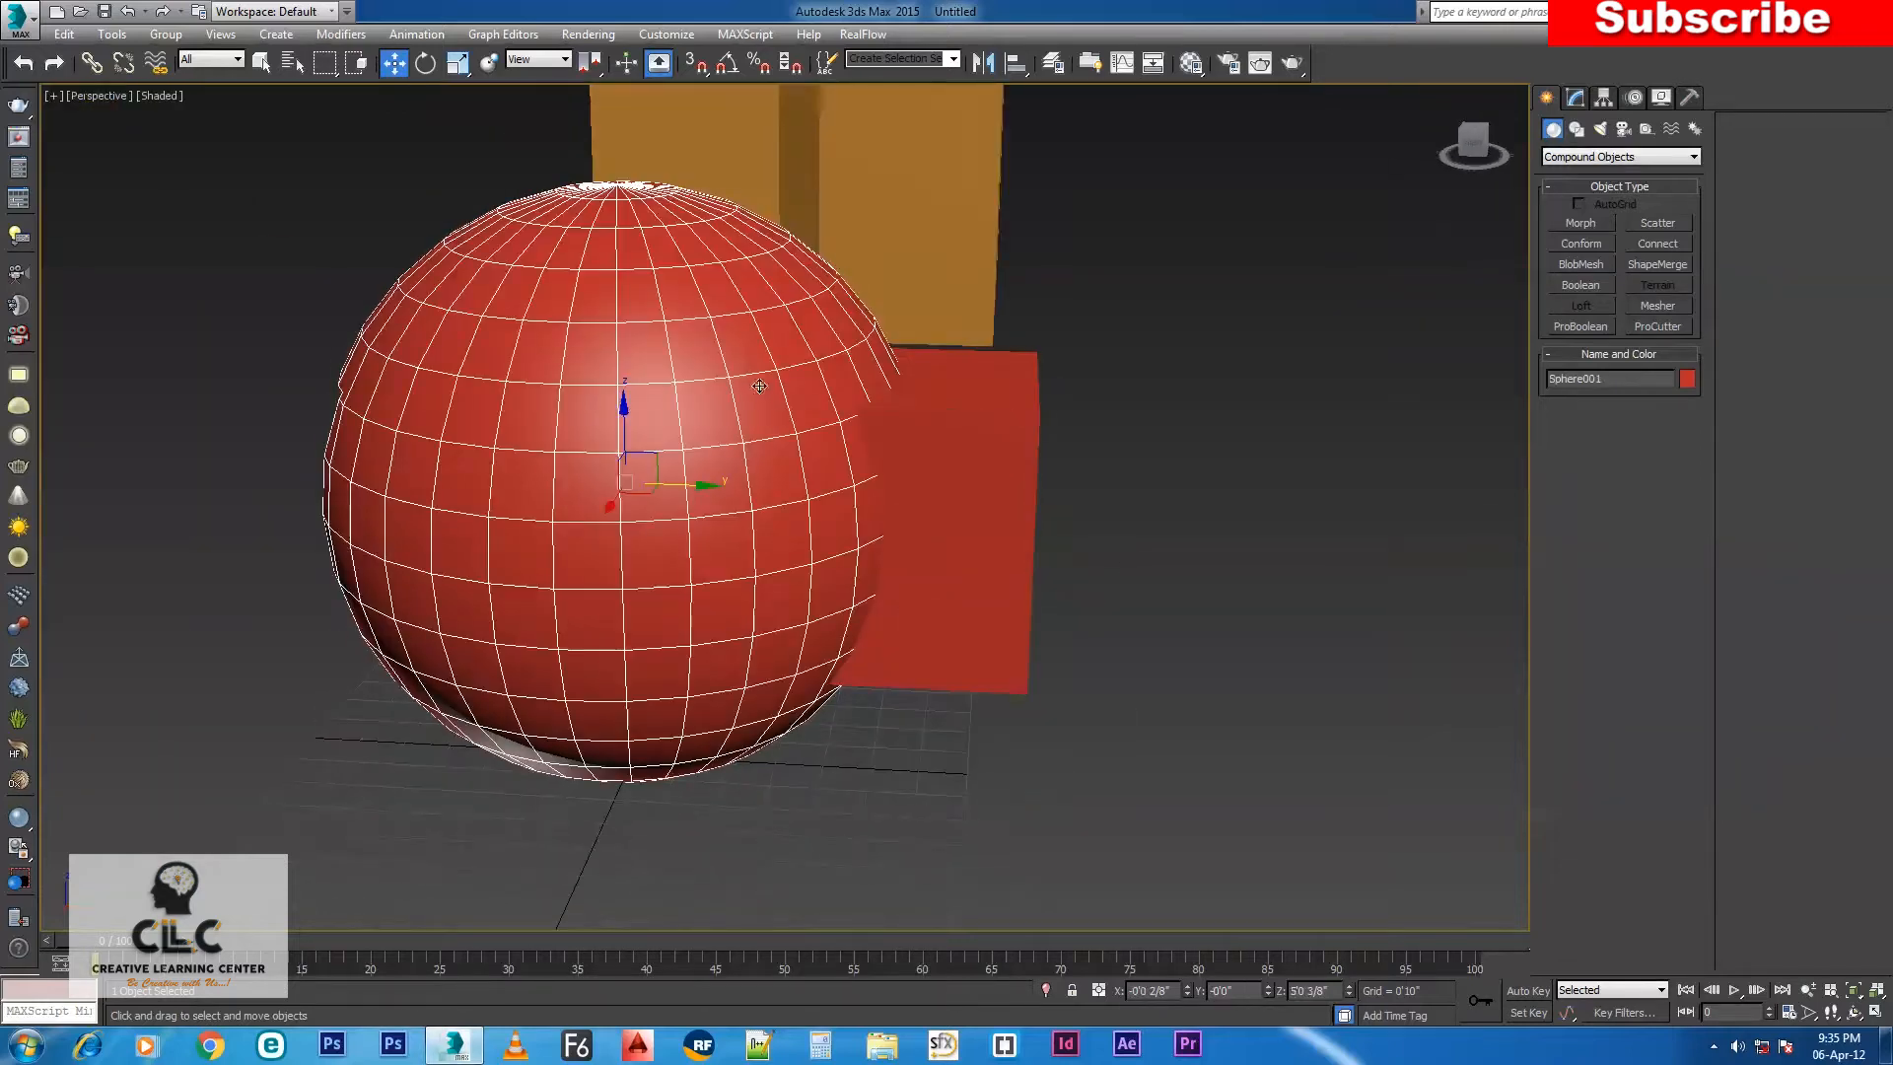
{"action": "left_click", "coordinate": [1580, 285]}
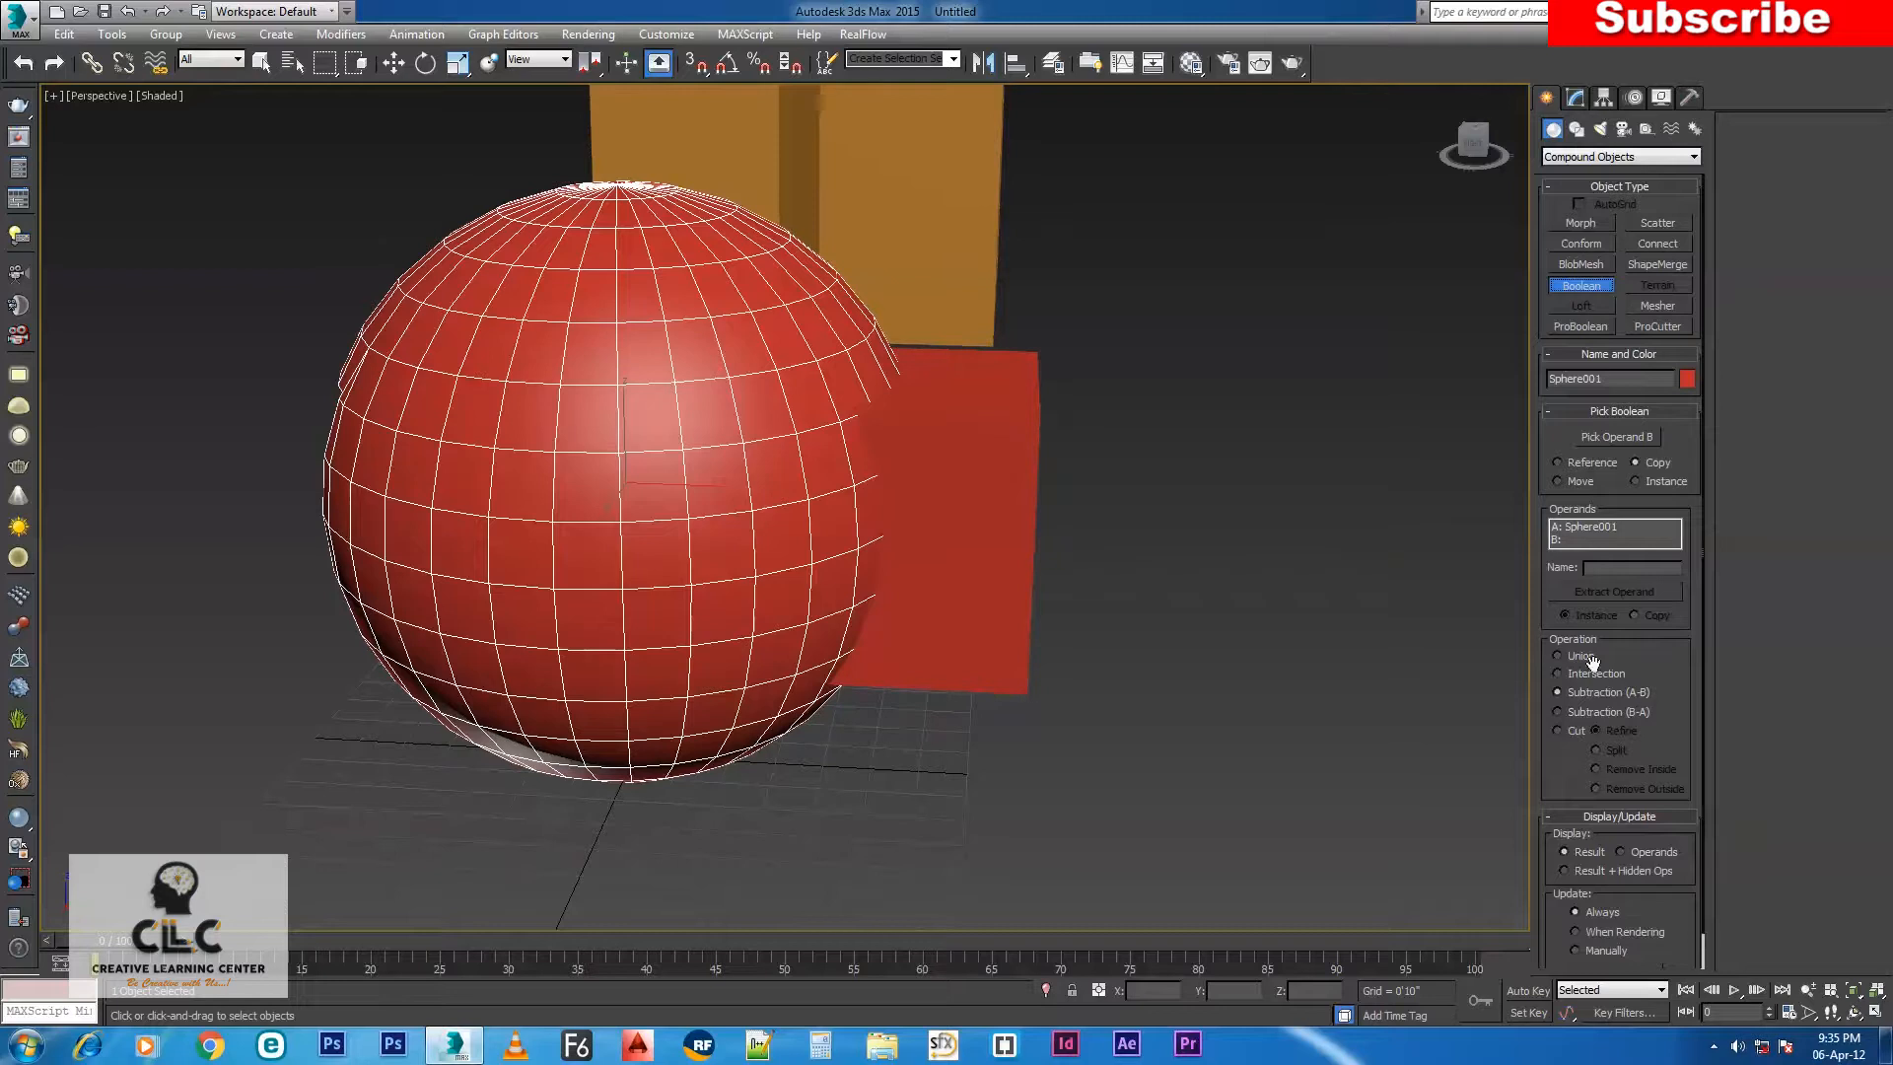
{"action": "left_click", "coordinate": [1621, 437]}
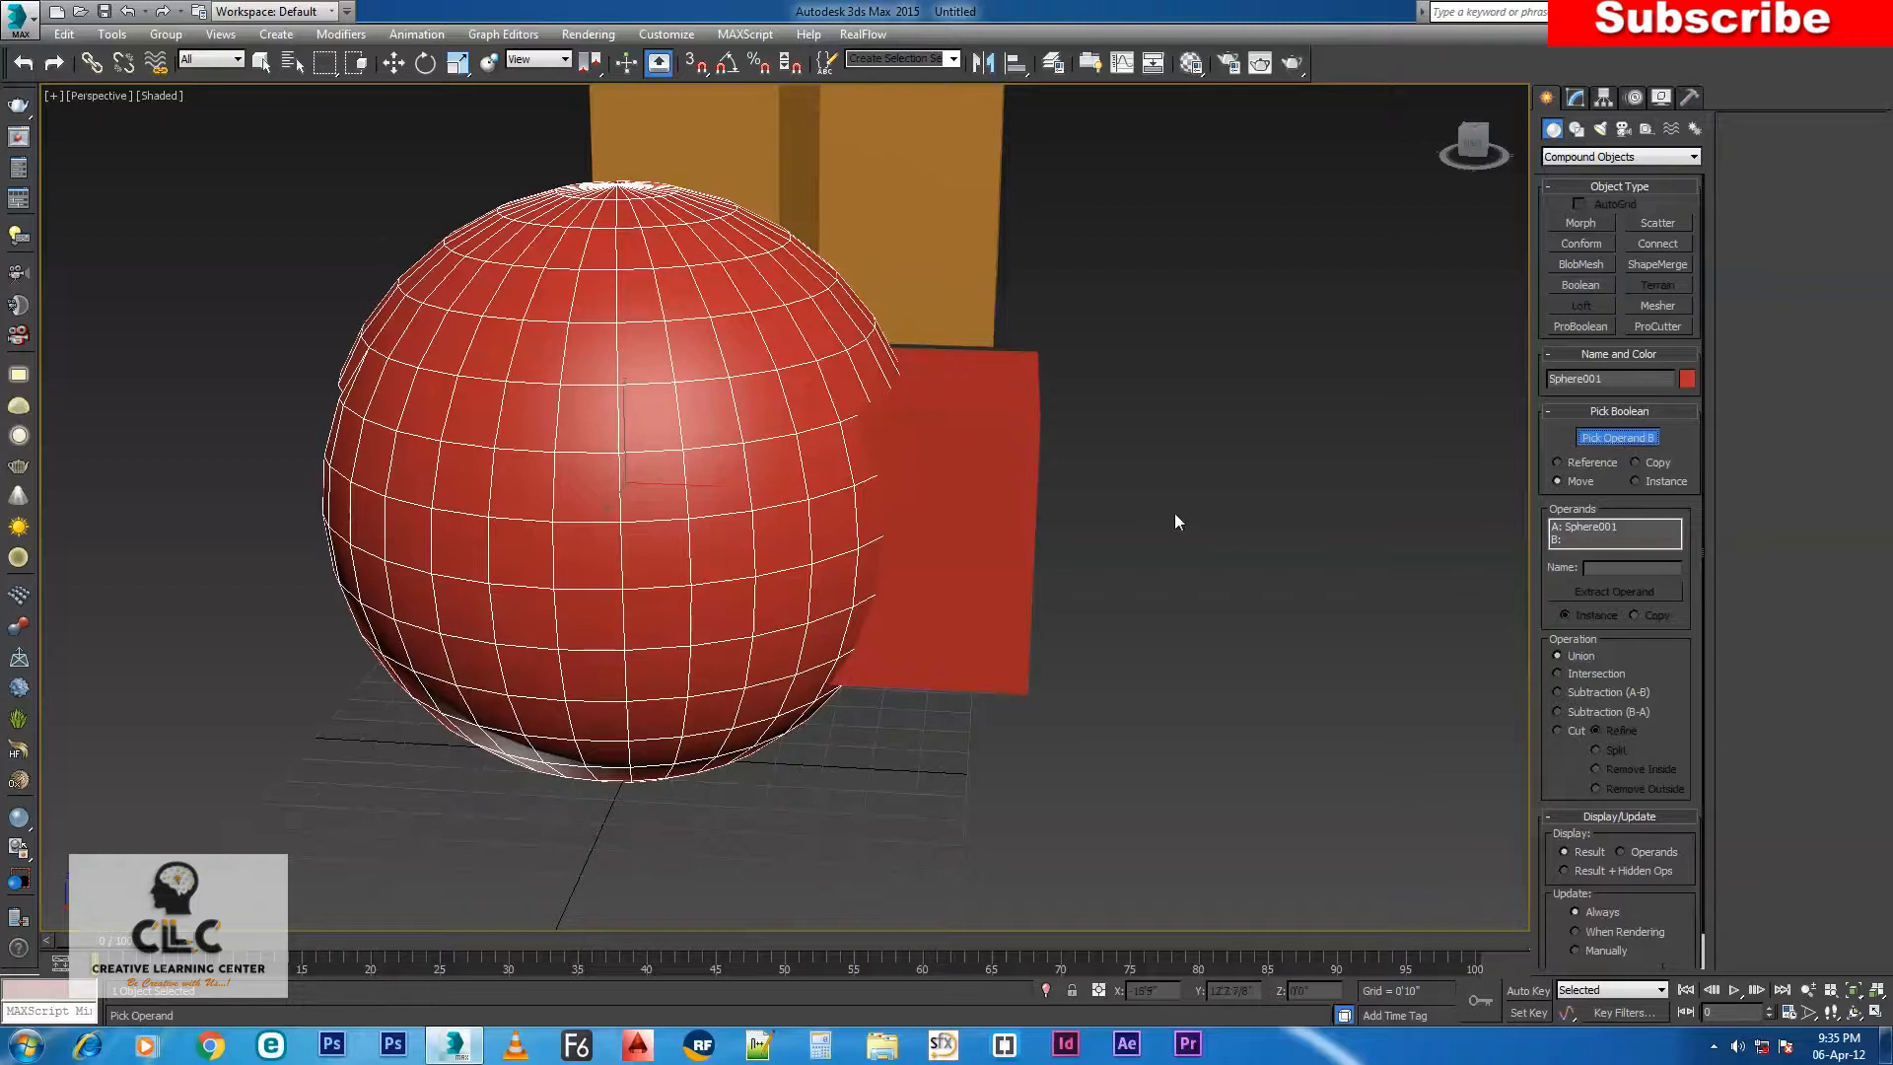
{"action": "left_click", "coordinate": [965, 450]}
{"action": "middle_click_drag", "start_coordinate": [965, 450], "coordinate": [897, 409], "text": "alt"}
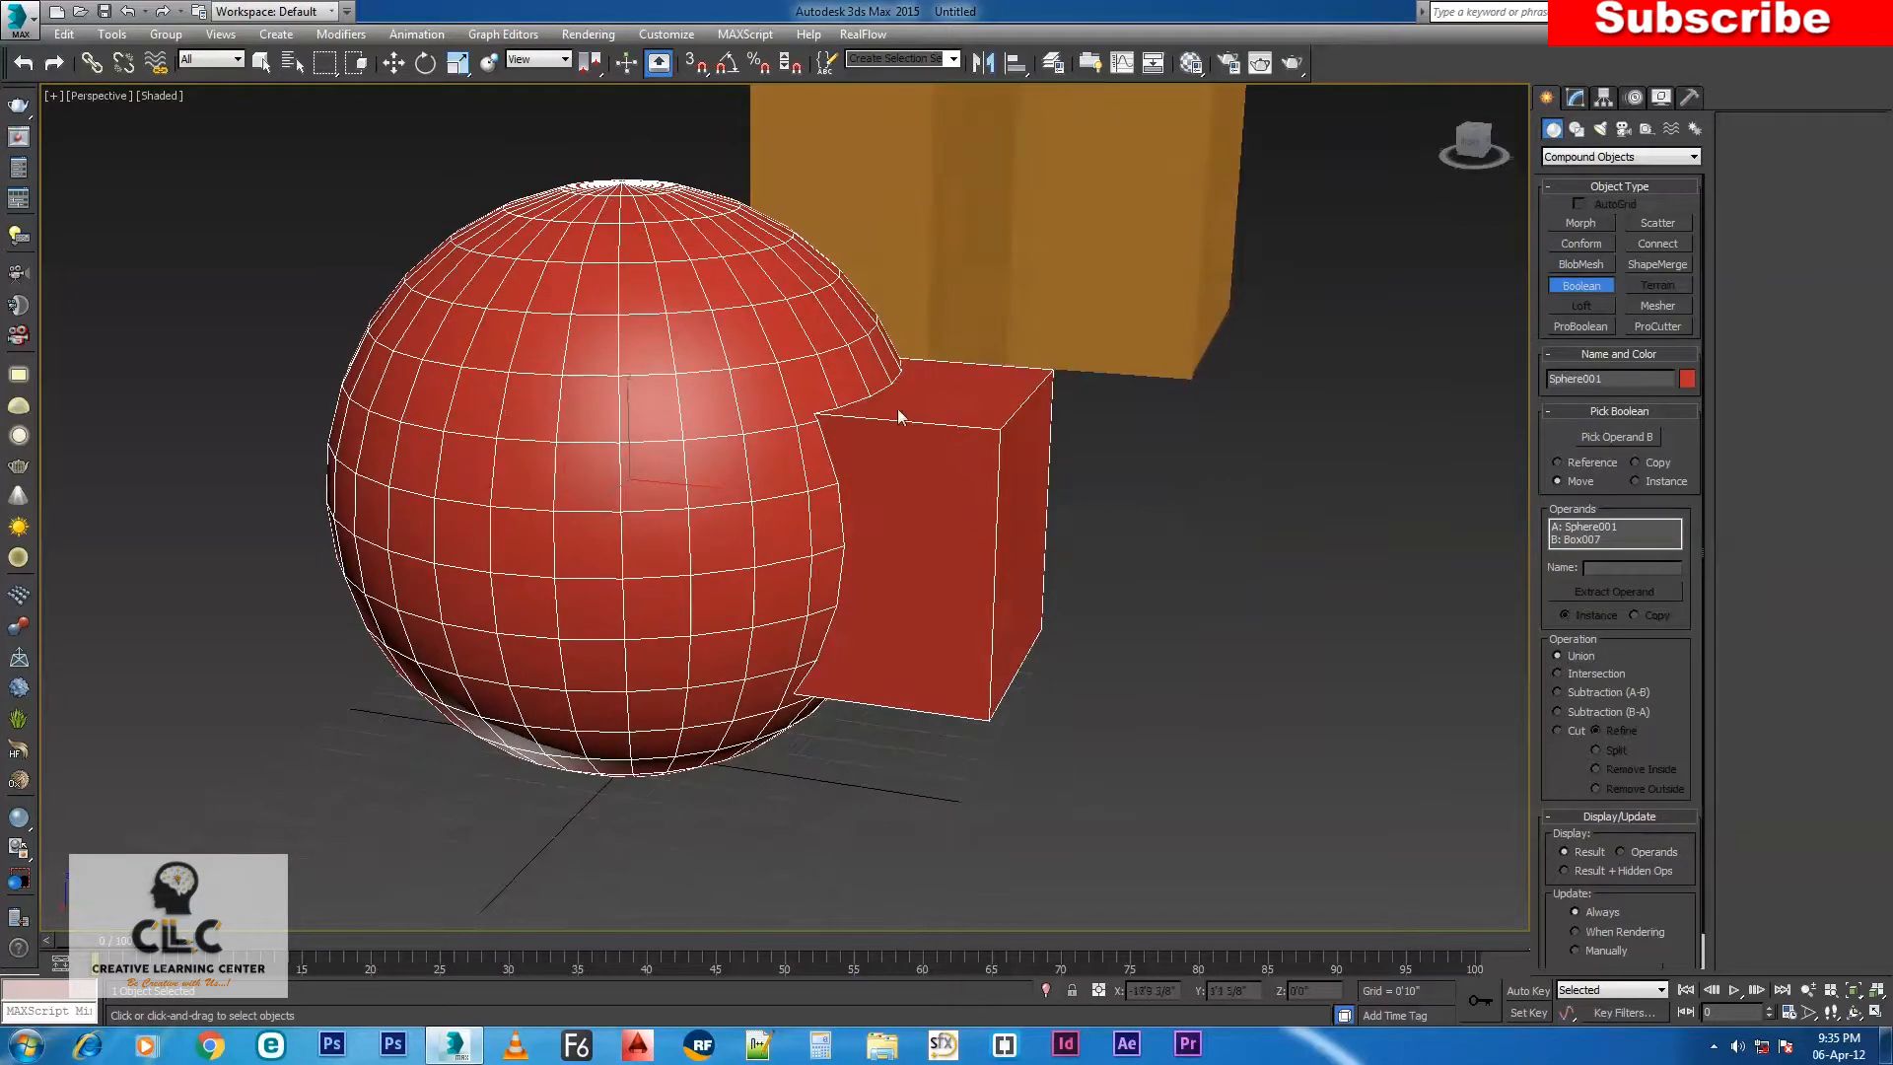
Move the united sphere and box sideways, and undo both the move and the union.
{"action": "left_click", "coordinate": [393, 63]}
{"action": "left_click_drag", "start_coordinate": [701, 496], "coordinate": [782, 490]}
{"action": "key", "text": "ctrl+z"}
{"action": "key", "text": "ctrl+z"}
Reduce the sphere and box to their overlapping volume with a Boolean Intersection in Move mode.
{"action": "middle_click_drag", "start_coordinate": [1134, 560], "coordinate": [1056, 586], "text": "alt"}
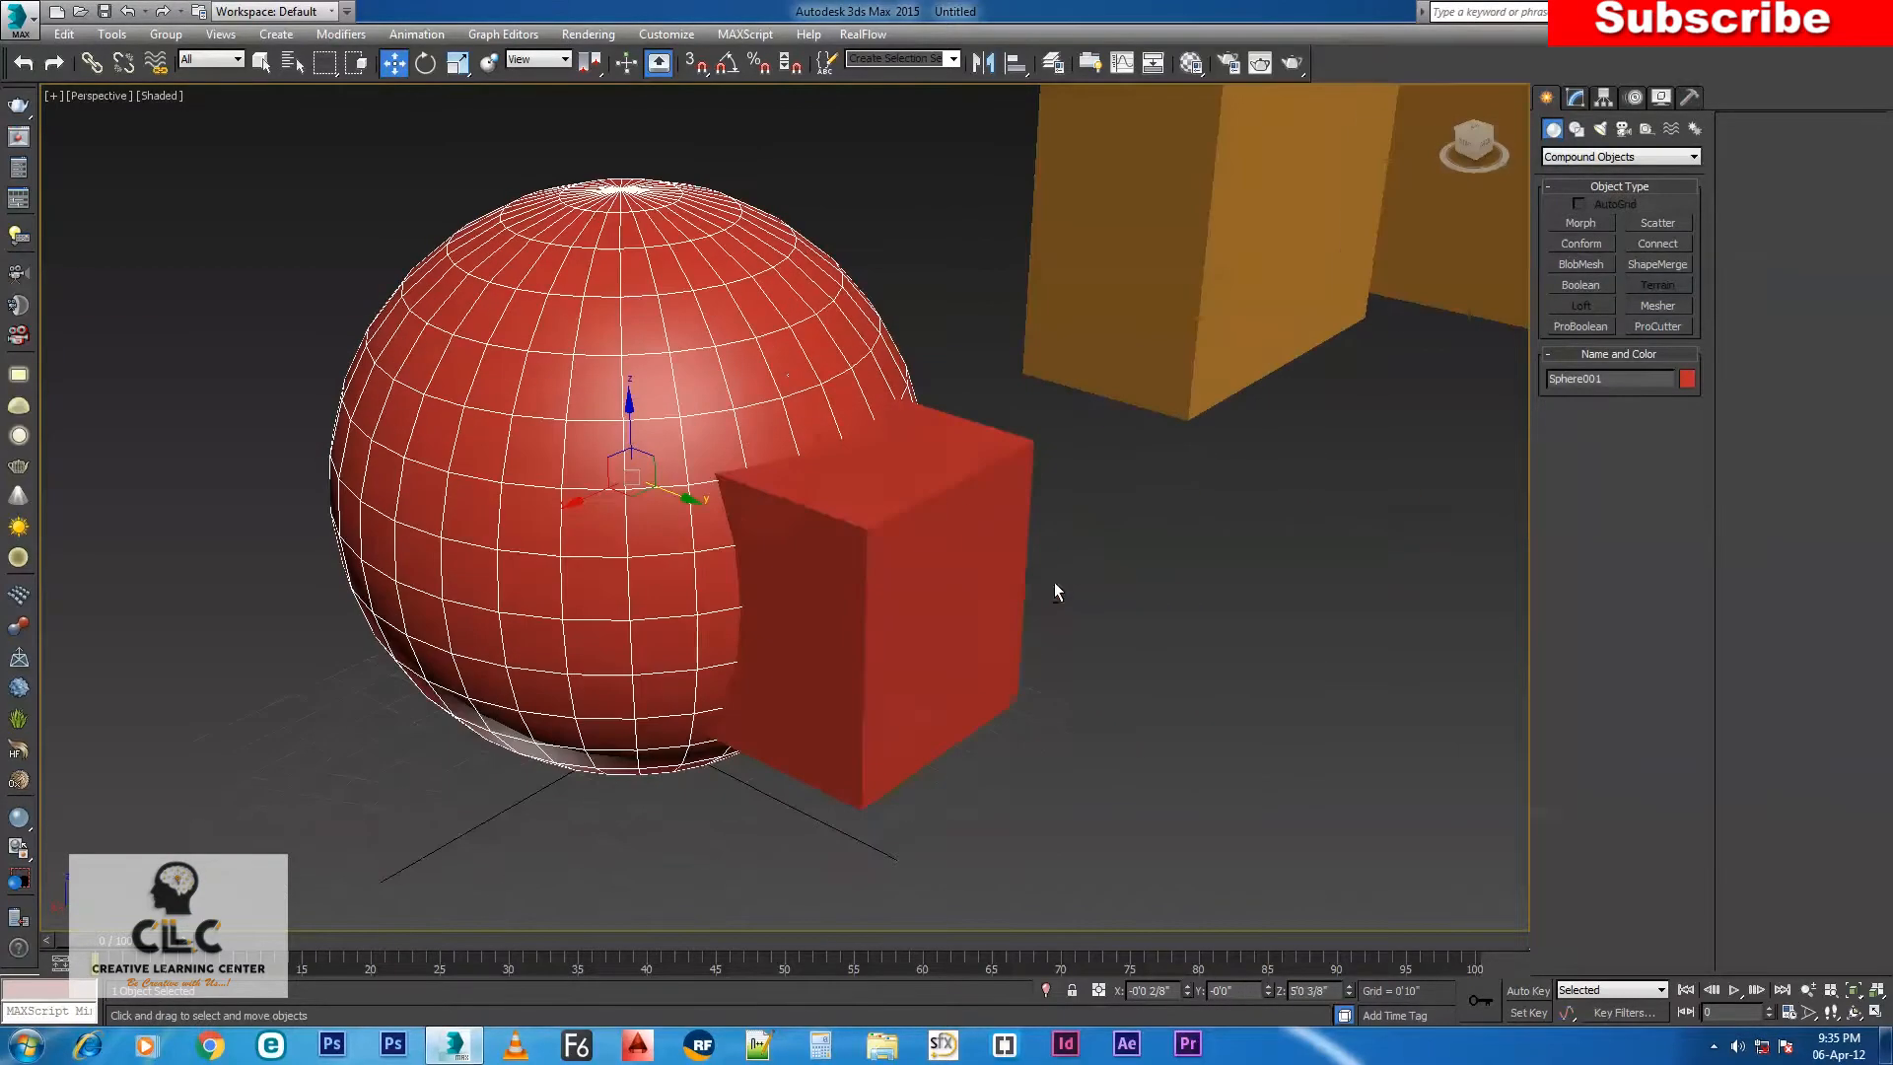
{"action": "middle_click_drag", "start_coordinate": [1047, 506], "coordinate": [1134, 472], "text": "alt"}
{"action": "left_click", "coordinate": [1580, 285]}
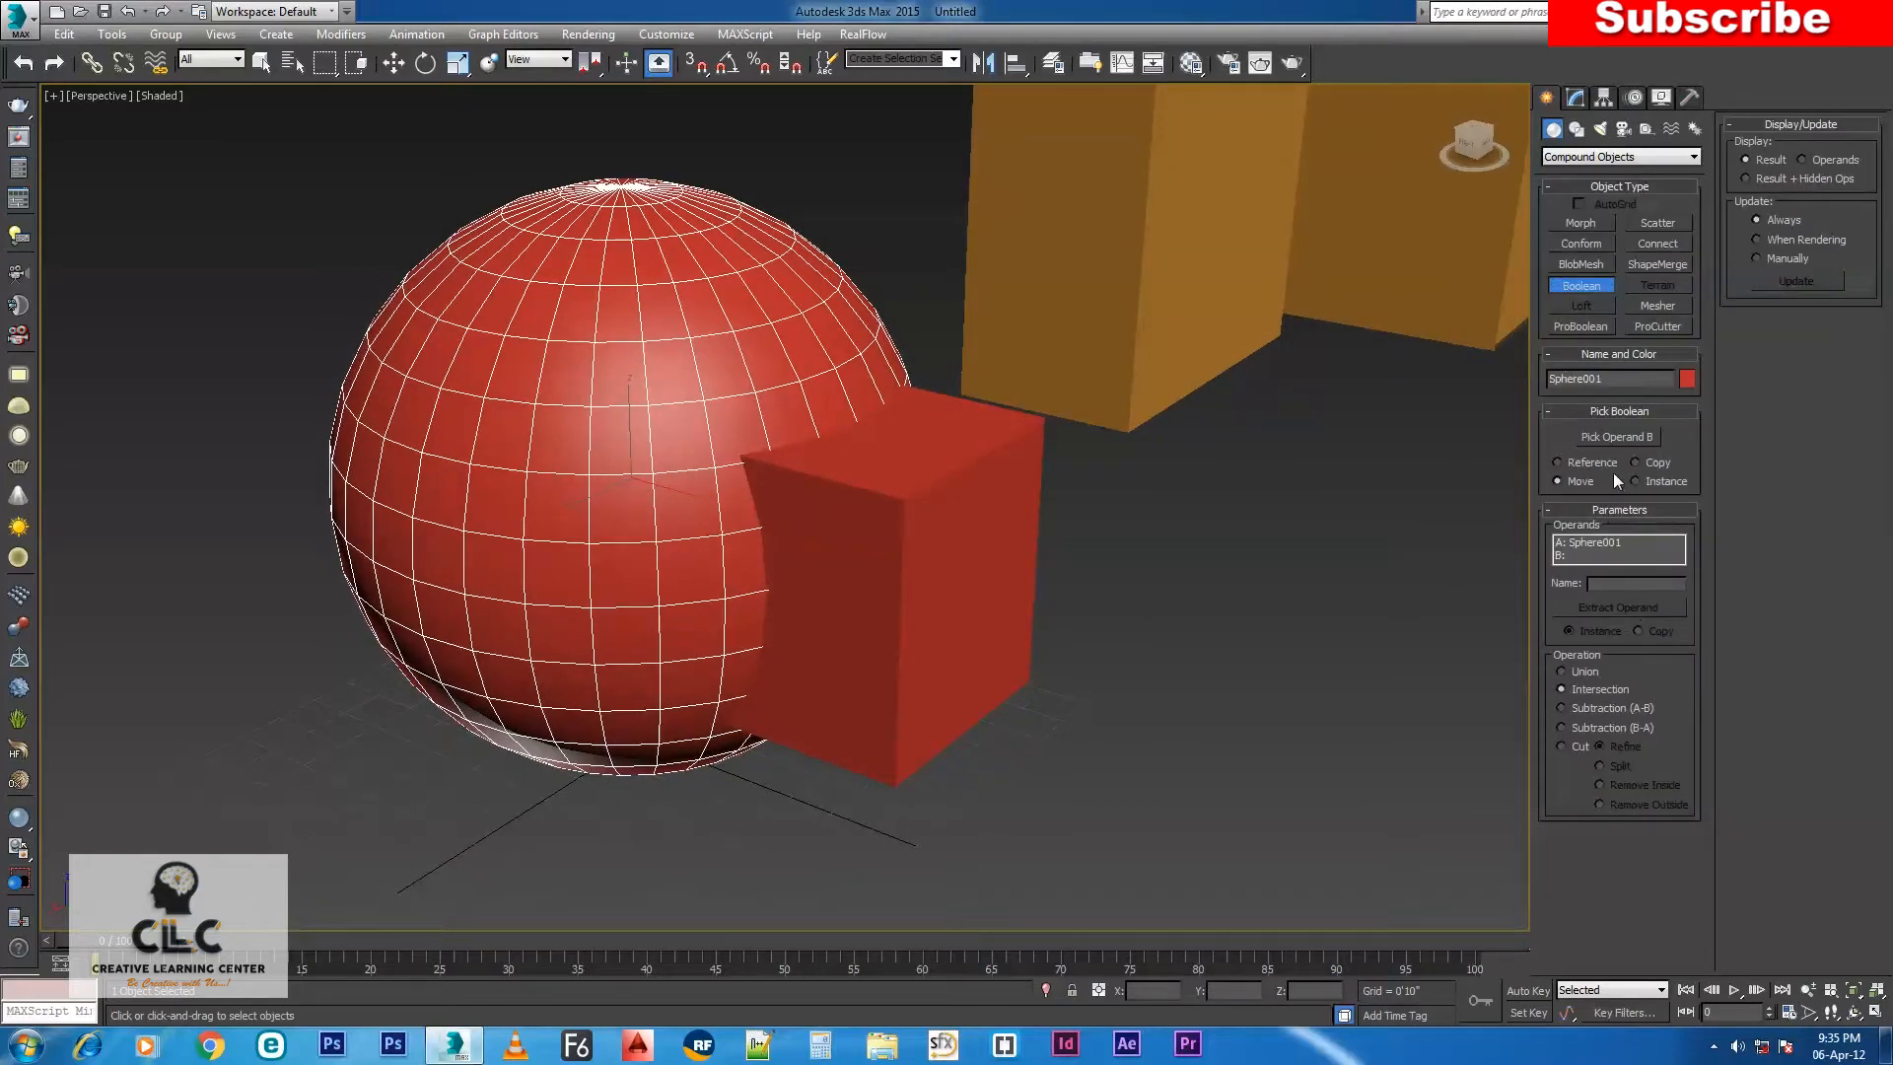
{"action": "left_click", "coordinate": [1612, 433]}
{"action": "left_click", "coordinate": [950, 496]}
{"action": "middle_click_drag", "start_coordinate": [924, 546], "coordinate": [876, 549], "text": "alt"}
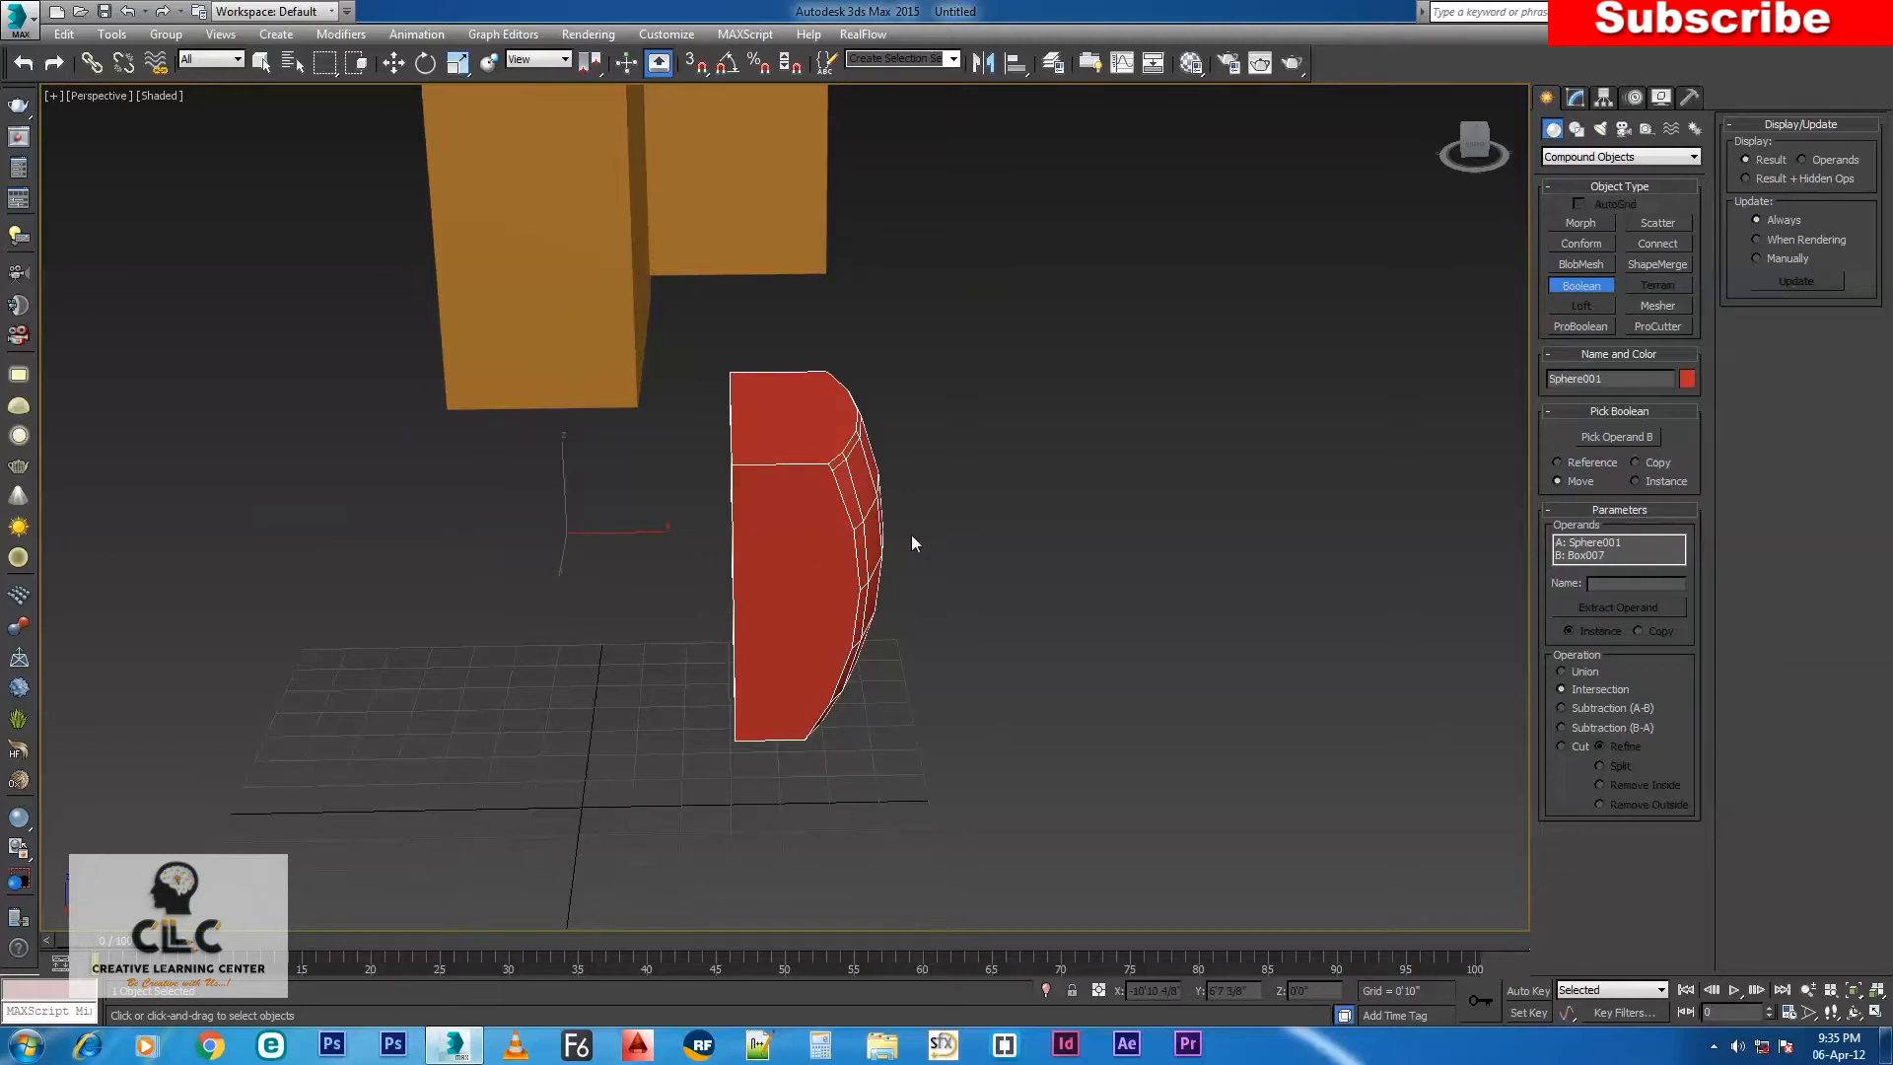
Undo the intersection and cut the box out of the sphere with a Boolean Subtraction (A-B) in Move mode.
{"action": "key", "text": "ctrl+z"}
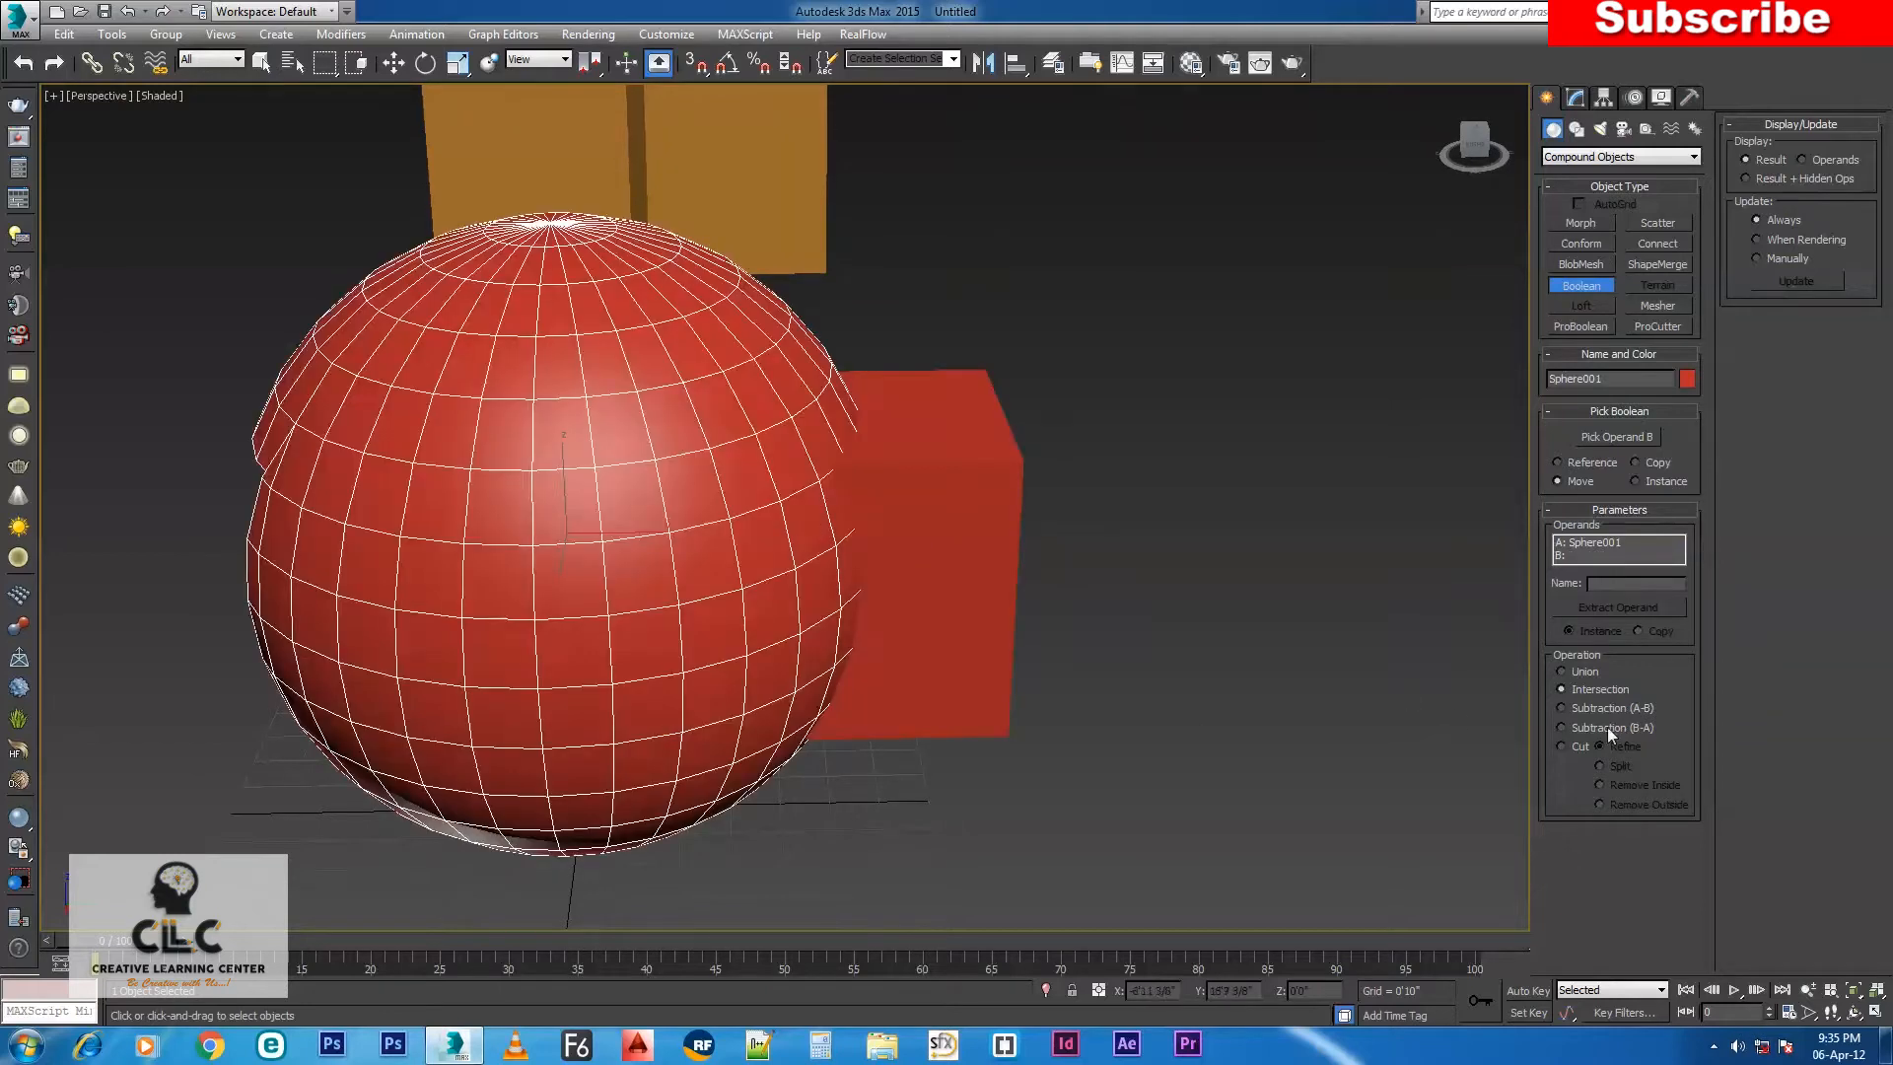
{"action": "middle_click_drag", "start_coordinate": [982, 771], "coordinate": [962, 761], "text": "alt"}
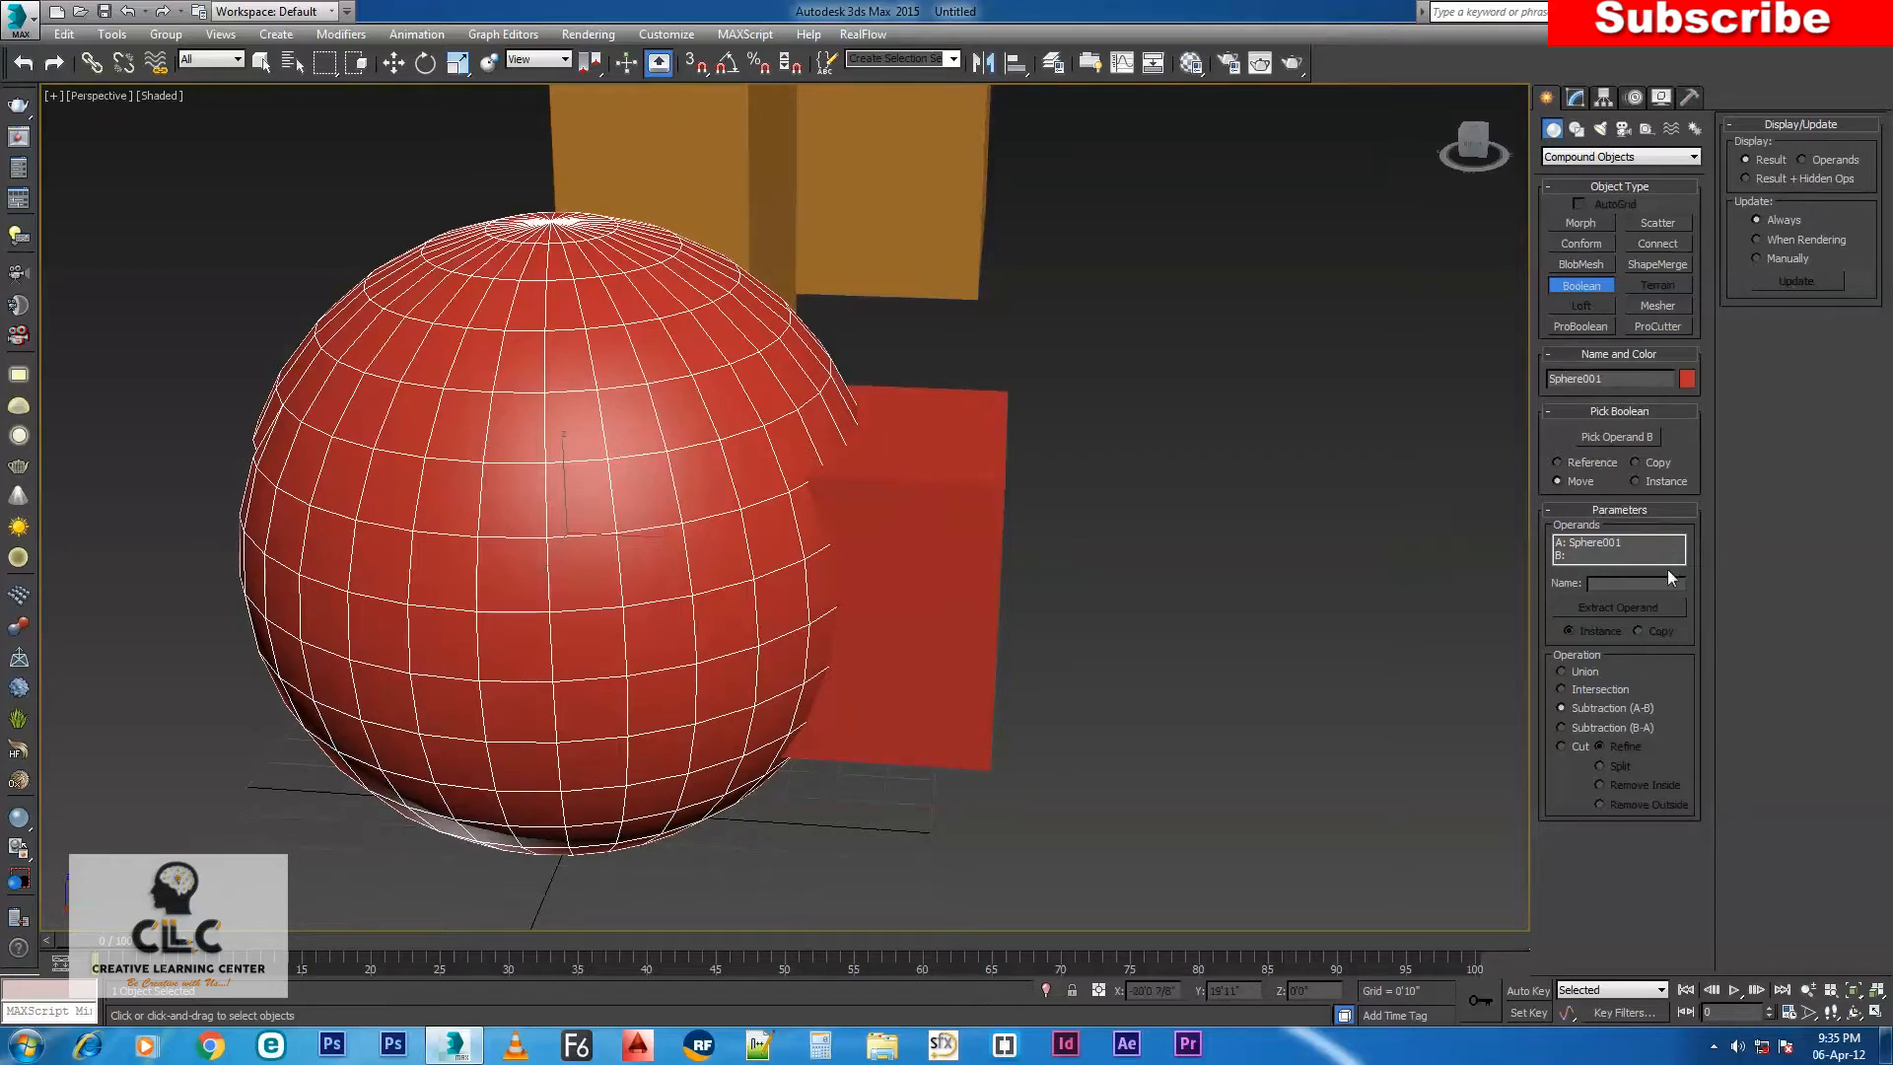
{"action": "left_click", "coordinate": [1615, 438]}
{"action": "left_click", "coordinate": [994, 488]}
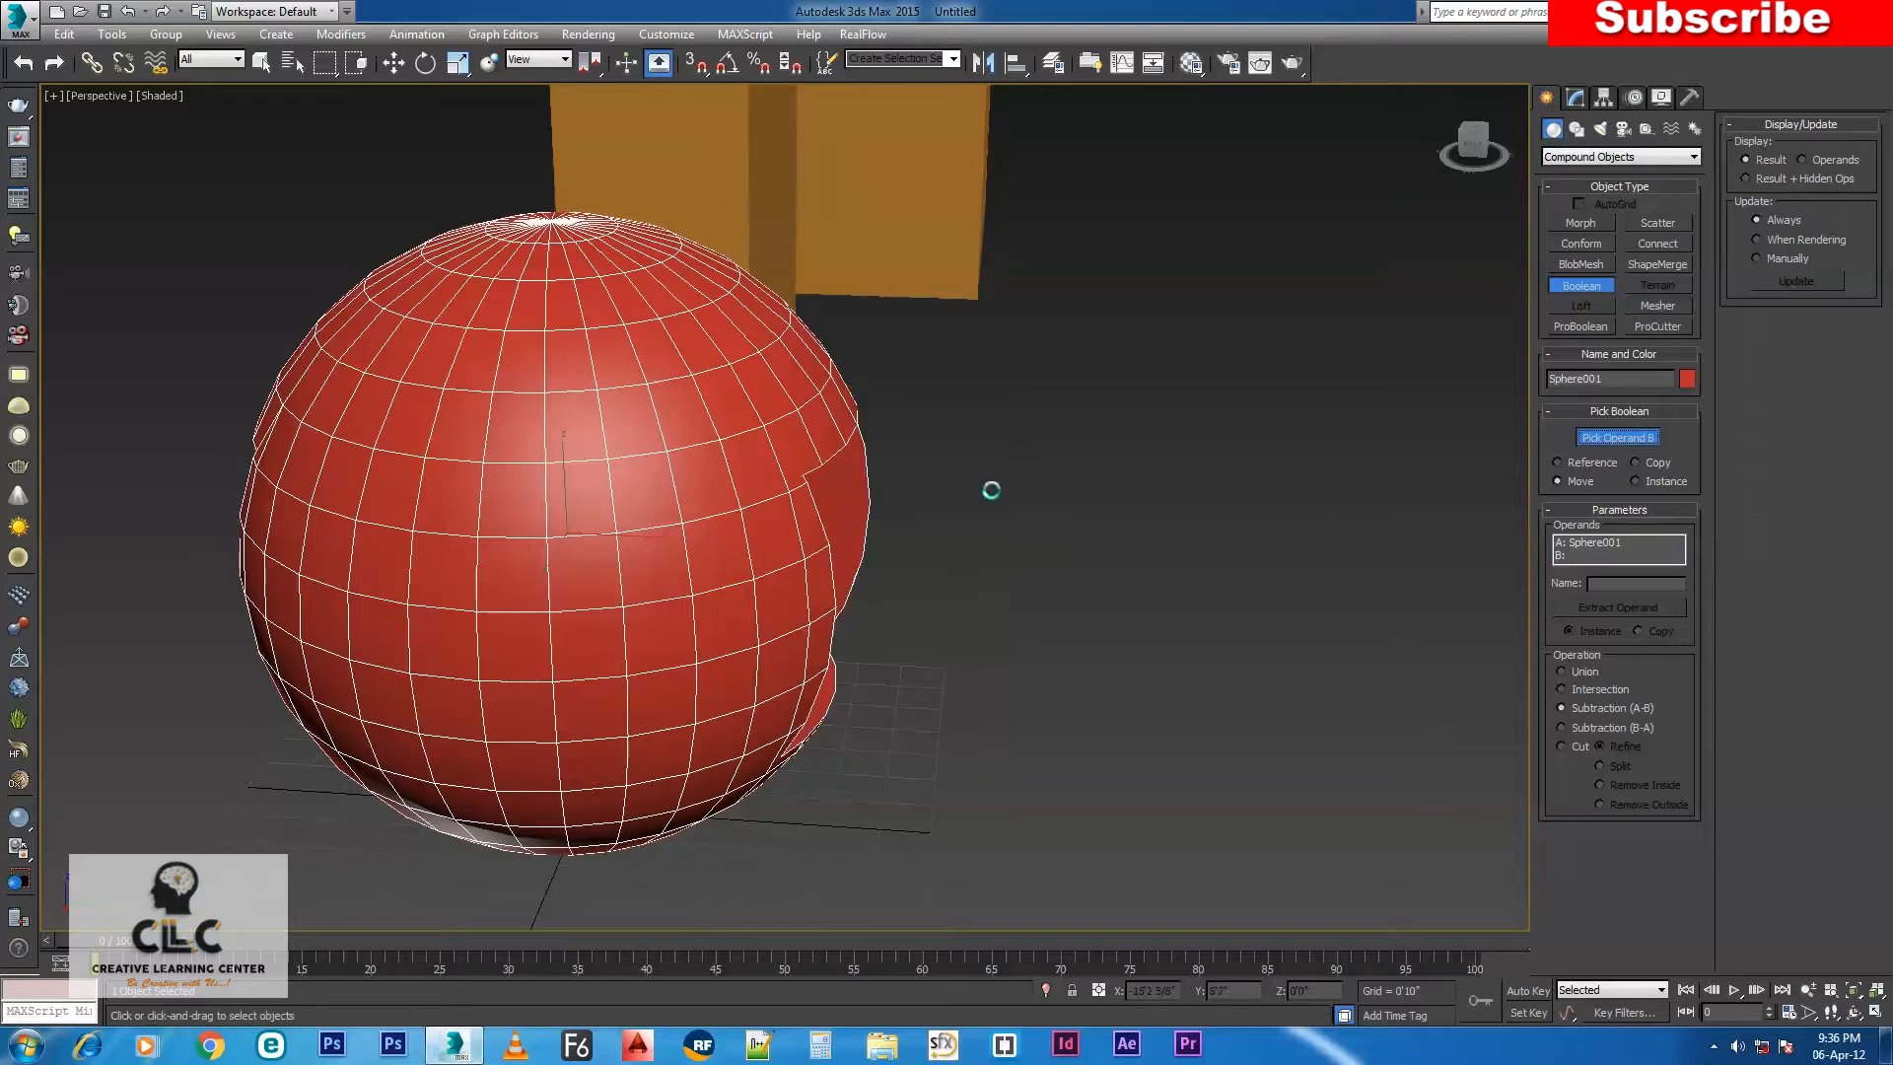
{"action": "middle_click_drag", "start_coordinate": [1044, 617], "coordinate": [995, 578], "text": "alt"}
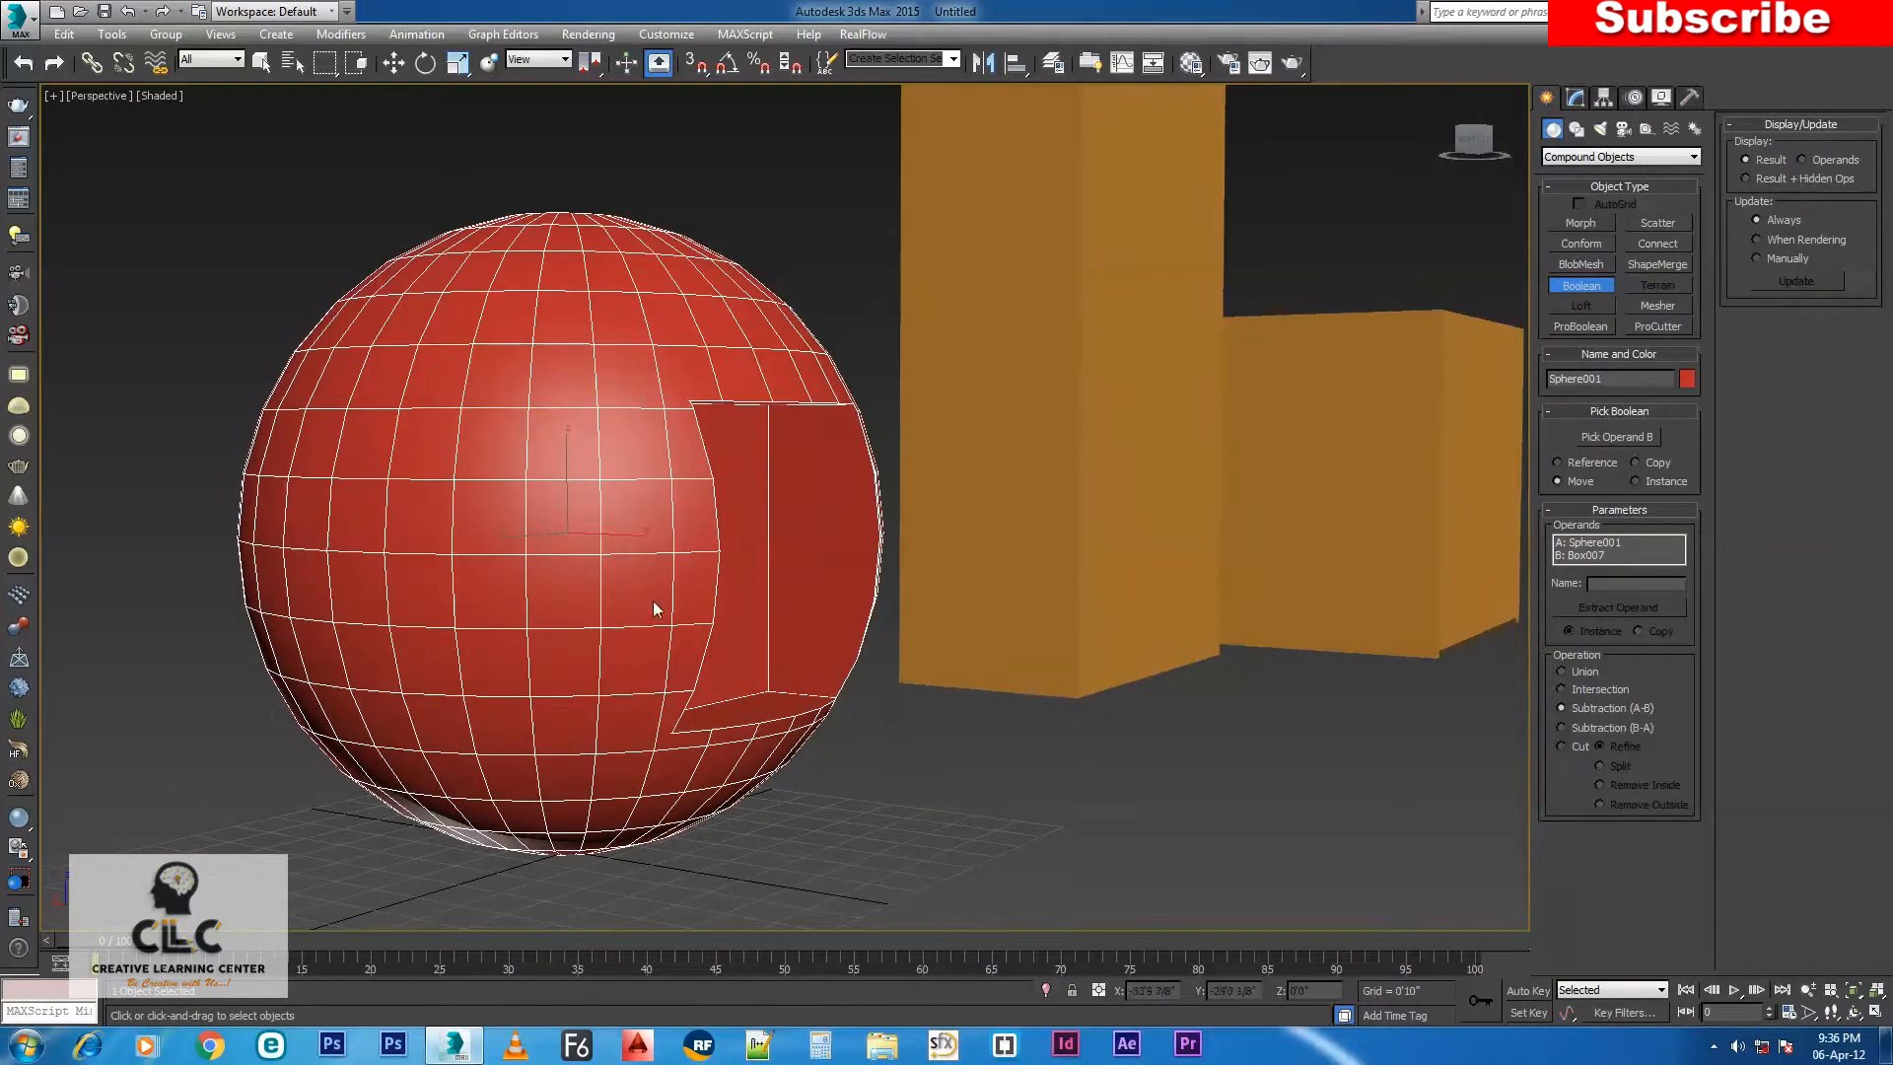
{"action": "scroll", "coordinate": [652, 604], "scroll_direction": "up", "scroll_amount": 3}
{"action": "scroll", "coordinate": [647, 605], "scroll_direction": "down", "scroll_amount": 4}
{"action": "middle_click_drag", "start_coordinate": [623, 564], "coordinate": [887, 503], "text": "alt"}
Draw a slim upright standard-primitive cylinder on the ground beside the recessed sphere.
{"action": "left_click", "coordinate": [1599, 156]}
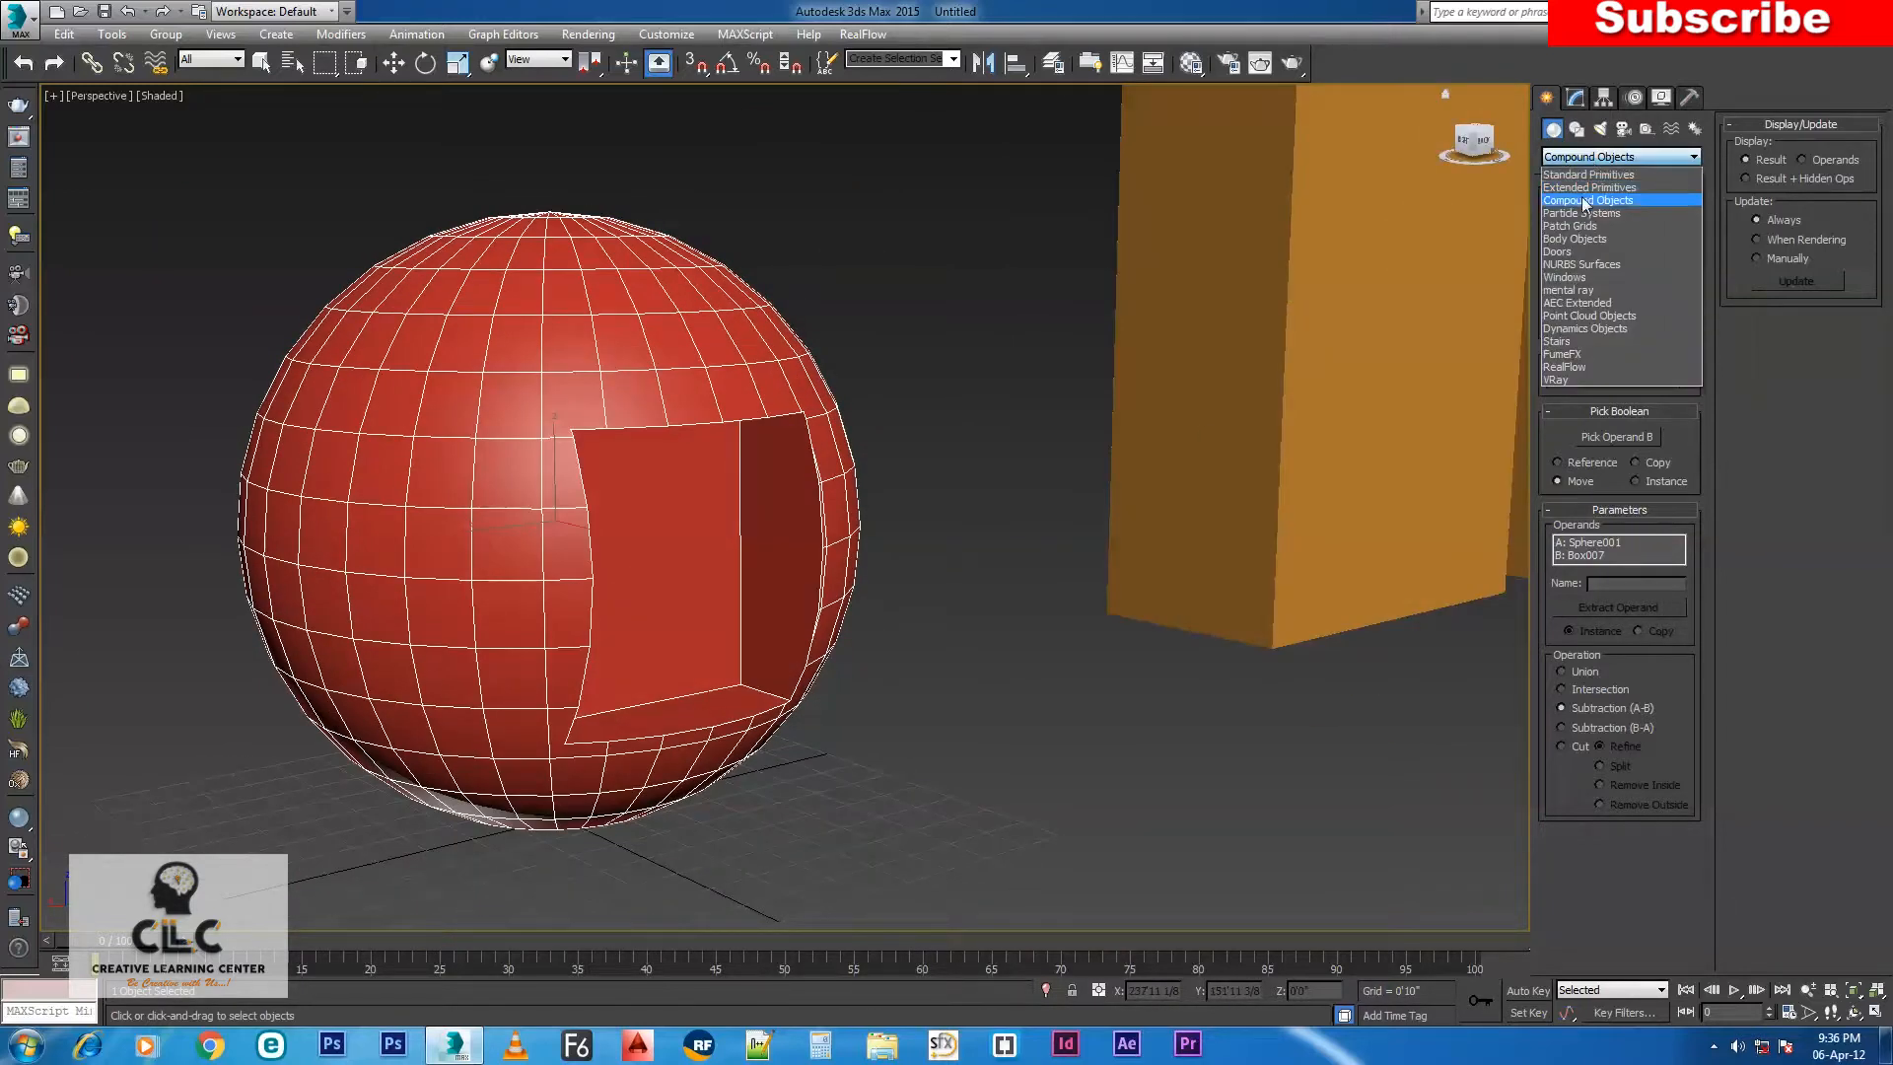
{"action": "left_click", "coordinate": [1585, 189]}
{"action": "left_click", "coordinate": [1592, 157]}
{"action": "left_click", "coordinate": [1582, 169]}
{"action": "left_click", "coordinate": [1563, 187]}
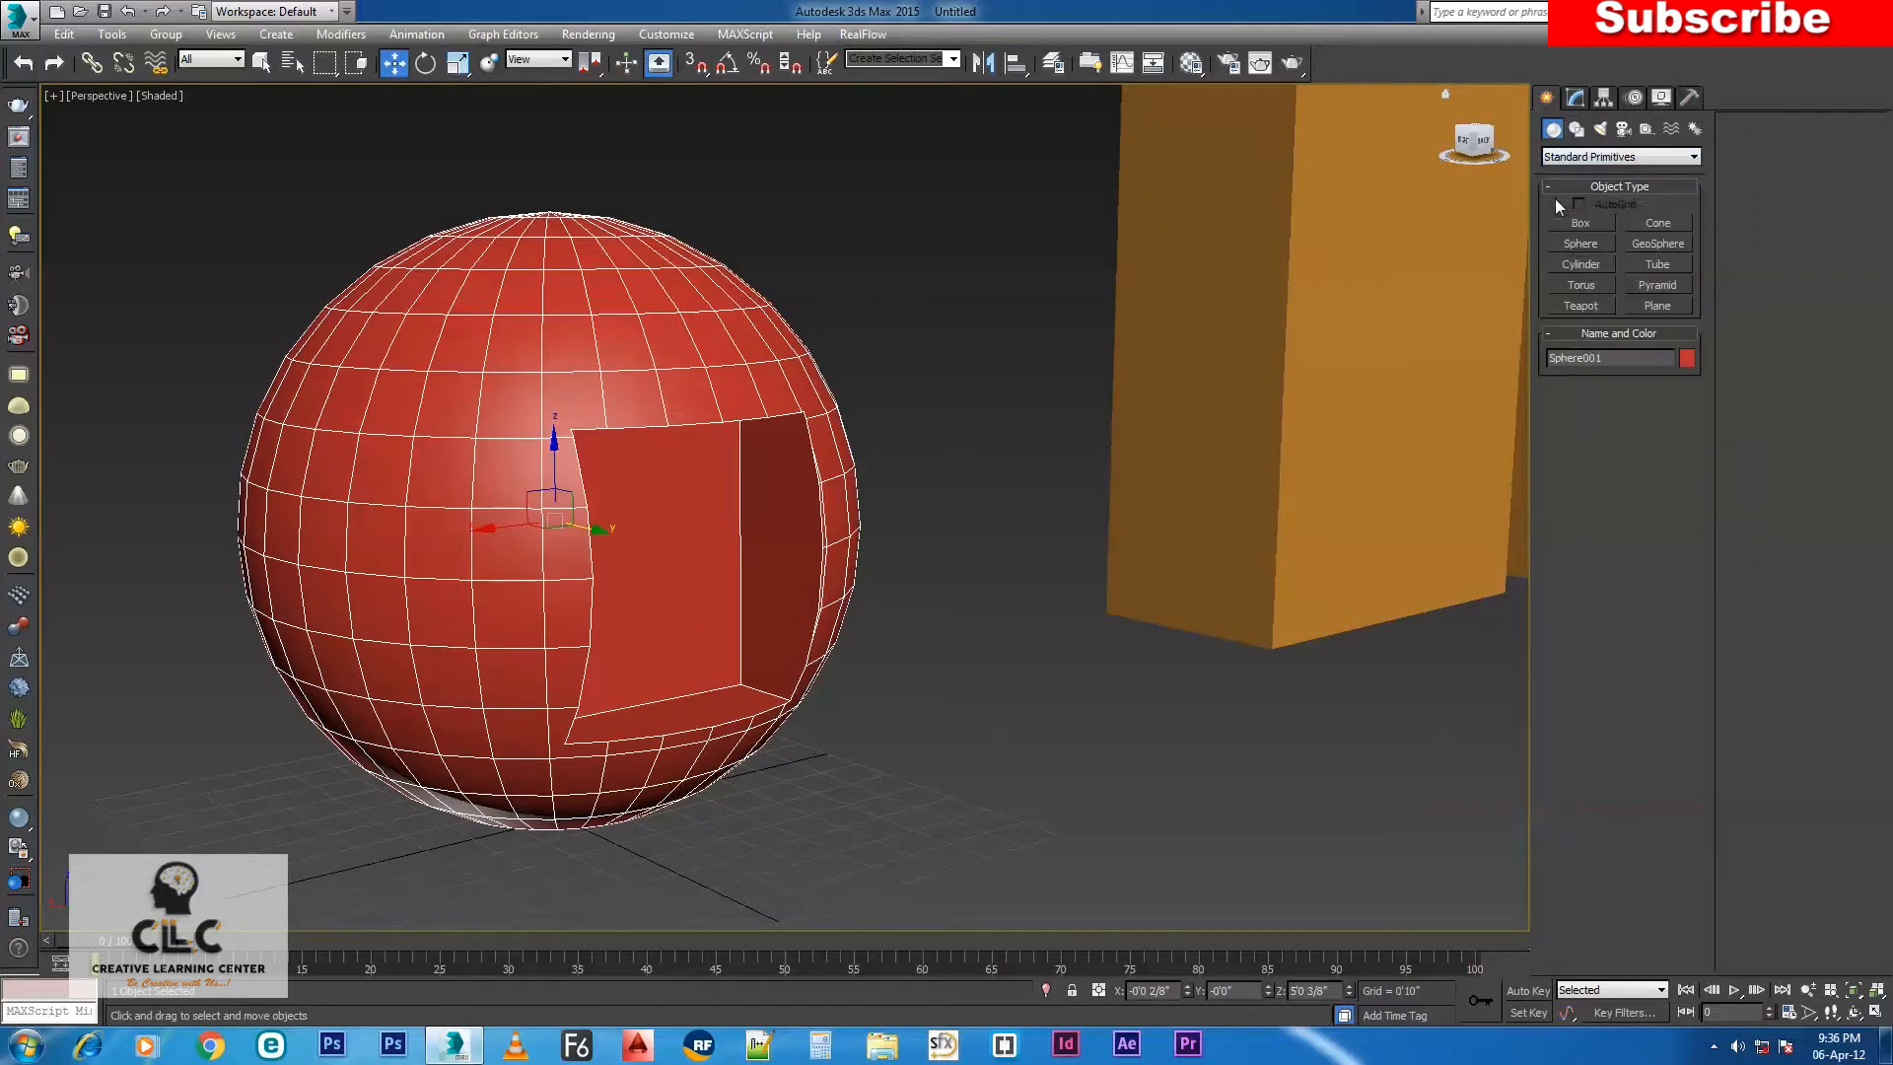
{"action": "left_click", "coordinate": [1582, 265]}
{"action": "middle_click_drag", "start_coordinate": [810, 743], "coordinate": [705, 727]}
{"action": "left_click_drag", "start_coordinate": [802, 844], "coordinate": [810, 832]}
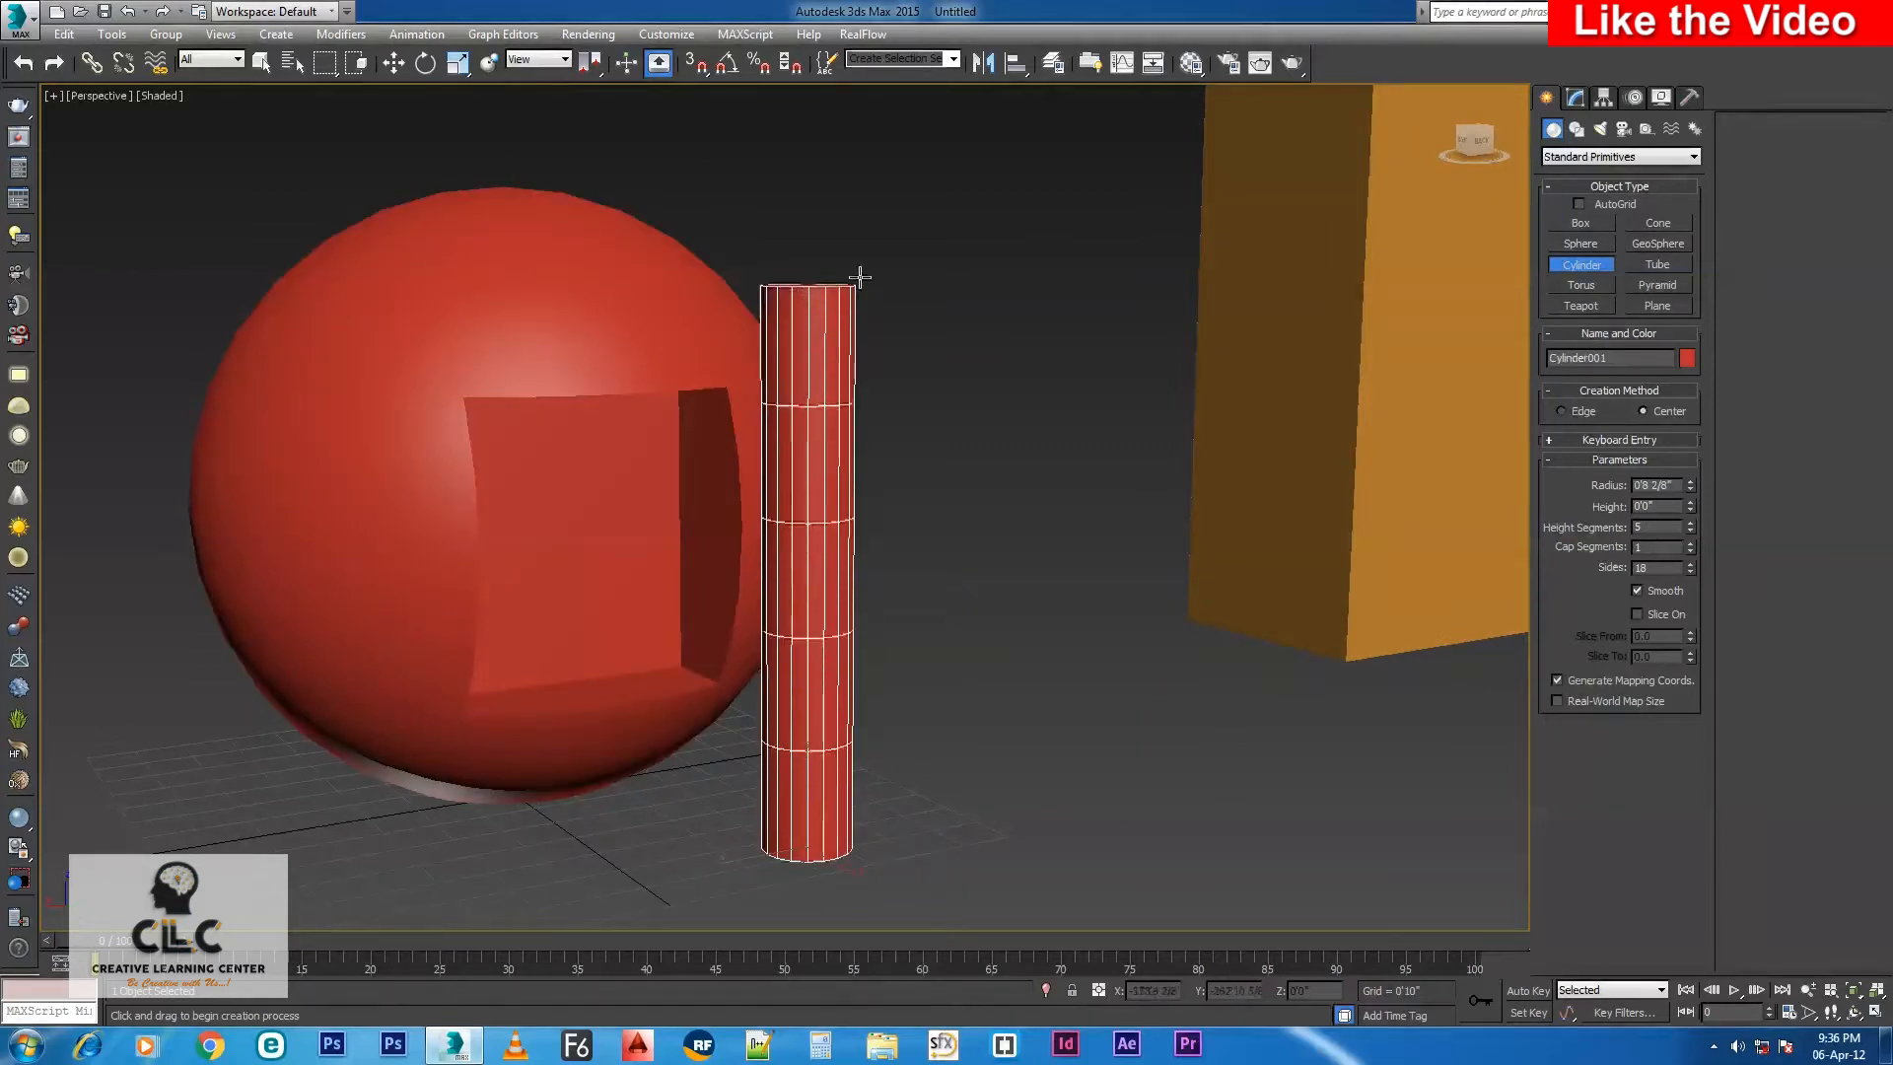
{"action": "left_click", "coordinate": [867, 179]}
Rotate the cylinder with angle snap enabled so it lies horizontally, its round end facing outward.
{"action": "key", "text": "e"}
{"action": "left_click", "coordinate": [727, 62]}
{"action": "left_click_drag", "start_coordinate": [858, 790], "coordinate": [800, 749]}
Raise the horizontal cylinder to the recess height and move it sideways so it passes through the recess's back wall.
{"action": "key", "text": "w"}
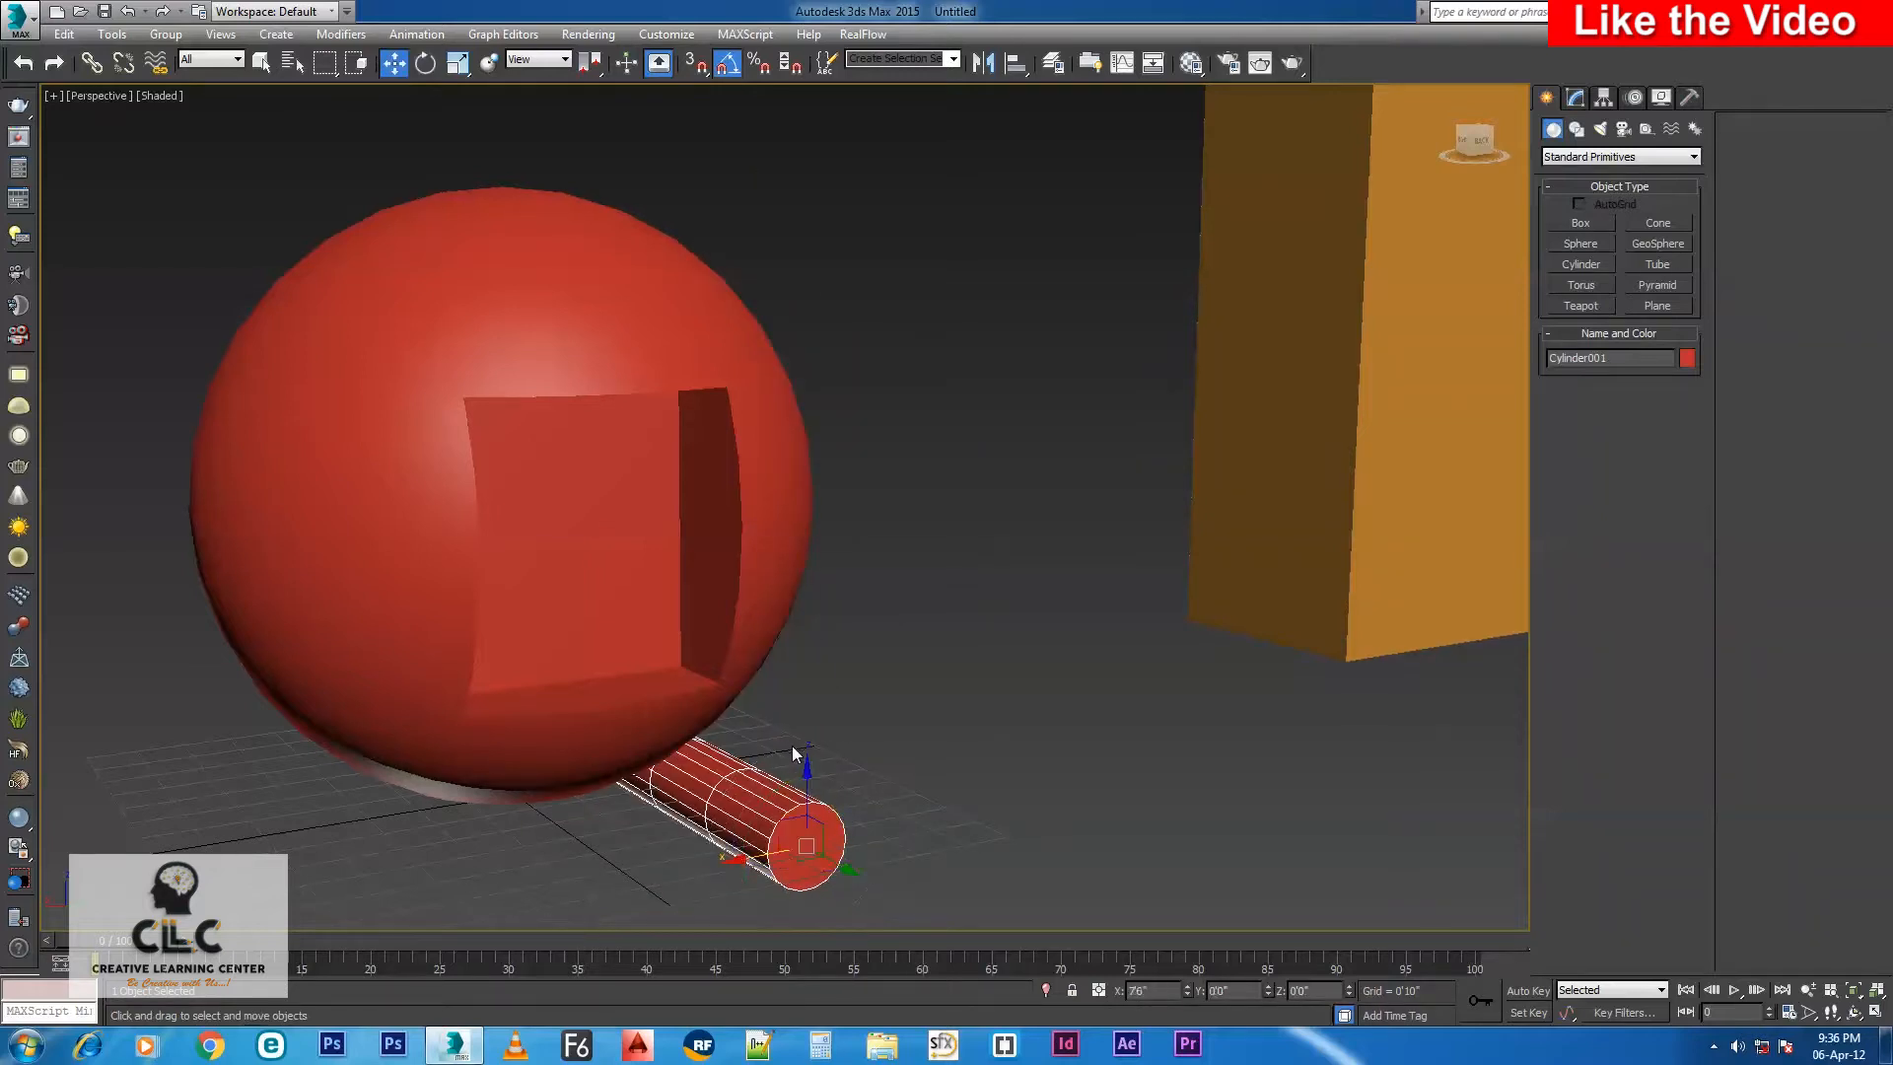
{"action": "left_click_drag", "start_coordinate": [807, 656], "coordinate": [809, 432]}
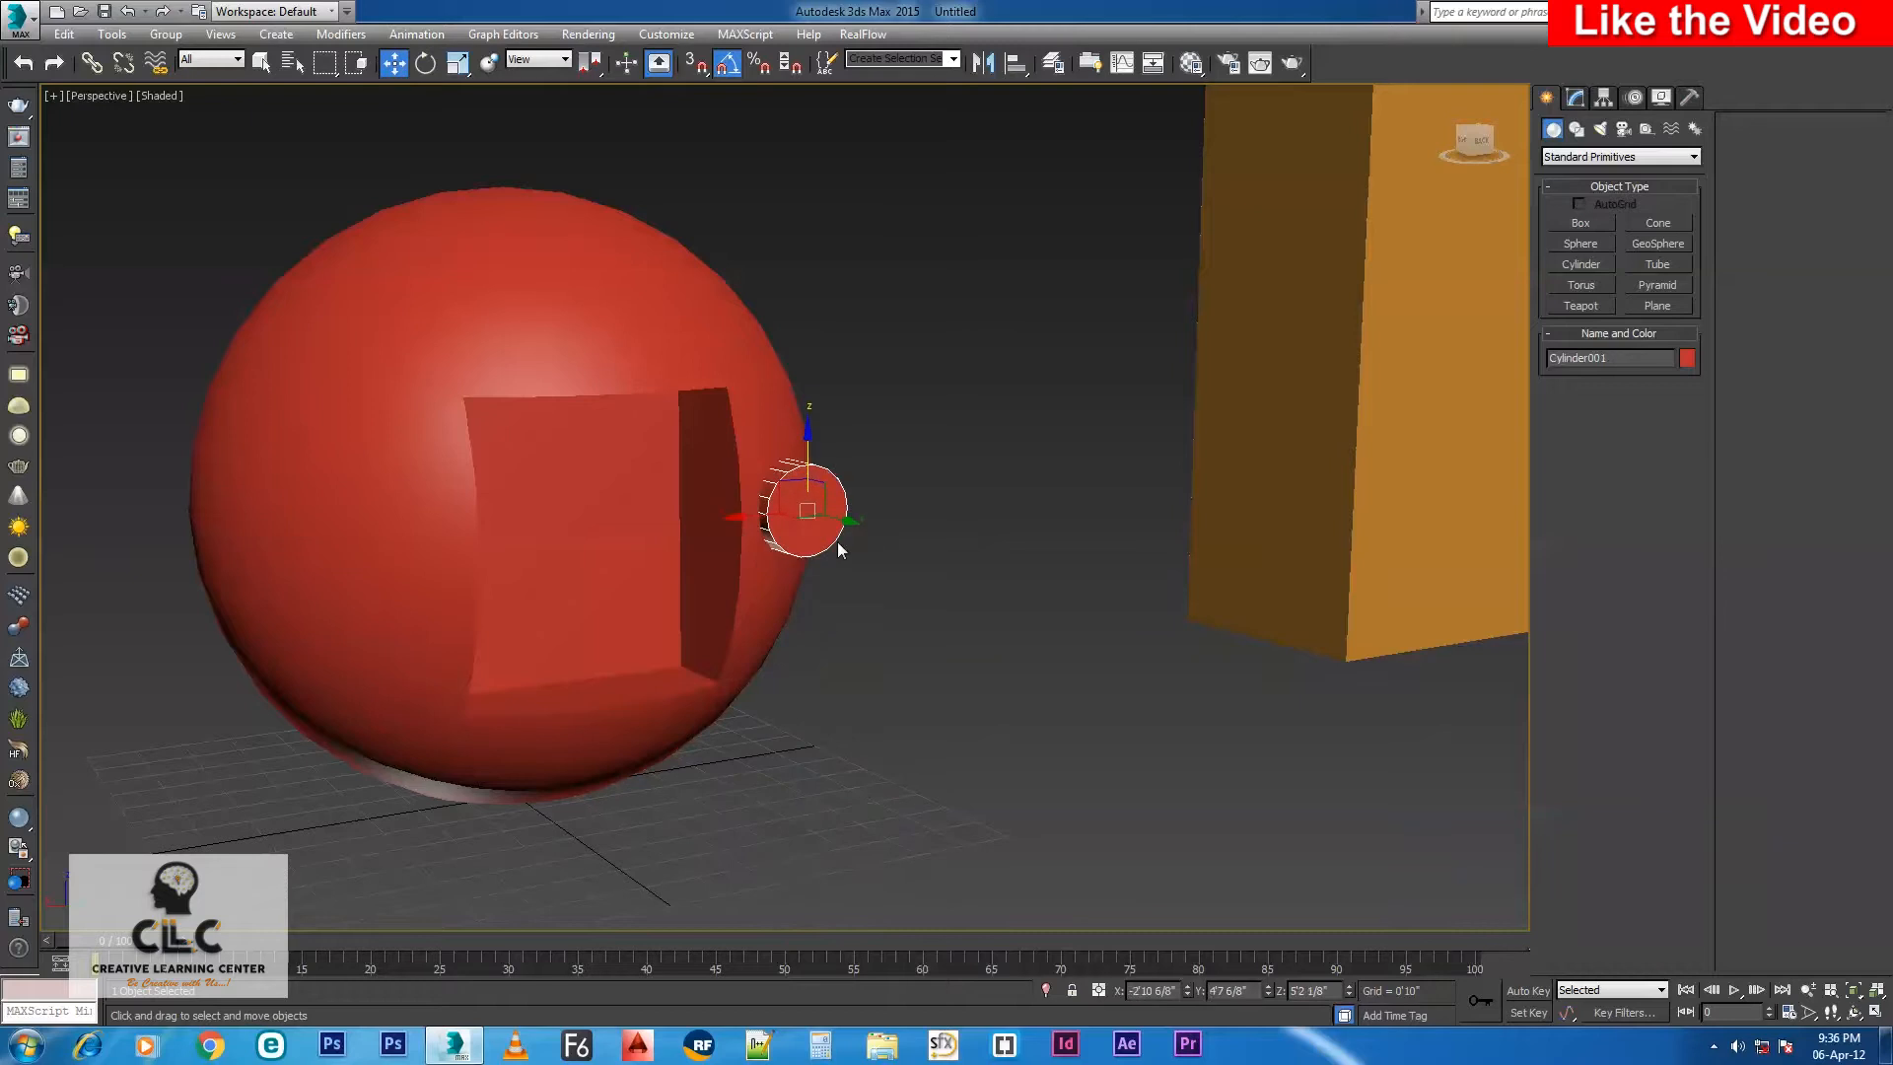
{"action": "left_click_drag", "start_coordinate": [717, 517], "coordinate": [548, 542]}
{"action": "middle_click_drag", "start_coordinate": [564, 564], "coordinate": [462, 570], "text": "alt"}
Cut a round hole in the sphere's recess by subtracting the cylinder with a Boolean Subtraction (A-B) in Move mode.
{"action": "left_click", "coordinate": [559, 352]}
{"action": "left_click", "coordinate": [1597, 156]}
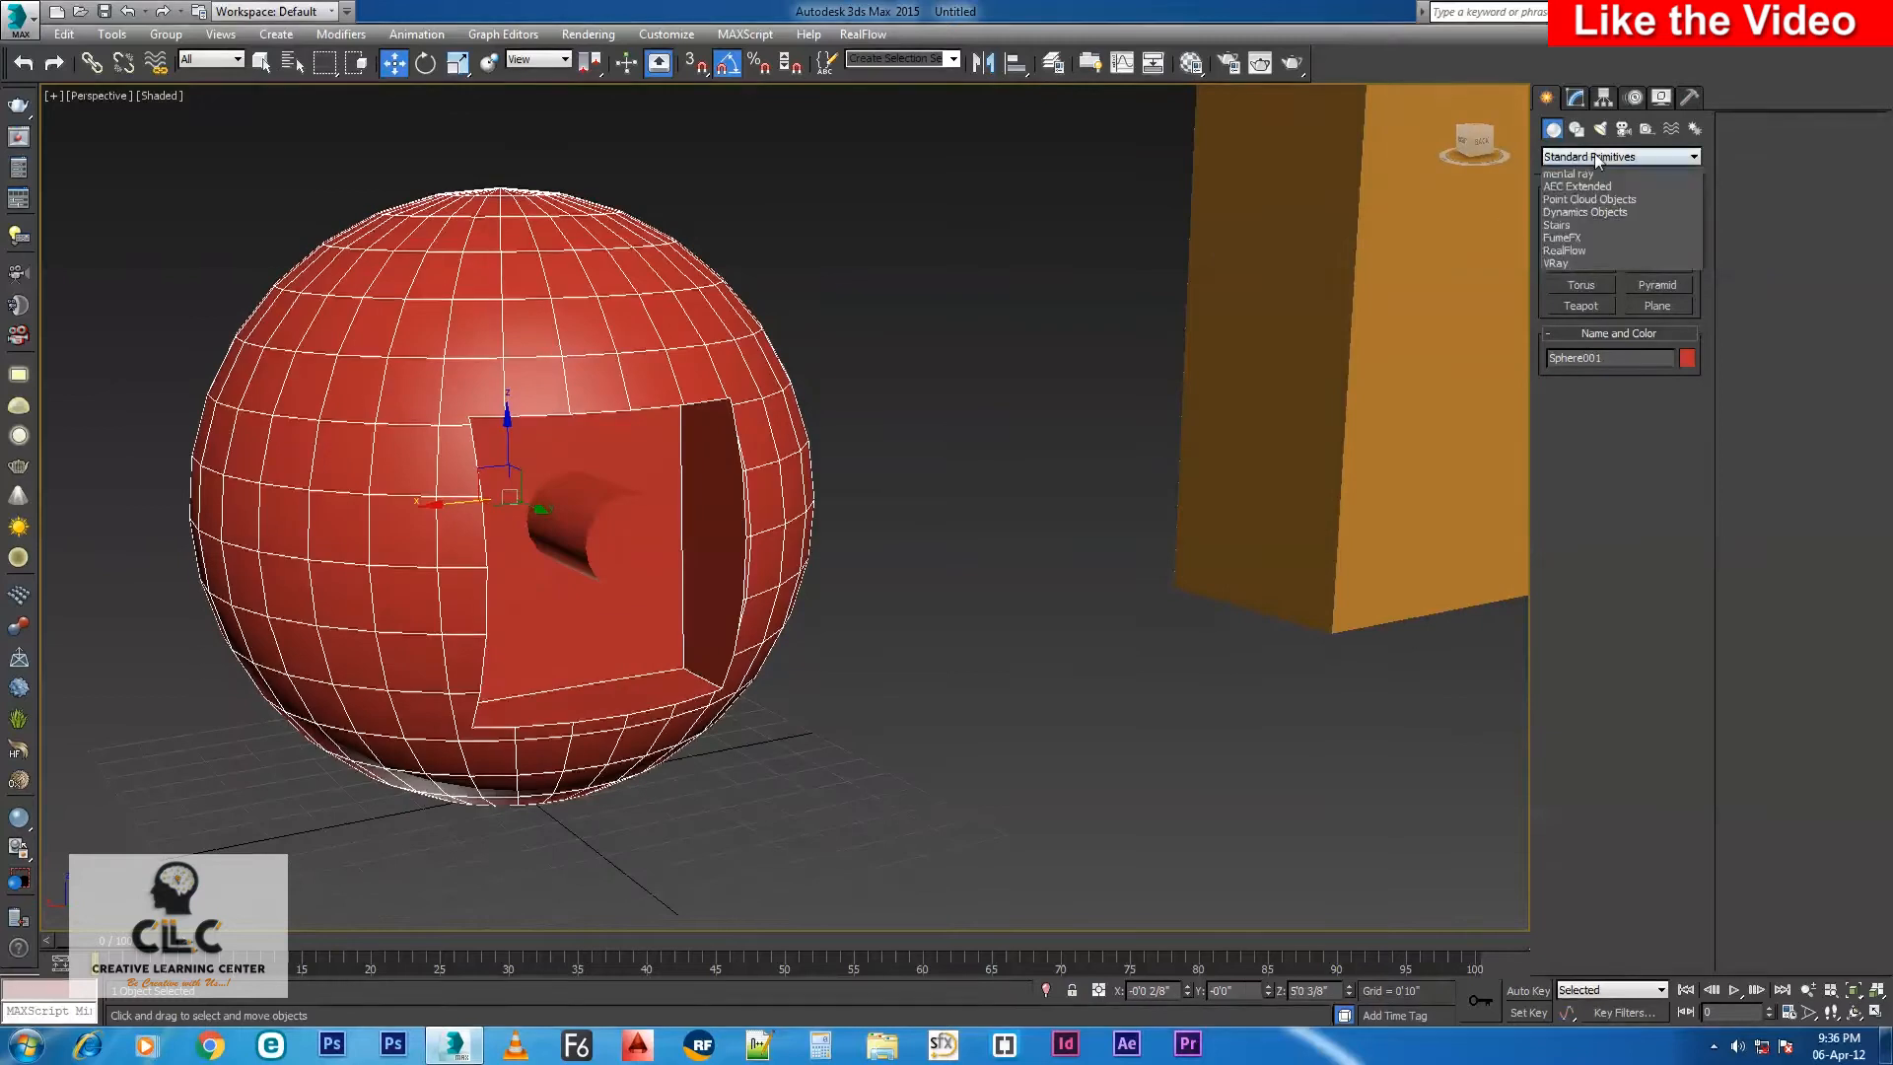
{"action": "left_click", "coordinate": [1581, 198]}
{"action": "left_click", "coordinate": [1574, 284]}
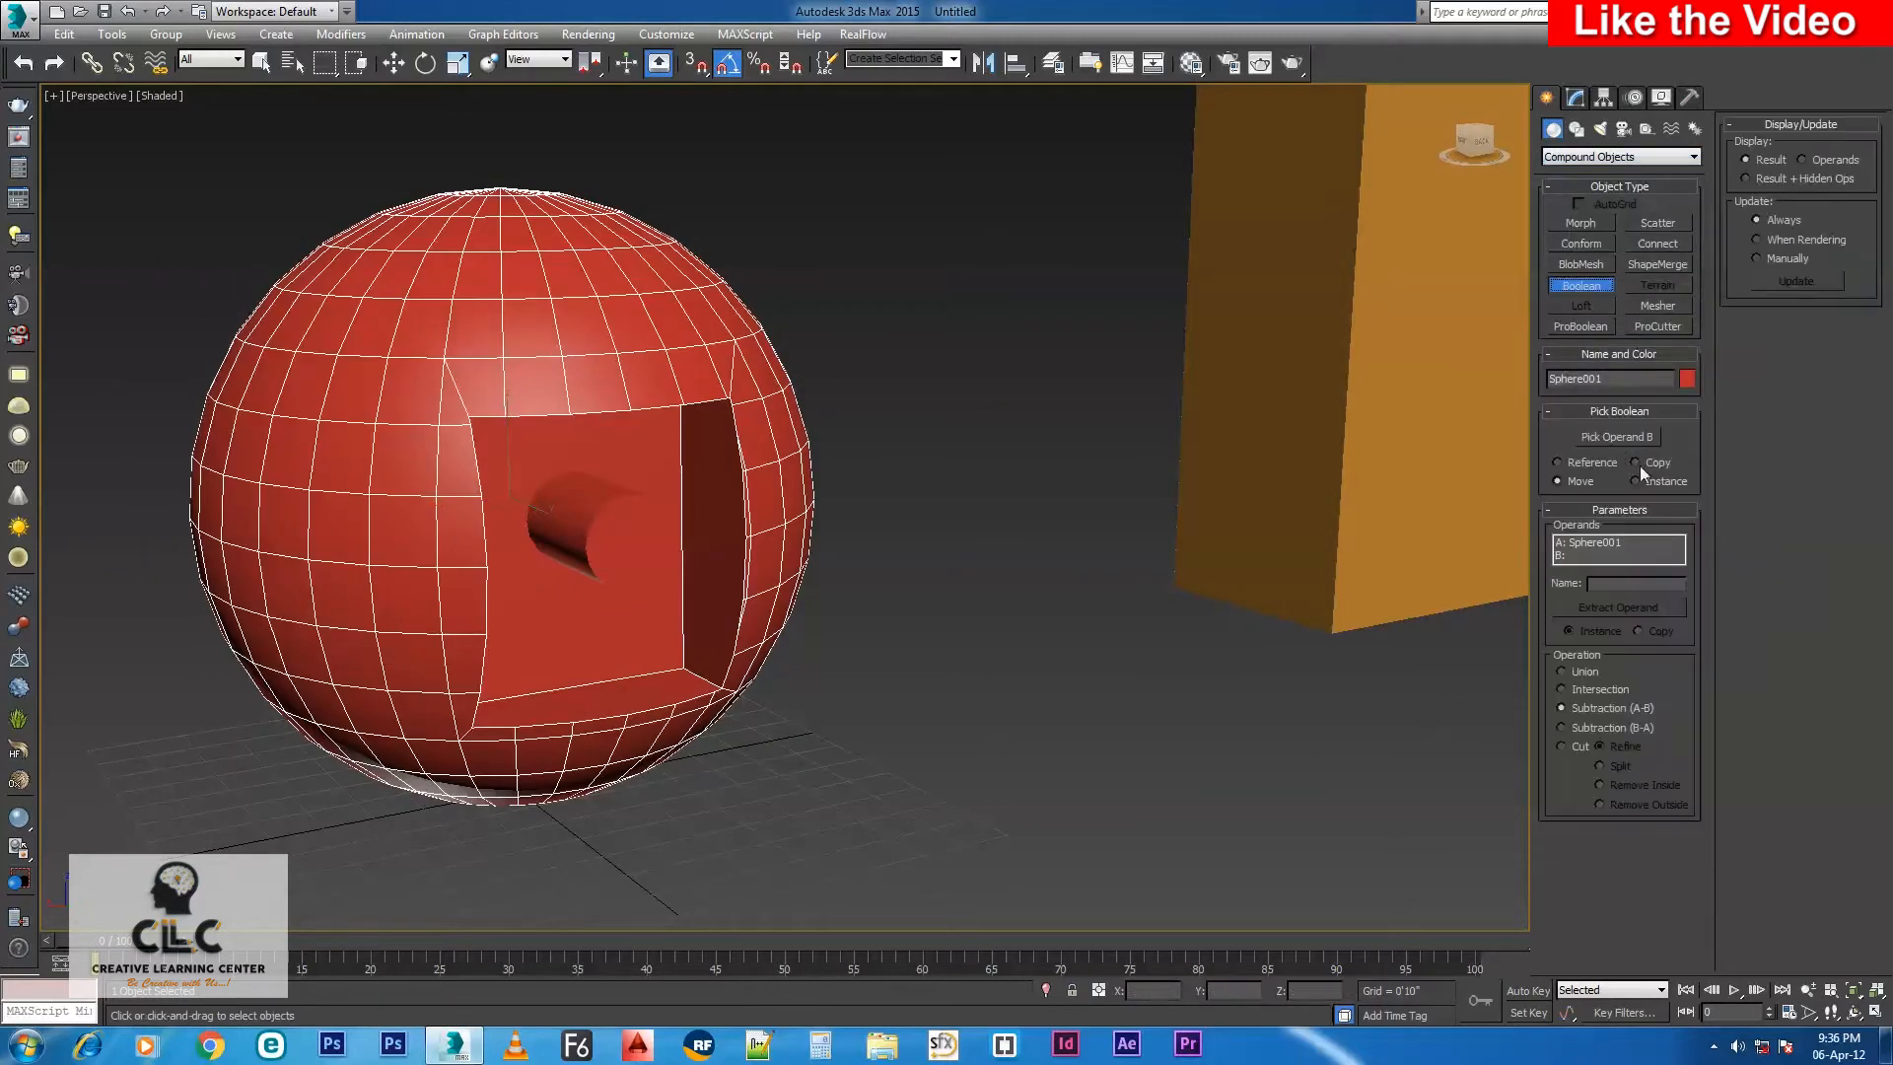
{"action": "left_click", "coordinate": [1615, 437]}
{"action": "left_click", "coordinate": [621, 512]}
{"action": "middle_click_drag", "start_coordinate": [713, 523], "coordinate": [754, 558], "text": "alt"}
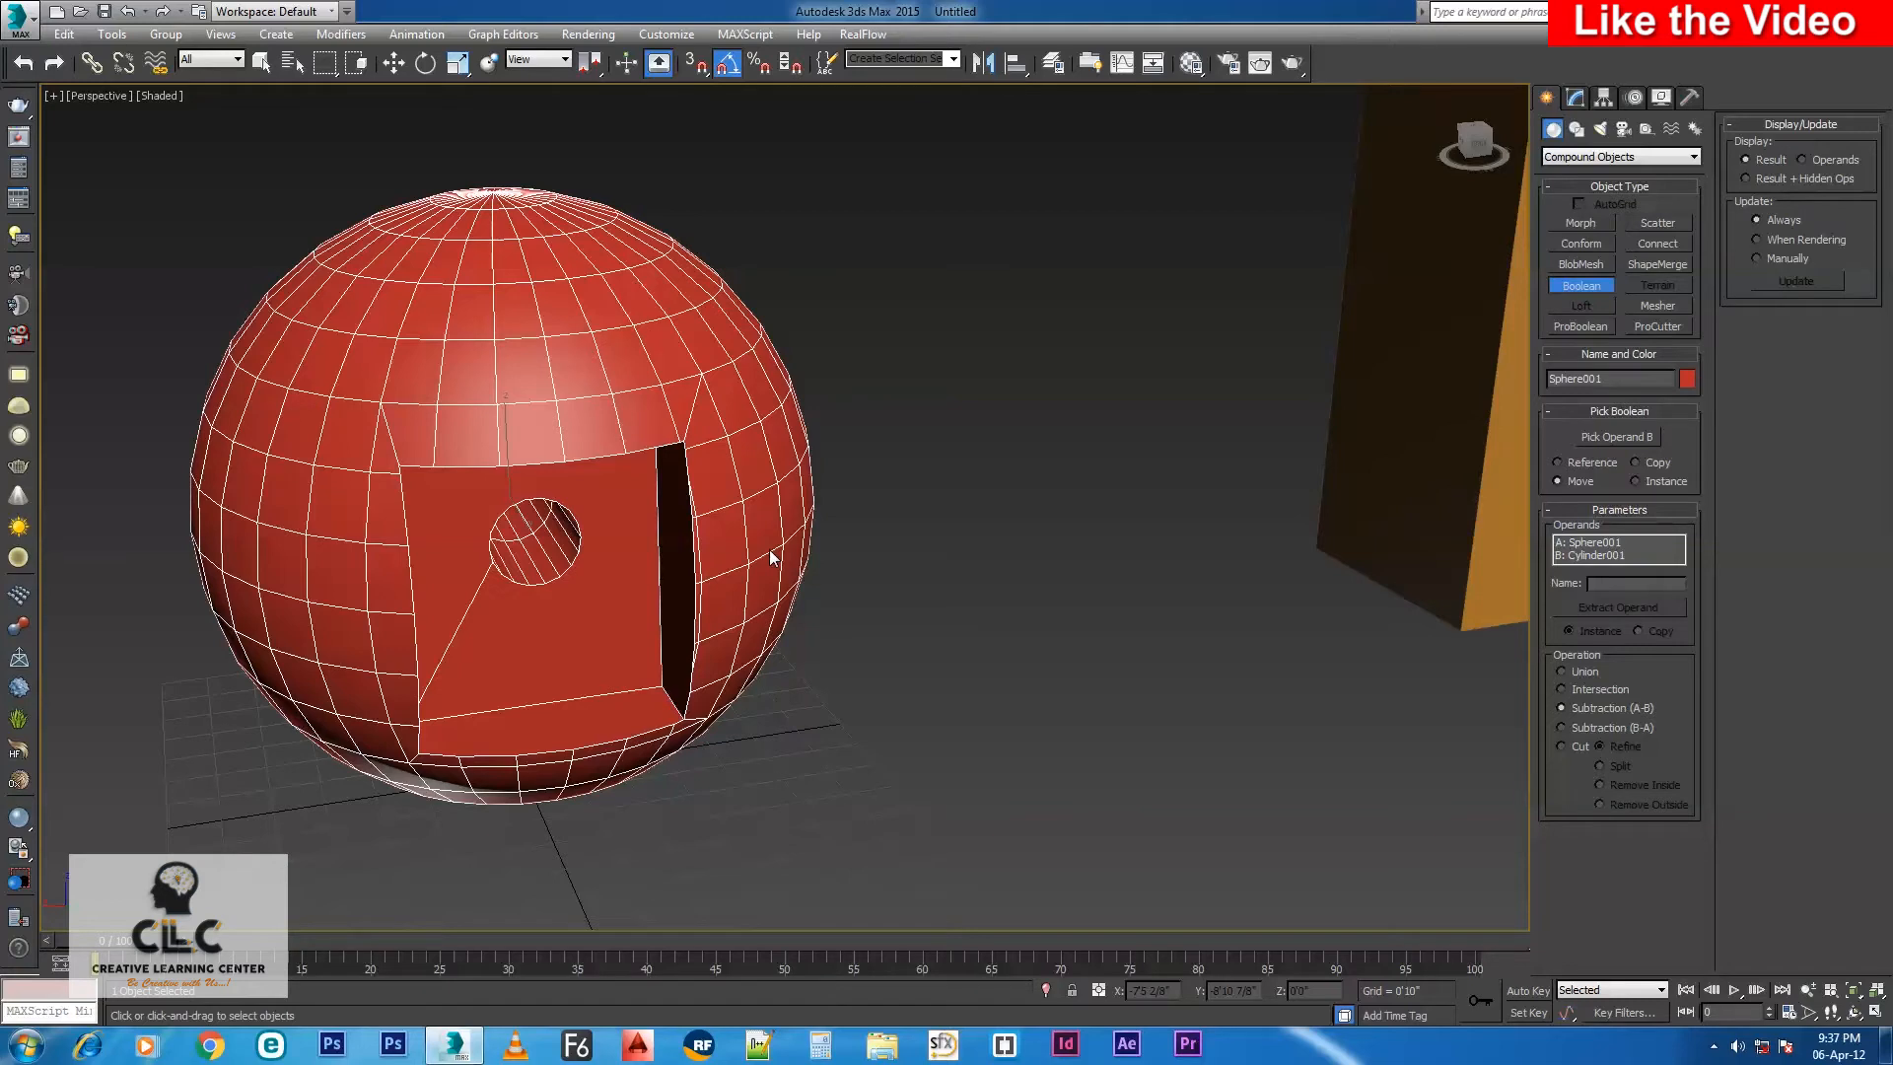
{"action": "scroll", "coordinate": [773, 549], "scroll_direction": "down", "scroll_amount": 5}
{"action": "middle_click_drag", "start_coordinate": [789, 584], "coordinate": [858, 558], "text": "alt"}
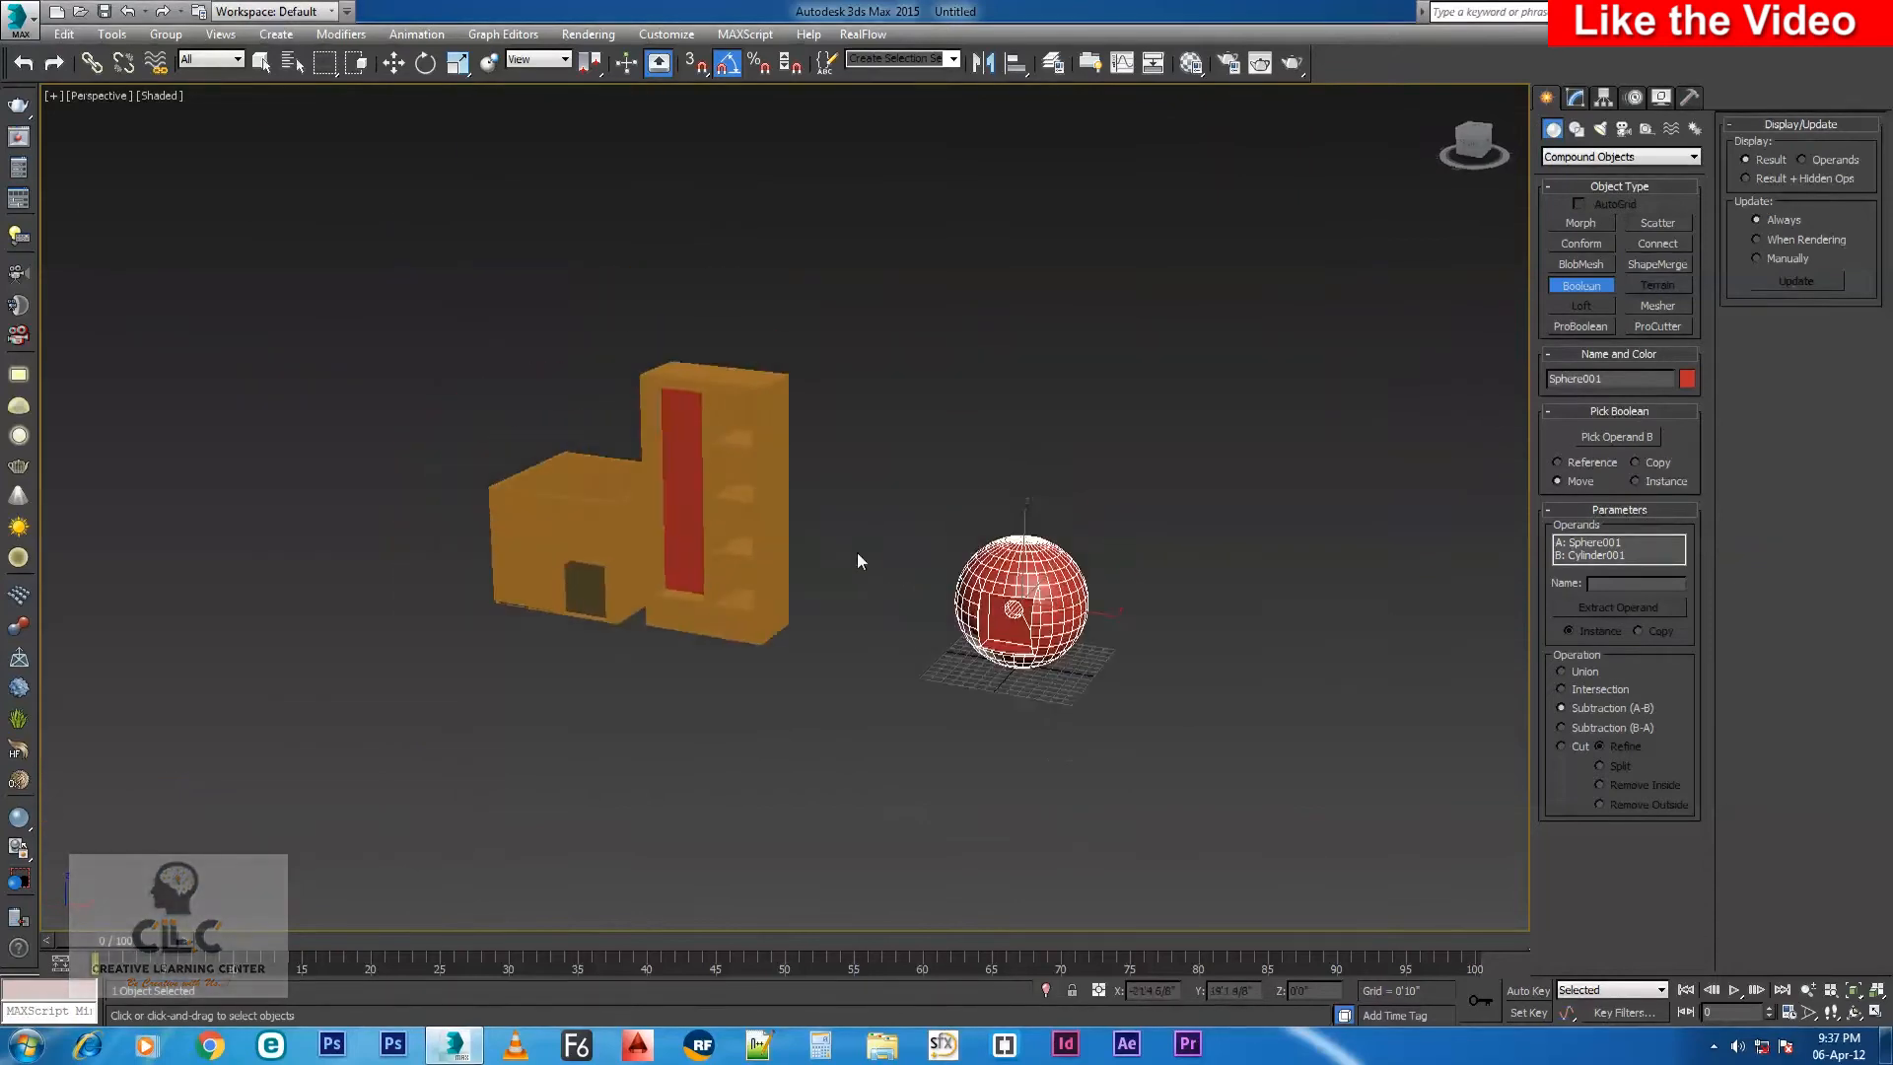